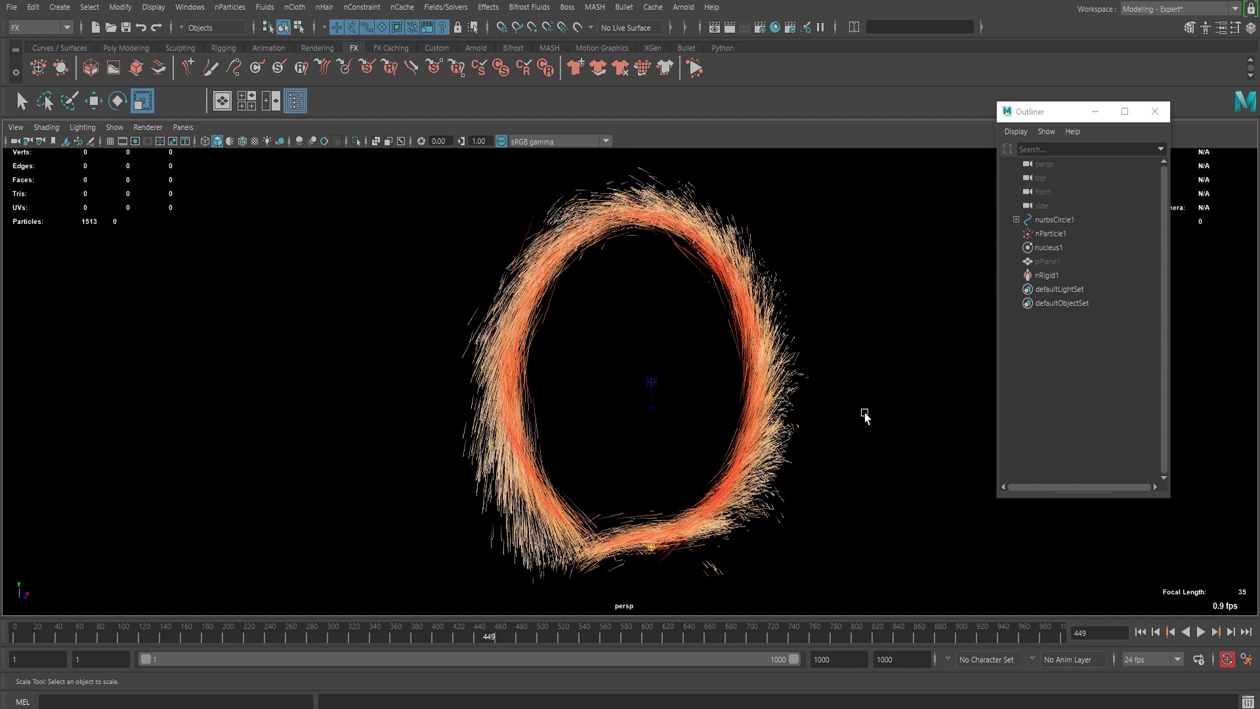
- Play the finished portal particle simulation and watch the sparks circle the ring
left_click_drag(864, 416, 824, 411, "alt")
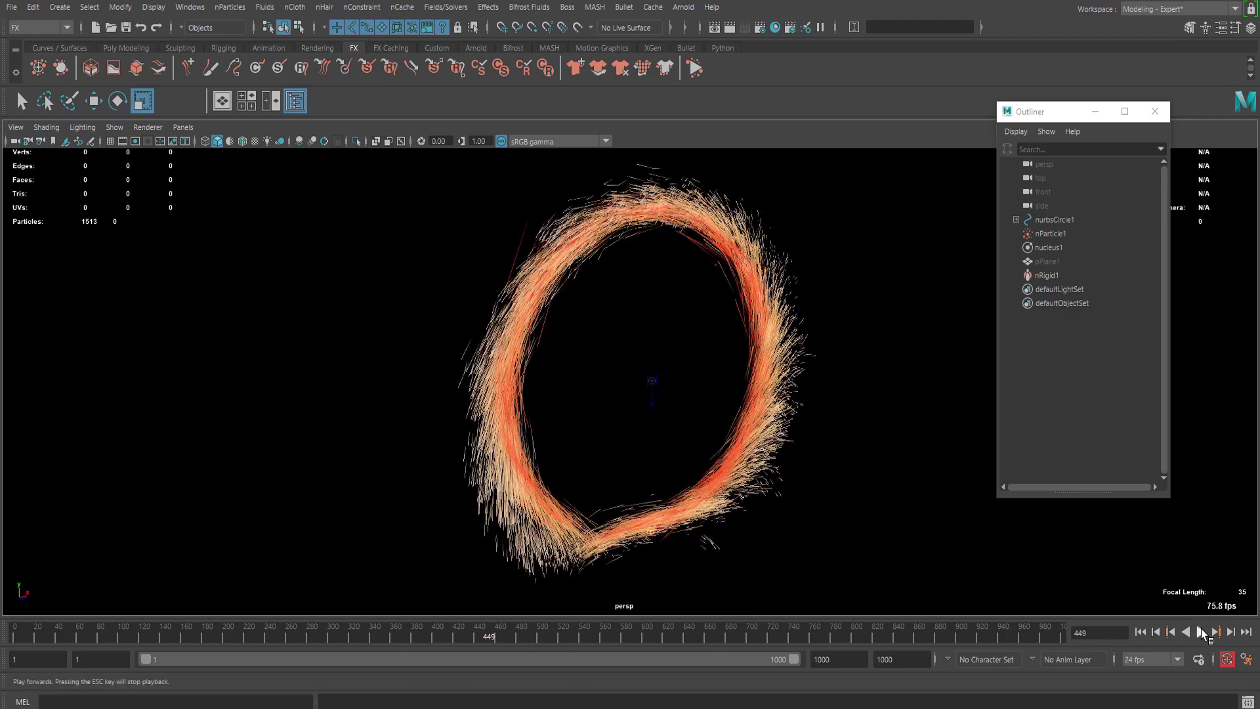
left_click(1201, 632)
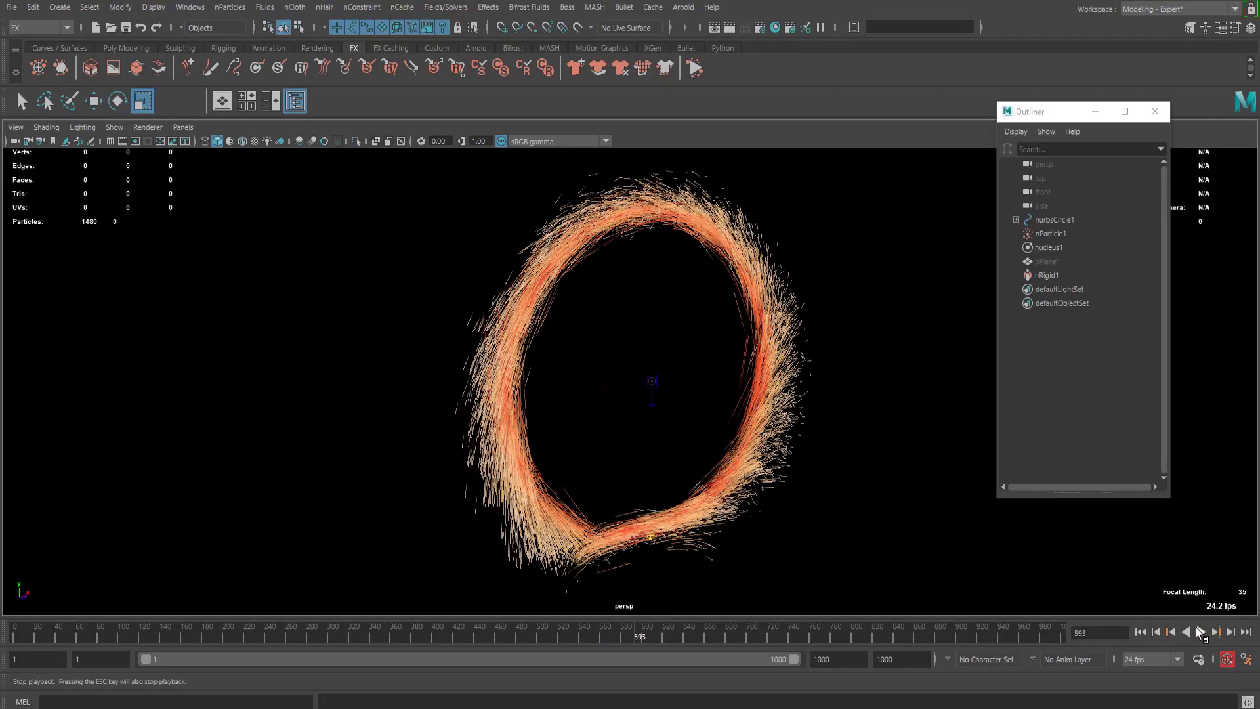
left_click(1202, 632)
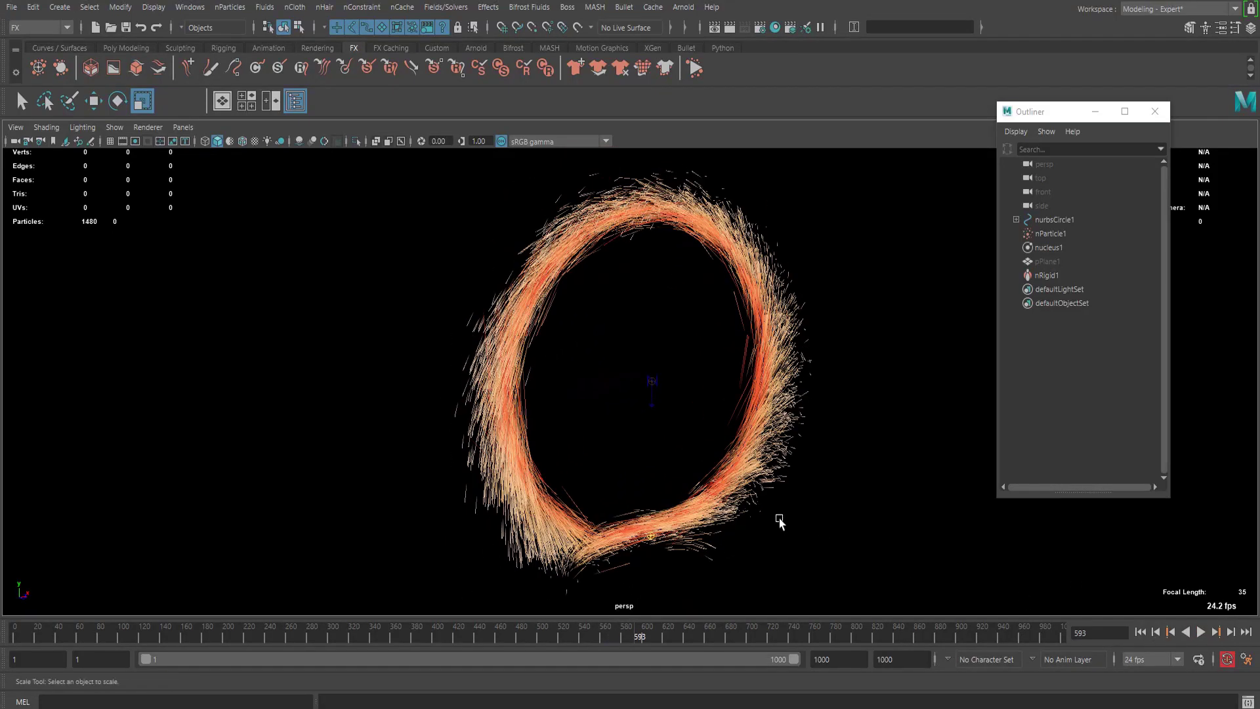
- Start a new scene and discard the unsaved changes to doctorstrange2.ma
left_click(23, 5)
left_click(47, 34)
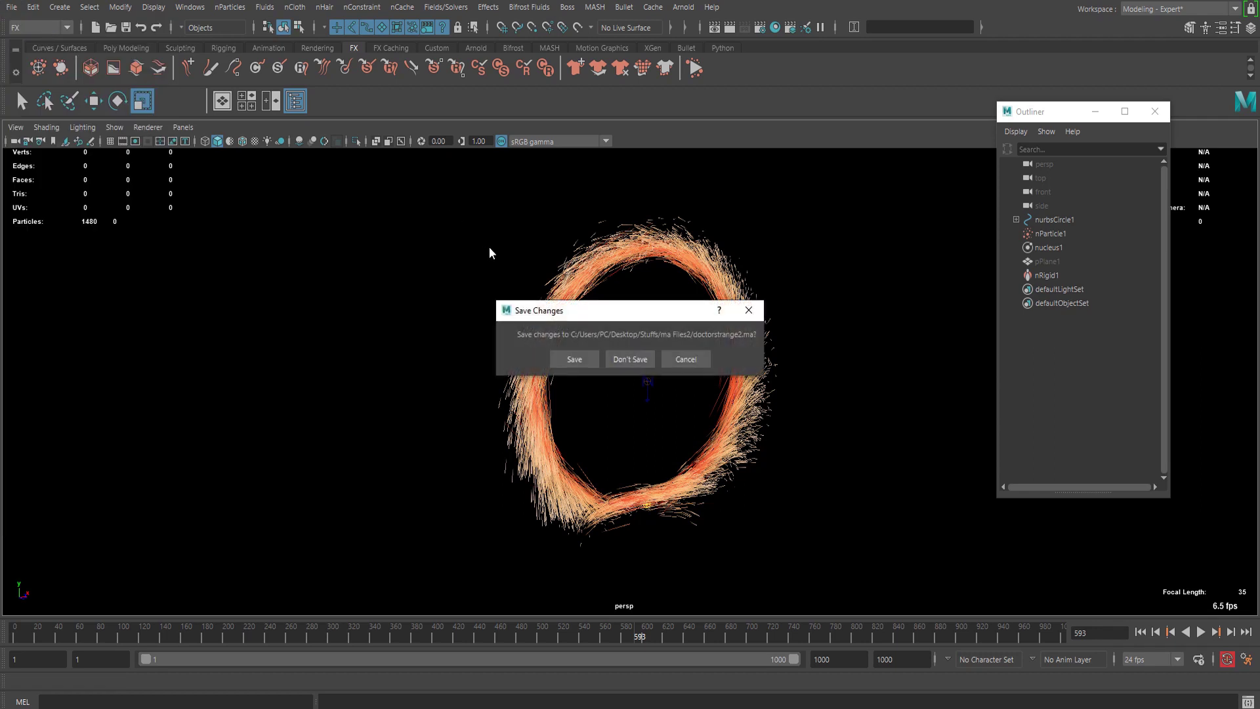
left_click(630, 359)
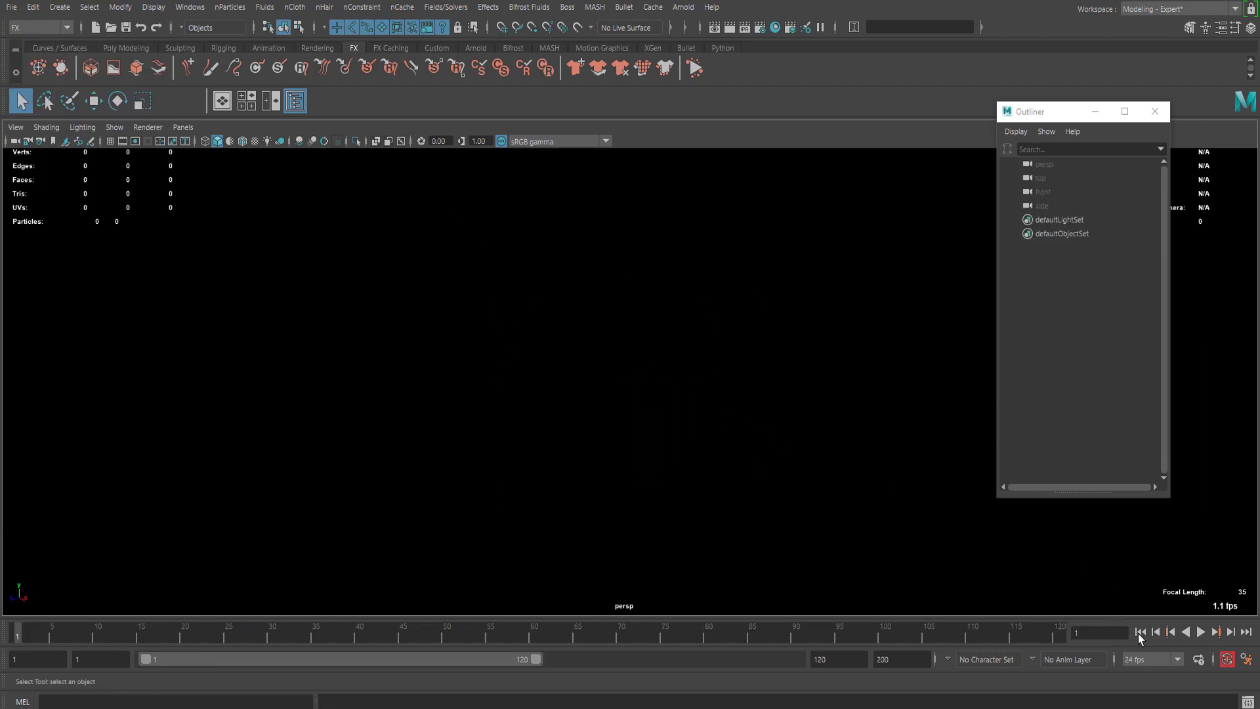
- Create a NURBS circle at the origin and scale it up uniformly to a large ring
left_click(120, 47)
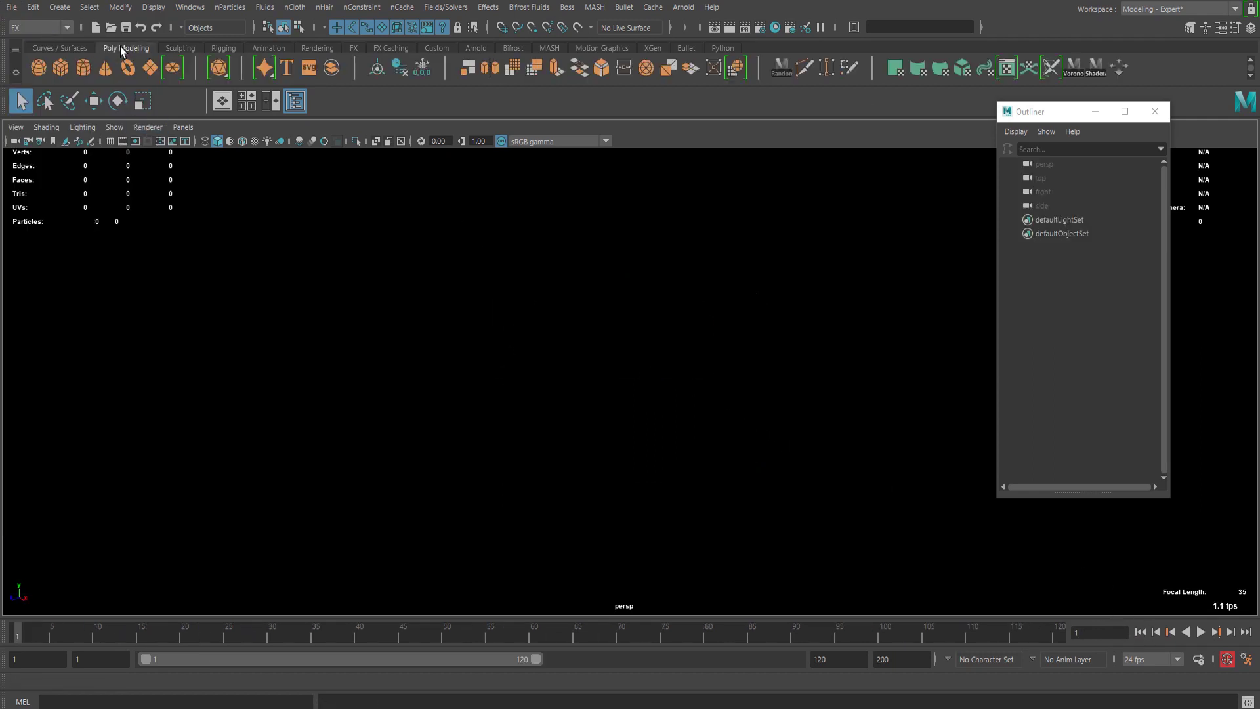
left_click(57, 49)
left_click(38, 67)
key("w")
key("r")
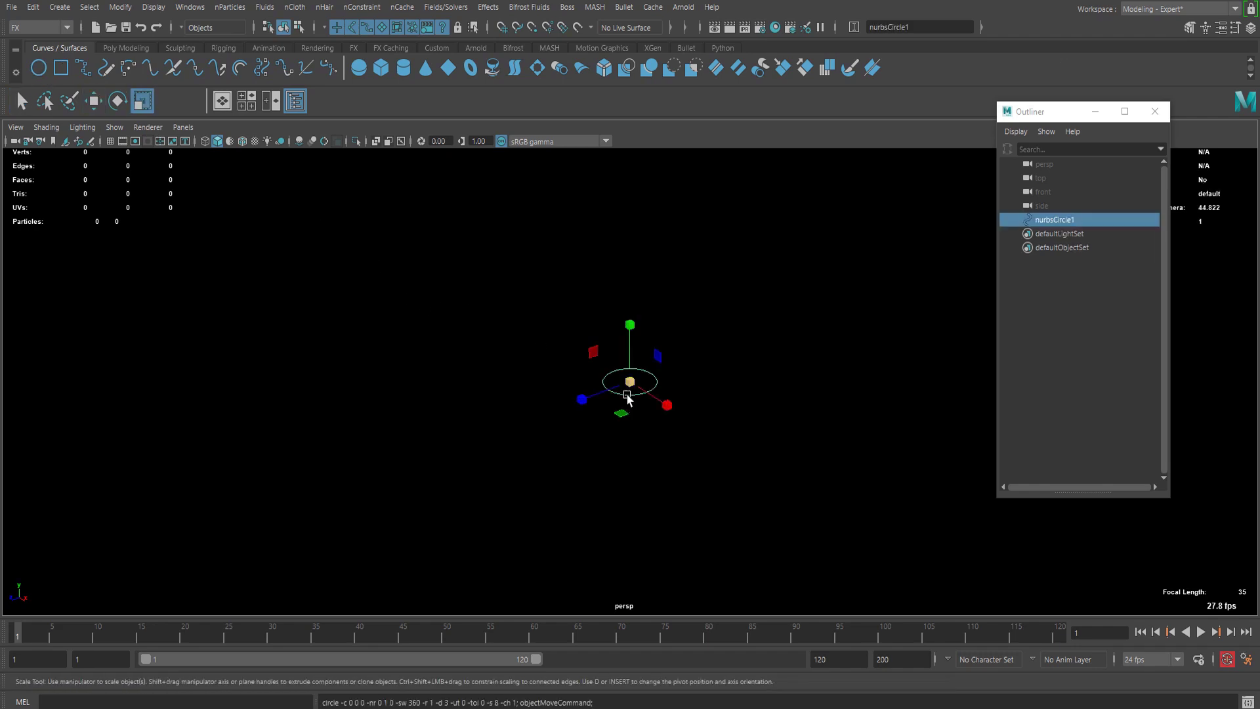
left_click_drag(630, 381, 825, 395)
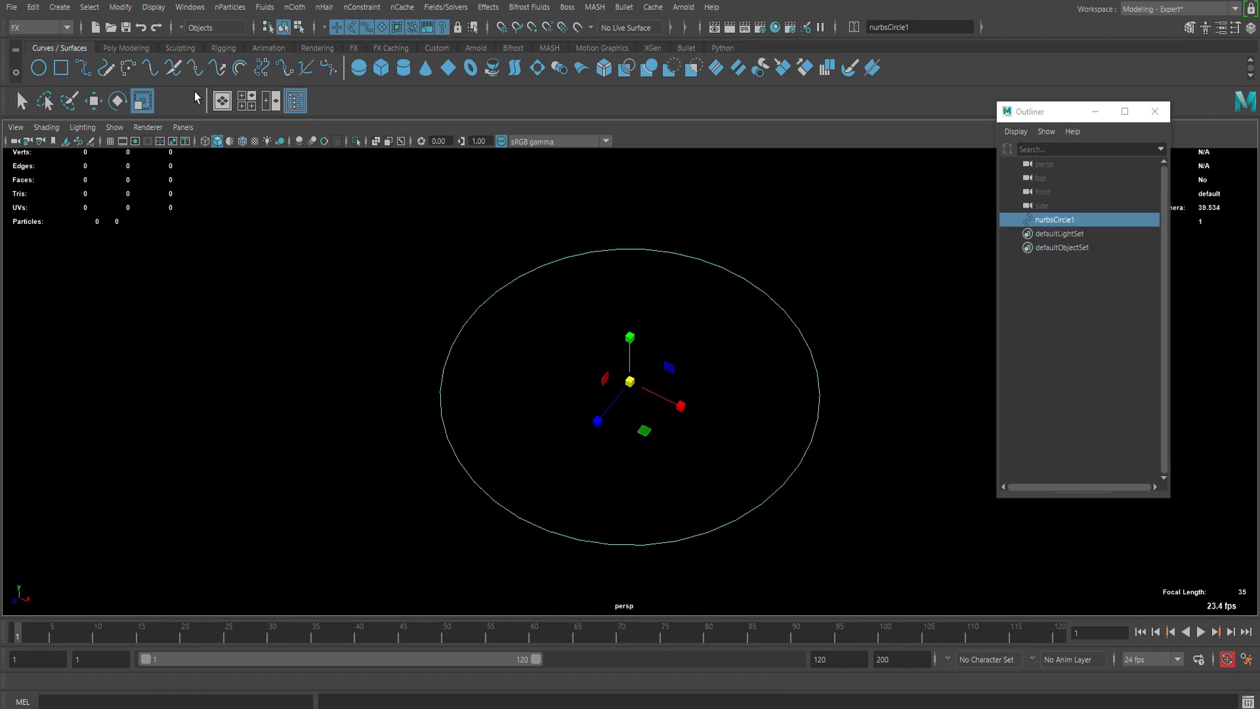
- Show the viewport grid and rotate the circle -90° around Z so it stands upright
left_click(118, 48)
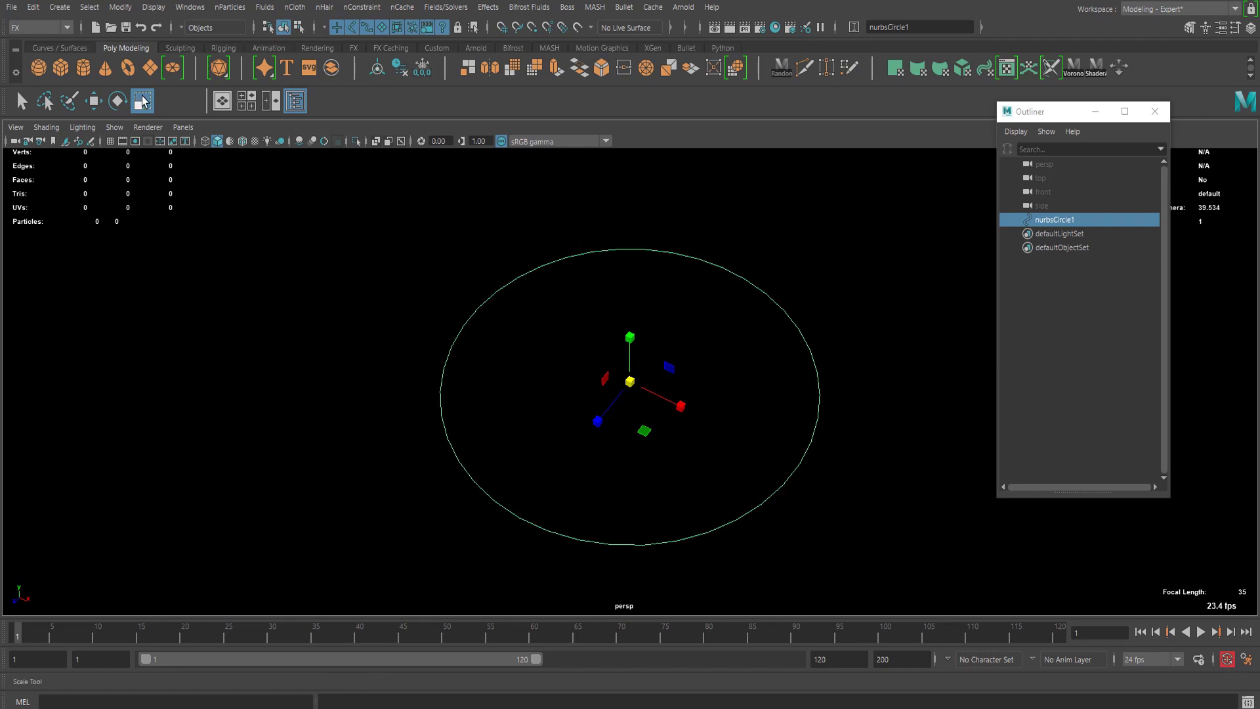
left_click(111, 141)
left_click_drag(538, 315, 624, 368, "alt")
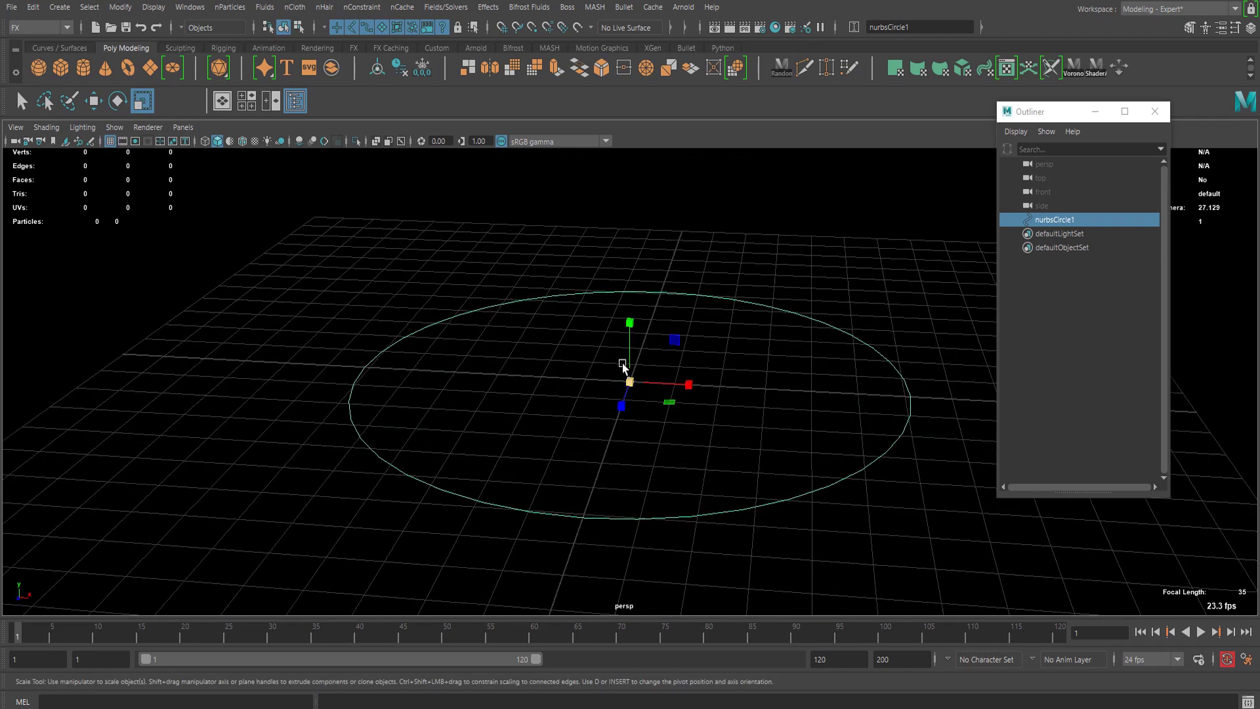
key("e")
left_click_drag(695, 424, 682, 418, "alt")
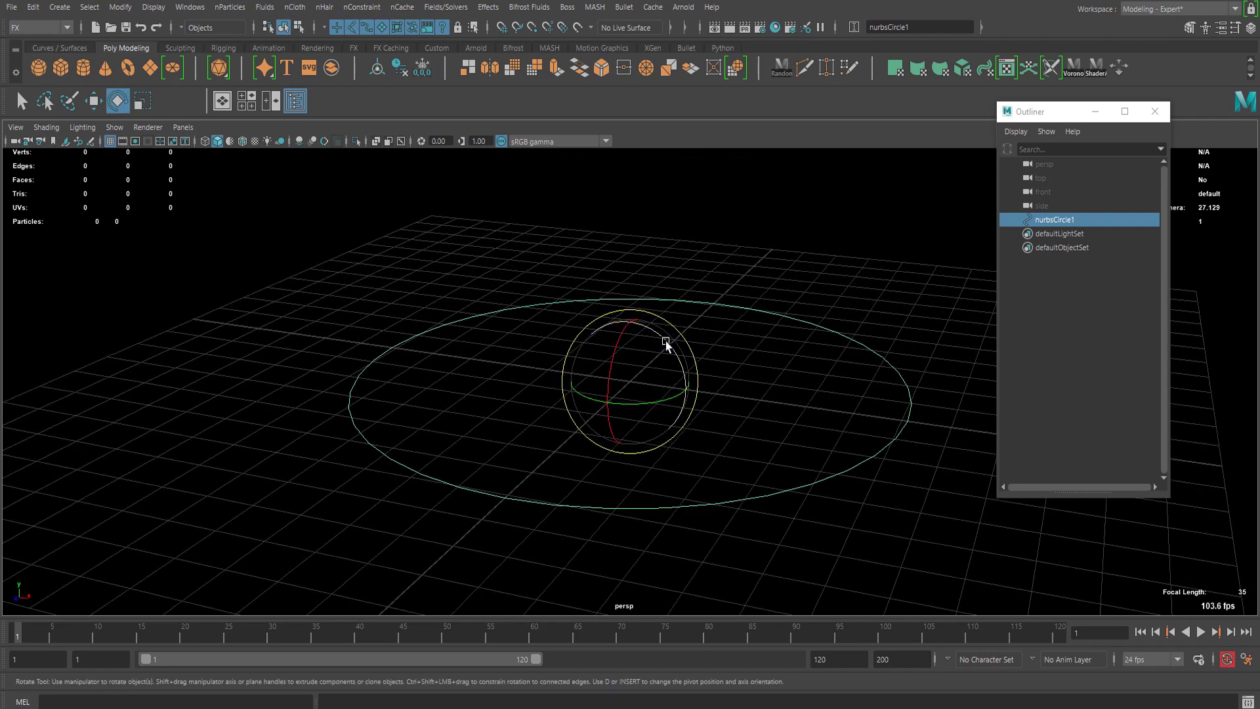
left_click_drag(665, 341, 608, 391)
scroll(724, 401, "down", 3)
left_click(799, 384)
left_click(634, 370)
key("q")
key("e")
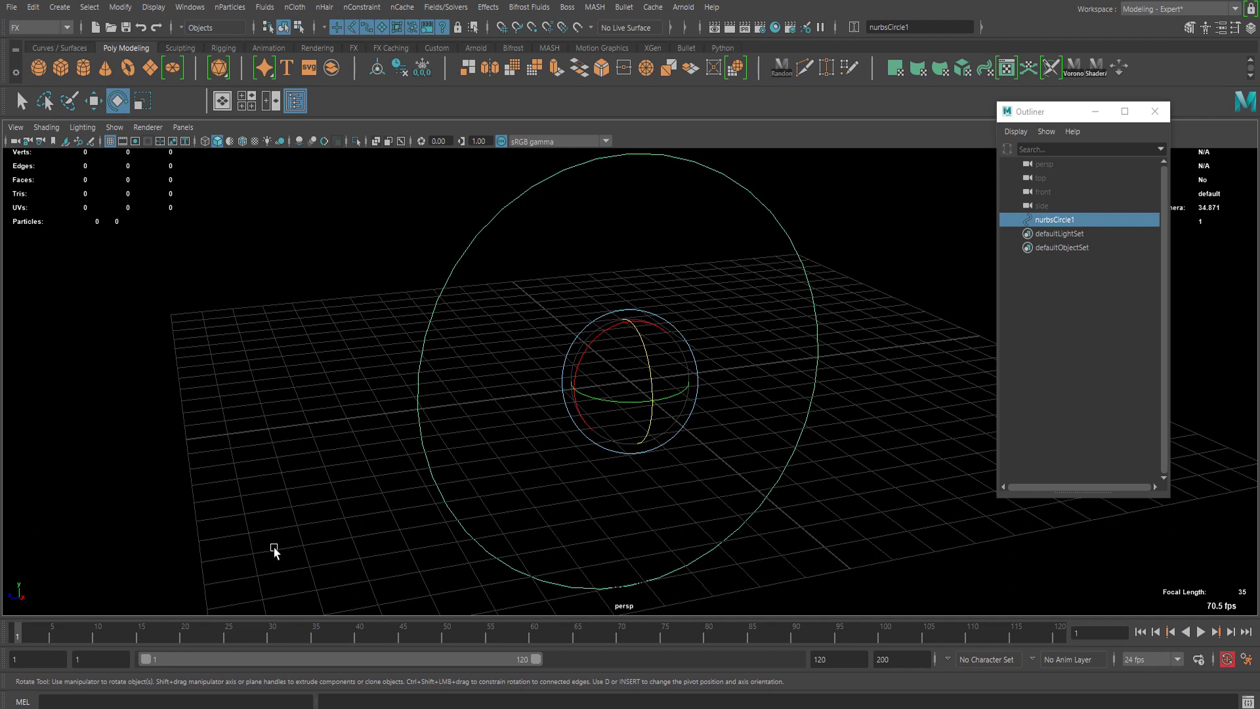
- Keyframe the circle's rotation at frames 1 and 10, spinning it about 106.5° around Y by frame 10
left_click(45, 631)
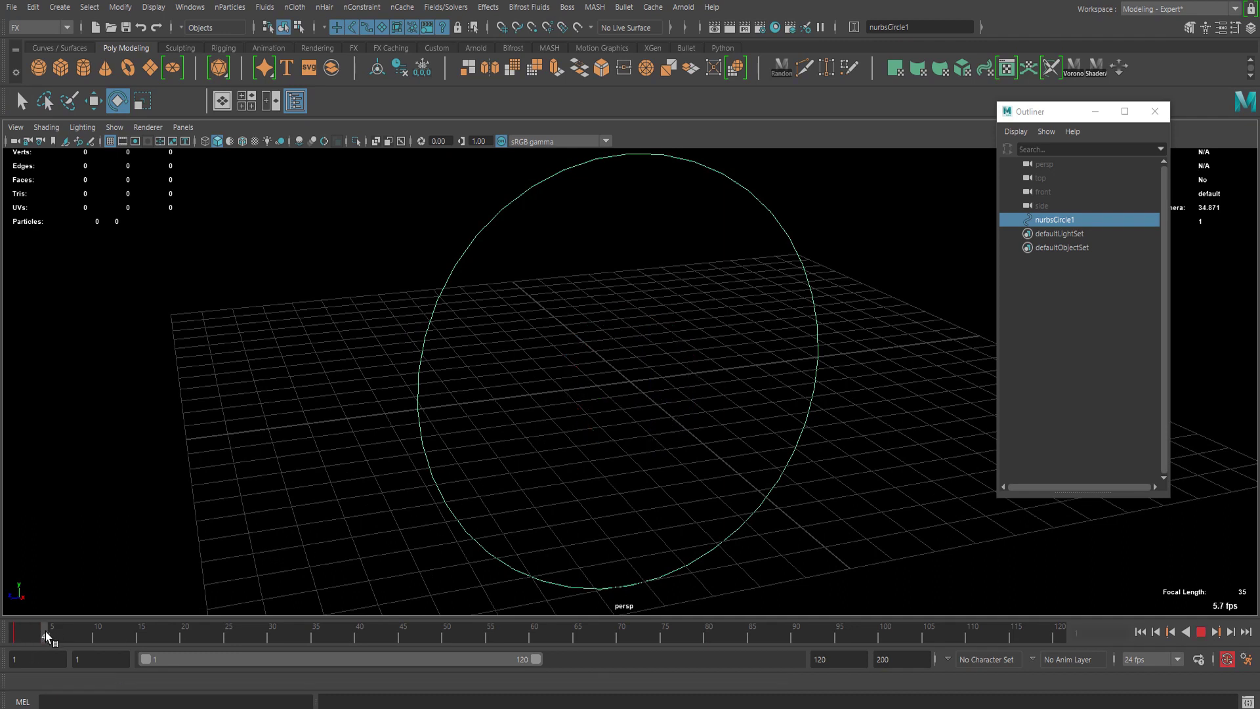
left_click(100, 633)
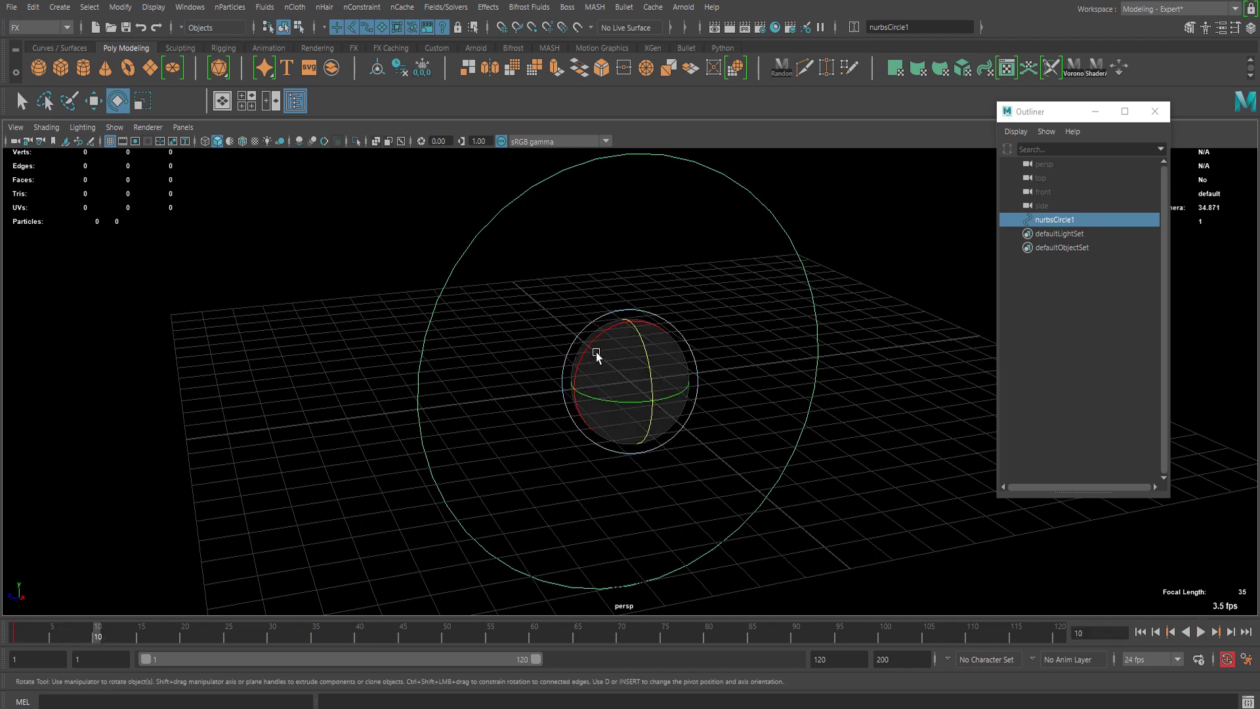
left_click_drag(614, 327, 553, 441)
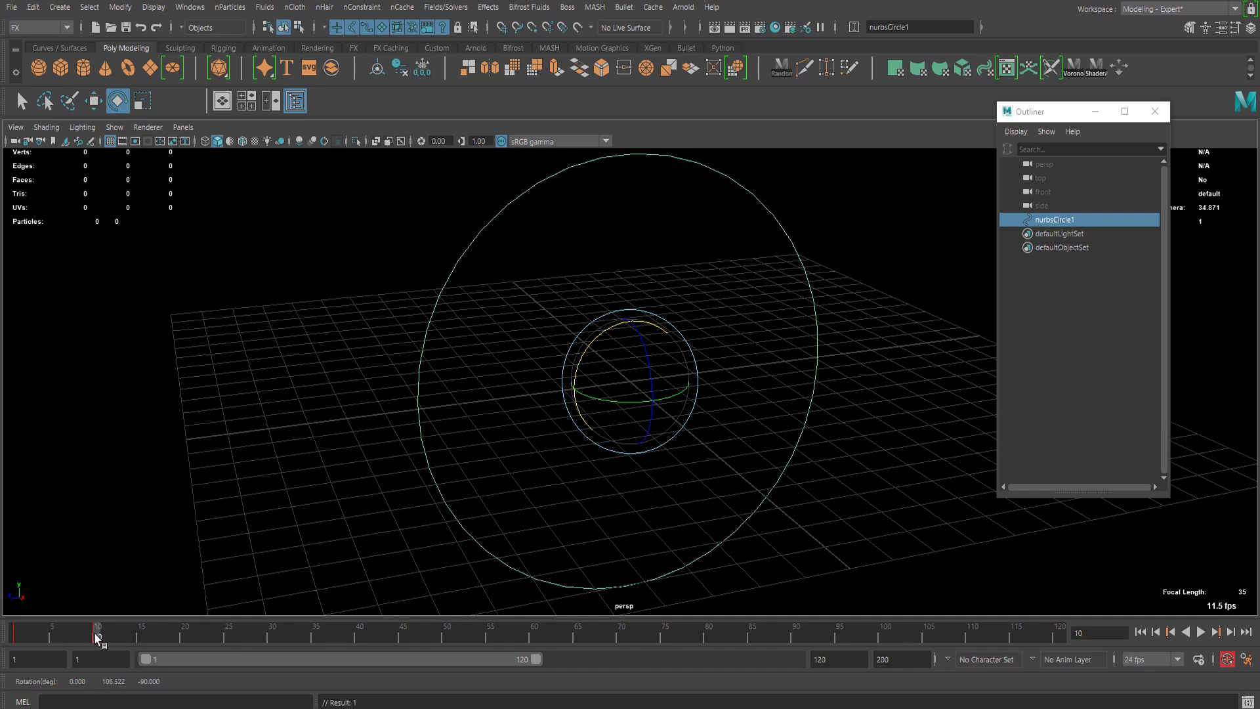
left_click(1227, 661)
- Open the Graph Editor and give all of the circle's rotation keys linear tangents
left_click(189, 7)
mouse_move(235, 84)
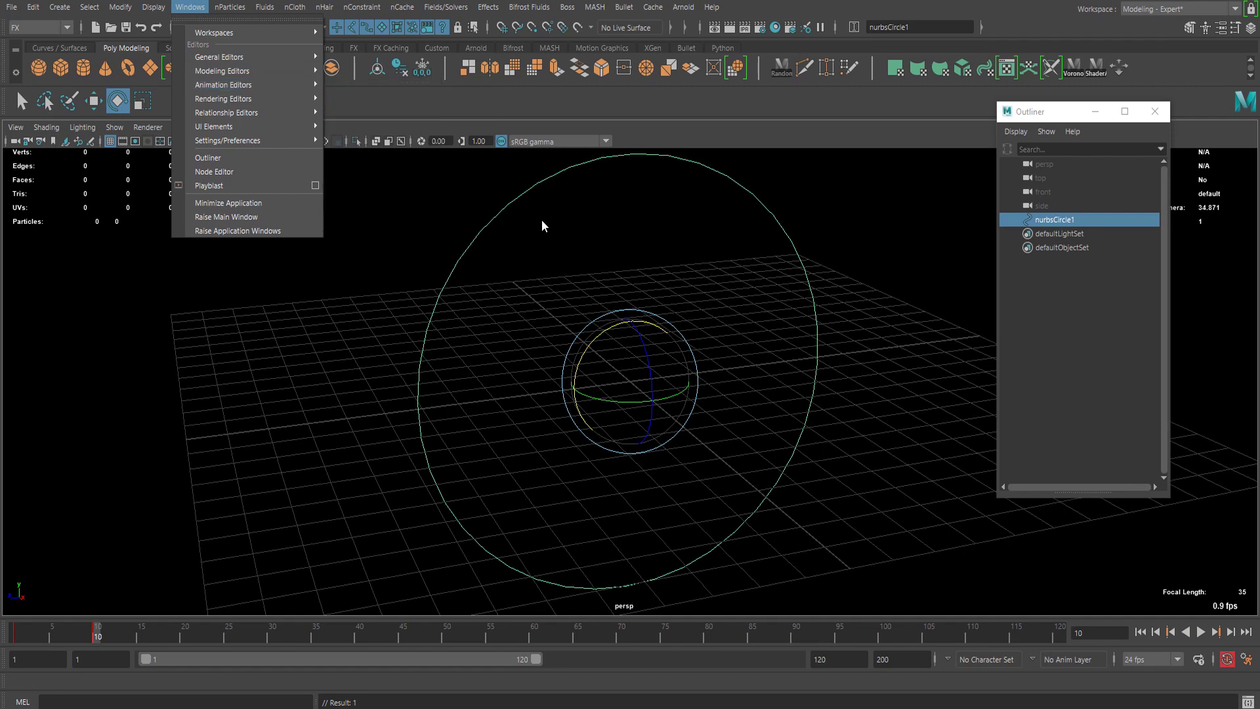
mouse_move(246, 57)
left_click(364, 97)
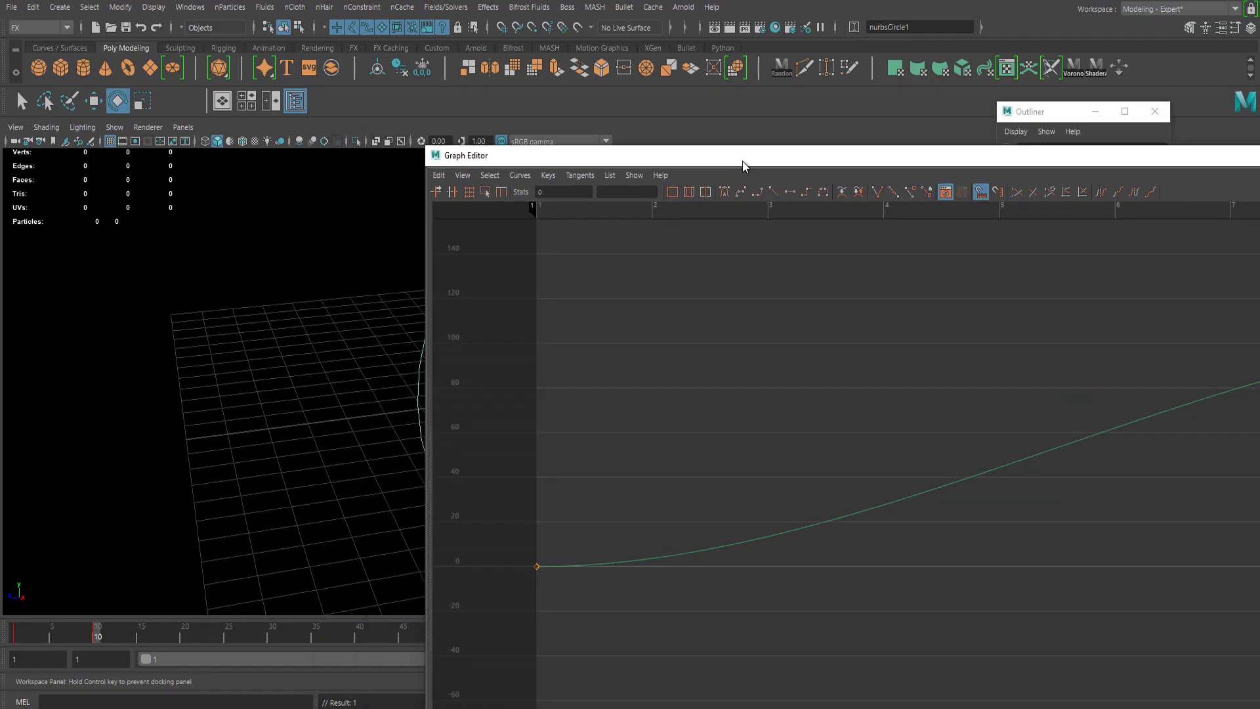
left_click_drag(742, 162, 315, 1)
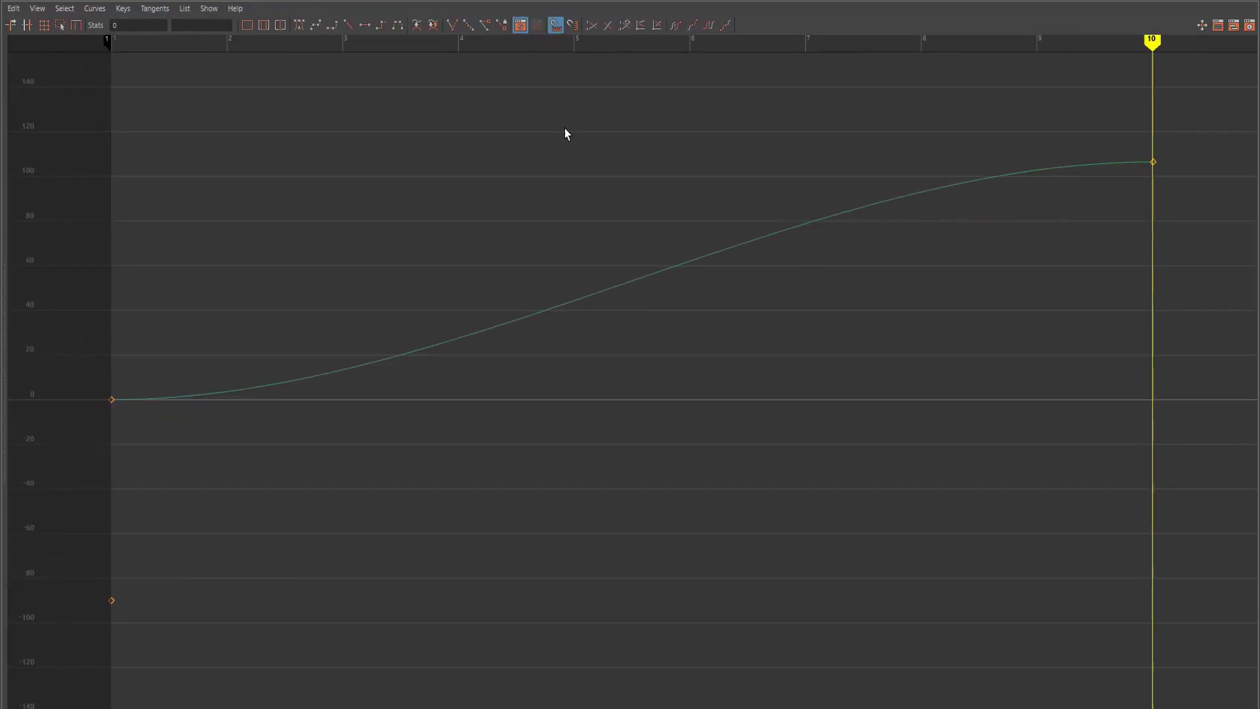
scroll(712, 226, "down", 3)
left_click_drag(1029, 191, 187, 518)
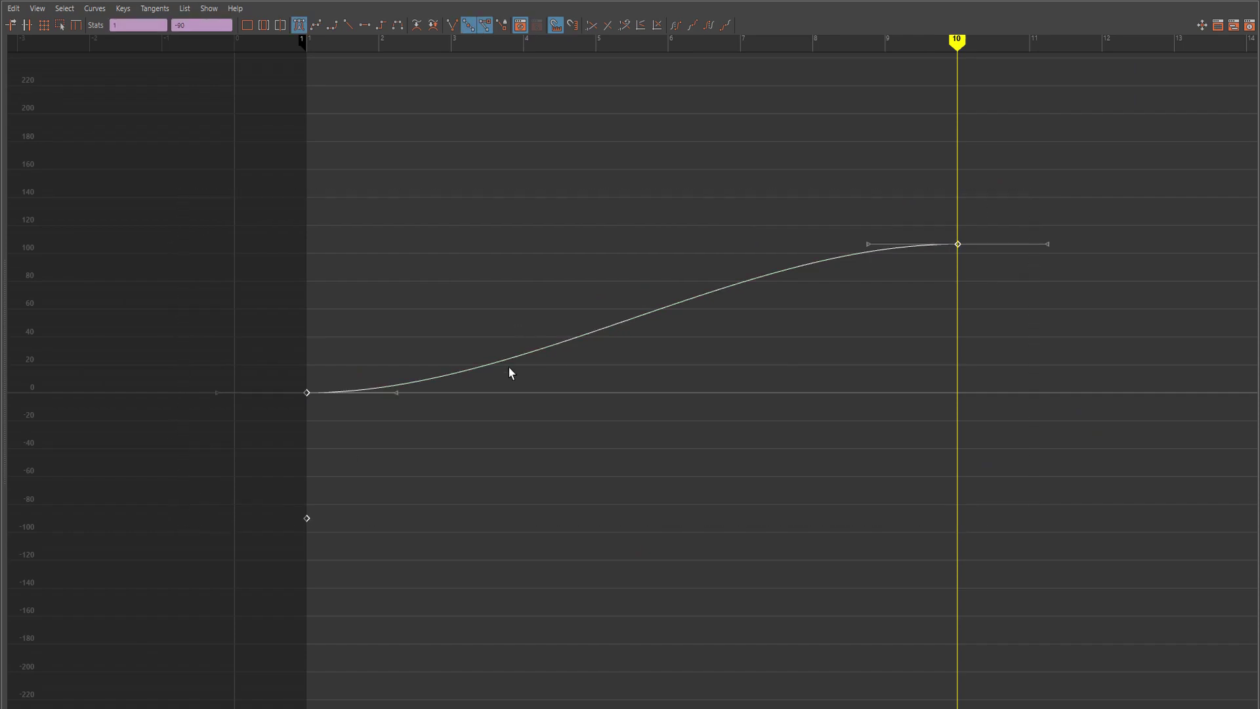
left_click(348, 26)
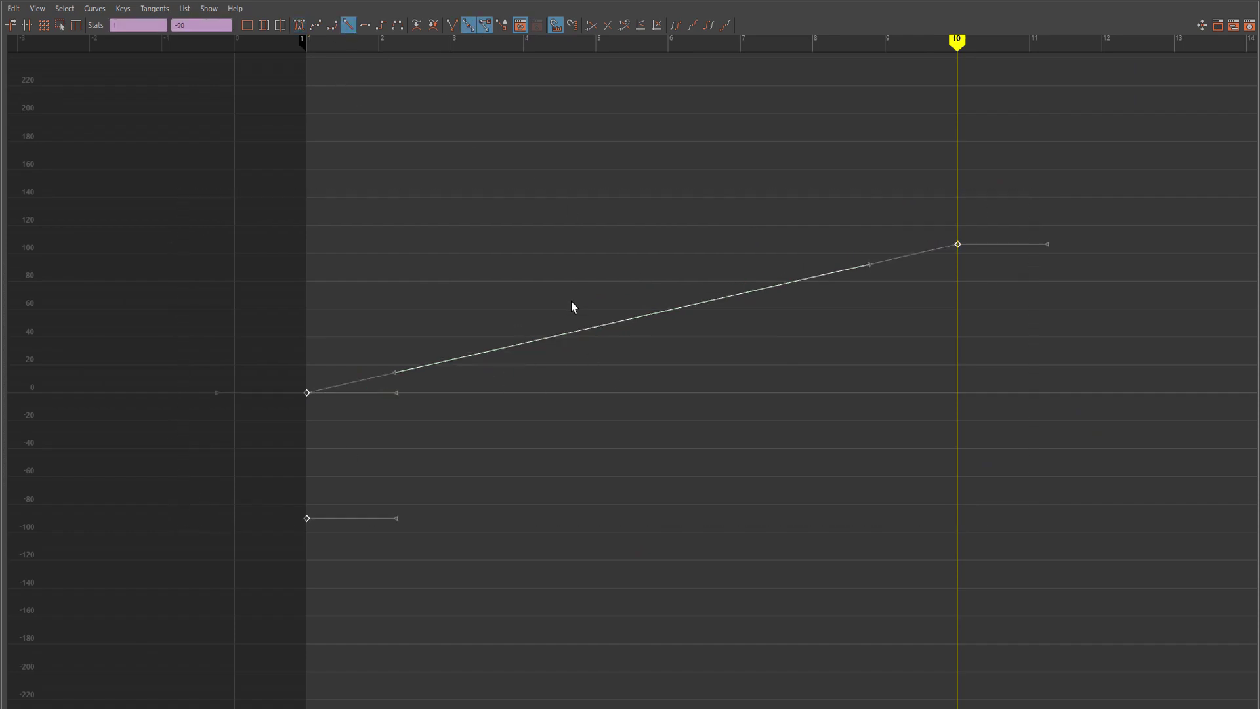
- Set the rotation curves' post infinity to Cycle with Offset
left_click(124, 9)
mouse_move(90, 10)
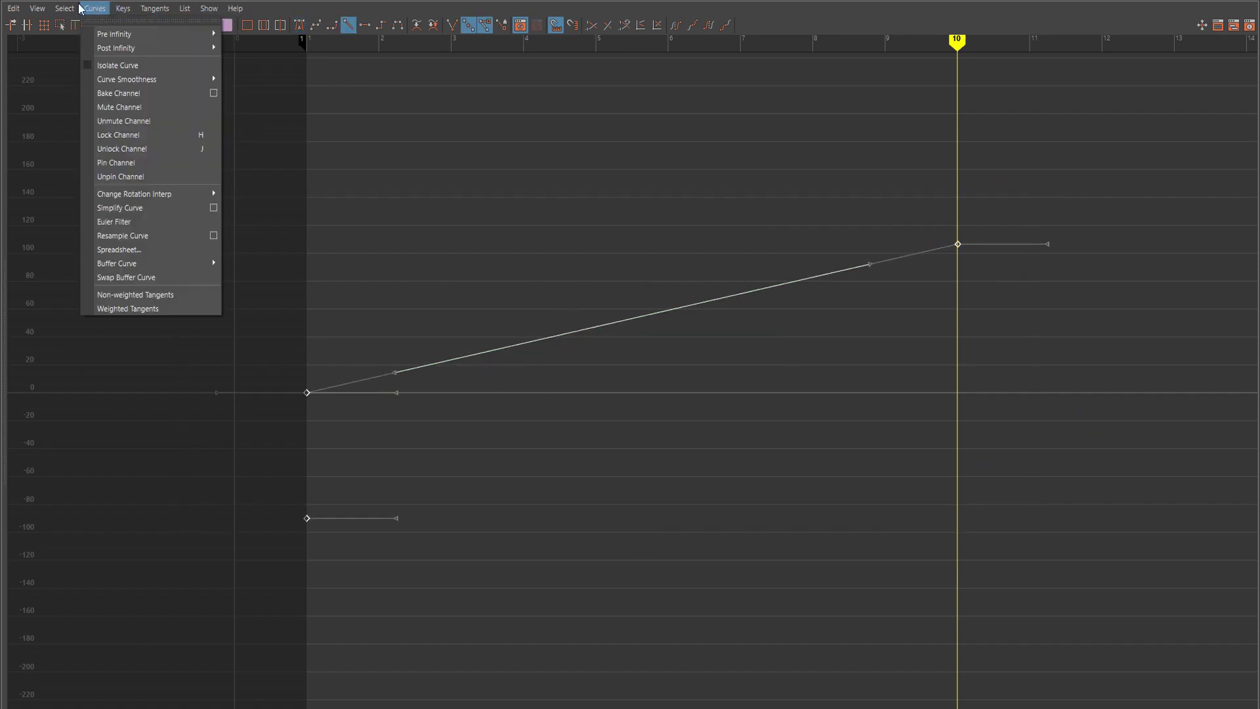
mouse_move(151, 48)
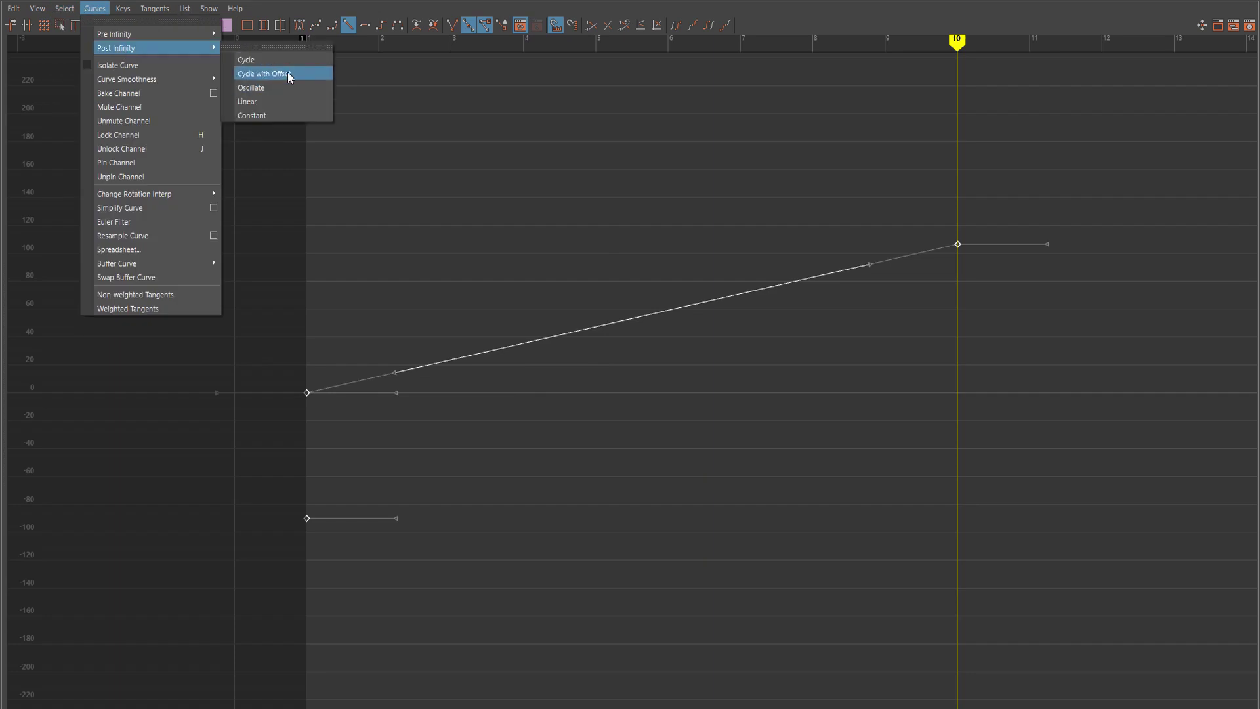
left_click(287, 76)
scroll(652, 269, "down", 5)
scroll(652, 270, "down", 2)
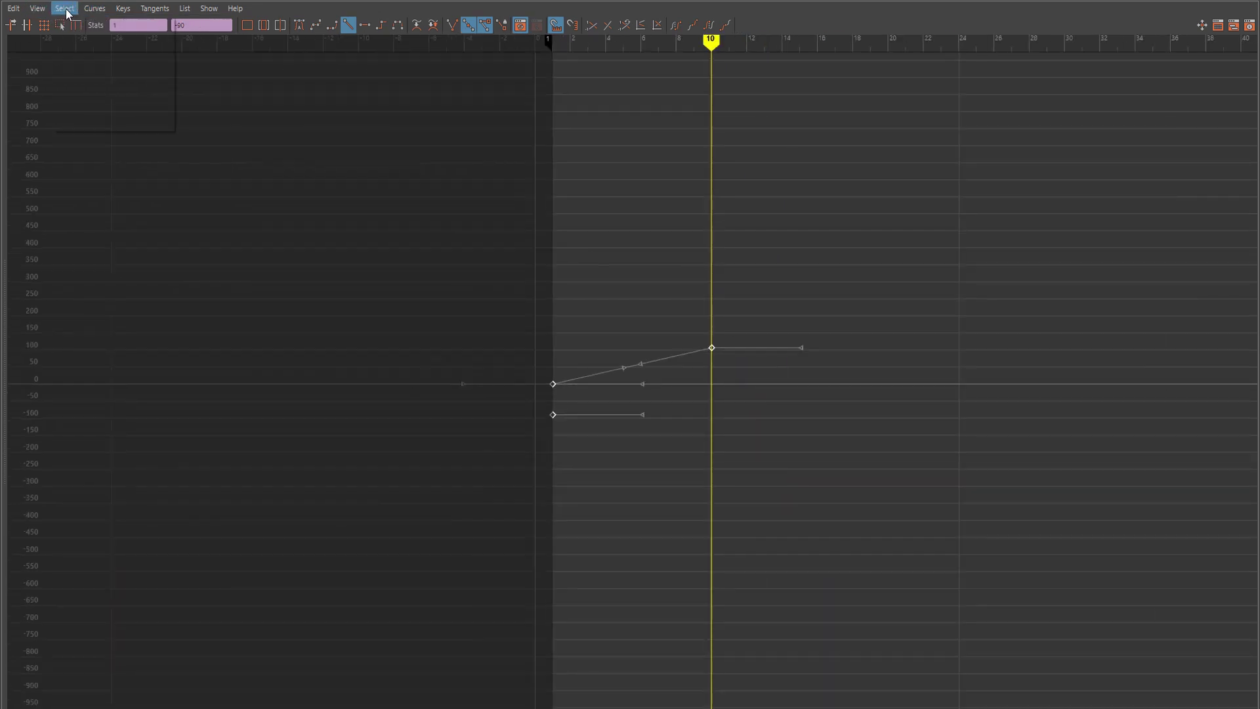
- Turn on the display of infinity curves in the Graph Editor, then close the editor
left_click(95, 8)
mouse_move(115, 50)
mouse_move(40, 9)
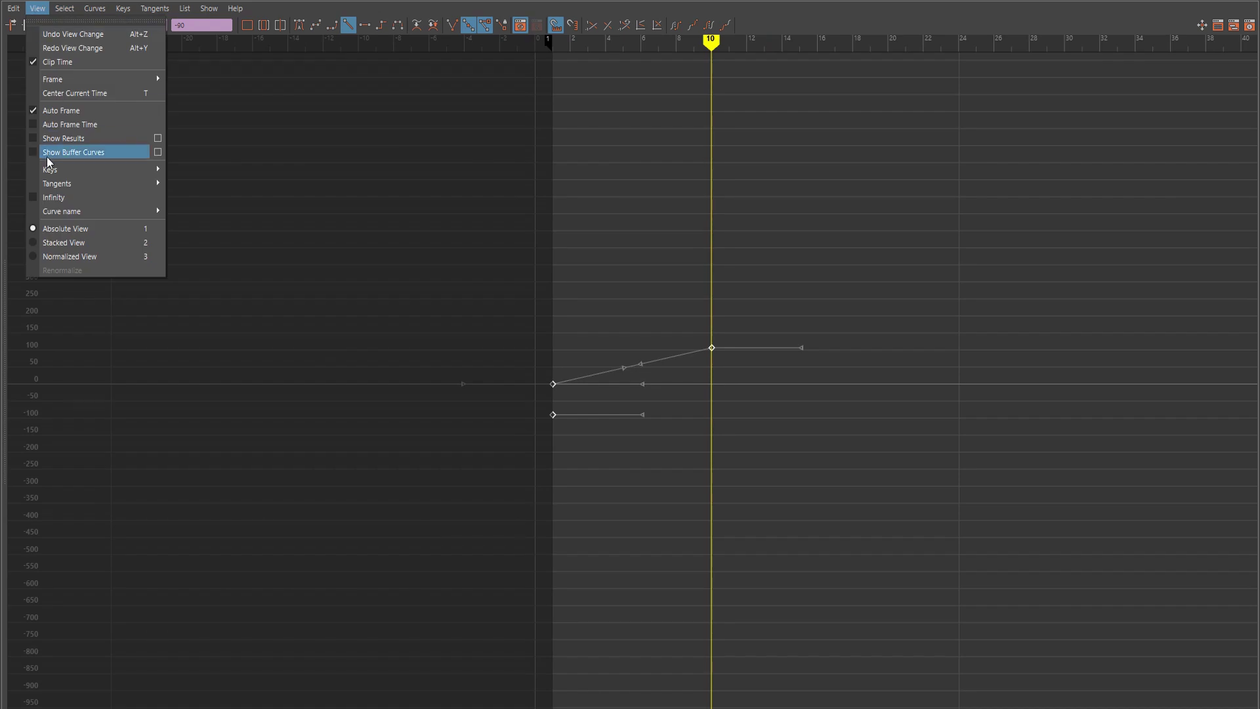
left_click(63, 198)
left_click(65, 8)
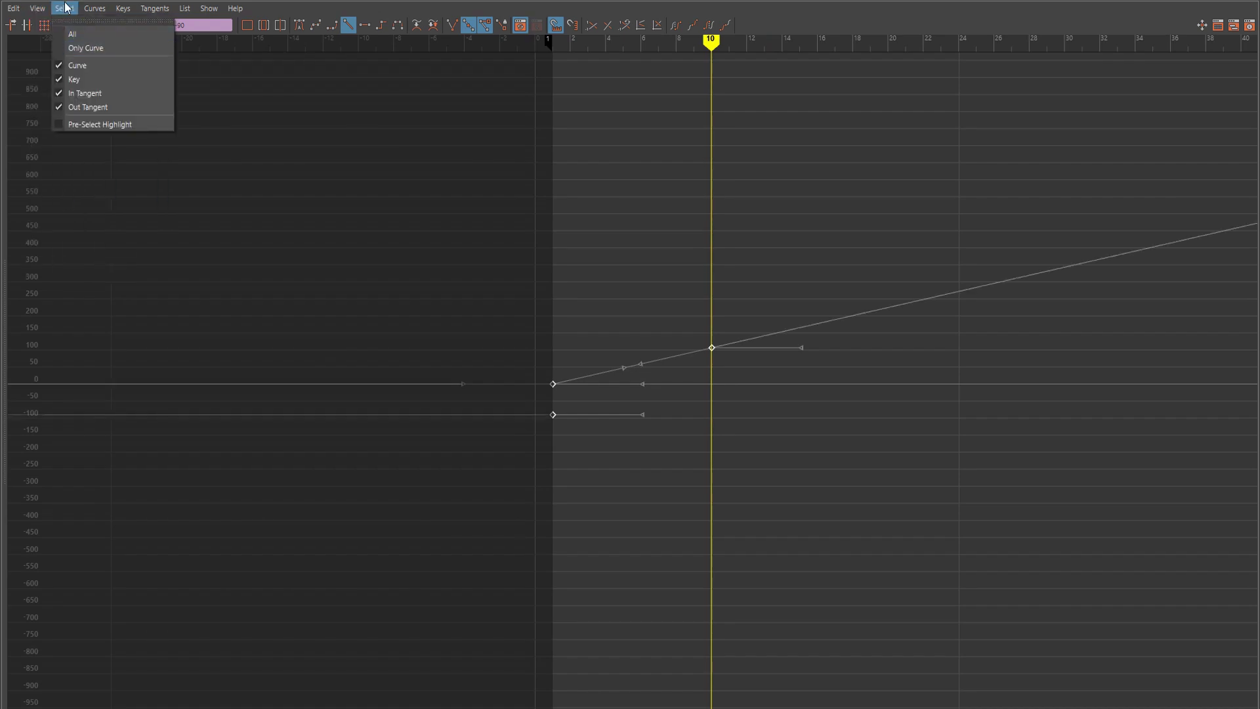
mouse_move(235, 9)
left_click(689, 79)
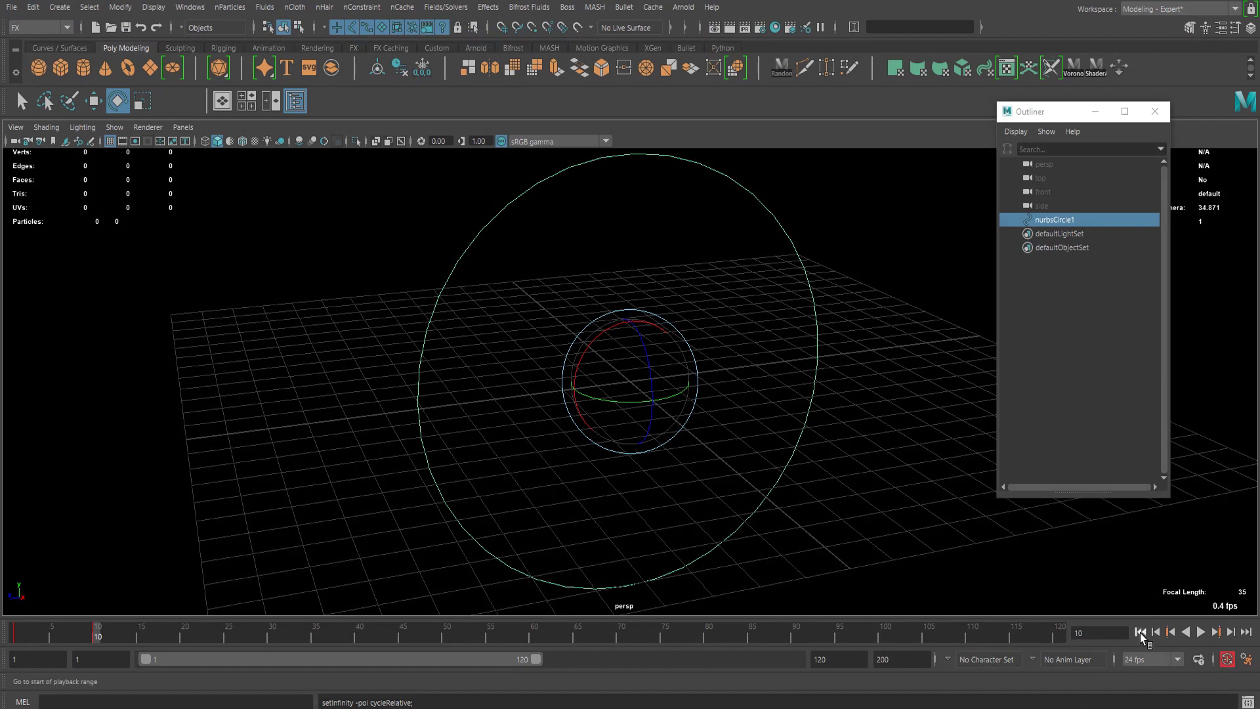
- Play the animation from the first frame to check that the circle keeps spinning
left_click(1140, 632)
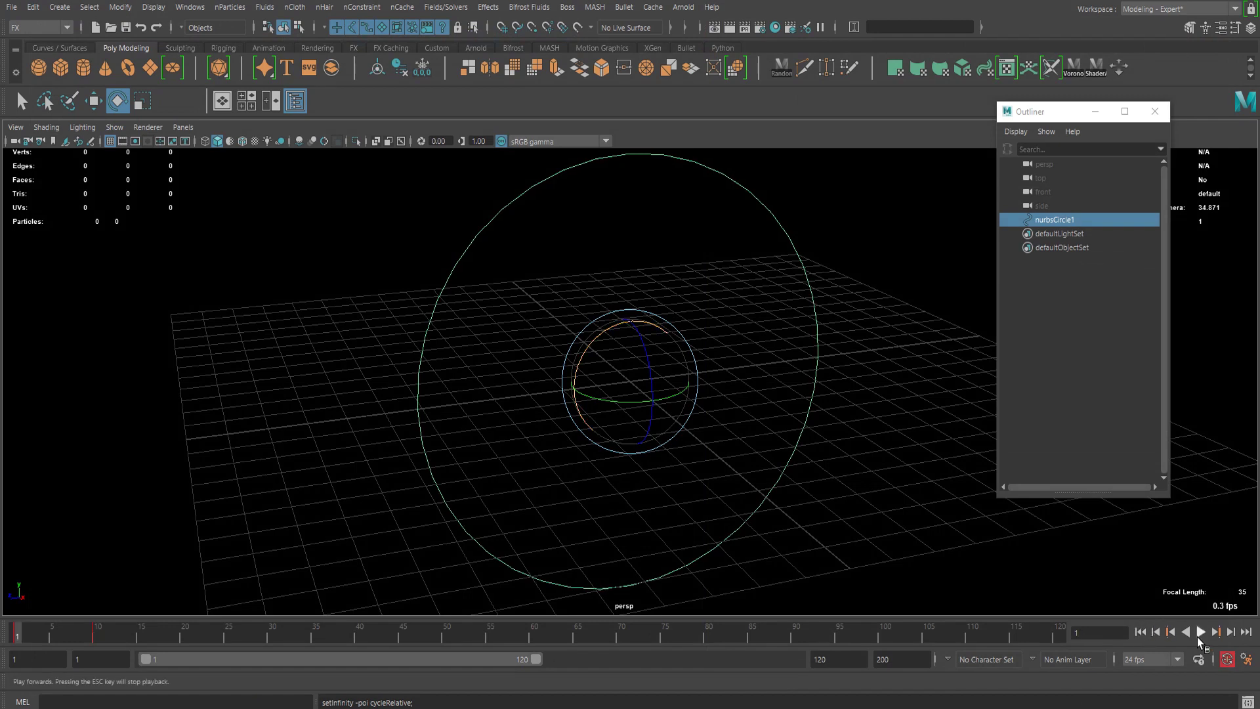
left_click(1200, 631)
scroll(465, 322, "down", 2)
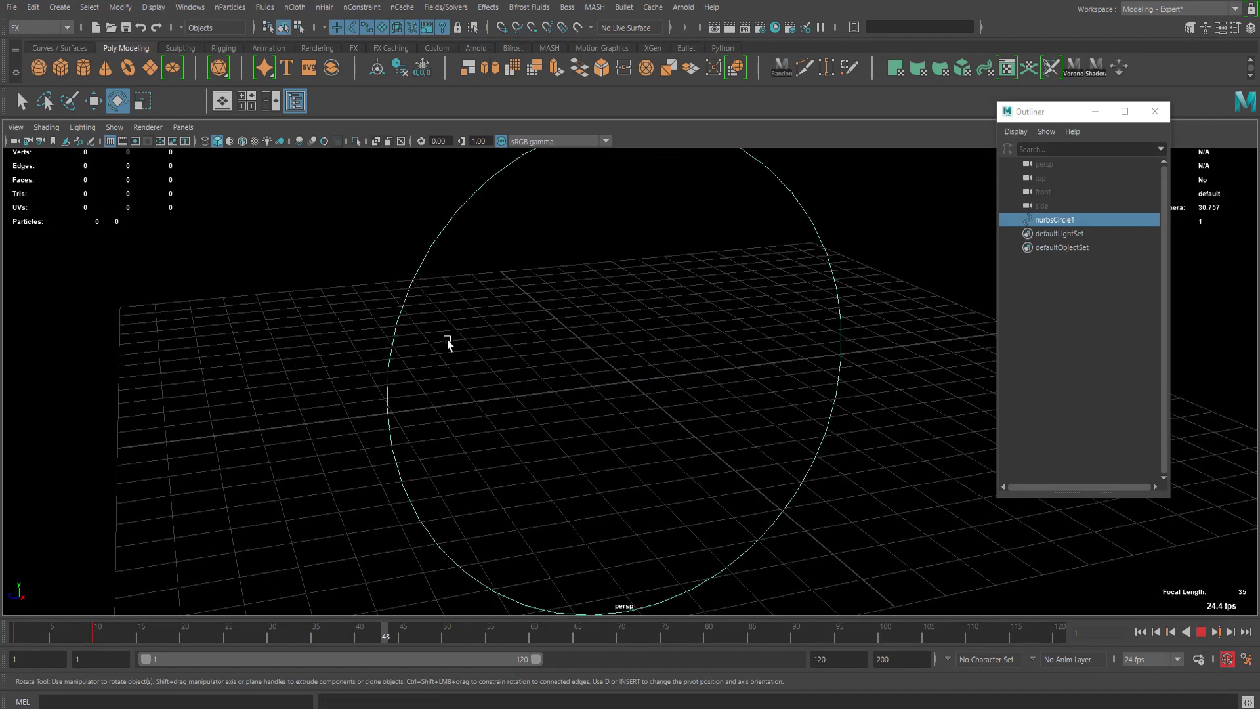
scroll(545, 371, "down", 2)
scroll(745, 477, "up", 3)
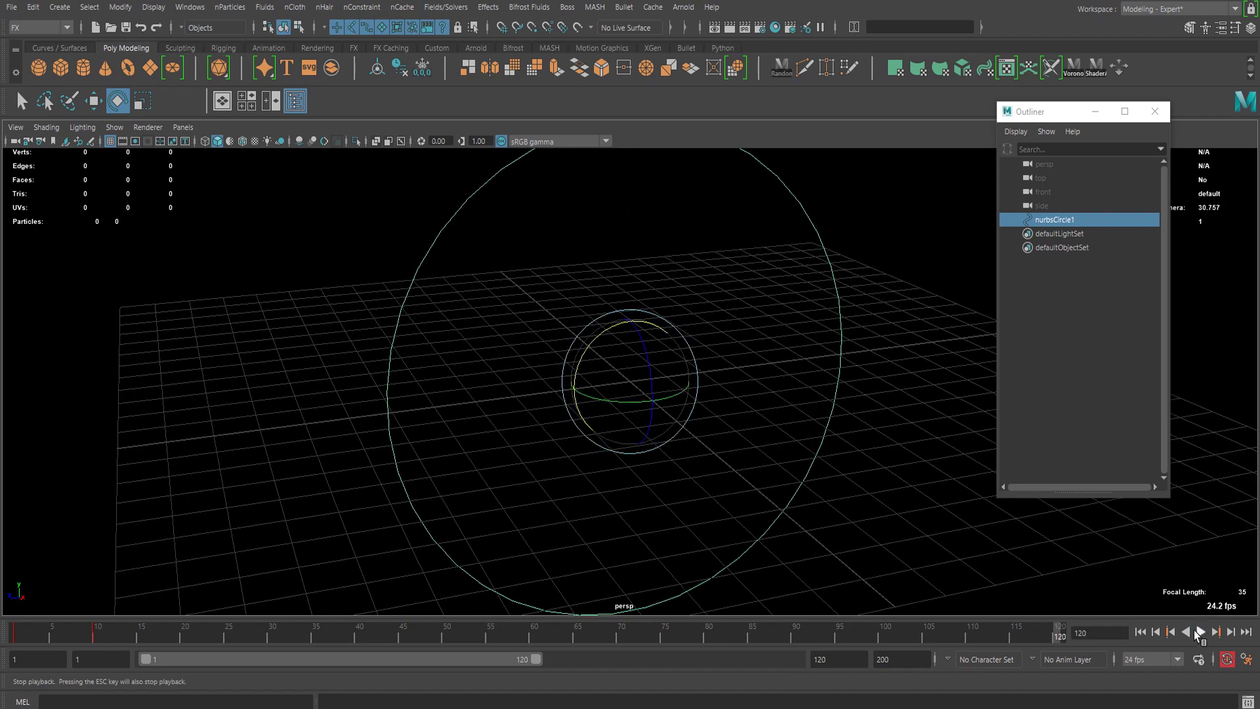
- Extend the playback range so that it ends at frame 1000
double_click(833, 659)
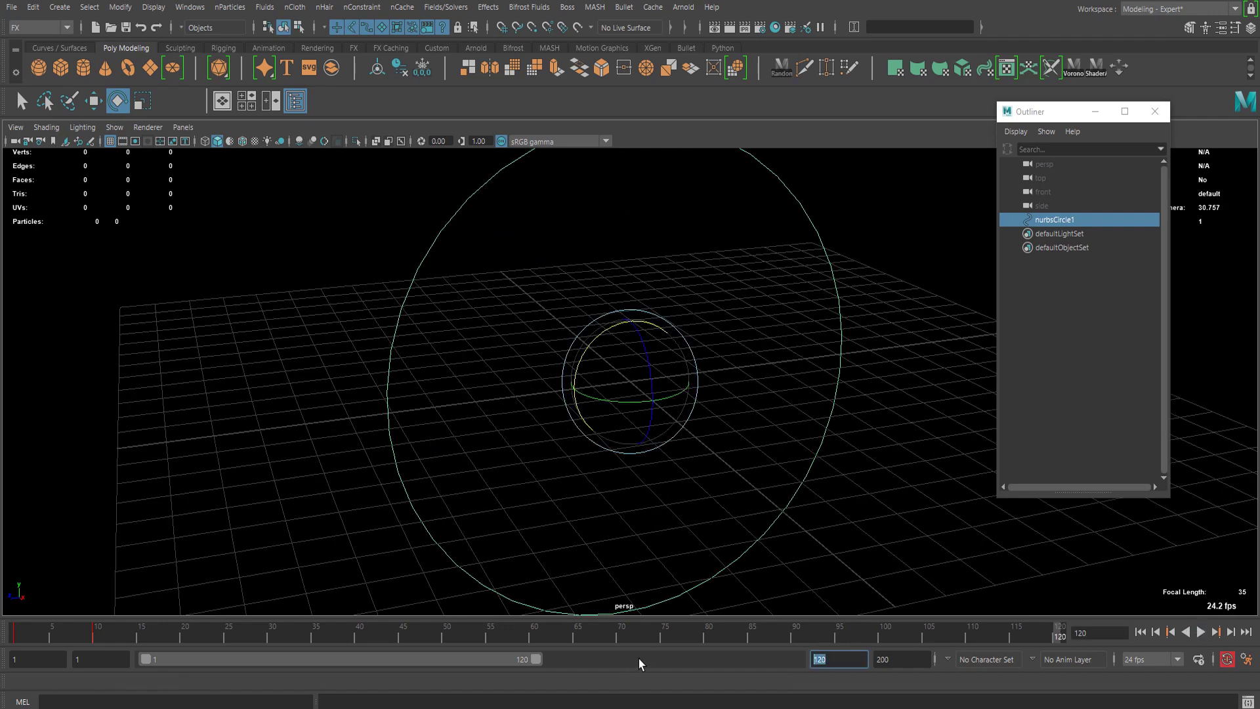
type("1000")
key("Return")
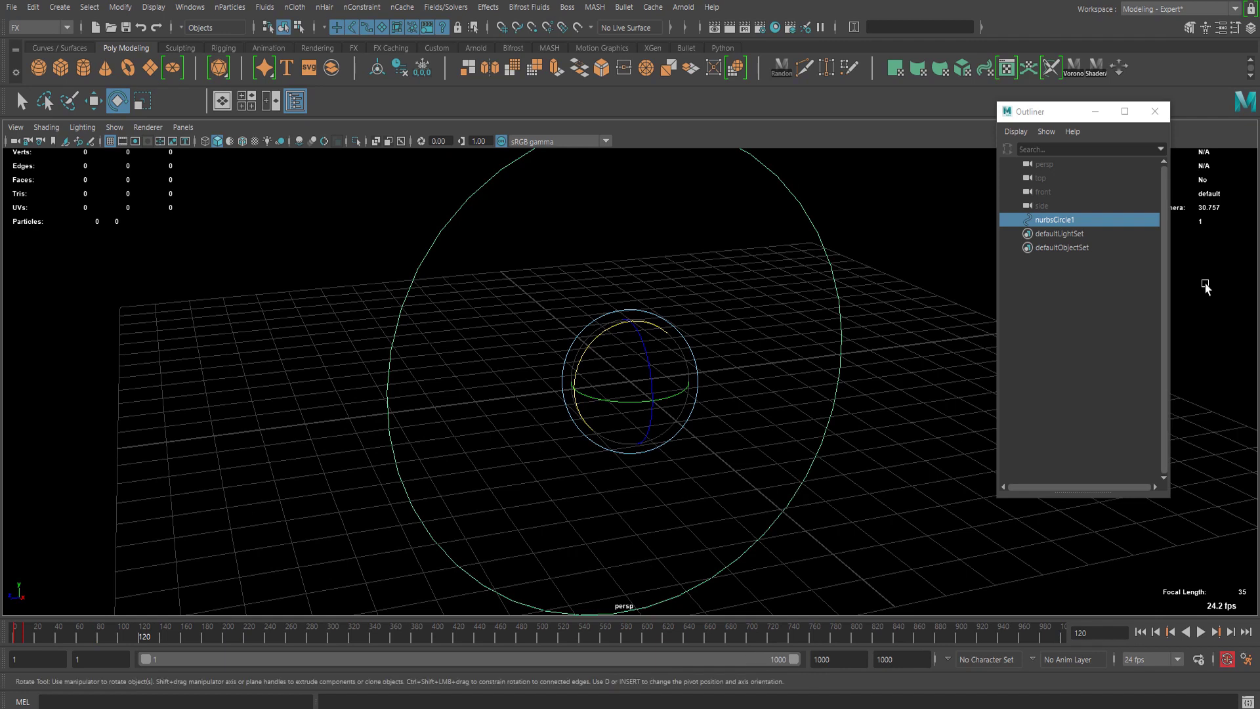
- Create a polygon cube at the origin, return to frame 1 and activate the Scale tool for it
left_click(168, 349)
scroll(385, 394, "down", 2)
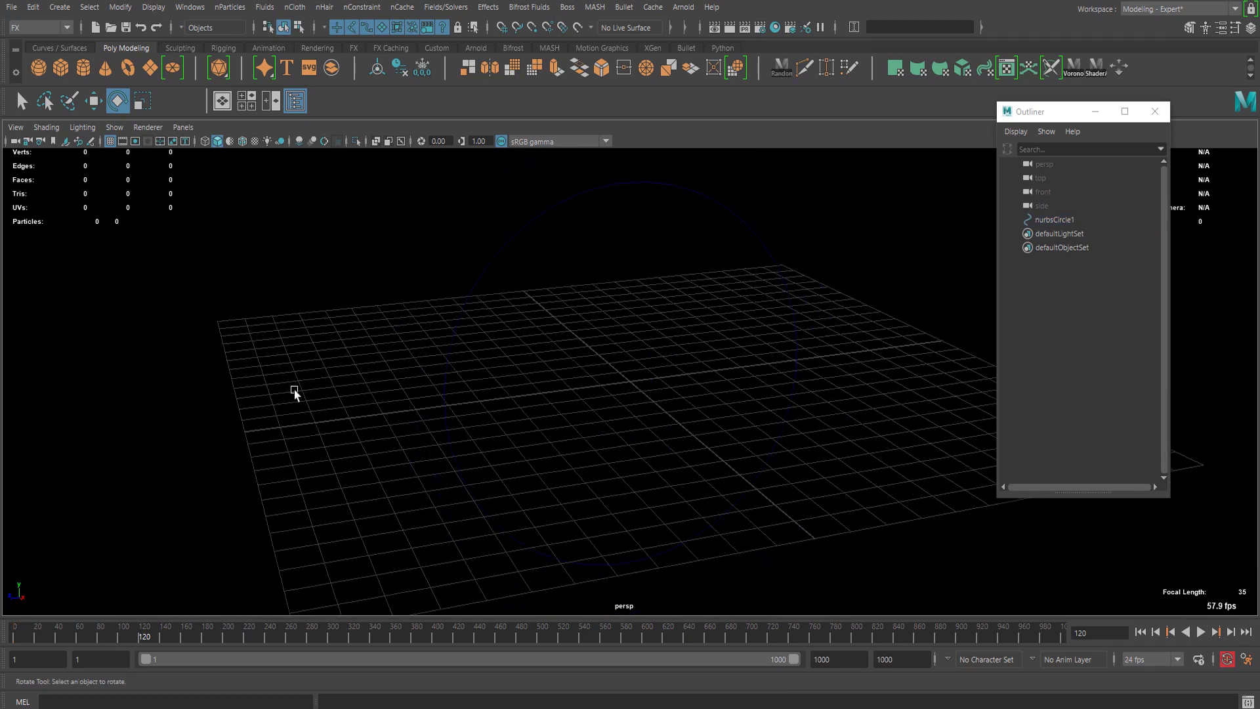
left_click(58, 71)
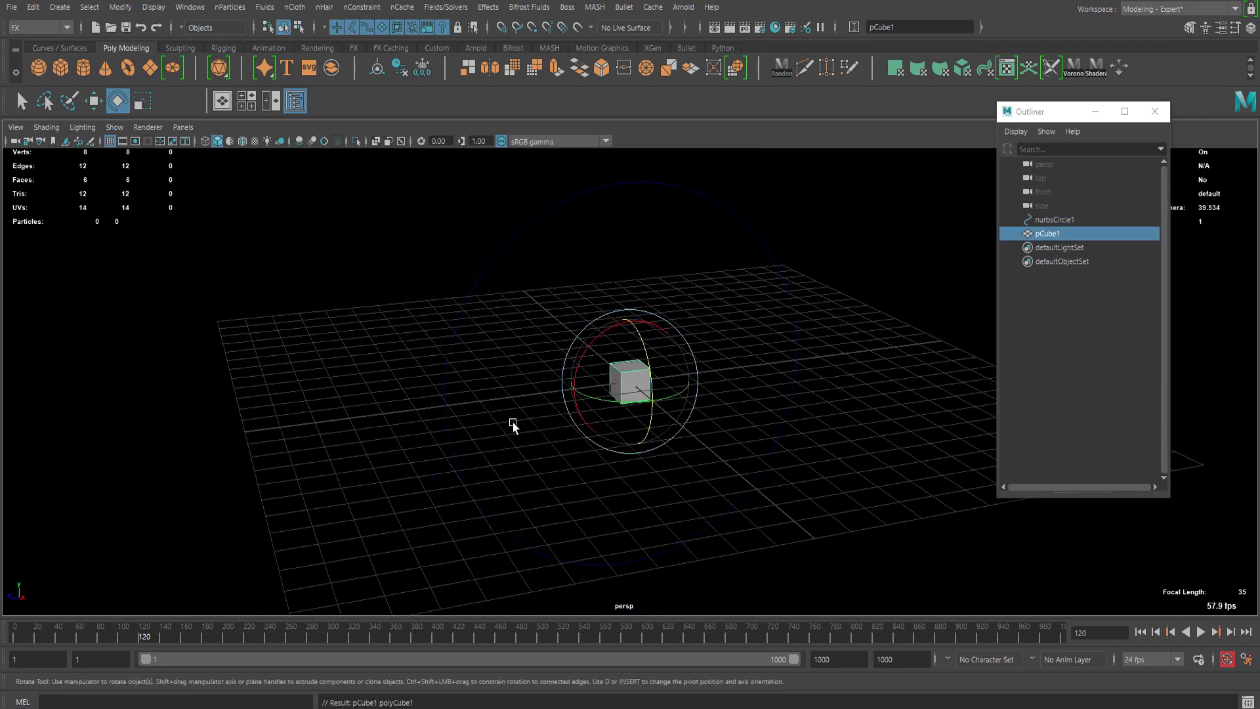
left_click(1140, 632)
scroll(634, 387, "up", 3)
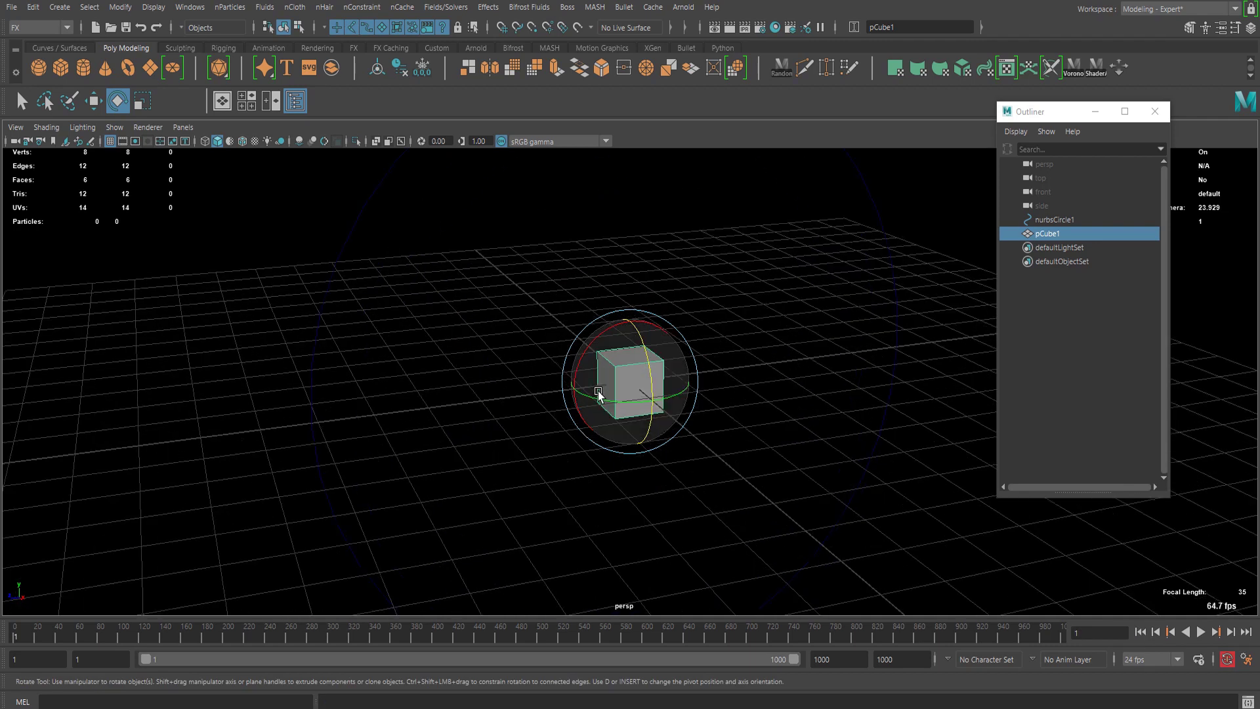
key("w")
key("r")
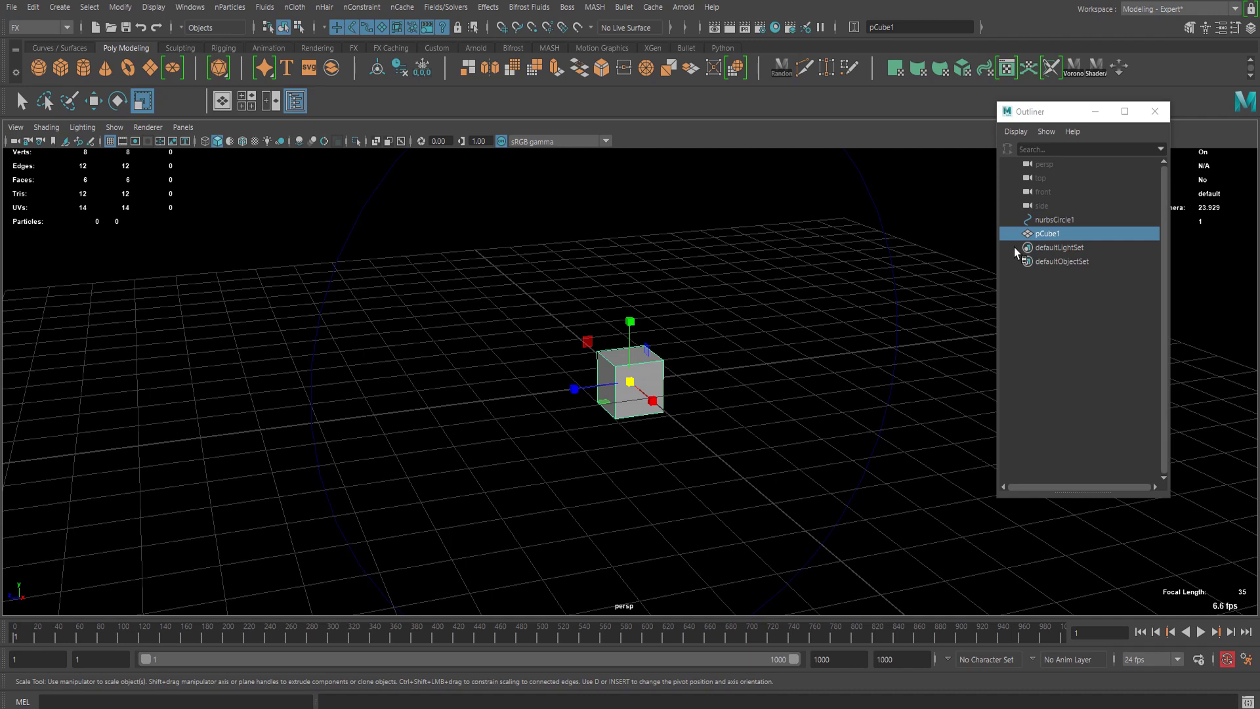
- Select all faces of the cube in face mode and scale them down uniformly to a very small cube
scroll(626, 388, "up", 1)
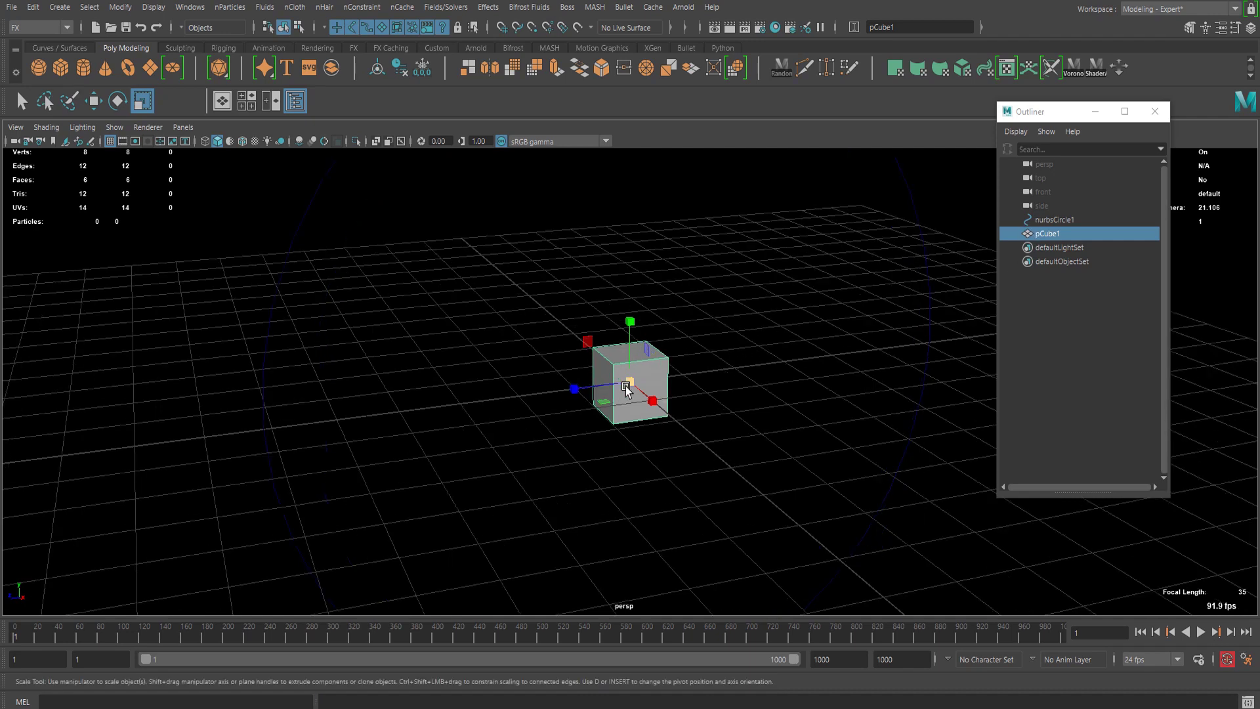
right_click_drag(628, 359, 623, 328)
left_click_drag(637, 380, 595, 392)
- Move the cube's faces straight up onto the top of the circle, leaving the object's pivot at the origin
key("w")
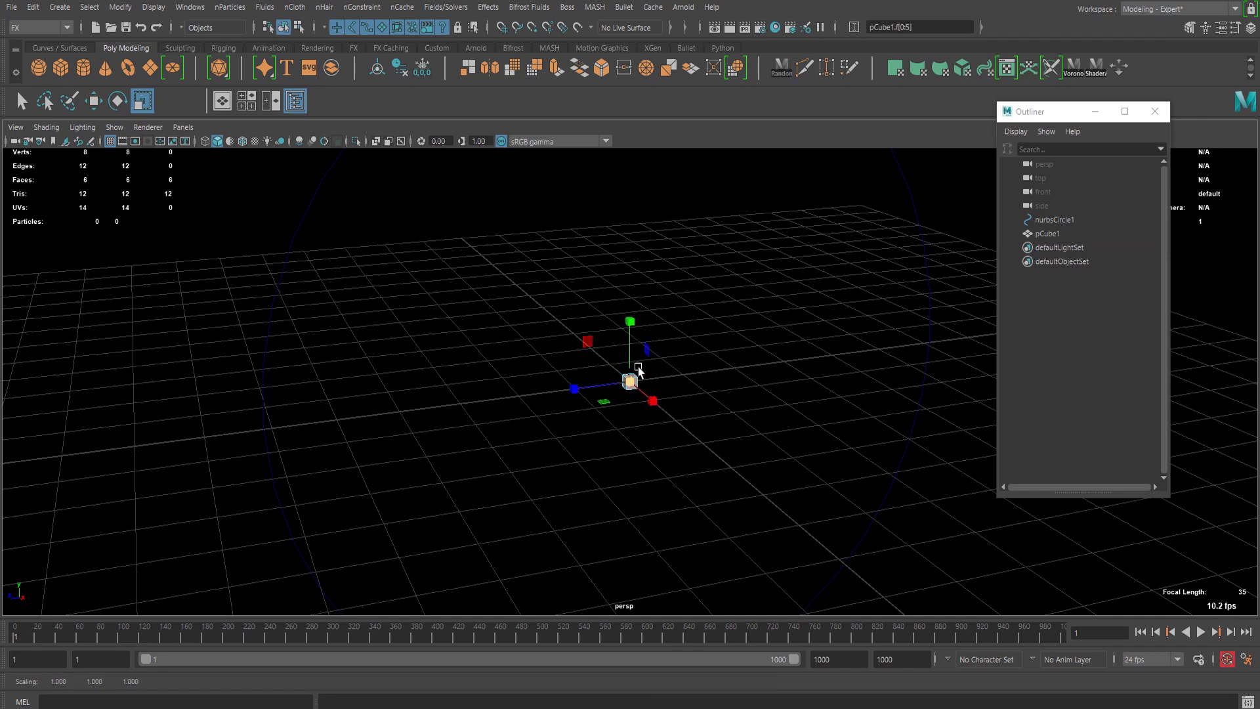
middle_click_drag(633, 351, 626, 459, "alt")
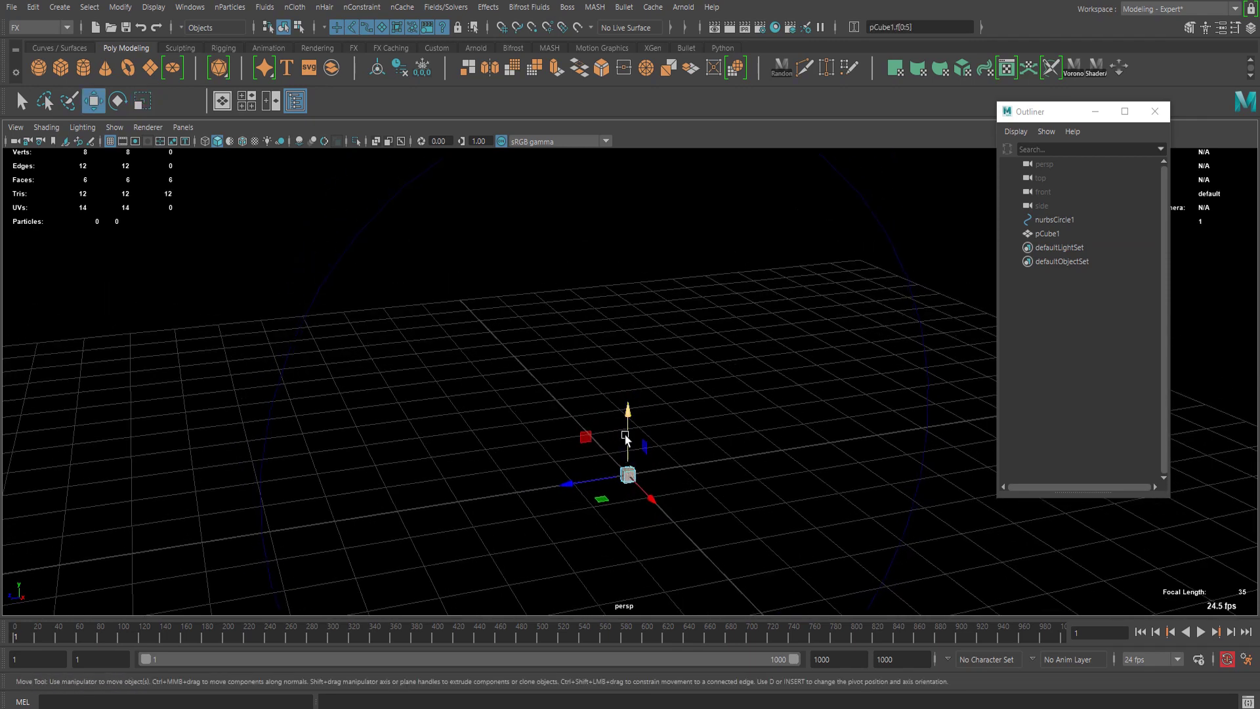
left_click_drag(626, 436, 626, 230)
middle_click_drag(625, 309, 601, 421, "alt")
left_click_drag(602, 424, 574, 176, "alt")
left_click_drag(636, 247, 622, 295, "alt")
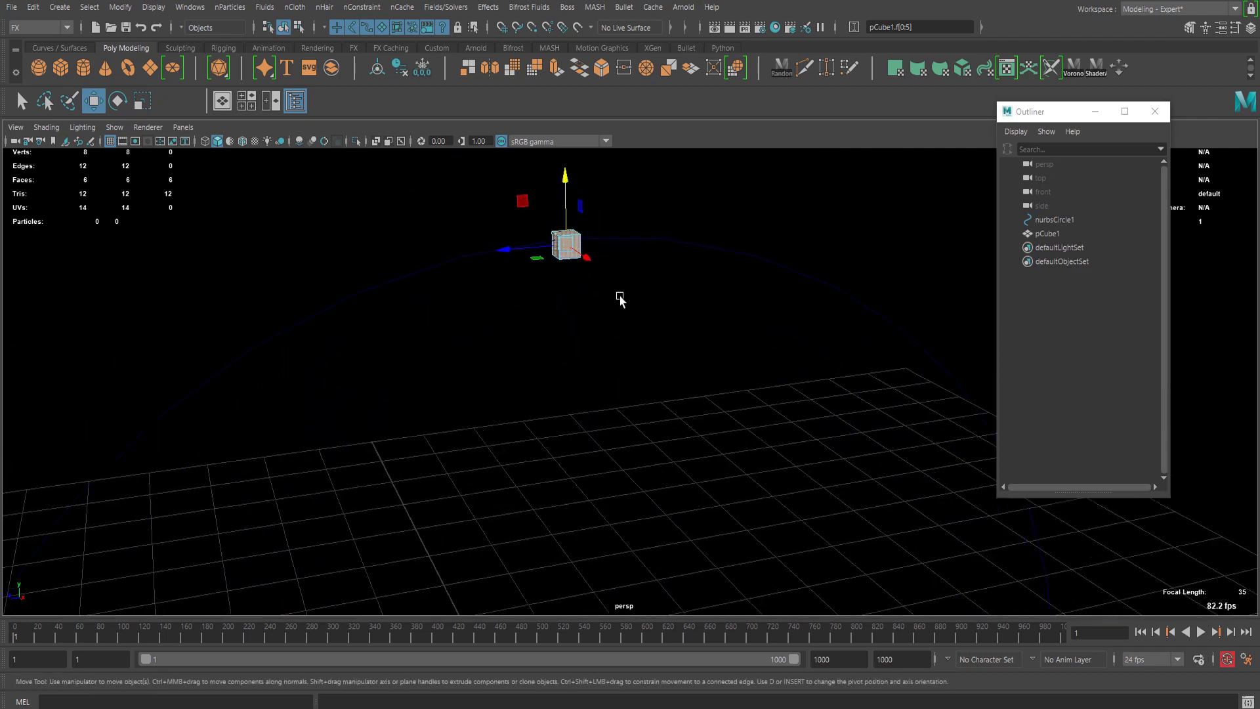
key("r")
key("w")
left_click_drag(561, 249, 562, 218)
left_click_drag(564, 226, 604, 310, "alt")
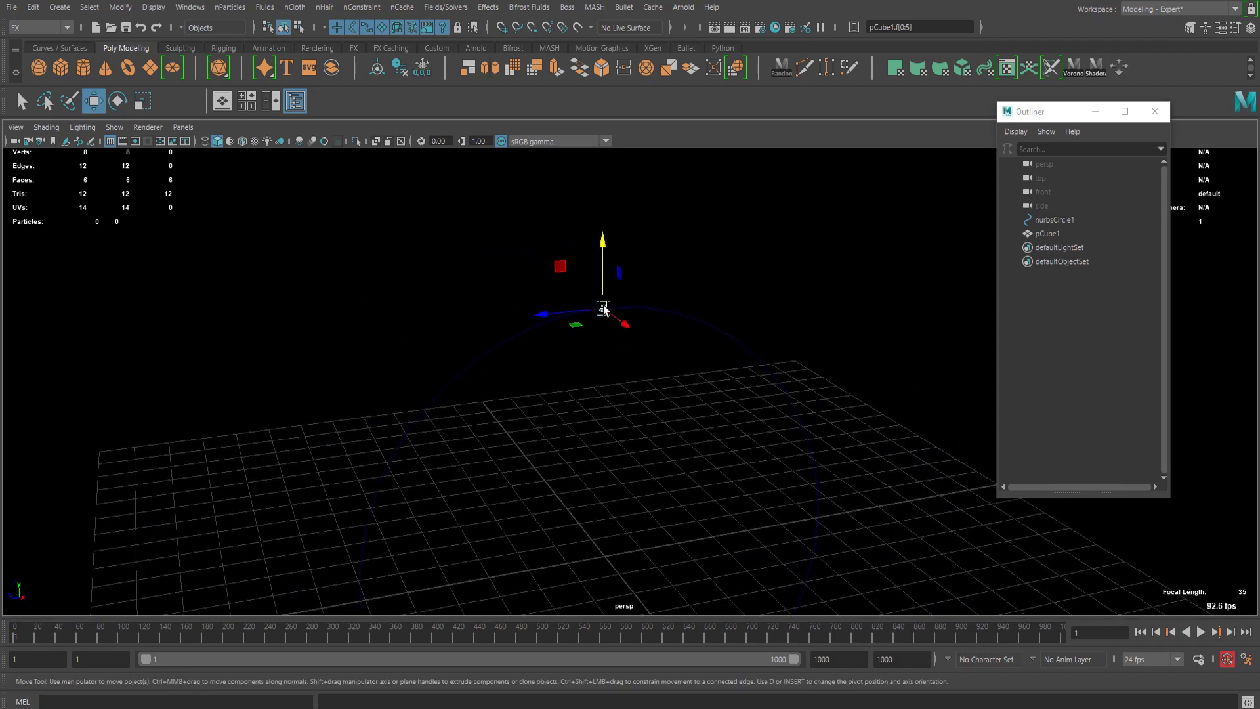
- Try rotating the whole cube about the X axis around its pivot at the circle's centre
right_click_drag(603, 308, 649, 328)
left_click_drag(649, 328, 590, 439, "alt")
key("e")
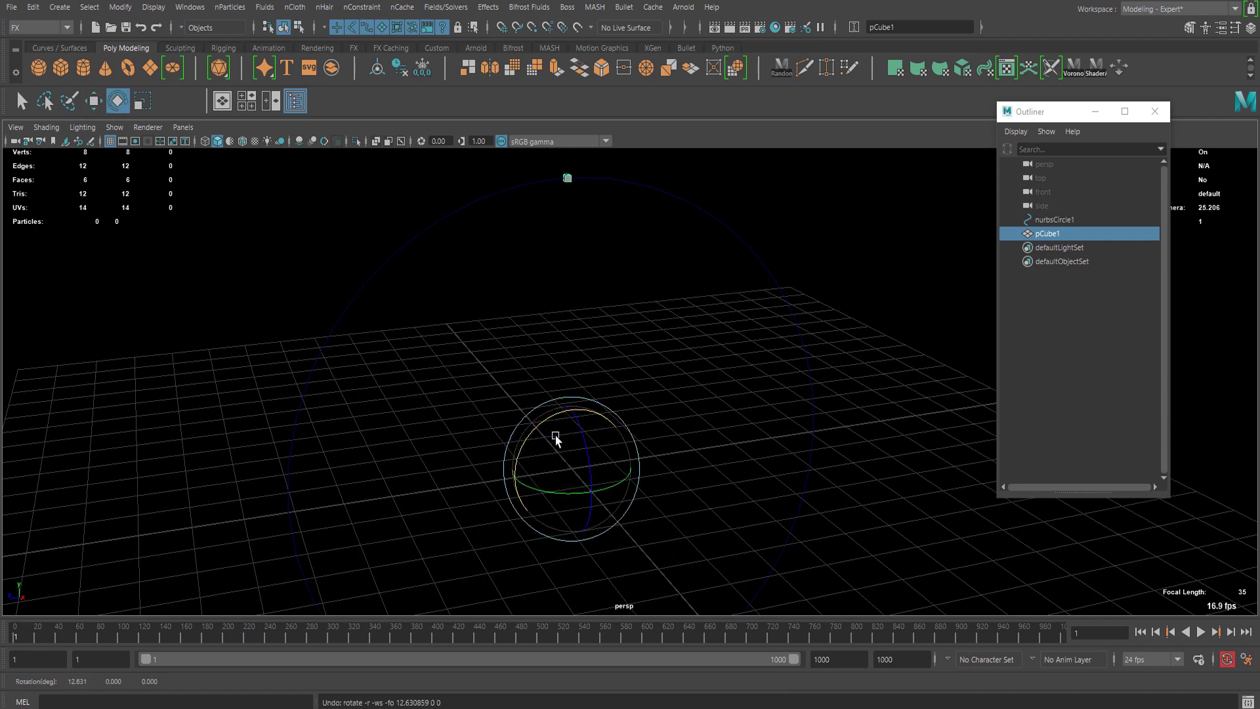
mouse_move(593, 337)
left_mouse_down("alt")
mouse_move(607, 339)
mouse_move(575, 331)
left_mouse_up("alt")
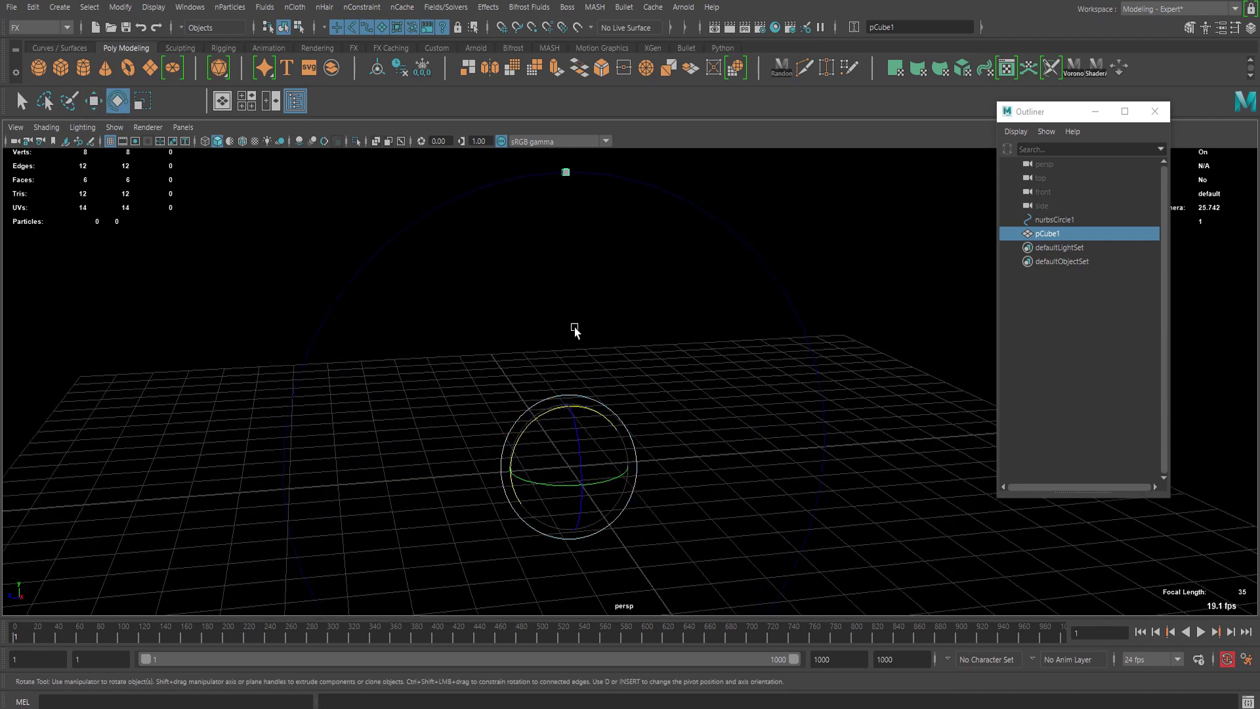
- Scale the cube's faces down further to about 0.78 and return to object mode with the cube selected
right_click_drag(610, 292, 596, 332)
middle_click_drag(622, 386, 668, 512, "alt")
right_click_drag(646, 438, 683, 439, "alt")
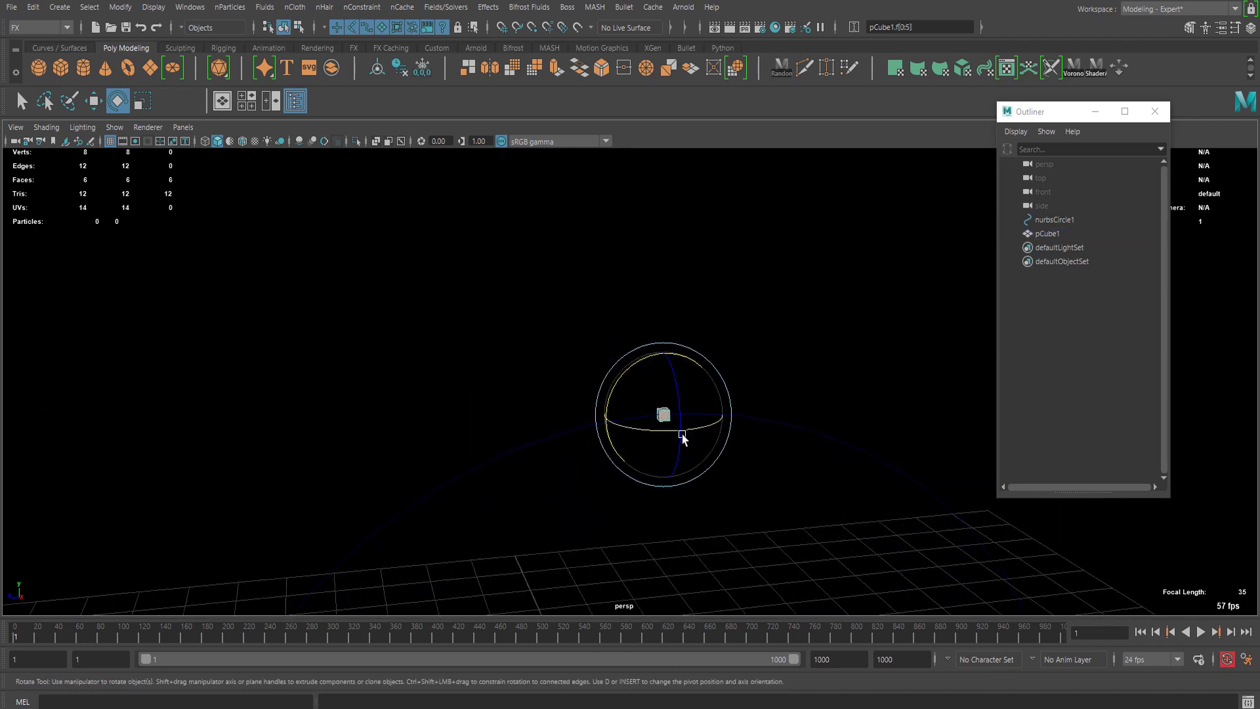
key("r")
left_click_drag(664, 419, 665, 416)
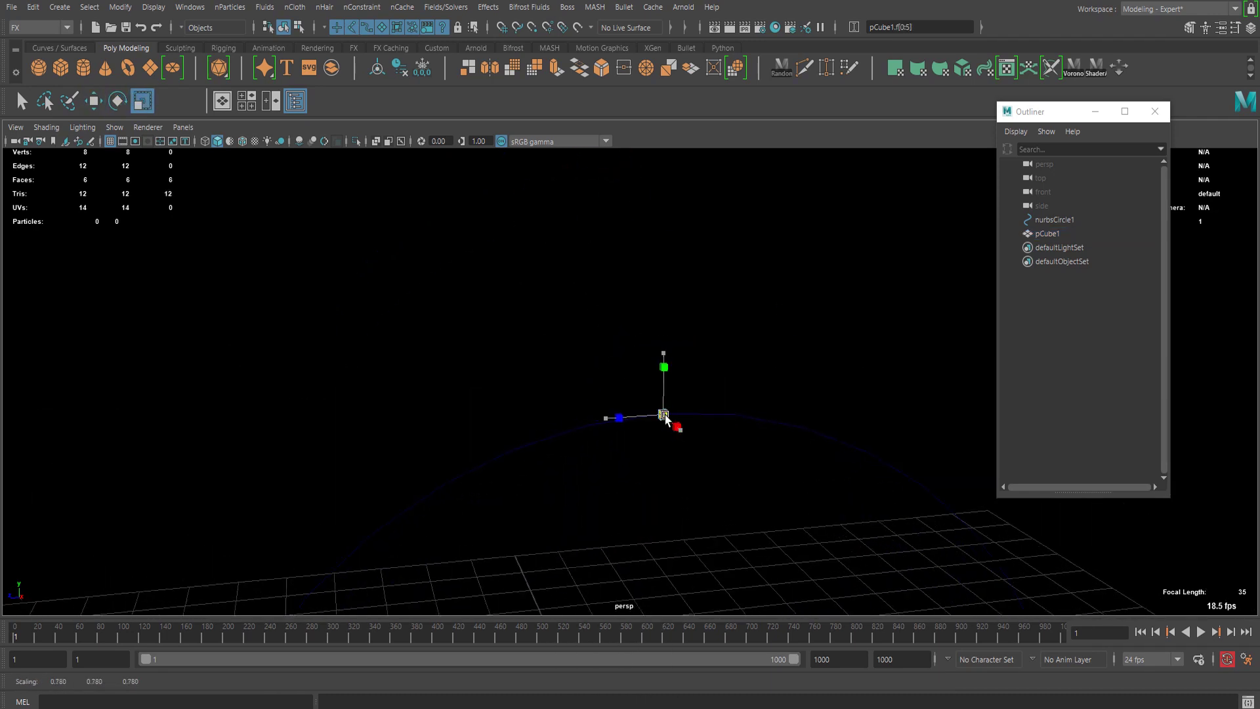
right_click_drag(665, 414, 729, 265)
right_click_drag(787, 436, 748, 436, "alt")
middle_click_drag(749, 436, 683, 332, "alt")
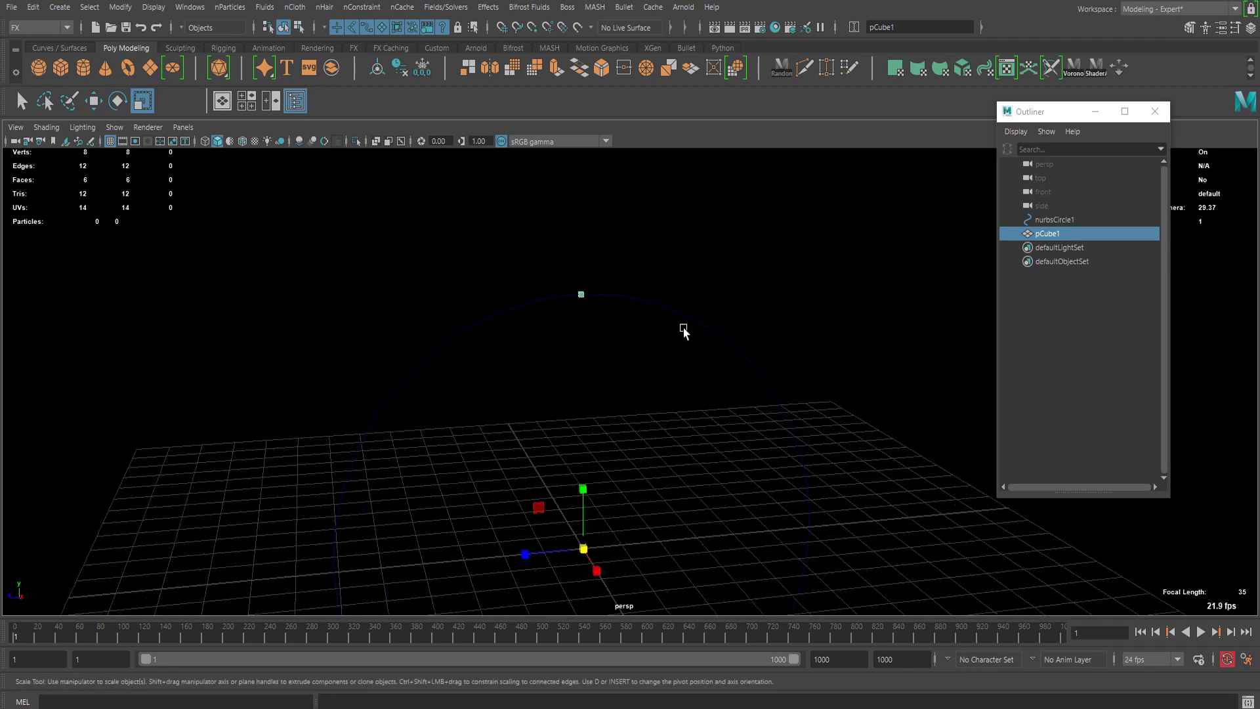
left_click(629, 438)
middle_click_drag(630, 439, 640, 369, "alt")
left_click_drag(656, 325, 571, 491)
left_click(590, 223)
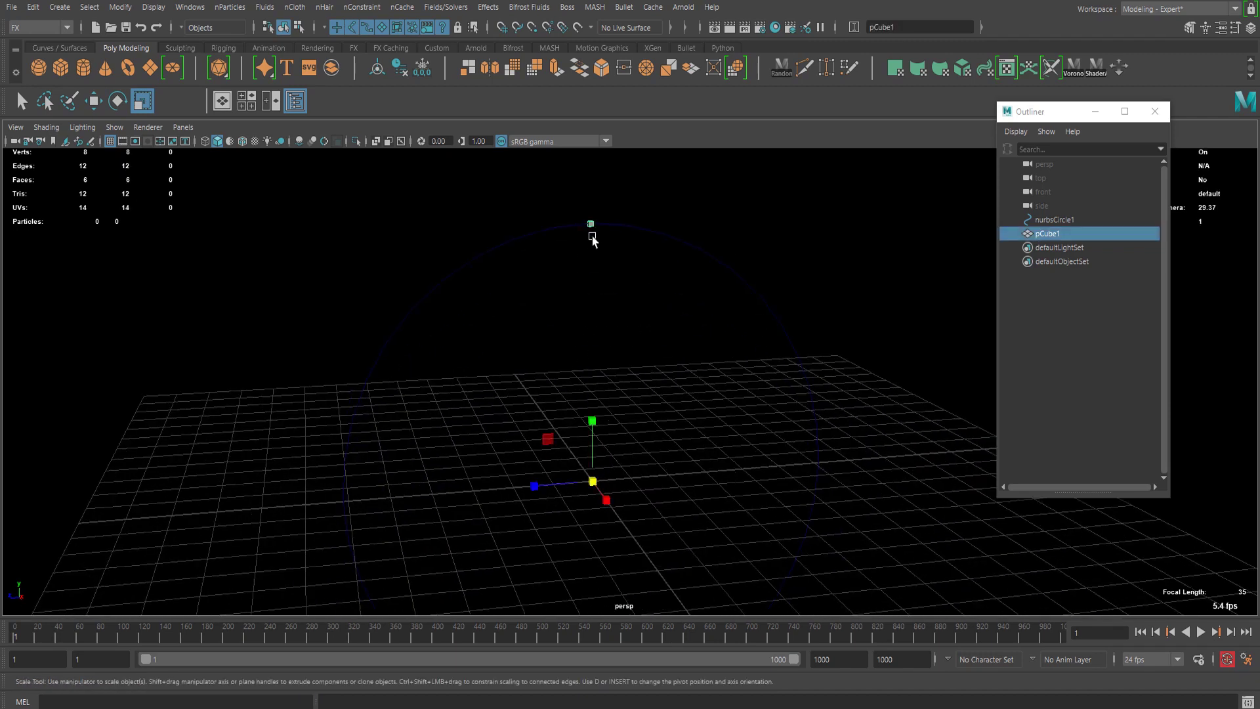
- Key the cube's rotation at frame 1, and key it rotated 45 degrees about X at frame 10
right_click_drag(590, 235, 609, 304, "alt")
key("e")
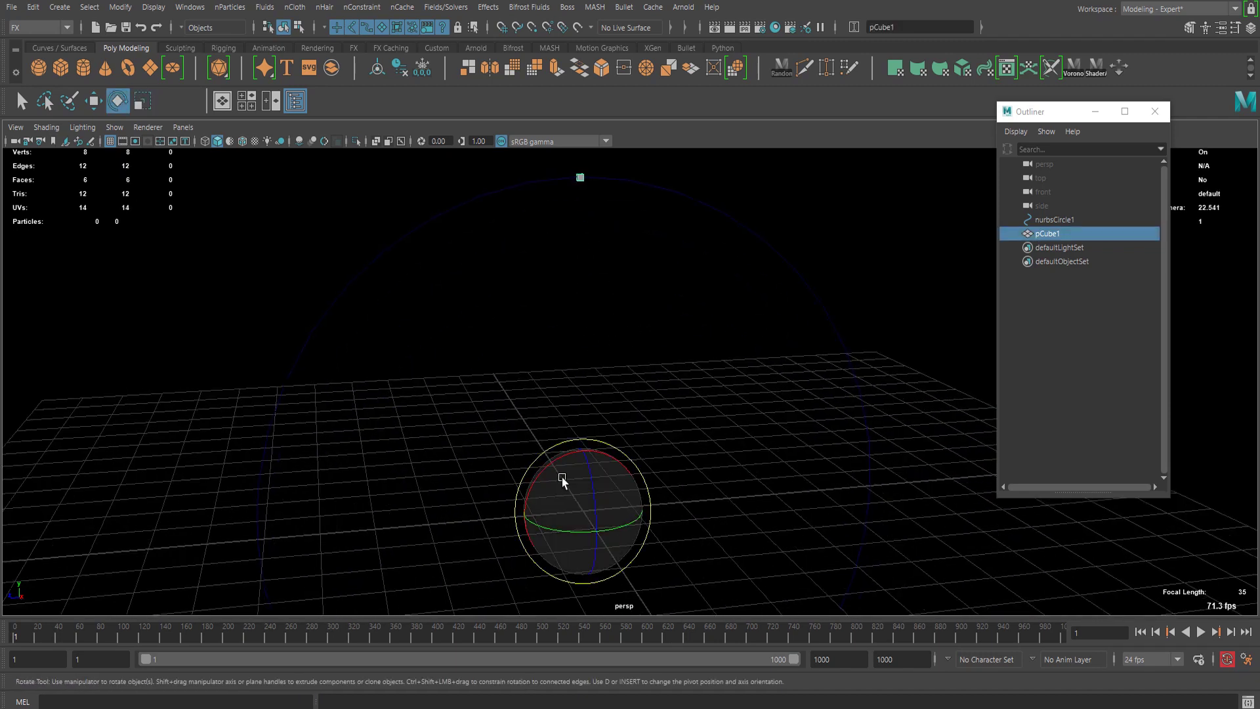
left_click_drag(576, 350, 537, 375, "alt")
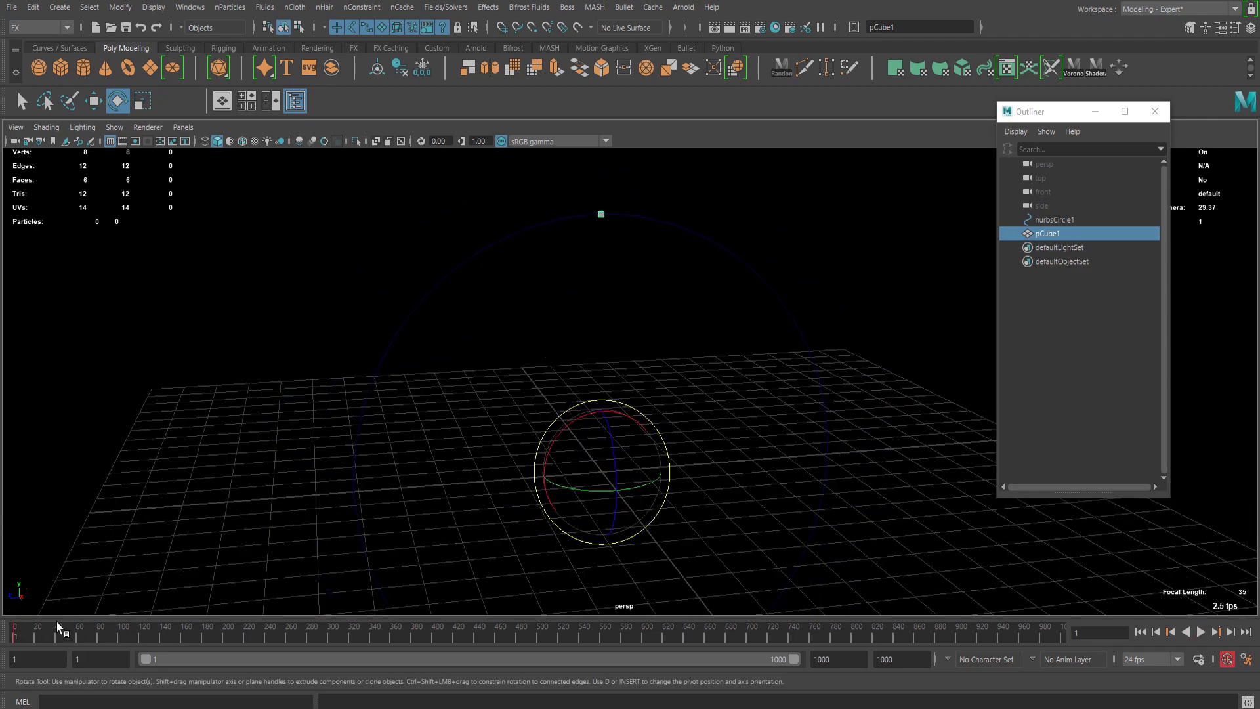
left_click(1113, 633)
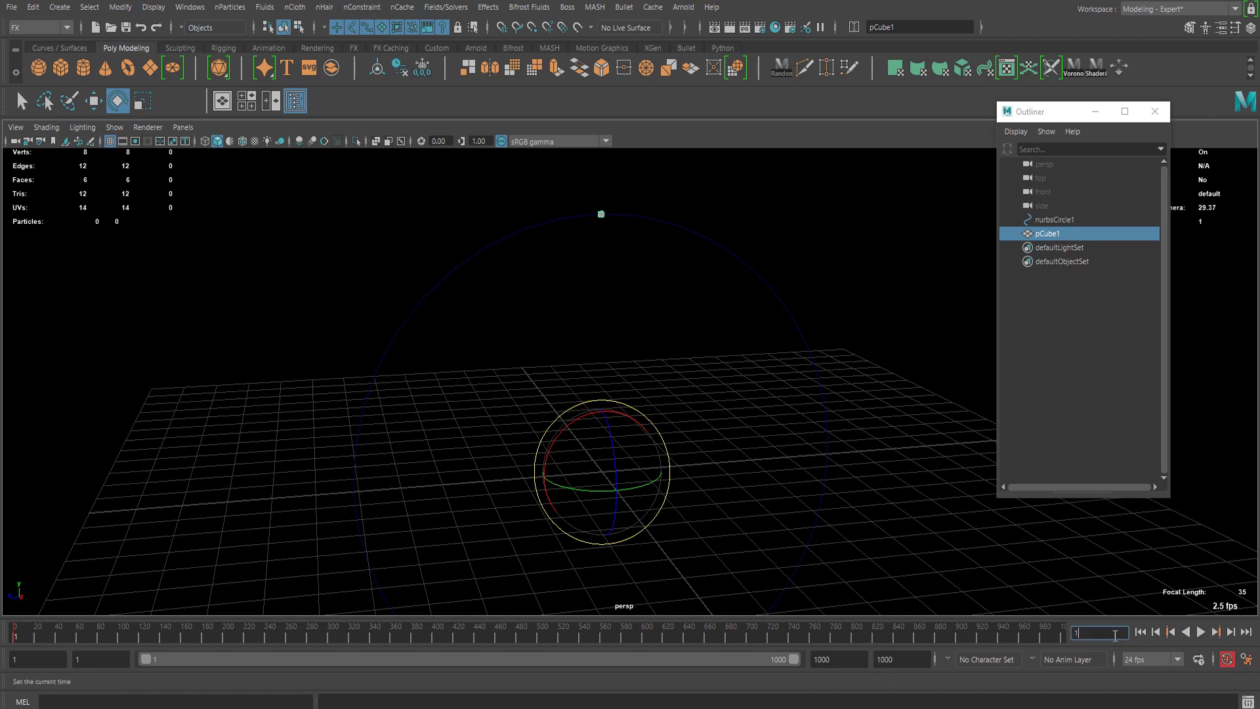
type("0")
key("Return")
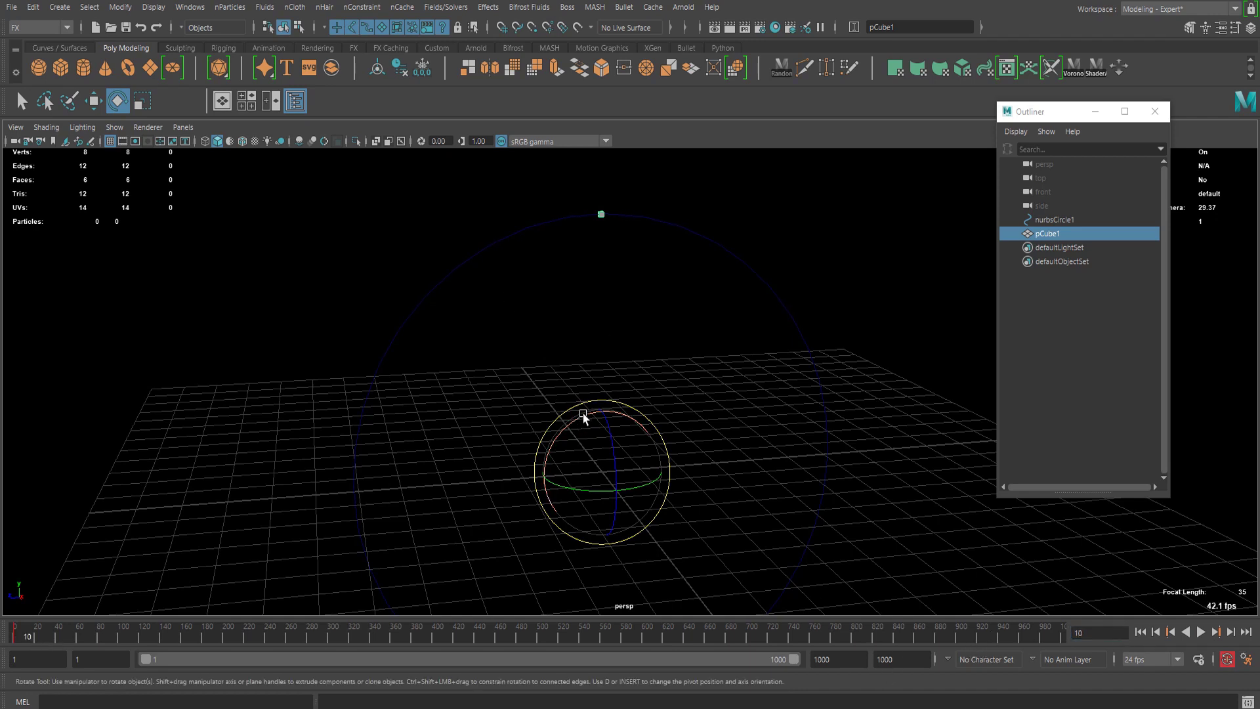
left_click_drag(583, 418, 548, 443)
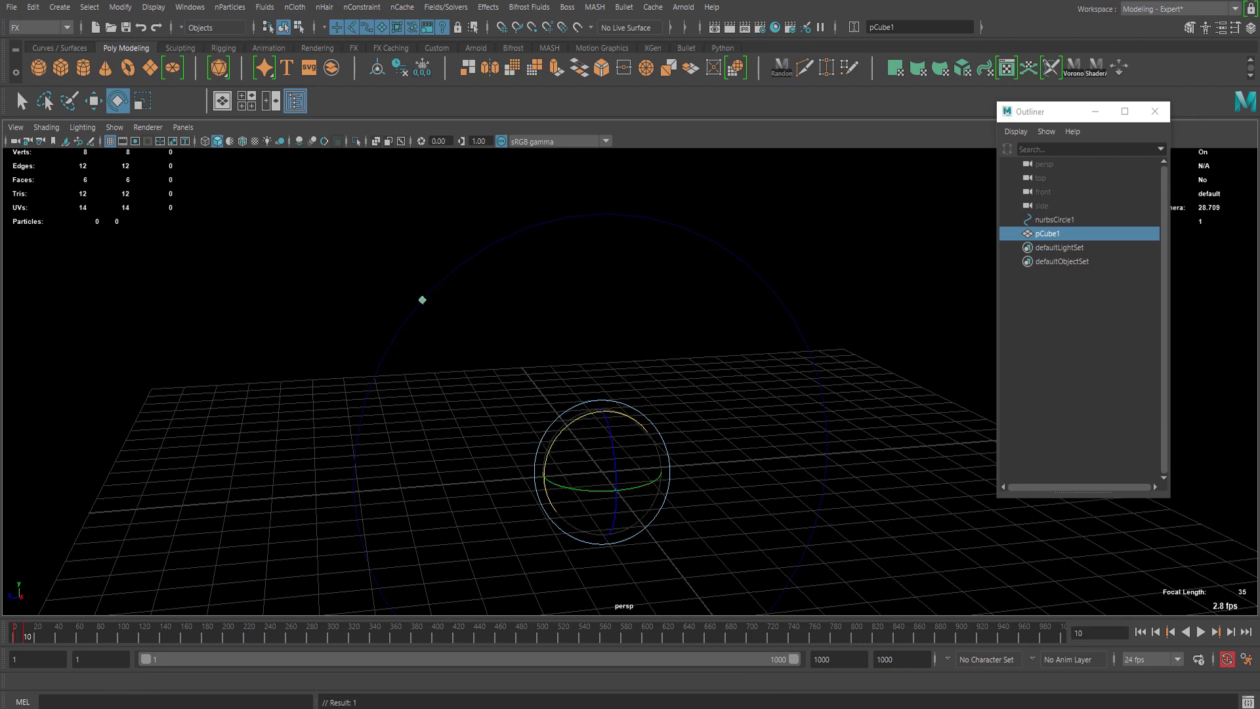
- Open the cube's animation curves in the Graph Editor and give all of its rotation keys linear tangents
left_click(190, 7)
mouse_move(223, 57)
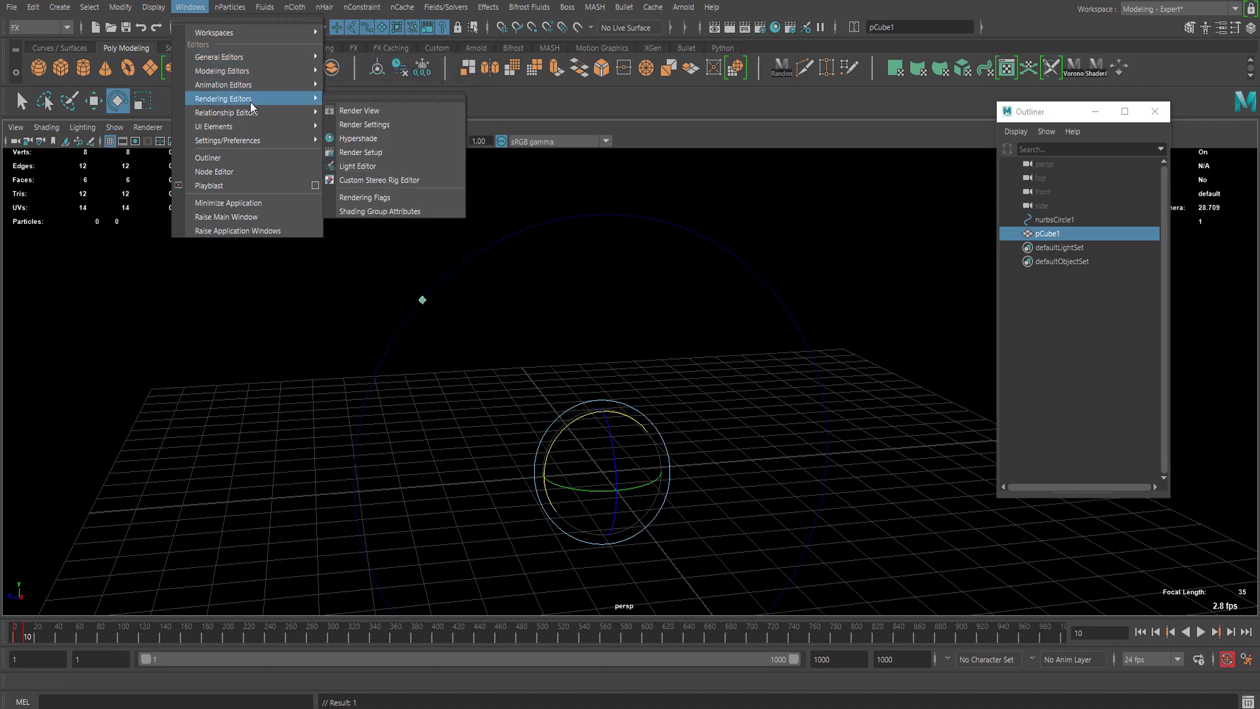
mouse_move(249, 85)
left_click(361, 96)
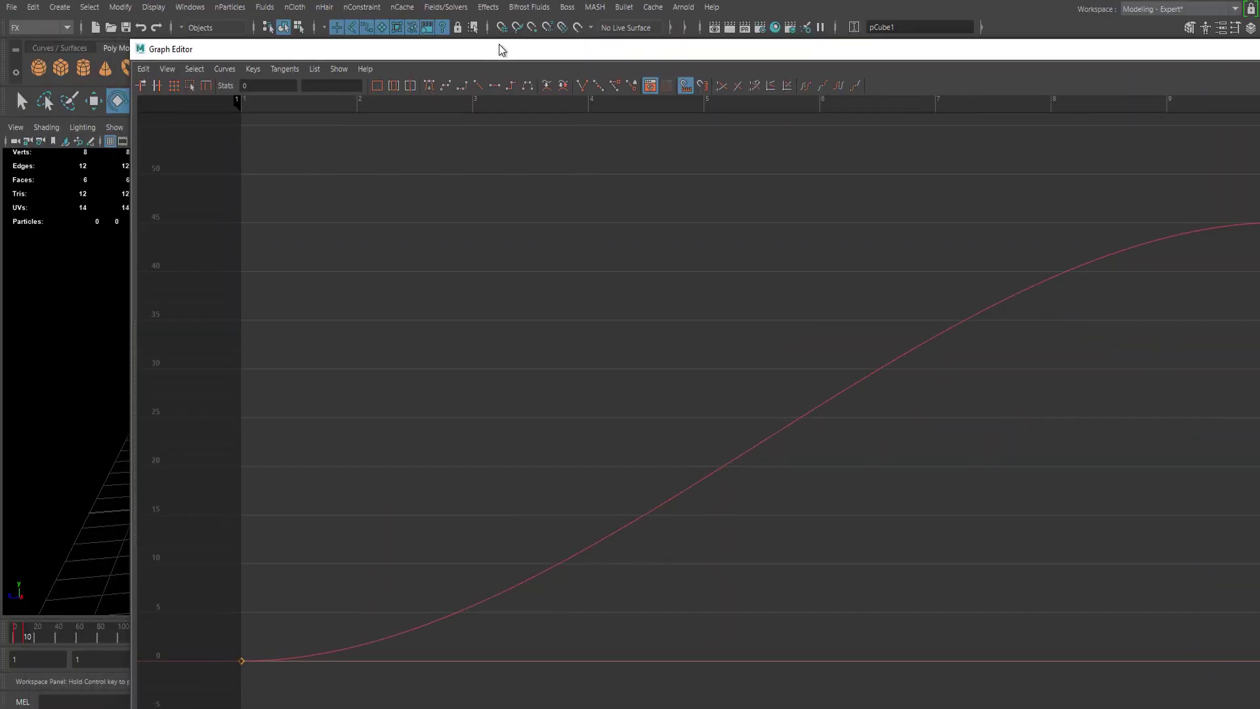
left_click_drag(499, 46, 475, 17)
scroll(762, 190, "down", 3)
left_click_drag(976, 243, 503, 610)
scroll(525, 353, "up", 2)
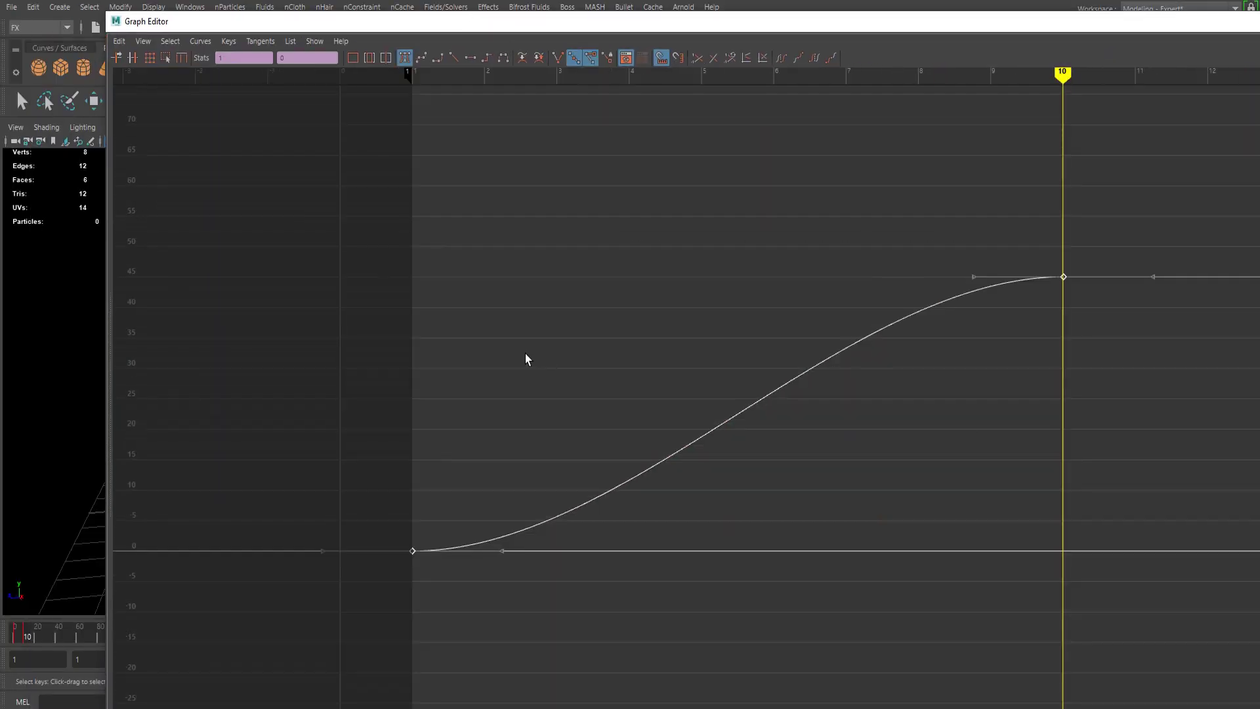
scroll(525, 353, "down", 1)
left_click(454, 58)
- Set the rotation curves' post-infinity to Cycle with Offset and put the Graph Editor away
left_click(198, 41)
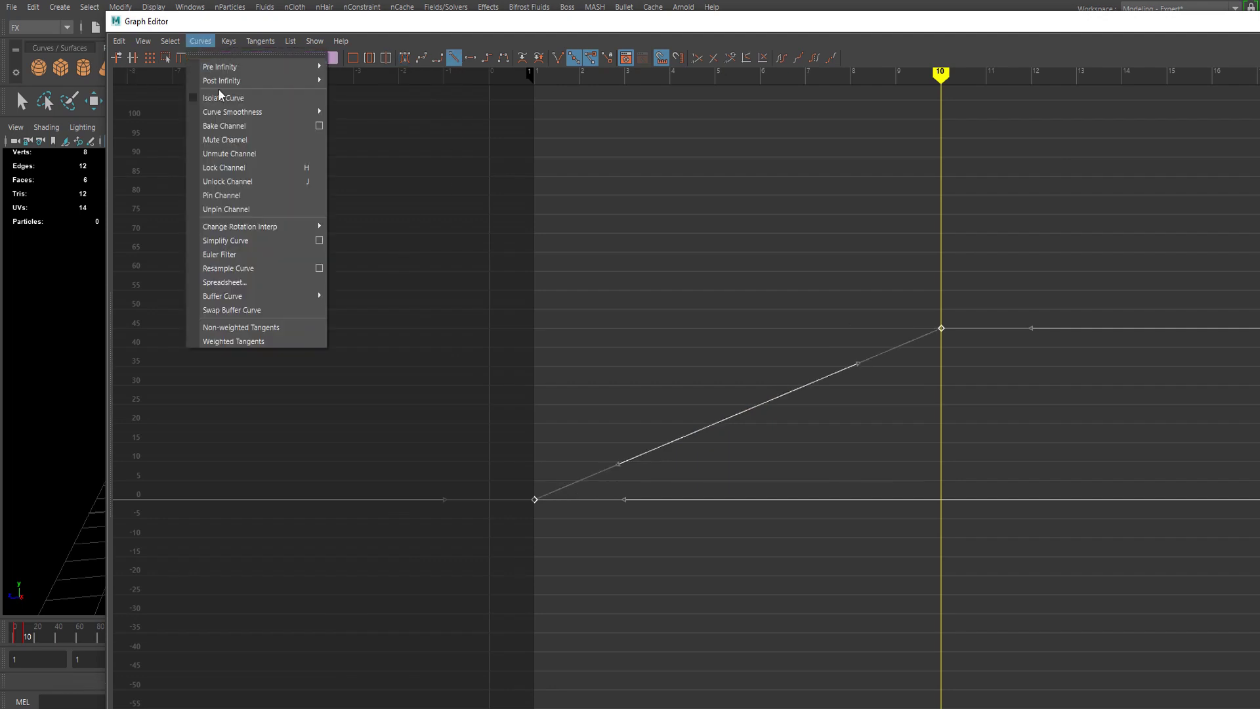
mouse_move(288, 77)
left_click(421, 102)
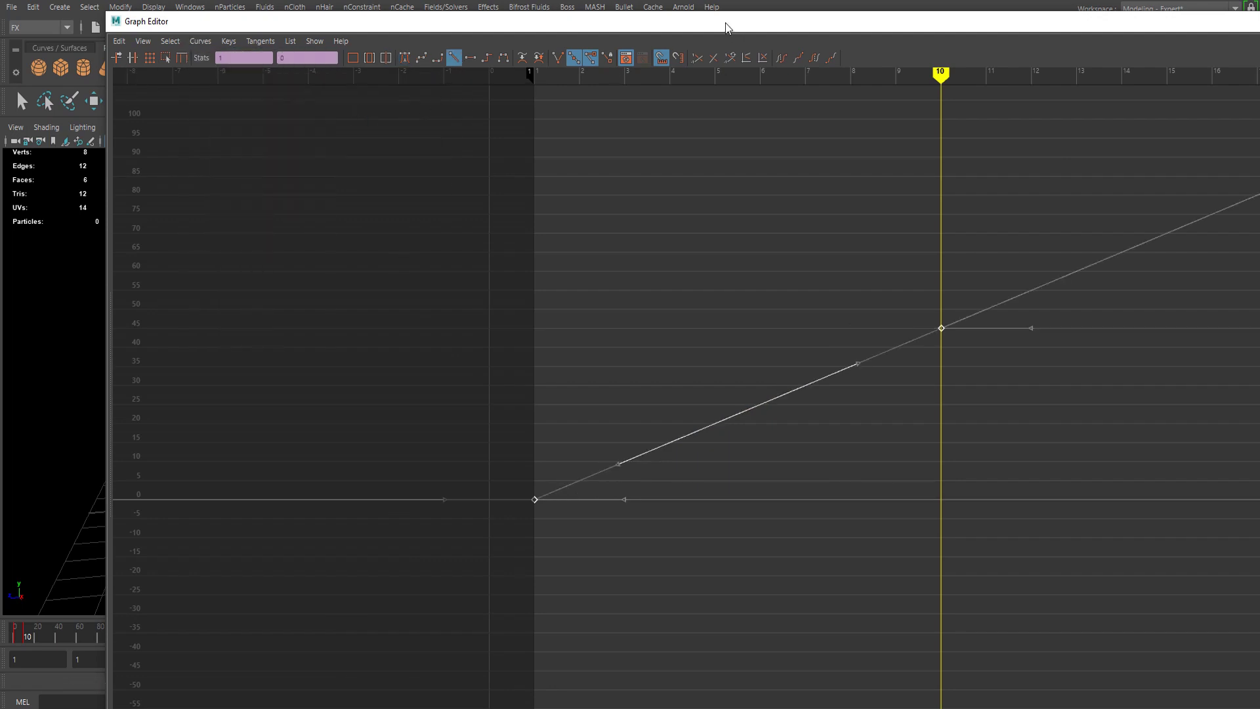
left_click_drag(726, 23, 429, 83)
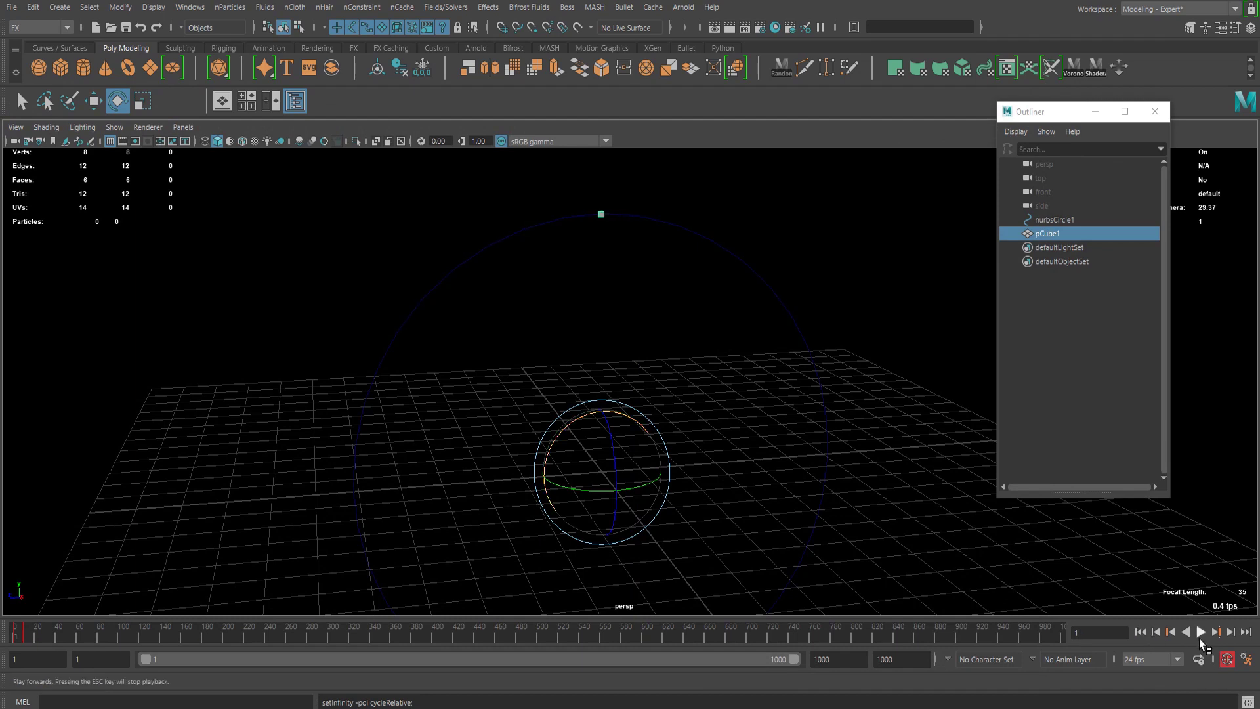
- Play the animation to check the cube's travel around the circle, and rewind to the first frame
scroll(596, 451, "down", 5)
middle_click_drag(593, 416, 554, 392, "alt")
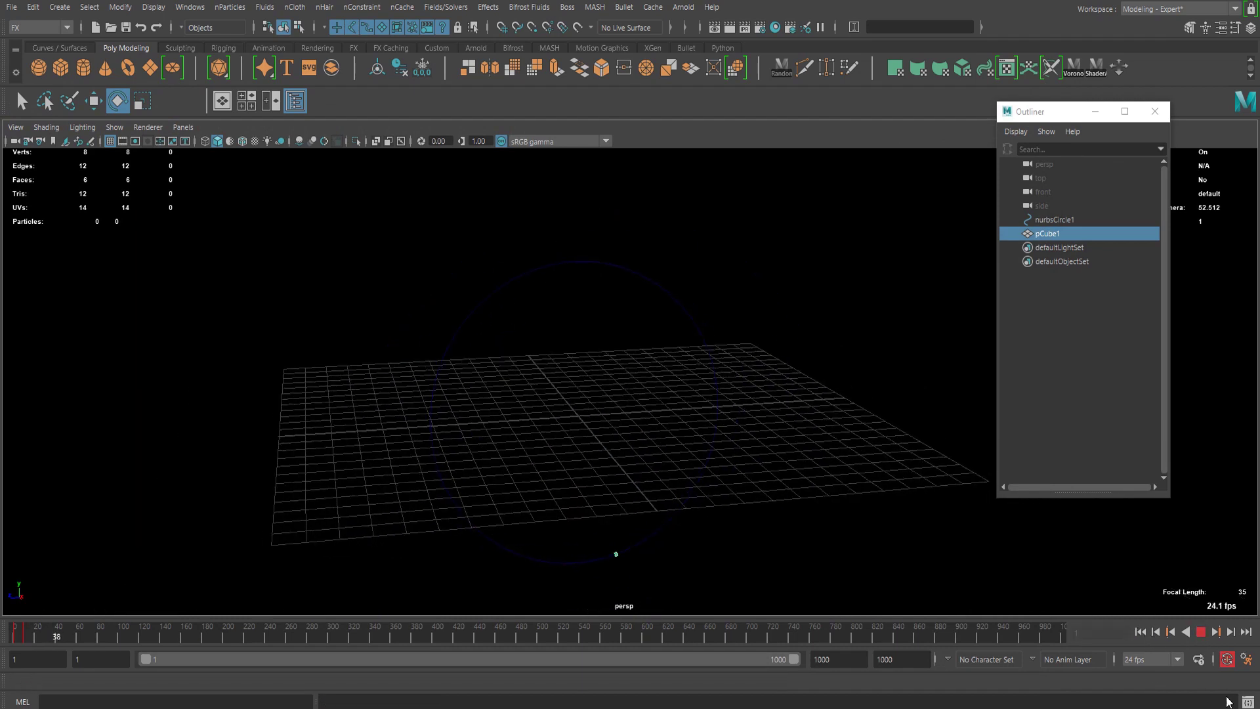
left_click(1214, 632)
left_click(1200, 632)
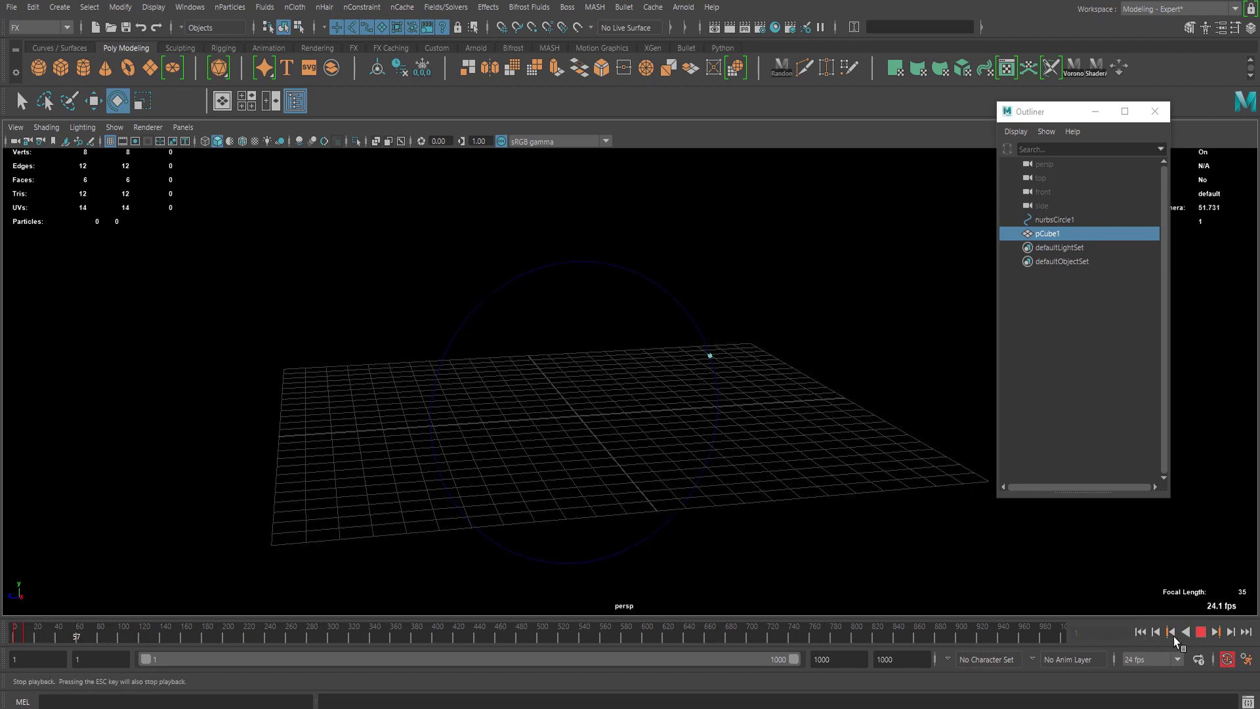
left_click(1139, 631)
- Deselect the cube, choose the FX toolset and keep the nParticles commands available in a floating window
scroll(540, 363, "up", 4)
scroll(541, 362, "up", 4)
middle_click_drag(492, 188, 582, 332, "alt")
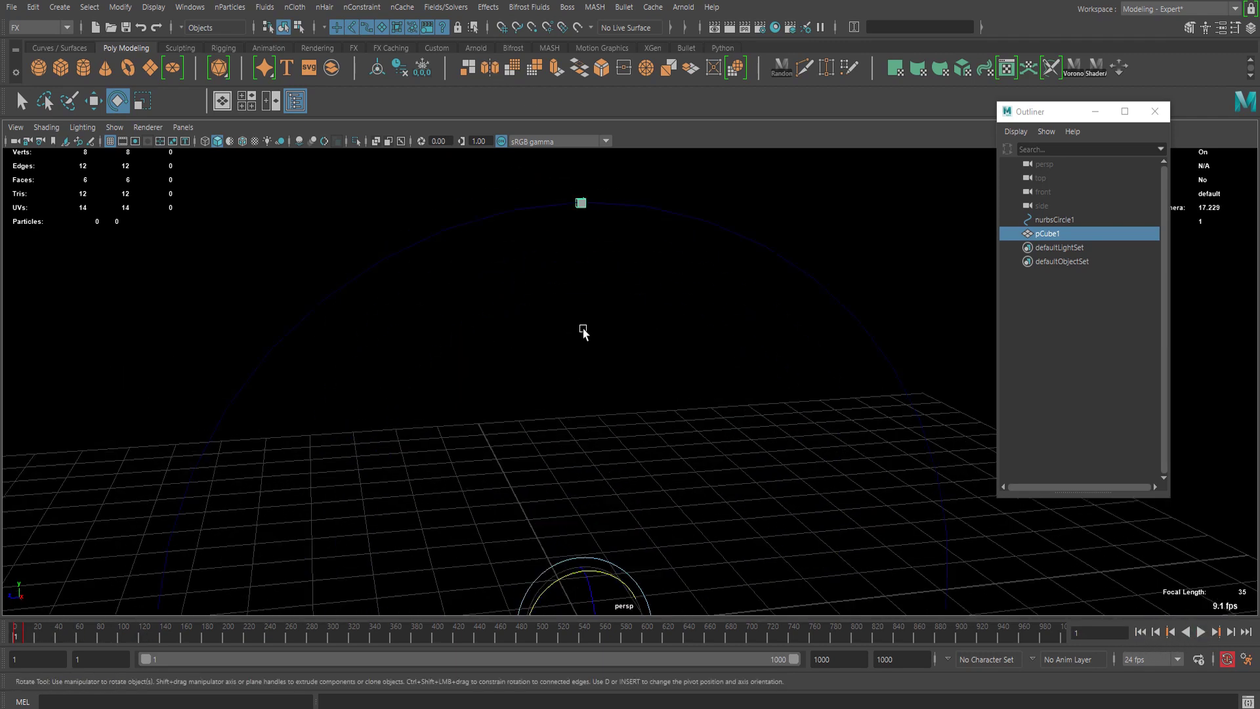
middle_click_drag(540, 265, 557, 343, "alt")
left_click(599, 302)
left_click(602, 267)
left_click(730, 244)
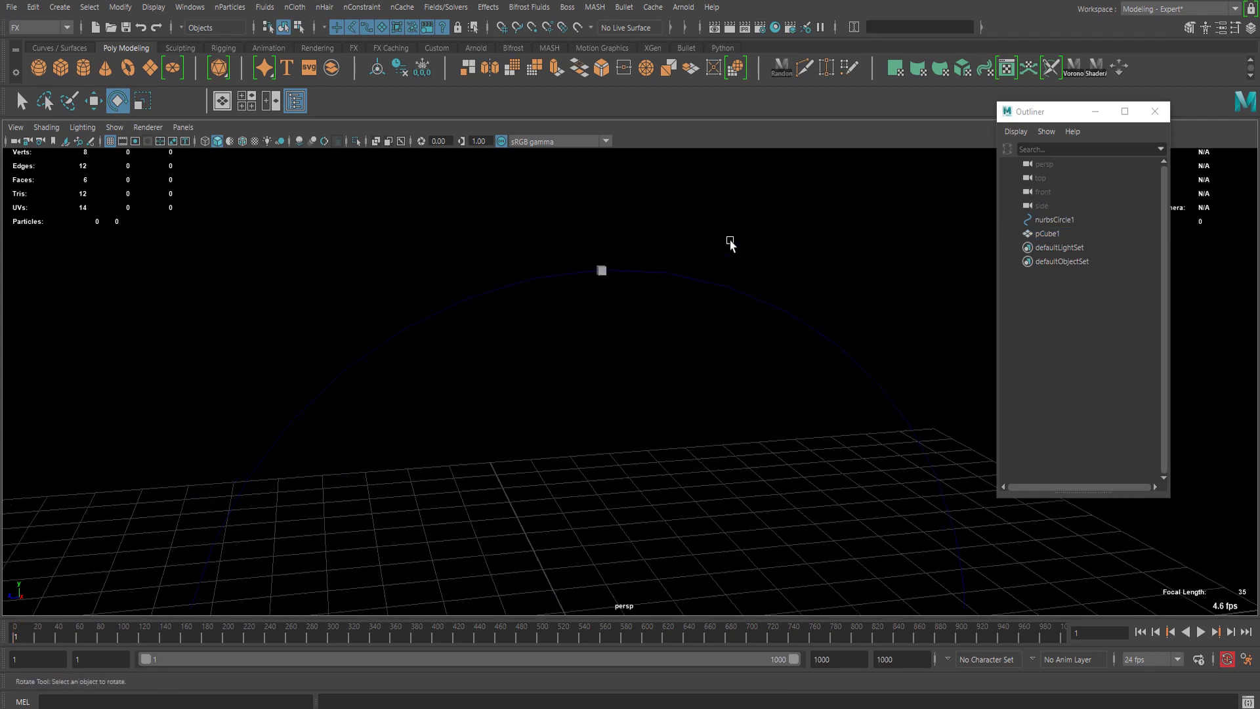
left_click(30, 32)
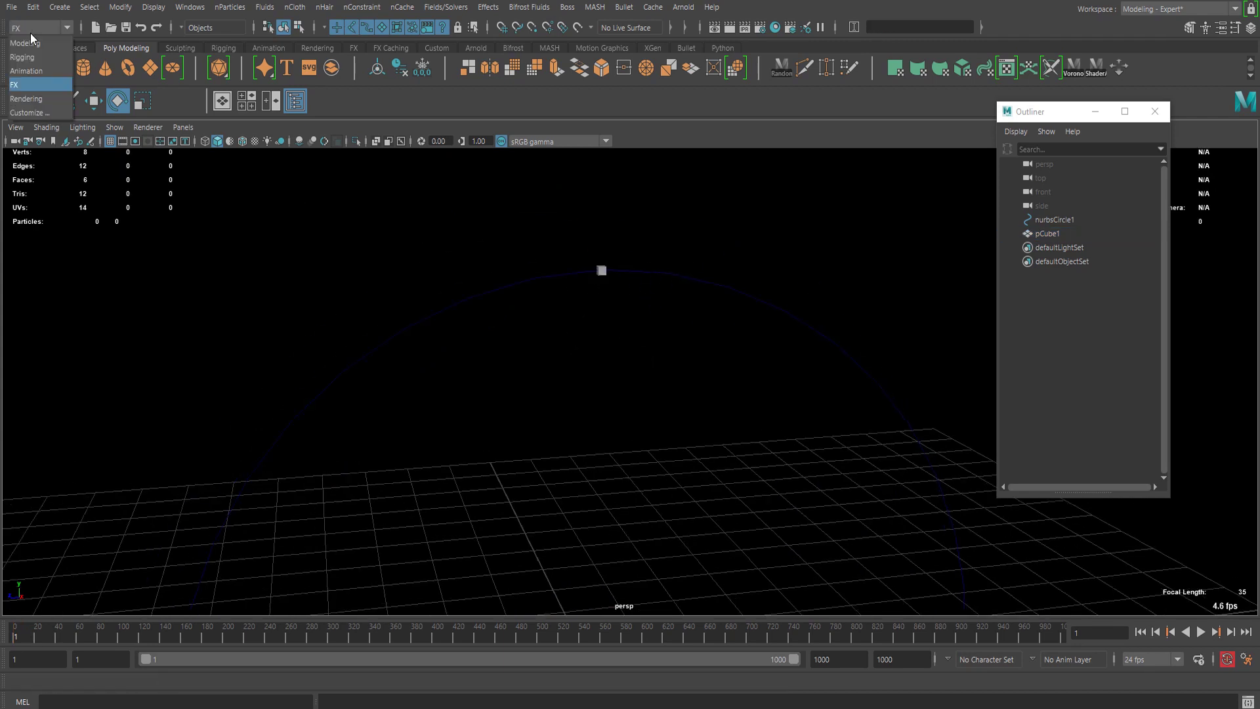
left_click(24, 85)
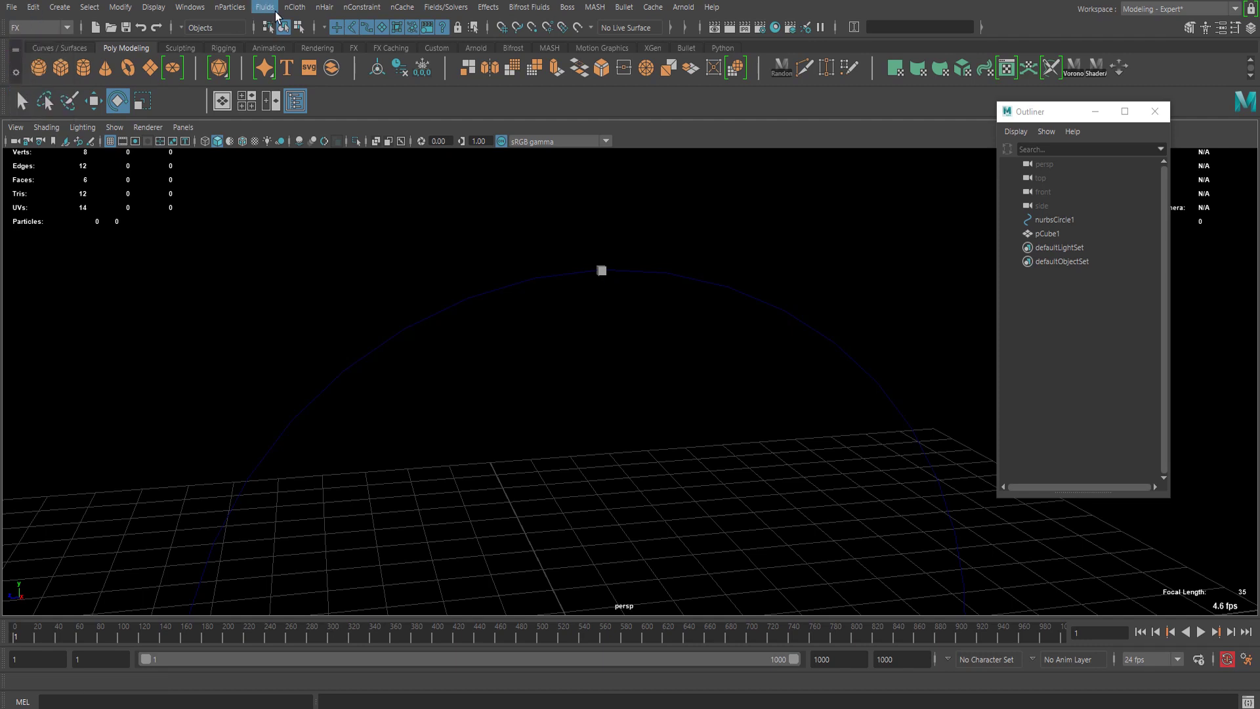
left_click(226, 9)
left_click(239, 21)
left_click_drag(284, 30, 101, 82)
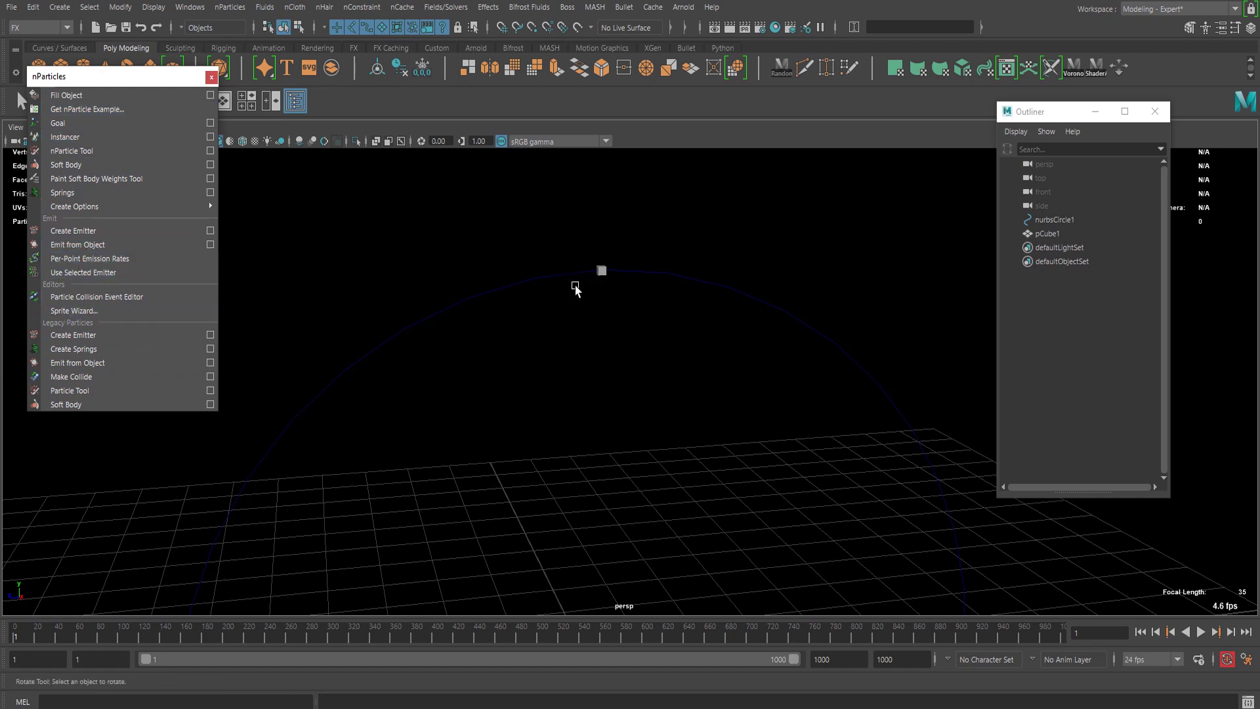
- Make the small cube at the top of the circle an nParticle emitter with Emit from Object
left_click(600, 271)
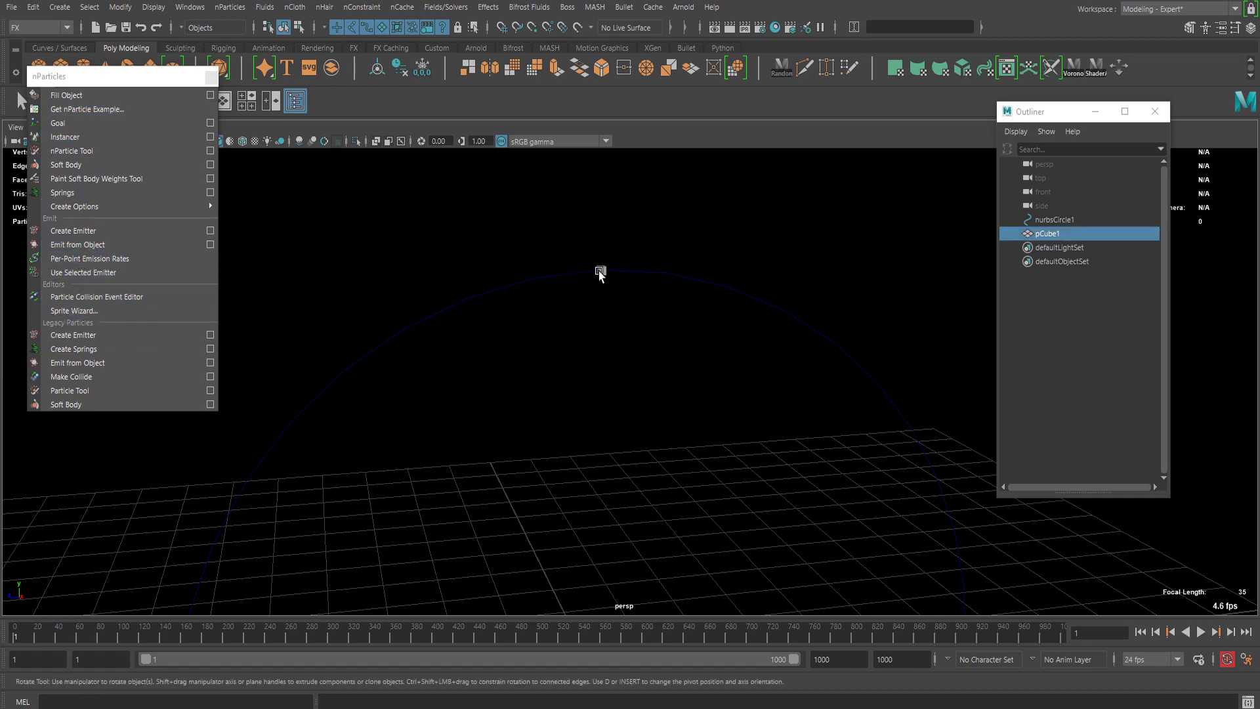
left_click(107, 246)
scroll(478, 309, "down", 2)
left_click_drag(478, 312, 678, 341, "alt")
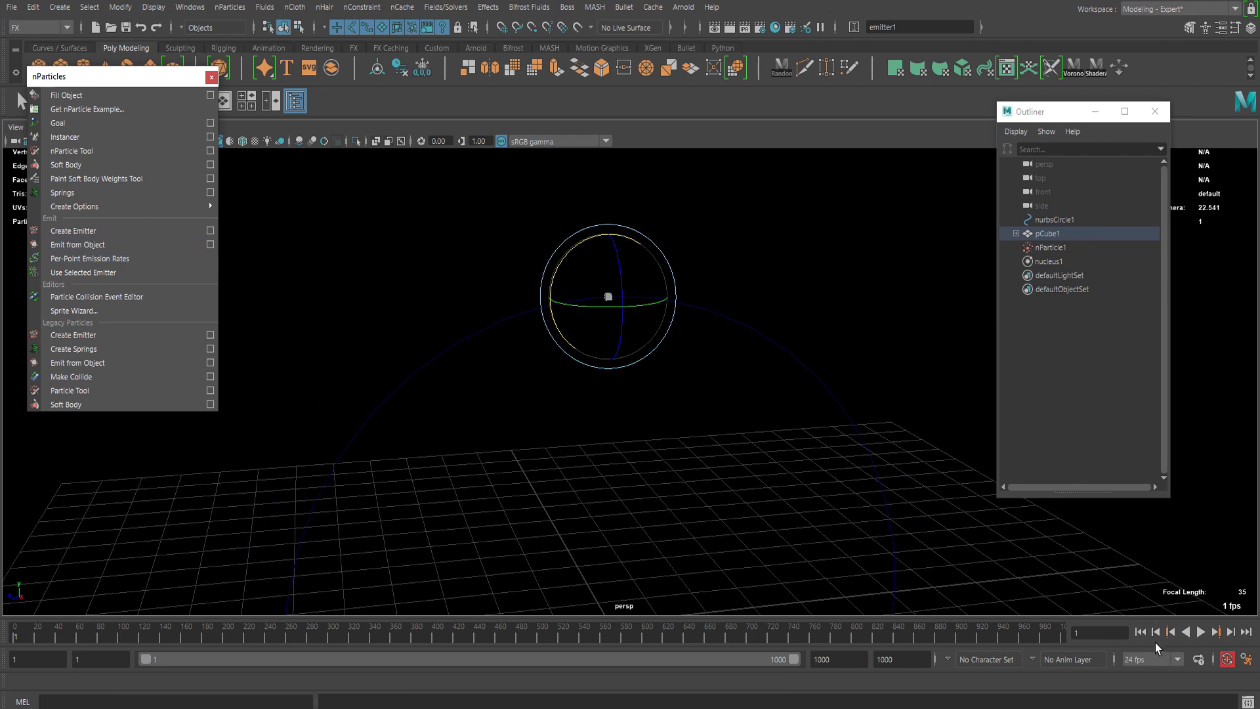
- Play the simulation to examine the particle trail emitted by the orbiting cube, and stop it
left_click(1200, 632)
scroll(641, 309, "down", 3)
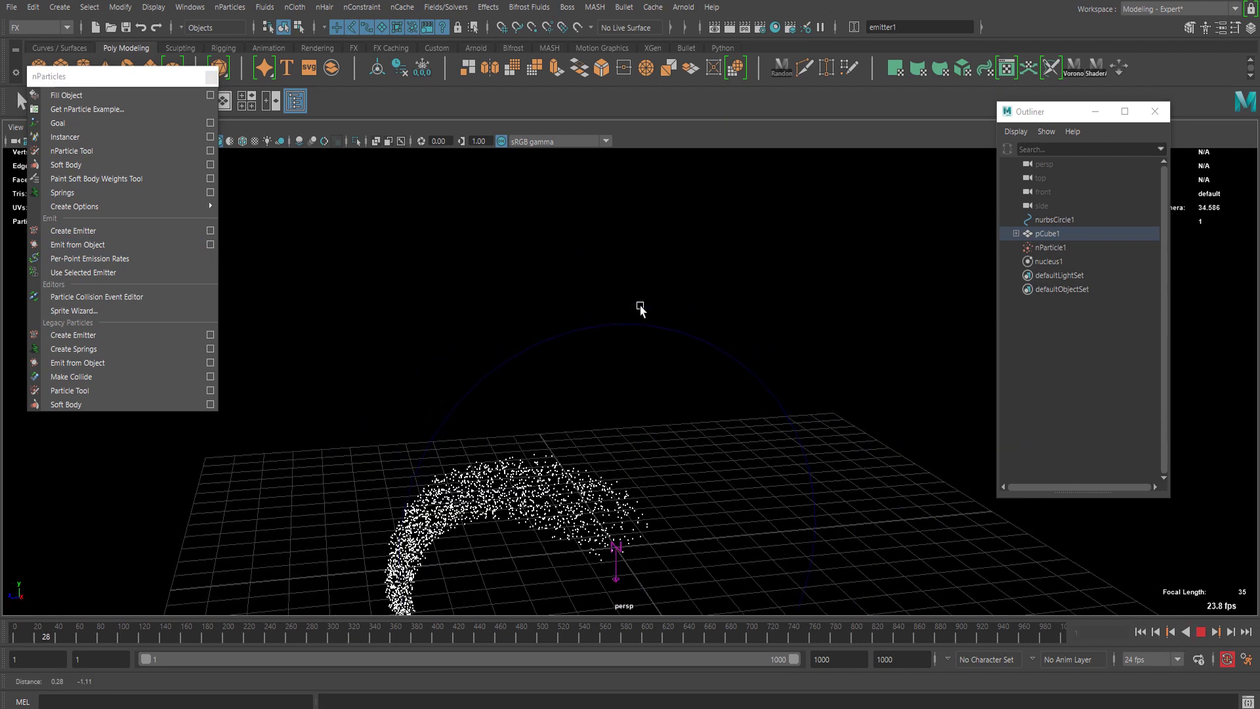
middle_click_drag(642, 309, 619, 205, "alt")
left_click_drag(711, 392, 700, 357, "alt")
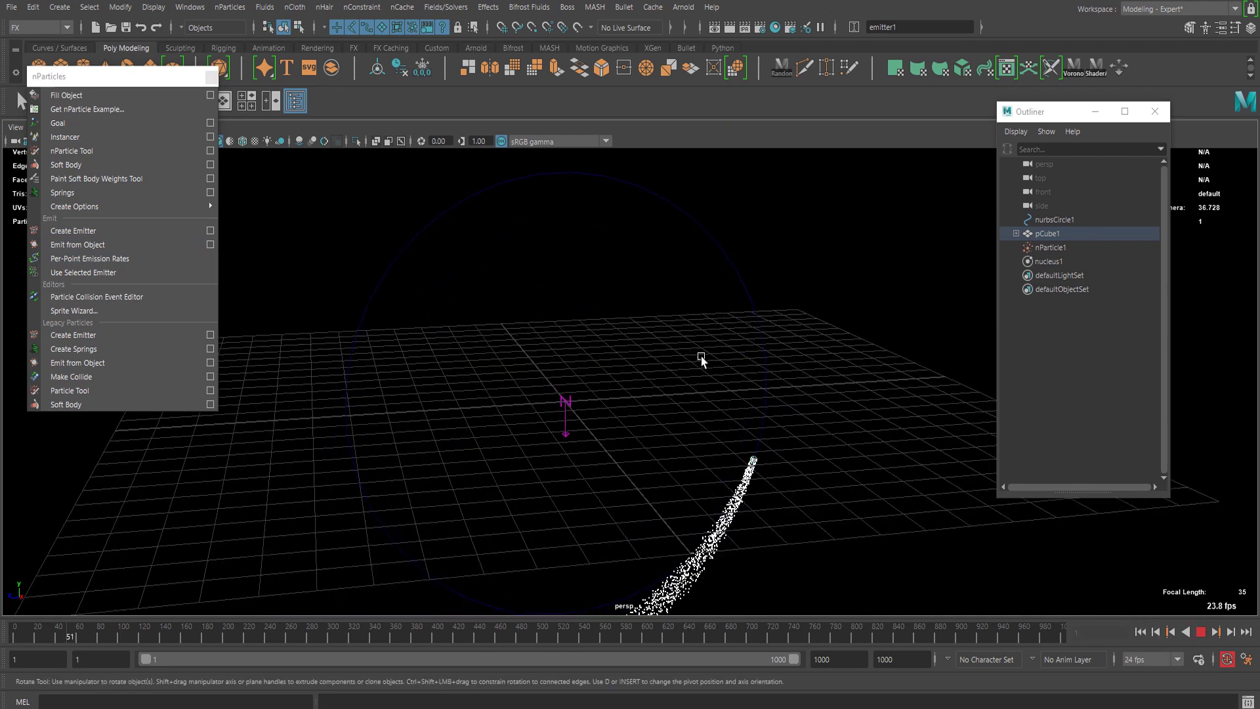
left_click(1200, 631)
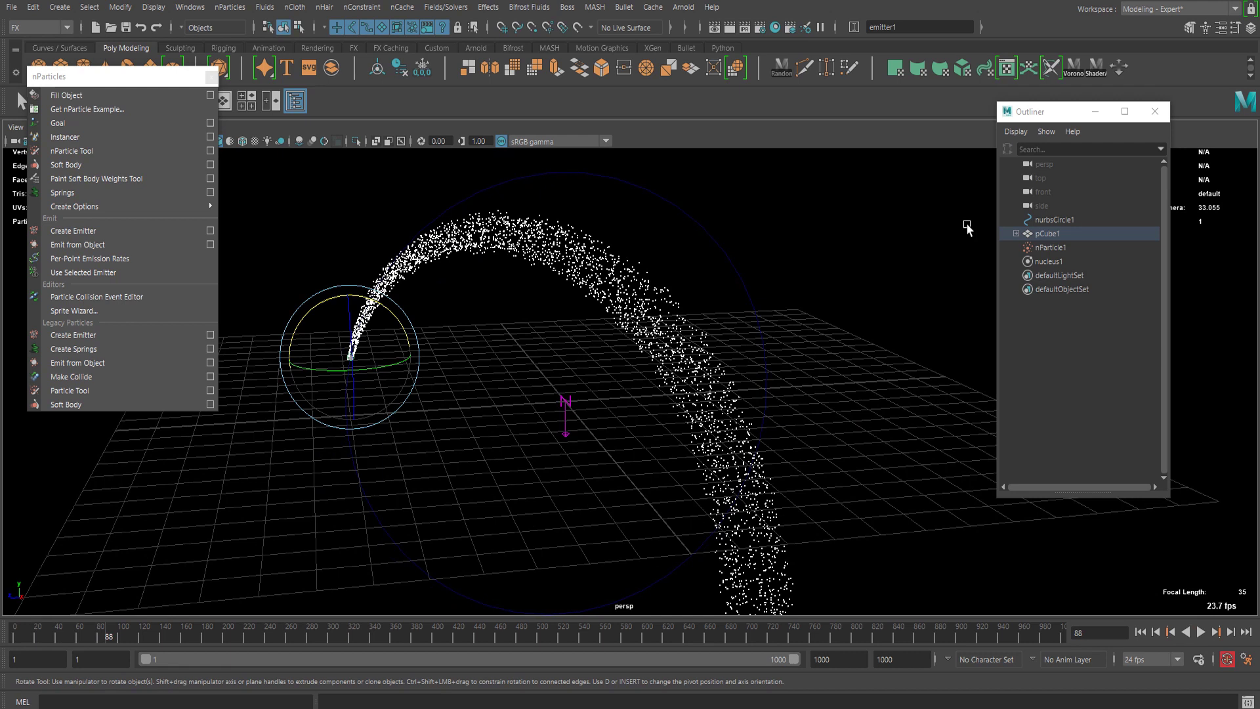
- Open the emitter's attributes in the Attribute Editor and place its window clear of the particle trail
left_click(1220, 28)
left_click_drag(922, 217, 933, 159)
scroll(1007, 298, "up", 7)
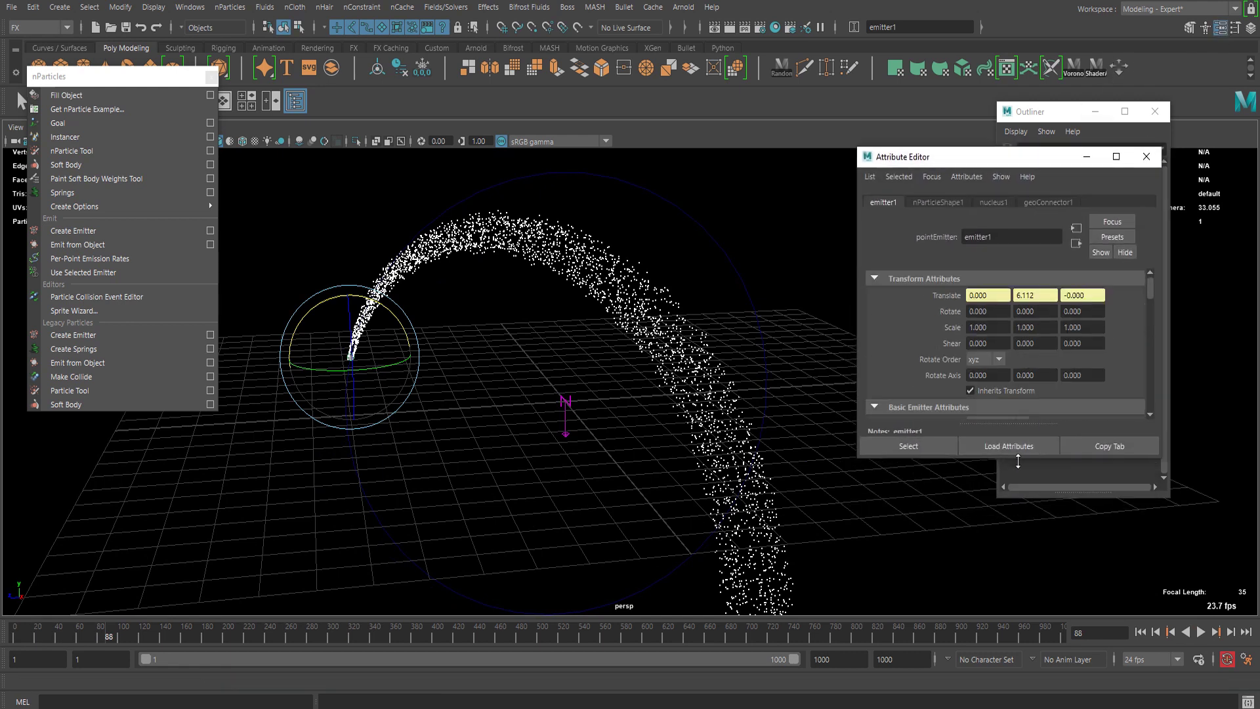
- Enlarge the Attribute Editor window and set the emitter type to Directional
left_click_drag(1002, 459, 1002, 626)
scroll(1000, 426, "down", 2)
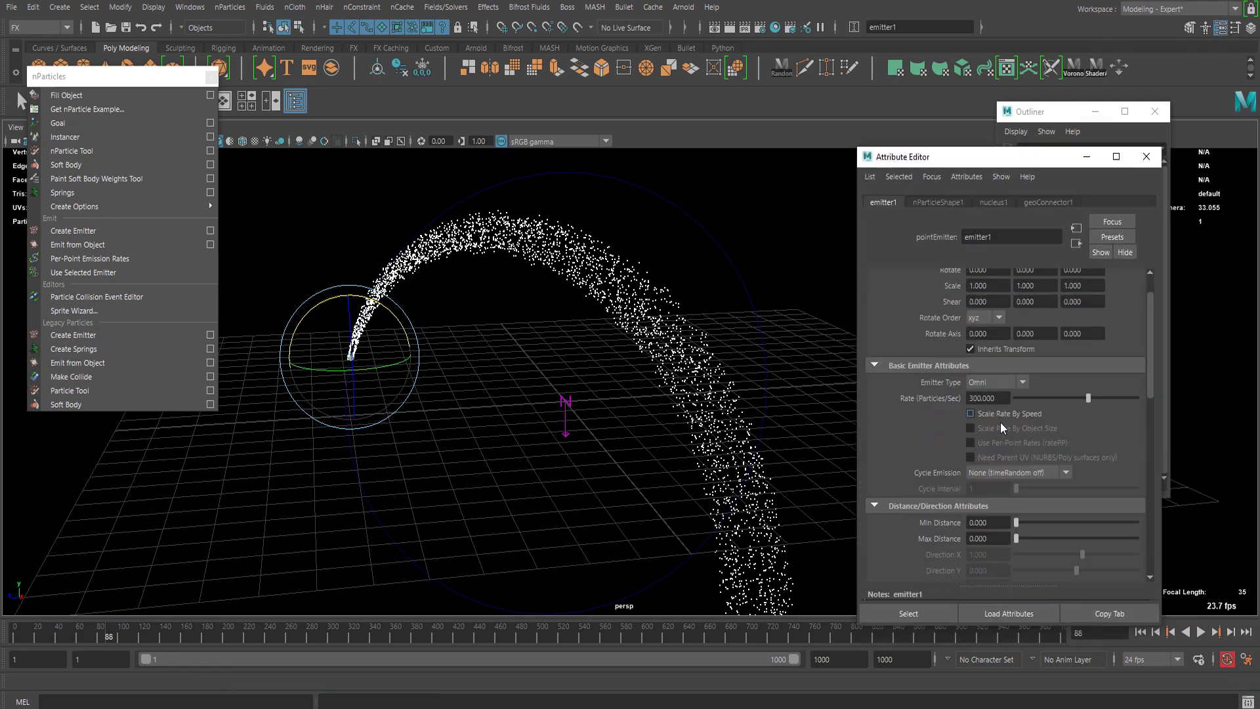
left_click(1005, 383)
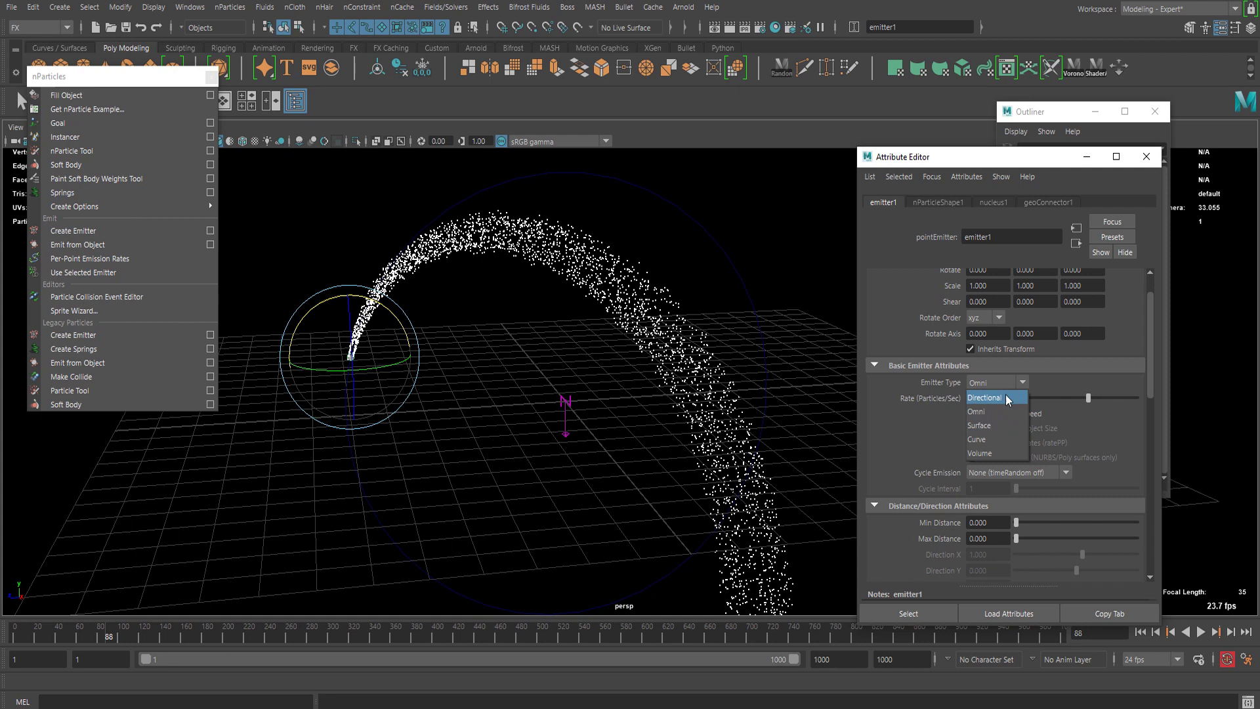
left_click(1008, 397)
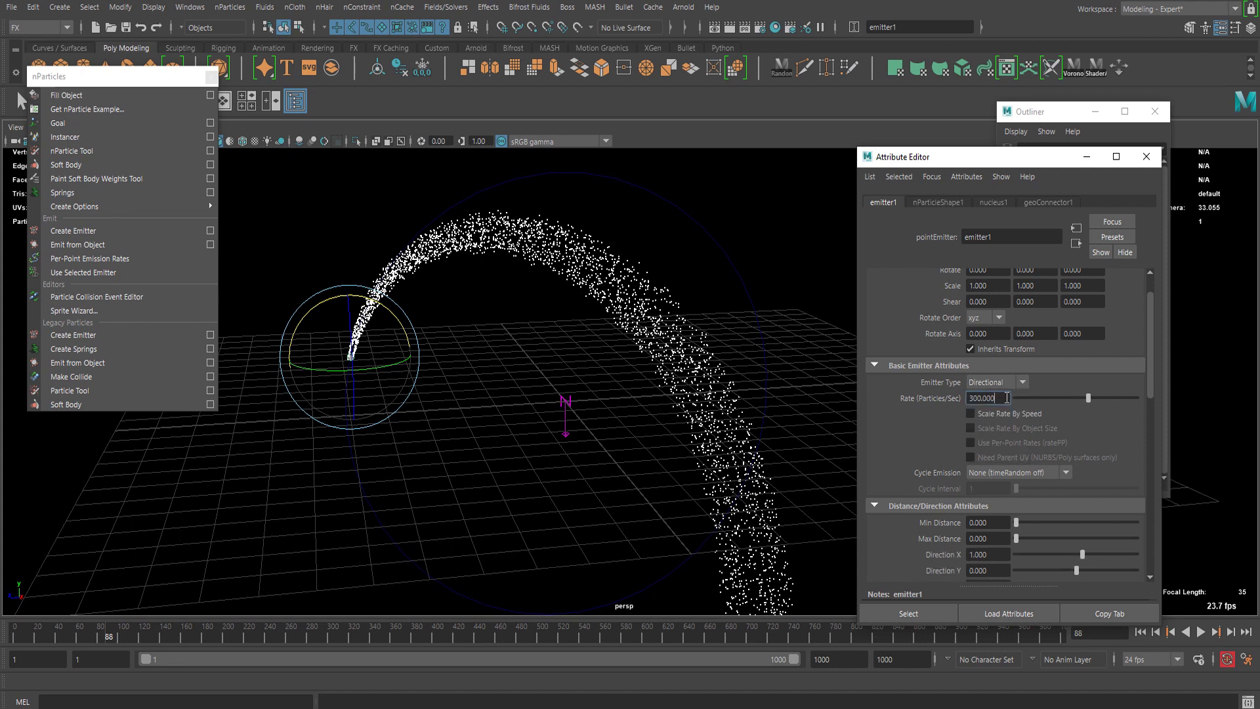
- Play the simulation from the first frame to examine the directional particle trail, and stop it
double_click(1007, 397)
left_click(1139, 631)
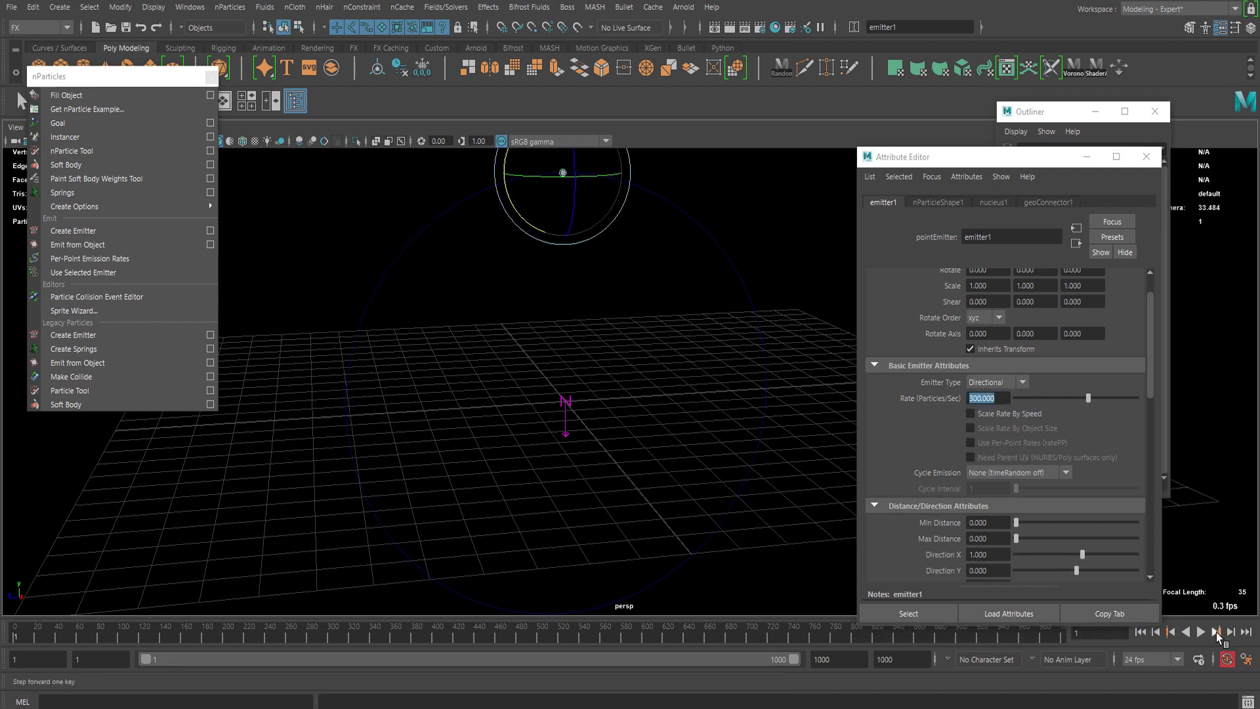
left_click(1200, 632)
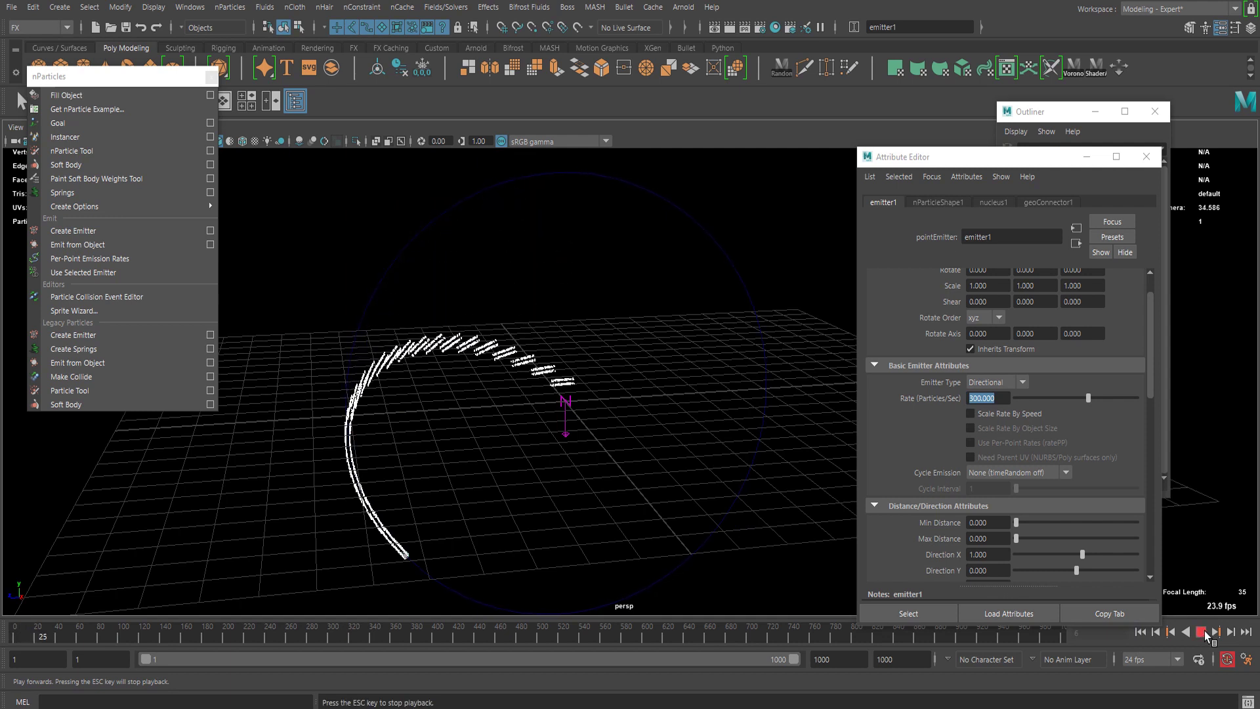
scroll(1009, 473, "down", 3)
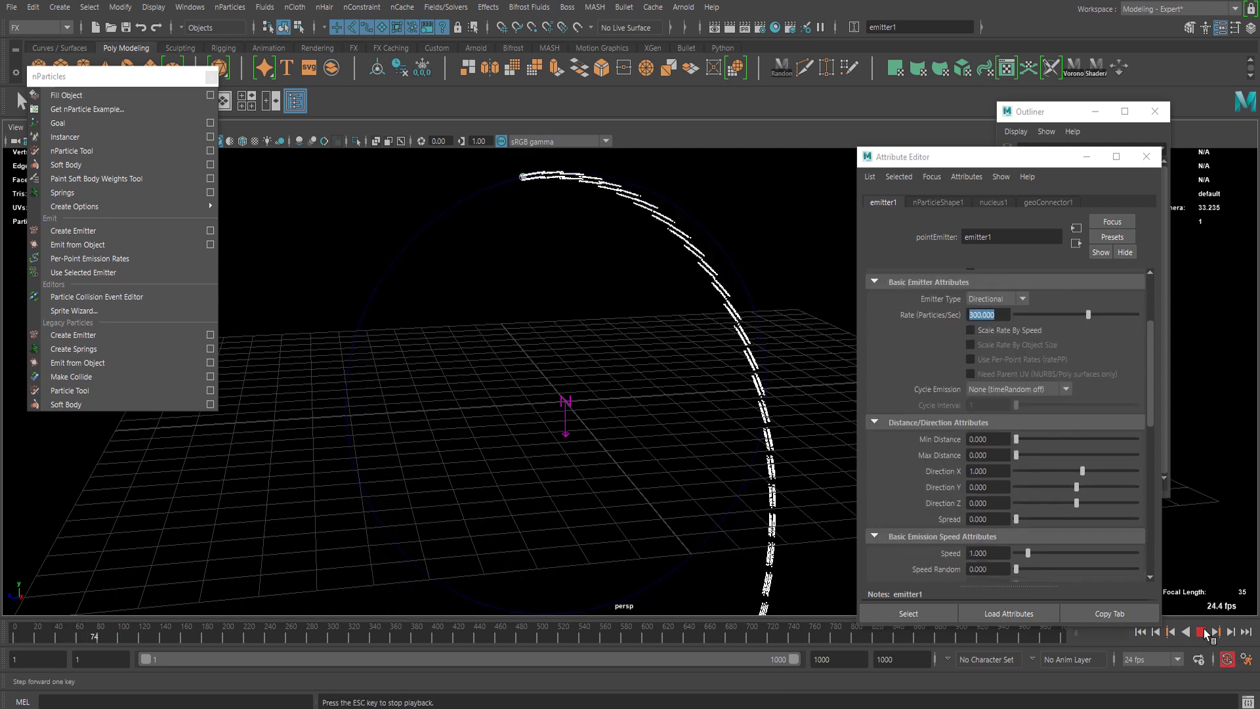
key("Escape")
scroll(1084, 513, "down", 2)
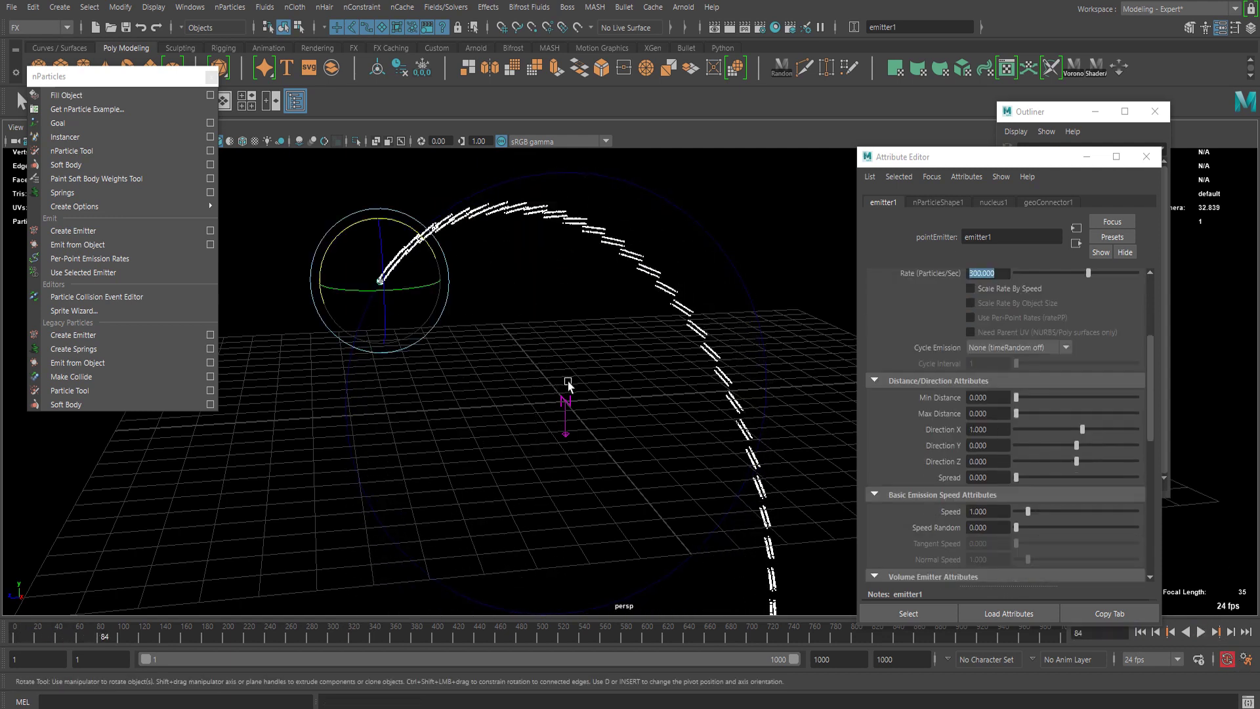
left_click(1155, 632)
scroll(1038, 439, "down", 2)
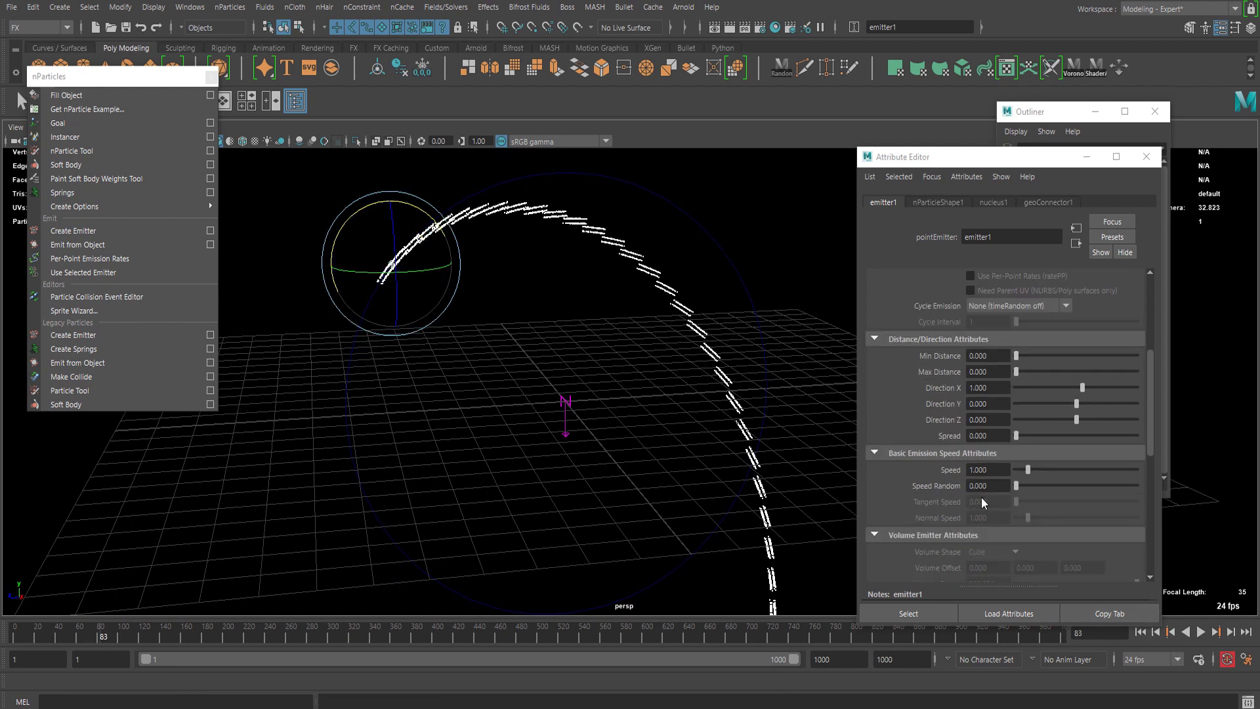
scroll(1008, 489, "up", 10)
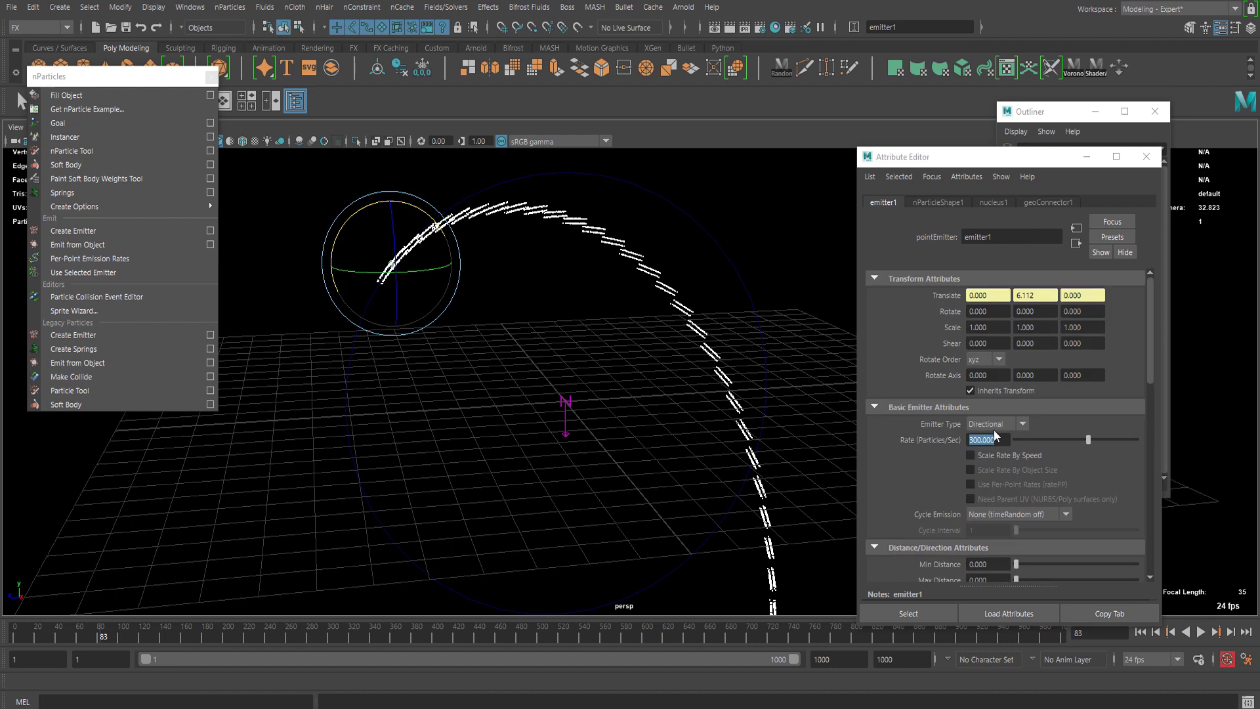
left_click(995, 425)
left_click(1008, 442)
left_click(999, 422)
left_click(1006, 425)
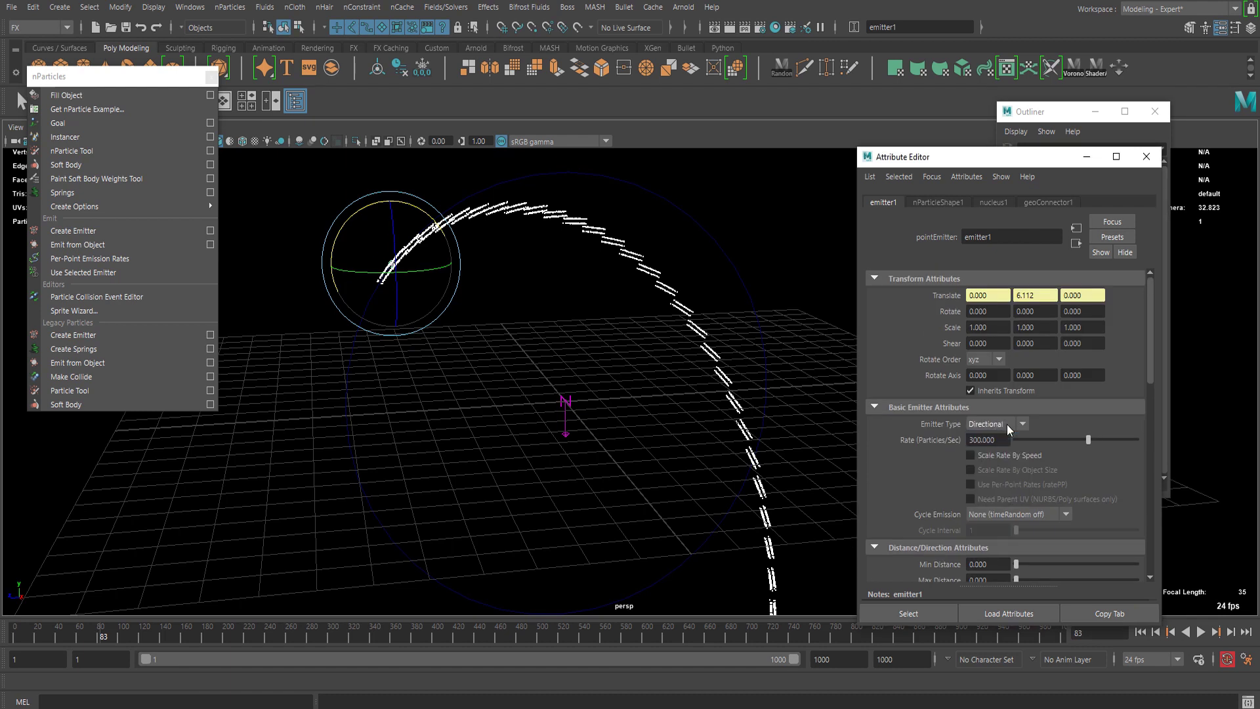
scroll(715, 428, "down", 5)
scroll(716, 427, "up", 5)
left_click(999, 423)
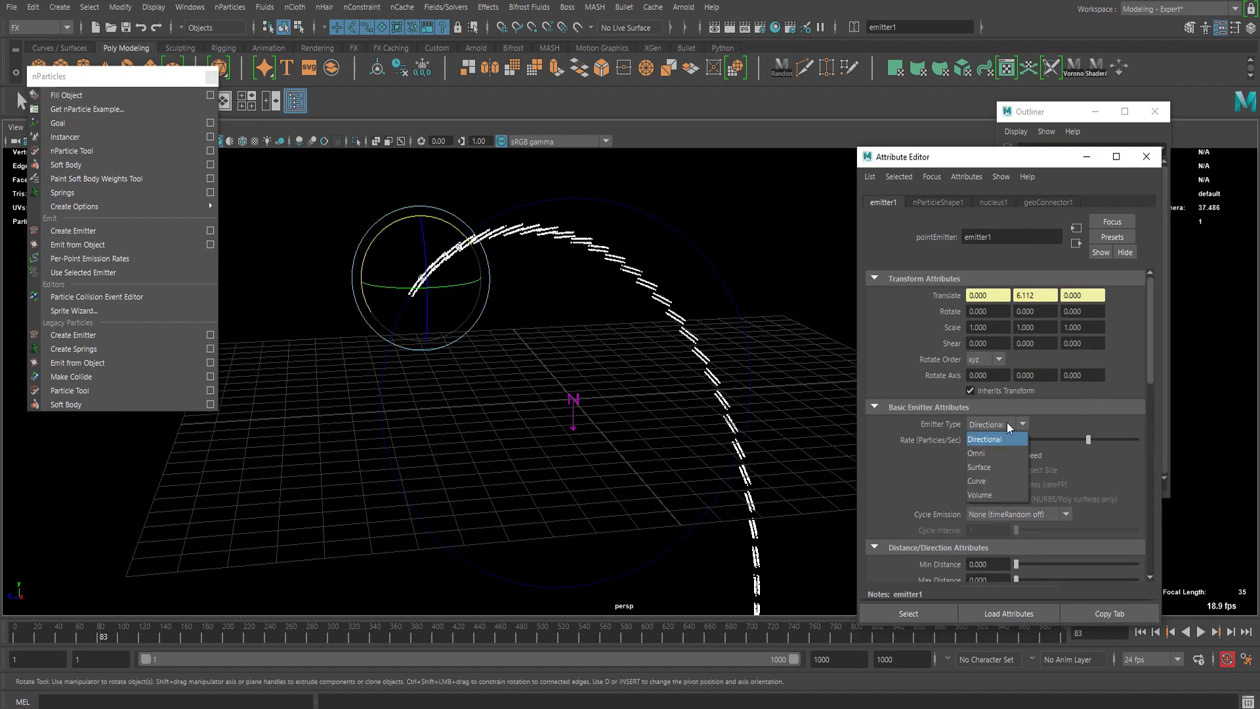
left_click(1006, 423)
- Raise the emitter's speed to 10 while replaying the simulation
scroll(1038, 457, "down", 3)
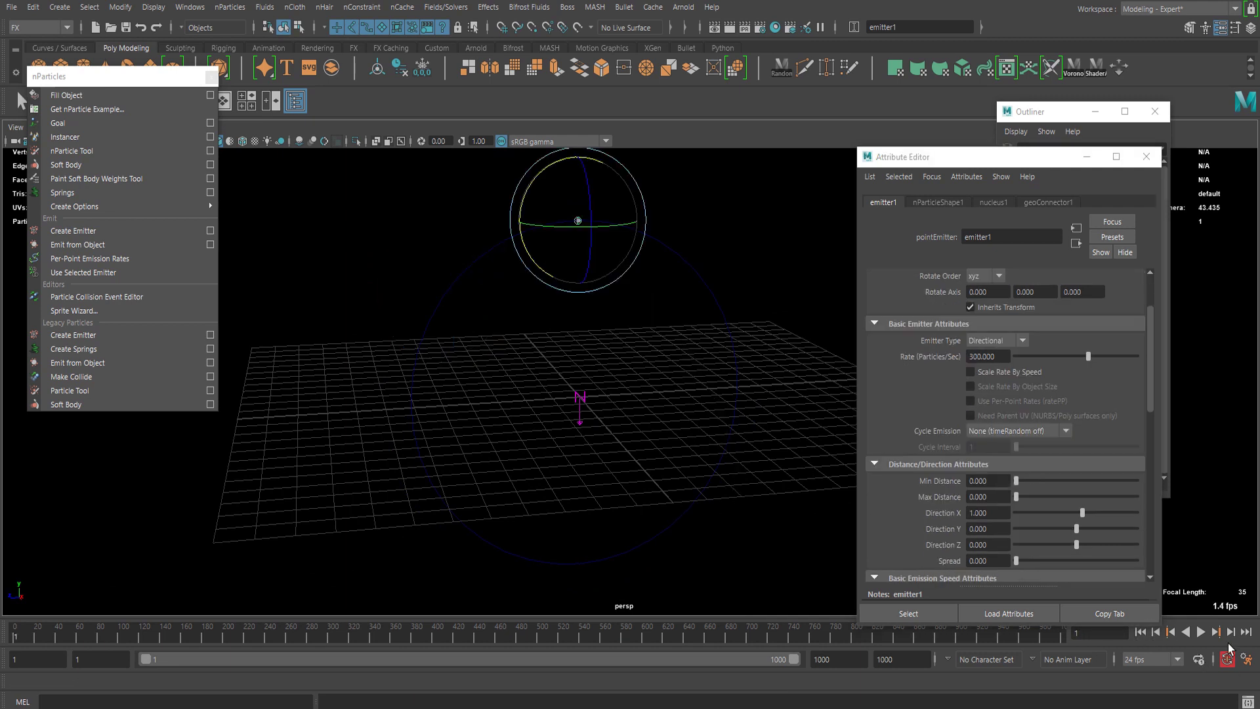
left_click(1200, 632)
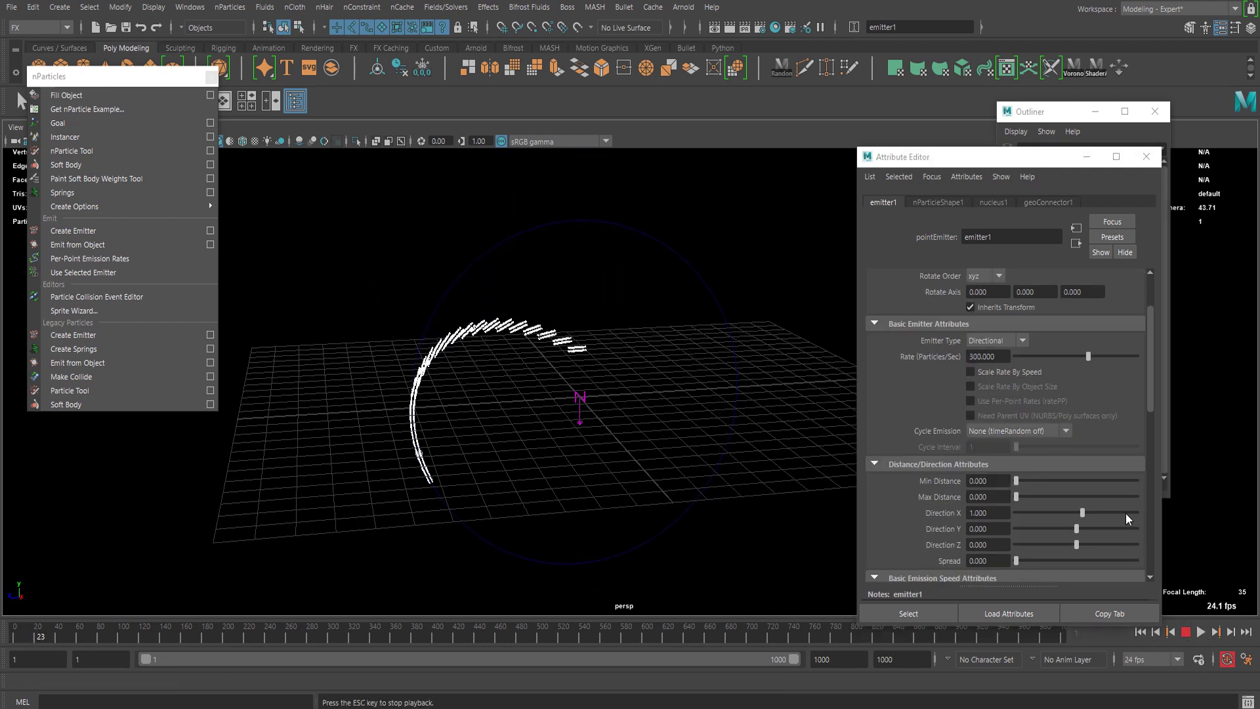
scroll(1054, 465, "down", 3)
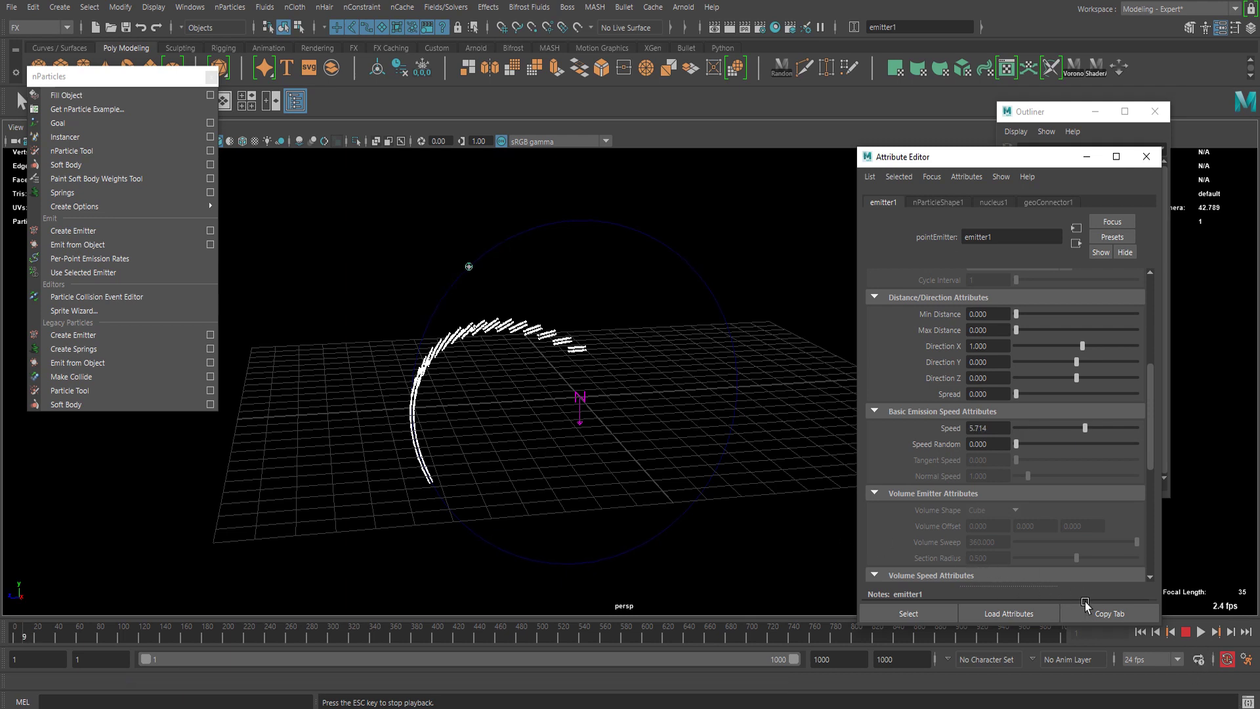
key("Escape")
left_click(1142, 632)
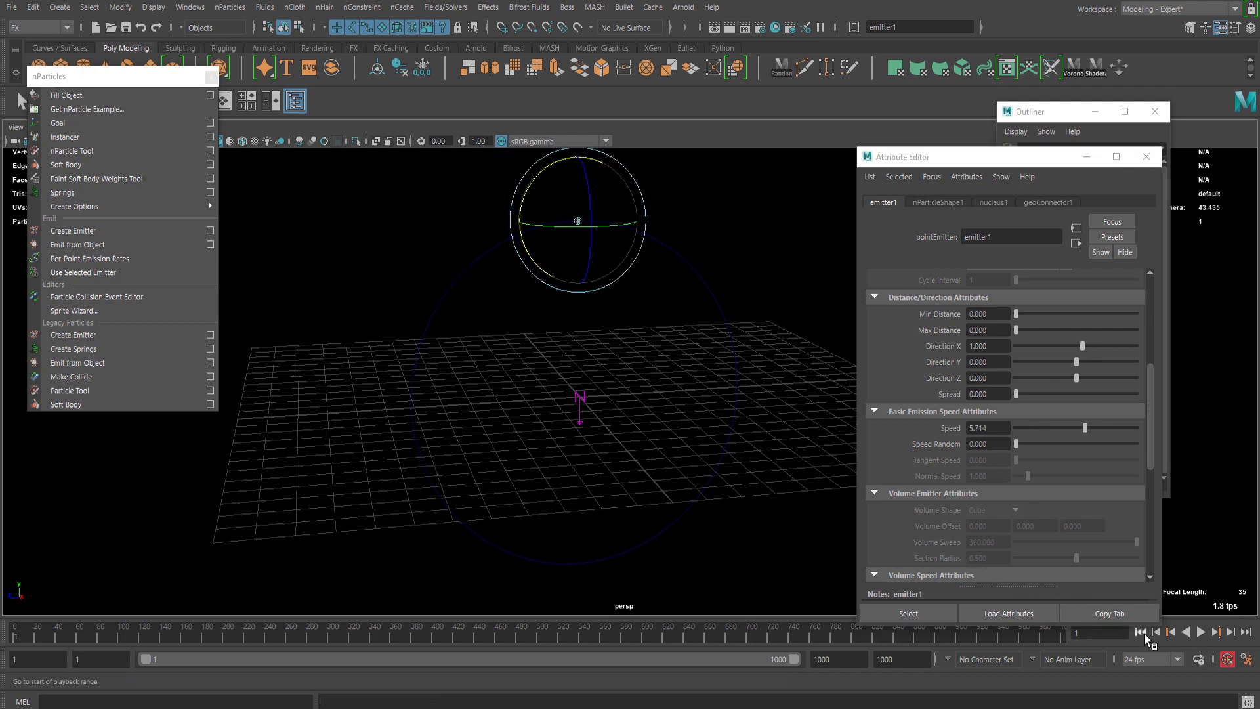
left_click(1200, 632)
left_click_drag(1074, 424, 1178, 706)
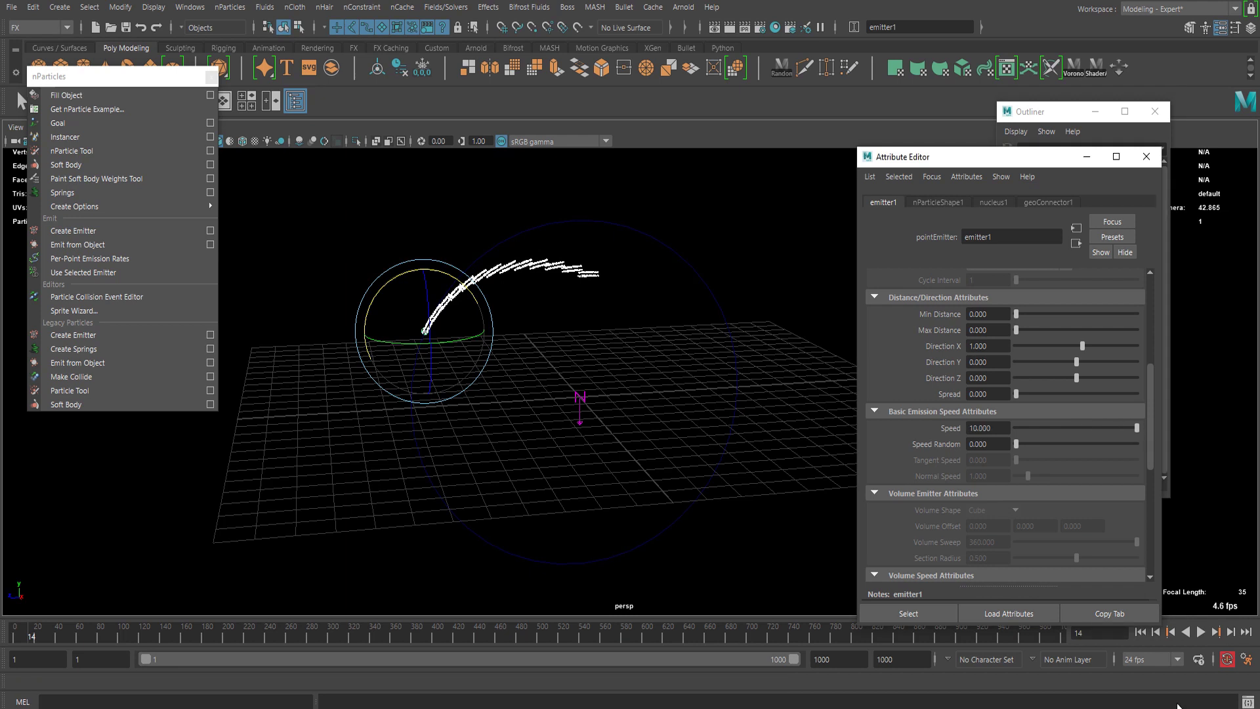
left_click(1142, 634)
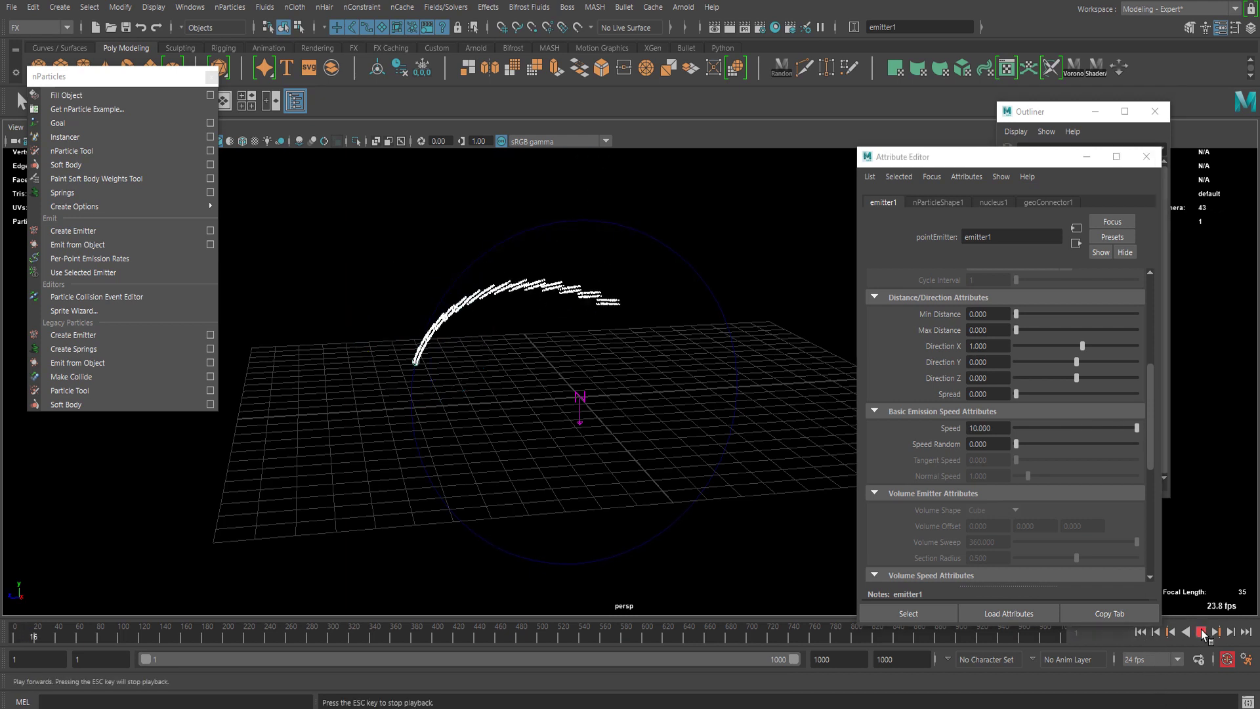
- Set the emitter's rate to 100 particles per second
scroll(1135, 527, "up", 5)
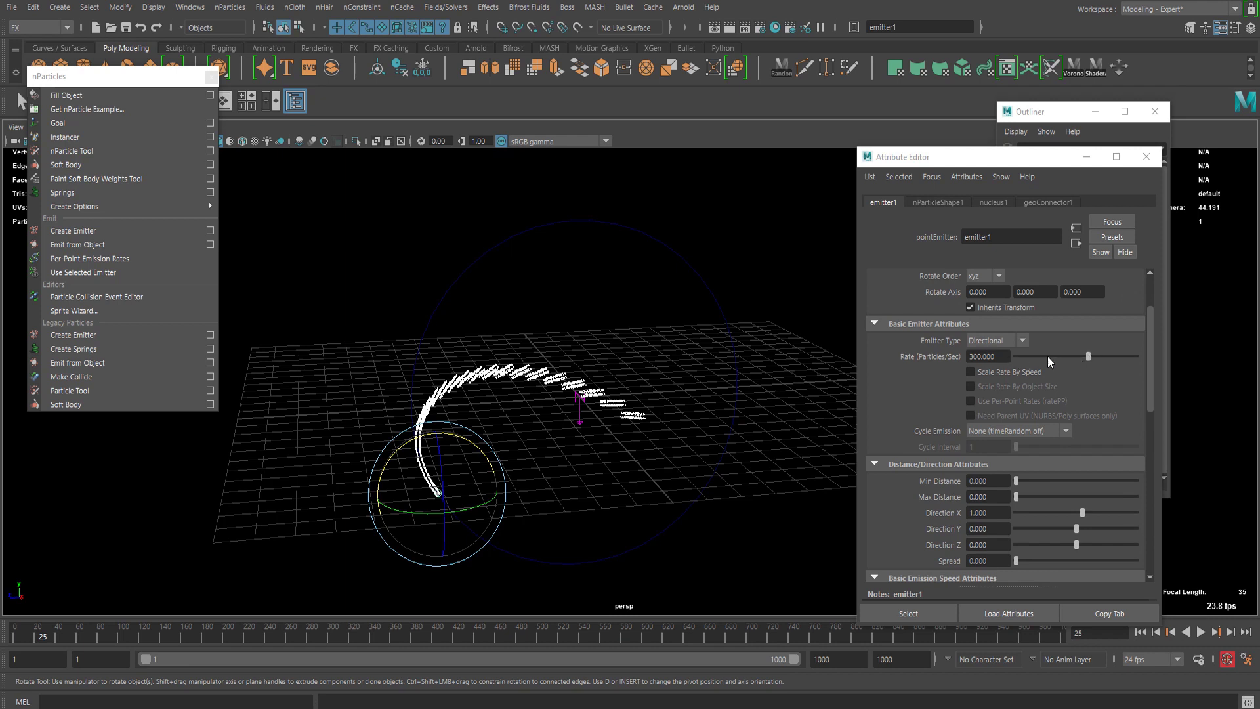
left_click_drag(1088, 357, 1061, 357)
left_click_drag(1001, 356, 975, 371)
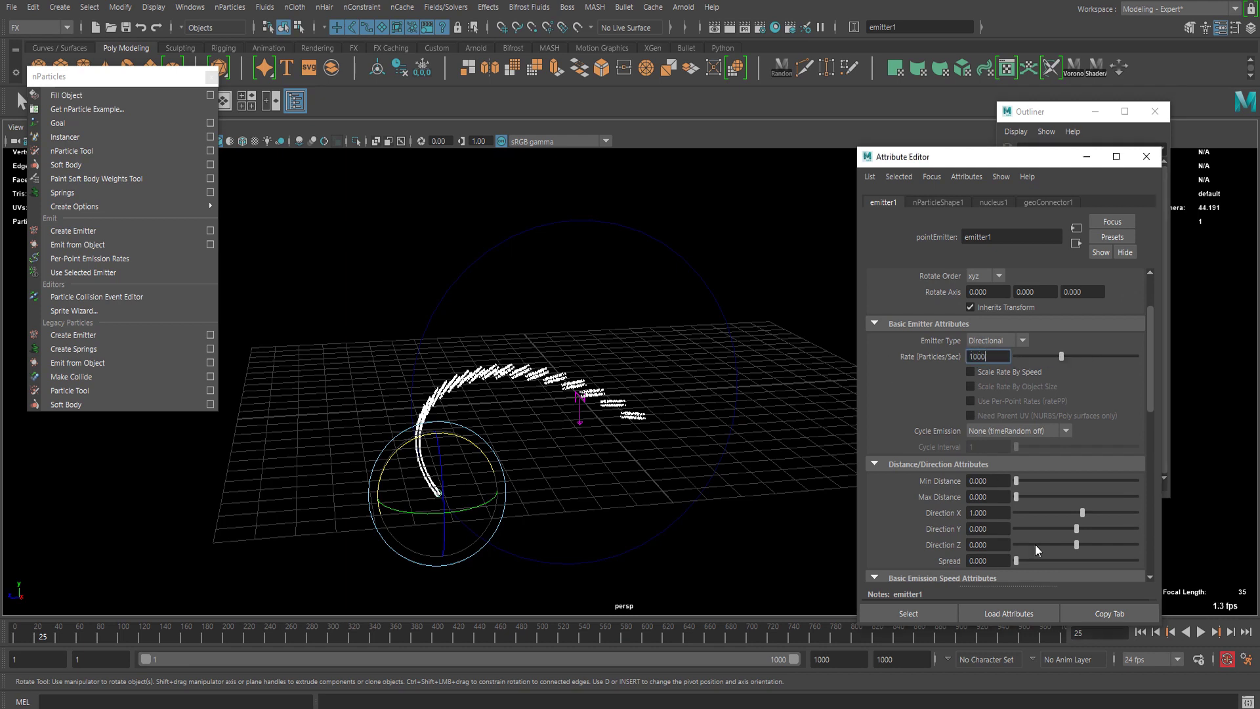
type("100")
key("Return")
- Return to the first frame and set the emitter's spread to 0.1 and speed random to 0.275
left_click(1132, 635)
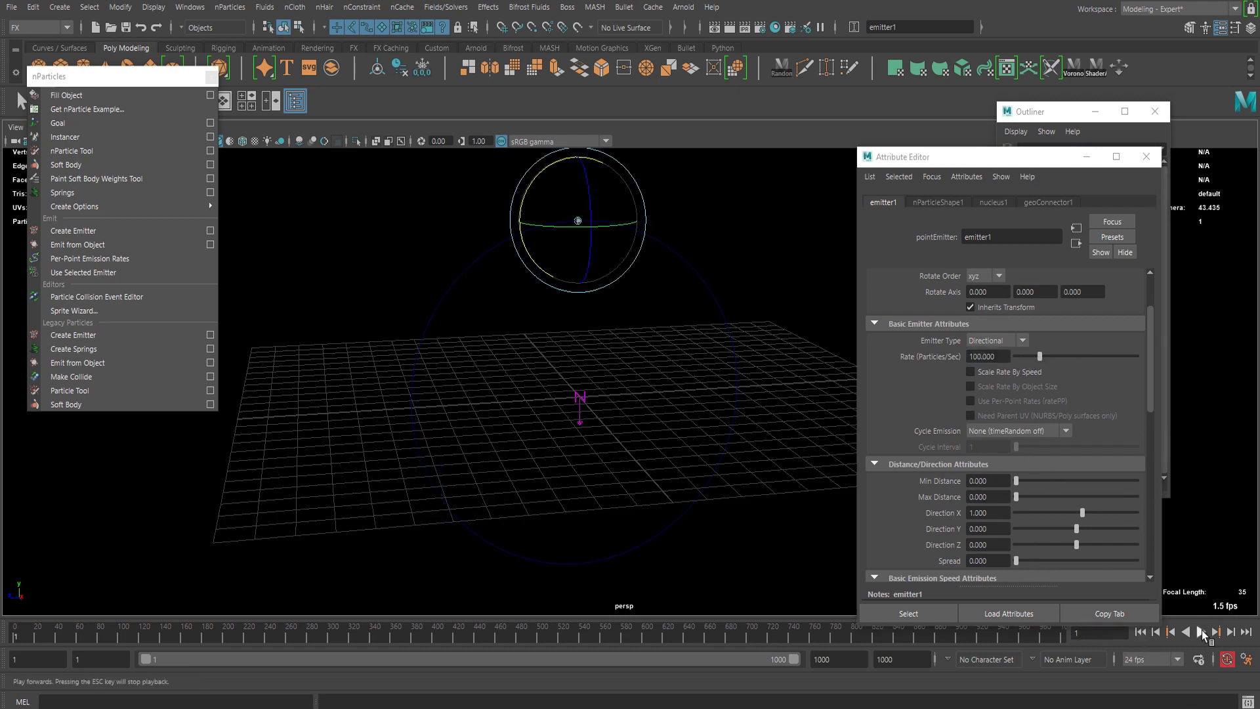
scroll(1050, 483, "down", 3)
left_click_drag(1002, 441, 901, 439)
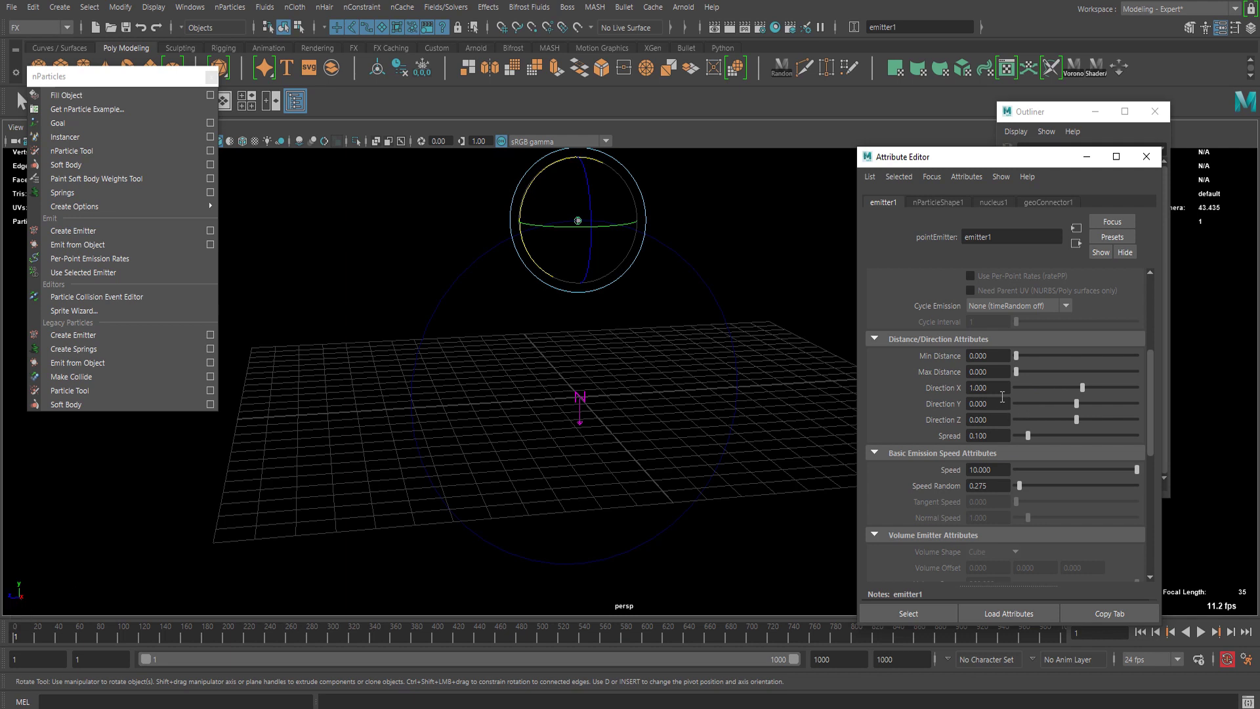
- Set the emission direction to X 0, Y 1 and Z 1, and play the simulation to check the trail
left_click_drag(998, 389, 930, 408)
type("0")
key("Return")
left_click(996, 404)
key("Tab")
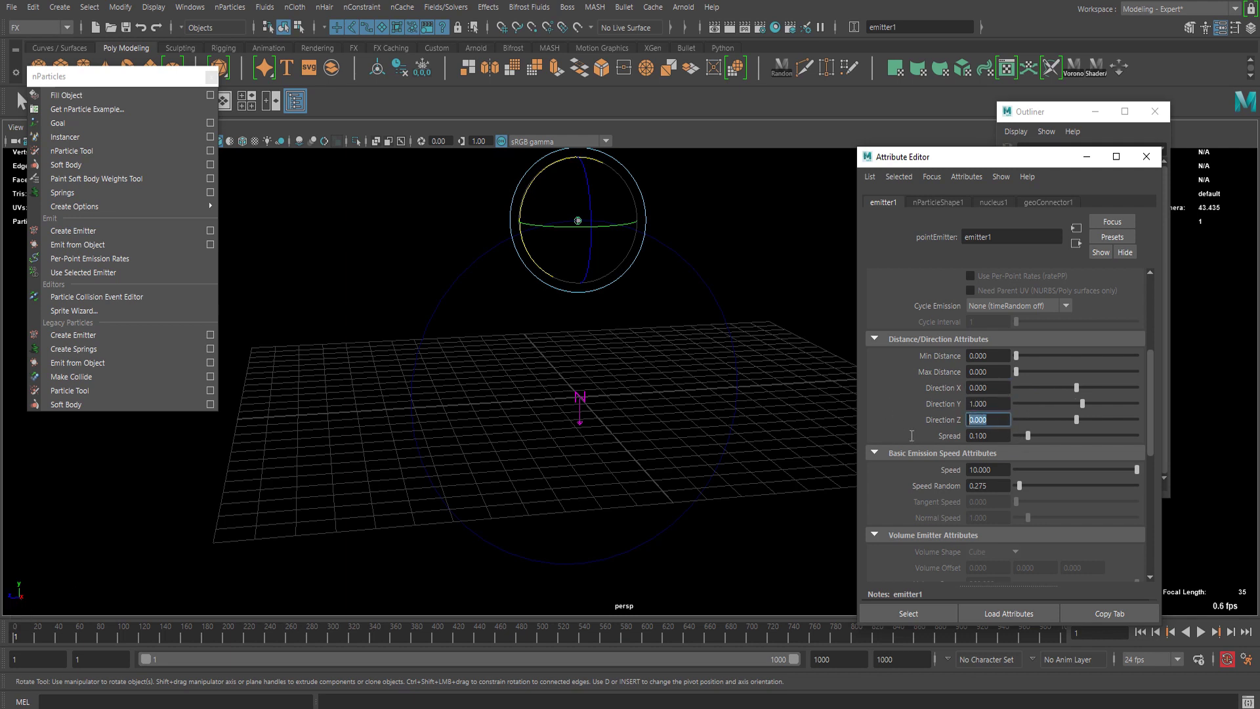
left_click(1197, 631)
left_click(1200, 632)
key("e")
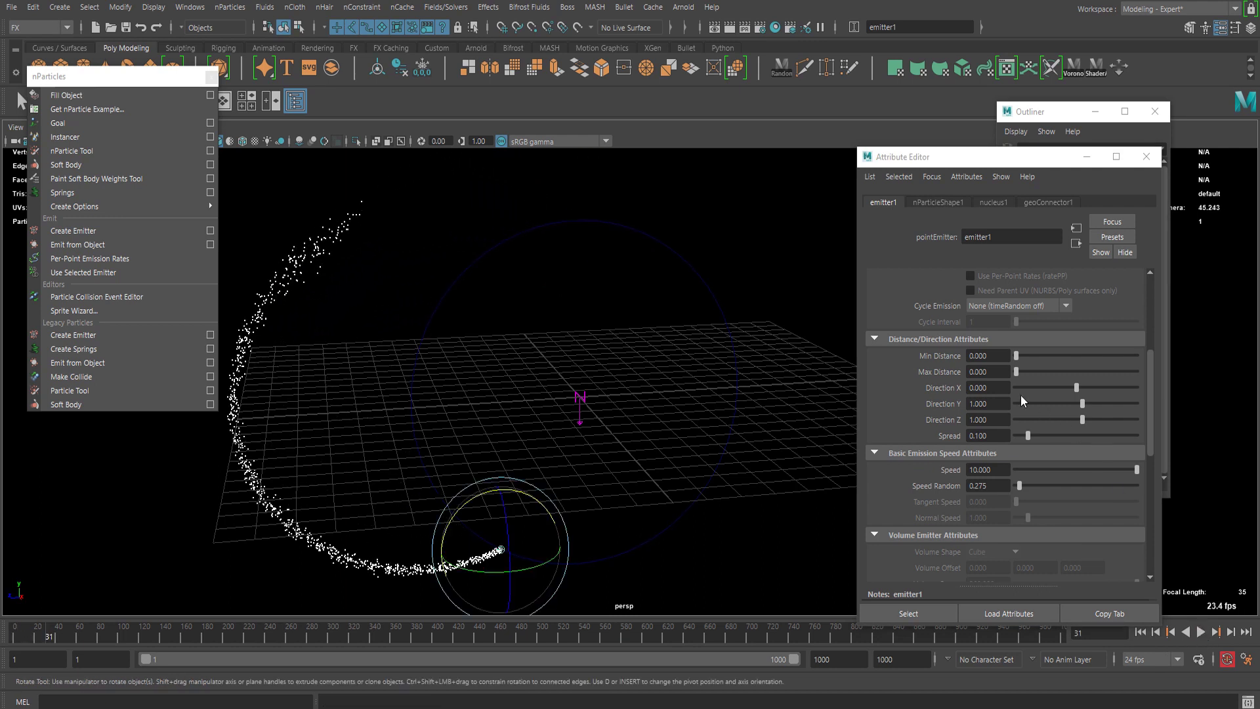
- Set the emission direction Y to 0.5 and replay the simulation briefly
left_click(977, 405)
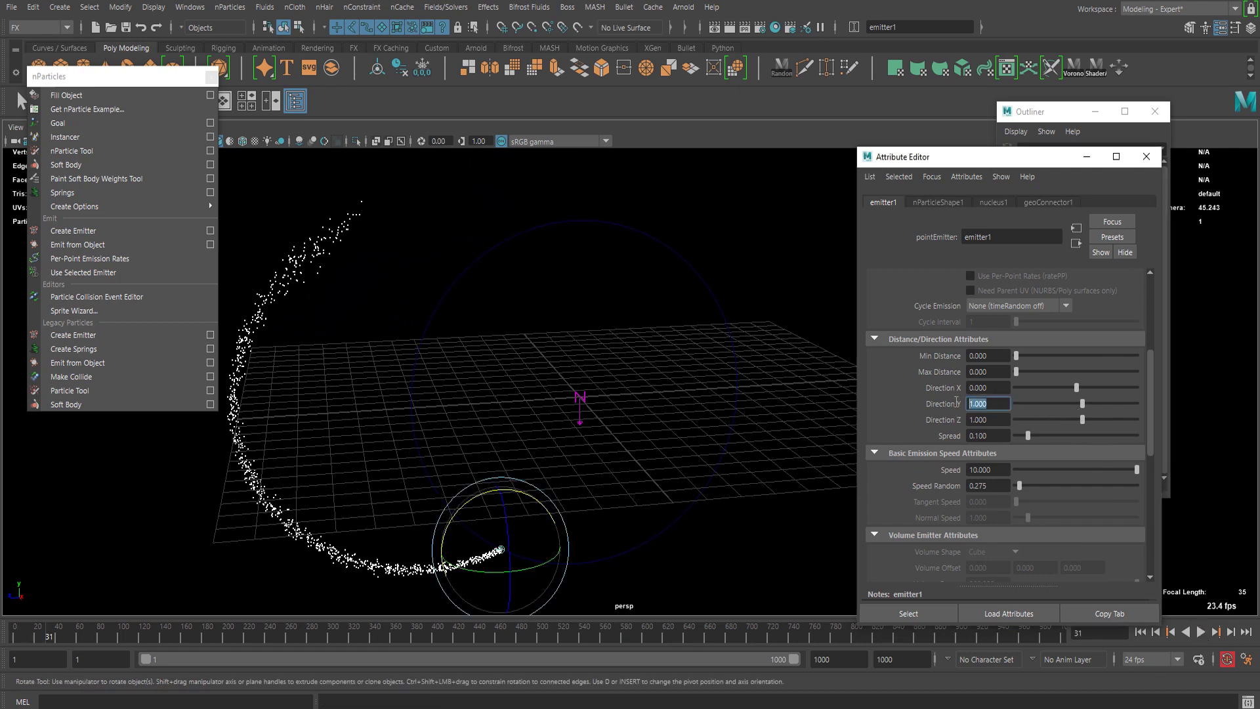
type(".5")
key("Return")
left_click(1200, 631)
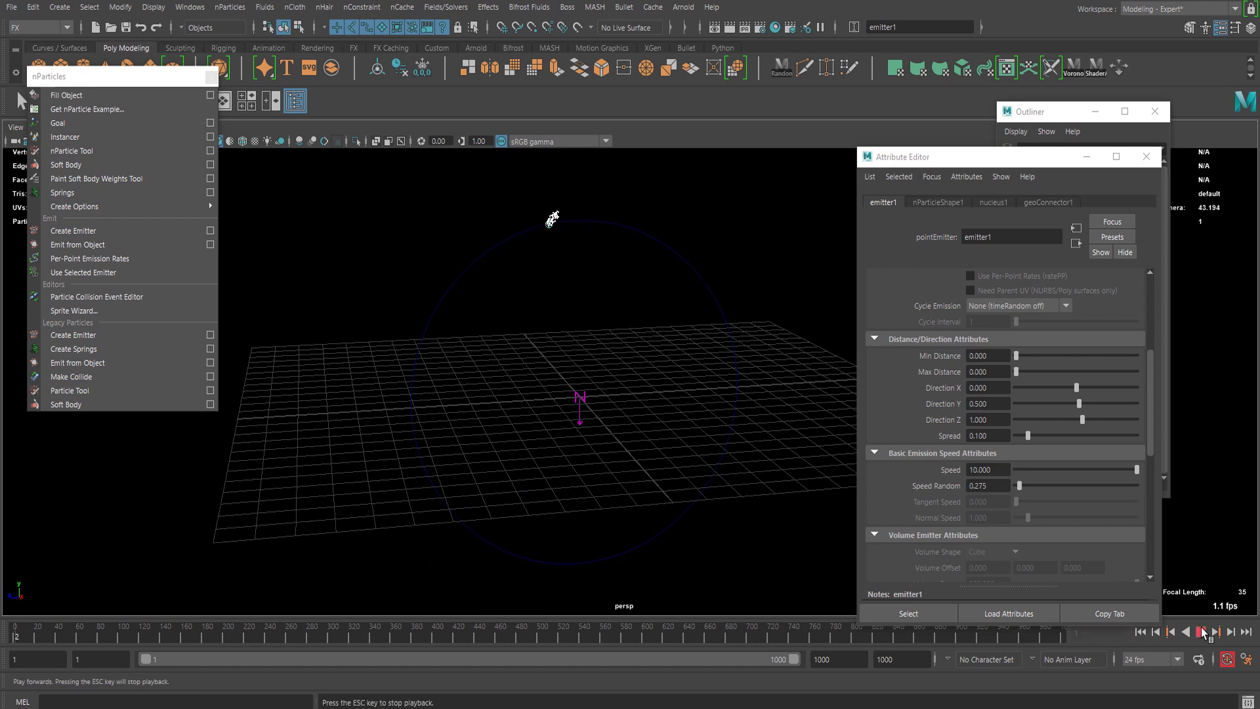
left_click(1201, 629)
- Set the emission direction Z to 0
left_click(987, 420)
type("0")
key("Return")
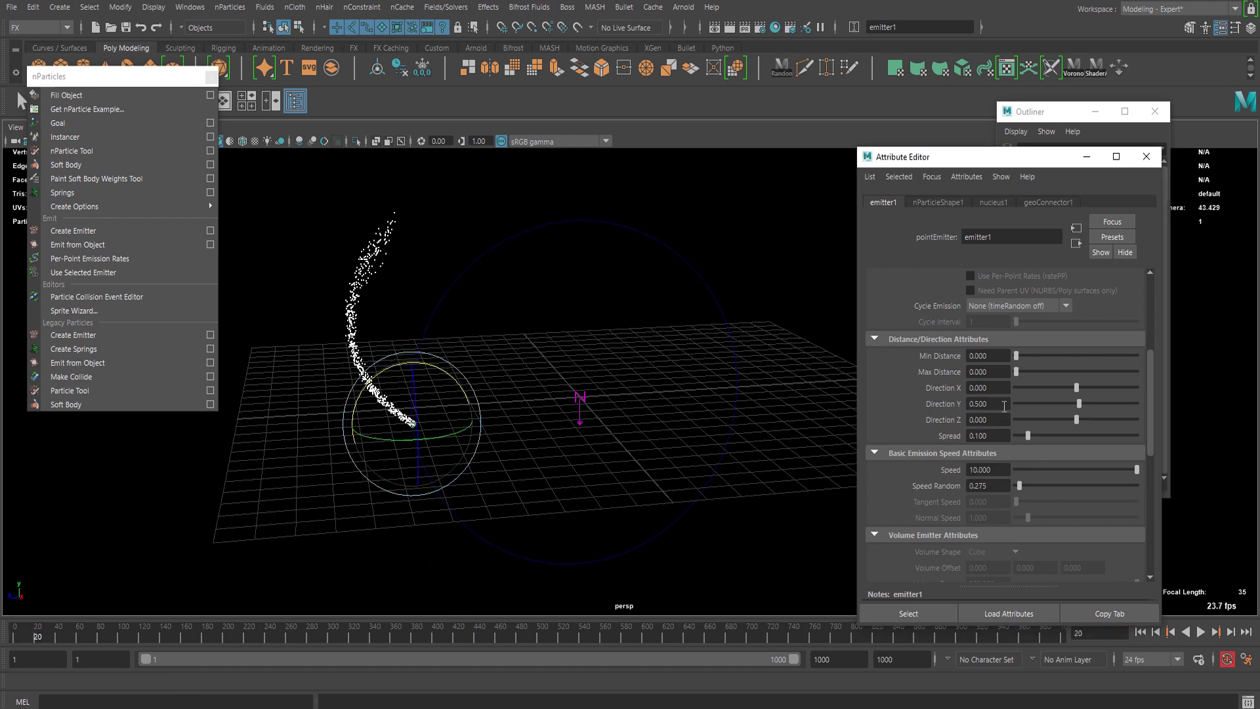
- Try an emission direction of Y 0 and Z 1 and replay the simulation
left_click(996, 421)
type("1")
key("Return")
left_click(1200, 632)
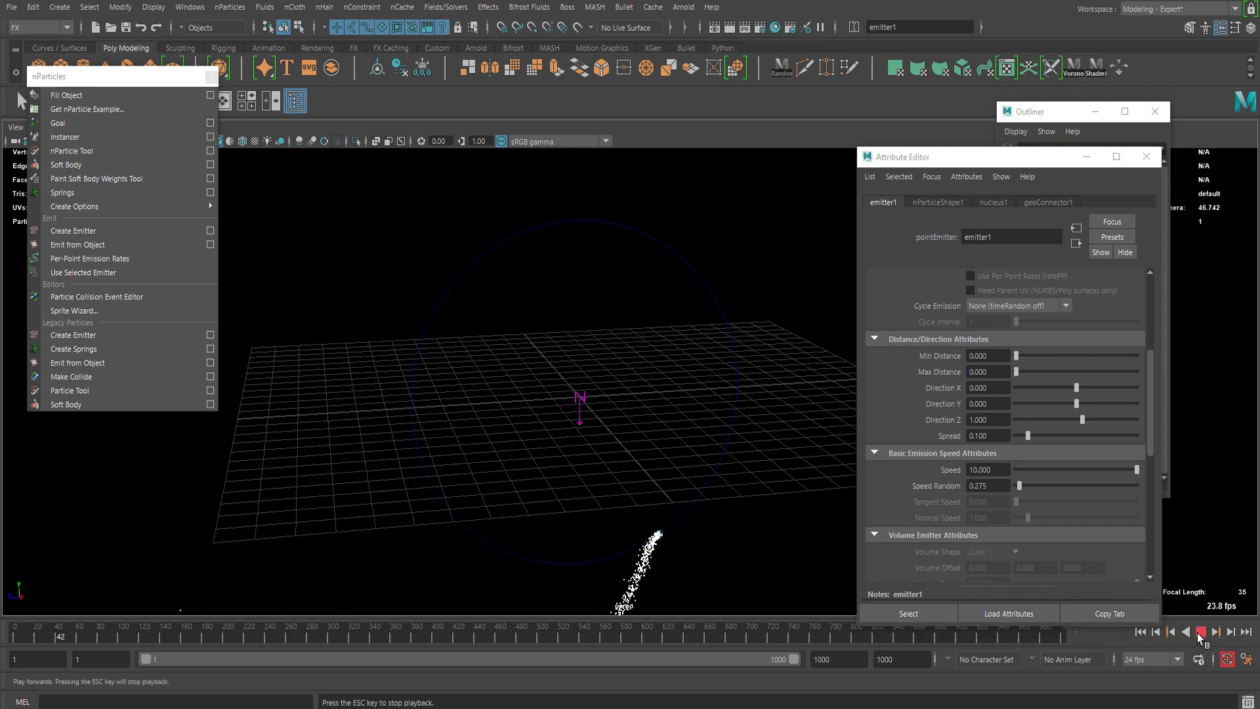
left_click(1200, 632)
- Set the emission direction to Y 1 and Z 0, and replay the simulation from the first frame
left_click(987, 419)
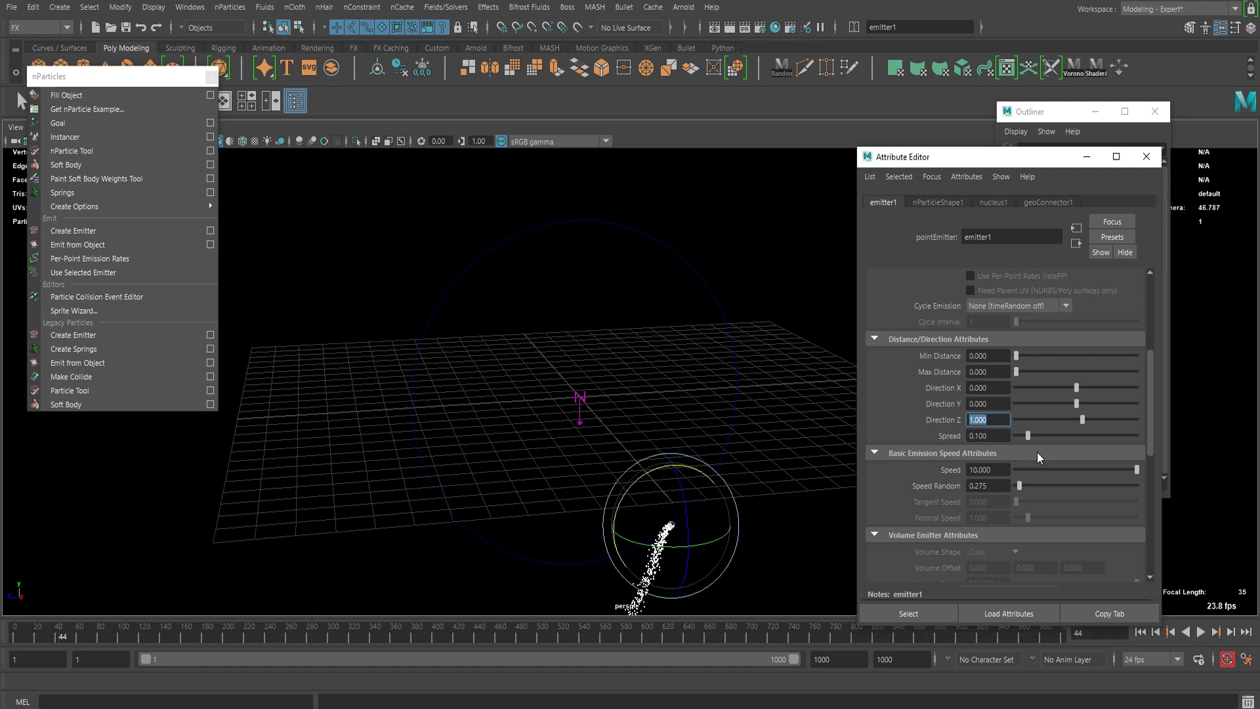
type("0")
key("shift+Tab")
type("1")
key("Return")
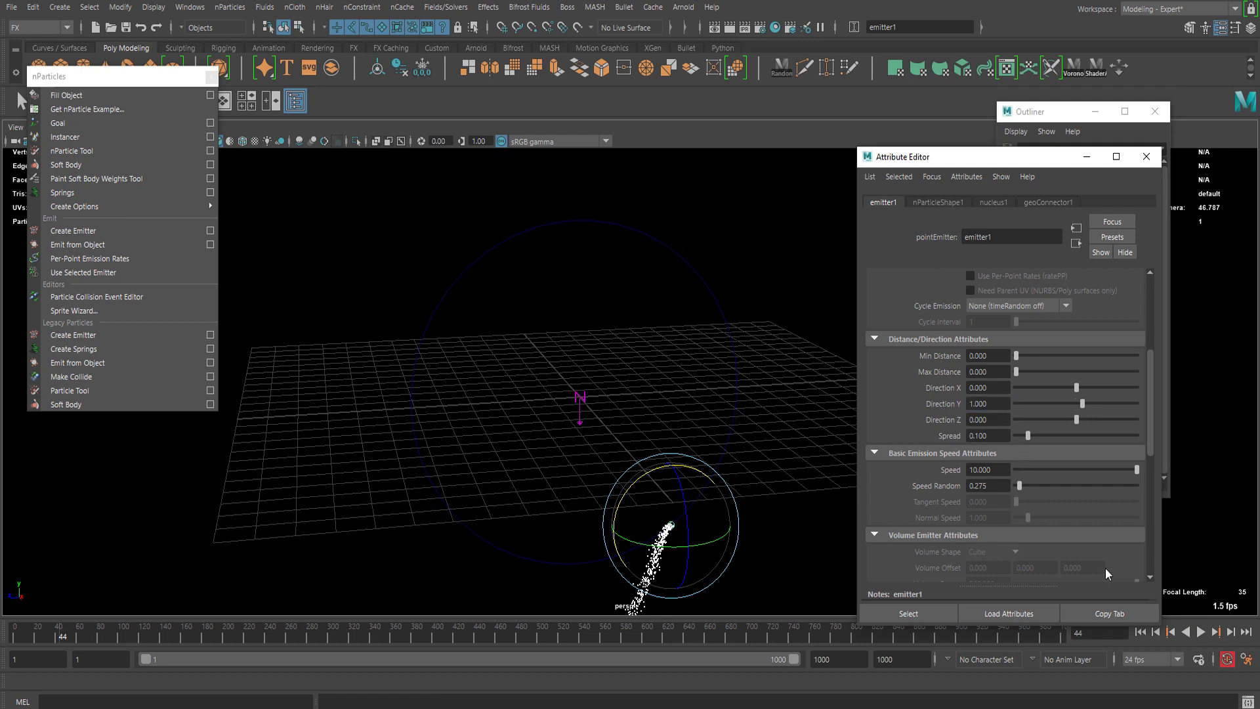
left_click(1140, 632)
left_click(1200, 632)
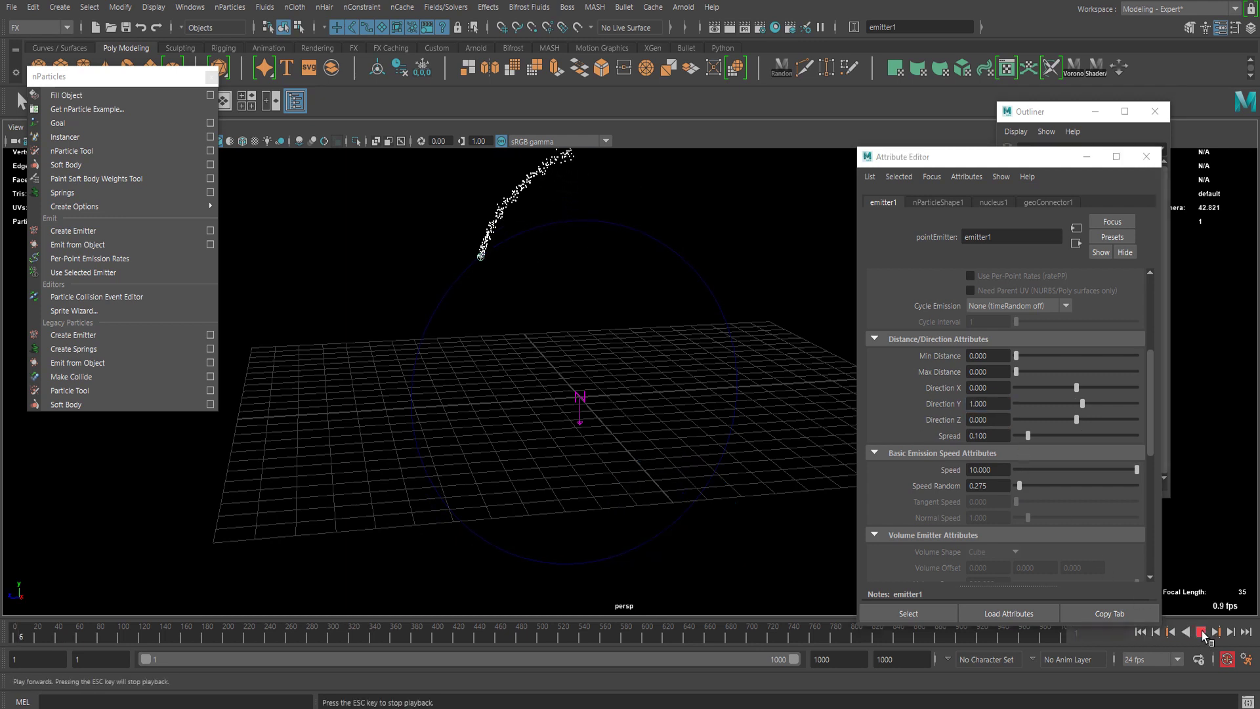
left_click(1200, 632)
- Reduce the emission direction Y to 0.1 and replay the simulation from the first frame
left_click(987, 404)
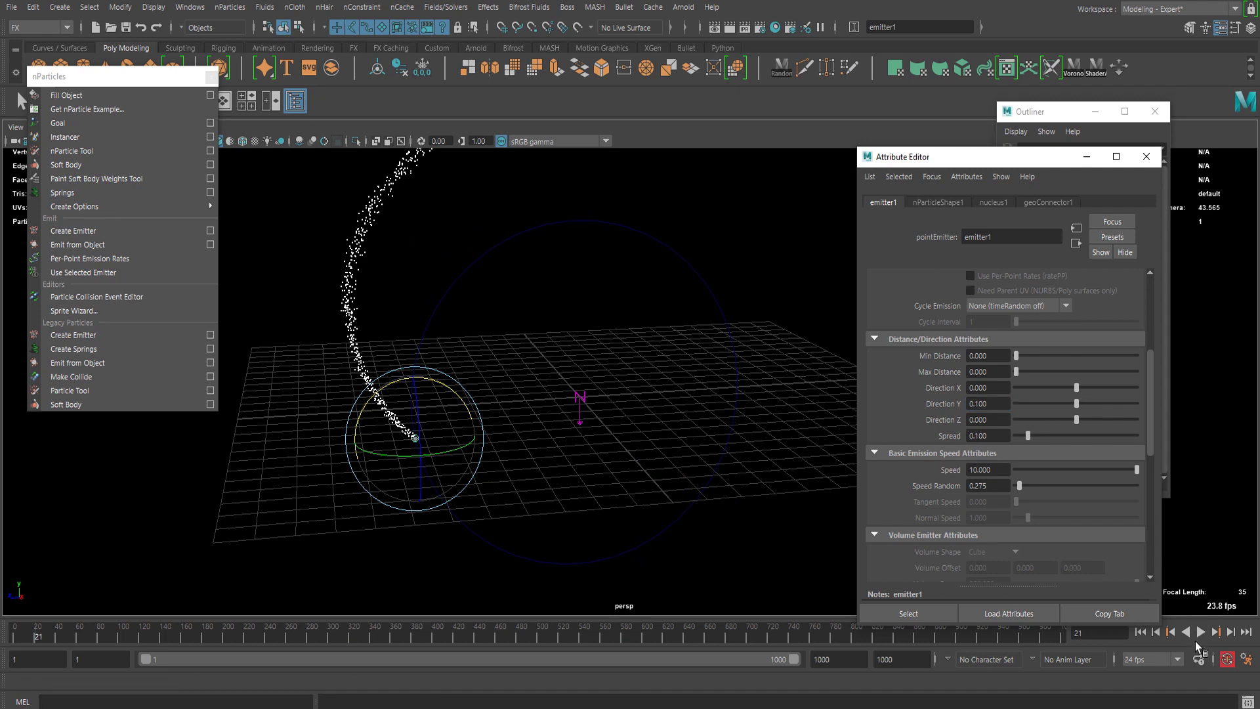
left_click(1141, 632)
left_click(1201, 632)
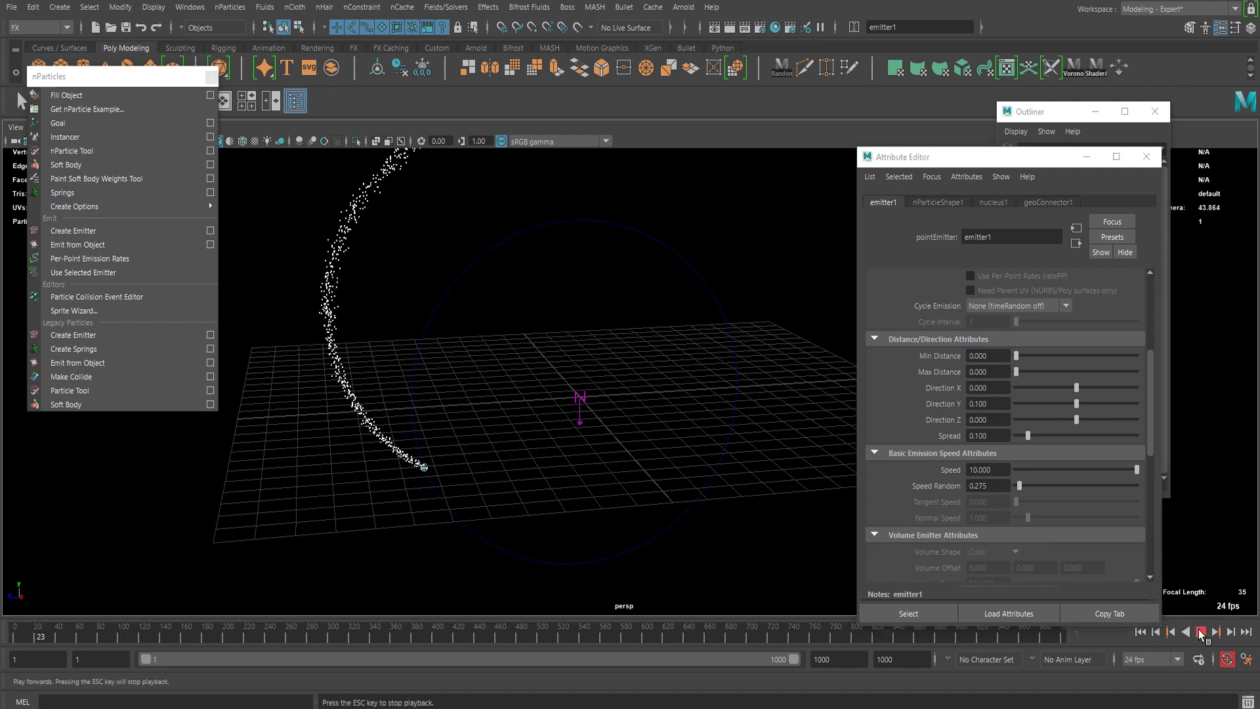
left_click(1201, 632)
- Lower the emitter's speed to 1.538 and replay the simulation from the first frame
left_click(1034, 470)
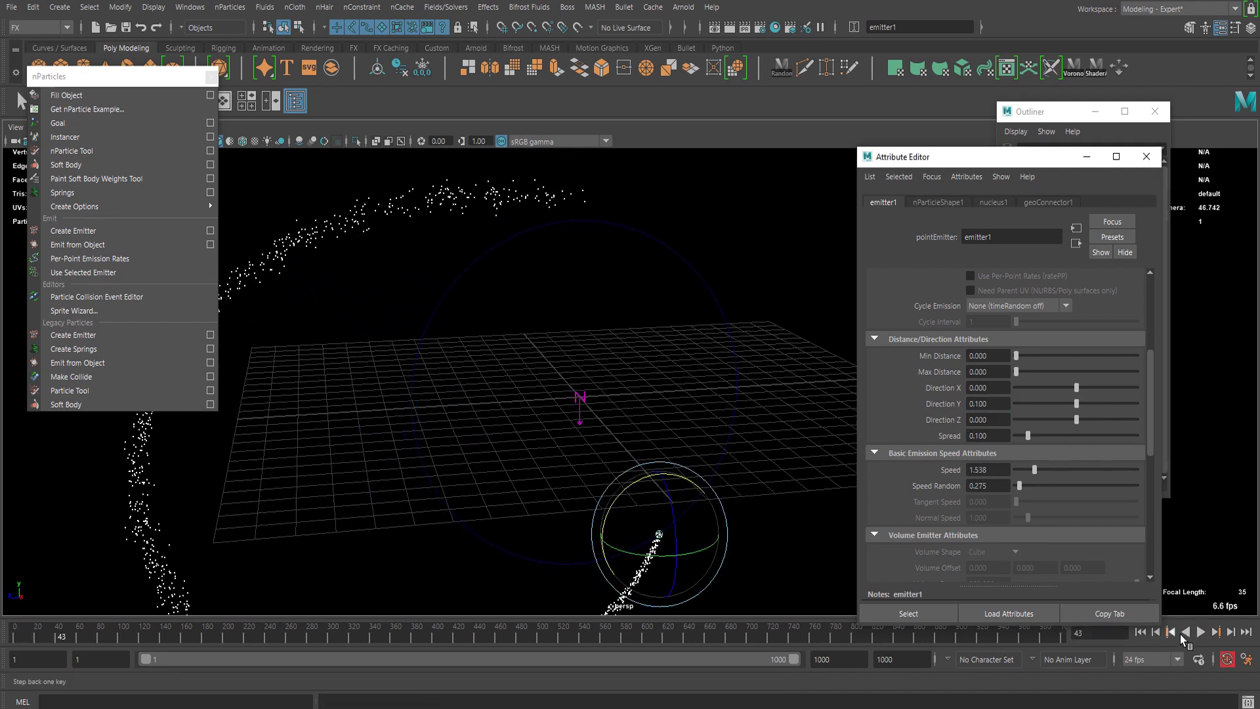
left_click(1141, 632)
left_click(1200, 632)
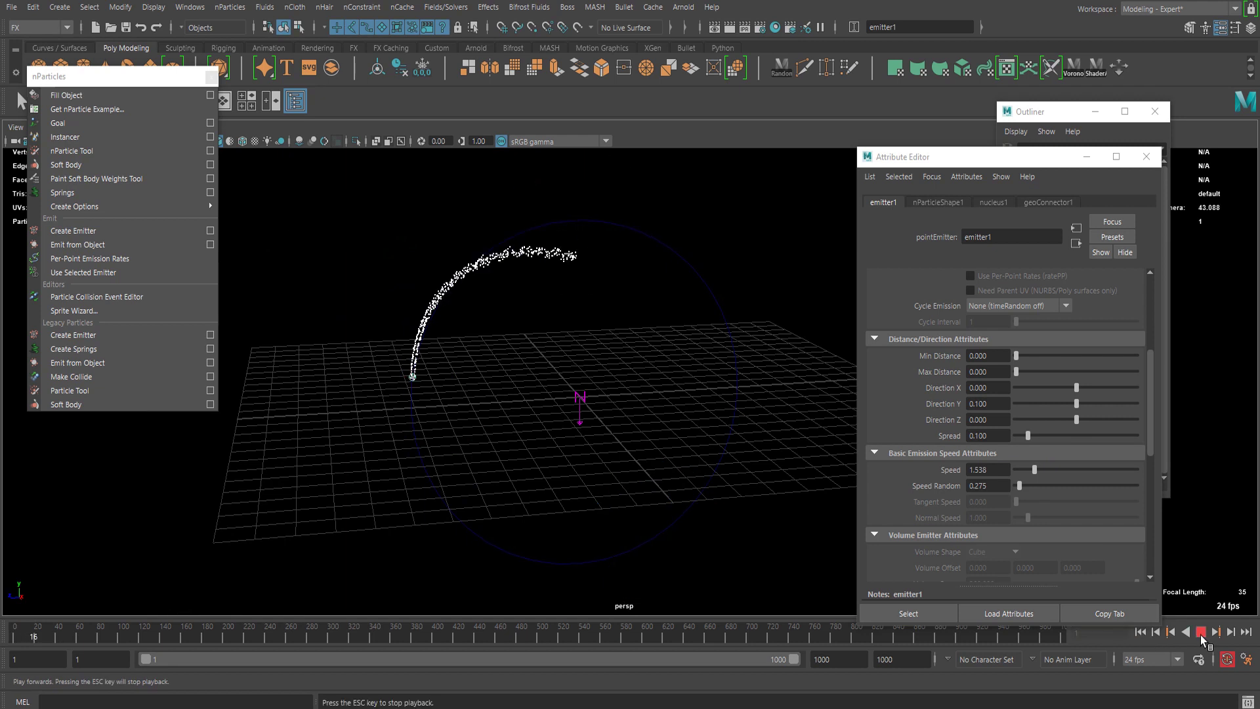
left_click(1201, 632)
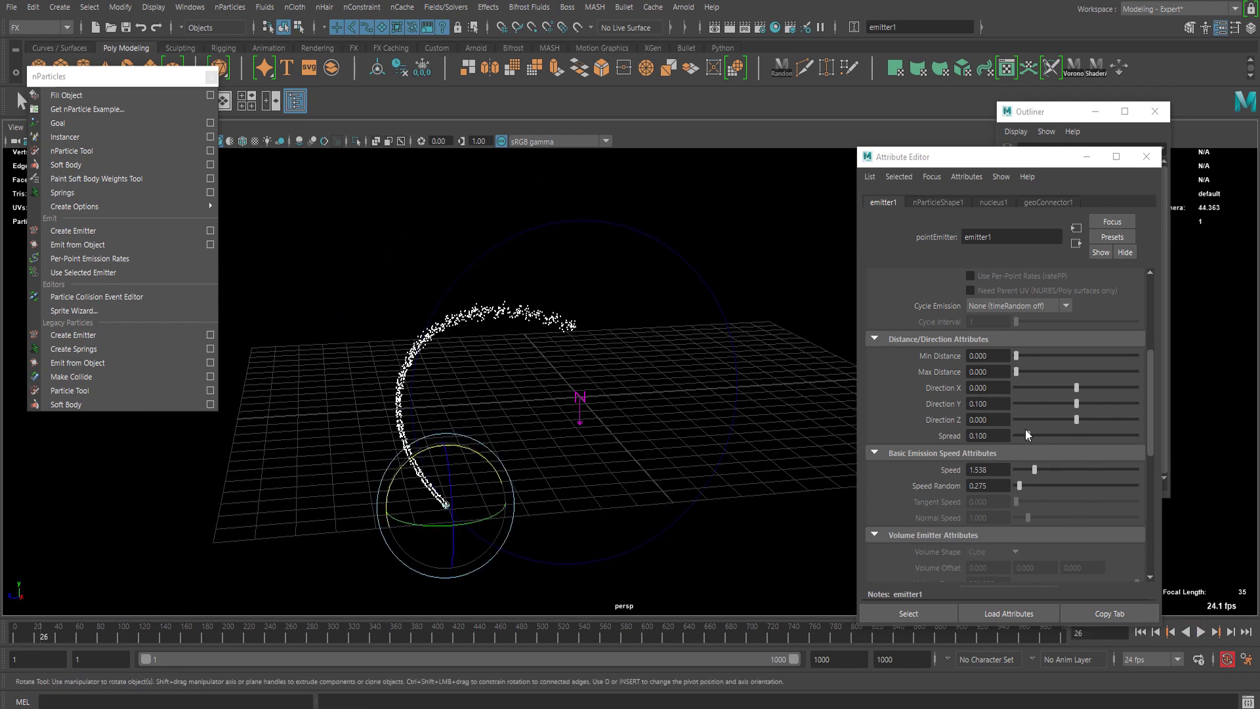
- Set the emission direction to Y 0.44 and Z 0.33, and replay the simulation from the first frame
left_click_drag(1077, 406, 1077, 404)
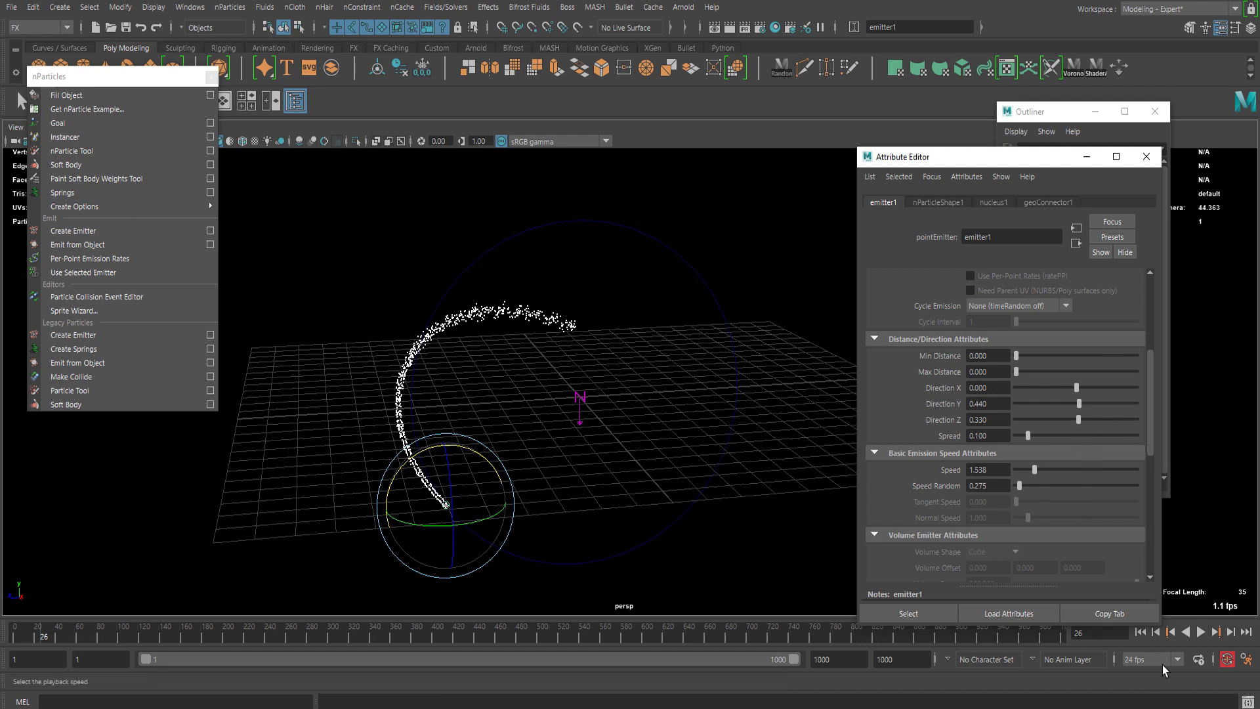
left_click(1141, 632)
left_click(1200, 632)
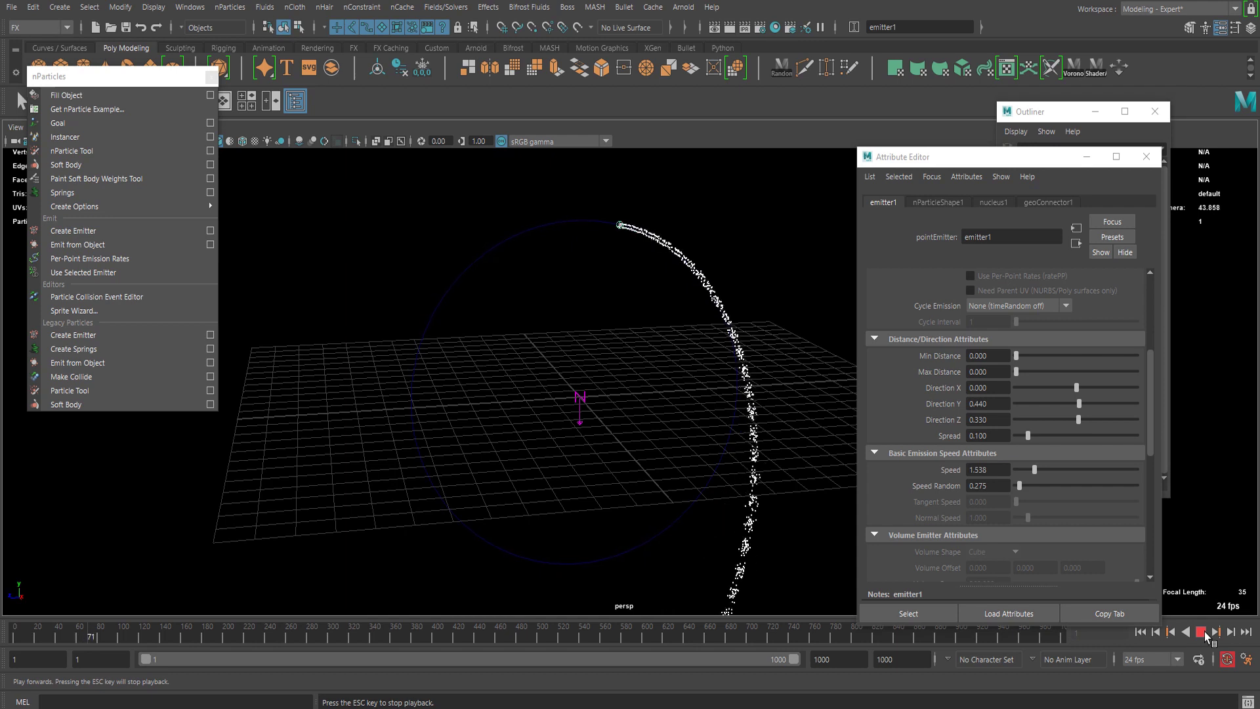
left_click(1200, 632)
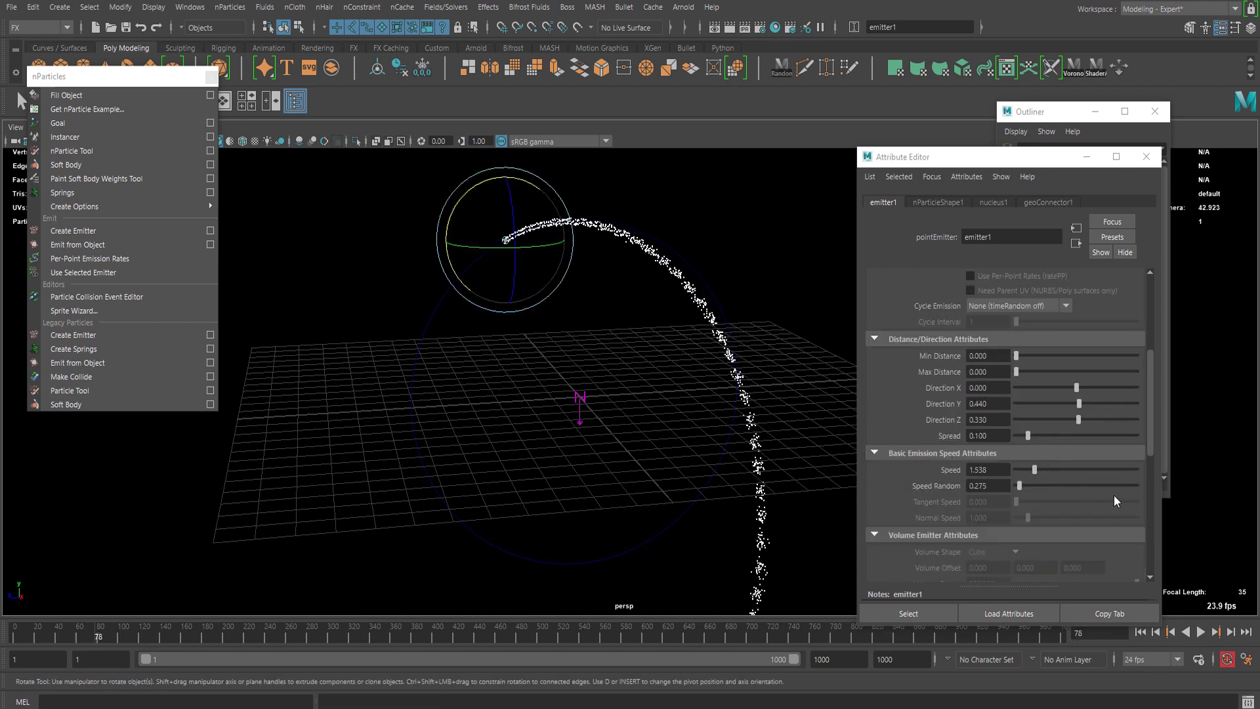
- Lower the emitter's rate to 35.714 particles per second and replay the simulation from the first frame
scroll(1023, 476, "down", 3)
scroll(1035, 473, "up", 4)
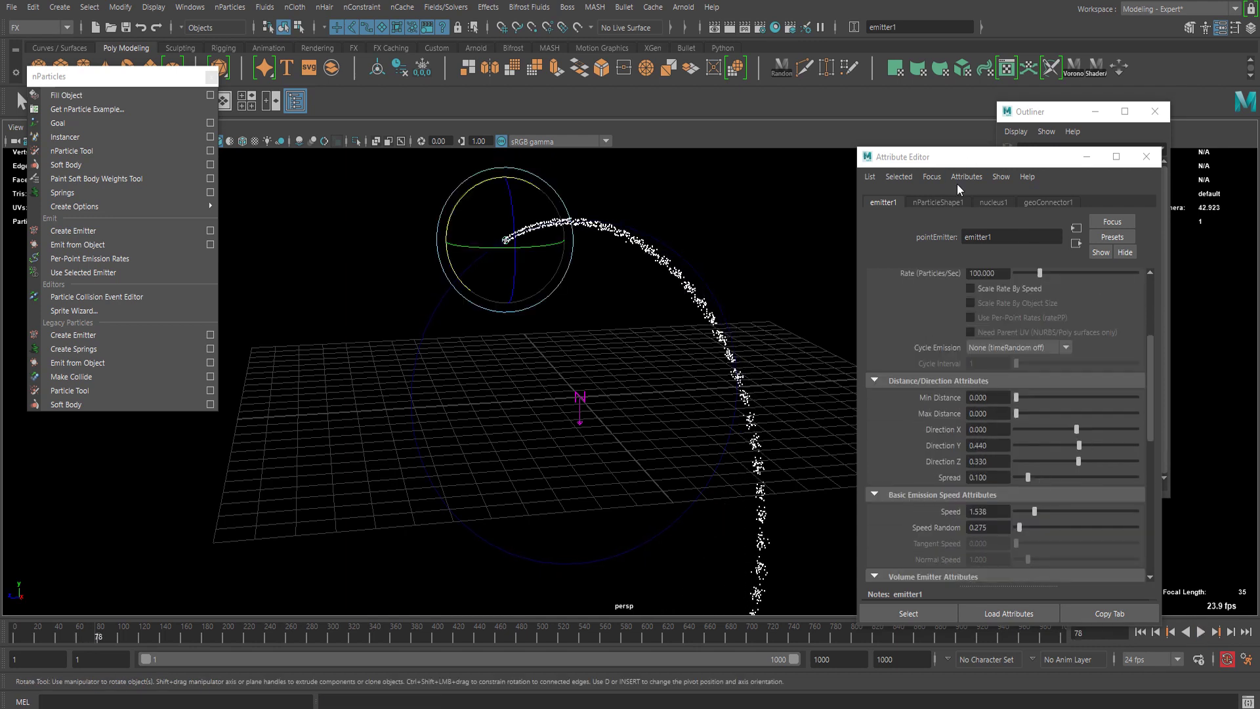
scroll(1057, 393, "up", 5)
left_click_drag(1039, 440, 1024, 440)
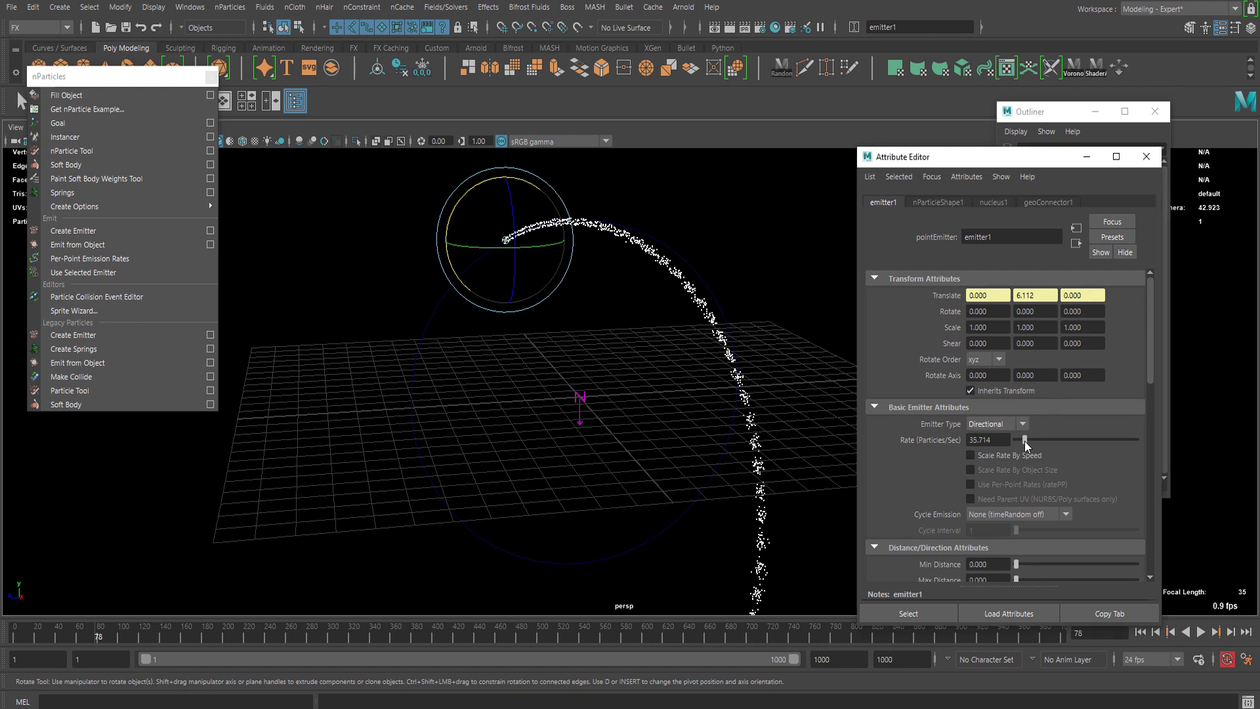
left_click(1140, 633)
left_click(1200, 631)
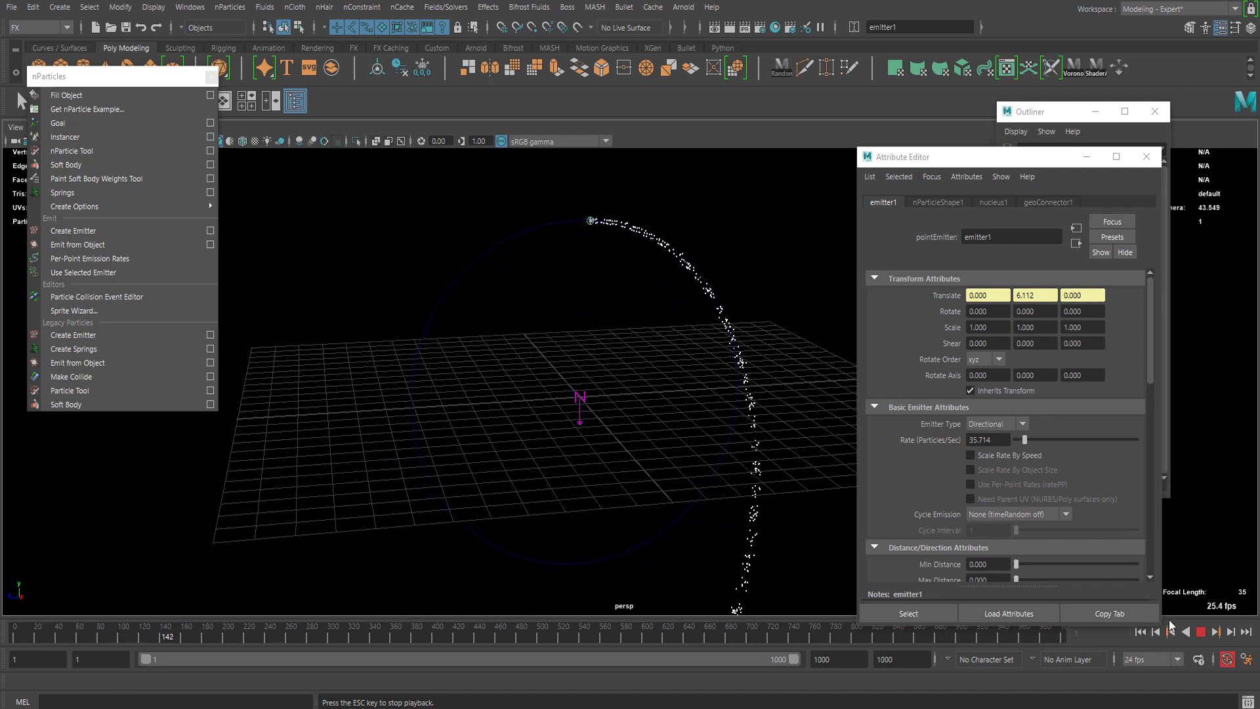
left_click(1200, 632)
- Set the emitter's spread to 0.132 and the nParticle damp to 0.05, and replay the simulation from the first frame
scroll(989, 328, "down", 5)
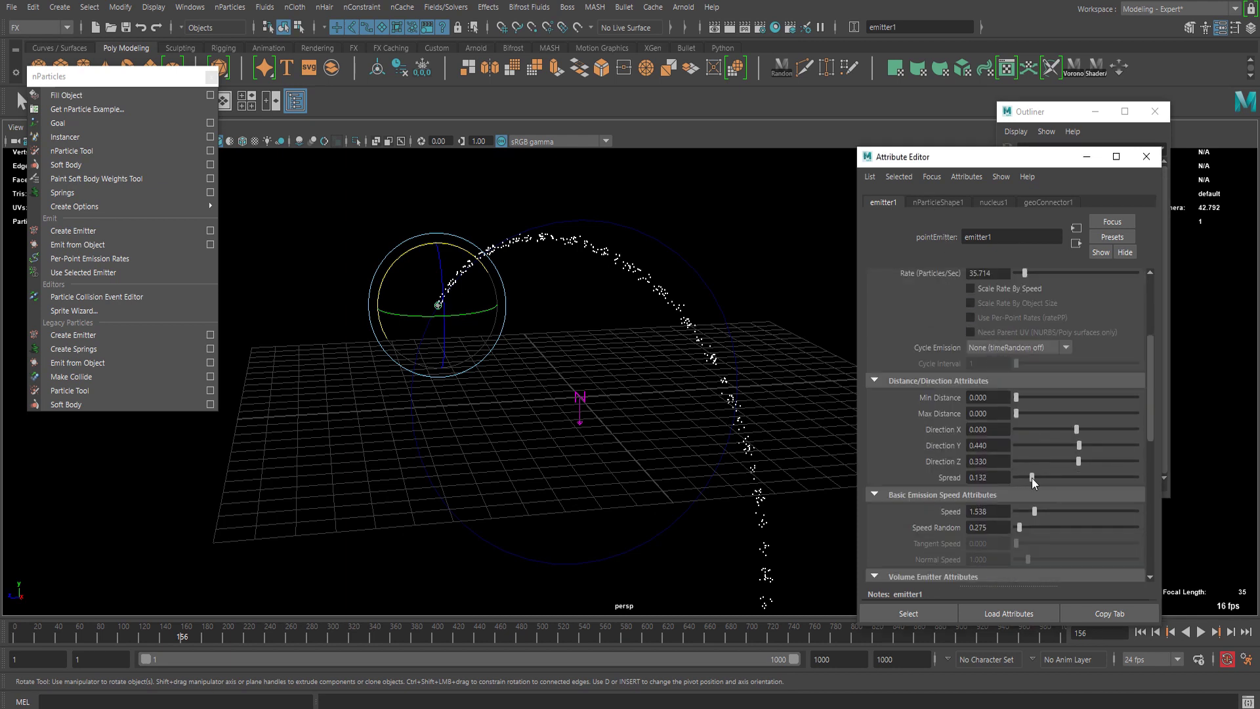
left_click(927, 202)
scroll(1008, 387, "down", 5)
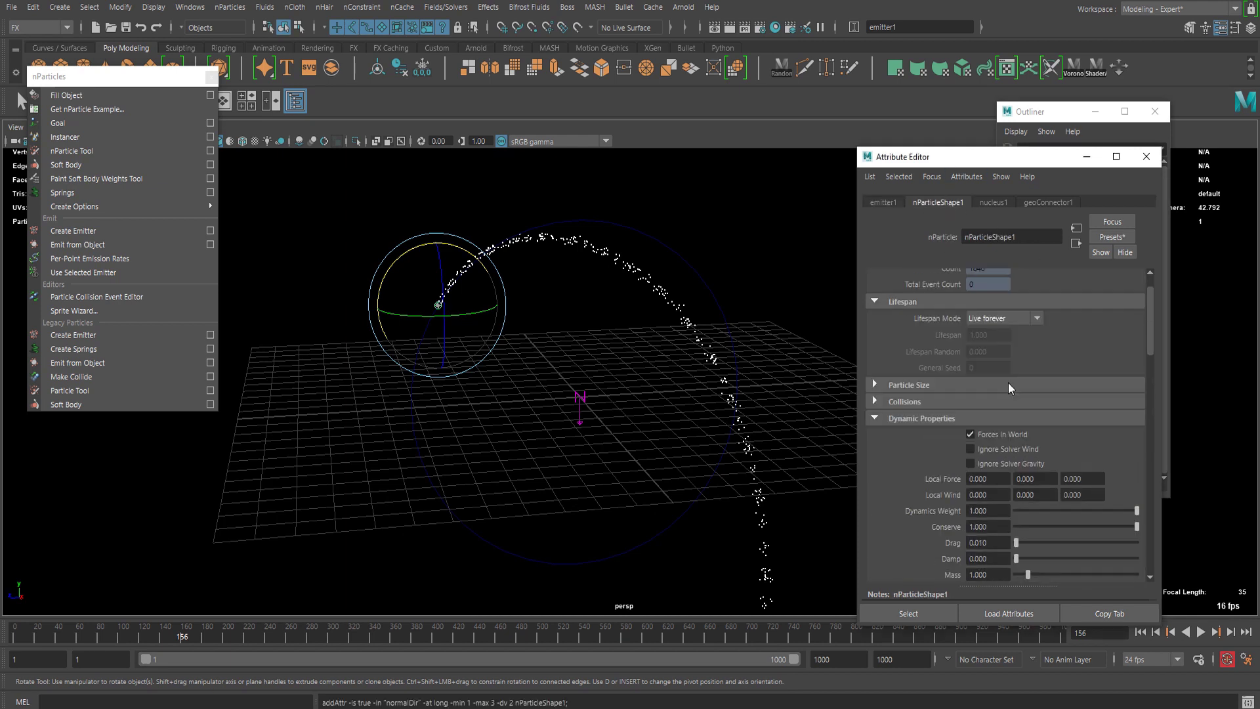
scroll(997, 384, "down", 3)
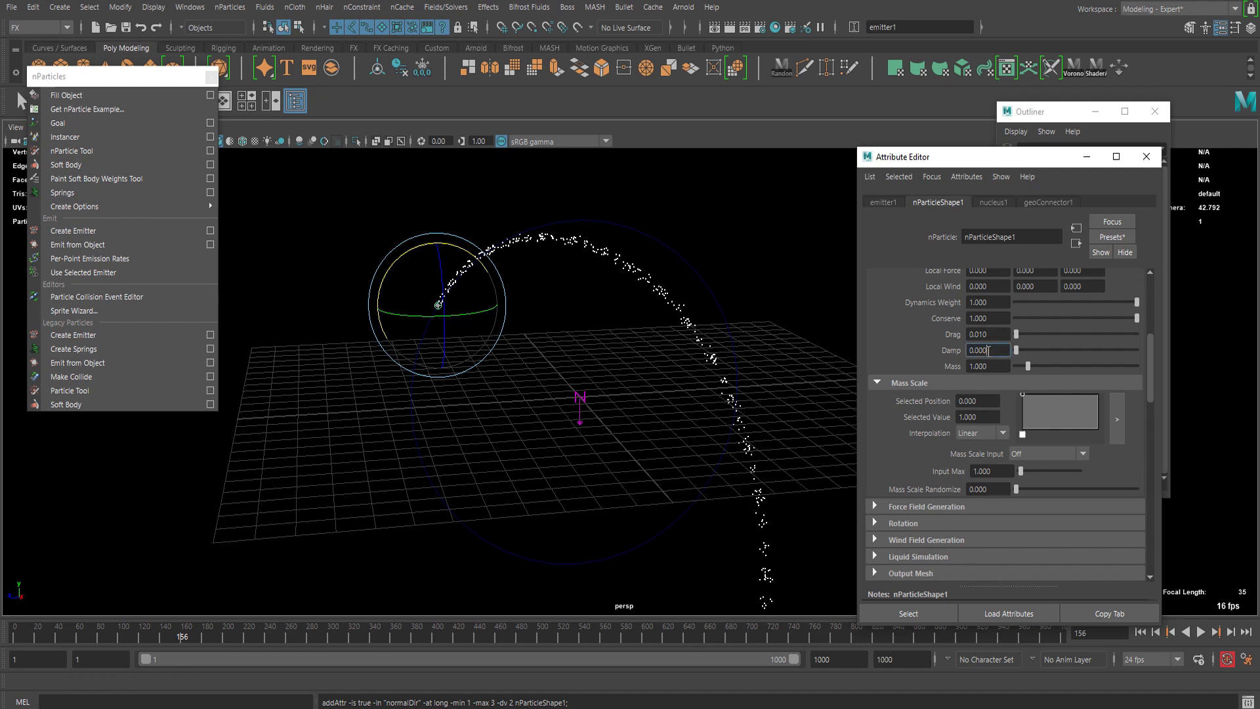
type("5")
key("Return")
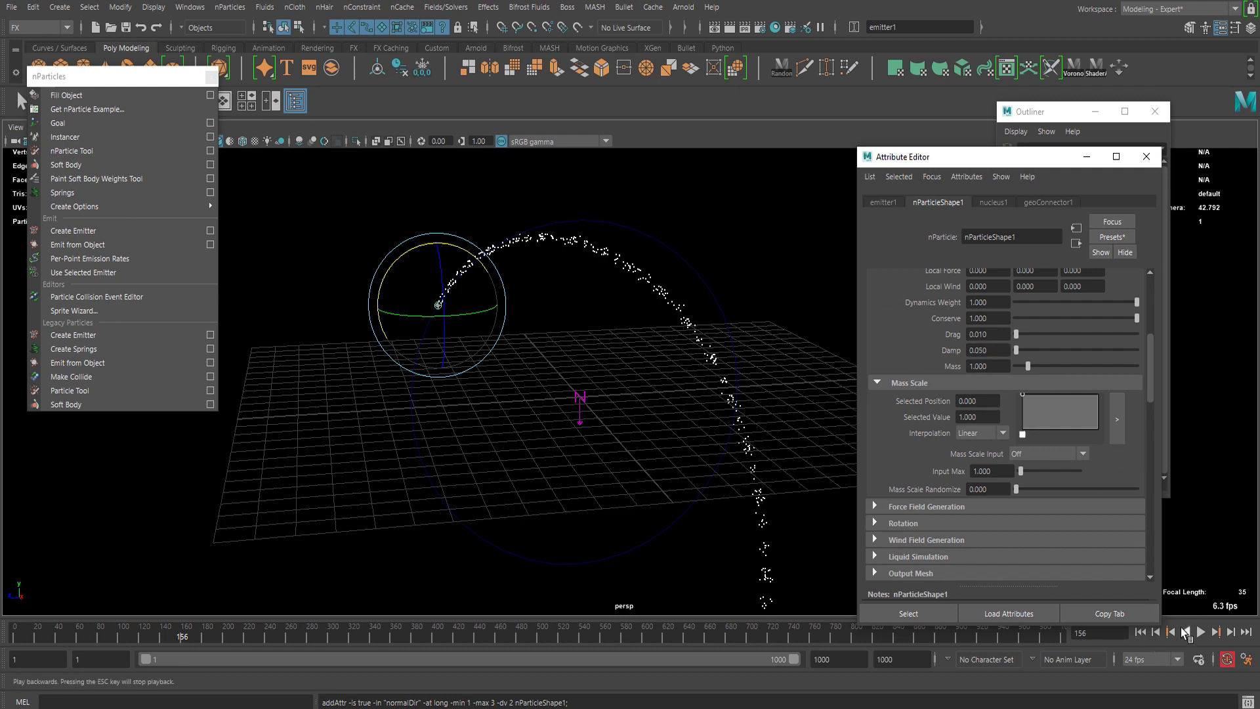
left_click(1141, 632)
left_click(1201, 632)
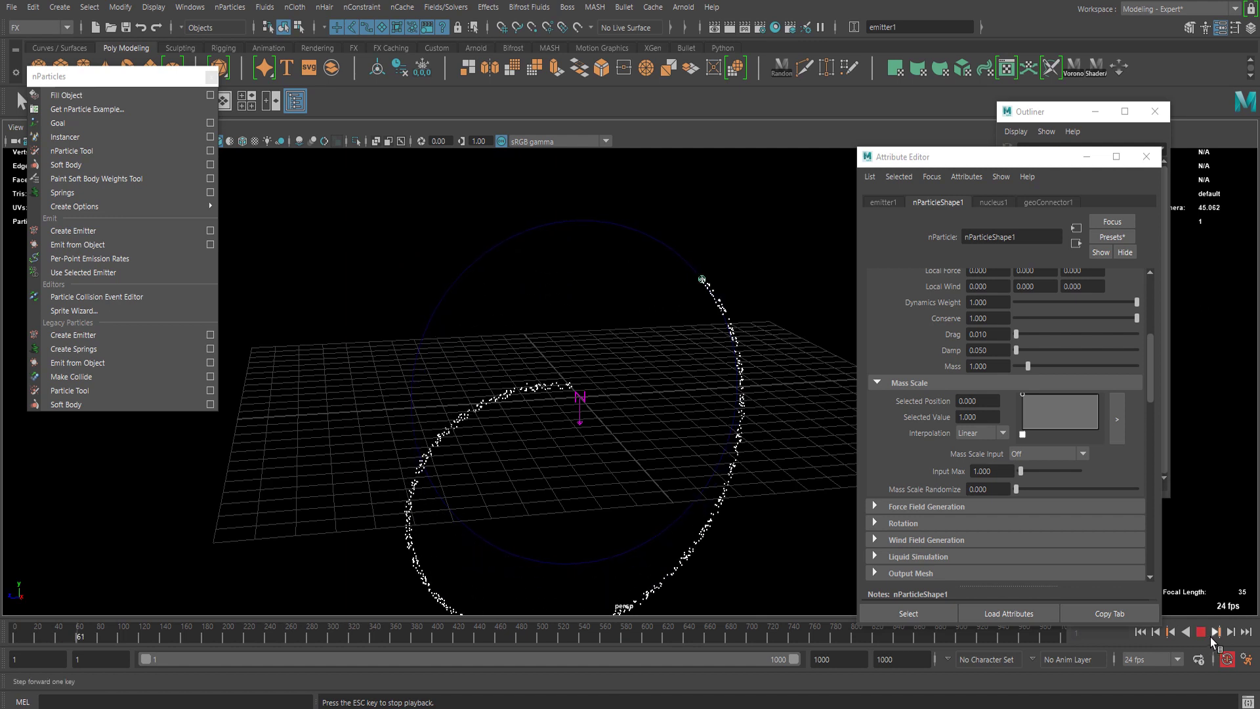
scroll(1078, 377, "up", 5)
left_click(1201, 631)
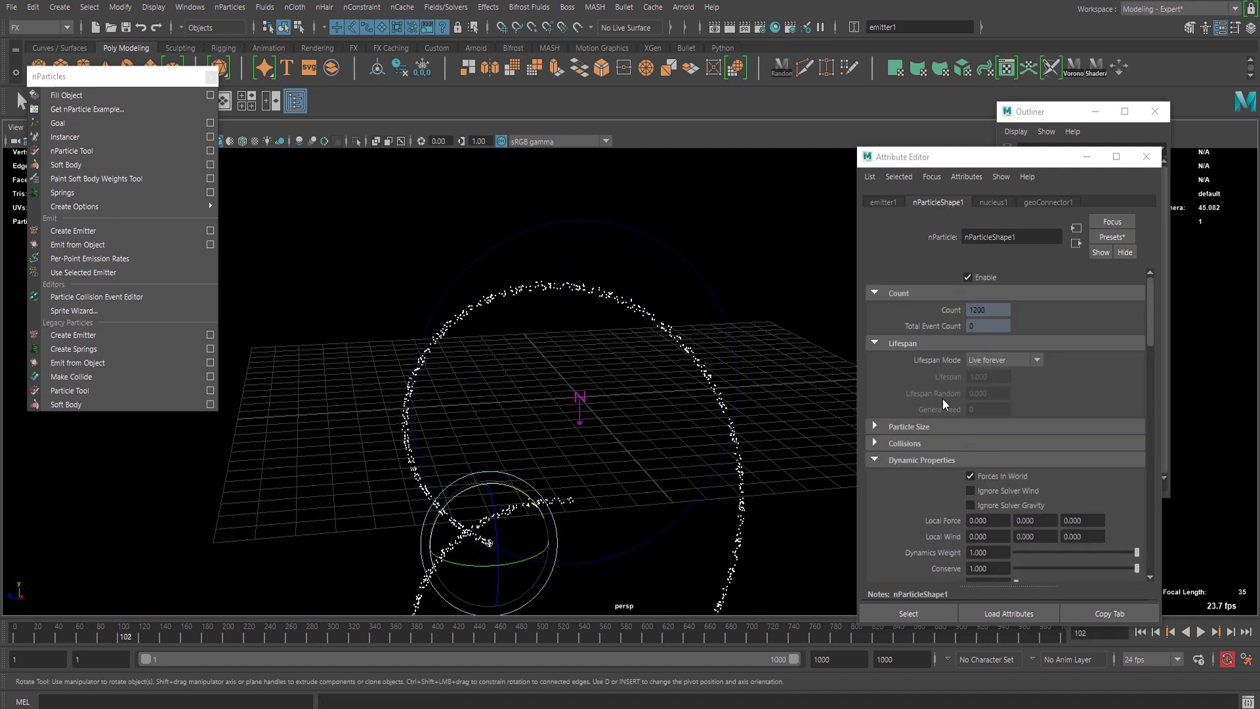
- Give the particles a Random range lifespan of 0.5 with a lifespan random of 0.3, and replay the simulation
left_click(983, 358)
left_click(991, 403)
left_click_drag(998, 377, 907, 384)
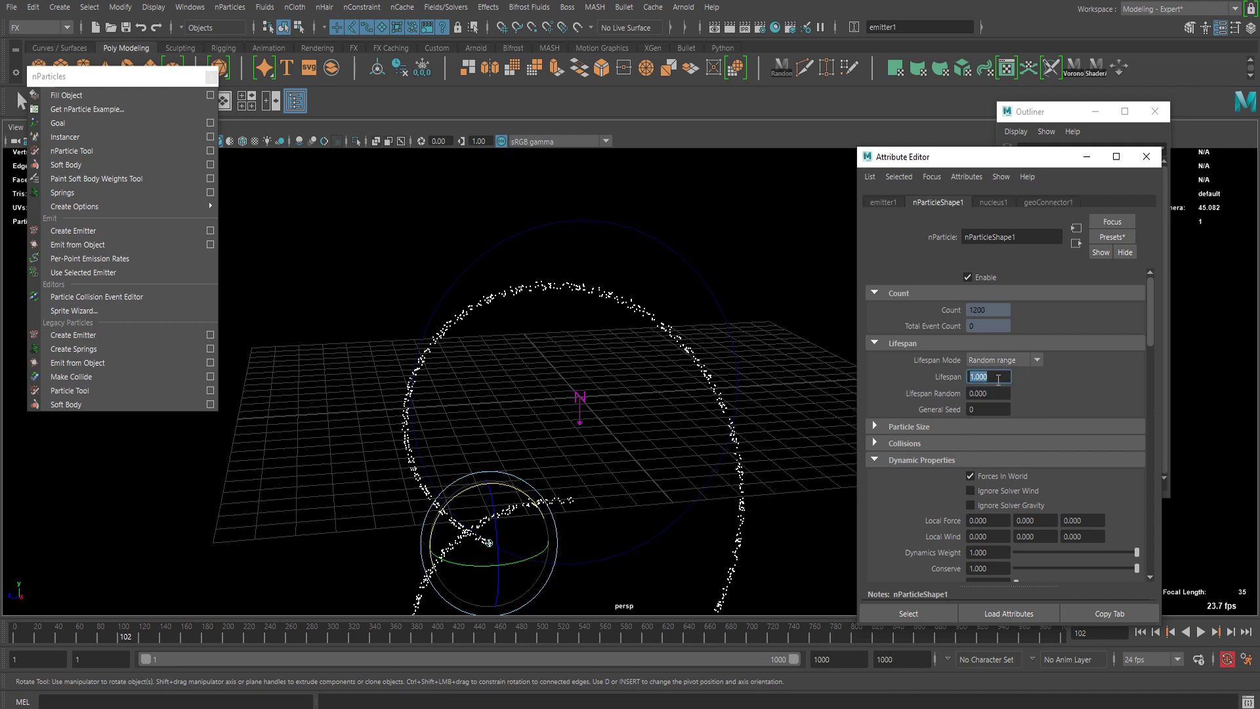
key("Return")
left_click_drag(1000, 391, 927, 396)
type(".3")
key("Return")
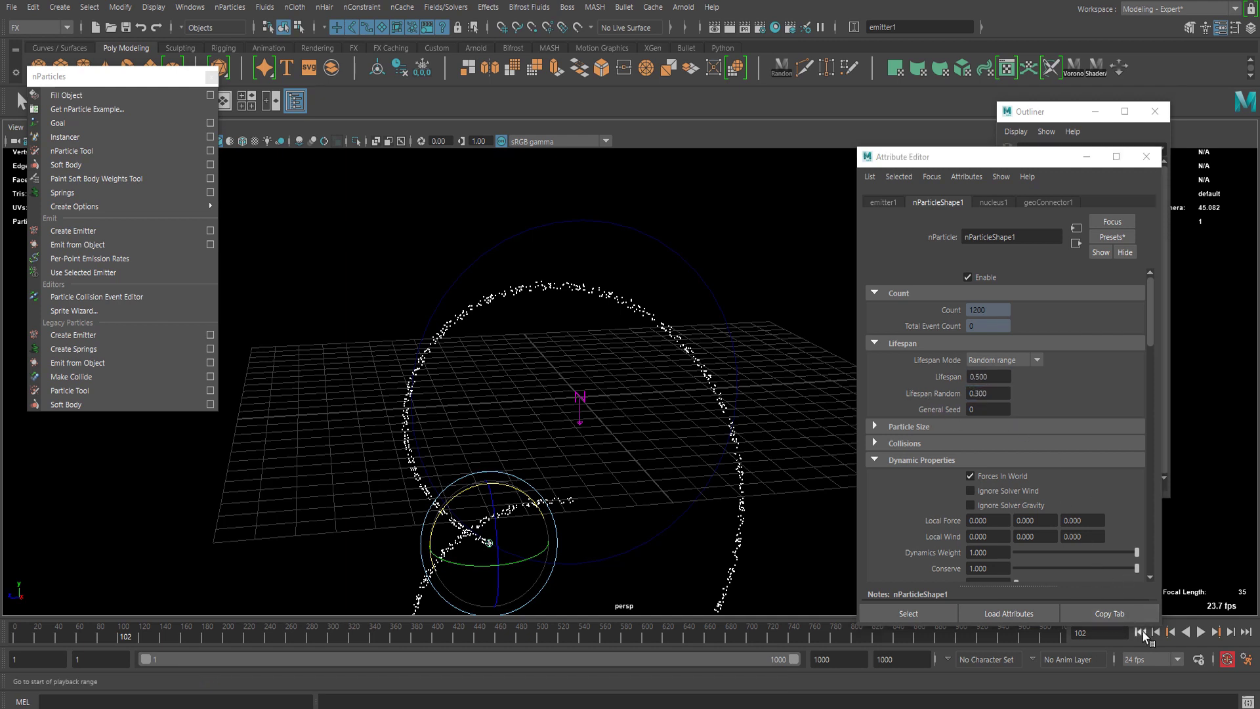
left_click(1141, 633)
left_click(1200, 636)
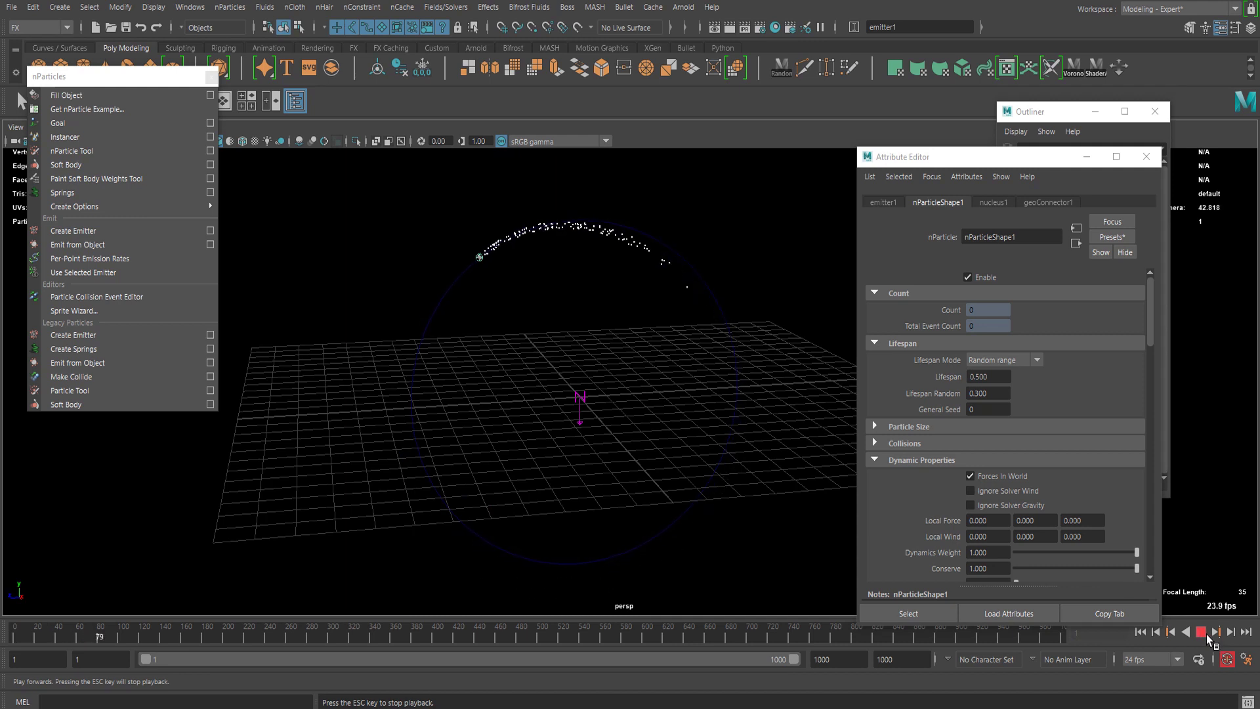
left_click(1203, 633)
- Change the particle render type to MultiStreak in the nParticle shading settings
scroll(1044, 393, "down", 10)
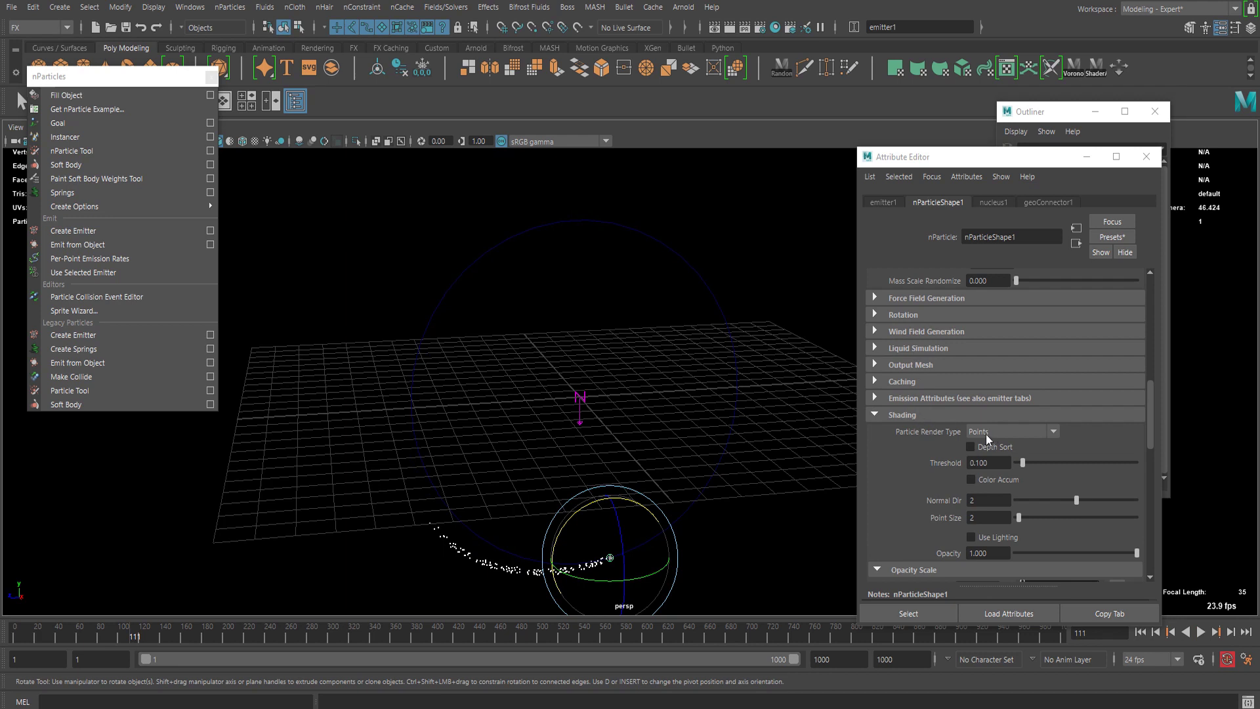
left_click(986, 436)
left_click(1000, 459)
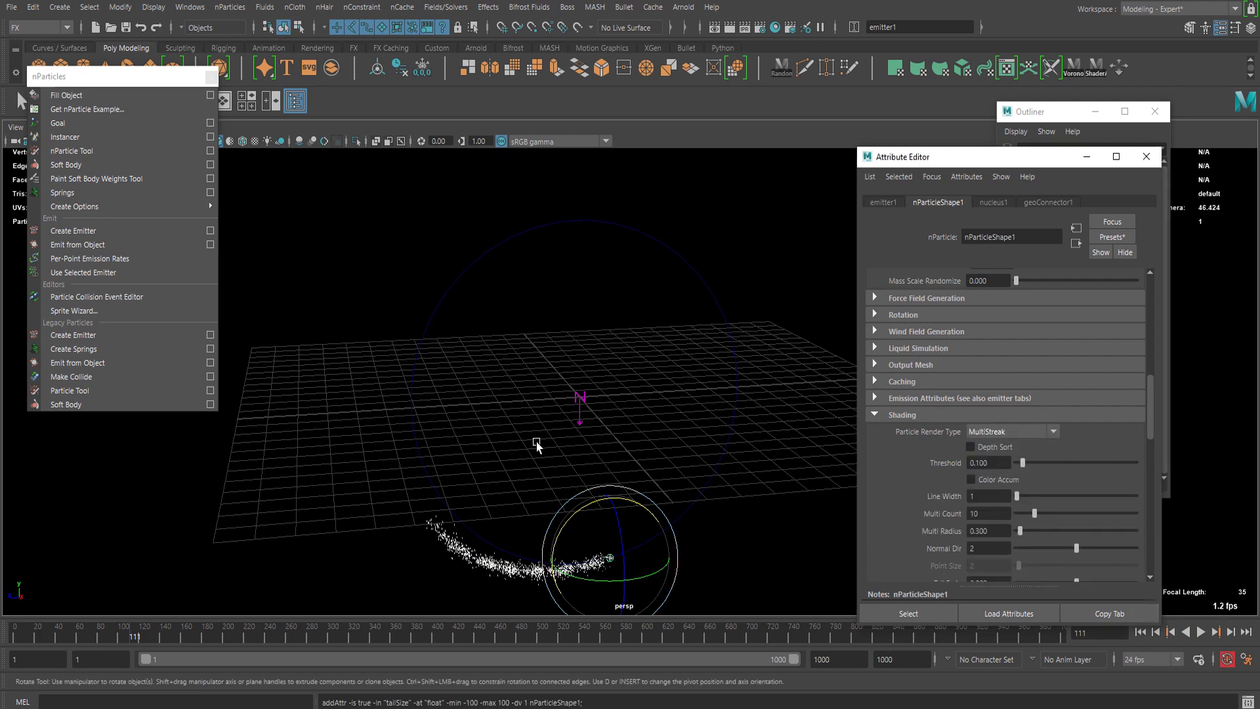
scroll(606, 485, "up", 2)
middle_click_drag(693, 525, 712, 458, "alt")
right_click_drag(577, 427, 614, 545, "alt")
middle_click_drag(614, 545, 604, 276, "alt")
right_click_drag(605, 275, 638, 351, "alt")
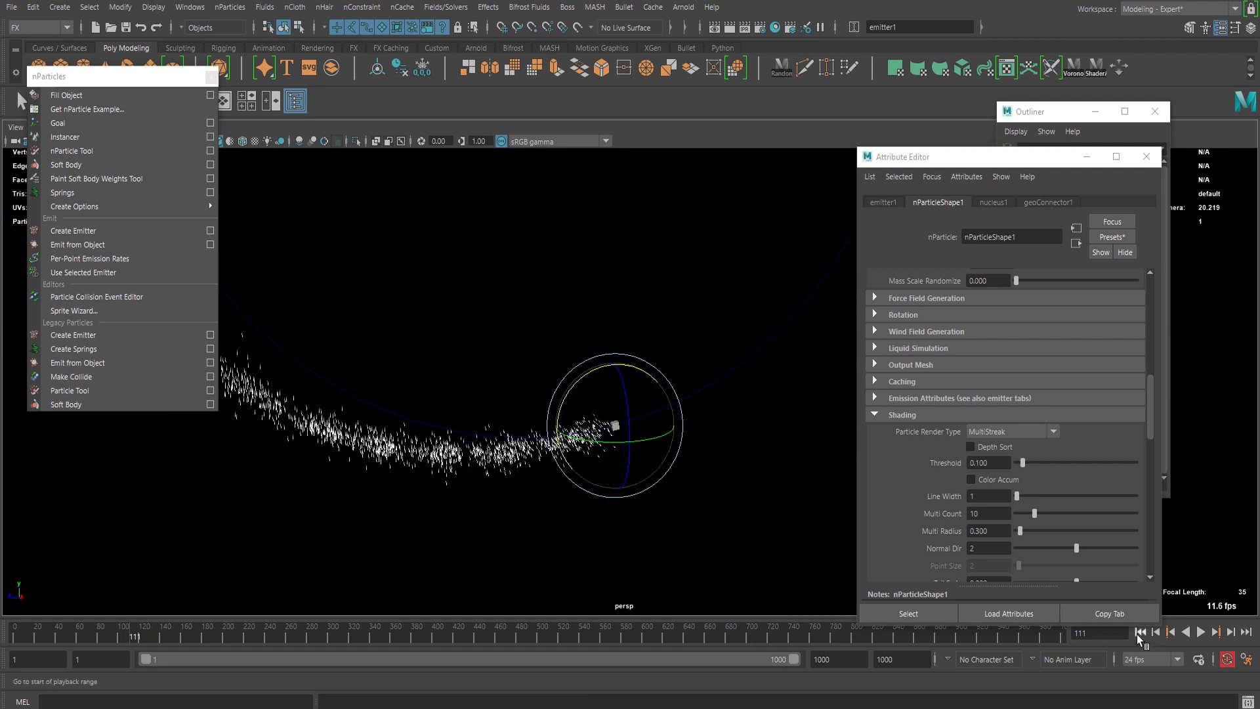
- Replay the simulation from the first frame to examine the multi-streak particles along the circle
left_click(1140, 634)
left_click(1200, 634)
scroll(570, 397, "down", 5)
middle_click_drag(571, 397, 584, 458, "alt")
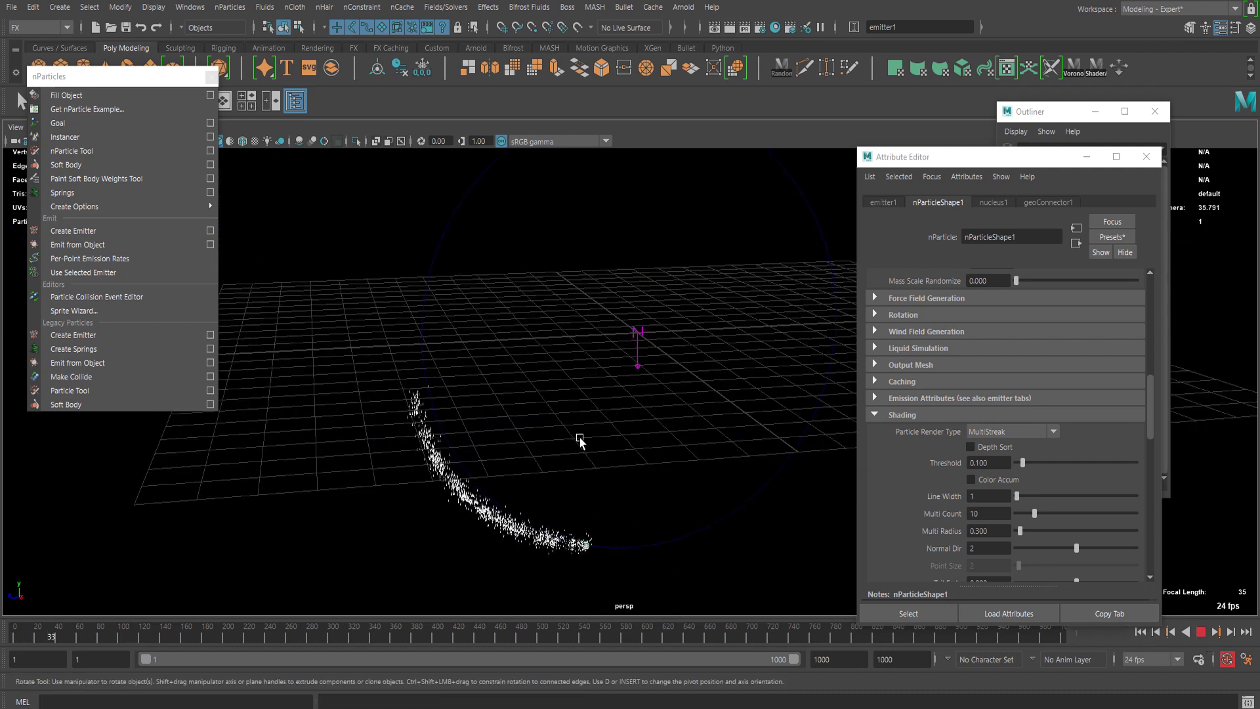
right_click_drag(579, 441, 728, 450, "alt")
middle_click_drag(729, 450, 654, 371, "alt")
scroll(746, 396, "down", 3)
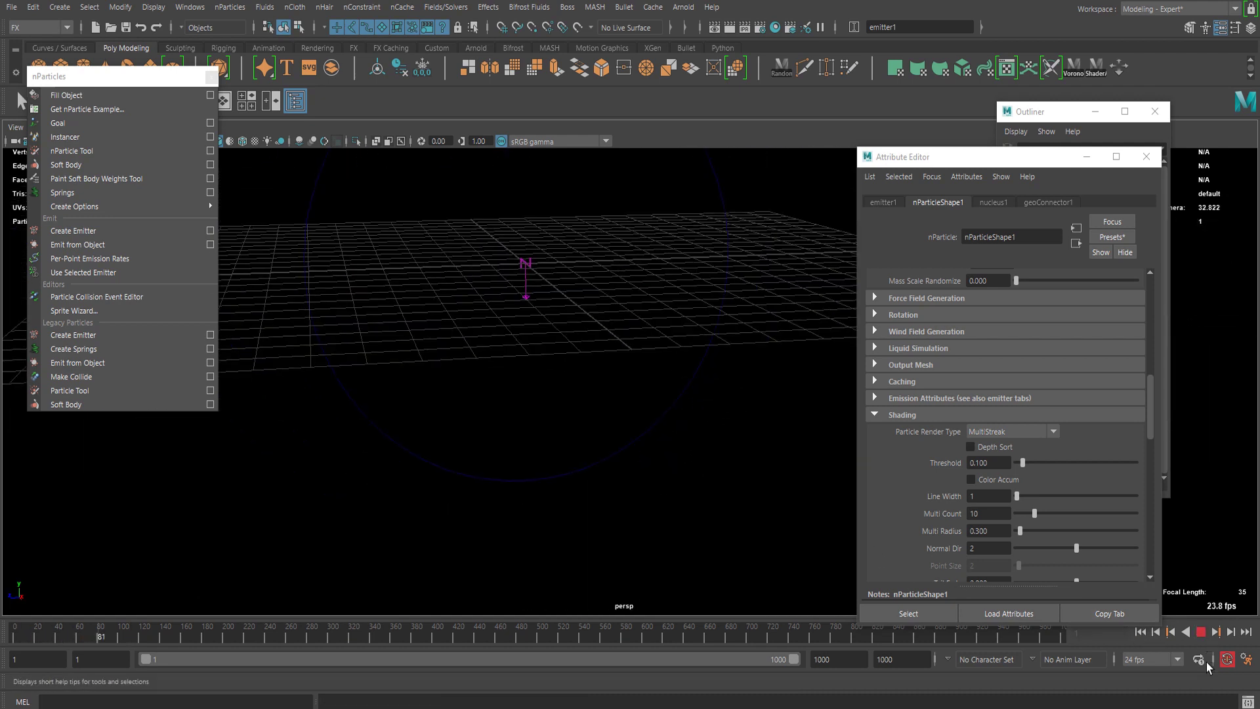
left_click(1200, 634)
- Set the streaks' multi count to 4 and multi radius to 0.333
left_click_drag(439, 433, 618, 405, "alt")
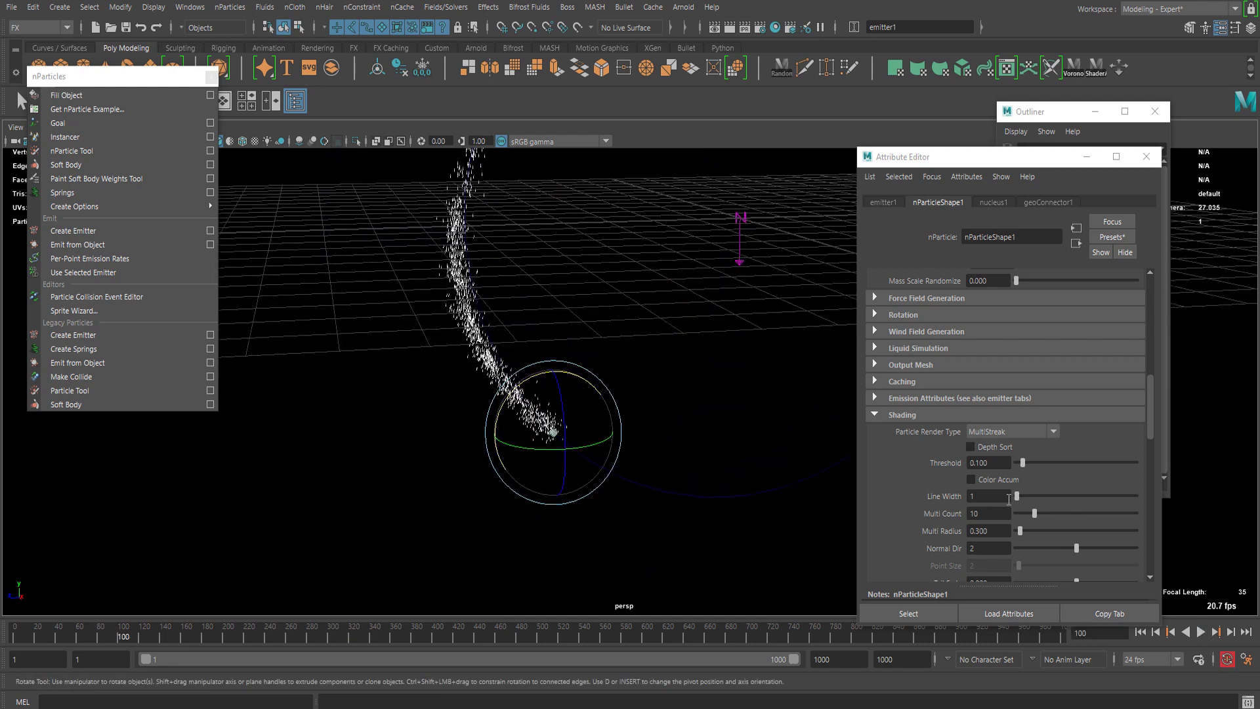
left_click_drag(1033, 512, 1029, 522)
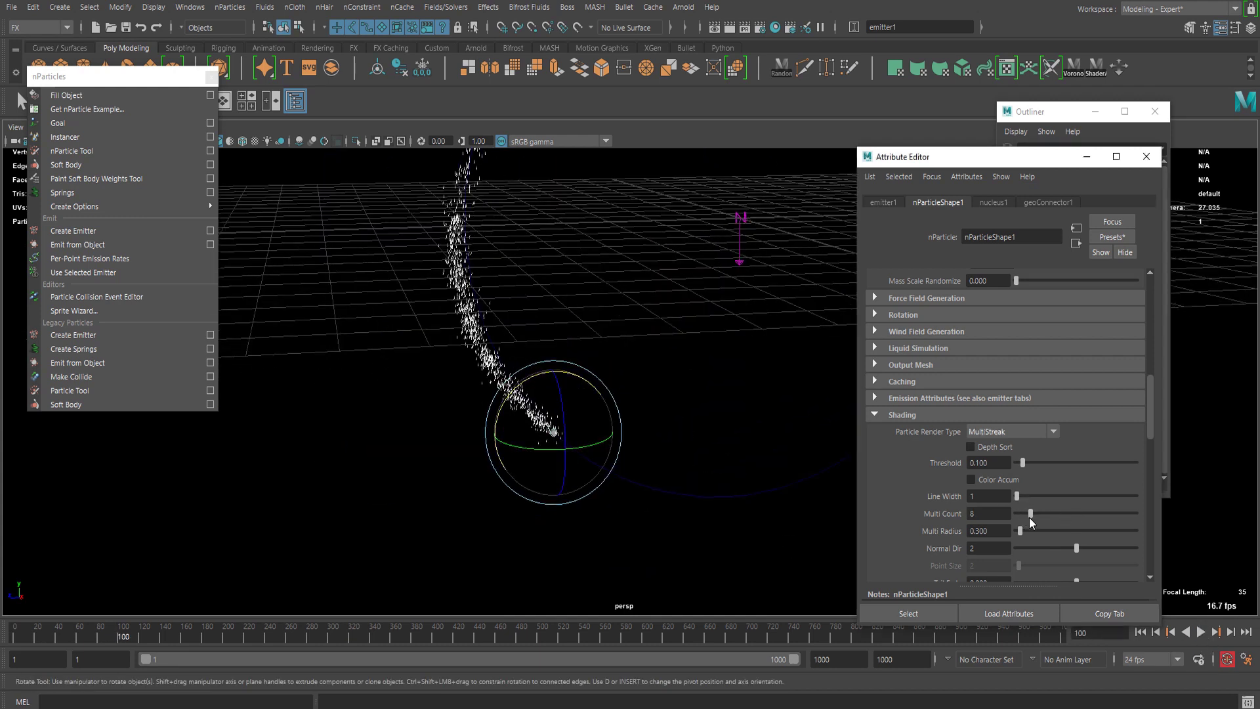
scroll(1024, 531, "down", 2)
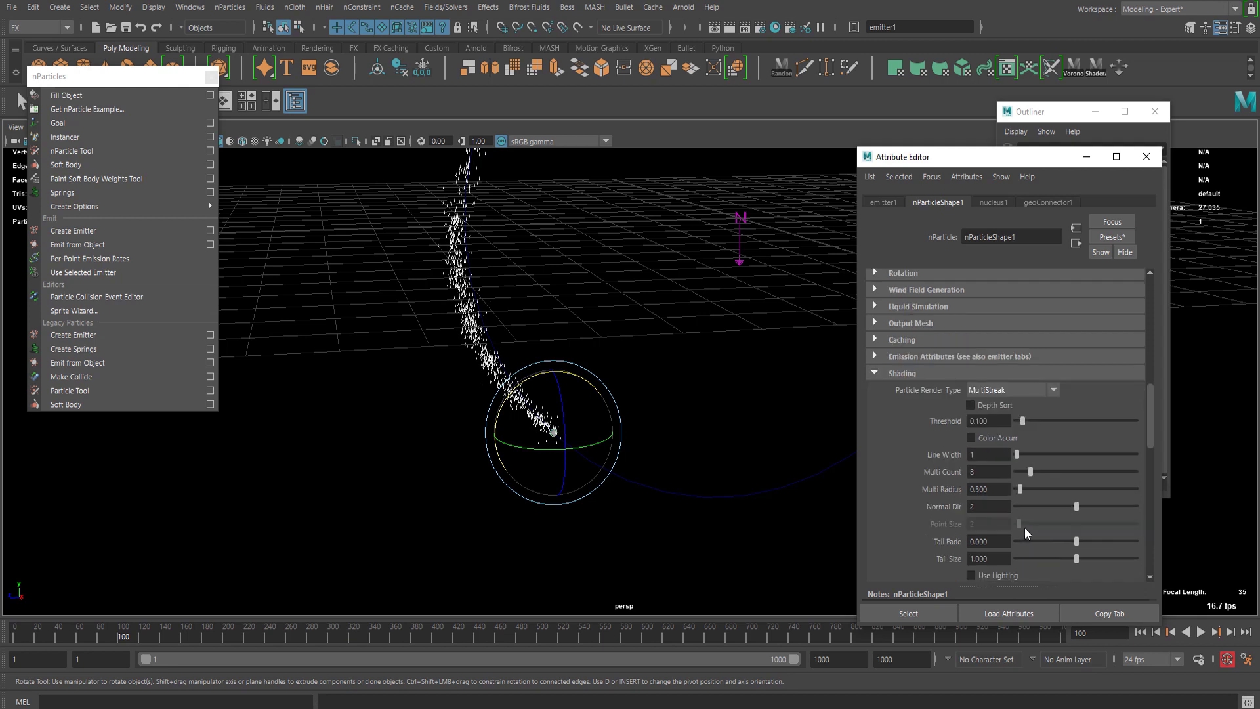
left_click_drag(1031, 477, 1021, 491)
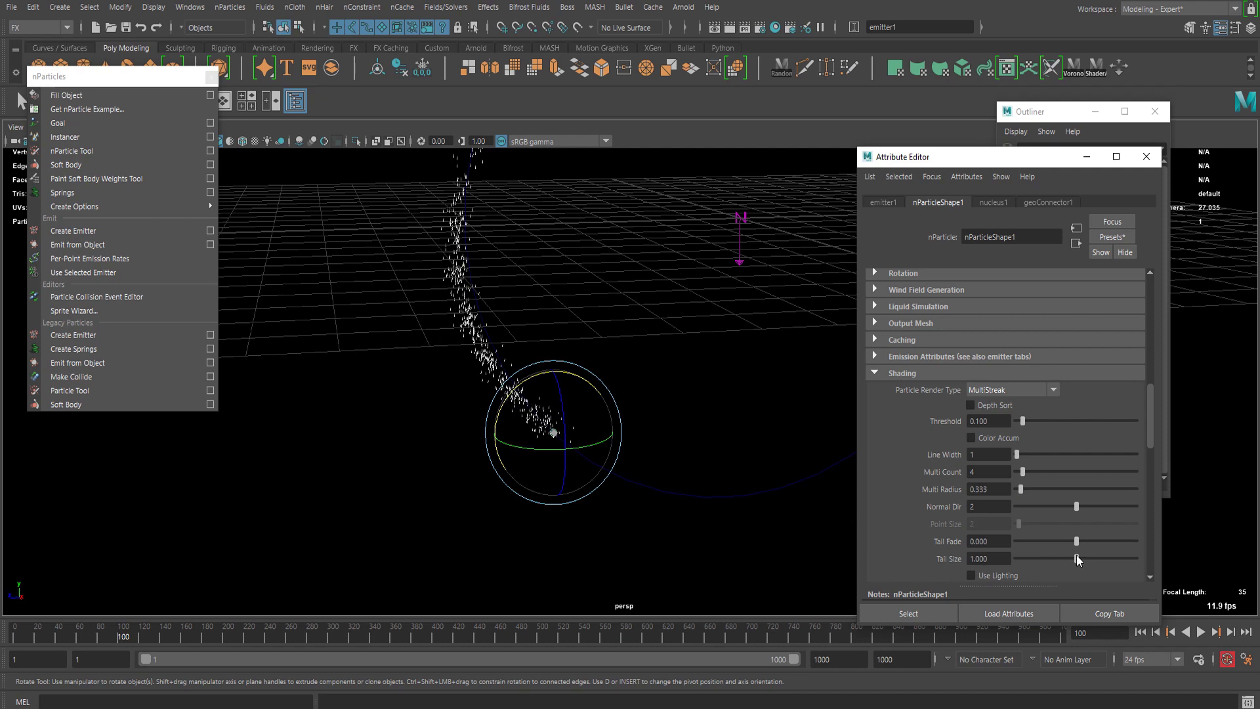
- Raise the streaks' tail size to 7.778 and replay the simulation from the first frame
scroll(1061, 553, "down", 1)
left_click_drag(1076, 517, 1080, 519)
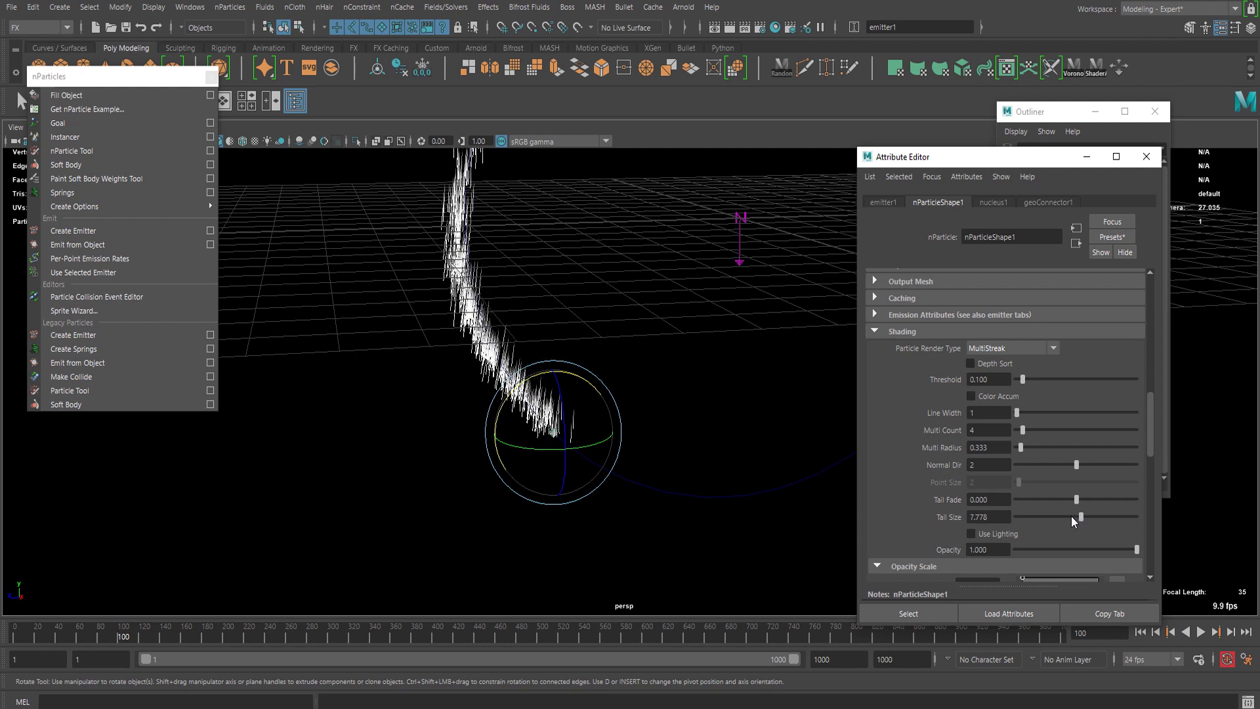
scroll(769, 377, "down", 4)
left_click(1140, 634)
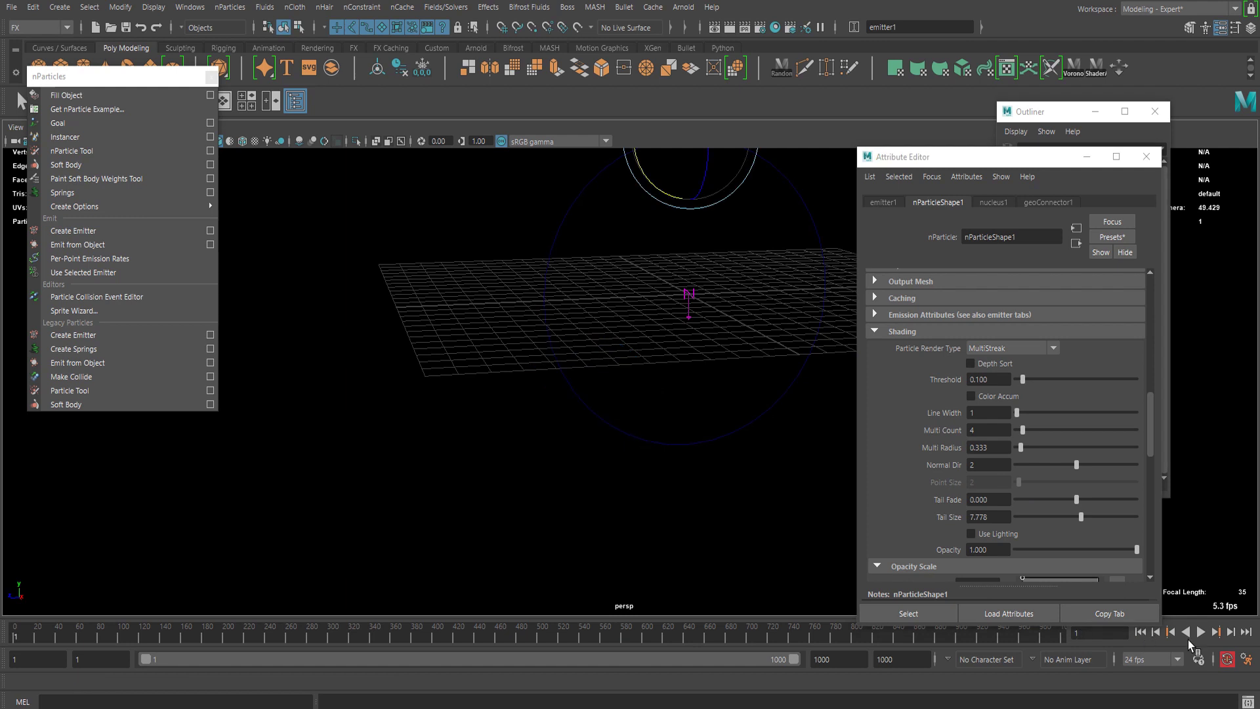
left_click(1199, 632)
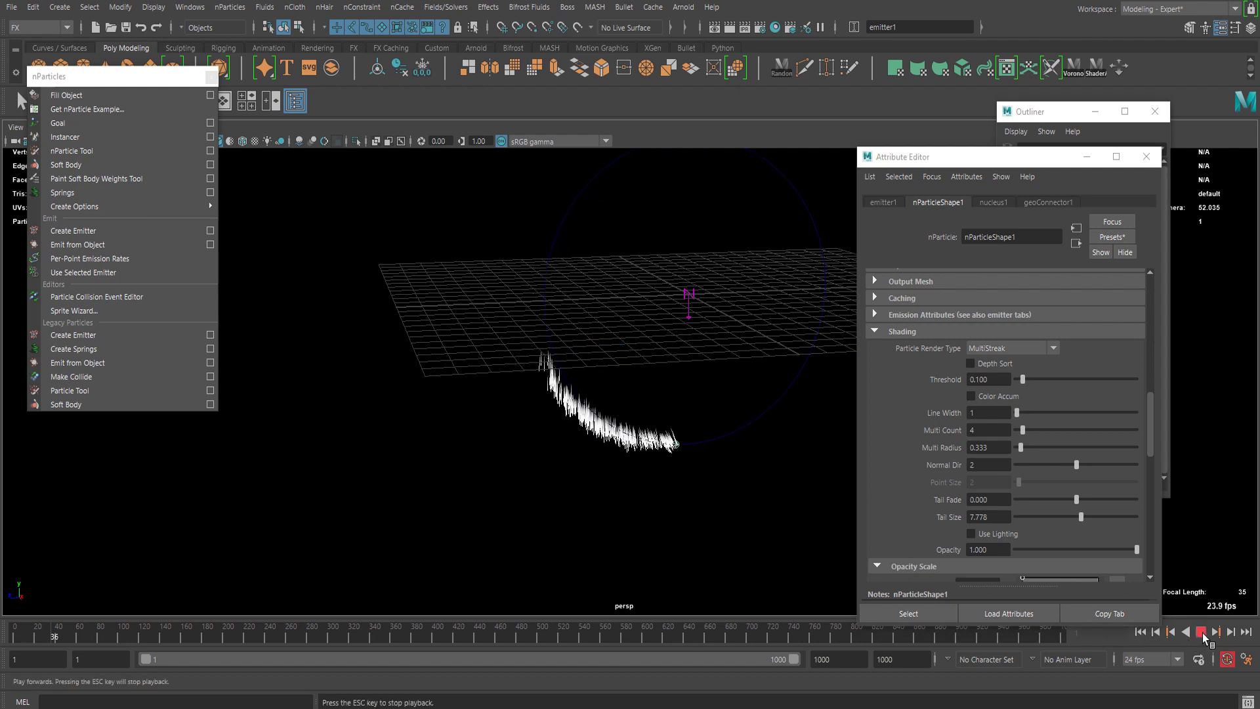
left_click(1201, 633)
scroll(559, 500, "up", 4)
left_click_drag(559, 504, 554, 486, "alt")
- Set the streaks' tail size to 6.667 in the nParticle shading settings
left_click(886, 202)
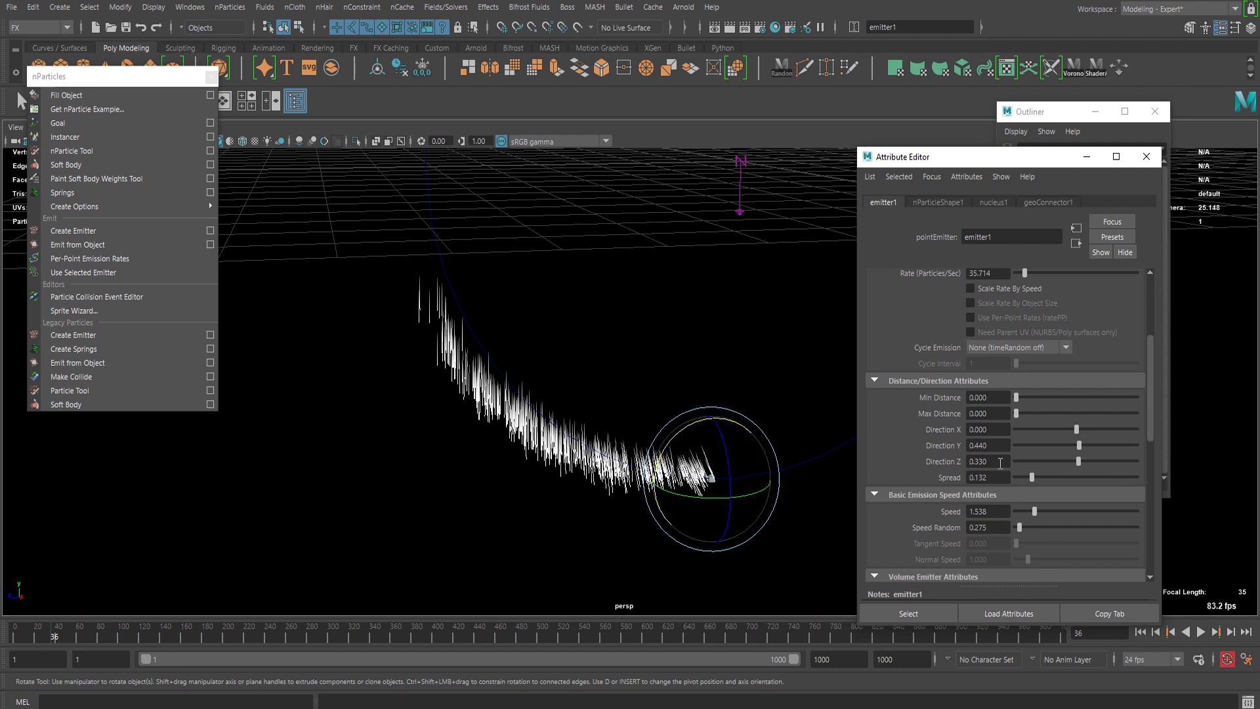
left_click(939, 202)
scroll(1027, 486, "down", 1)
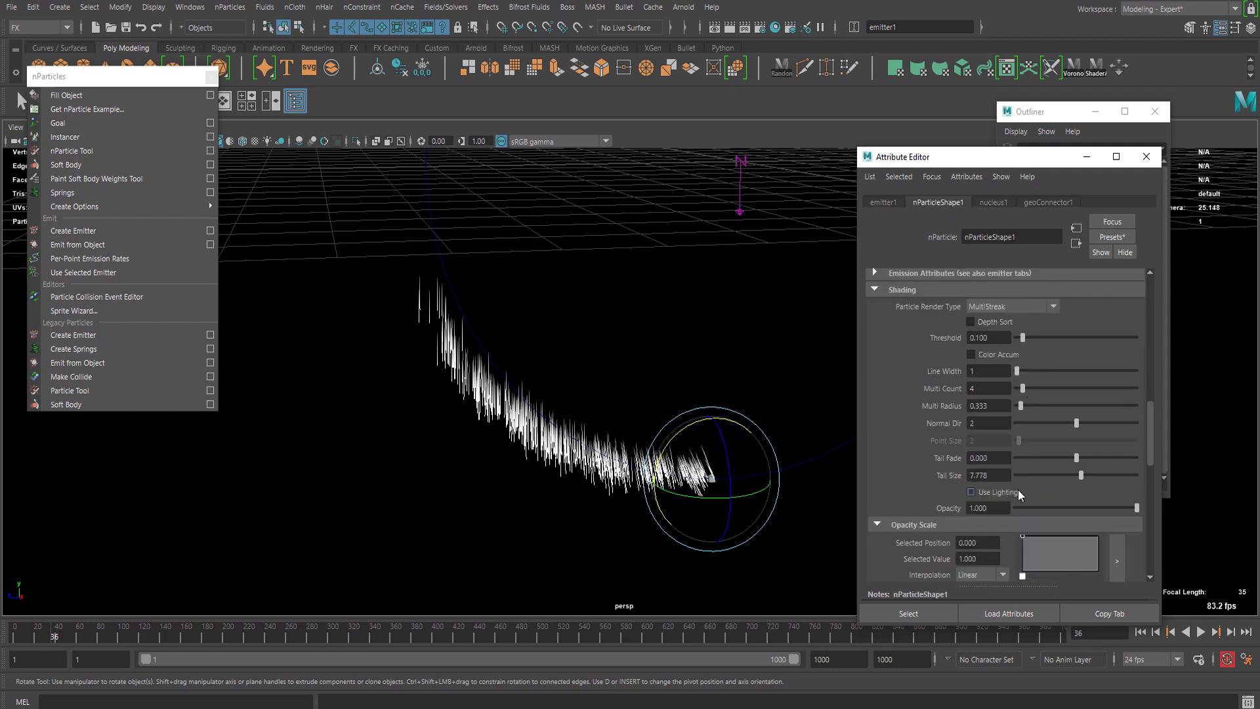
left_click_drag(1078, 475, 1080, 475)
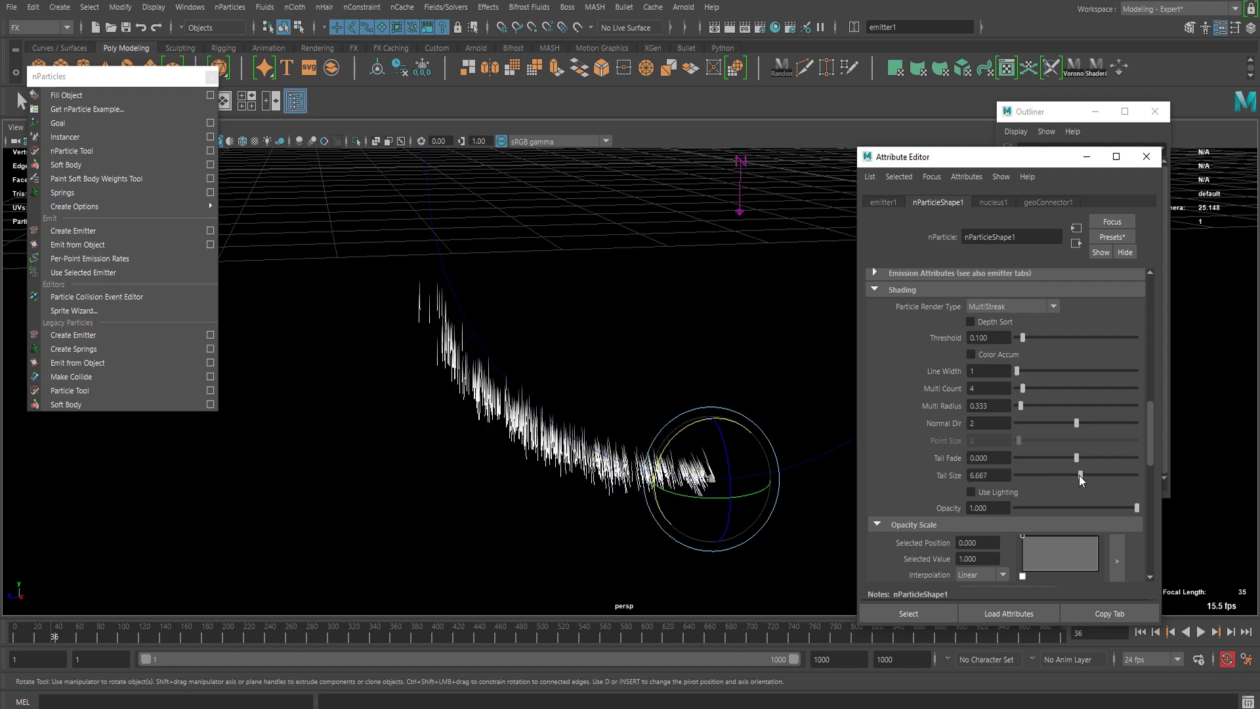
- Set the emitter's direction Z to 0 and replay the simulation from the first frame
left_click(884, 205)
scroll(1025, 479, "down", 1)
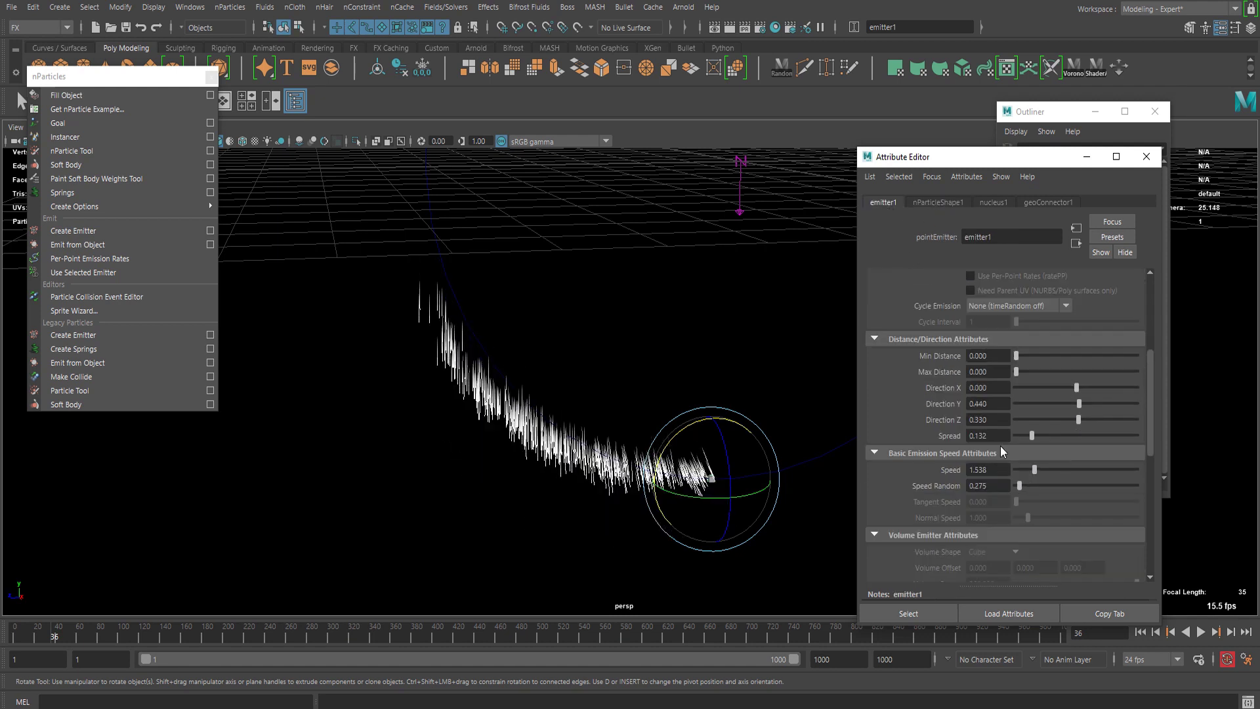
type("0")
key("Return")
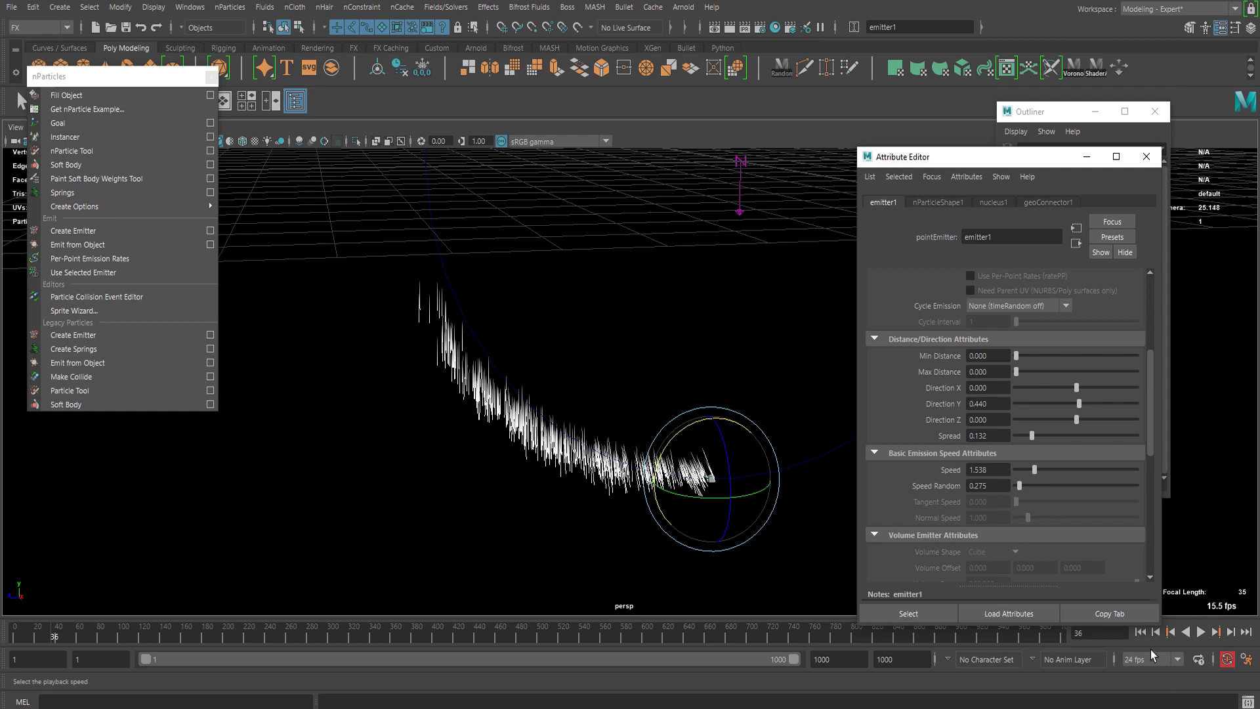
left_click(1141, 633)
scroll(503, 361, "down", 3)
middle_click_drag(503, 360, 452, 407, "alt")
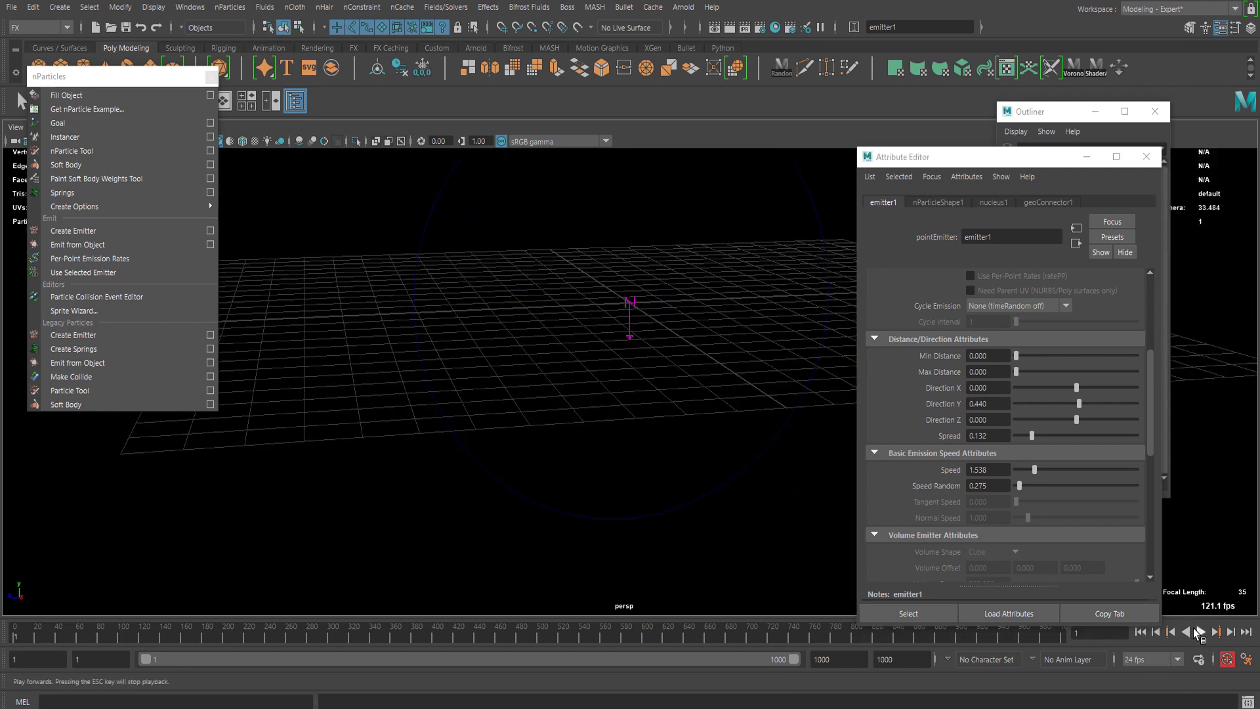
left_click(1201, 633)
middle_click_drag(486, 466, 444, 590, "alt")
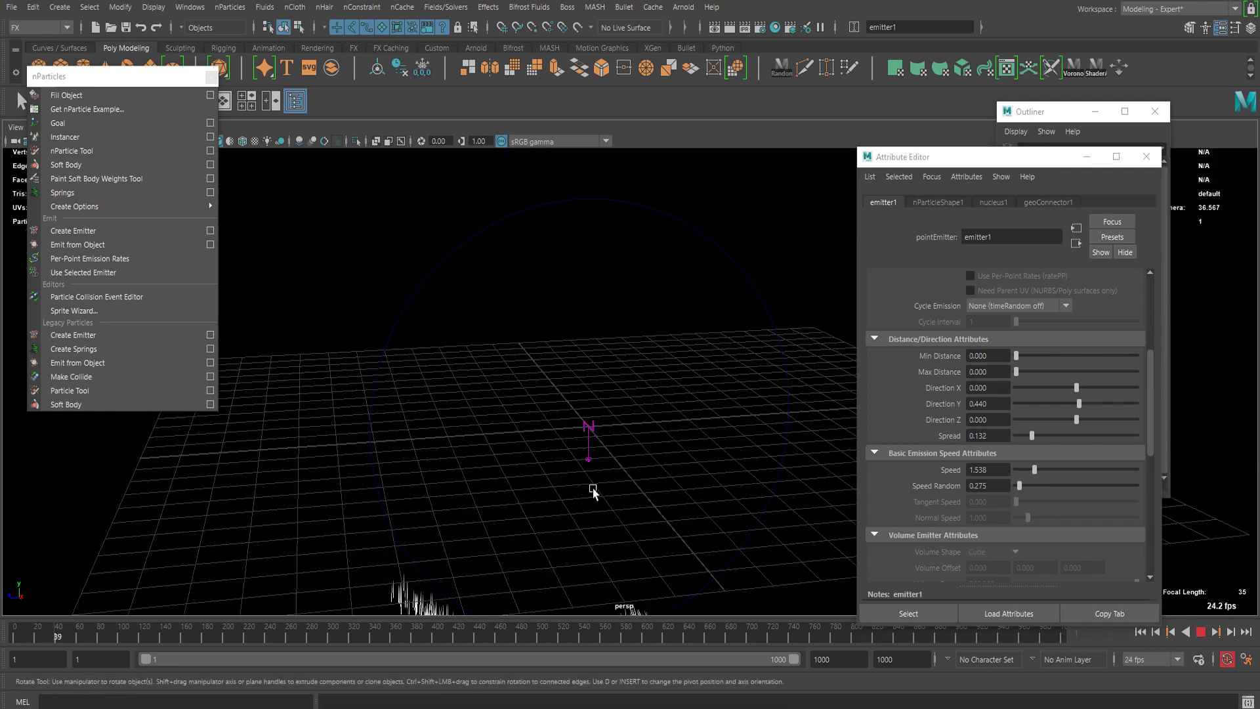
scroll(604, 491, "up", 1)
middle_click_drag(609, 491, 569, 362, "alt")
left_click_drag(593, 366, 647, 450, "alt")
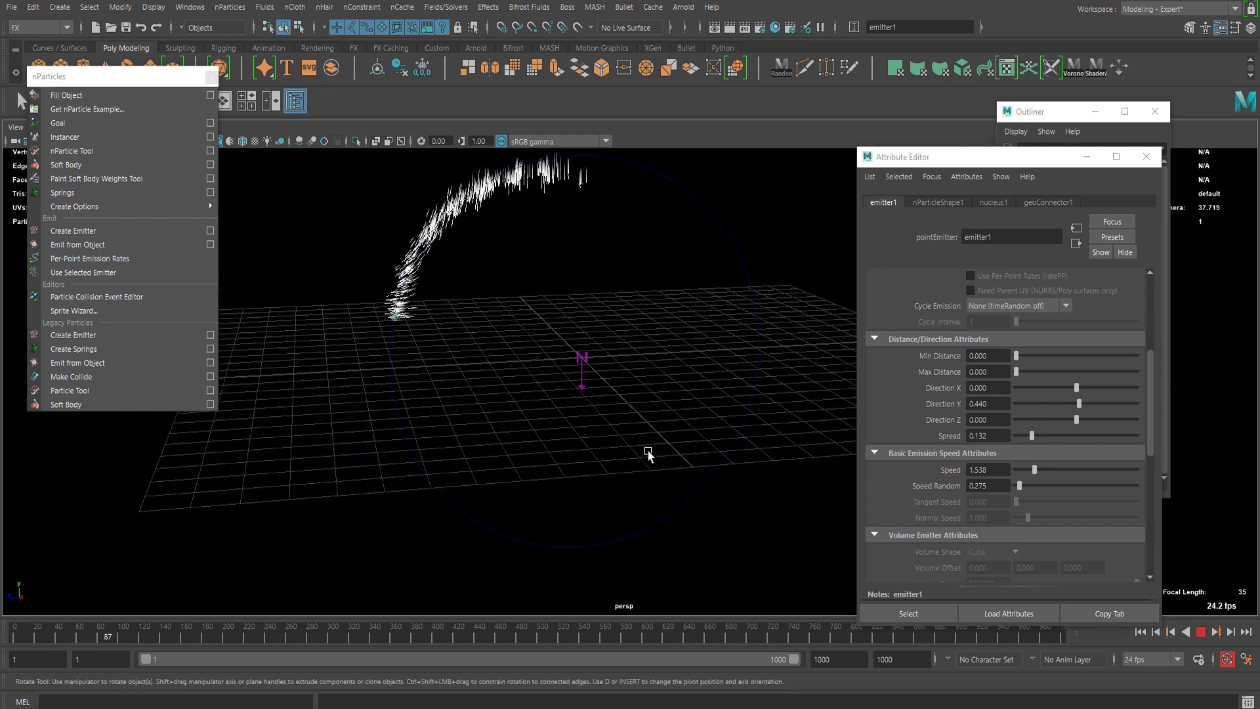
- Set the emitter's direction Y to 0 and replay the simulation from the first frame
left_click(1201, 632)
key("e")
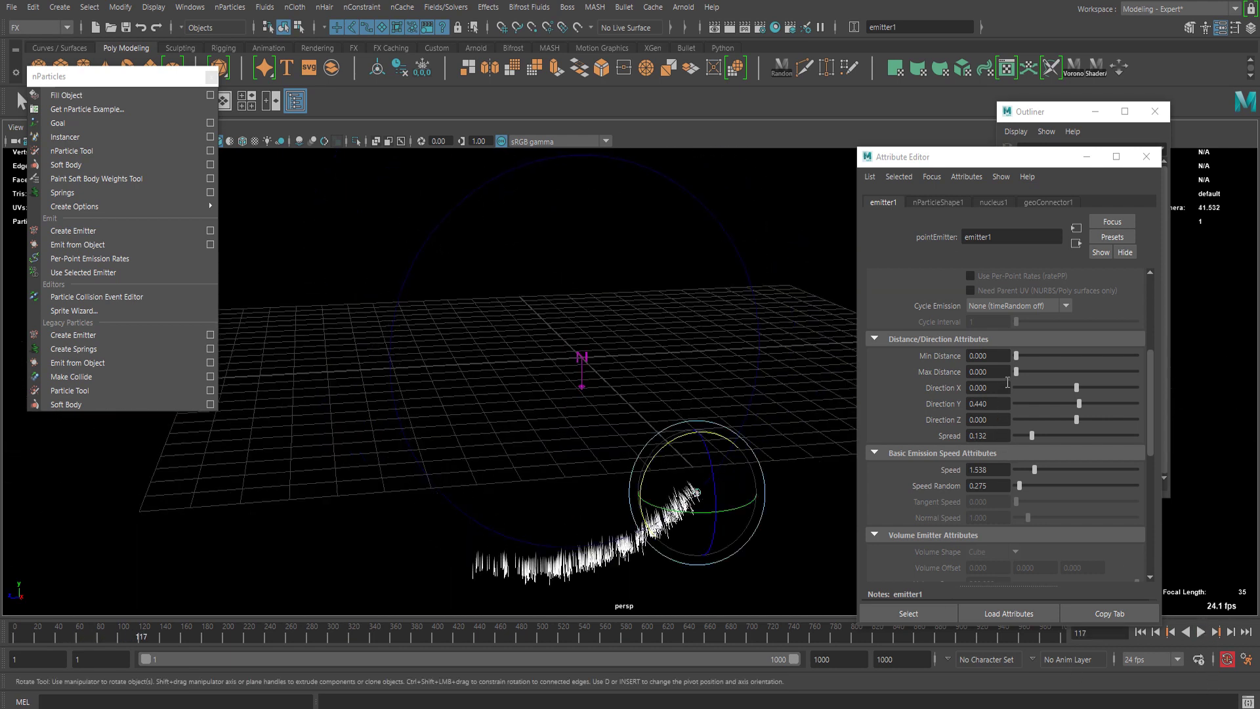
left_click(988, 404)
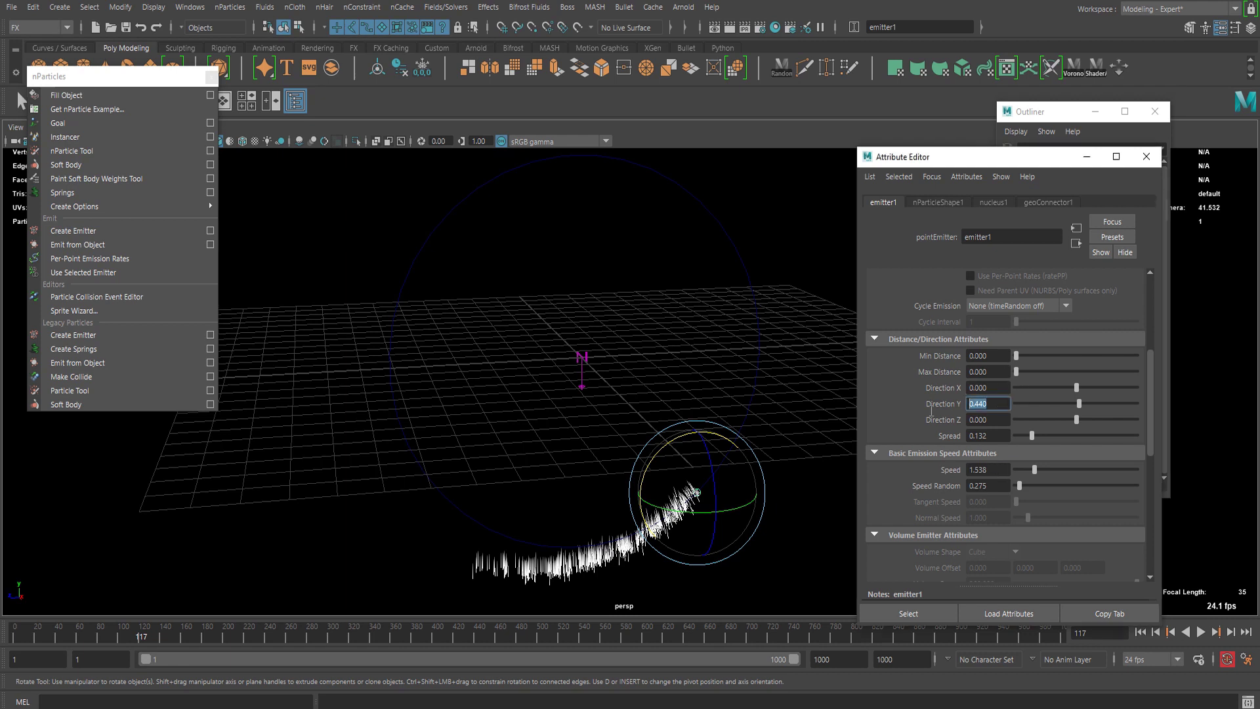
type("0")
key("Return")
left_click(1201, 631)
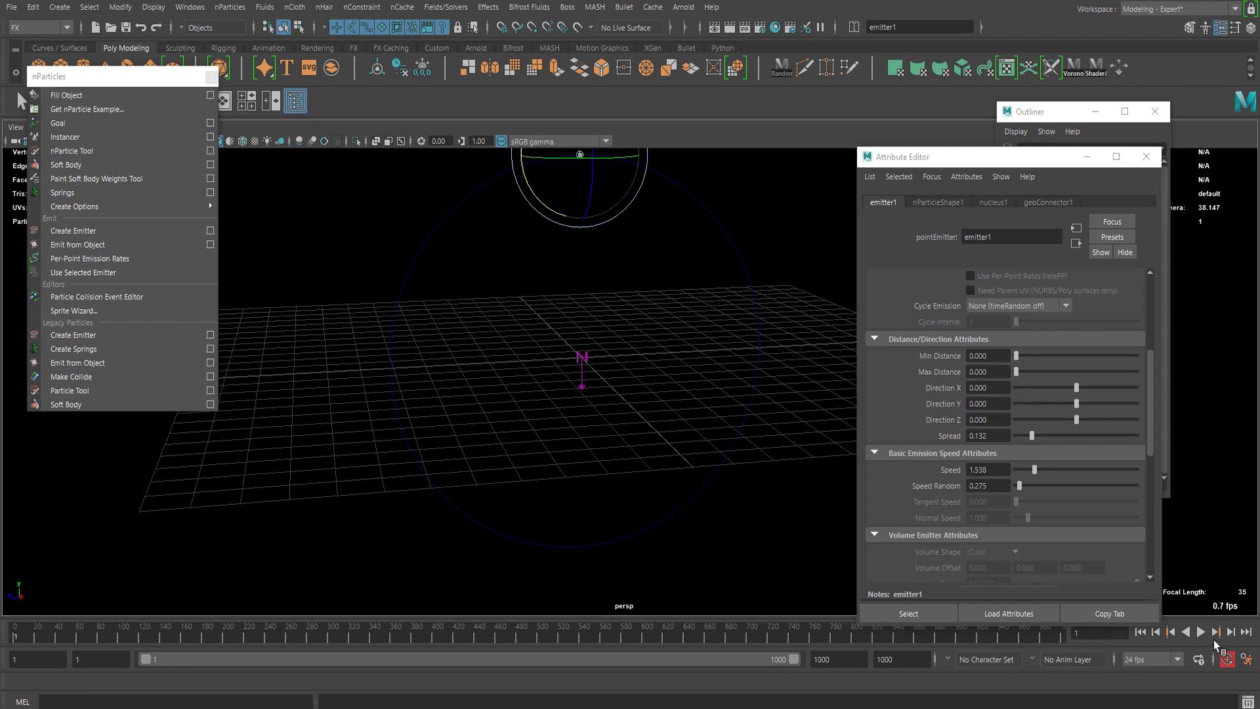
left_click(1200, 631)
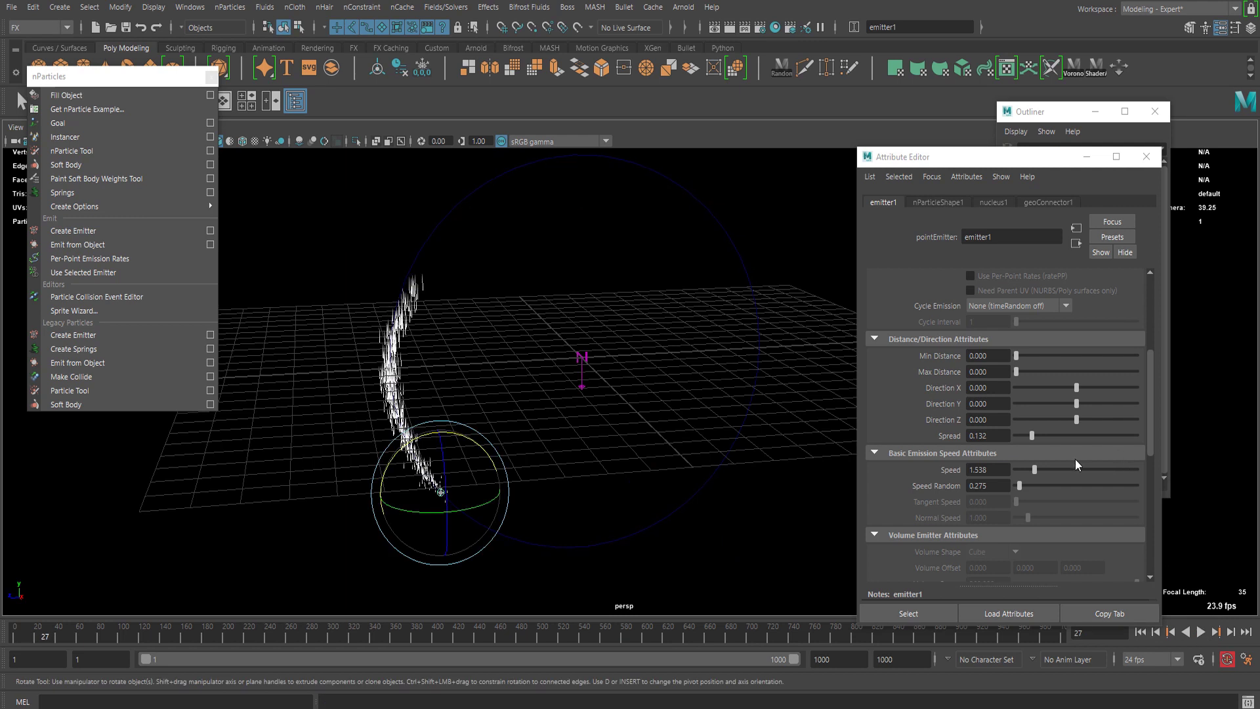
- Change the emitter type to Surface in the basic emitter attributes
scroll(1005, 476, "down", 3)
scroll(1005, 475, "up", 6)
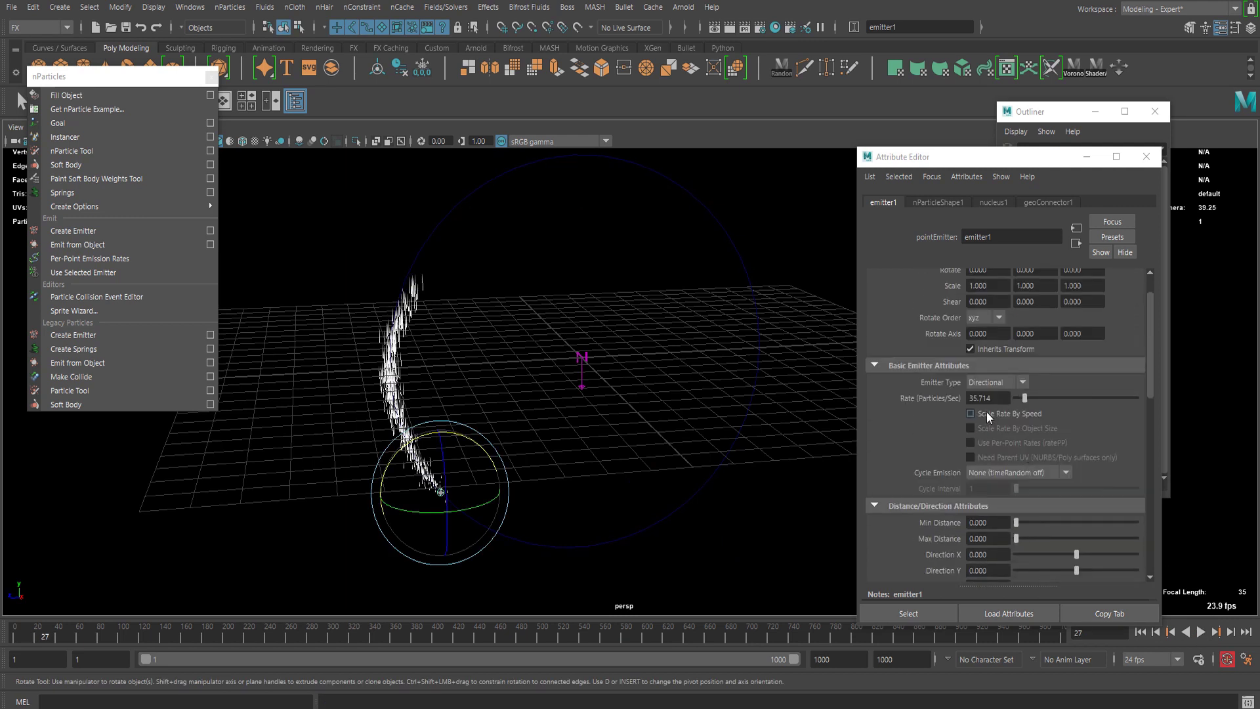
scroll(1030, 421, "down", 1)
left_click(889, 366)
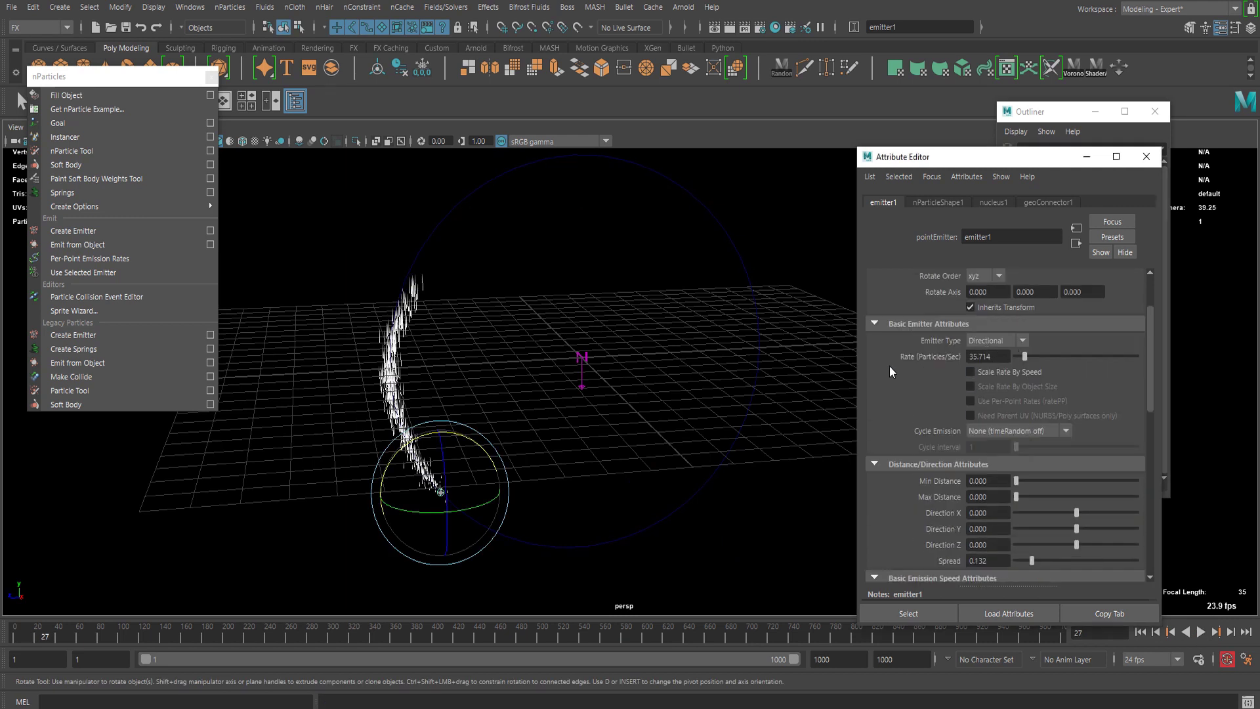
scroll(995, 479, "down", 3)
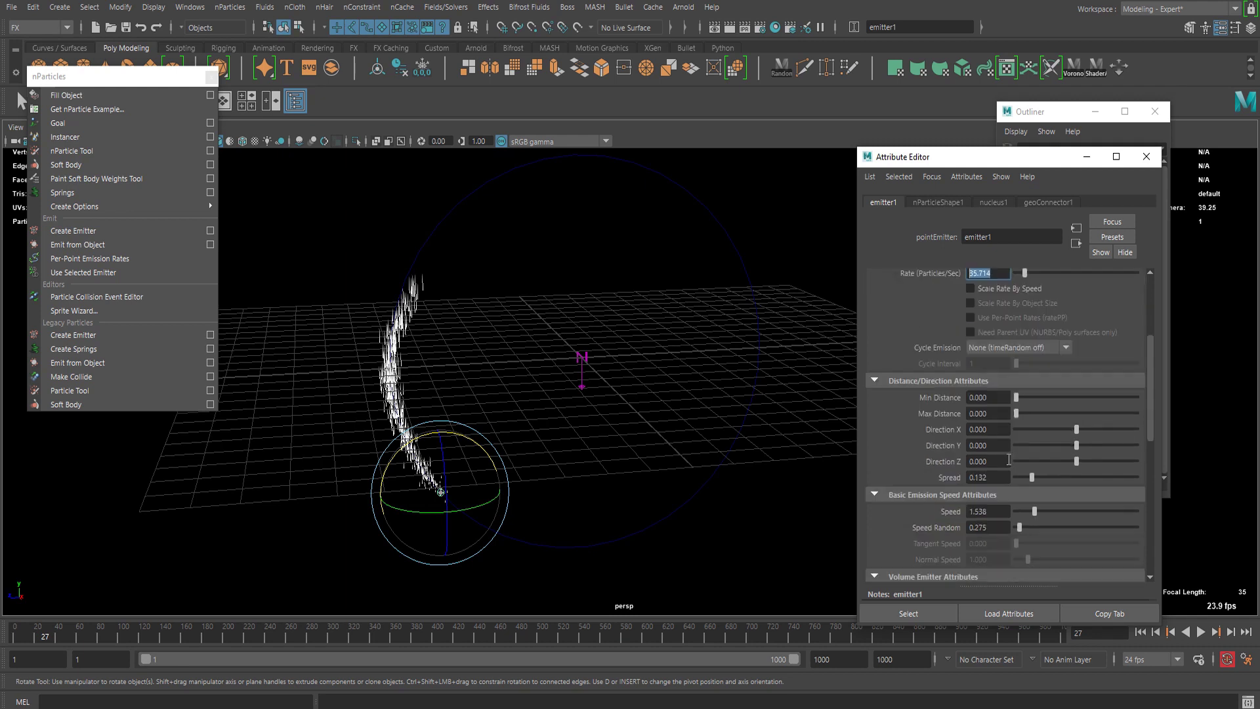
scroll(984, 420, "up", 3)
left_click(996, 340)
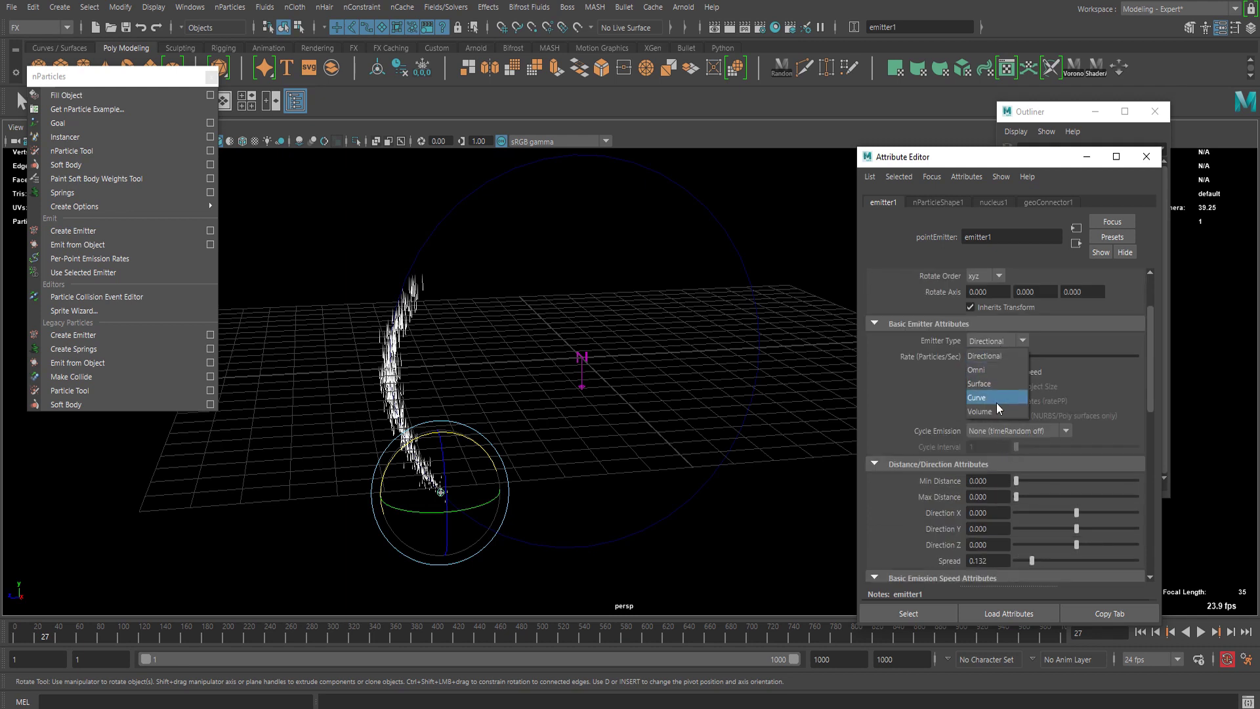
left_click(998, 386)
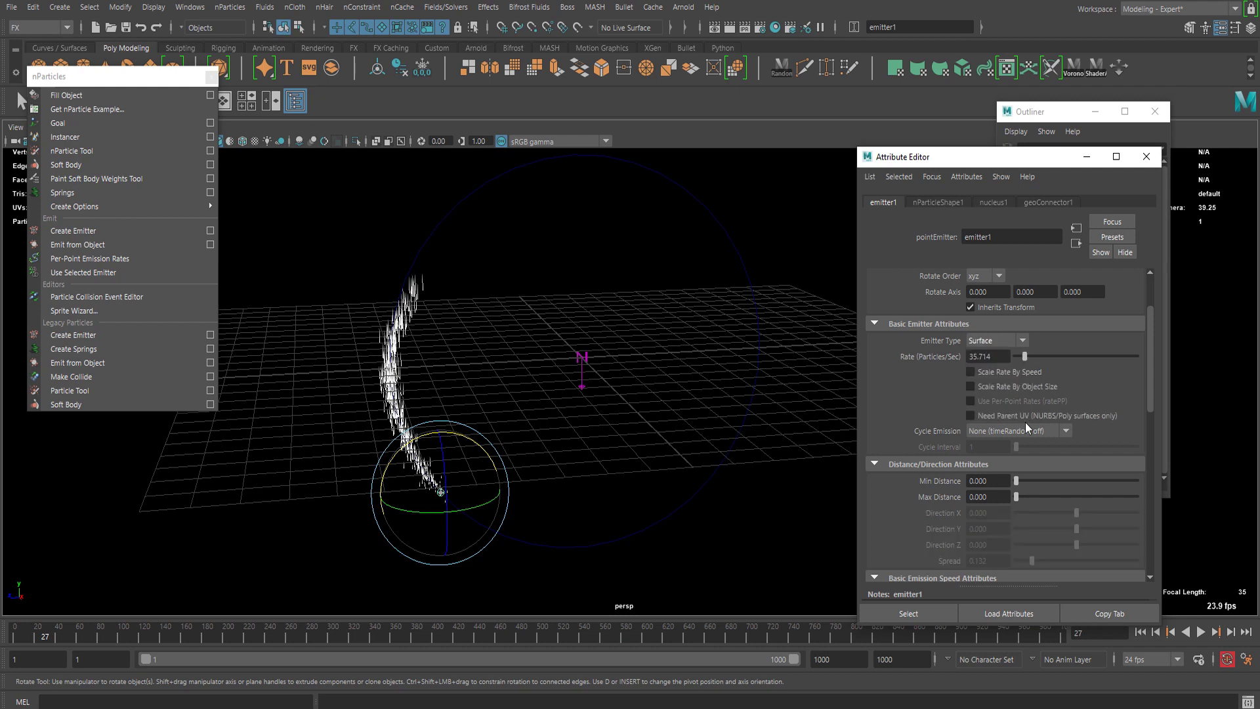
- Raise the surface emitter's tangent speed to 3.846 and replay the simulation from the first frame
left_click(1141, 632)
scroll(1012, 428, "down", 3)
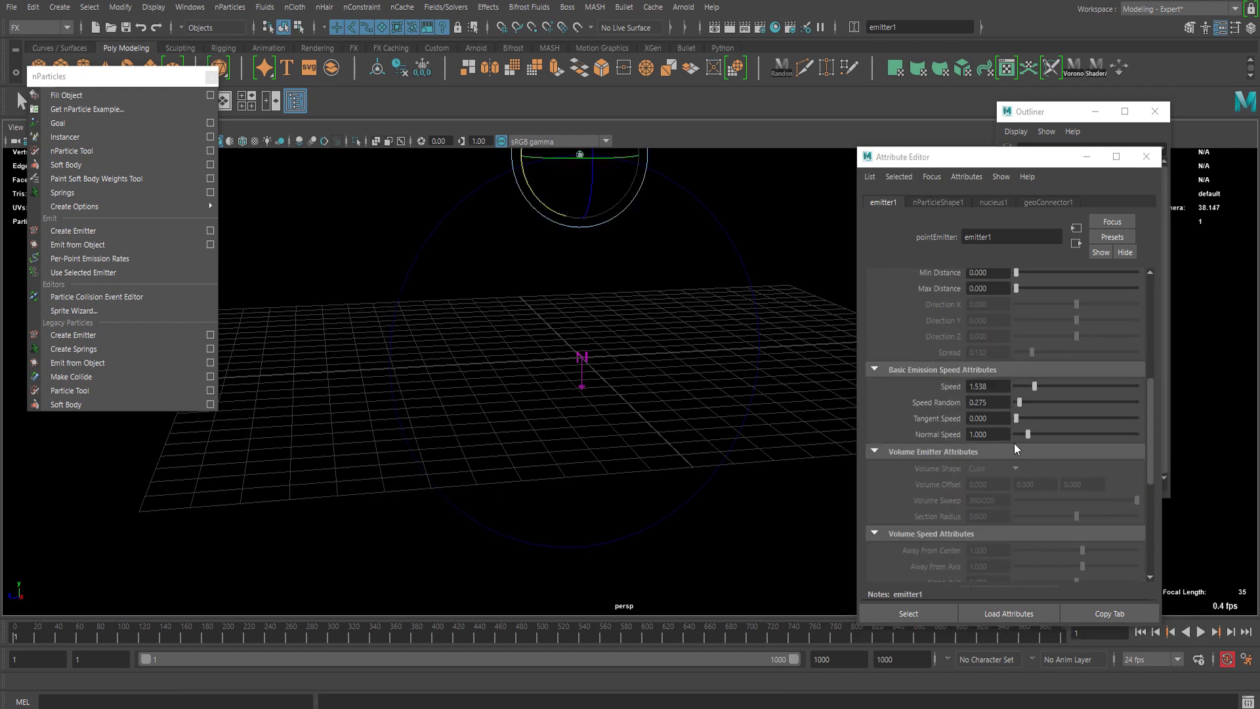
left_click_drag(1016, 418, 1060, 422)
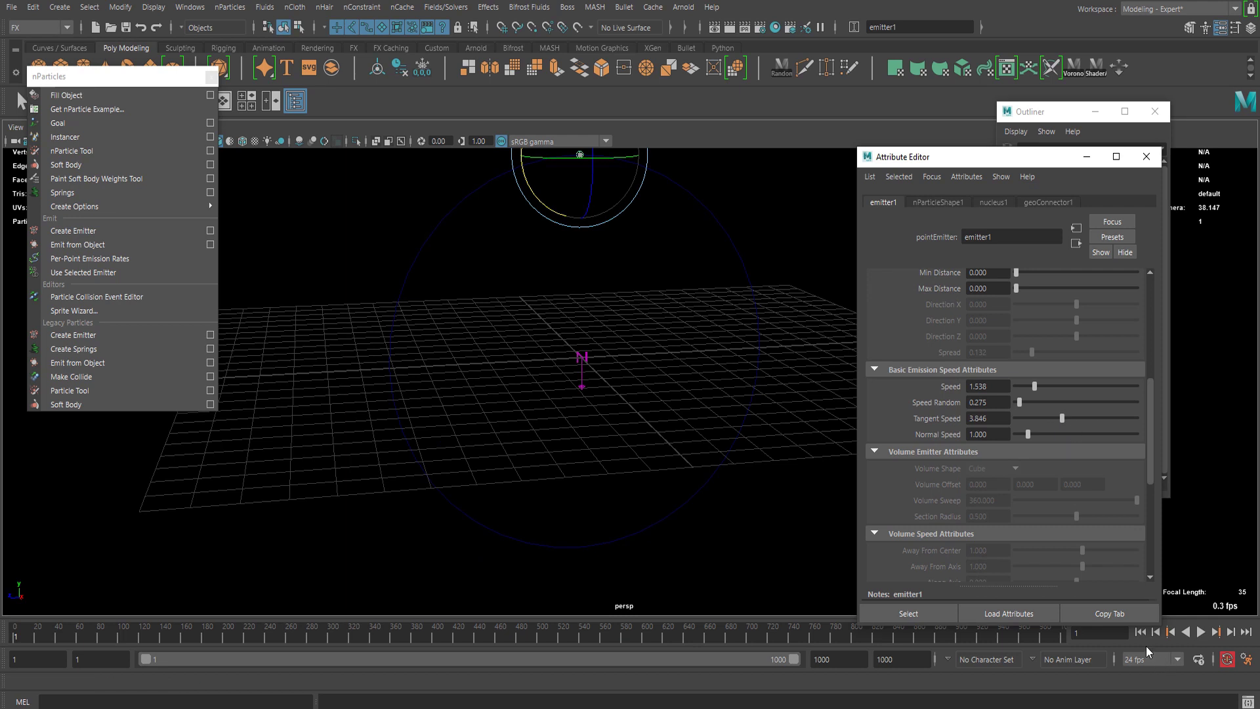
left_click(1200, 631)
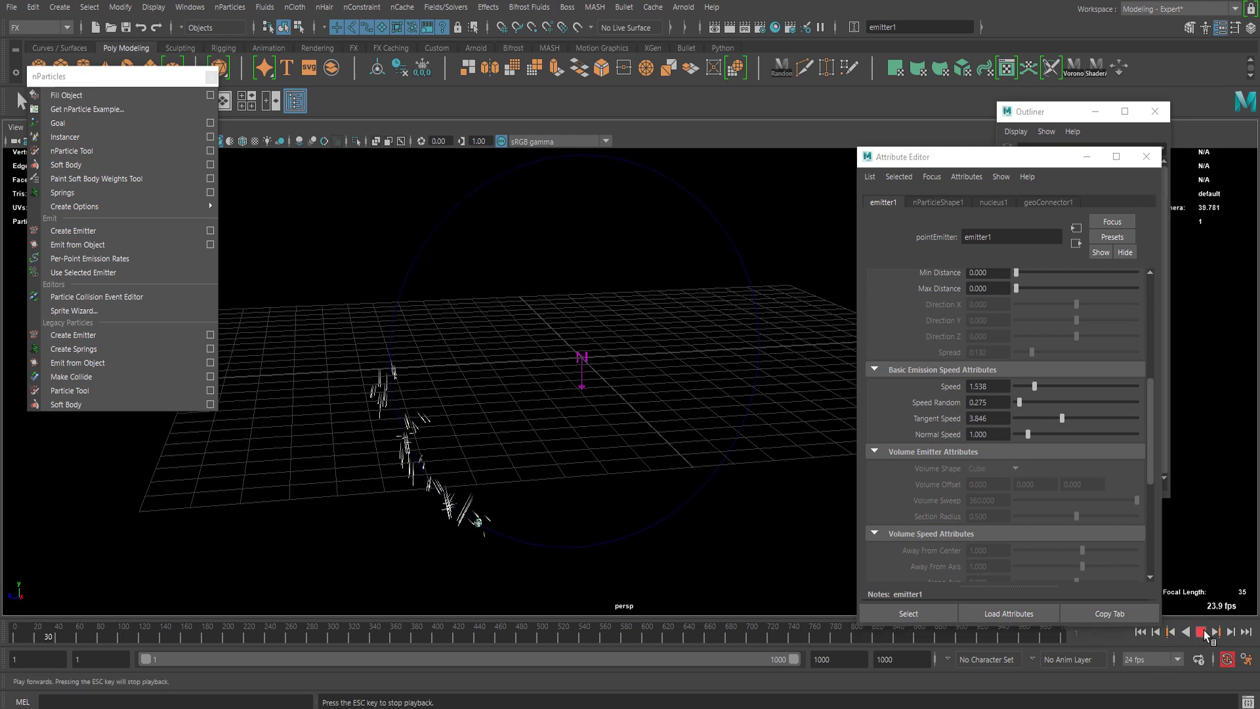
left_click(1200, 631)
left_click(1141, 632)
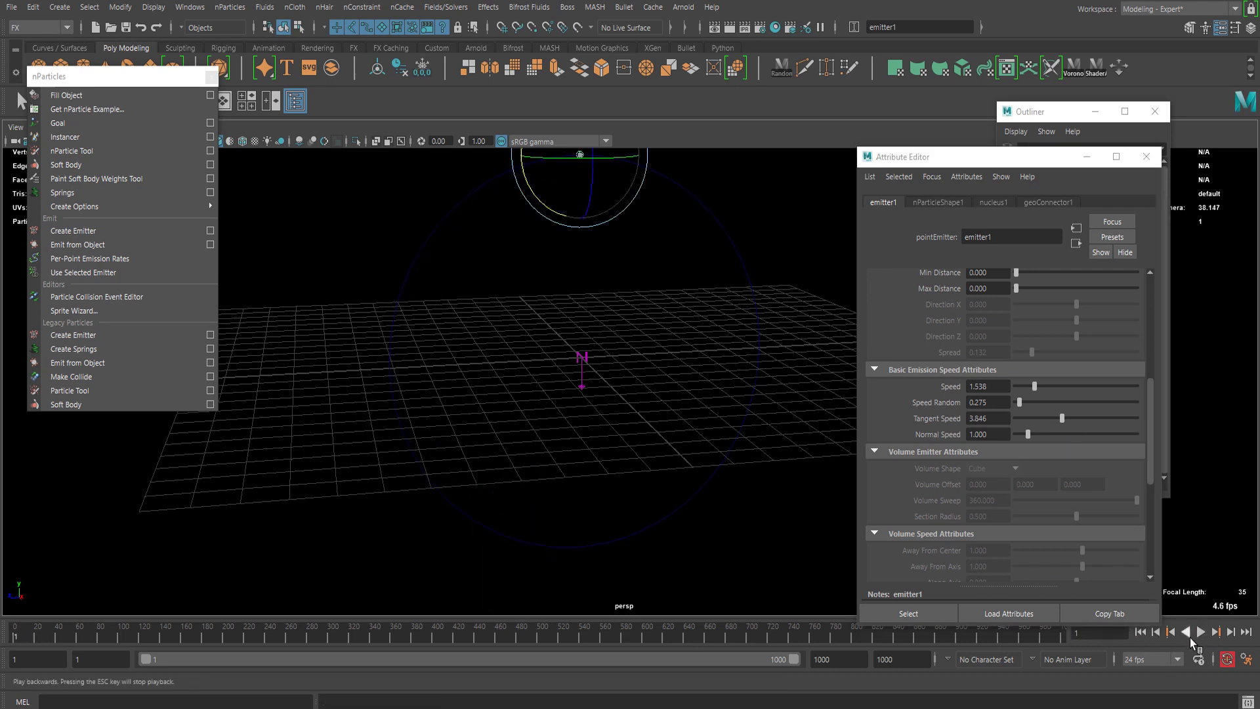
left_click(1200, 633)
left_click(1201, 634)
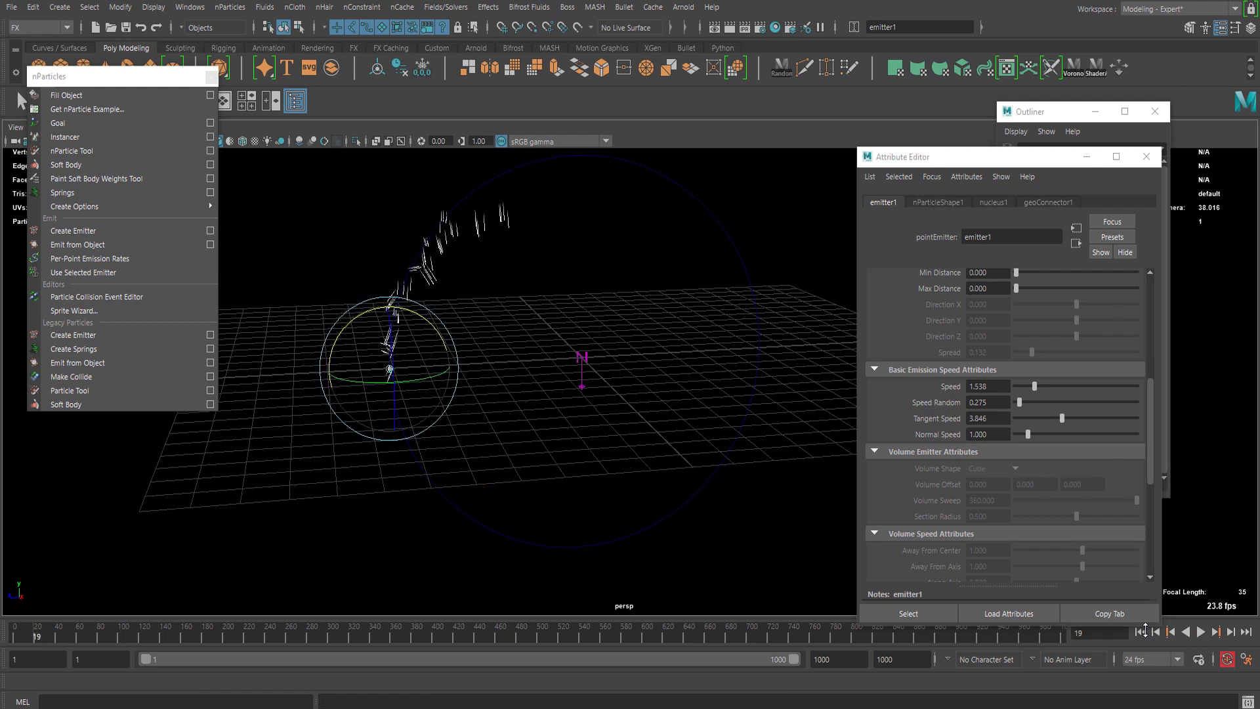
left_click(1141, 632)
- Delete the faces around the emitter cube so that only two opposite faces are left
right_click_drag(426, 266, 495, 377, "alt")
middle_click_drag(495, 376, 551, 591, "alt")
left_click_drag(488, 275, 594, 344, "alt")
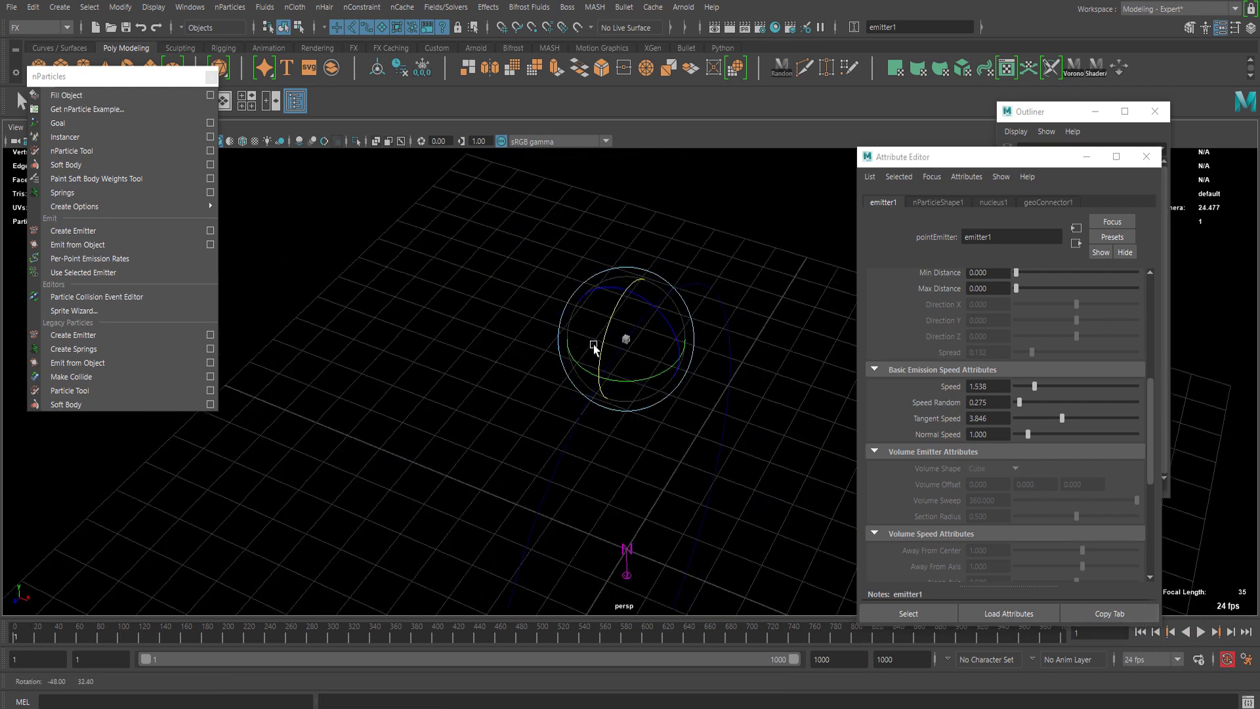
right_click_drag(593, 344, 680, 408, "alt")
middle_click_drag(615, 351, 593, 408, "alt")
right_click_drag(593, 407, 676, 407, "alt")
key("q")
left_click(576, 286)
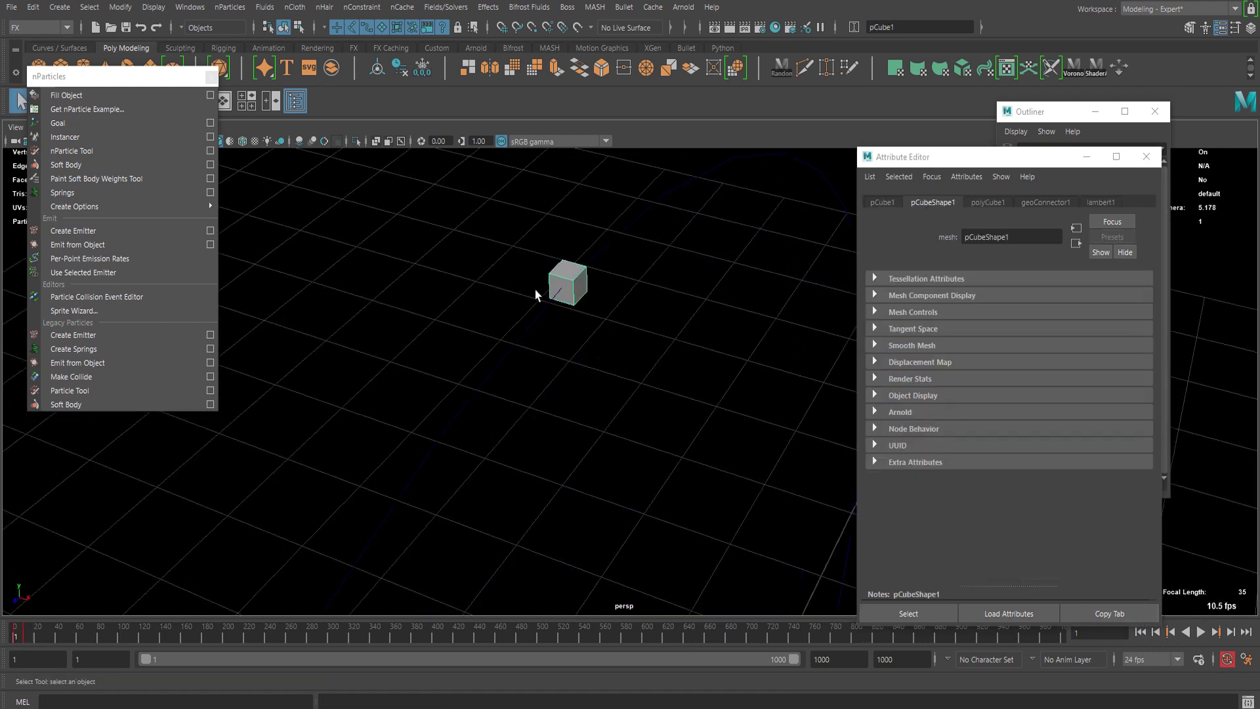
middle_click_drag(535, 290, 585, 323, "alt")
right_click_drag(585, 292, 587, 323)
scroll(589, 322, "up", 3)
left_click(571, 283)
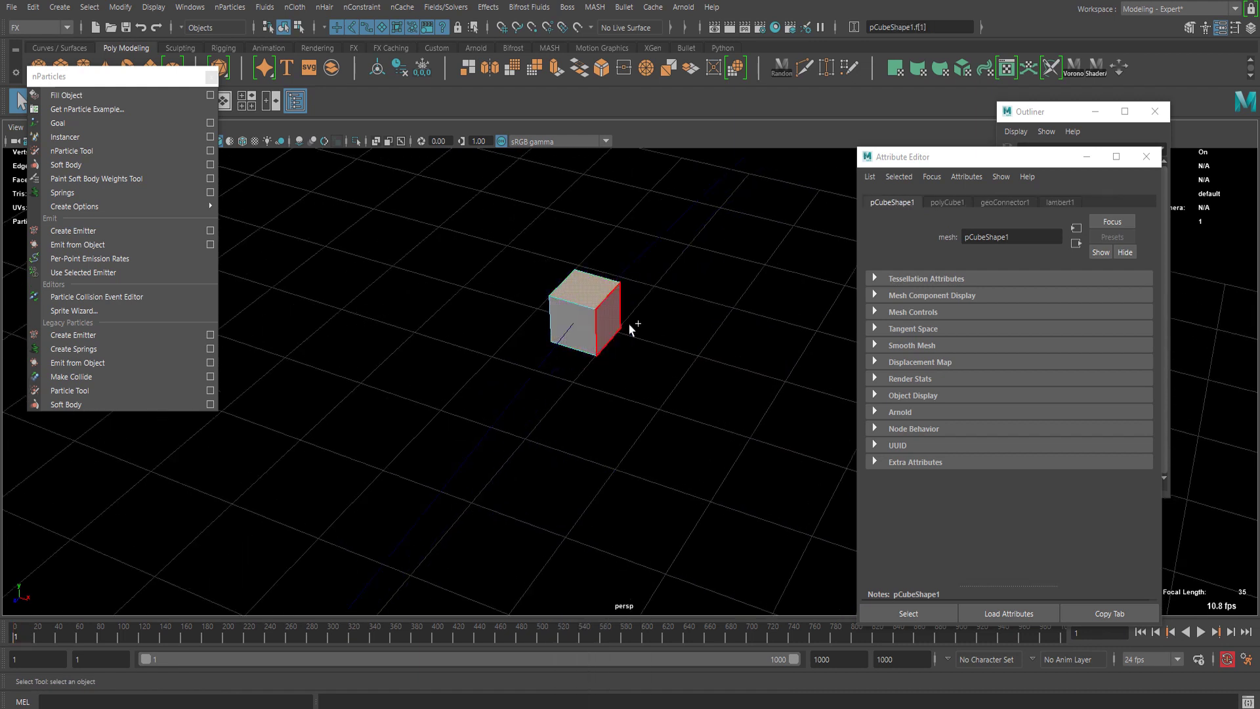
double_click(609, 328, "shift")
key("Delete")
- Delete the nearer of the cube's two remaining faces and clear the selection
left_click(573, 330)
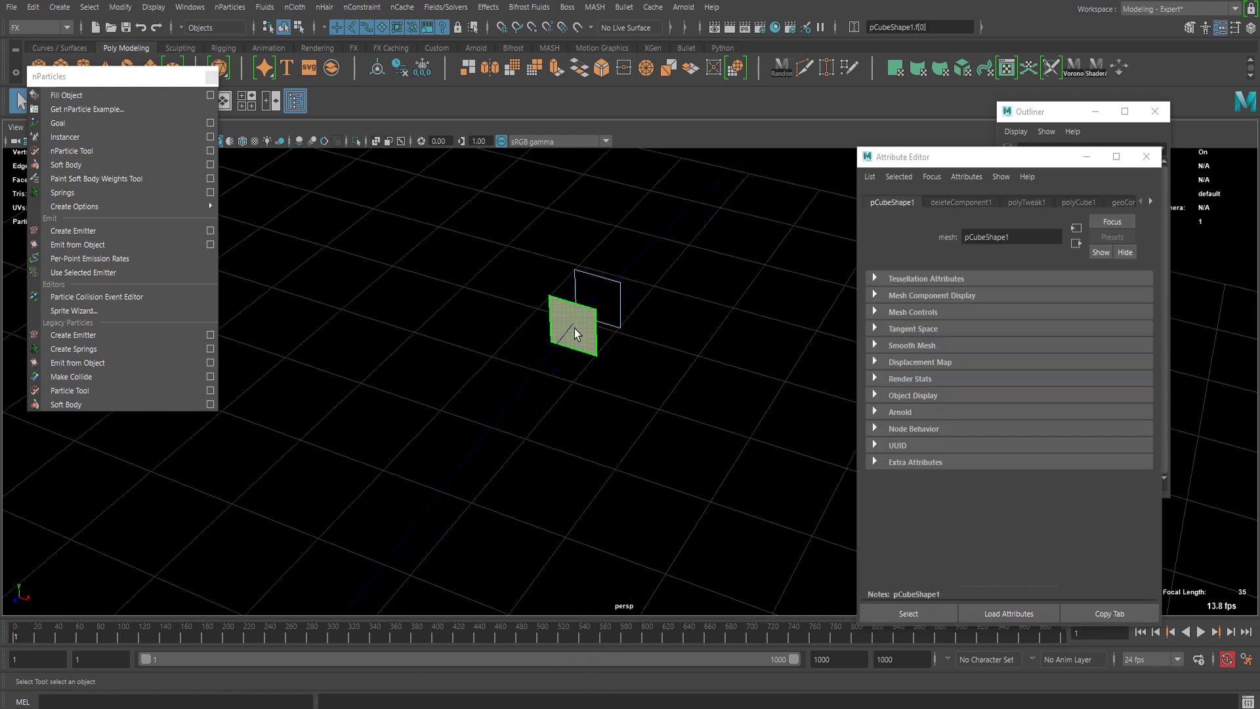
key("Delete")
left_click(597, 303)
left_click(643, 382)
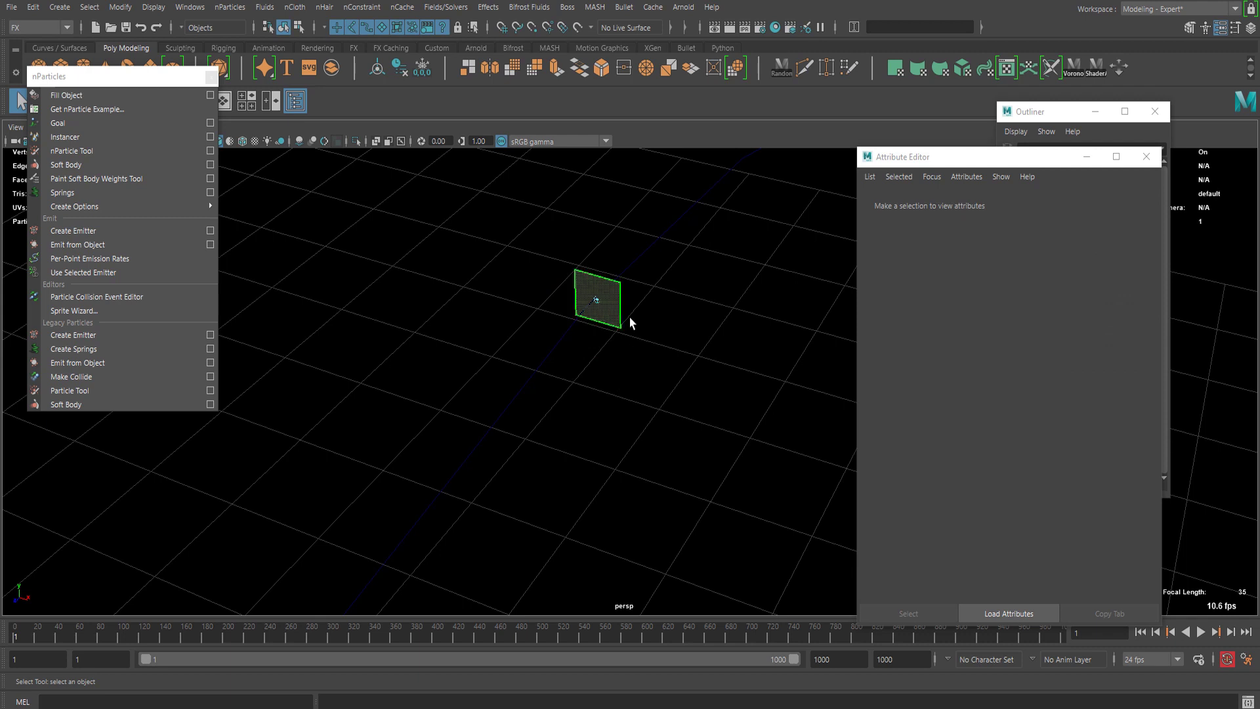
- Return to object mode and select the remaining single-face pCube1 mesh on the circle
left_click(609, 311)
left_click_drag(609, 315, 564, 329, "alt")
key("f")
key("w")
scroll(620, 394, "down", 5)
left_click_drag(615, 446, 551, 377, "alt")
key("e")
right_click_drag(582, 384, 647, 270)
left_click(666, 233)
scroll(592, 404, "down", 3)
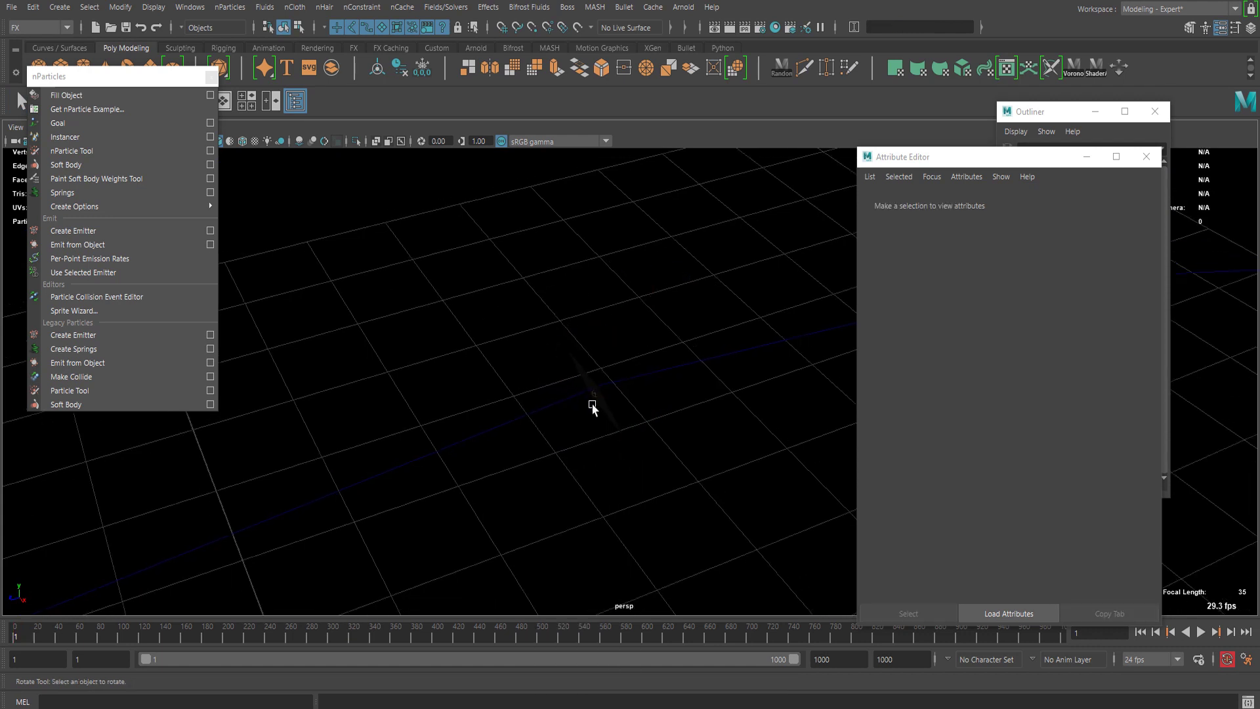
left_click(585, 386)
left_click_drag(700, 418, 540, 374, "alt")
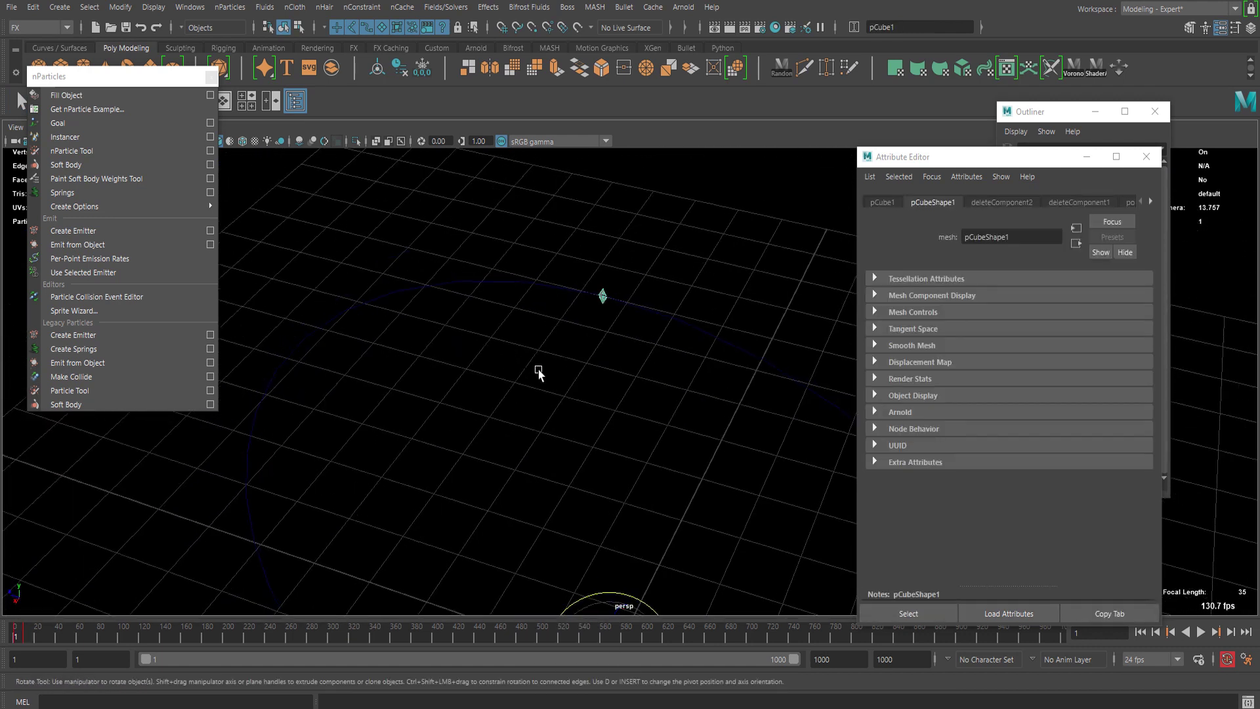
scroll(550, 324, "up", 5)
scroll(552, 326, "down", 4)
left_click_drag(552, 326, 653, 383, "alt")
scroll(653, 383, "down", 3)
right_click_drag(653, 383, 859, 484, "alt")
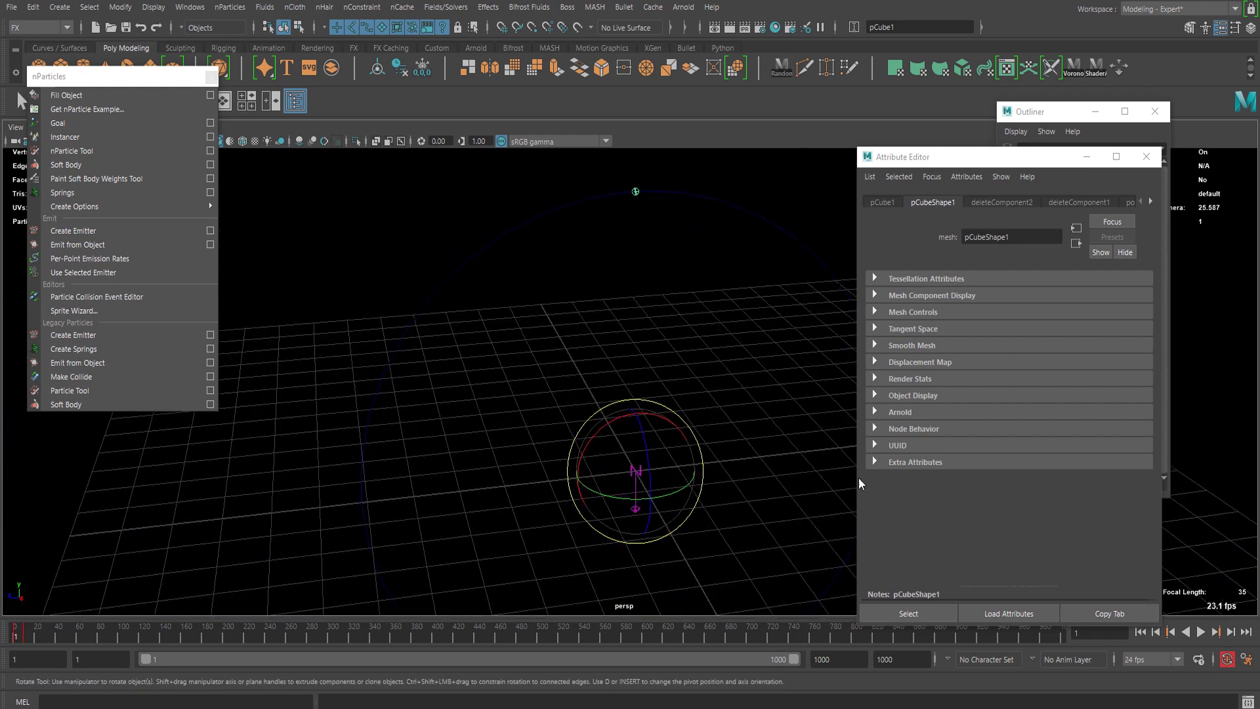
- Bring the Outliner to the front and replay the simulation with the single-face emitter, ending on the first frame
left_click(1050, 111)
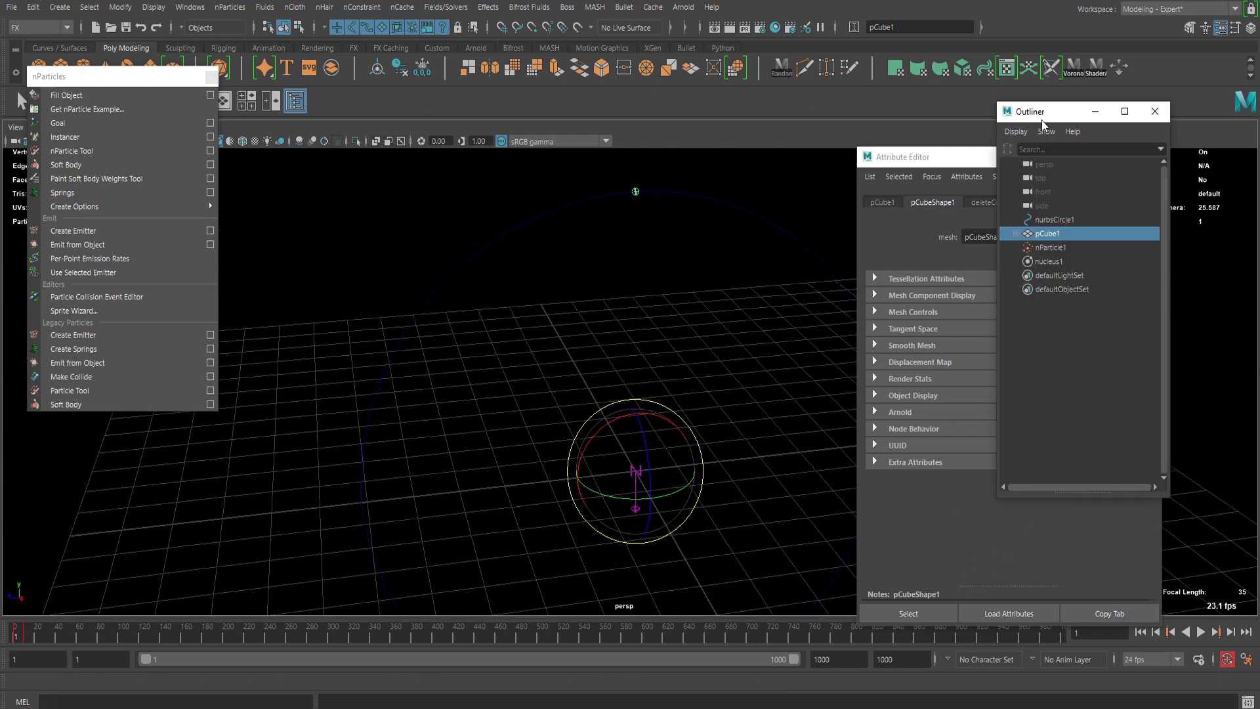
left_click_drag(1050, 111, 995, 106)
left_click(1200, 632)
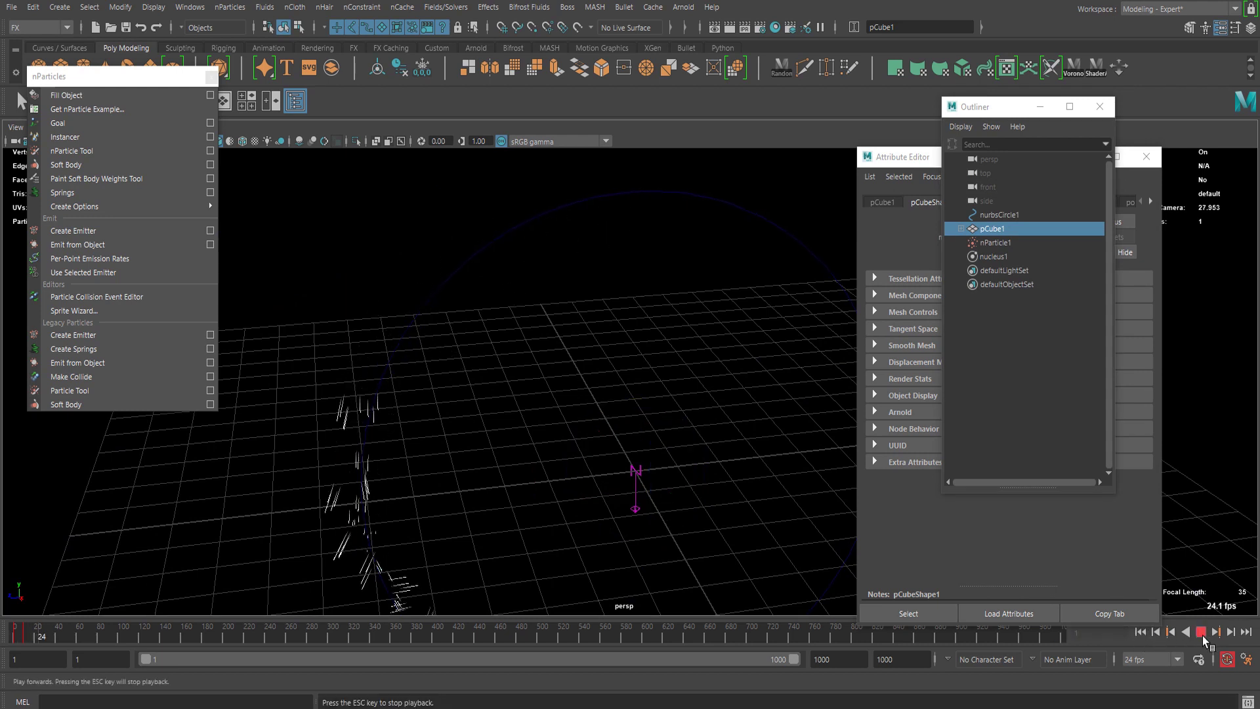
left_click(1201, 632)
left_click(1140, 632)
- Delete the pCube1 emitter object and move the floating nParticles menu clear of the primitive tools
middle_click_drag(609, 282, 591, 440, "alt")
scroll(656, 405, "up", 5)
scroll(656, 405, "down", 3)
scroll(590, 440, "up", 3)
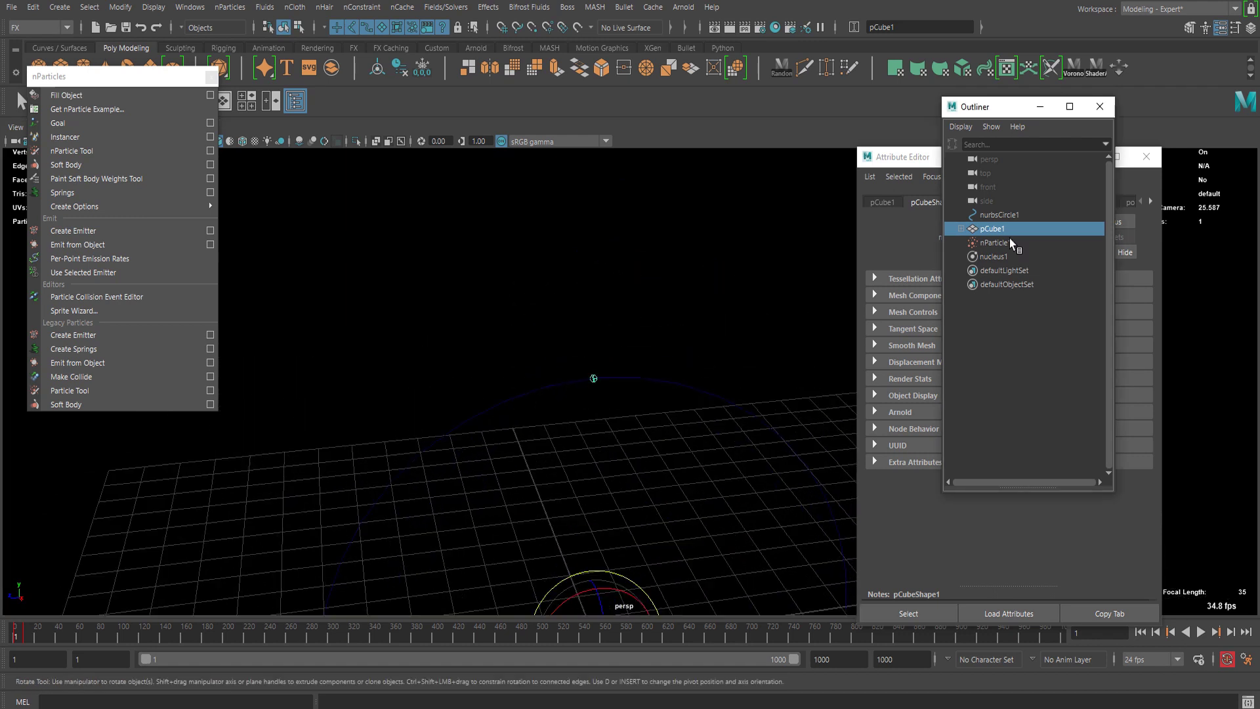
left_click_drag(760, 325, 644, 275, "alt")
middle_click_drag(643, 275, 628, 315, "alt")
left_click(995, 229)
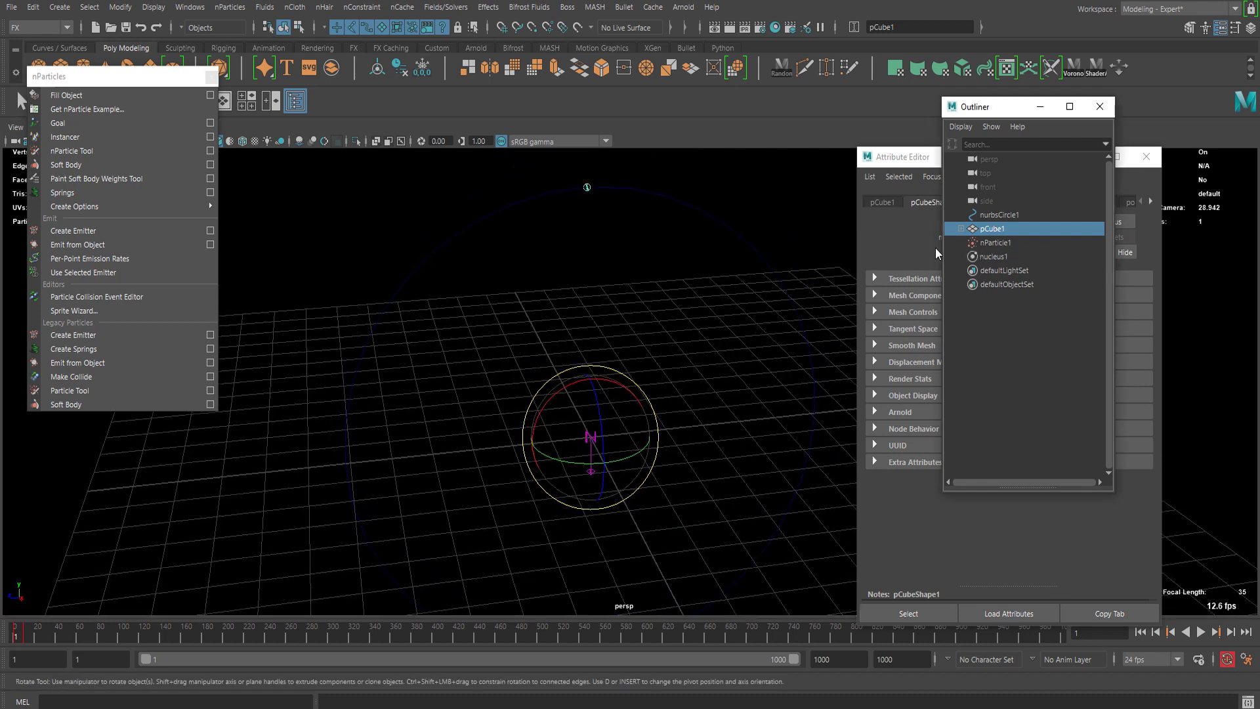
key("Delete")
left_click_drag(84, 73, 78, 97)
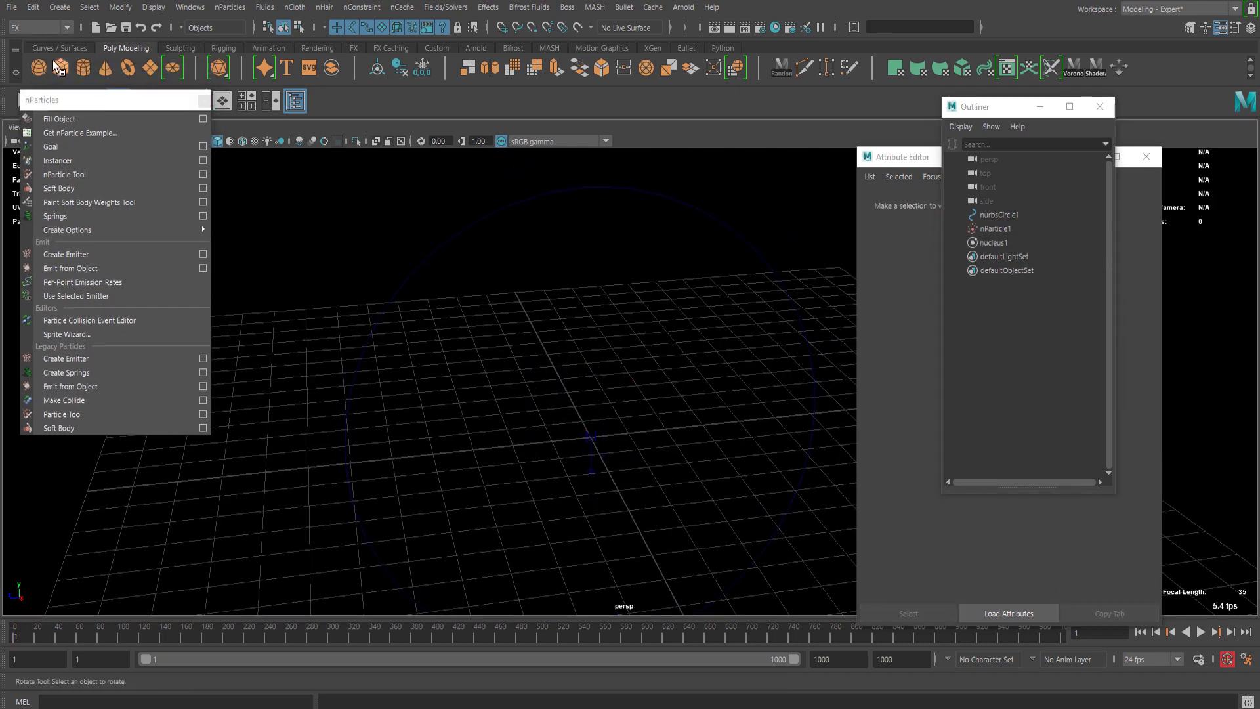
left_click(61, 66)
key("r")
left_click_drag(575, 460, 562, 467)
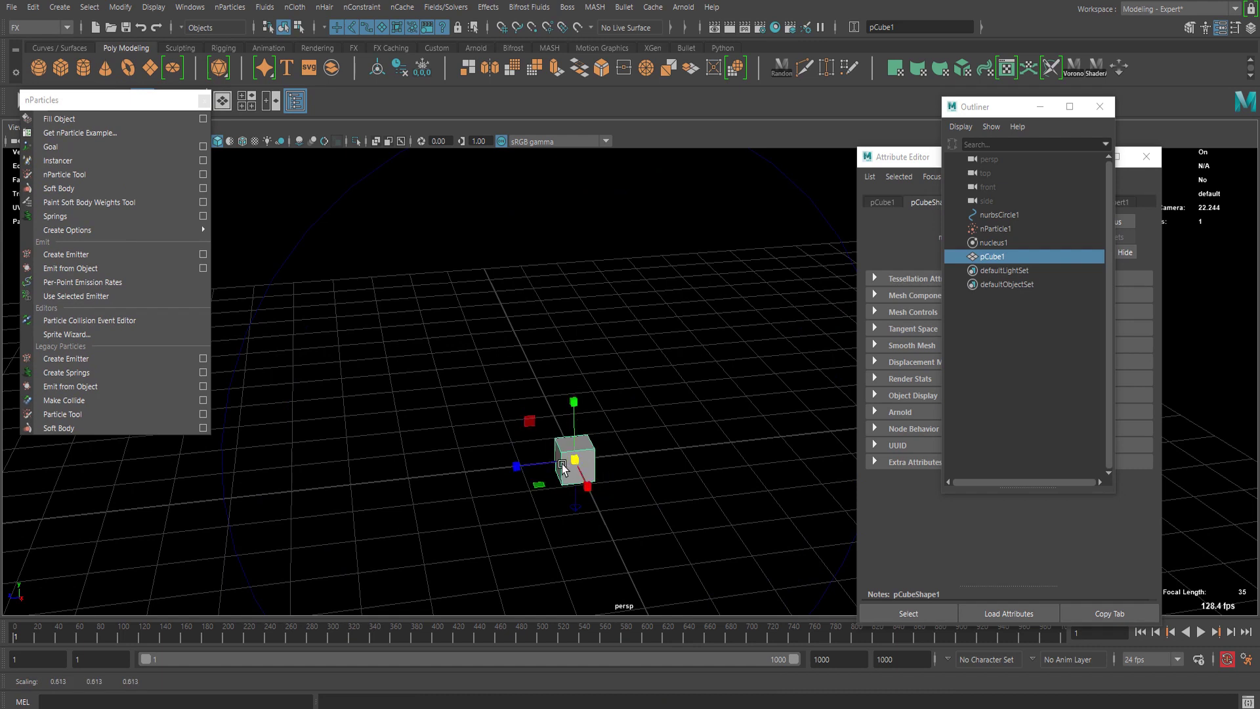
key("Delete")
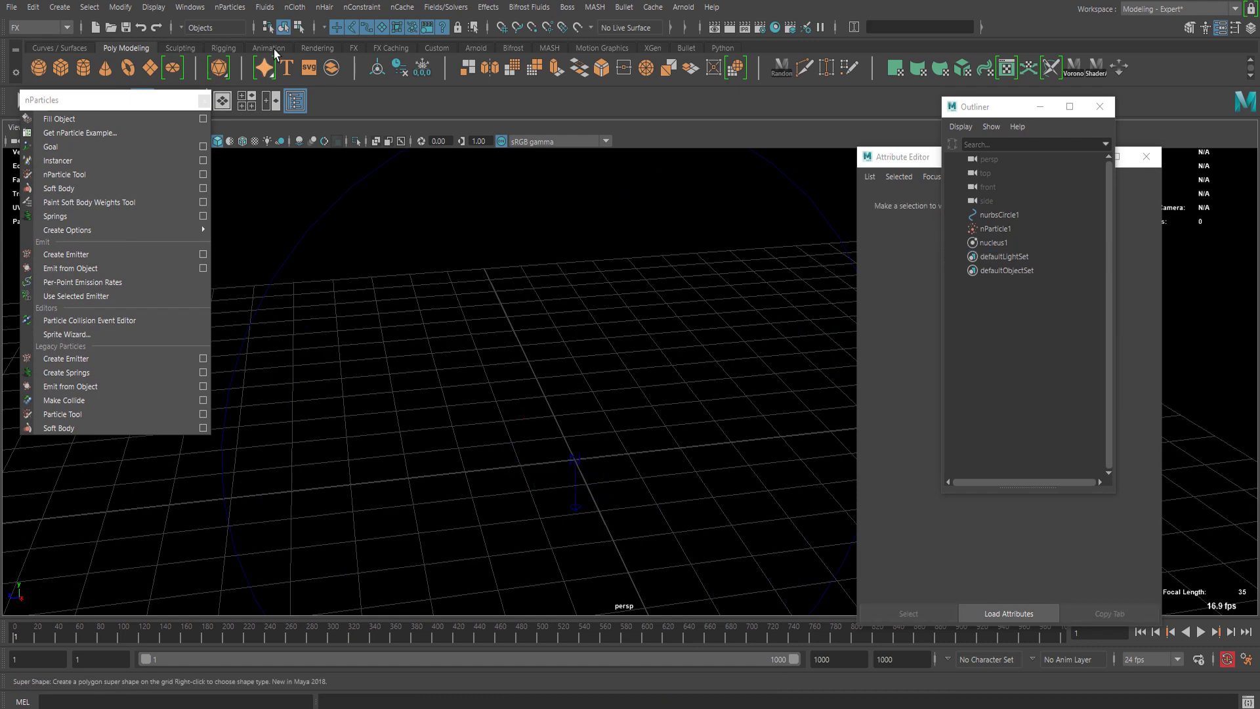
- Create a polygon disc at the origin and scale it uniformly to about 0.708
left_click(172, 67)
scroll(616, 487, "up", 3)
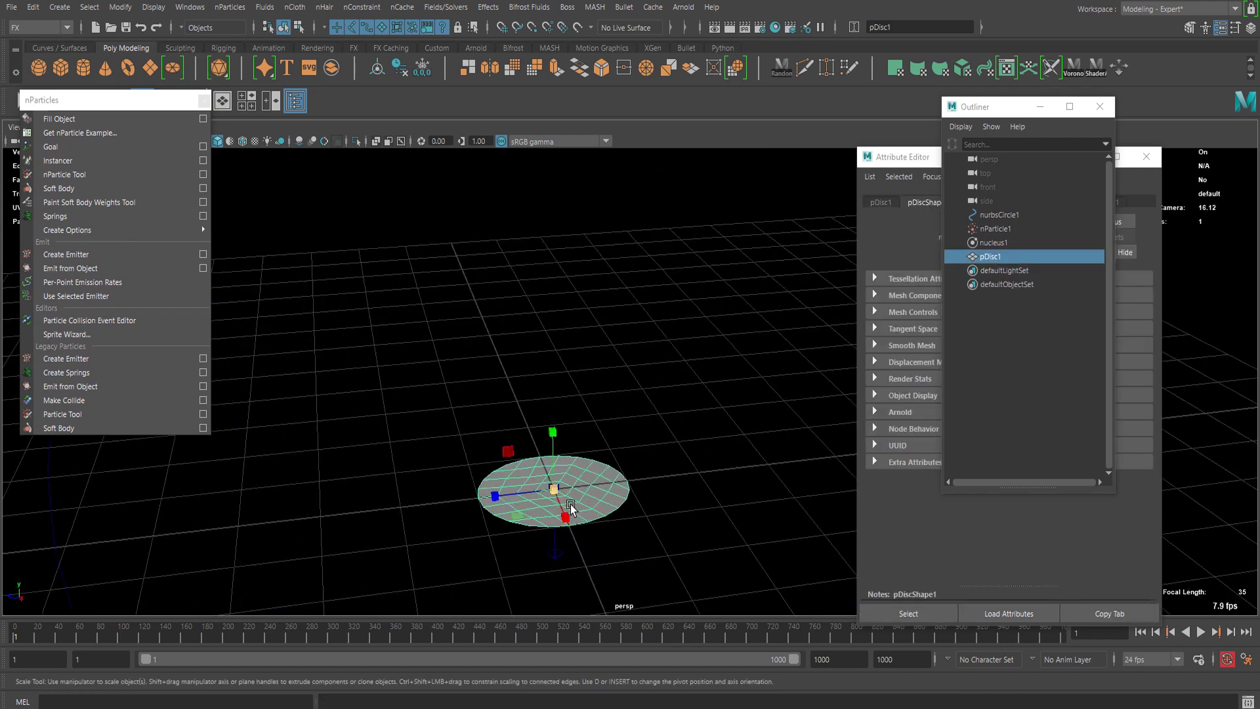
left_click_drag(570, 507, 524, 499)
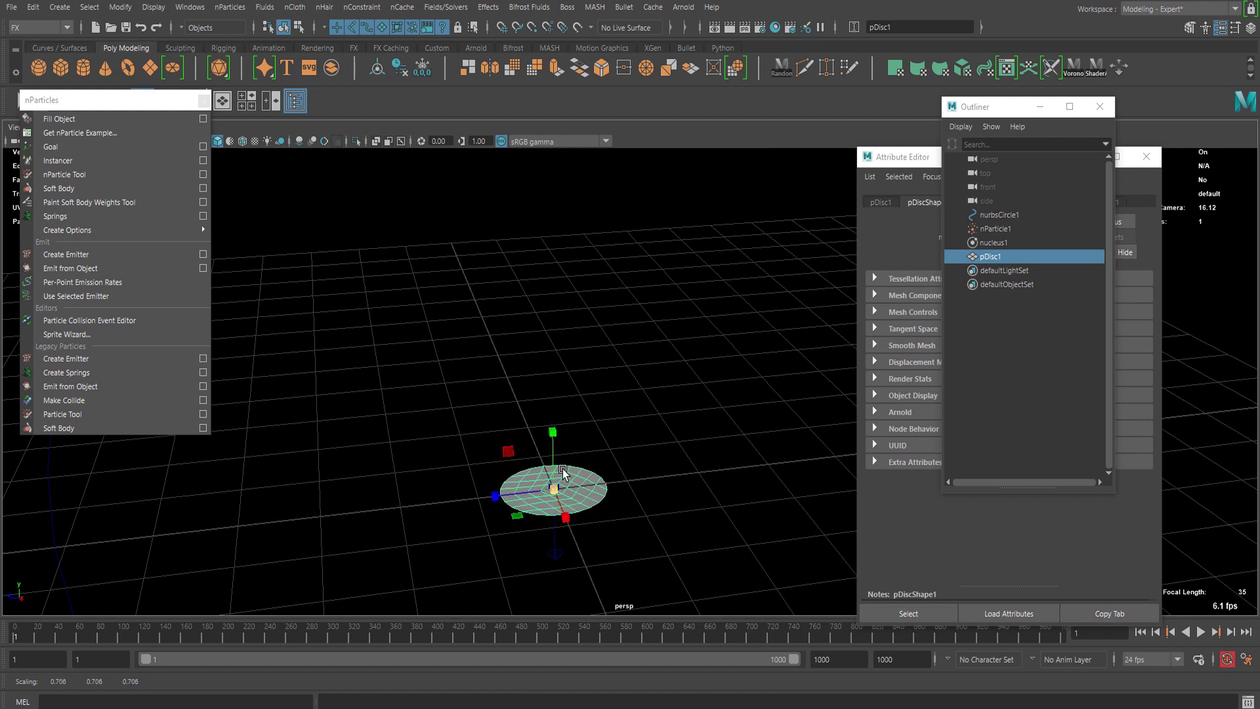
- Select all faces of the disc and move them straight up to the top of the circle
right_click_drag(562, 478, 563, 331)
key("ctrl+shift+a")
key("w")
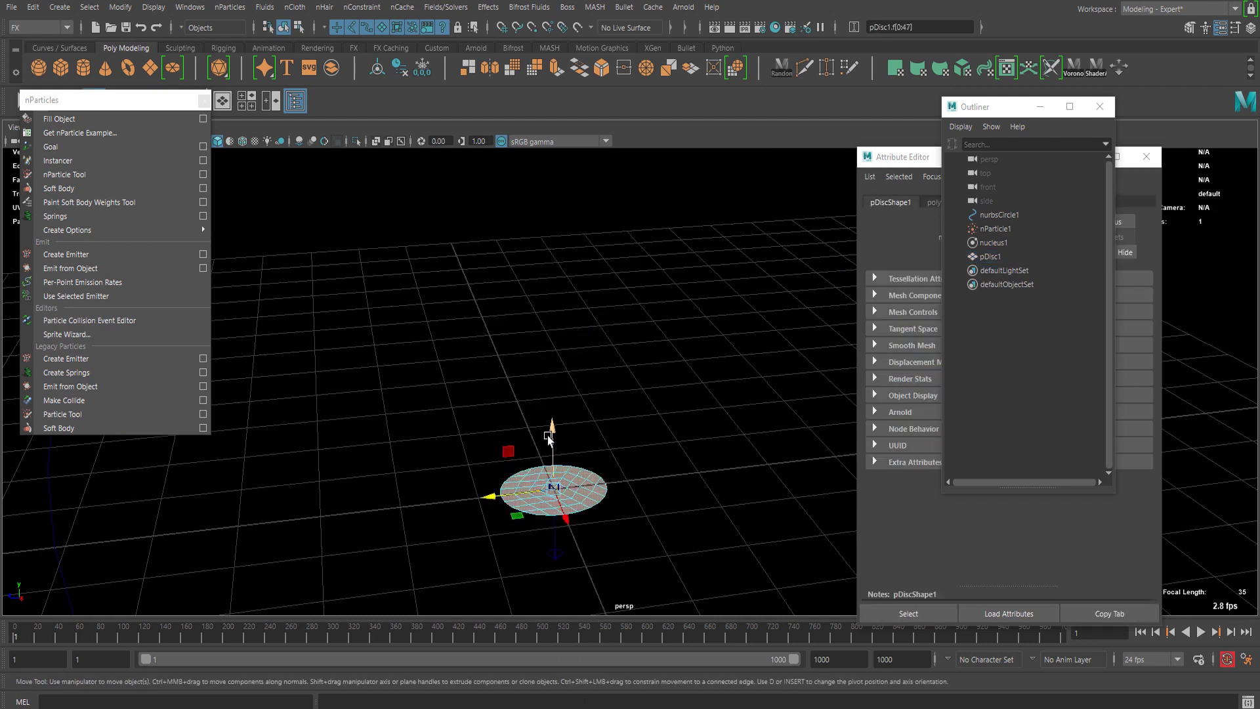
left_click_drag(550, 435, 549, 249)
middle_click_drag(589, 281, 606, 486, "alt")
left_click_drag(573, 397, 575, 151)
middle_click_drag(569, 223, 554, 396, "alt")
left_click_drag(548, 332, 587, 245)
- Scale the disc's faces uniformly down to about 0.181, return to object mode and clear the selection
key("e")
key("r")
left_click_drag(561, 307, 516, 333)
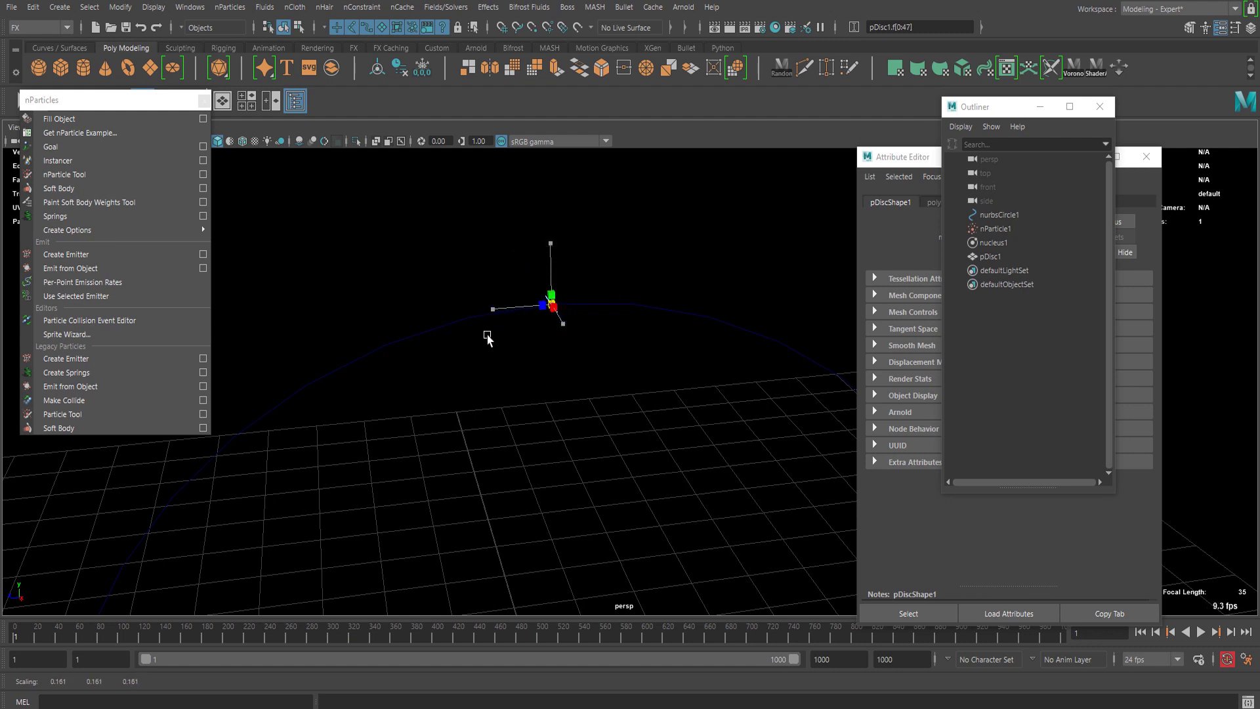
left_click_drag(486, 335, 485, 335)
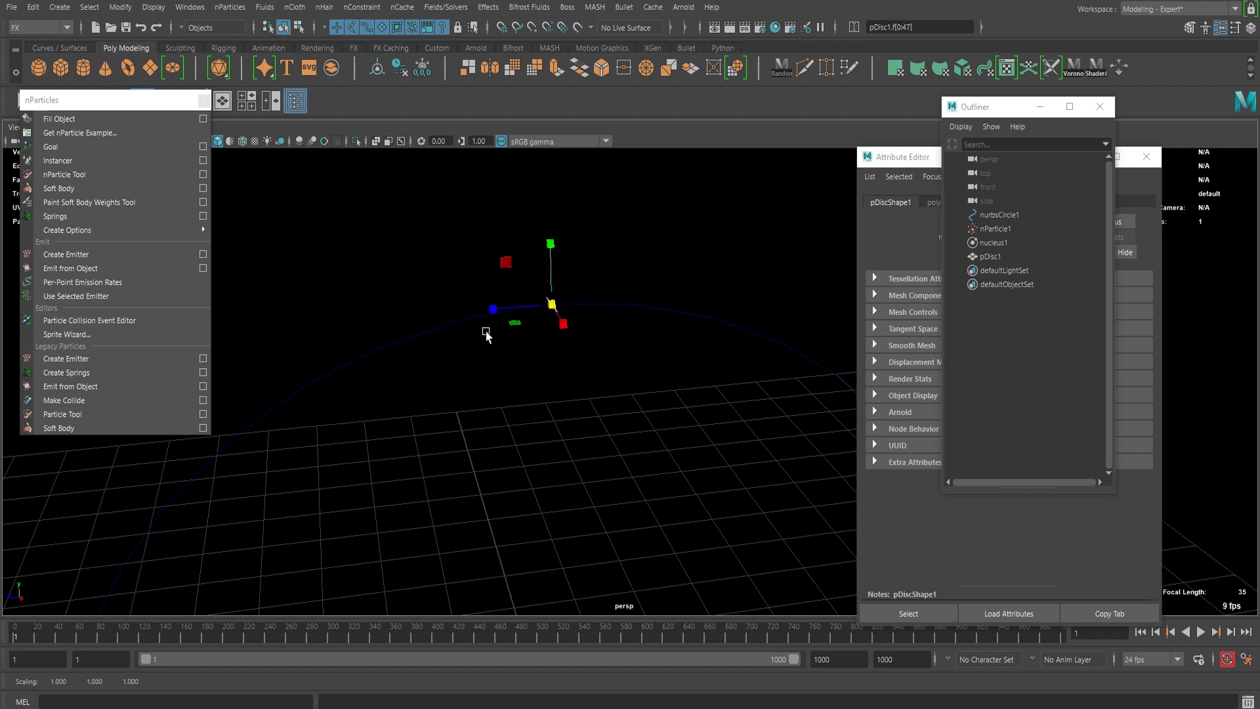
key("q")
right_click_drag(551, 293, 622, 263)
left_click(632, 245)
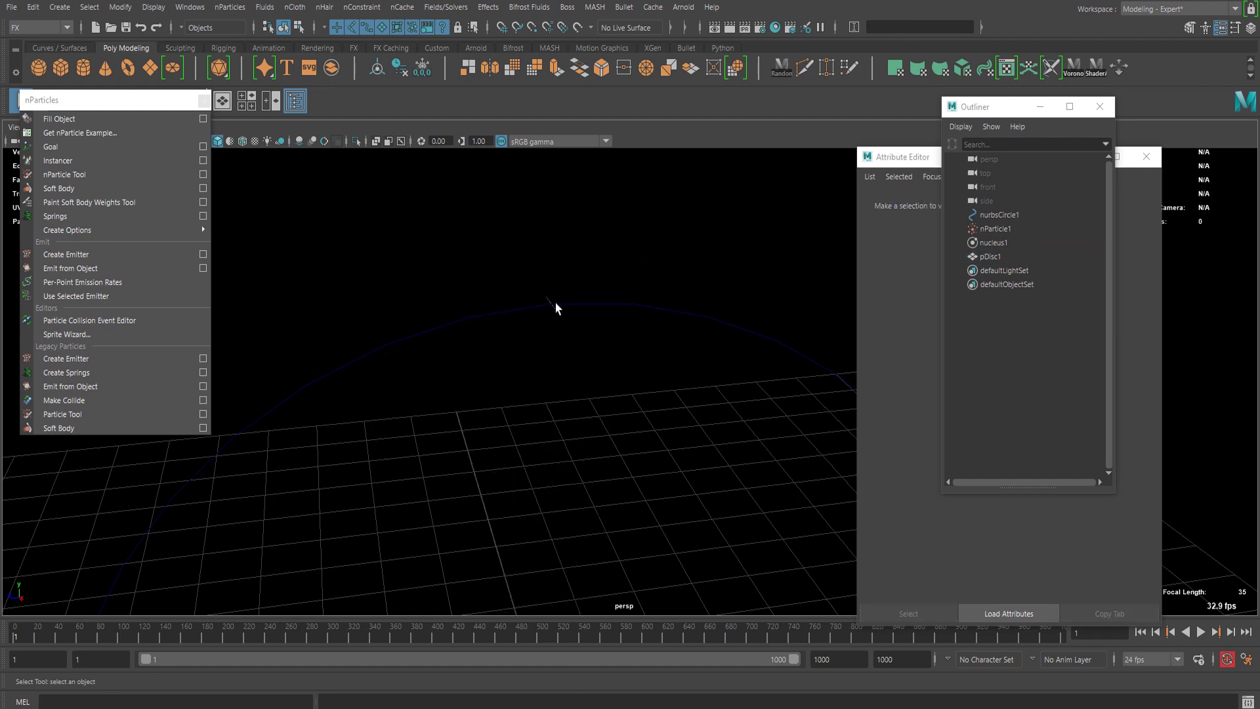
- Select the disc and keyframe it at frame 10 rotated about 38 degrees around the circle's centre
left_click(554, 310)
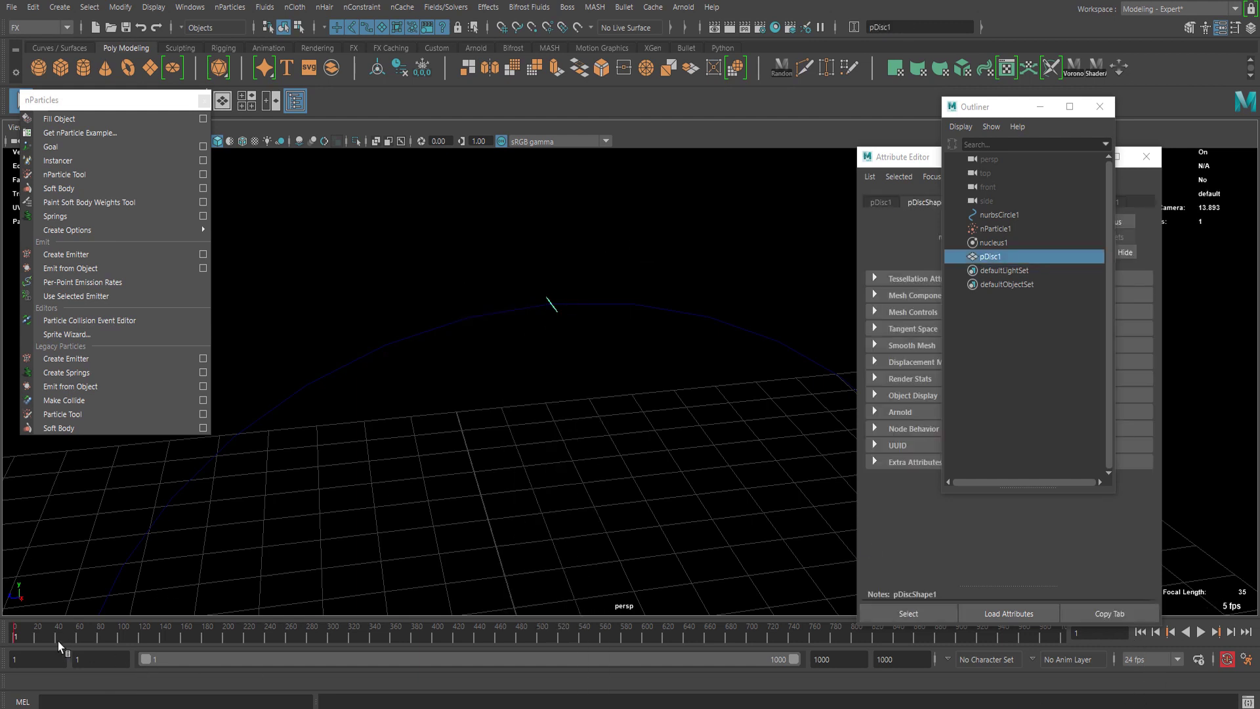
type("10")
key("Return")
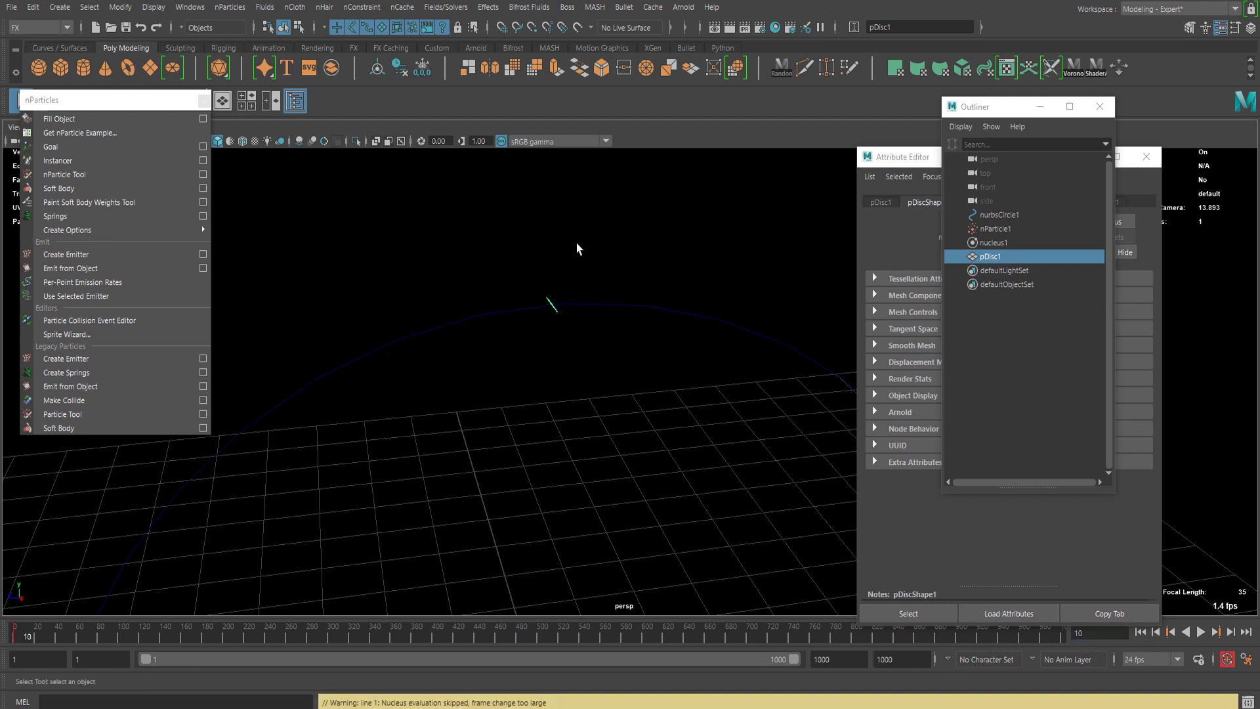
scroll(546, 401, "down", 2)
key("e")
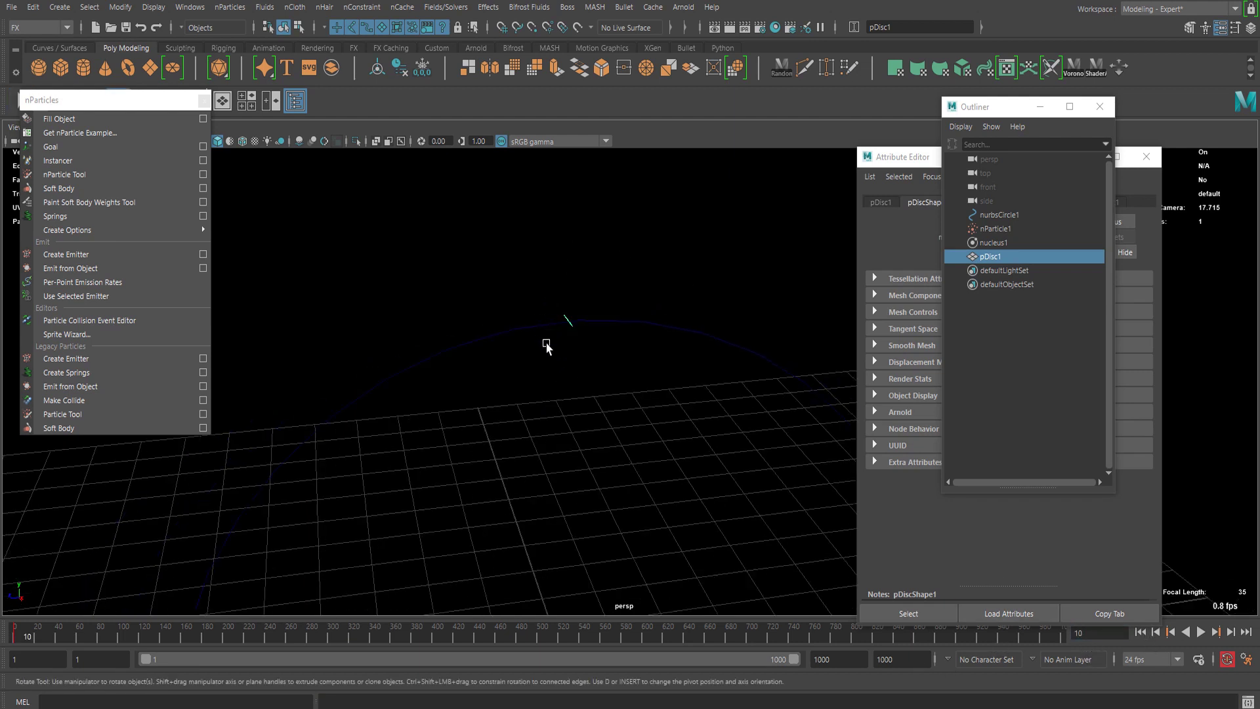
scroll(701, 348, "down", 5)
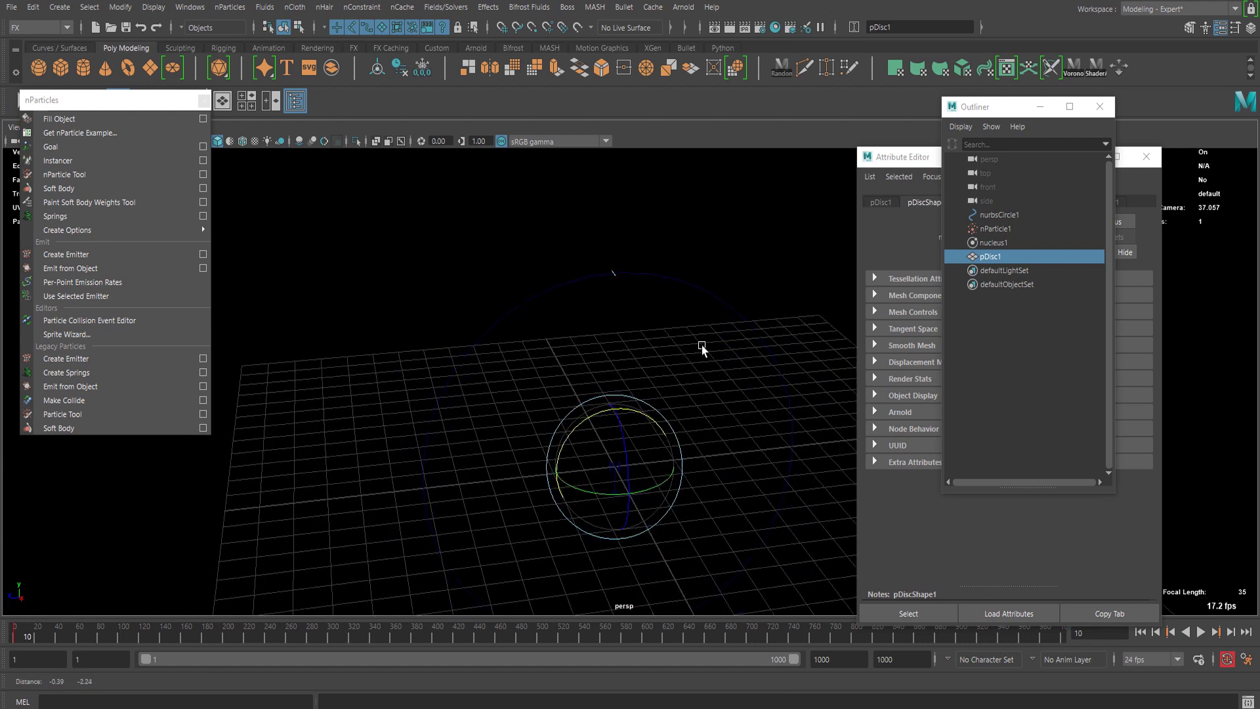
left_click_drag(597, 407, 566, 428)
- Open the Graph Editor and give the disc's rotation curve linear tangents
left_click(197, 7)
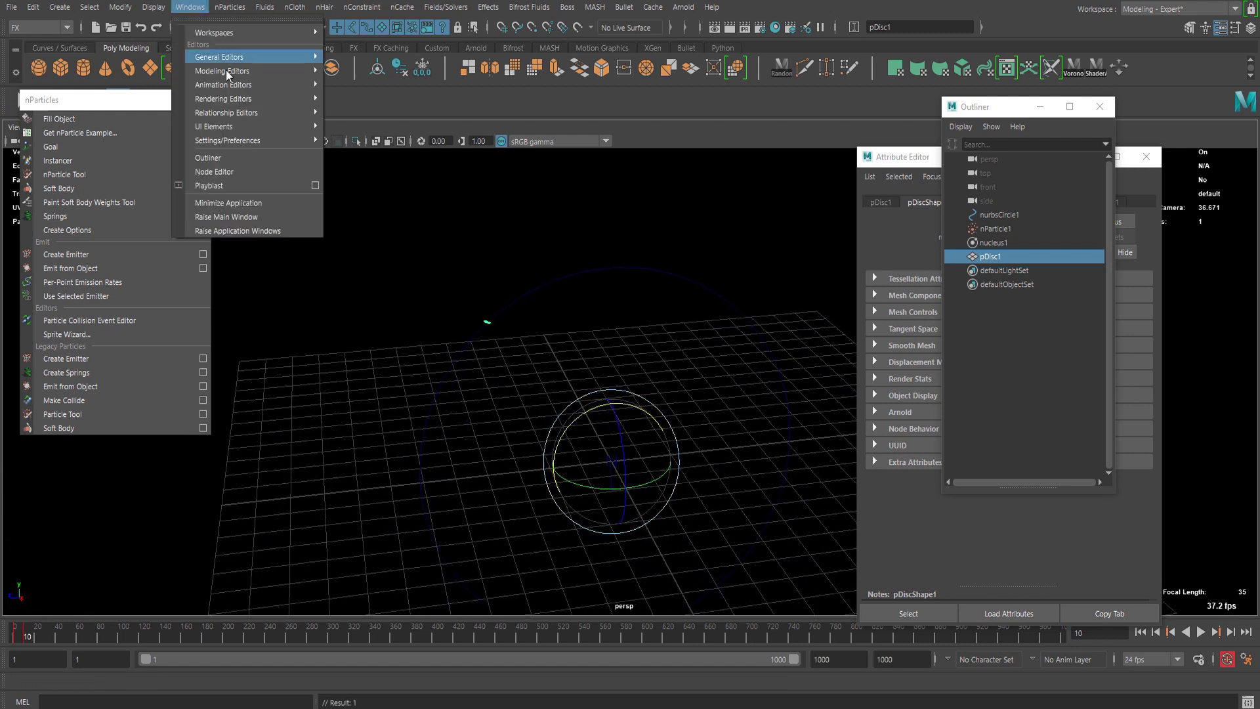
left_click(333, 96)
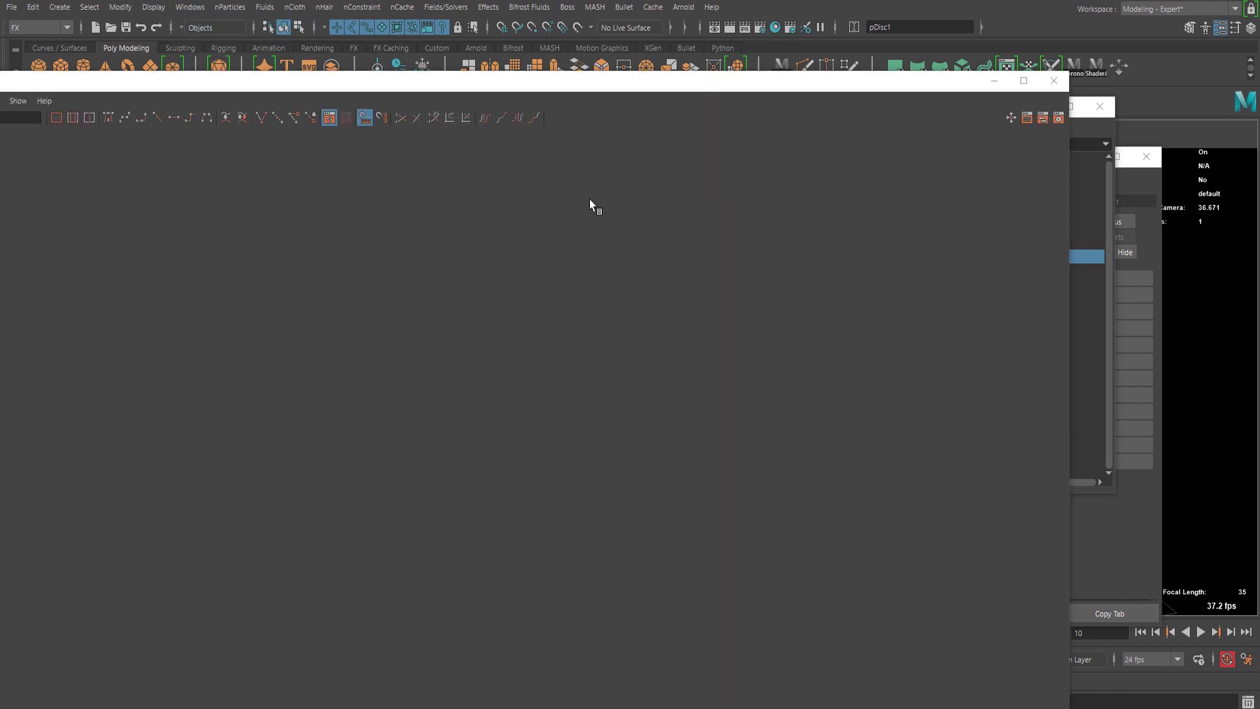
left_click_drag(369, 88, 498, 26)
scroll(615, 166, "down", 6)
left_click_drag(817, 163, 346, 639)
key("f")
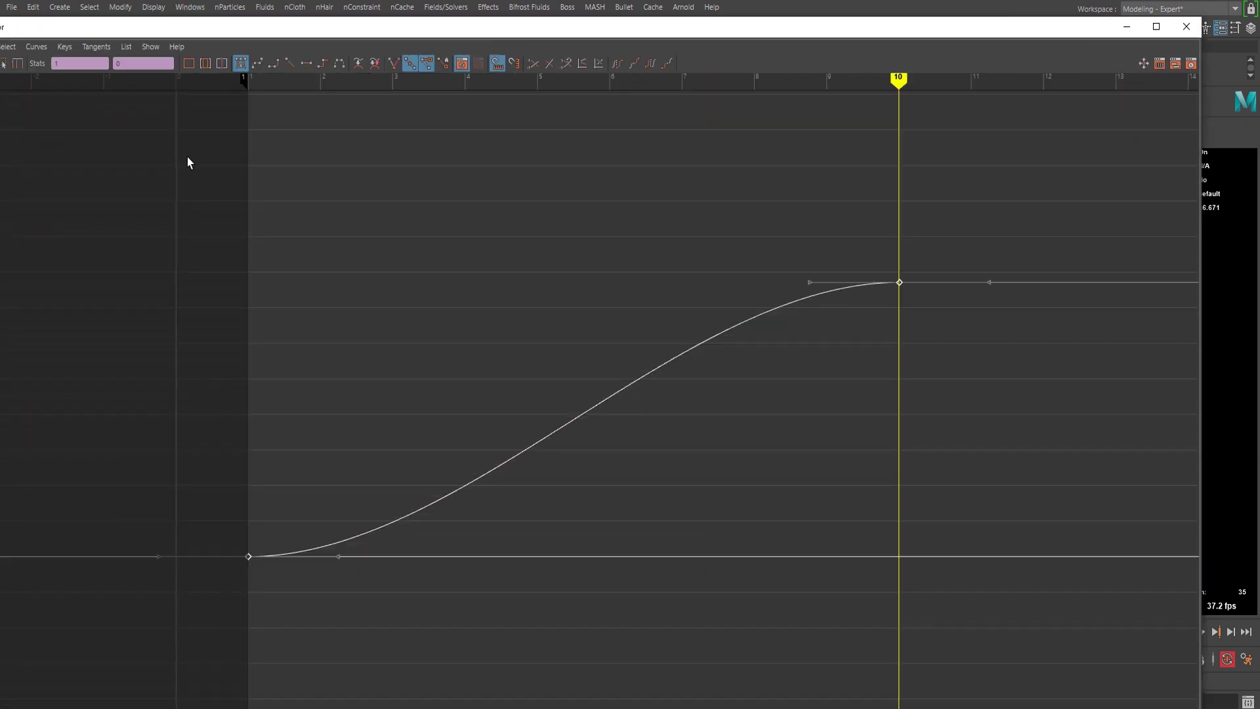
left_click(291, 79)
left_click(289, 63)
left_click_drag(272, 28, 470, 11)
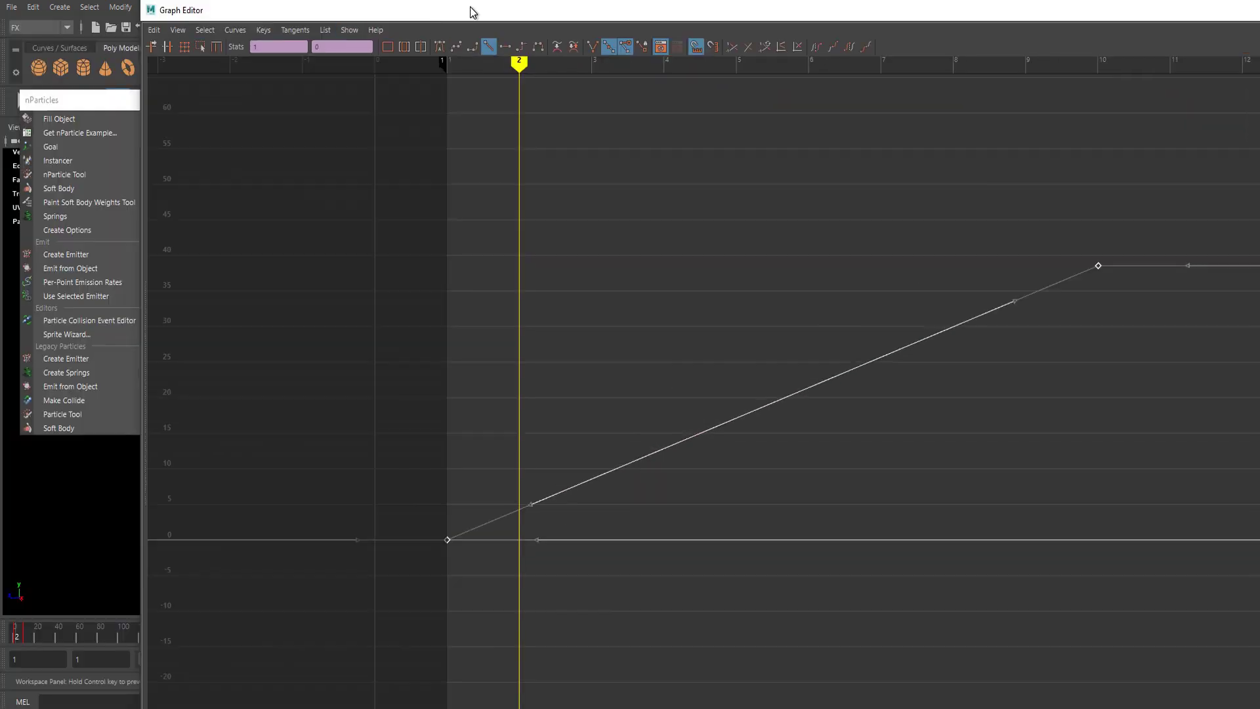
- Set the rotation curve's post infinity to Cycle with Offset and play back the disc's orbit from the first frame
left_click(238, 29)
mouse_move(261, 69)
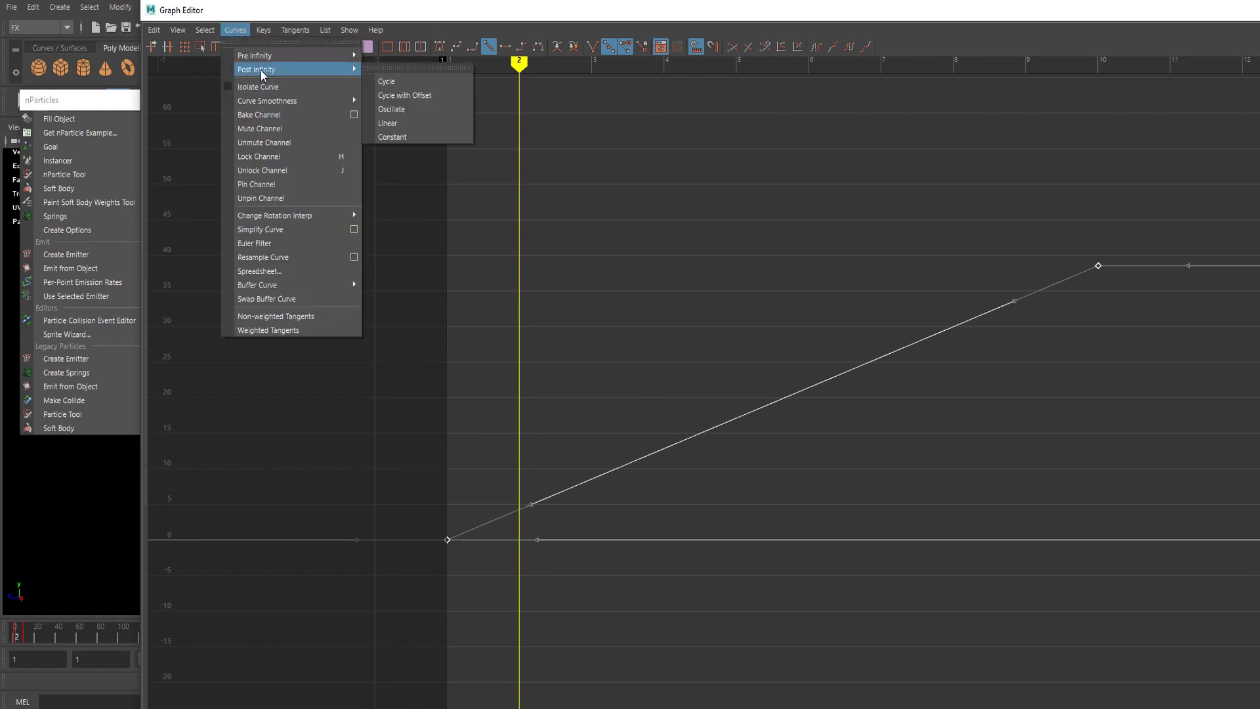
left_click(411, 103)
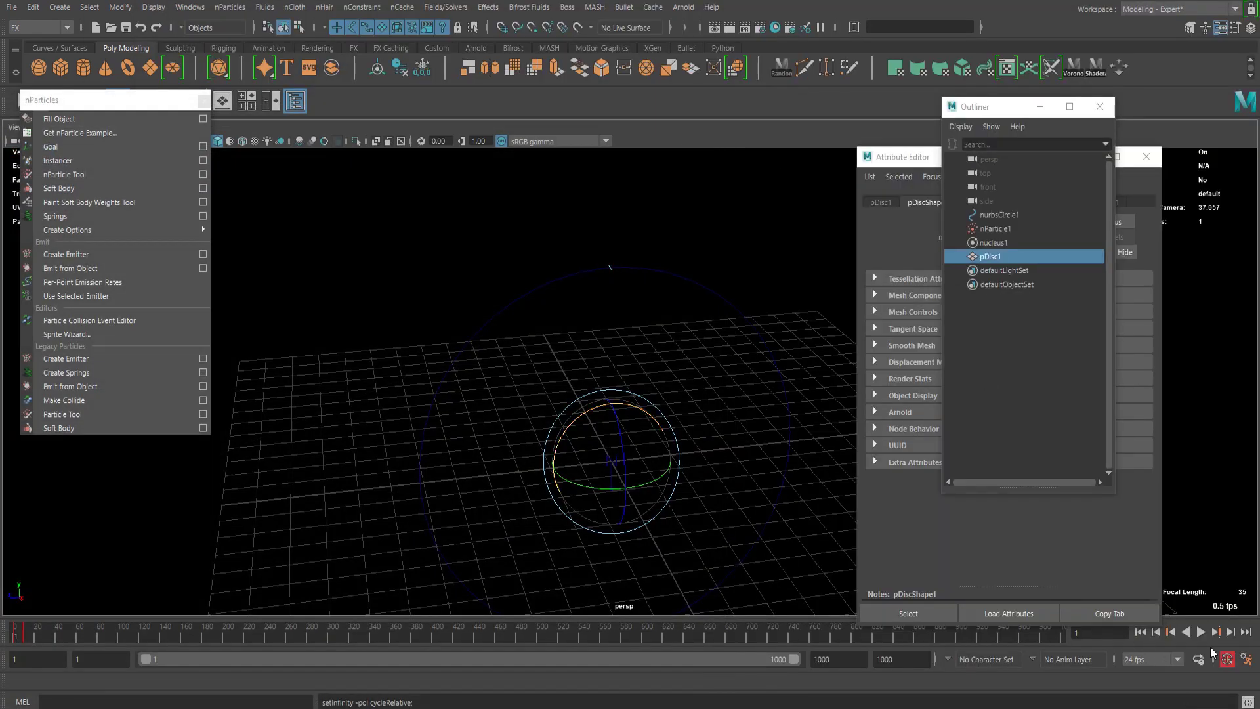
left_click(1201, 631)
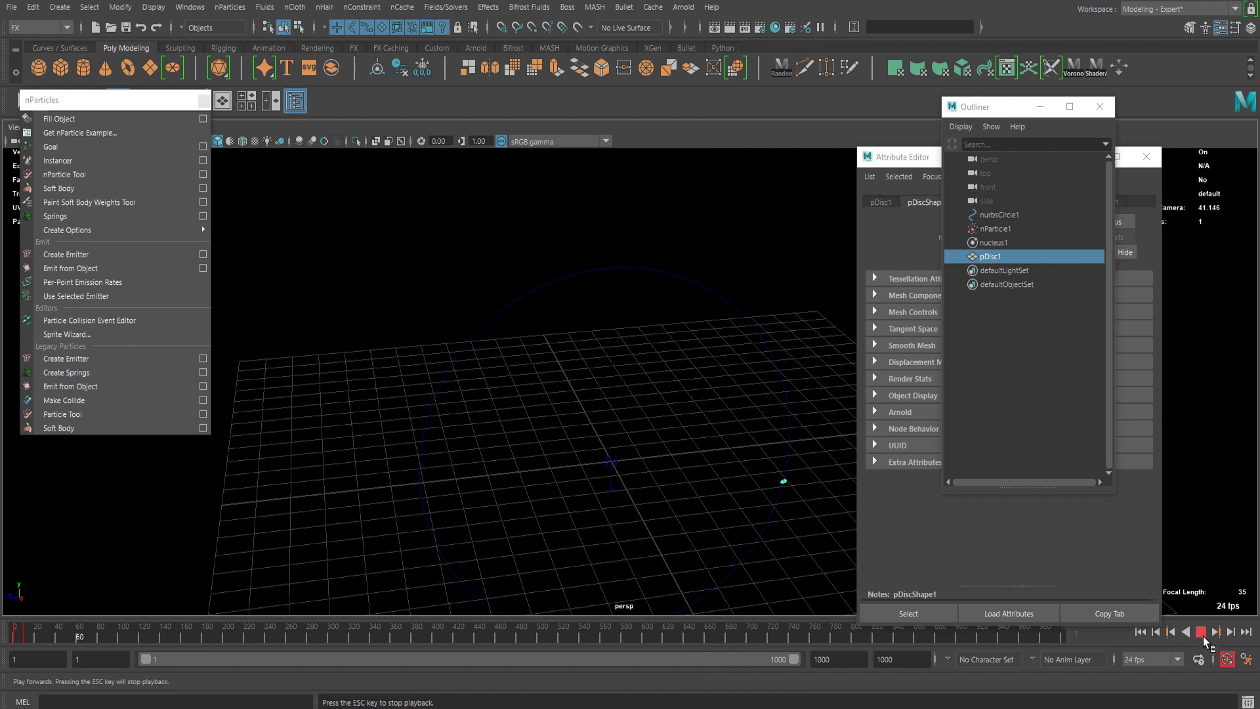
left_click(1200, 634)
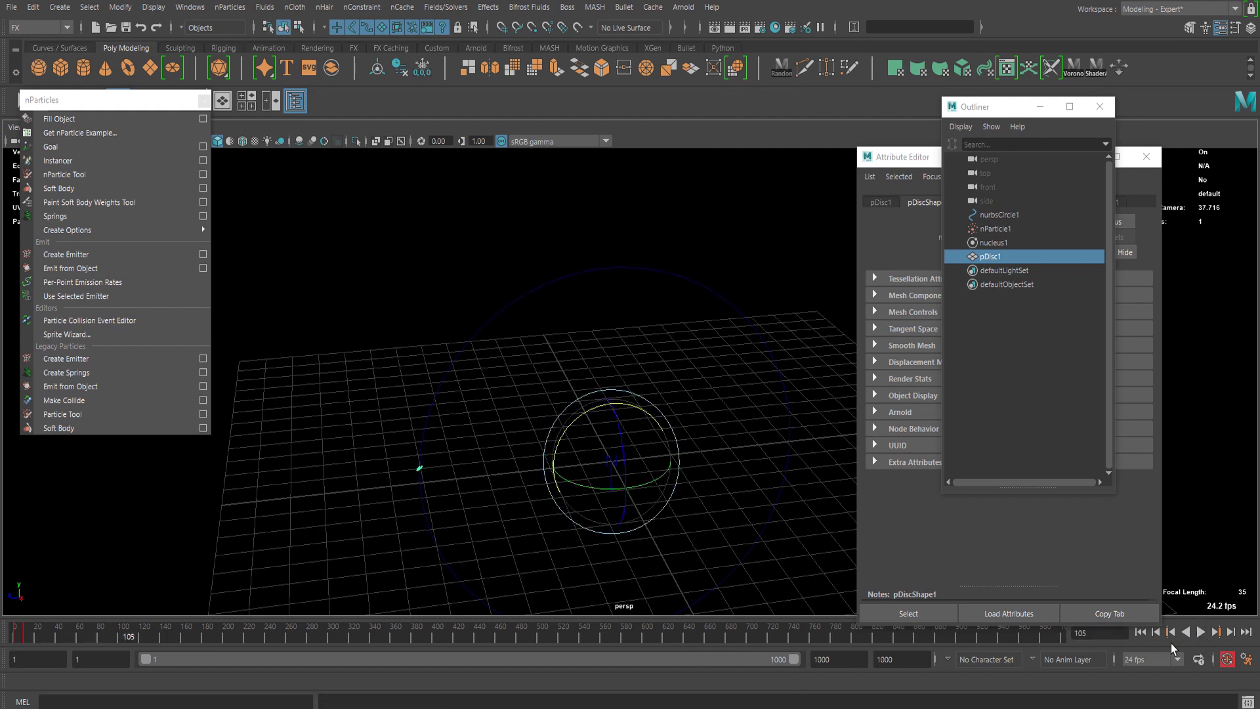
left_click(1143, 635)
- Emit nParticles from the selected disc using Emit from Object
right_click_drag(394, 275, 436, 416, "alt")
key("x")
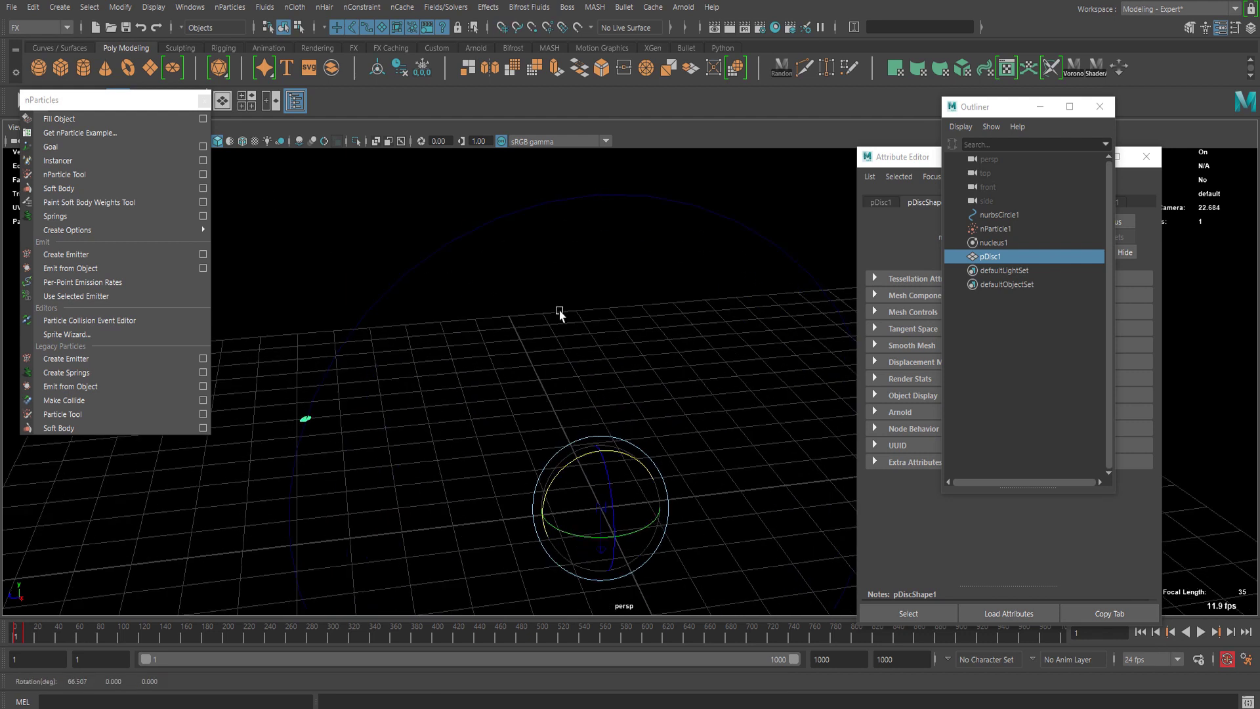
key("shift+z")
middle_click_drag(610, 375, 631, 348, "alt")
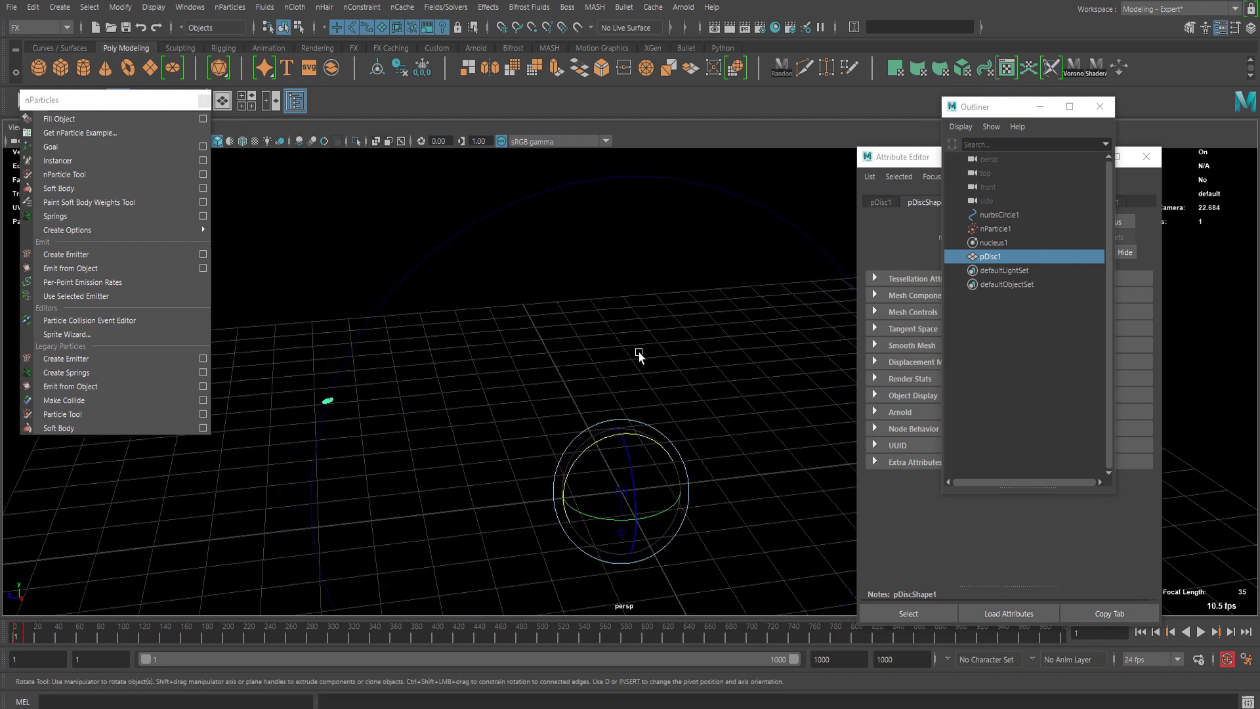
key("z")
middle_click_drag(615, 300, 523, 391, "alt")
left_click_drag(523, 391, 525, 318, "alt")
key("q")
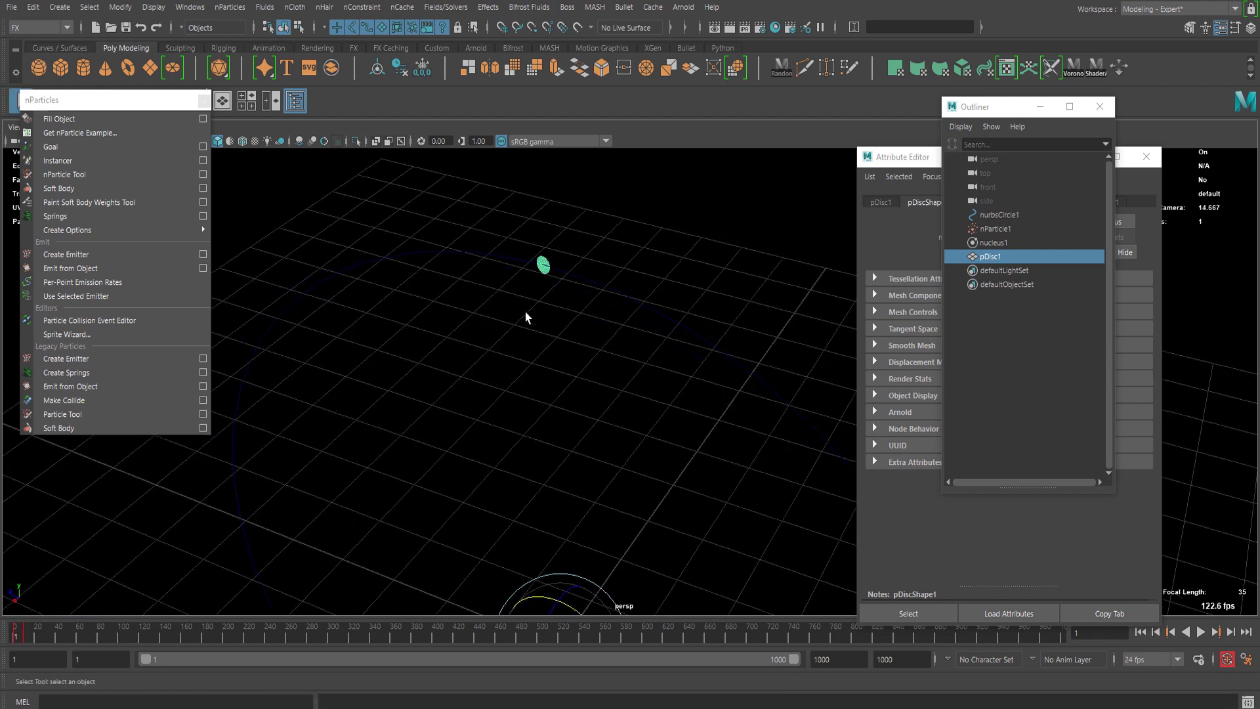
left_click(230, 6)
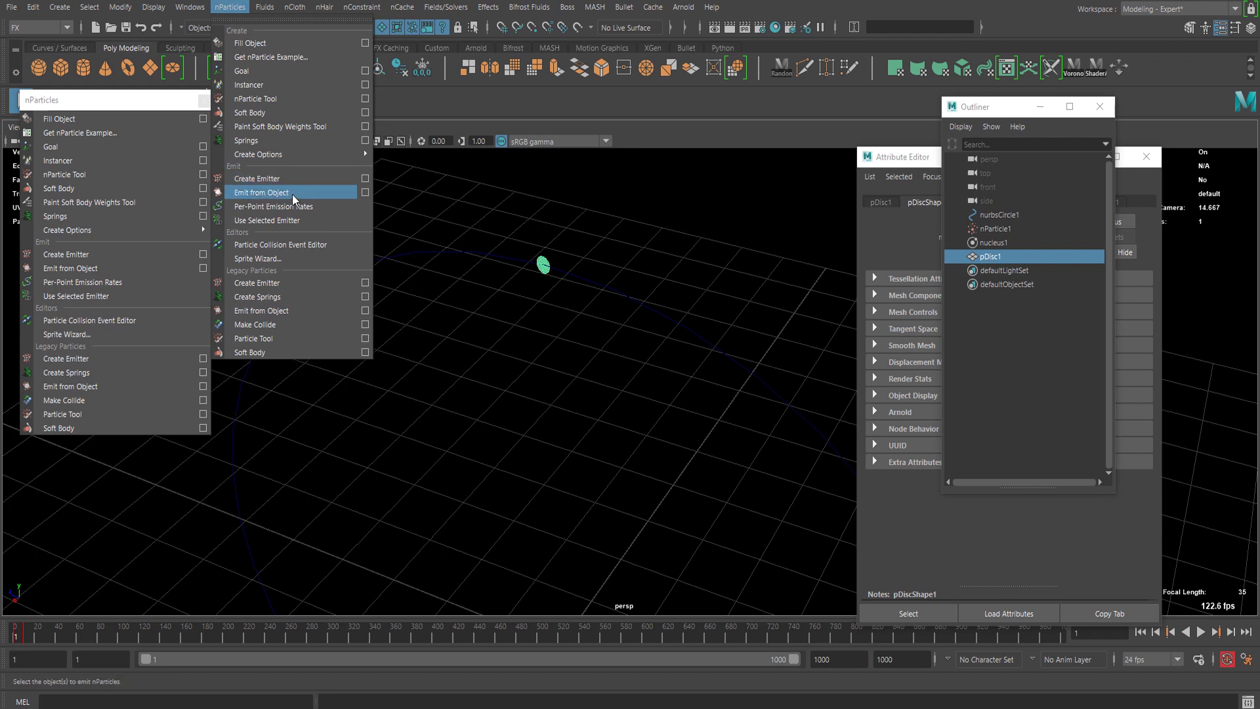
left_click(292, 194)
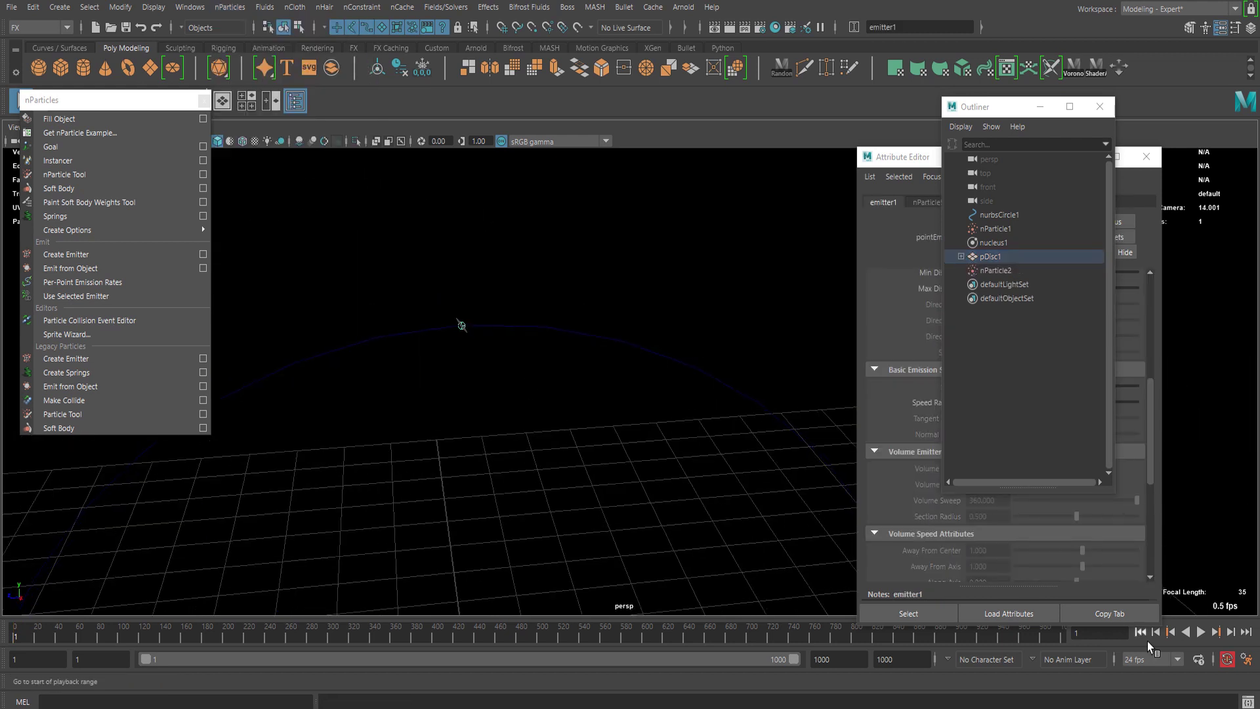
- Set the disc emitter's type to Surface
left_click_drag(906, 164, 906, 151)
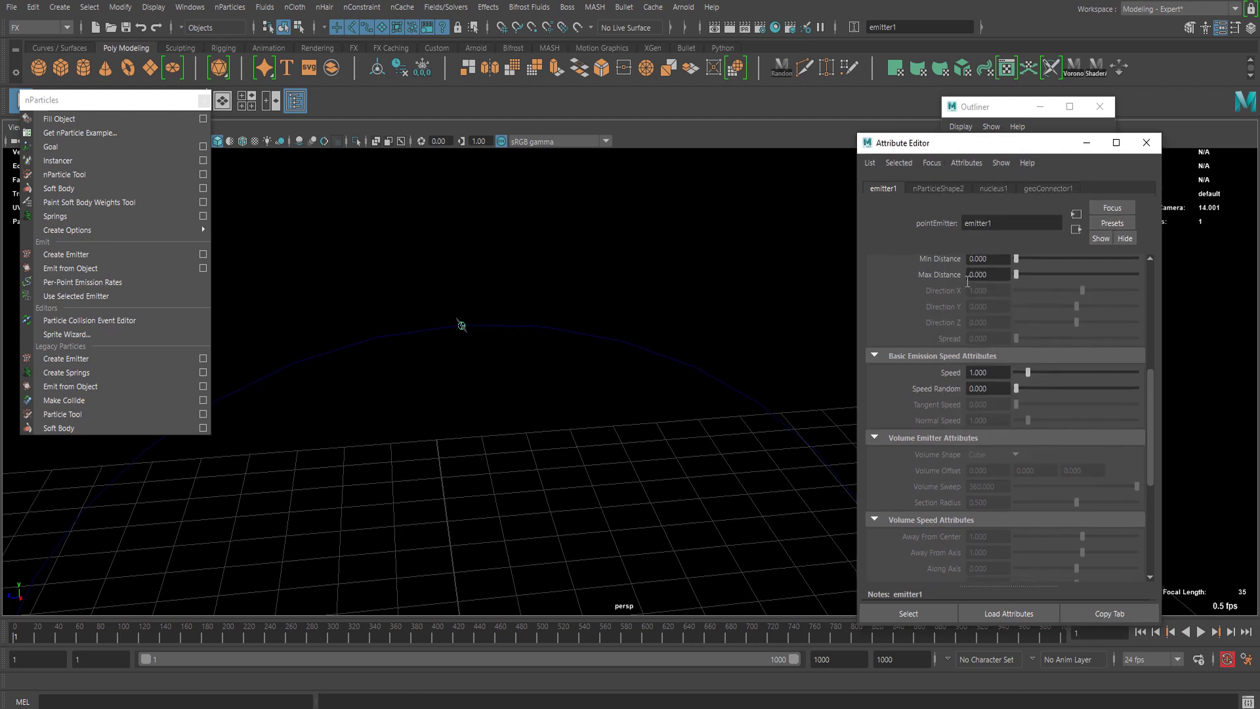
scroll(1008, 416, "up", 5)
left_click(988, 411)
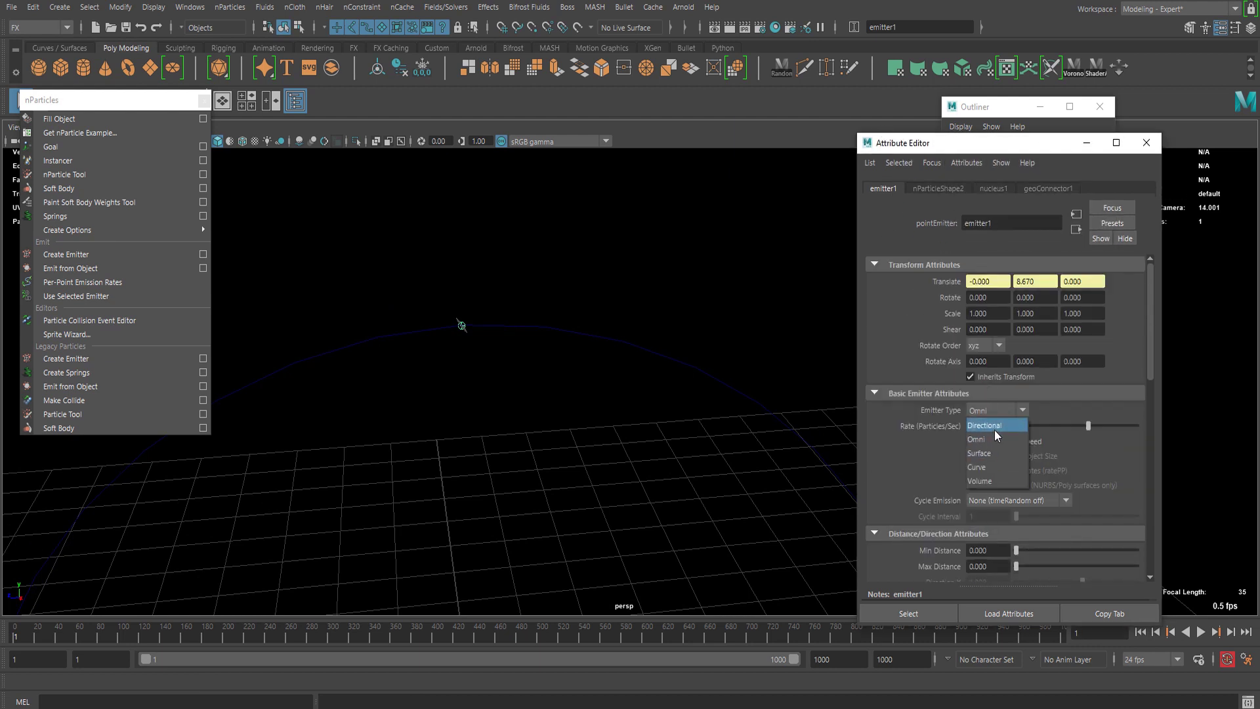
left_click(990, 455)
left_click_drag(576, 490, 771, 494, "alt")
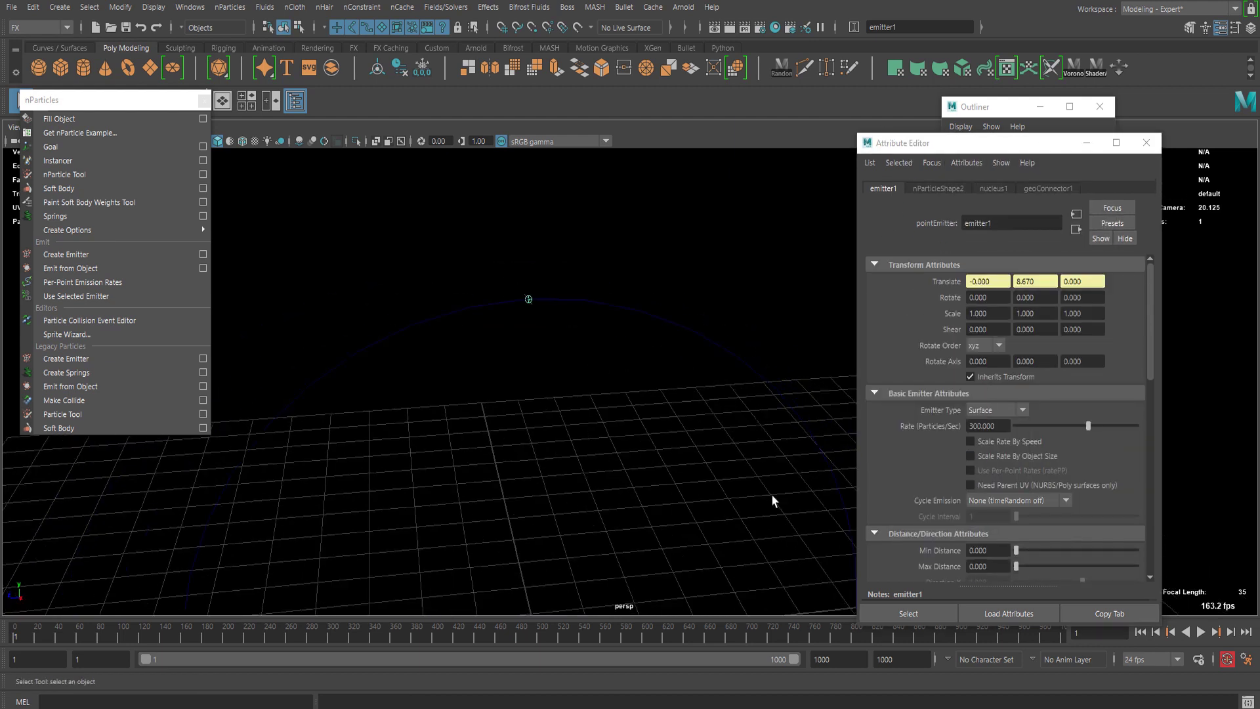
- Play the simulation while setting the emitter's speed to 2.473 and tangent speed to 1.484, and stop playback
left_click(1199, 634)
right_click_drag(541, 521, 505, 466, "alt")
middle_click_drag(505, 466, 514, 363, "alt")
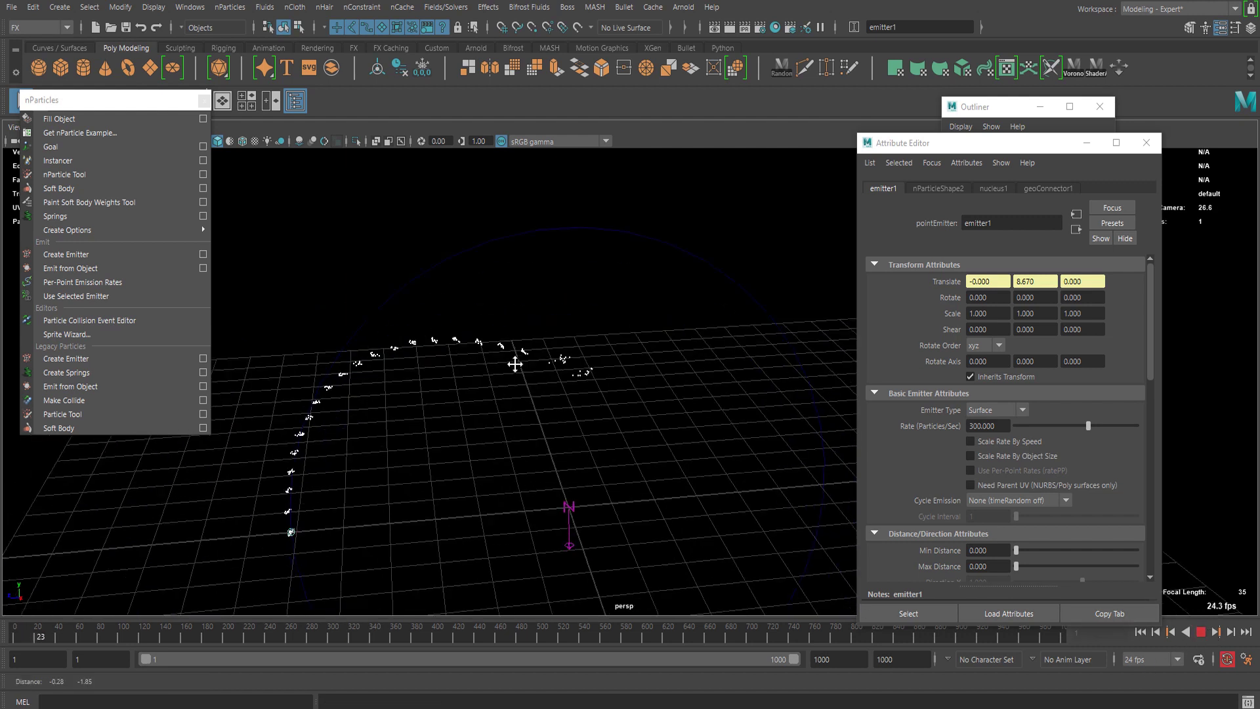
scroll(1016, 457, "down", 3)
left_click_drag(1032, 413, 1054, 443)
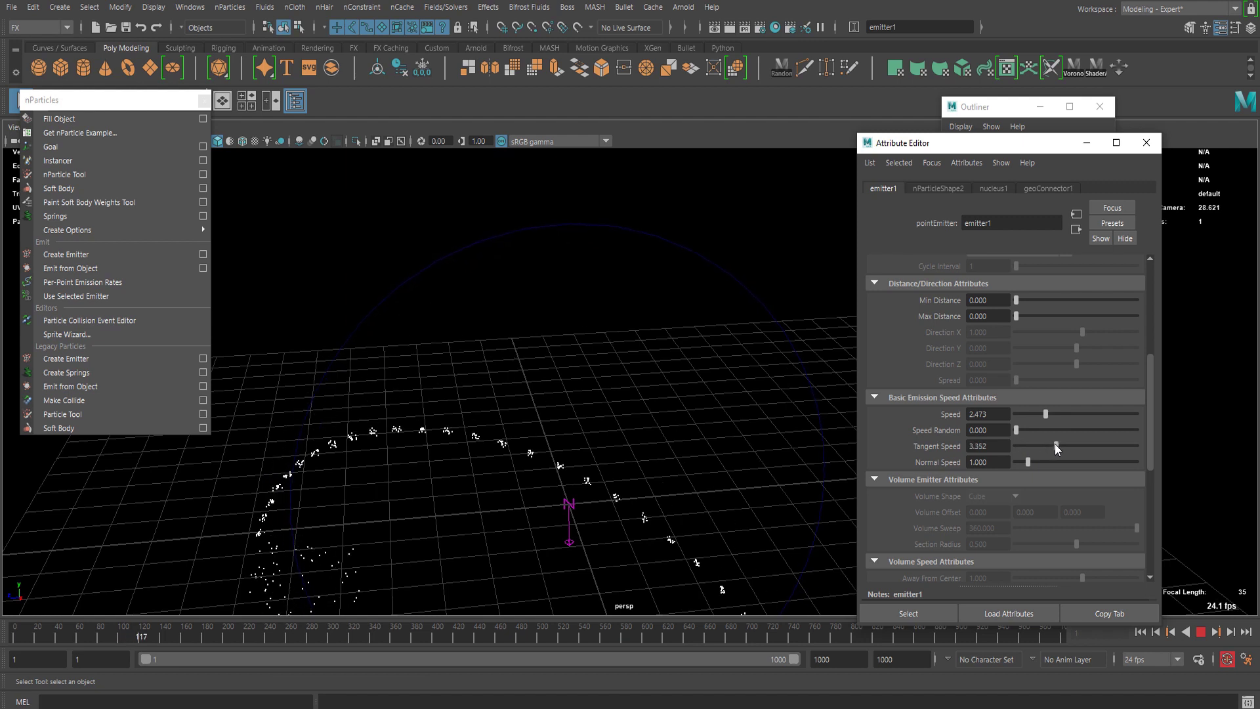
left_click_drag(774, 433, 663, 276, "alt")
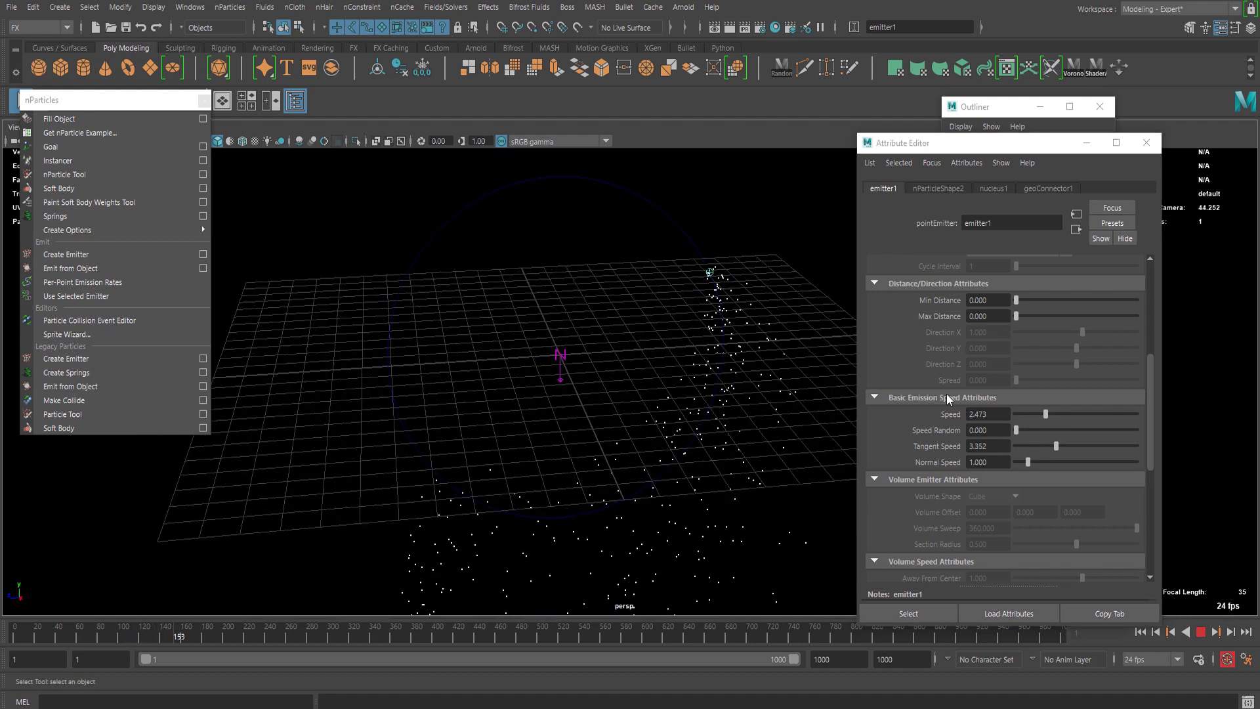
left_click(1035, 447)
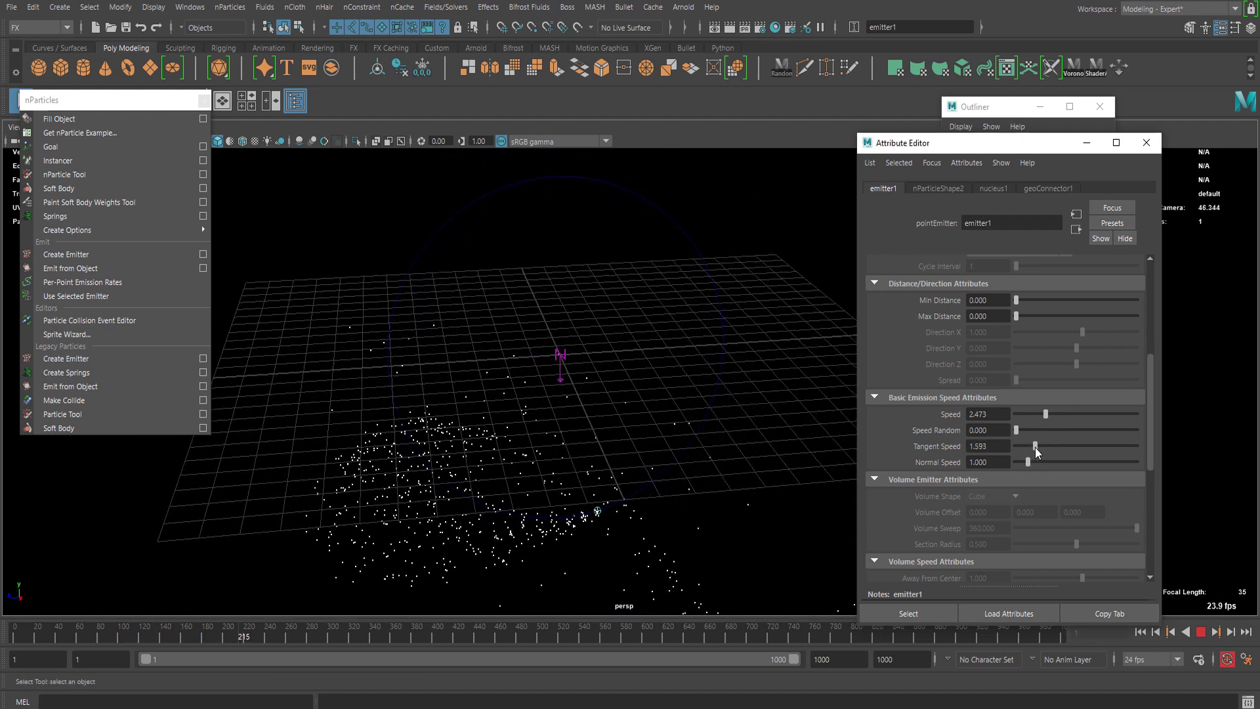
left_click_drag(1035, 447, 1034, 447)
scroll(1037, 374, "up", 3)
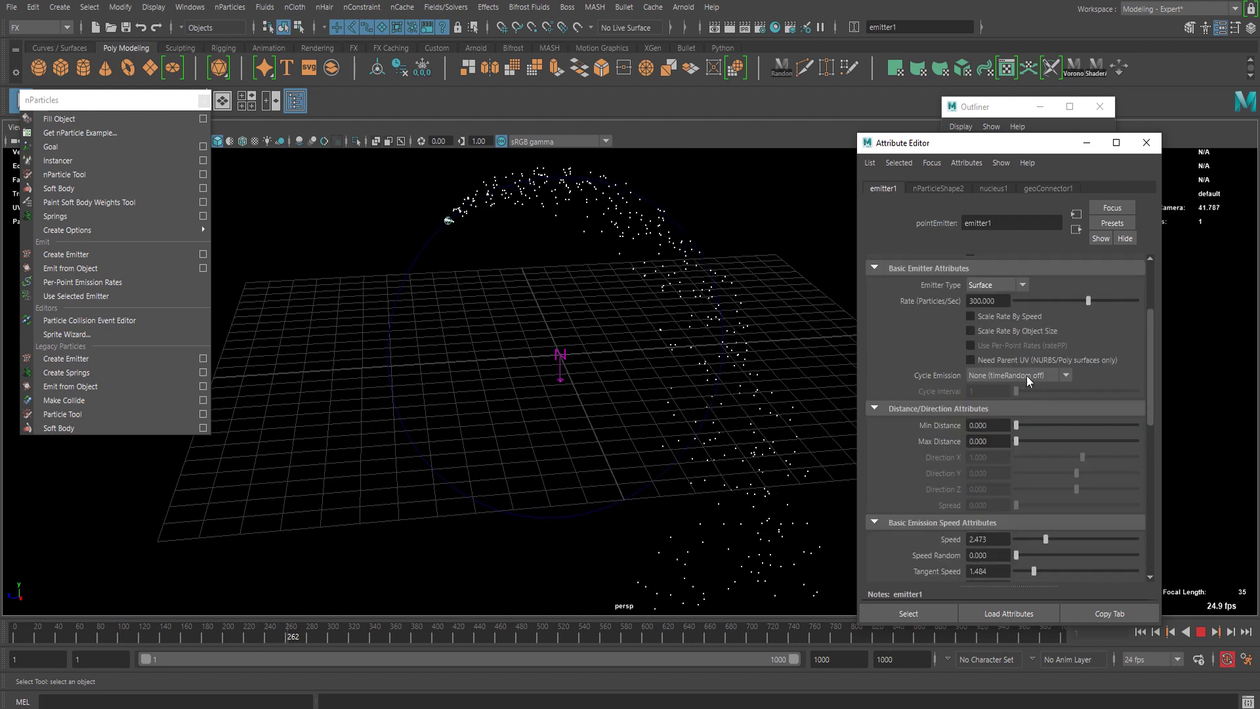
left_click(1202, 632)
- Set the particle render type of nParticleShape2 to MultiStreak
left_click(940, 191)
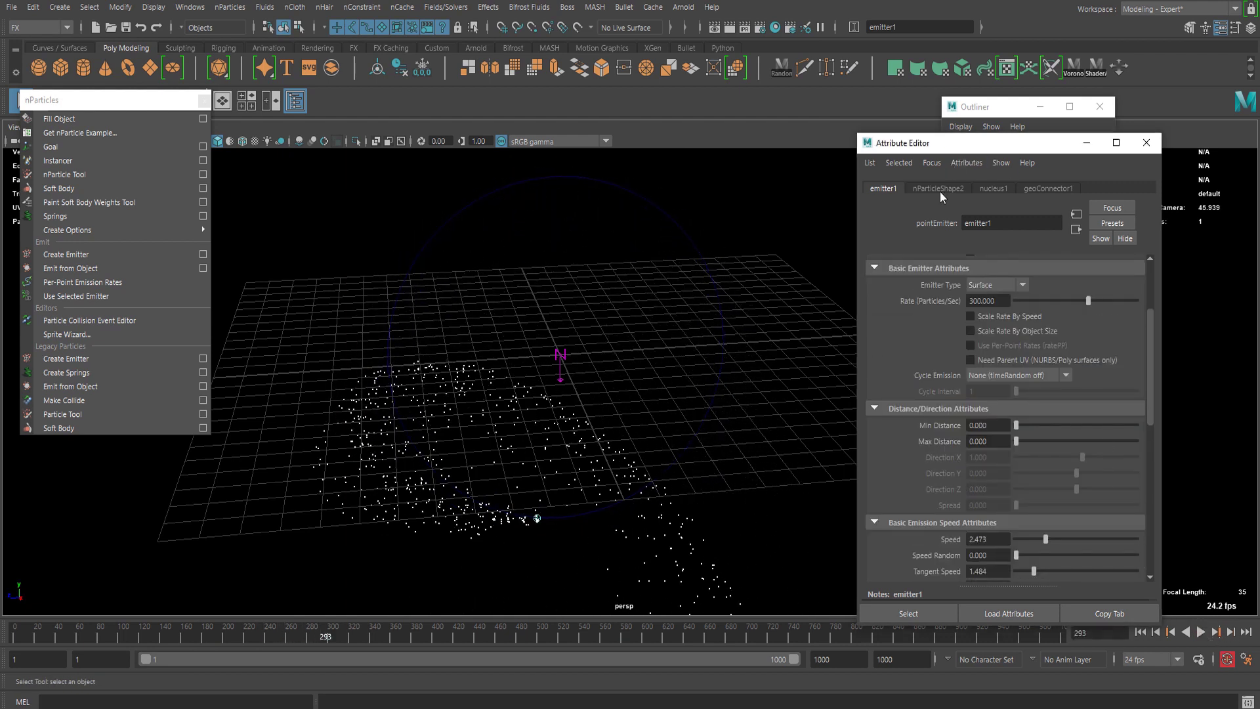
left_click(939, 190)
scroll(1024, 407, "down", 10)
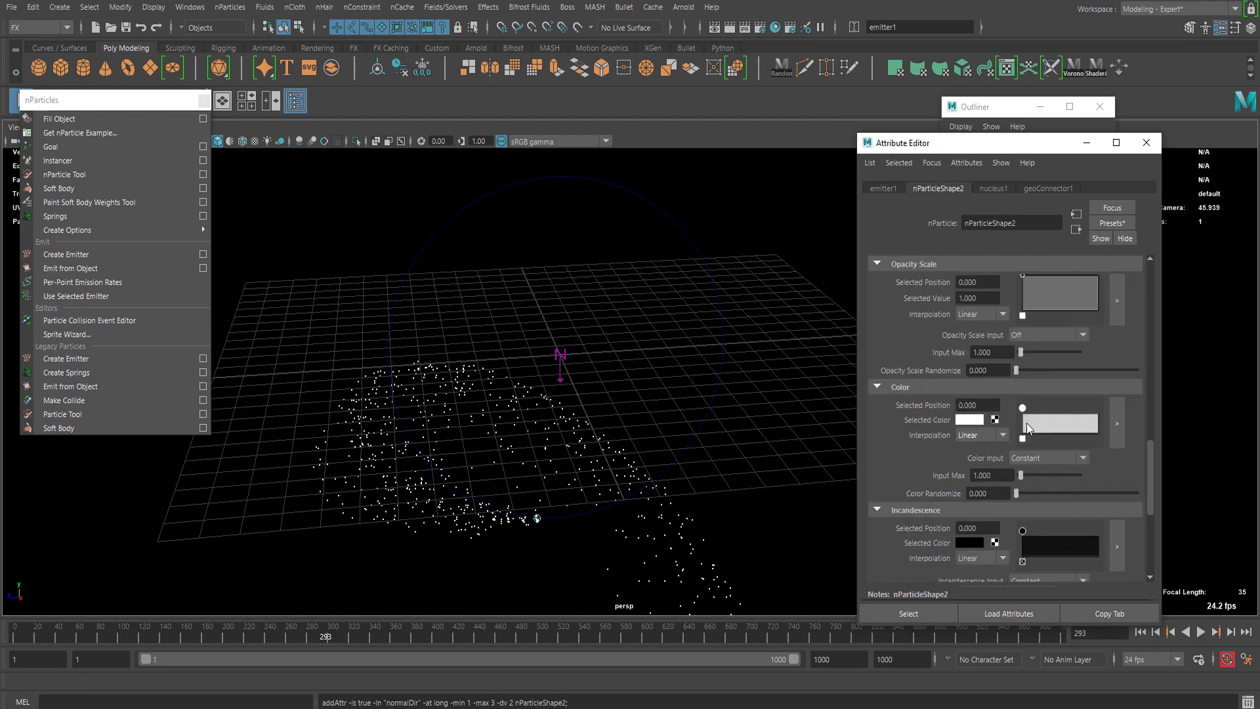
scroll(1030, 401, "up", 5)
scroll(1006, 460, "up", 2)
left_click(1000, 418)
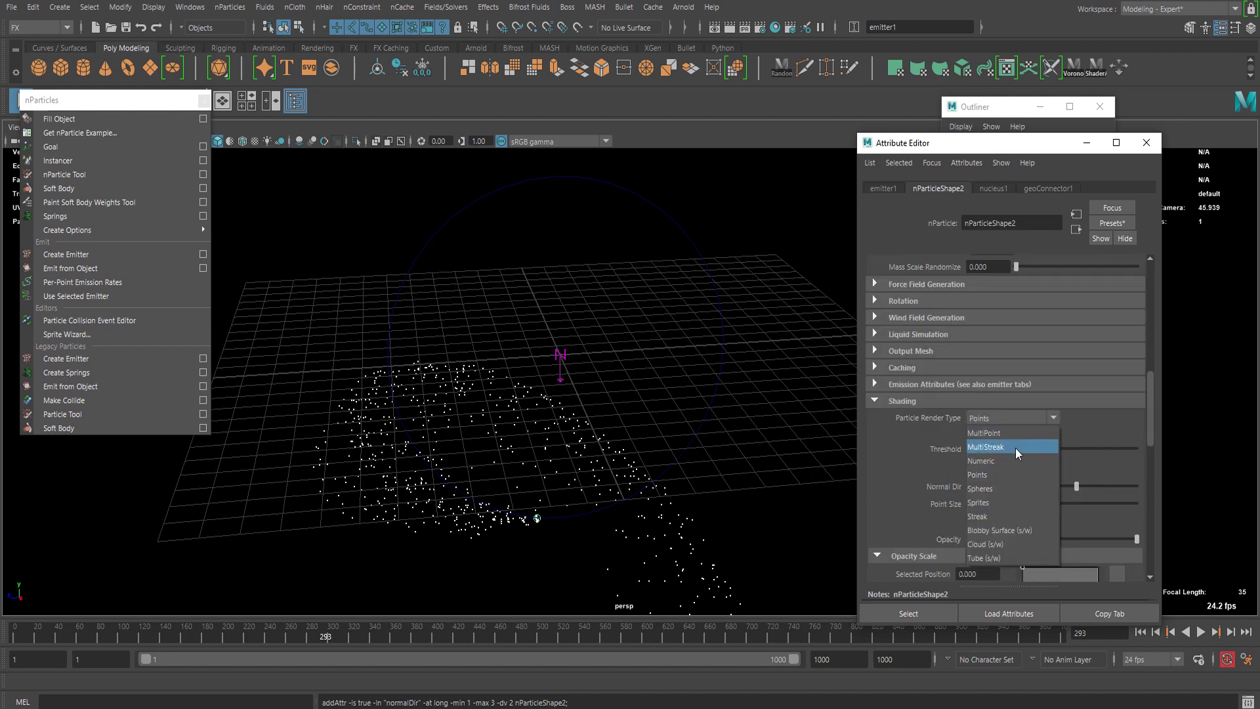
left_click(1008, 449)
- Replay the simulation from the first frame and examine the streaks trailing the orbiting disc
scroll(669, 301, "up", 5)
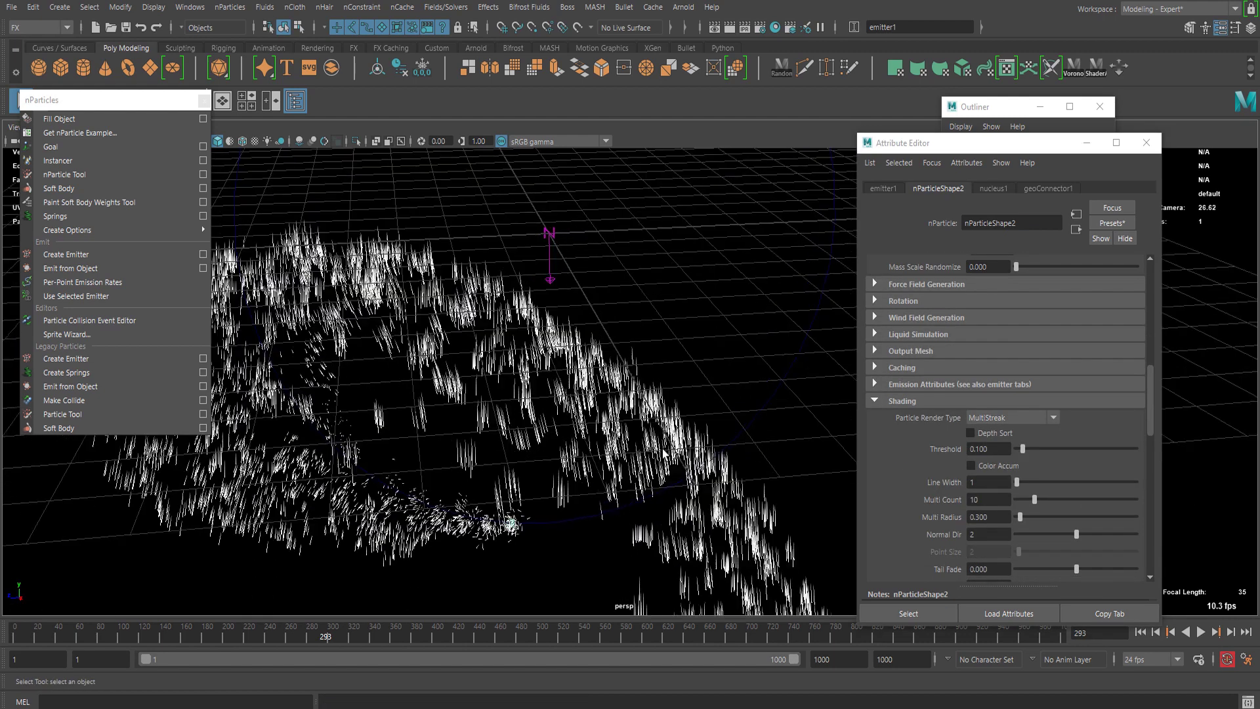
middle_click_drag(663, 453, 720, 378, "alt")
left_click(1141, 632)
left_click(1201, 632)
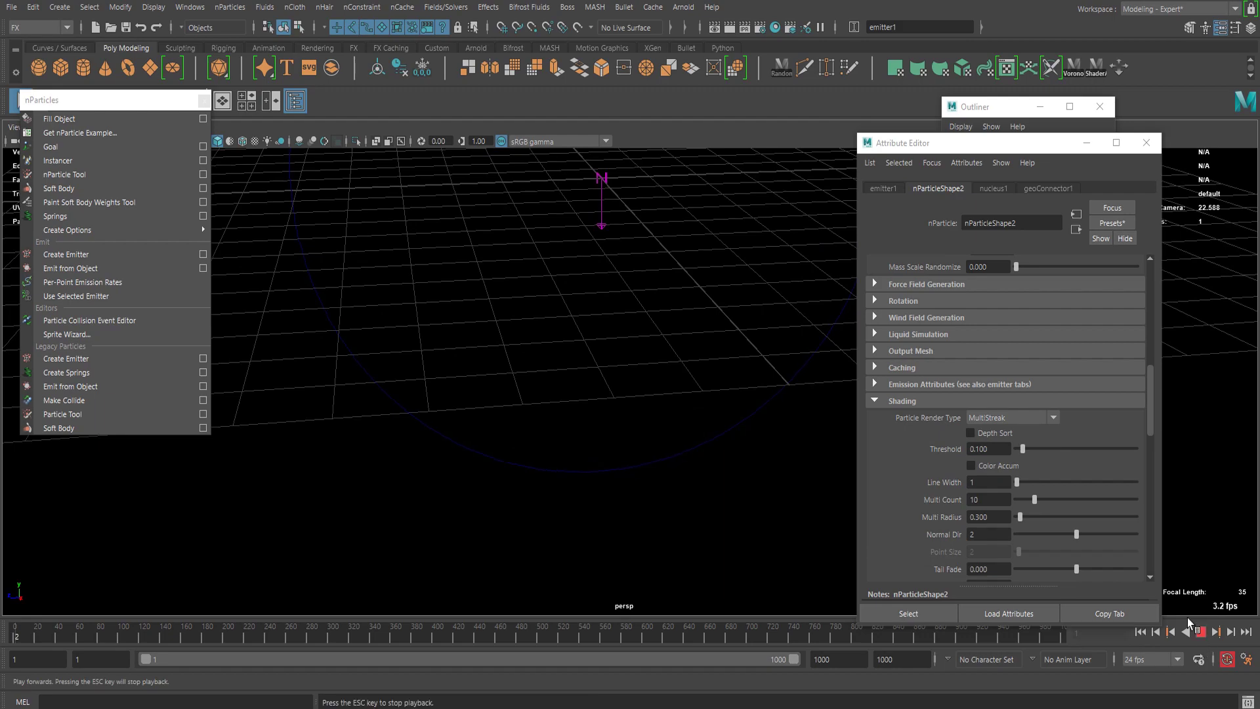
mouse_move(499, 263)
middle_mouse_down("alt")
mouse_move(614, 491)
mouse_move(676, 328)
mouse_move(571, 427)
mouse_move(669, 289)
mouse_move(631, 363)
middle_mouse_up("alt")
scroll(603, 454, "down", 3)
scroll(603, 454, "up", 3)
middle_click_drag(781, 348, 756, 408, "alt")
scroll(756, 408, "down", 5)
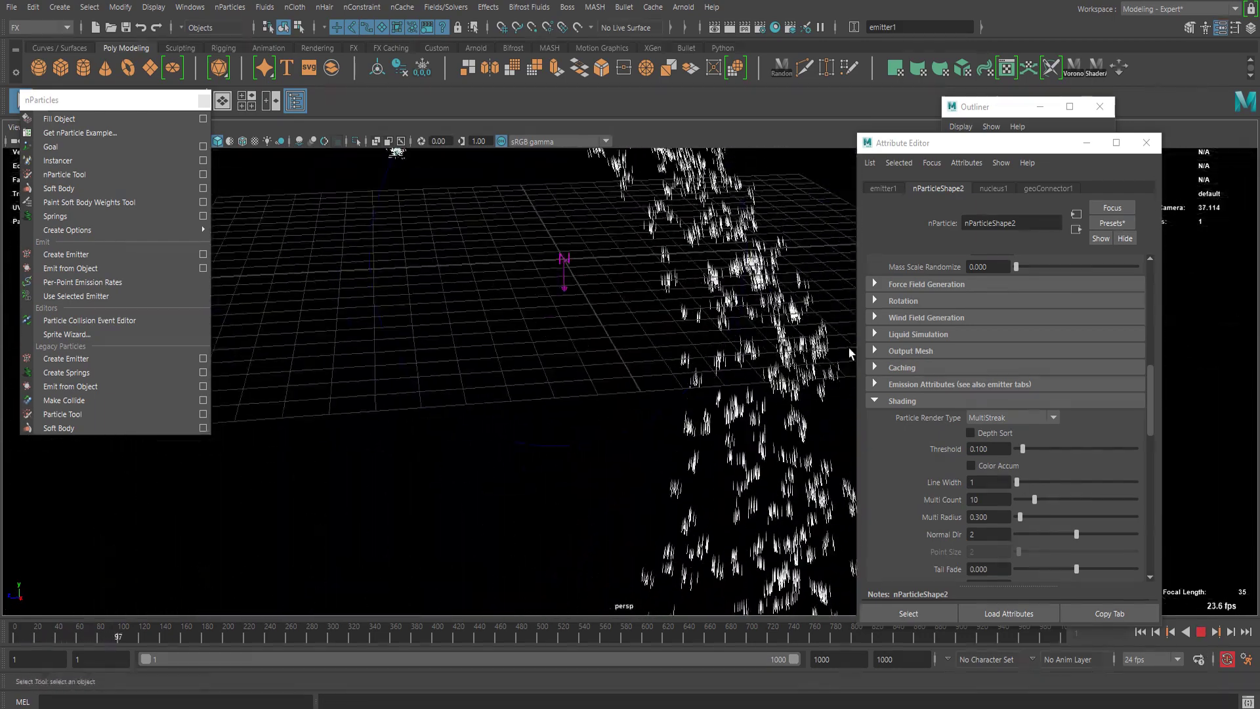
left_click(1200, 630)
- Set the emitter's rate to 50 particles per second and replay the simulation from the first frame
left_click(879, 188)
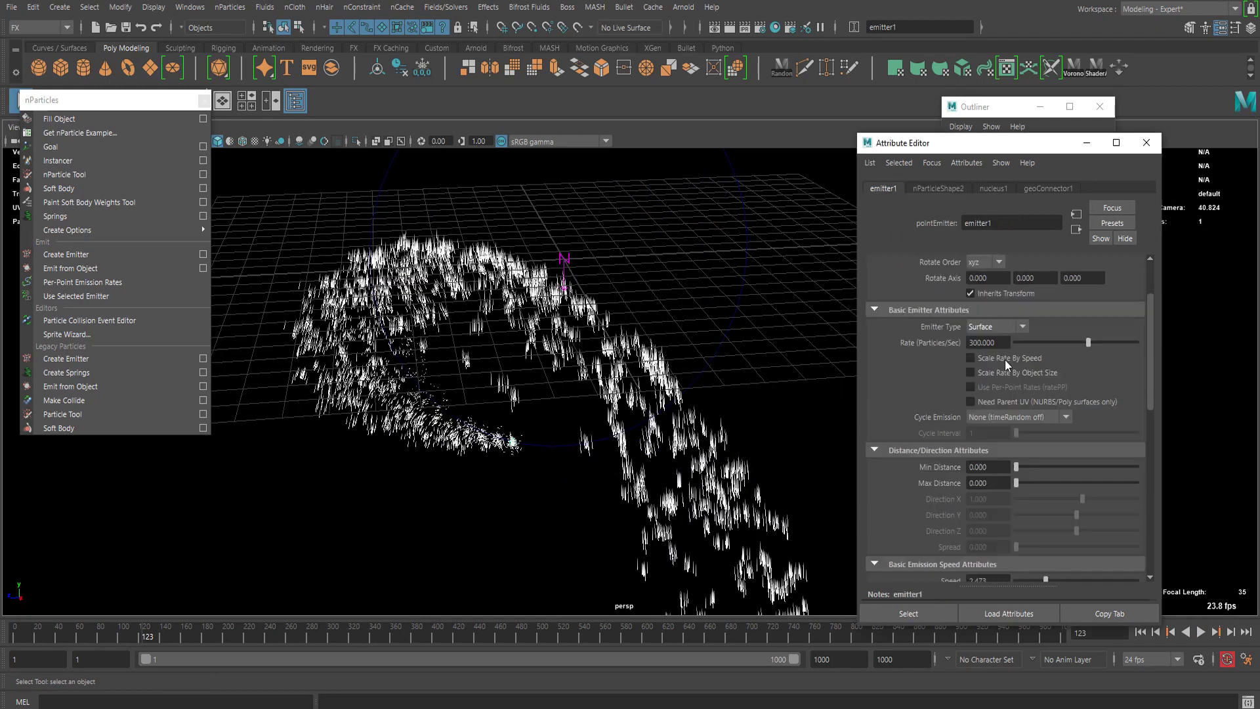
type("0")
key("Return")
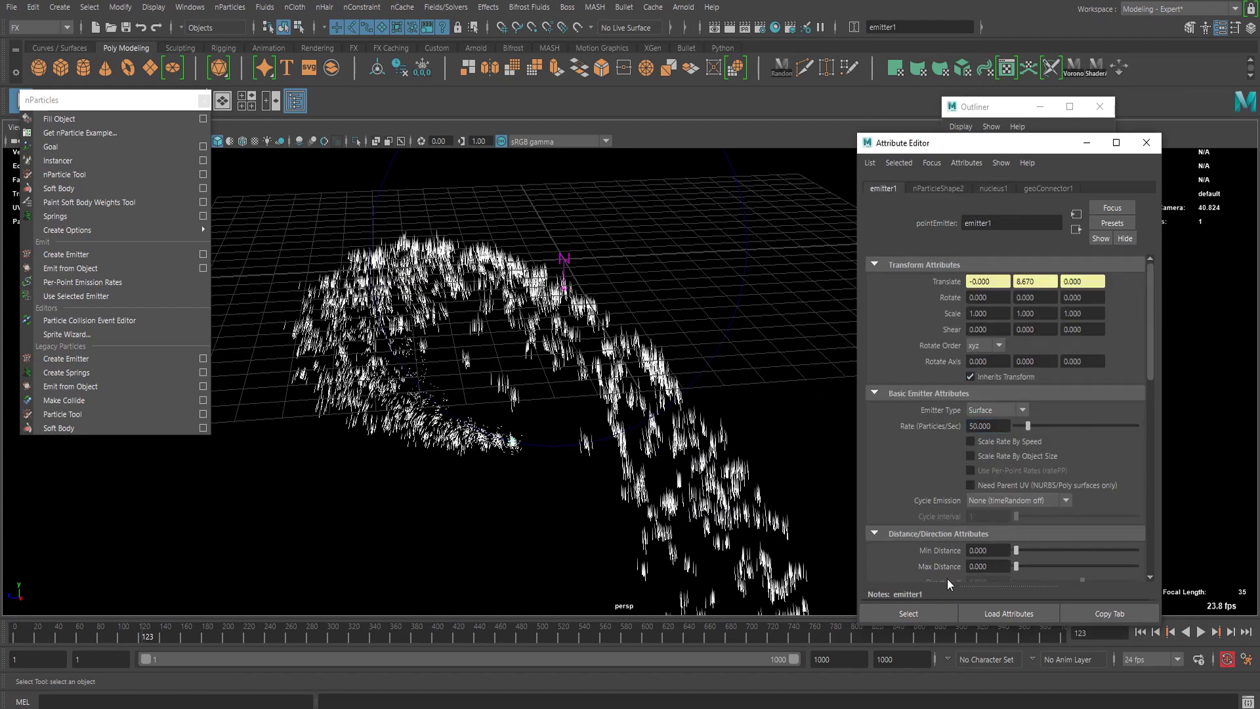
left_click(1140, 631)
left_click(1200, 631)
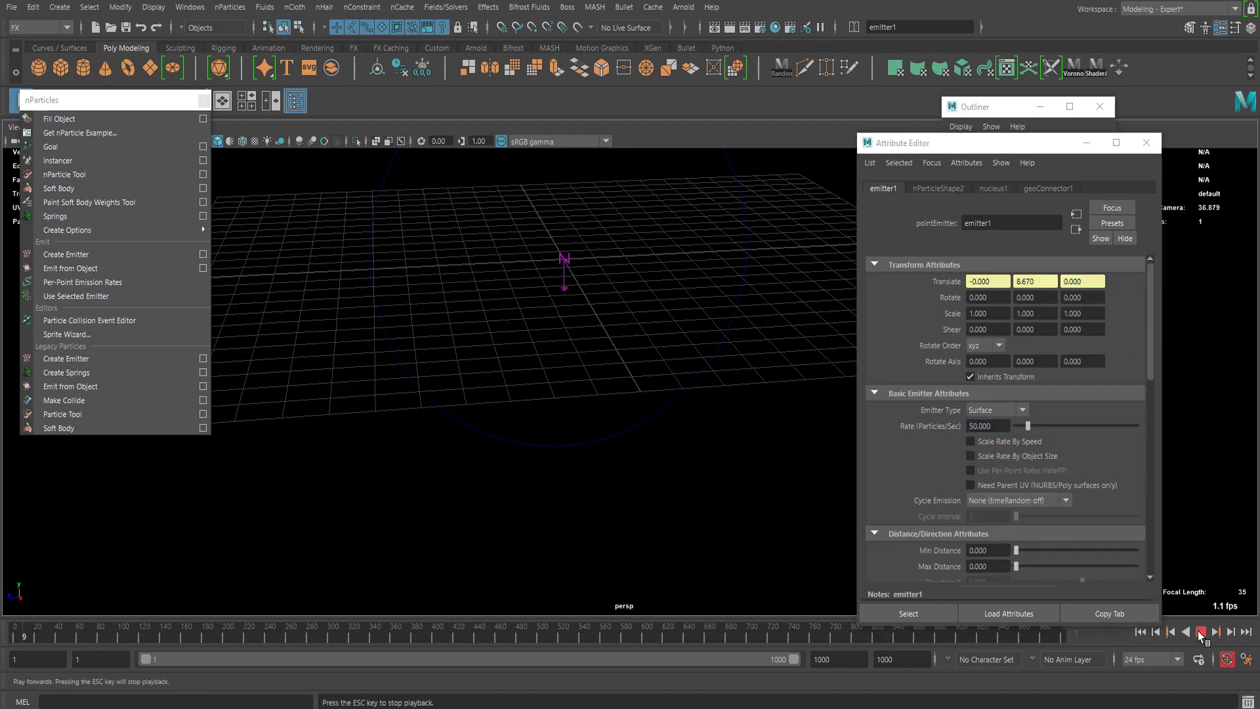
right_click_drag(650, 455, 694, 490, "alt")
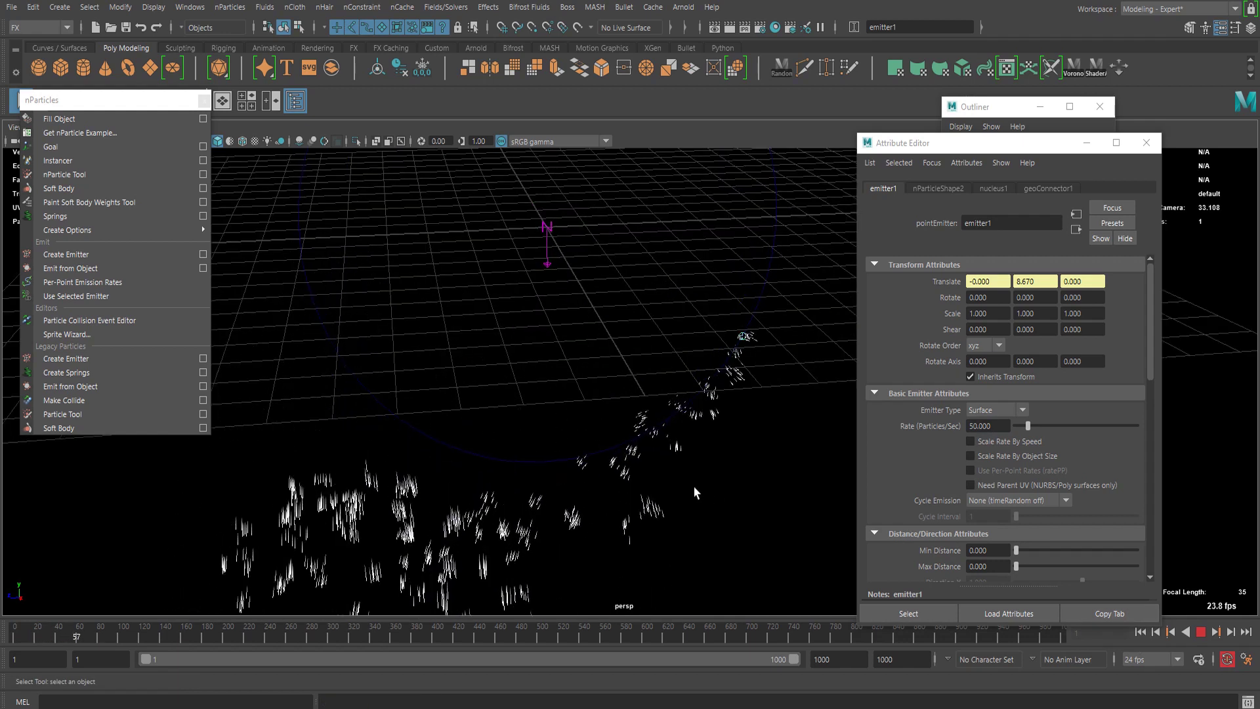
- Stop playback, set the emitter's normal speed to 0, and replay the simulation briefly from the first frame
left_click(1201, 631)
scroll(991, 482, "down", 6)
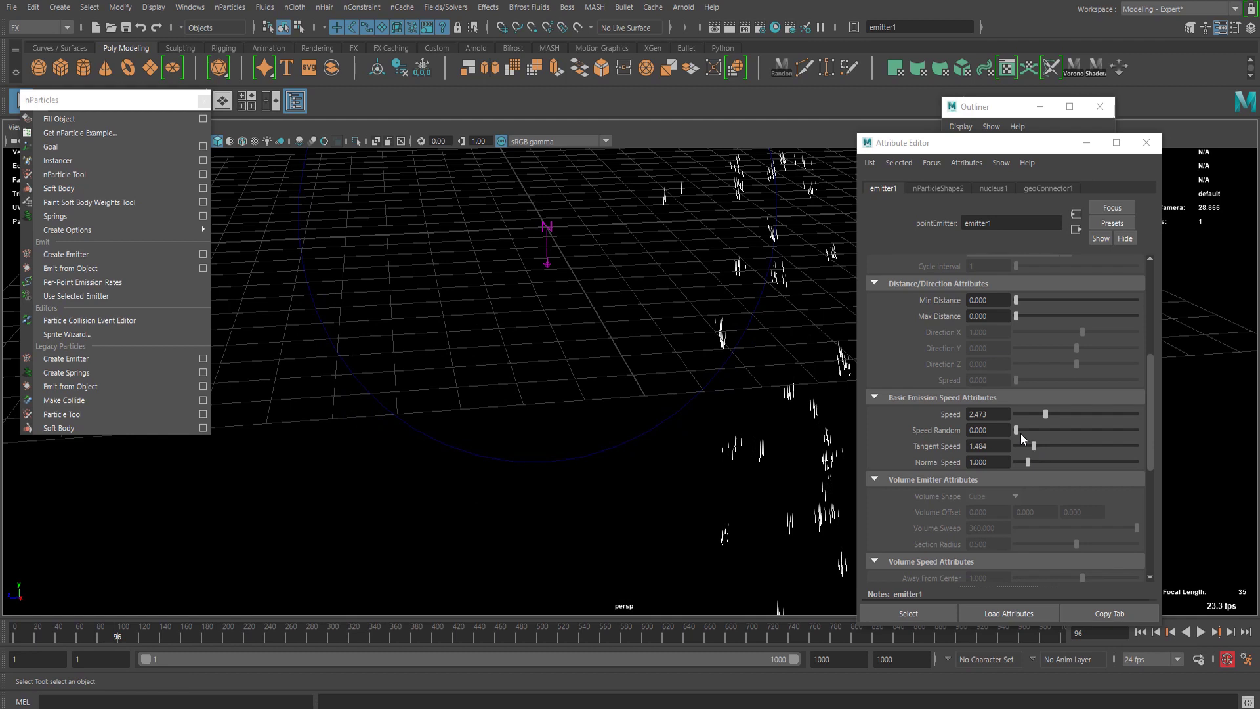
left_click_drag(1027, 463, 1012, 463)
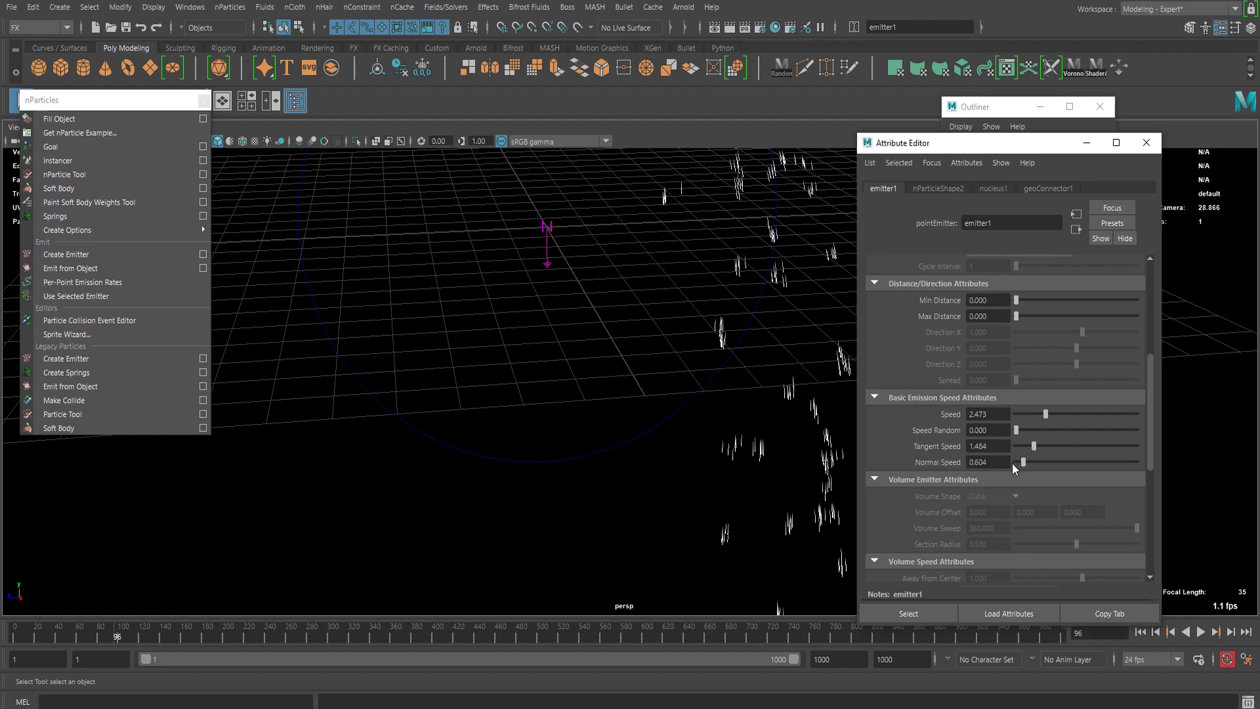
left_click(1140, 632)
left_click(1200, 633)
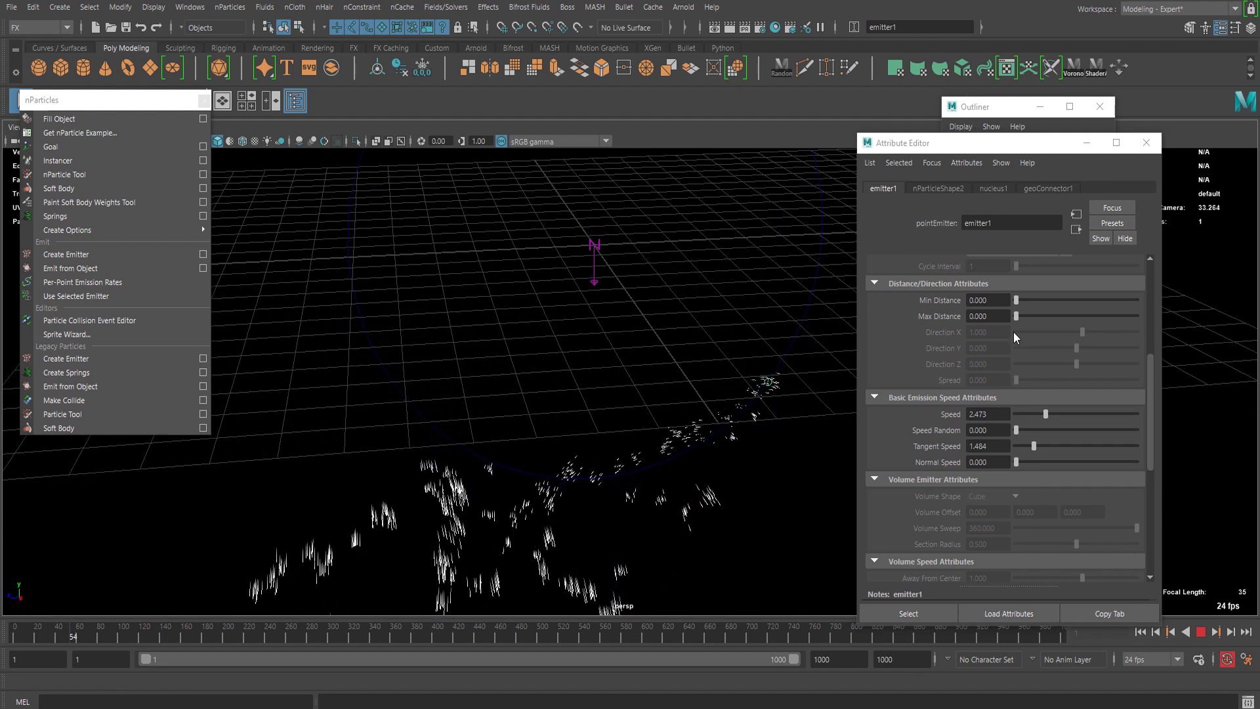
left_click(1201, 631)
- Set the lifespan mode of nParticleShape2 to Random range
left_click(938, 190)
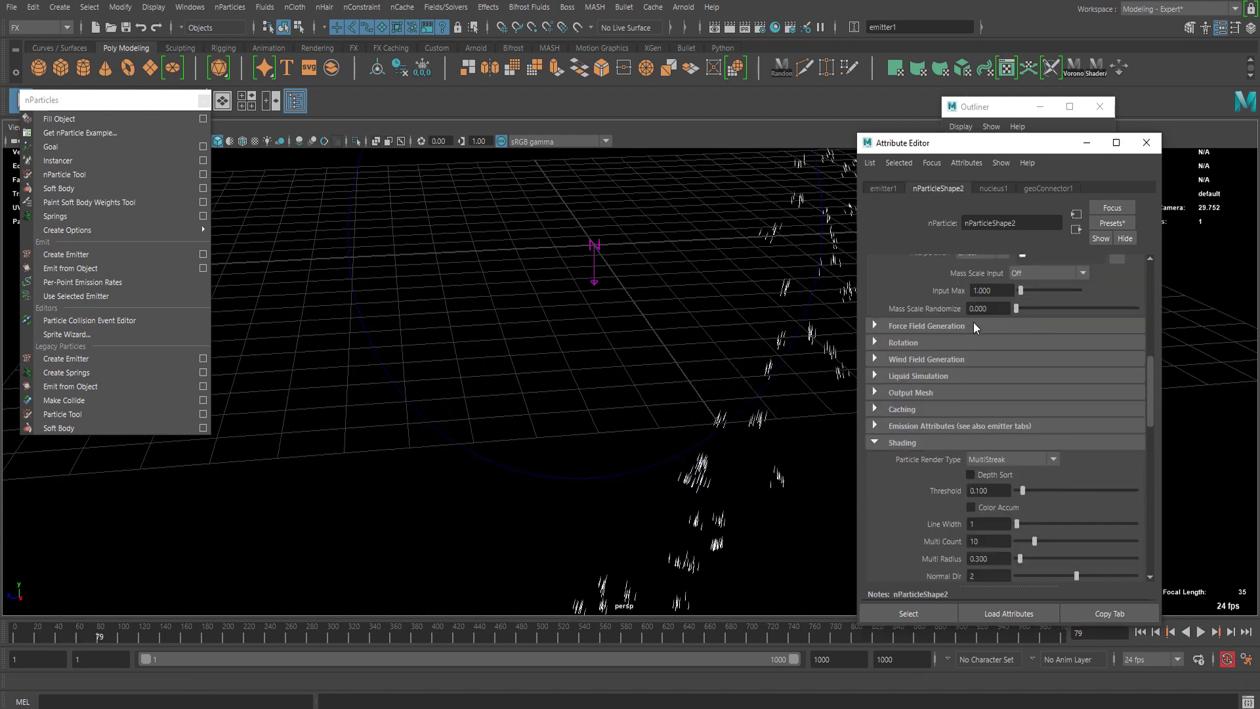
left_click(993, 346)
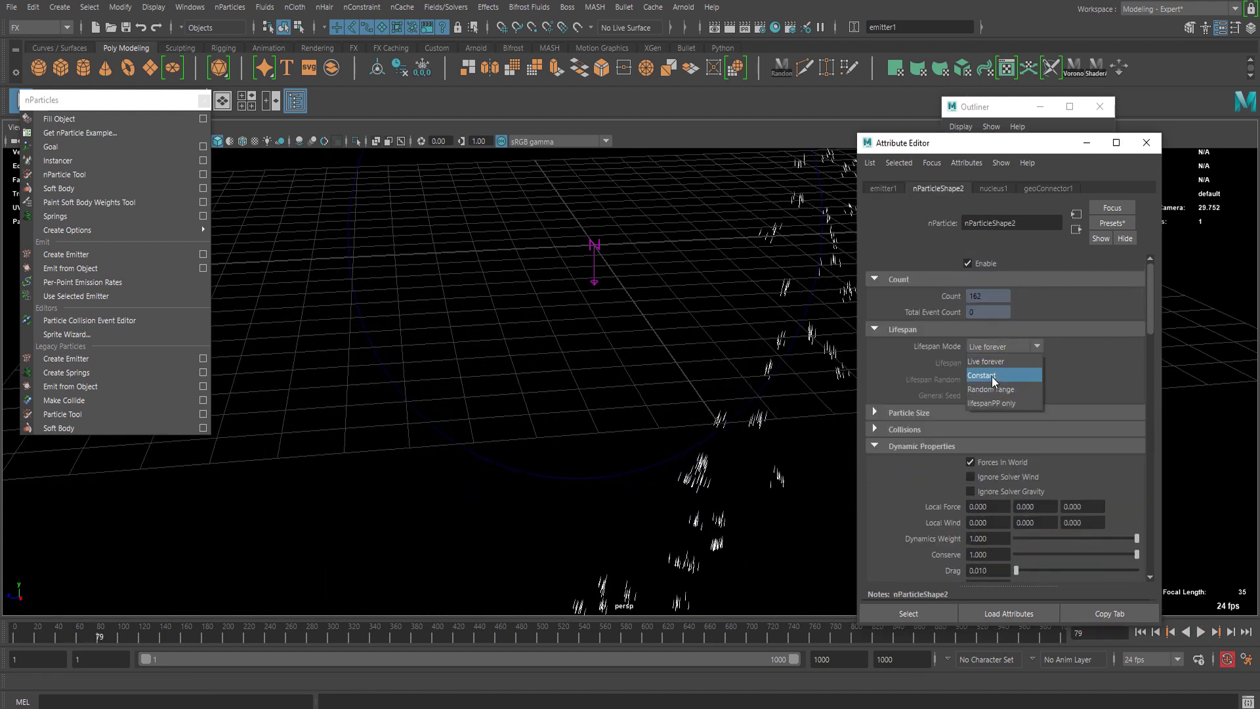
left_click(991, 376)
left_click(1001, 346)
left_click(998, 385)
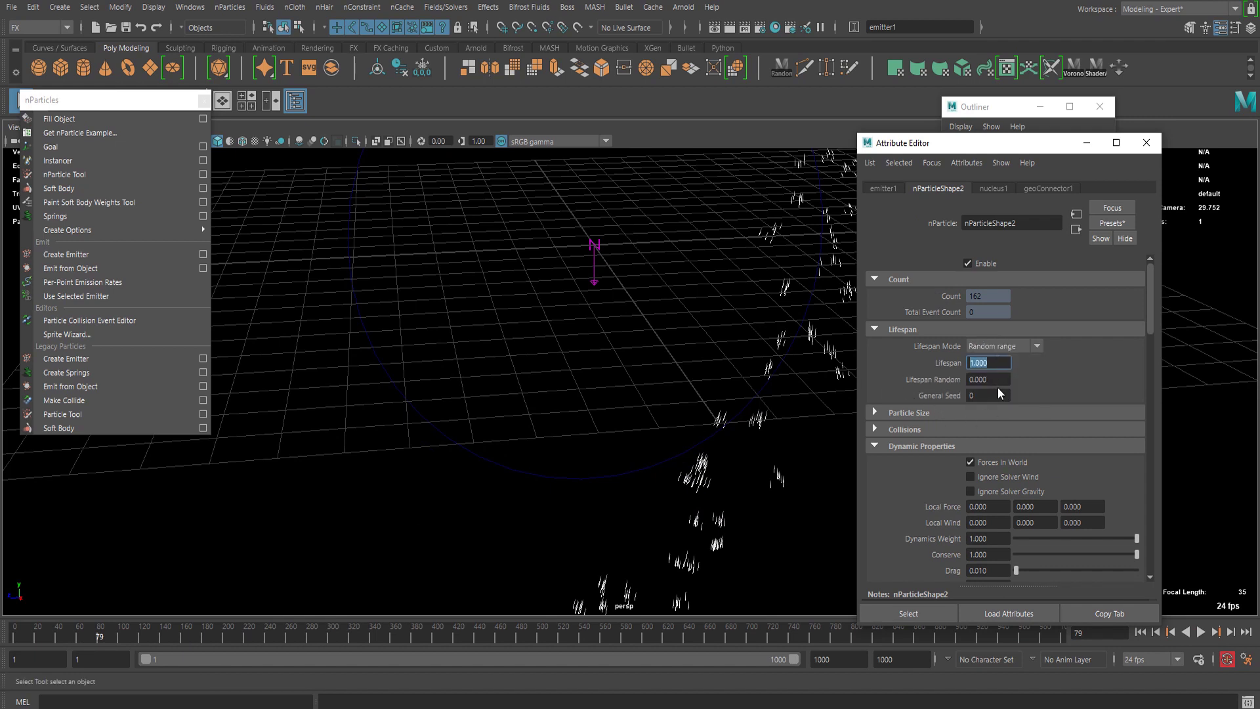
- Set the particles' lifespan to 0.5 and their lifespan random to 0.2
type(".7")
left_click_drag(996, 382, 923, 388)
type("0")
left_click(1011, 363)
type(".5")
left_click_drag(1010, 363, 945, 380)
key("Return")
type(".2")
key("Return")
- Replay the simulation from the first frame and examine the shorter-lived streaks around the circle
left_click(1146, 633)
left_click(1201, 630)
middle_click_drag(387, 355, 604, 501, "alt")
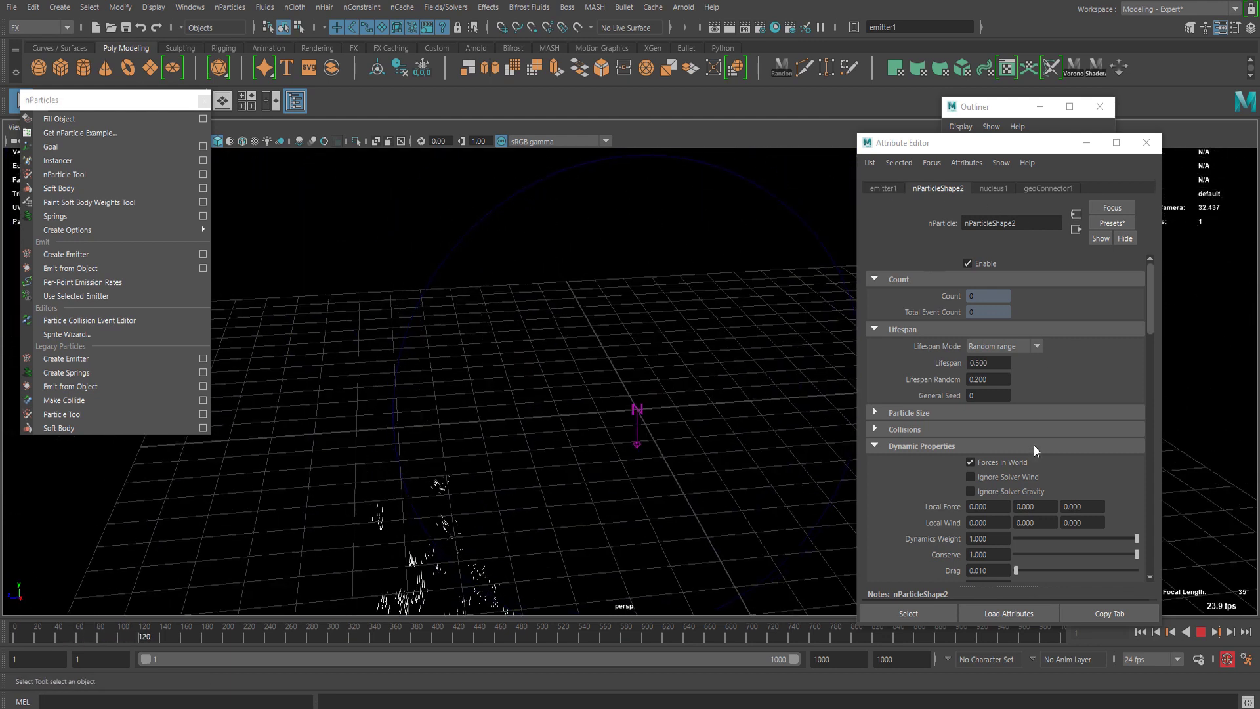
- Set the streaks' tail size to 6.667 and multi count to 8 in the particle shading while the simulation plays
scroll(1021, 459, "down", 5)
scroll(962, 433, "up", 2)
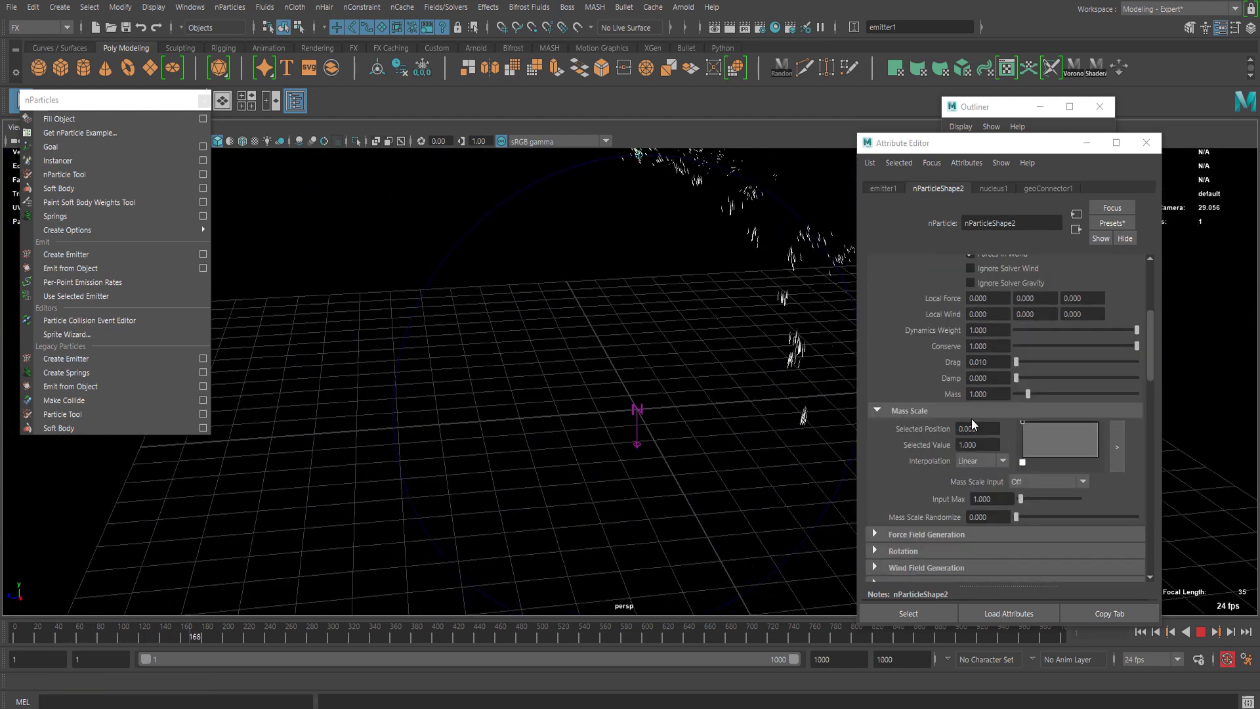
scroll(971, 419, "down", 10)
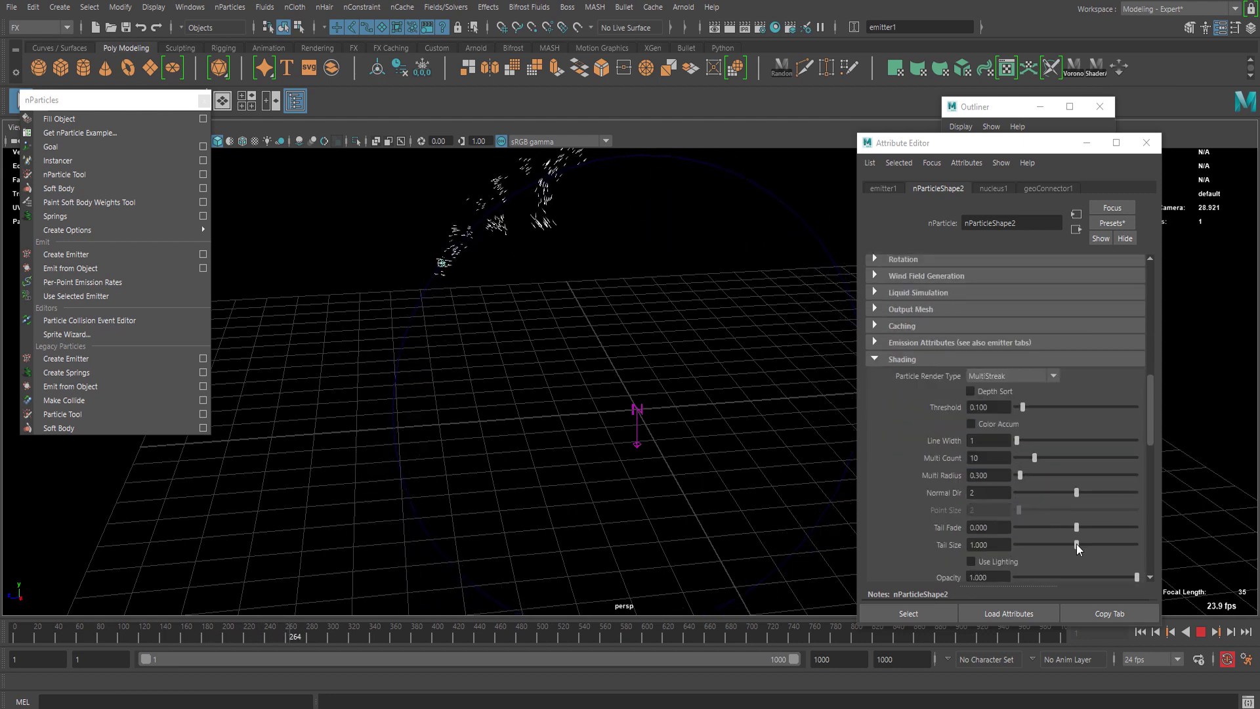
left_click_drag(1081, 542, 1080, 543)
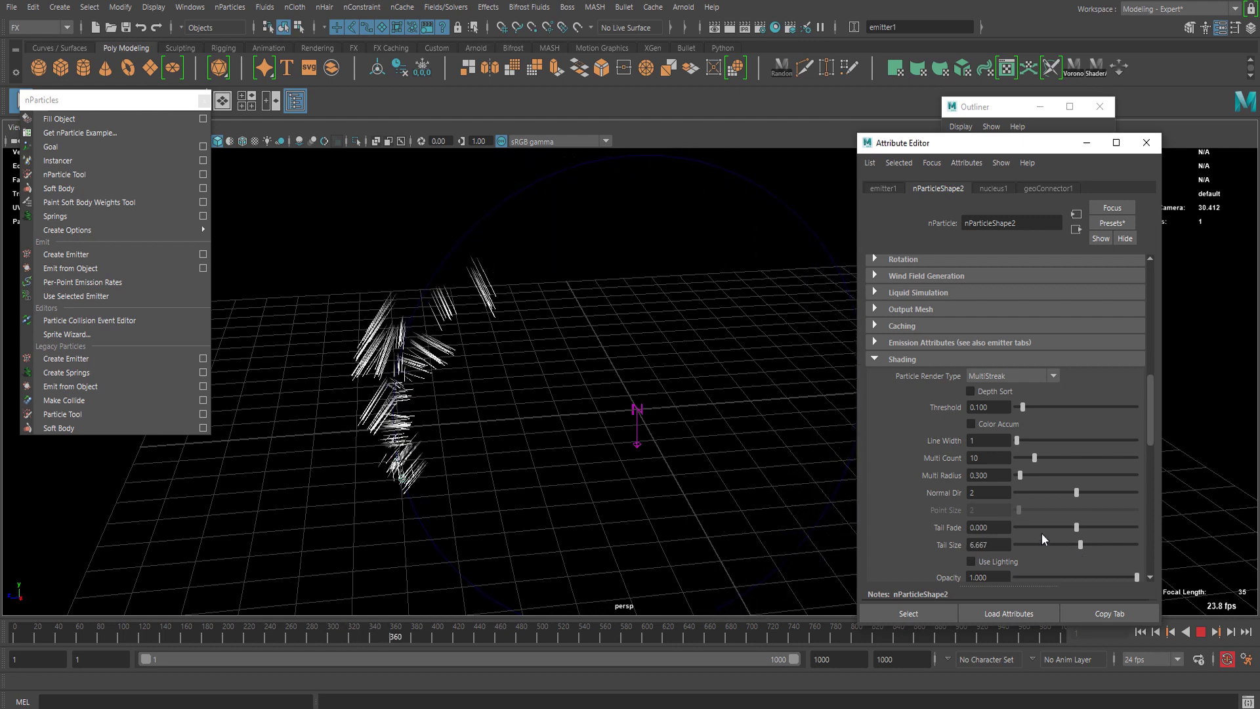
left_click(1024, 457)
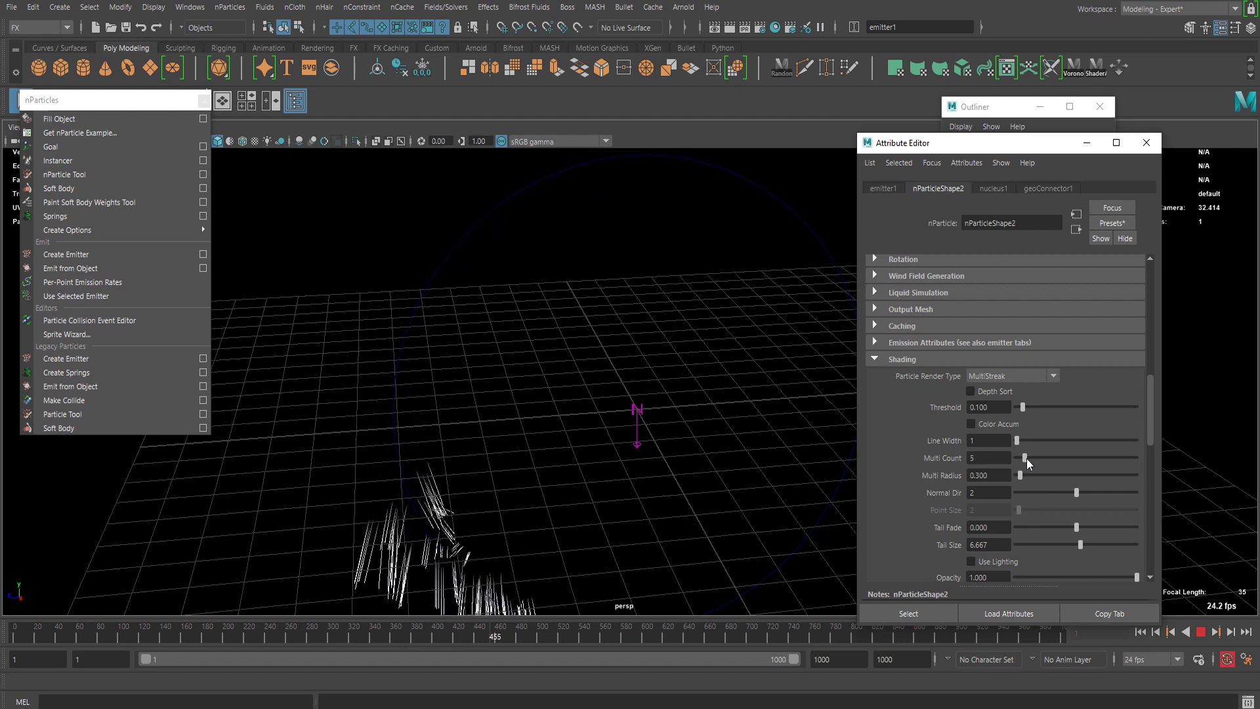
mouse_move(1027, 459)
left_mouse_down()
mouse_move(1058, 461)
mouse_move(1030, 463)
left_mouse_up()
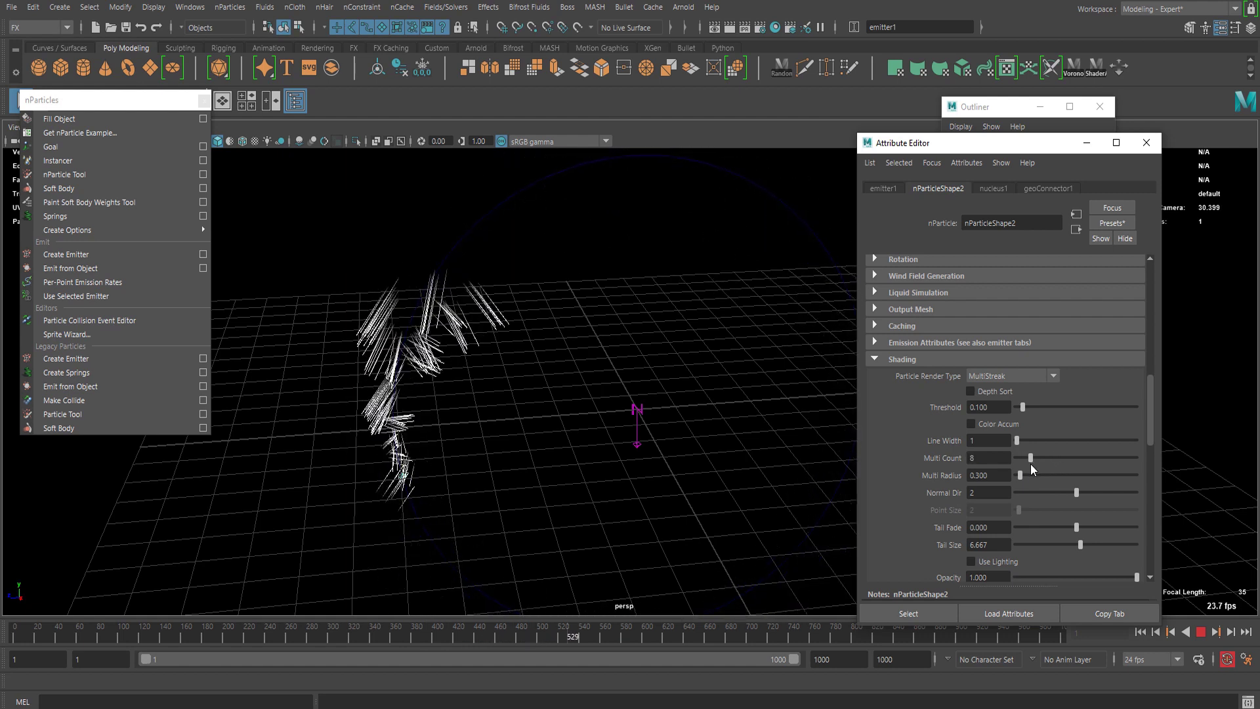
- Set the emitter's tangent speed to 0 and normal speed to 1.264
left_click(887, 189)
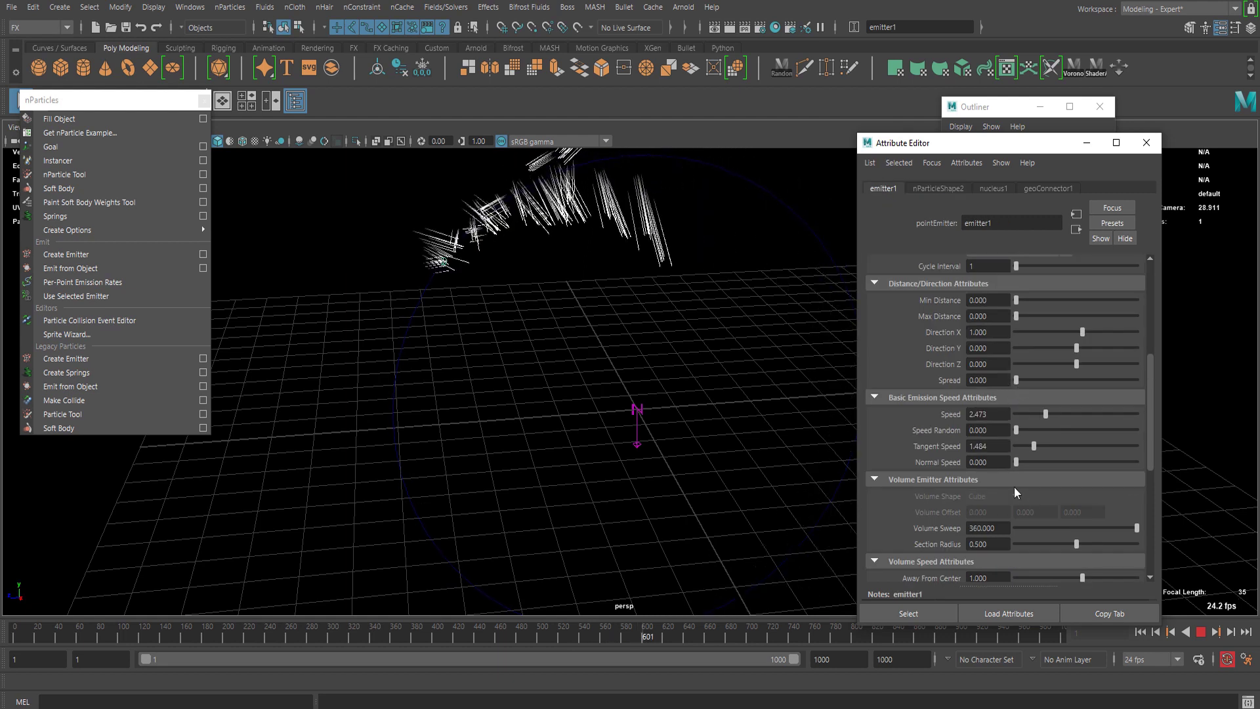
left_click_drag(1027, 458, 998, 450)
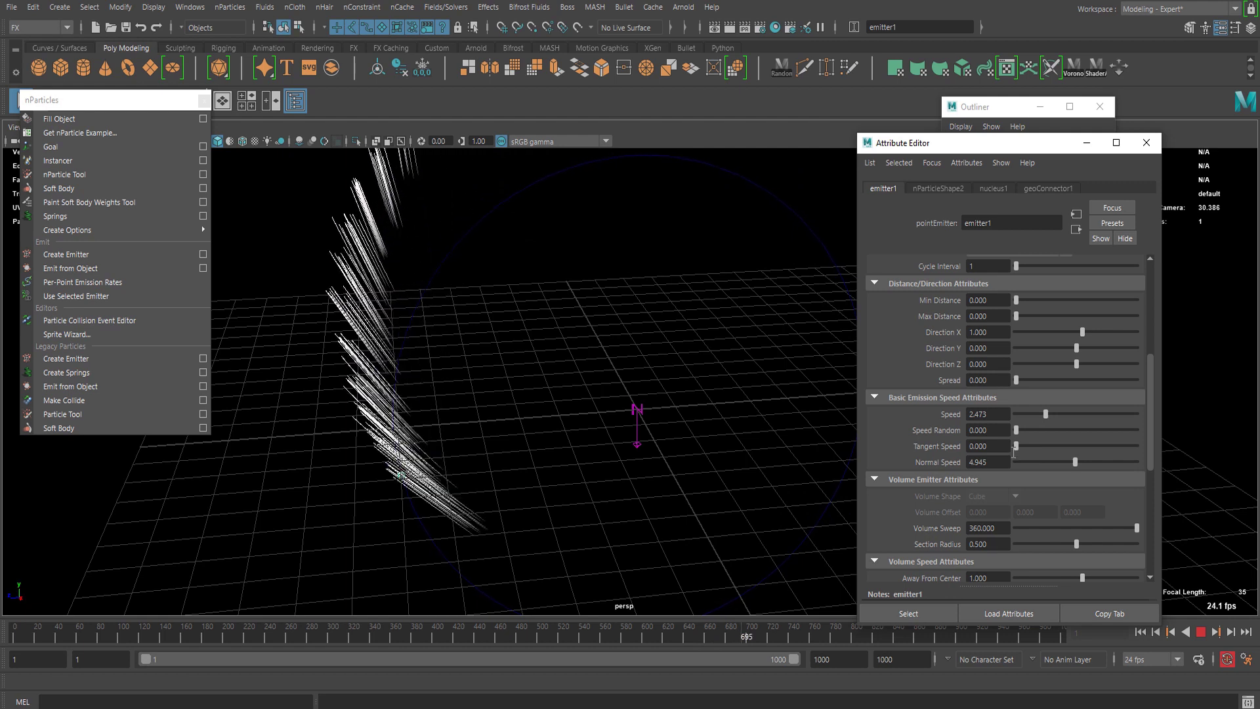
left_click_drag(1075, 462, 1030, 469)
middle_click_drag(709, 397, 653, 354, "alt")
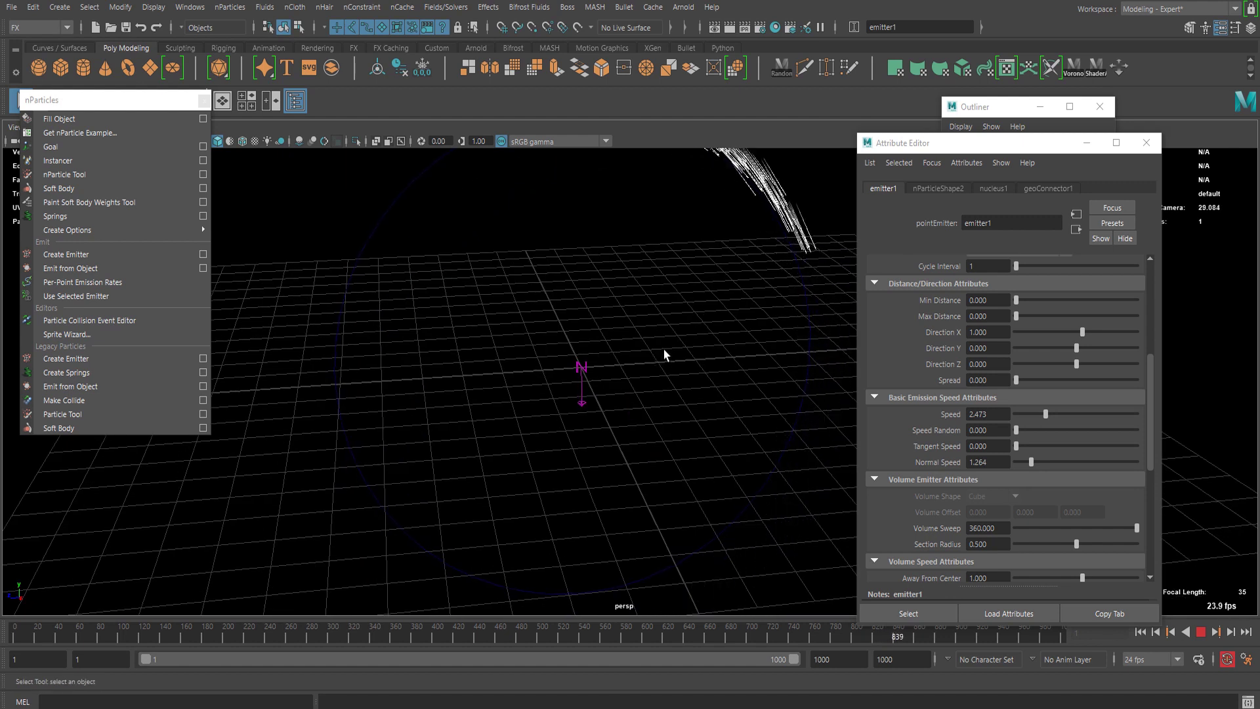
- Set the emitter's spread to 0.374 and its rate to 129.121 particles per second
scroll(663, 347, "down", 10)
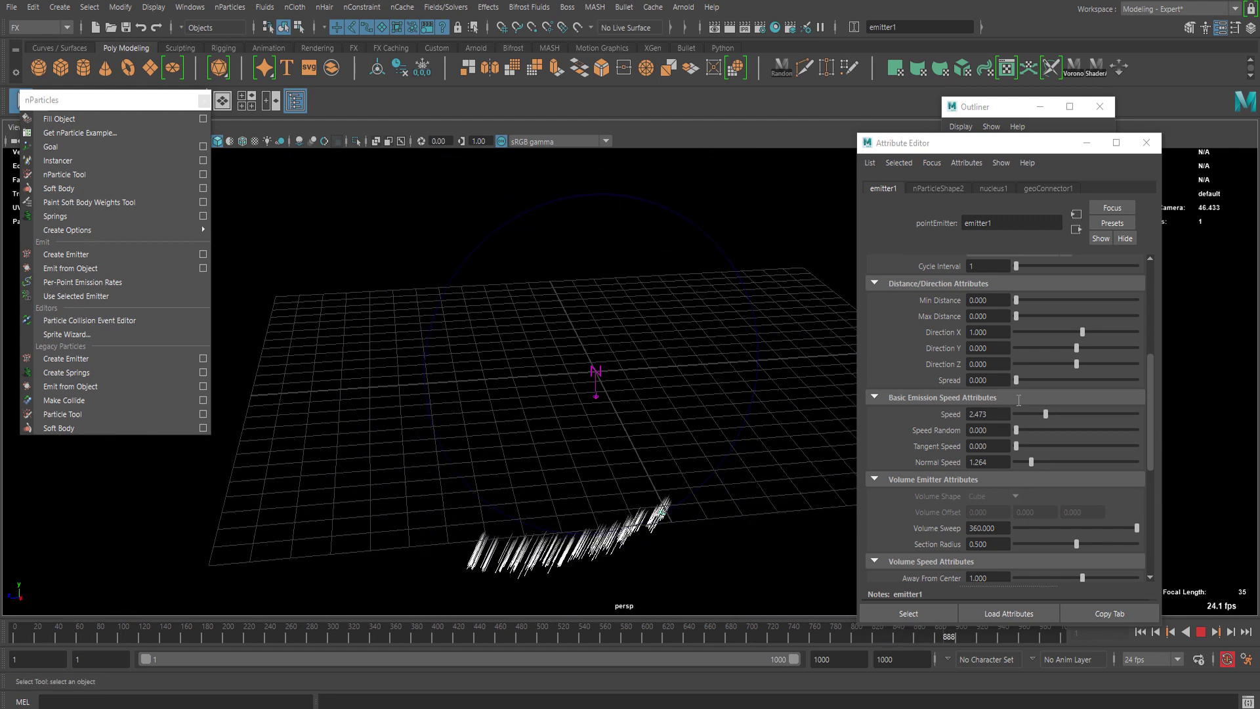
left_click_drag(1022, 380, 1062, 383)
scroll(1027, 366, "up", 3)
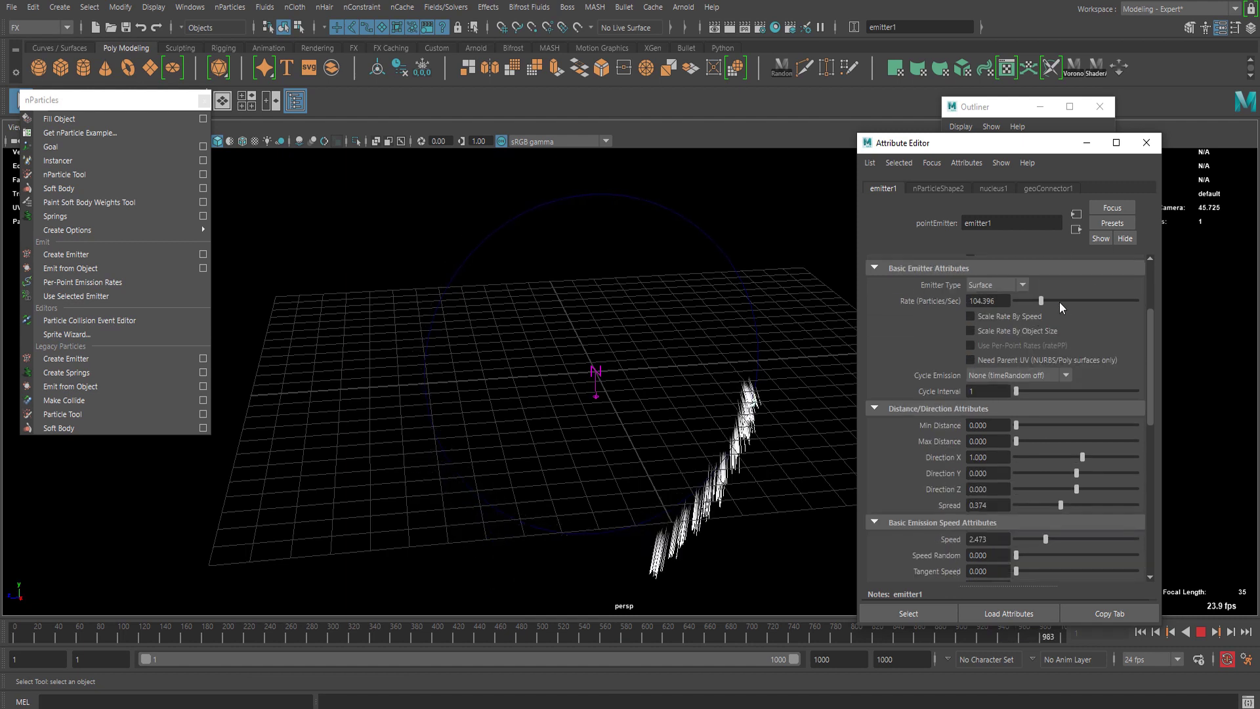
left_click_drag(1041, 300, 1046, 301)
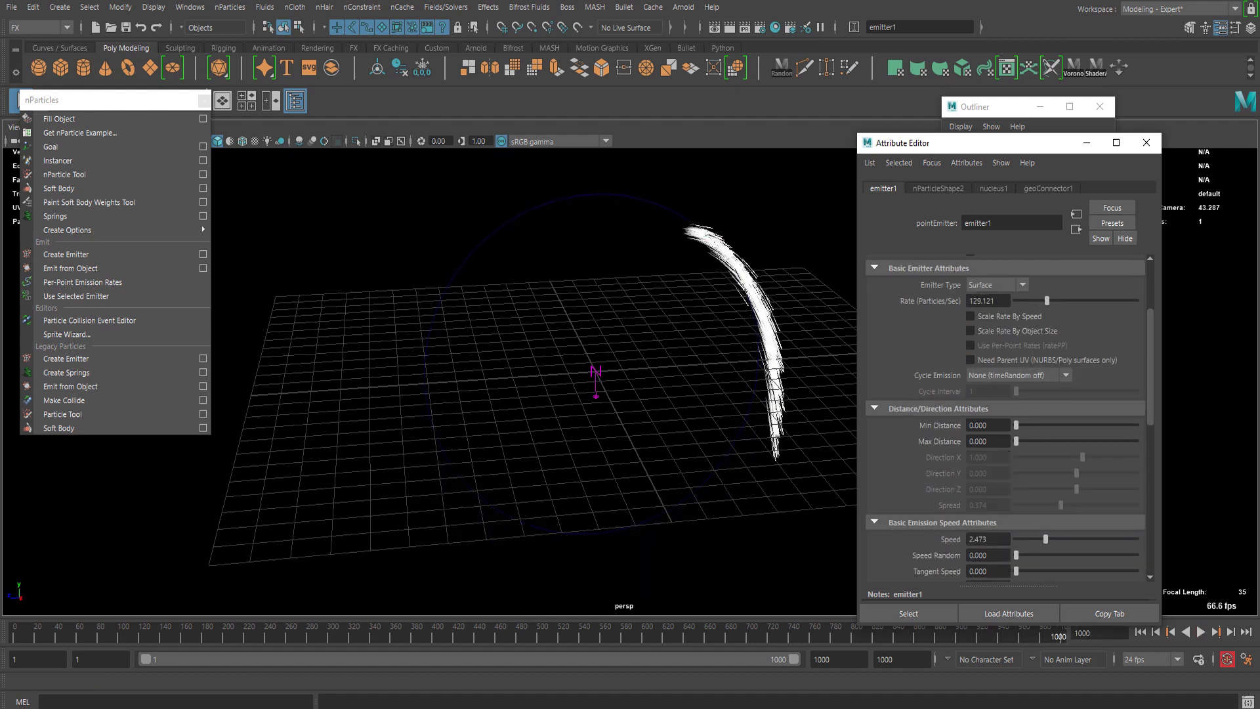
- Replay the simulation from the first frame and reduce the emitter's rate to 87.912 particles per second
left_click(1140, 631)
left_click(1200, 631)
scroll(660, 468, "up", 3)
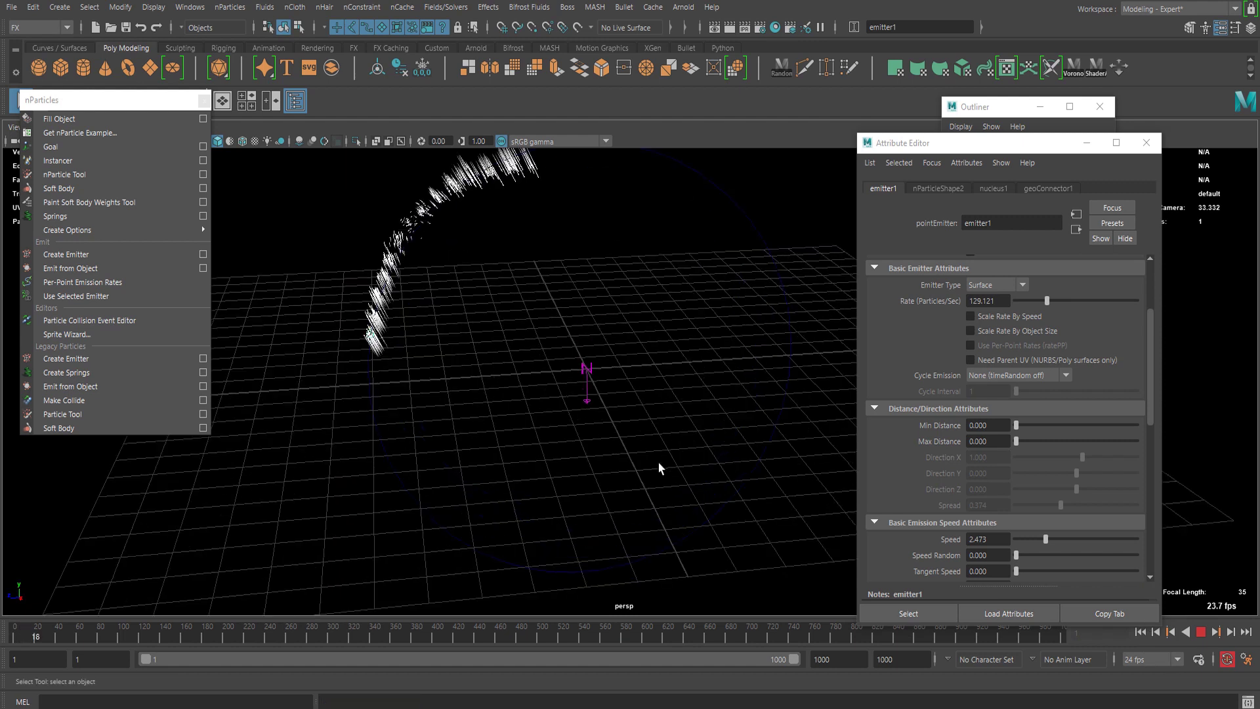
scroll(660, 468, "up", 2)
mouse_move(1048, 302)
left_mouse_down()
mouse_move(1067, 304)
mouse_move(1037, 302)
left_mouse_up()
scroll(632, 348, "down", 10)
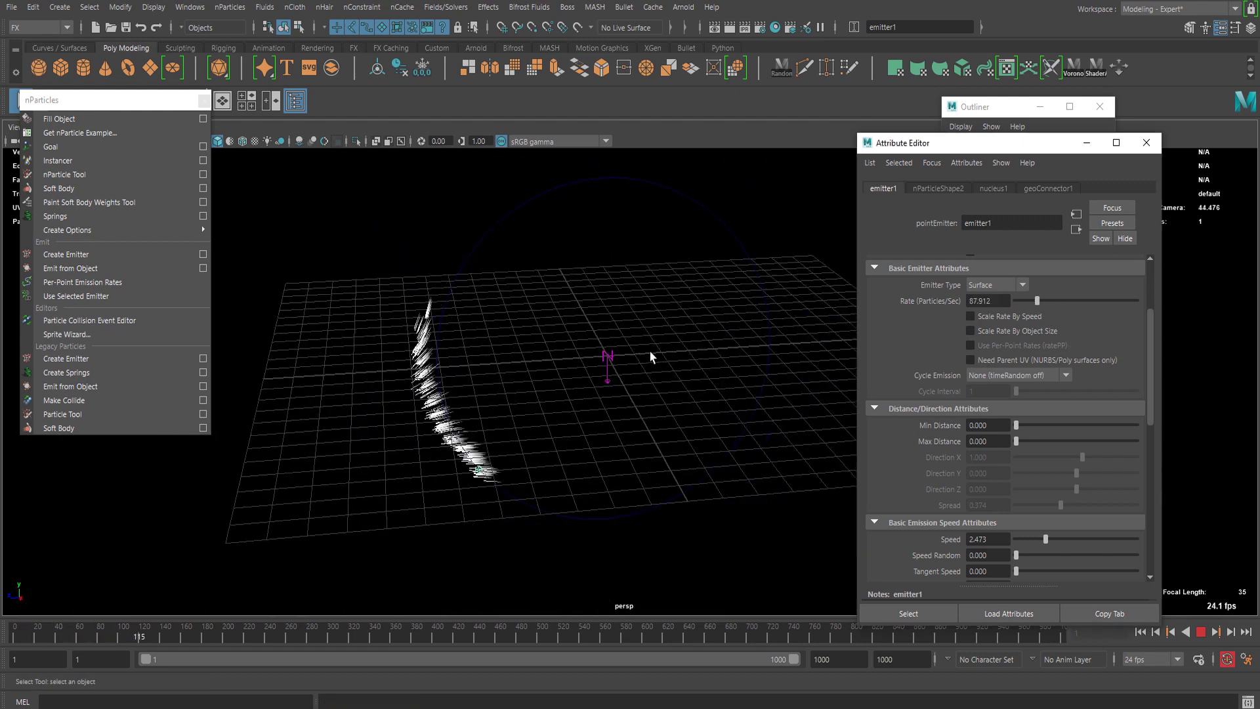
scroll(664, 363, "up", 5)
- Set the emitter's speed random to 1.978 and raise its normal speed
scroll(1061, 516, "down", 2)
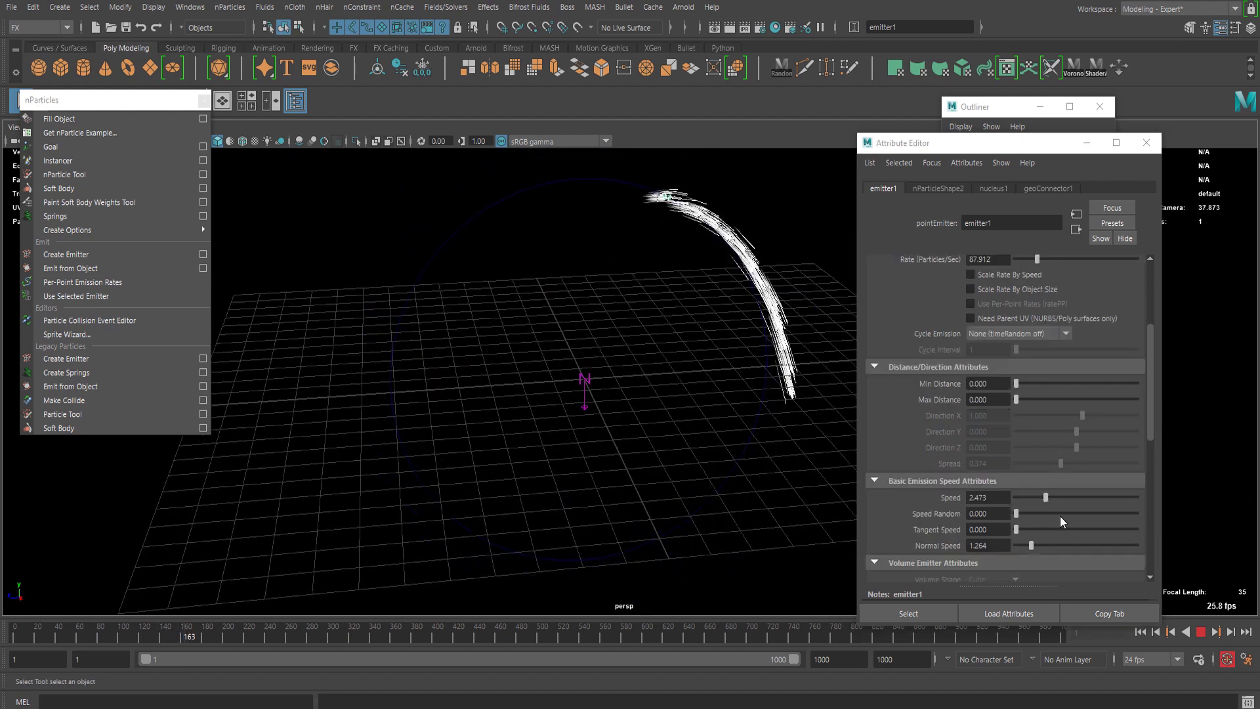
scroll(1050, 513, "down", 4)
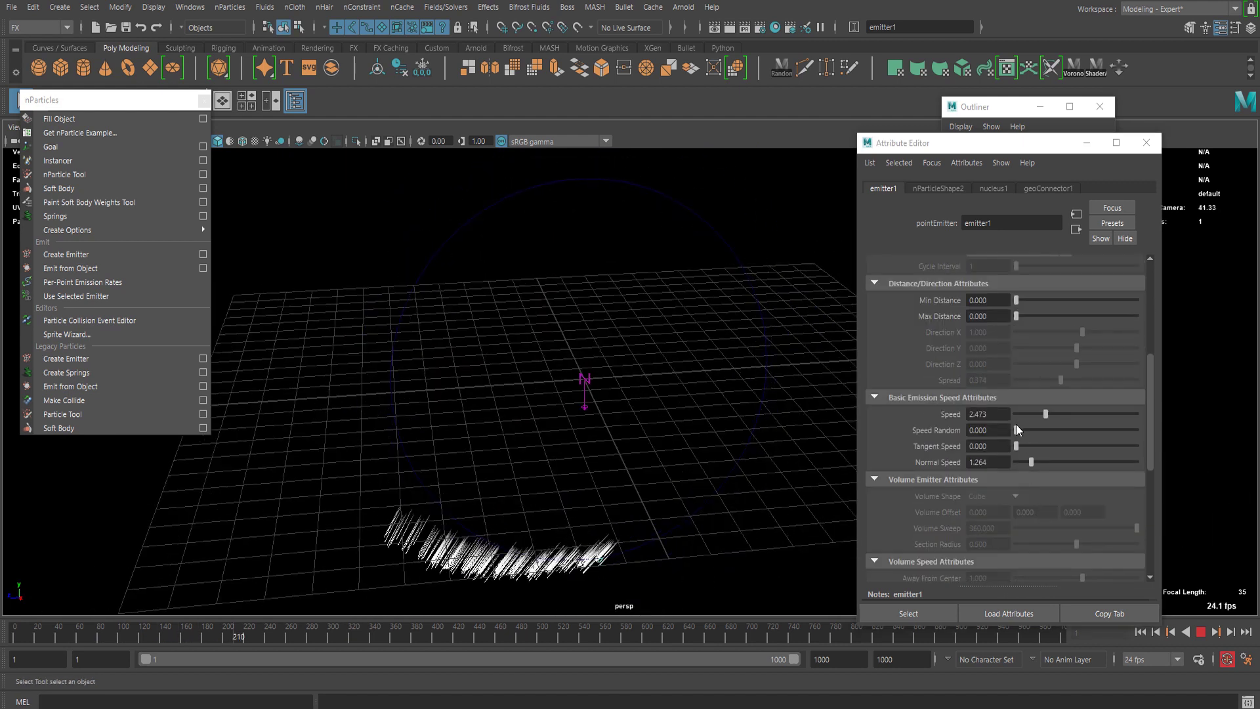
left_click_drag(1015, 426, 1039, 431)
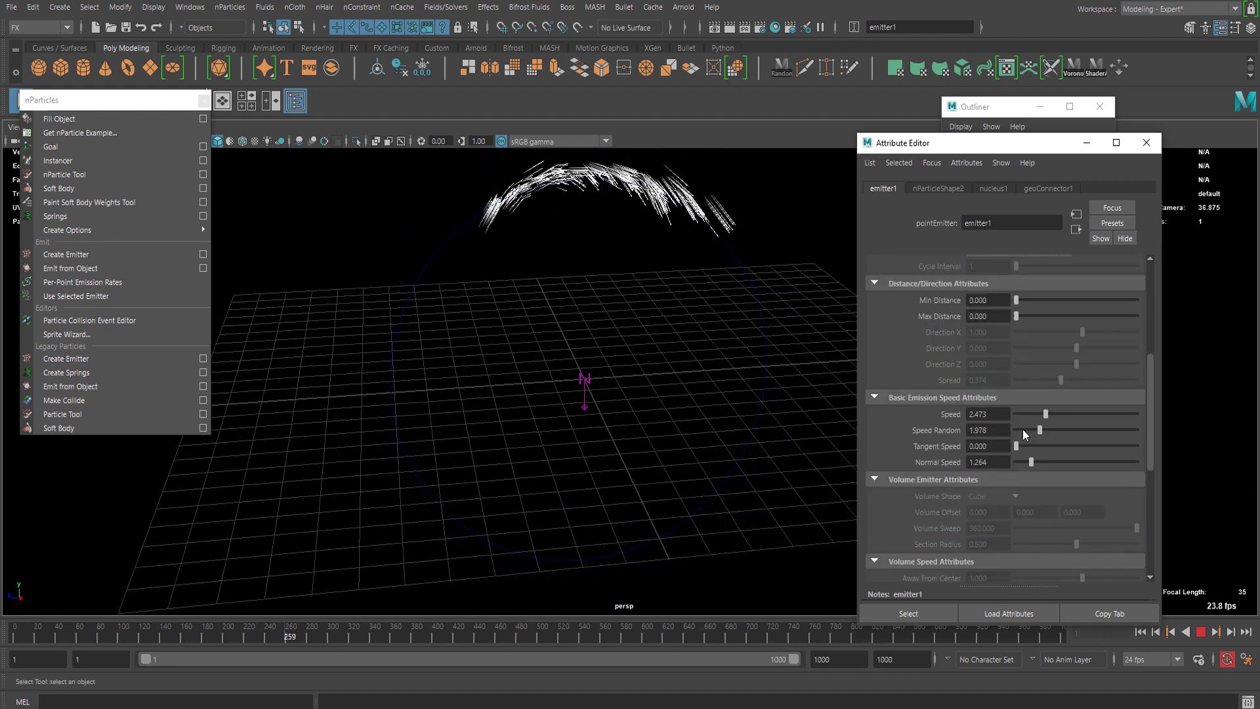
scroll(781, 426, "down", 5)
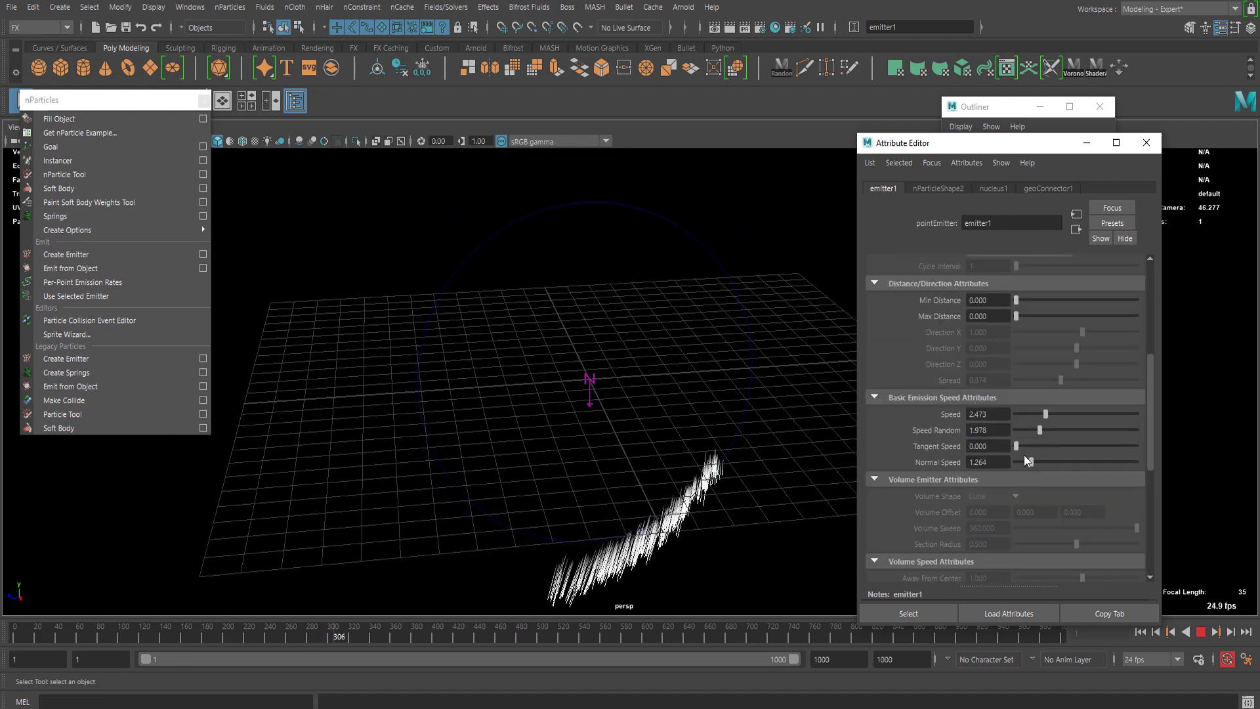
mouse_move(1026, 458)
left_mouse_down()
mouse_move(1151, 462)
mouse_move(990, 455)
mouse_move(1105, 454)
mouse_move(1017, 464)
mouse_move(1084, 465)
left_mouse_up()
- Change the emitter type from Surface to Directional
scroll(967, 400, "up", 5)
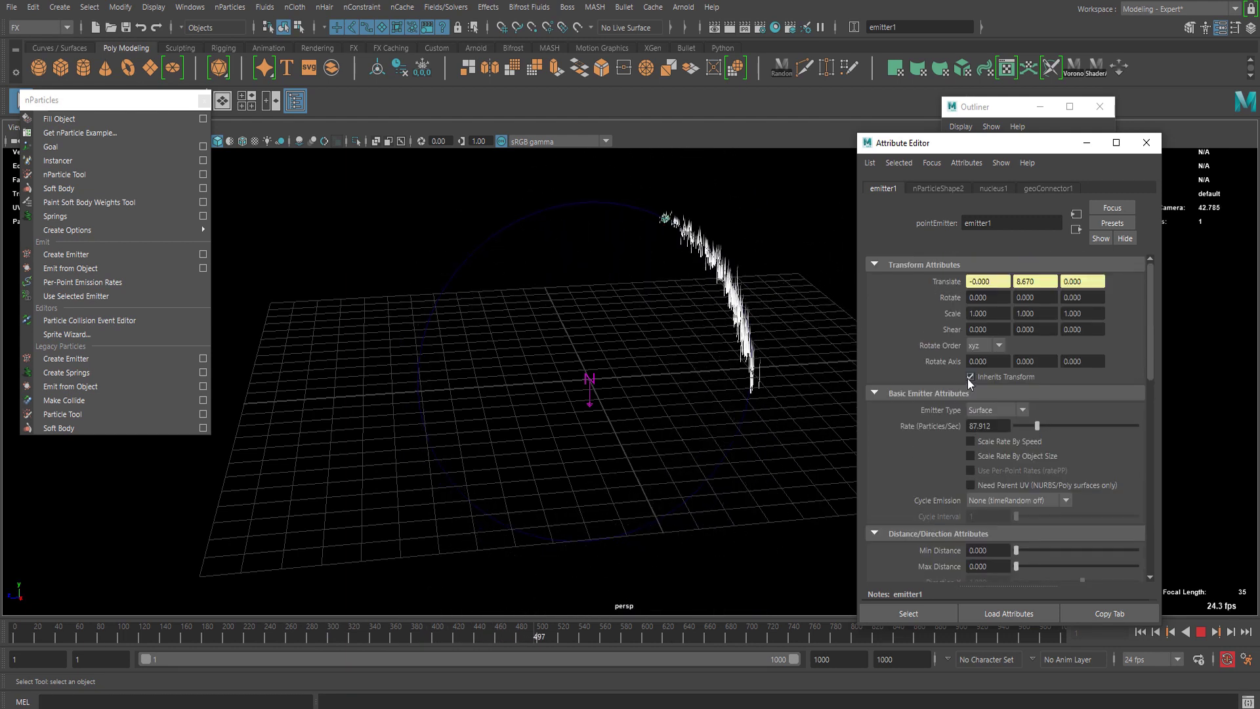
left_click(994, 409)
left_click(994, 424)
scroll(974, 455, "down", 3)
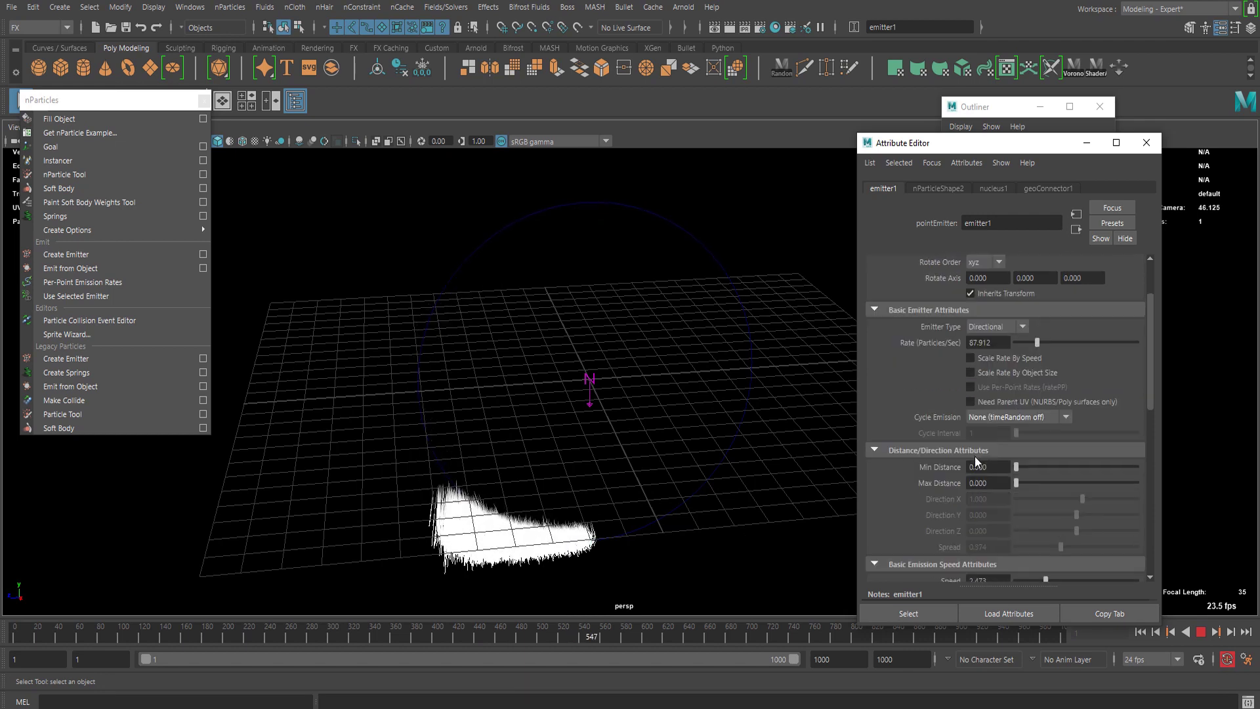
scroll(1043, 499, "down", 2)
- Stop playback, set the emitter's rate to 8.242 particles per second, and replay the simulation briefly from the first frame
left_click(1200, 632)
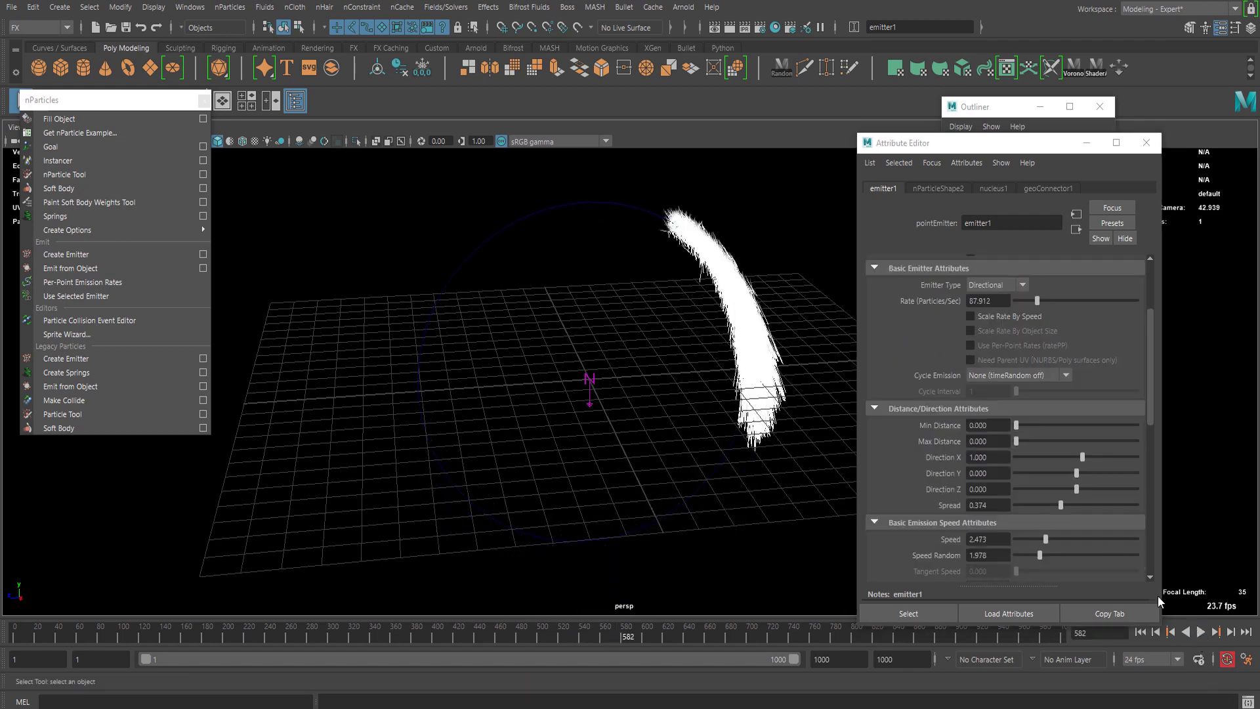
scroll(1021, 399, "up", 5)
left_click_drag(1037, 426, 1018, 427)
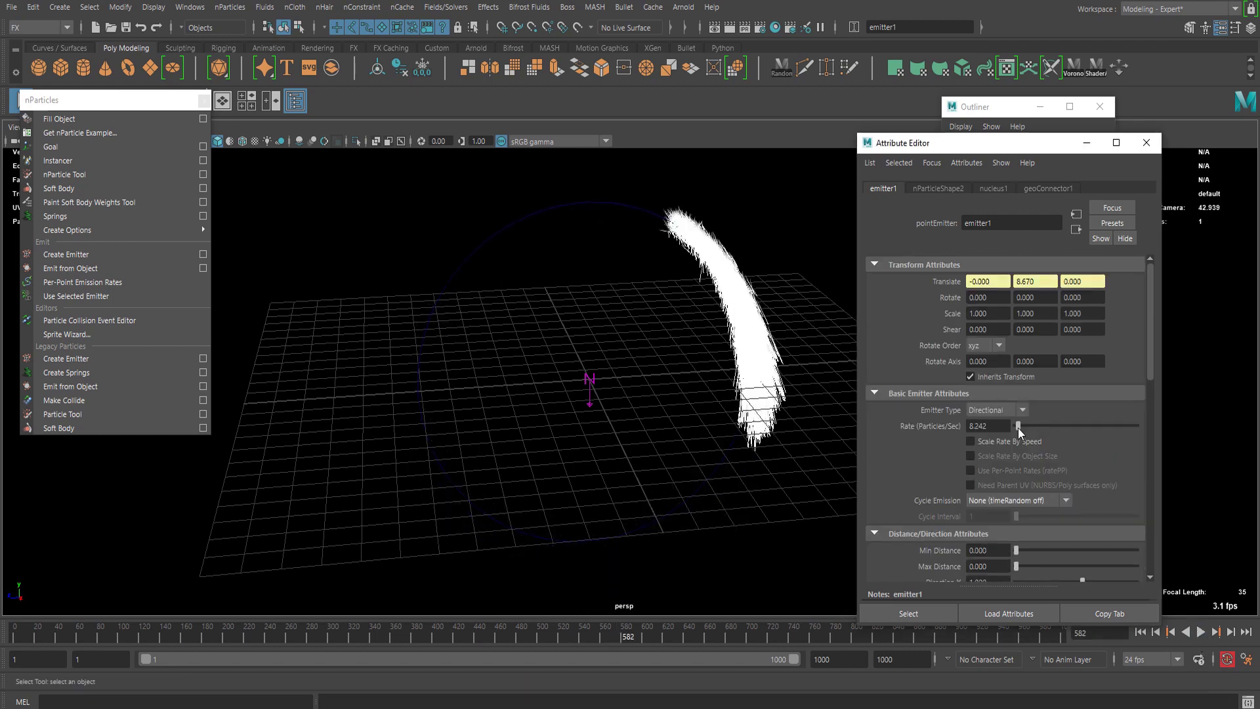
left_click(1140, 633)
left_click(1200, 631)
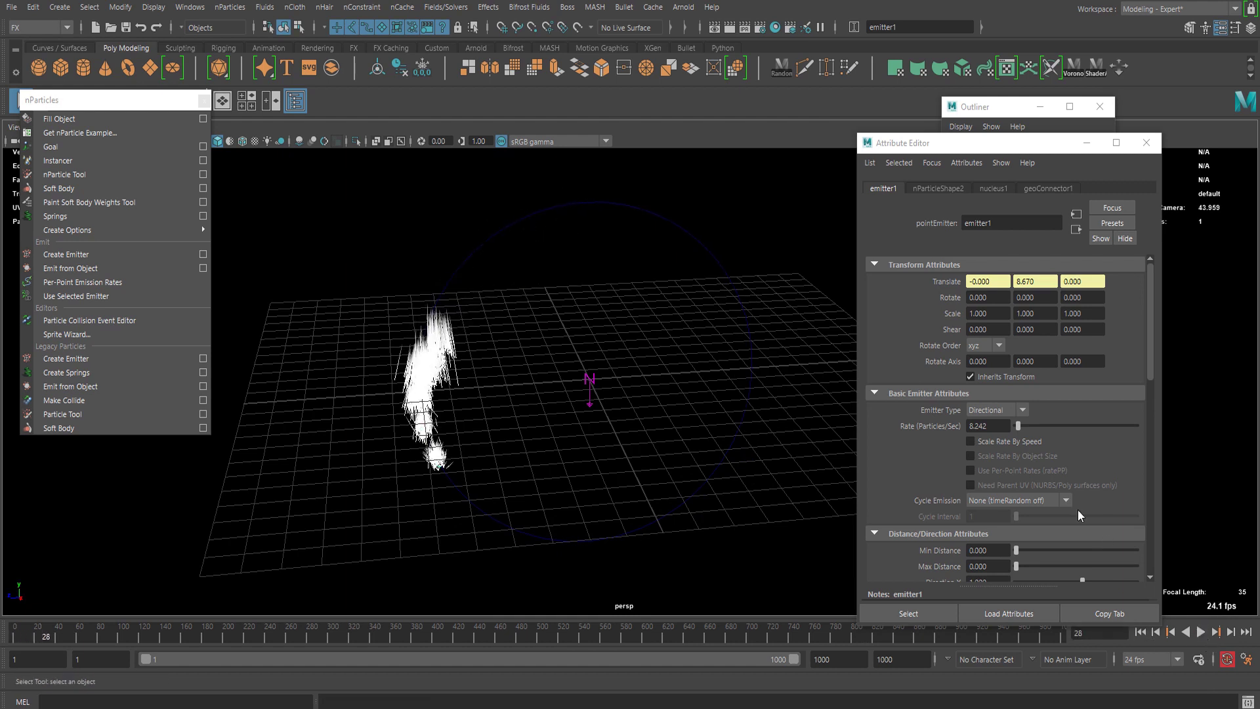
- Set the emitter's rate to 43.956 particles per second
left_click(1026, 425)
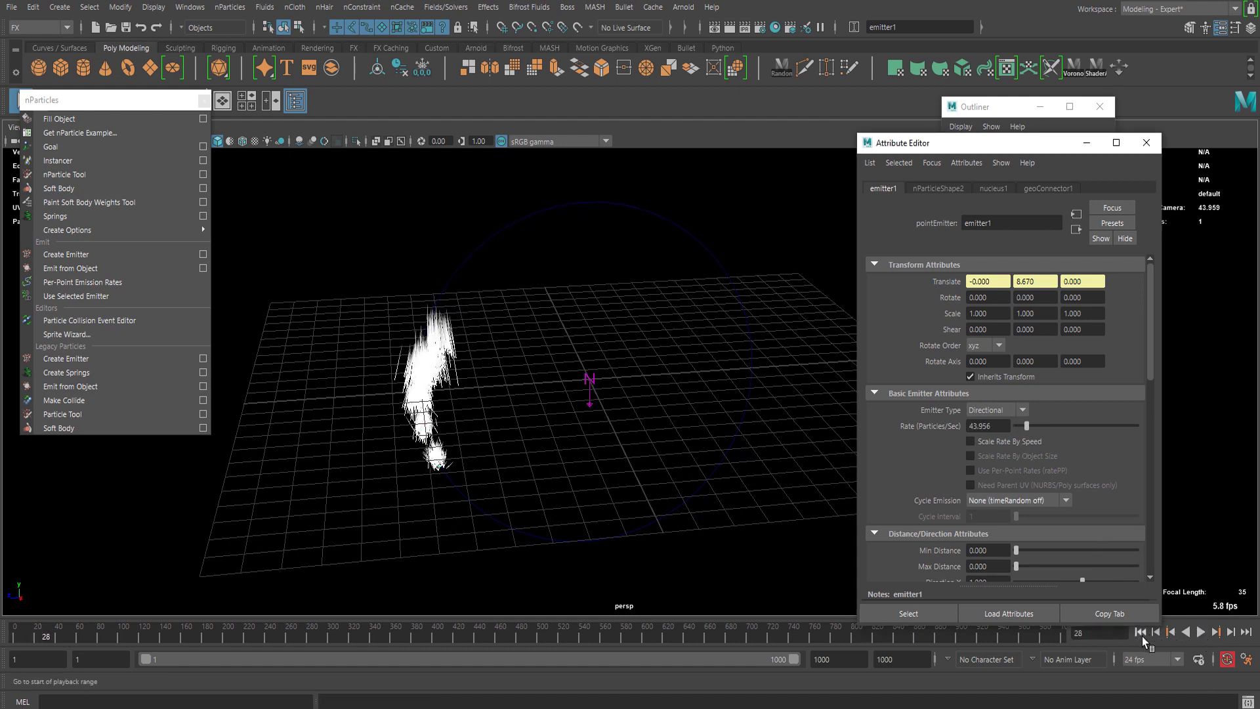
- Replay the simulation from the first frame and reduce the opacity of nParticleShape2 to 0.236
left_click(1140, 633)
left_click(1200, 631)
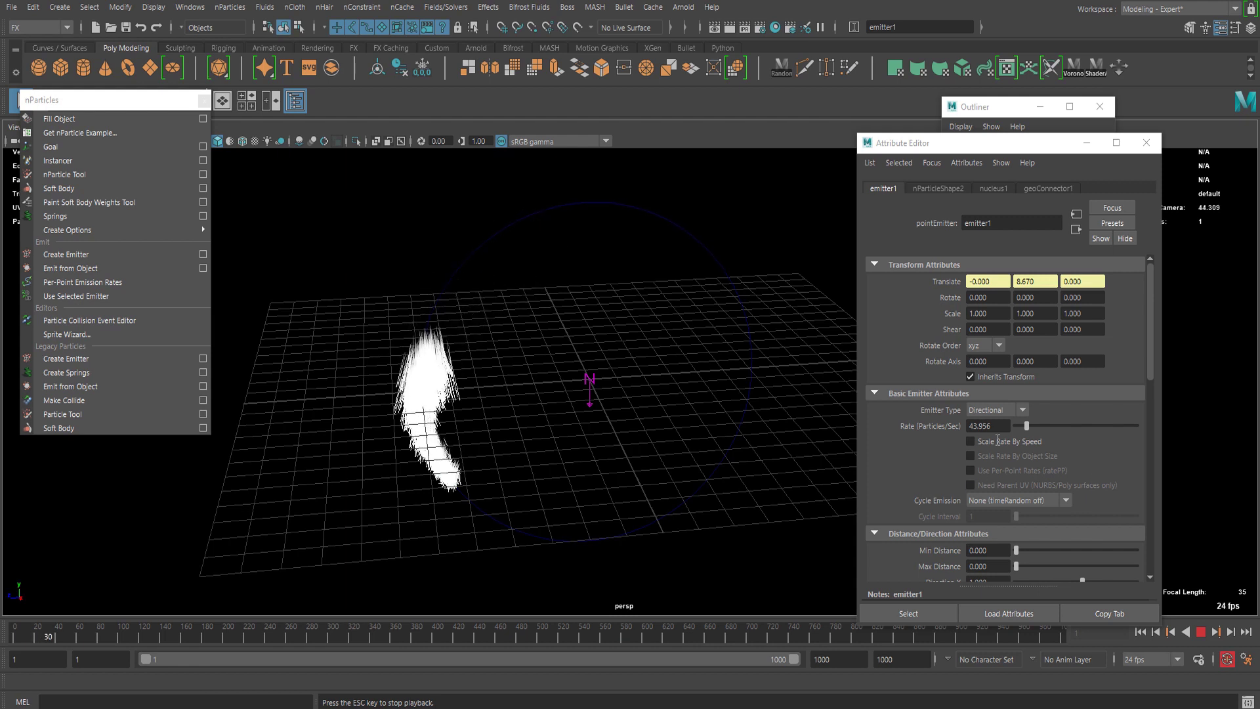
left_click(938, 189)
scroll(1025, 422, "down", 5)
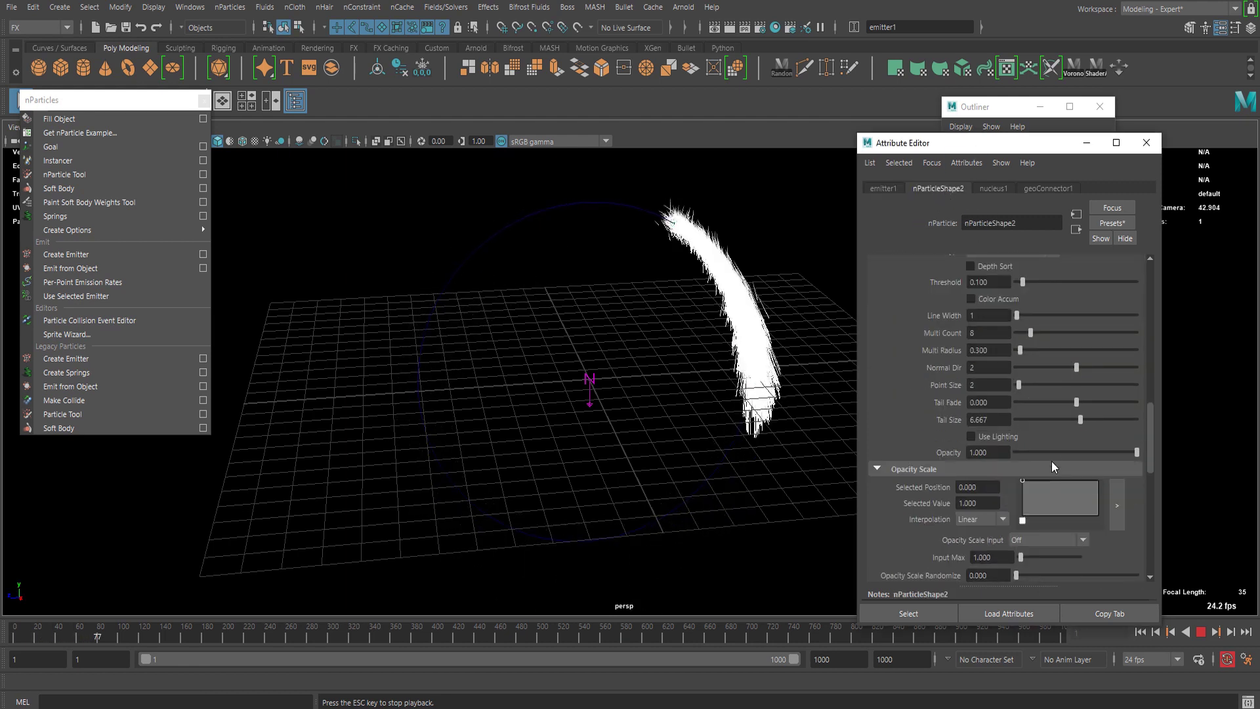
left_click(1043, 453)
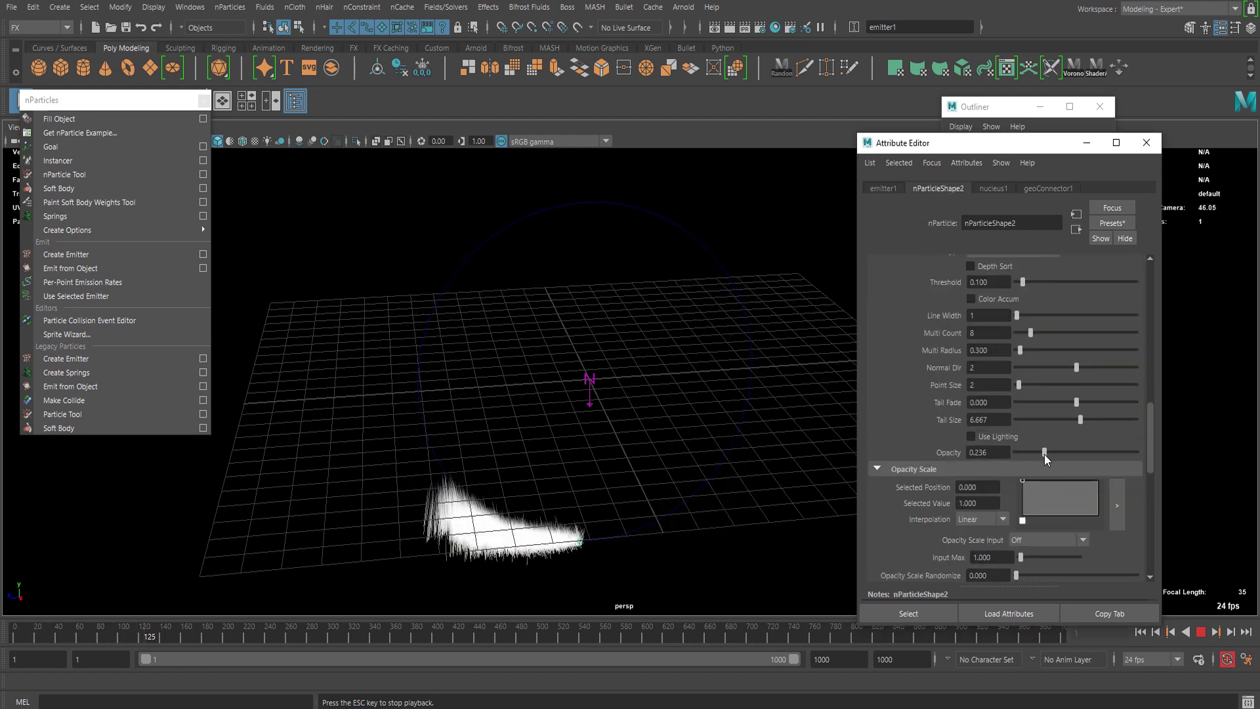
- Set the Multi Count of nParticleShape2 to 4 and change its particle render type to Streak
scroll(1027, 325, "up", 2)
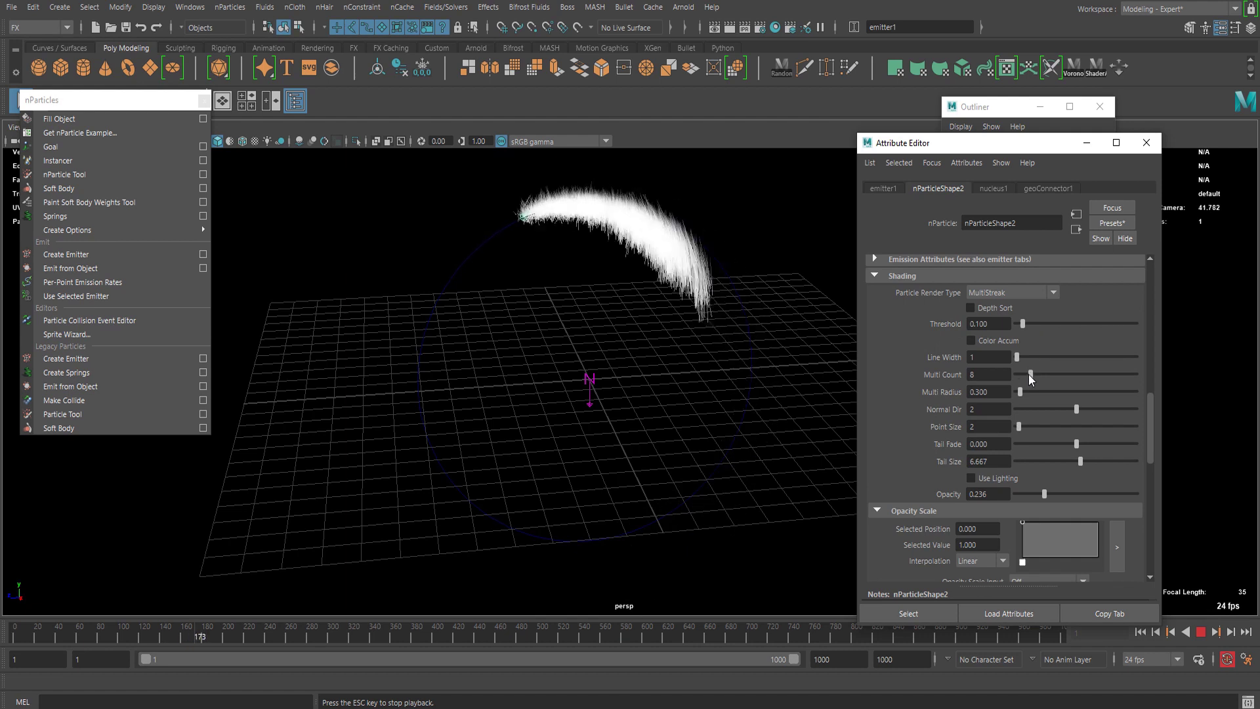
left_click(1004, 293)
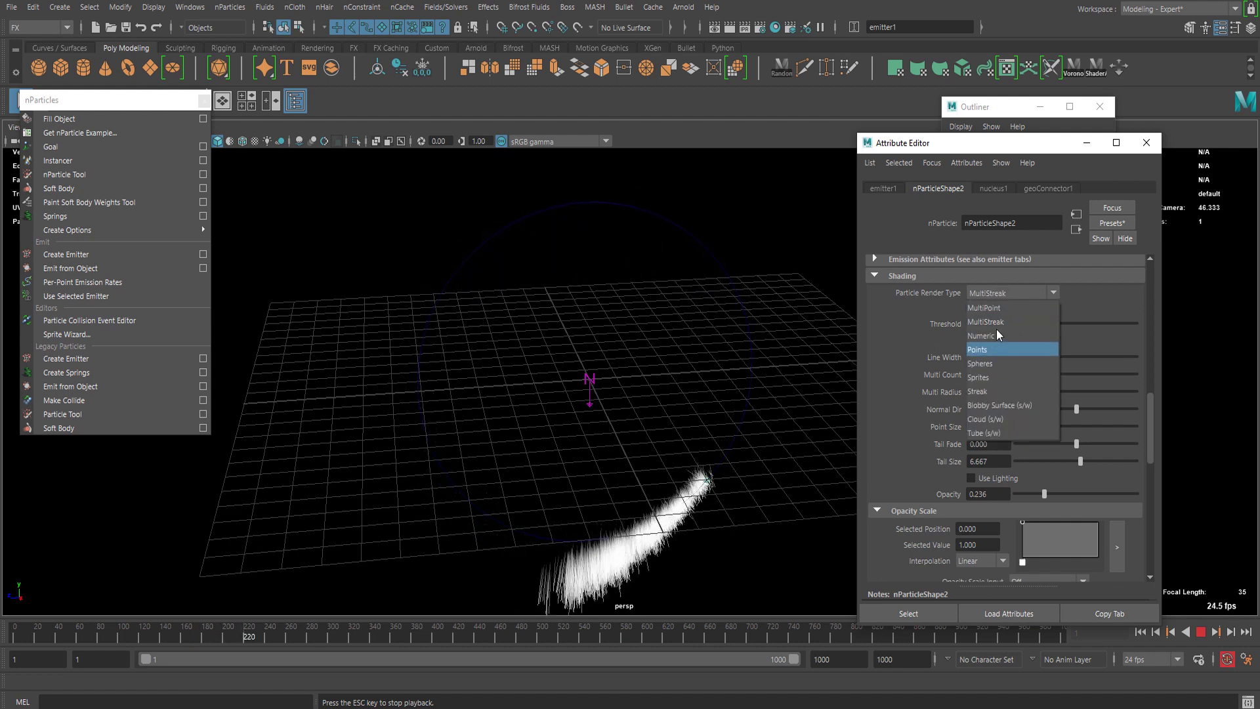
left_click(986, 392)
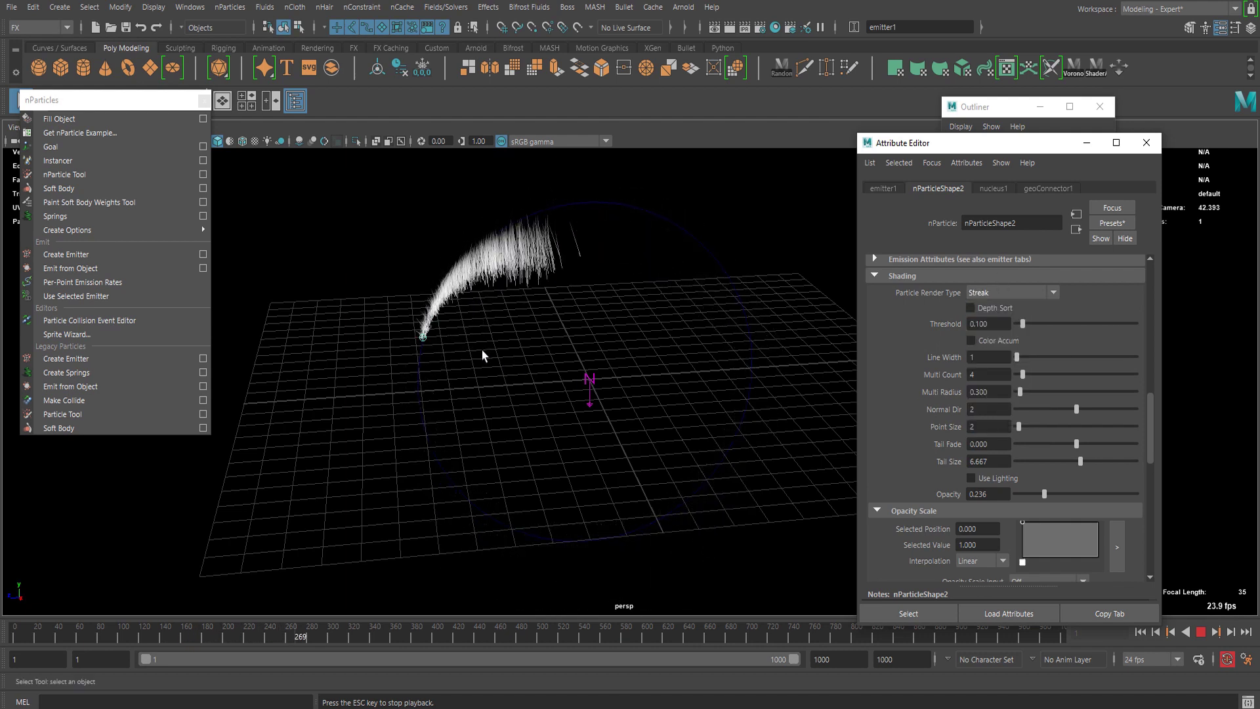
right_click_drag(482, 349, 568, 348, "alt")
middle_click_drag(567, 348, 604, 280, "alt")
right_click_drag(604, 281, 630, 285, "alt")
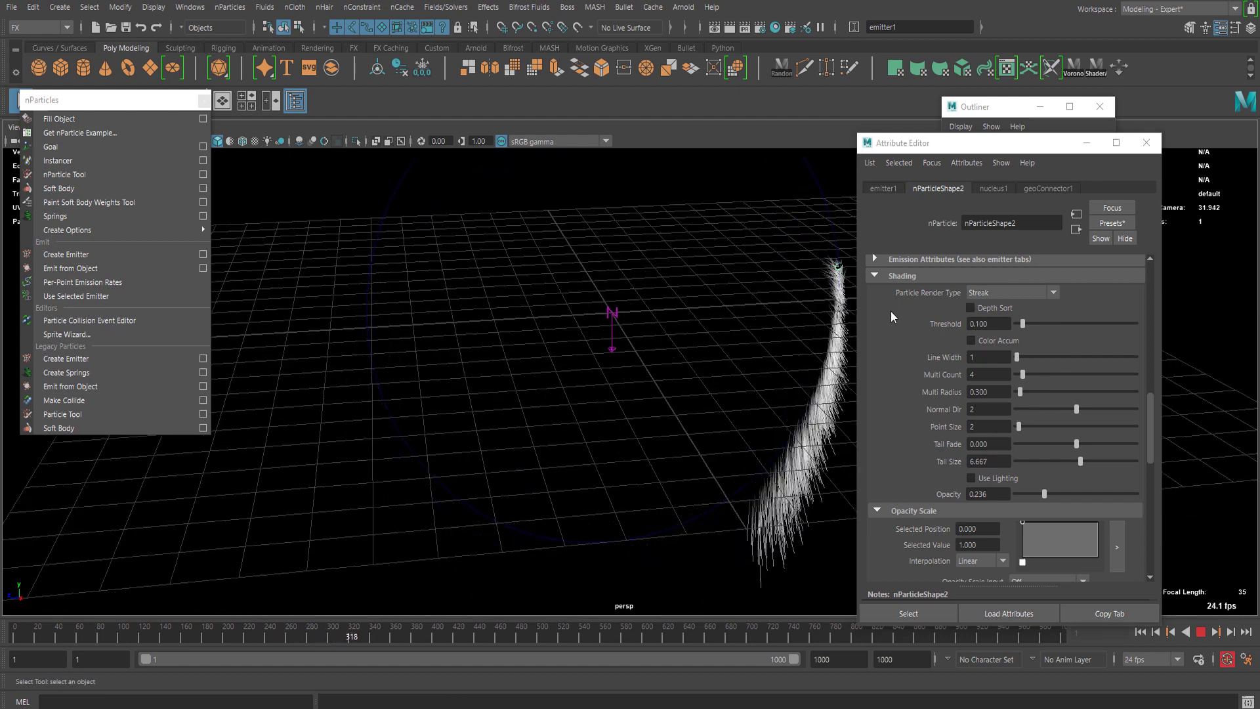
- Lower the emission rate of emitter1 to 10.989 particles per second
left_click(883, 189)
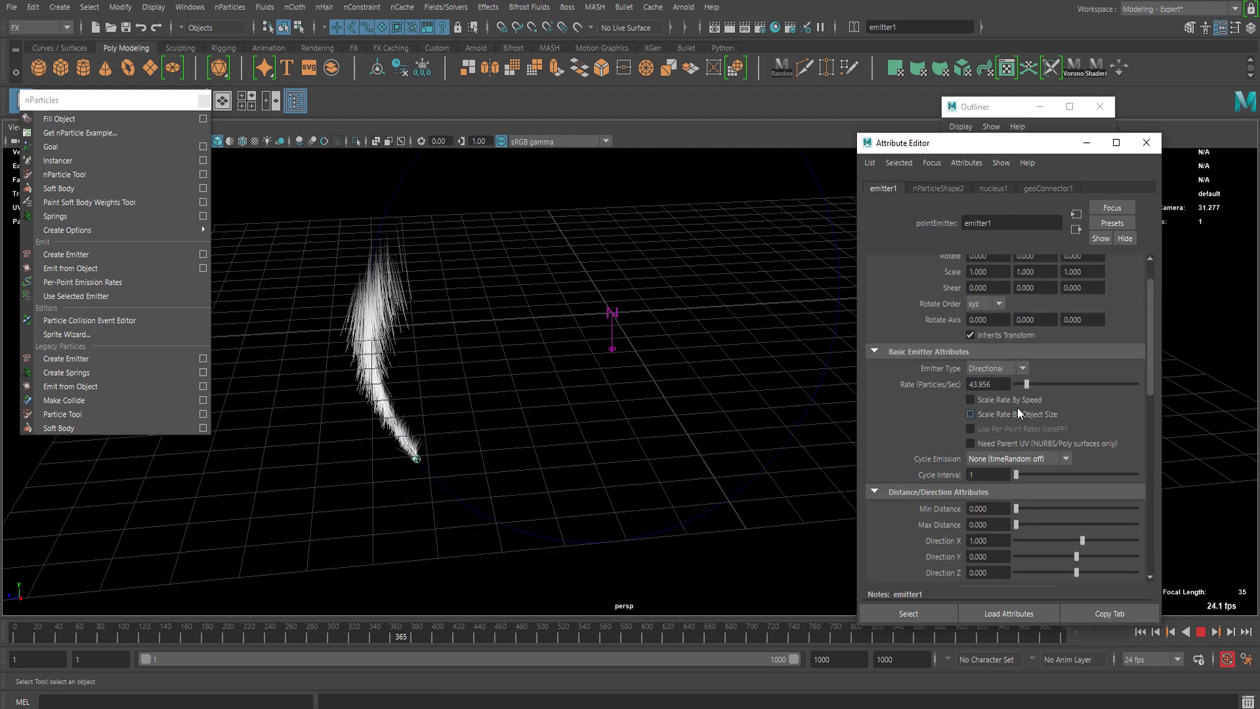
left_click_drag(1022, 382, 1017, 385)
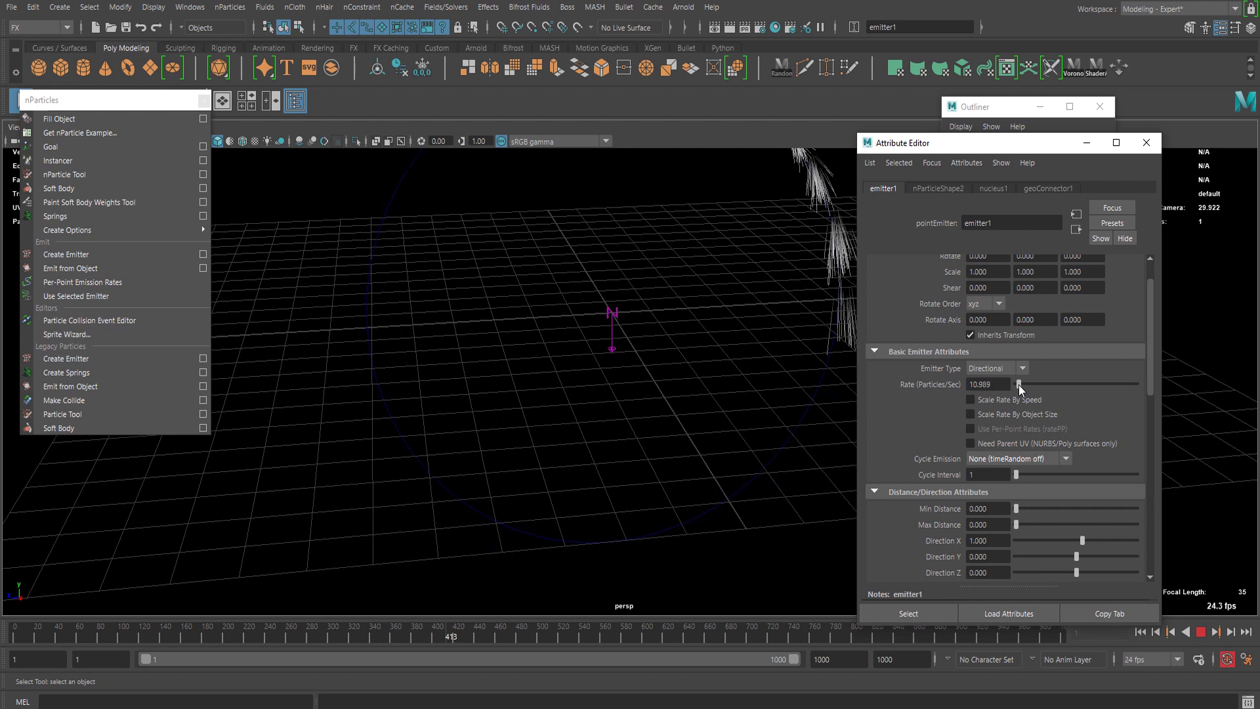
middle_click_drag(627, 374, 620, 353, "alt")
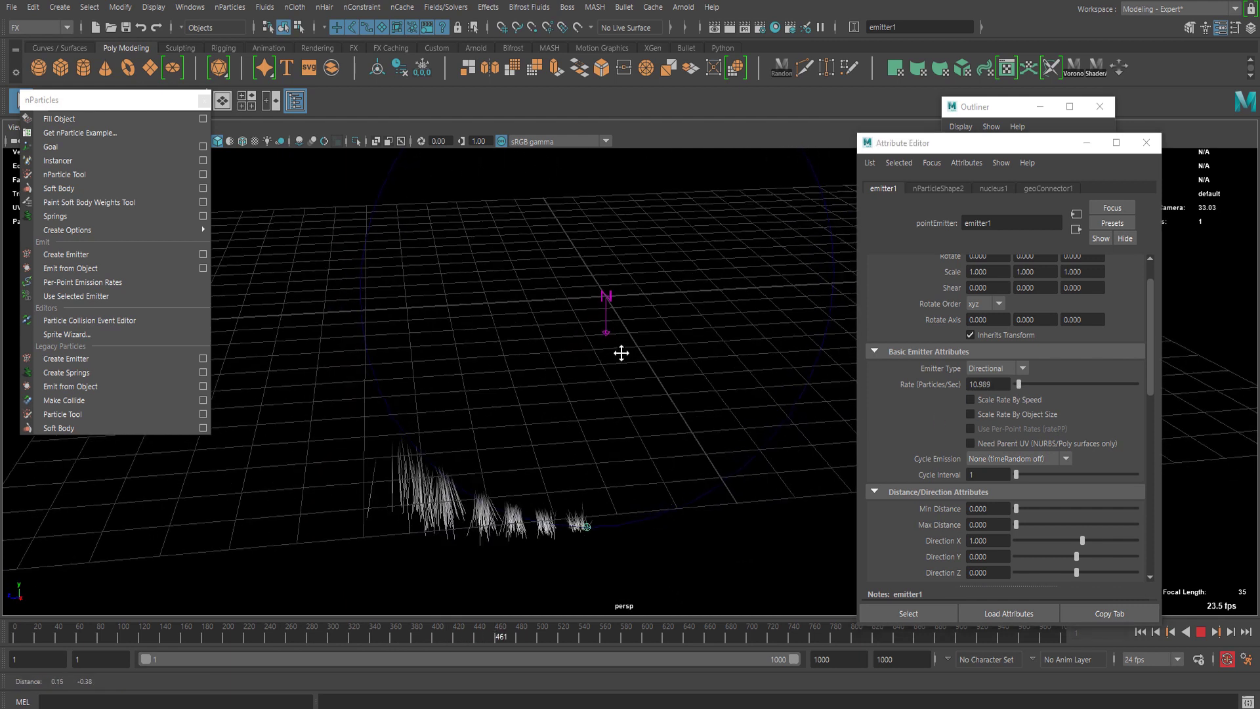
- Set the emitter's Direction X to 0, Direction Y to 1 and Direction Z to 1
left_click(987, 540)
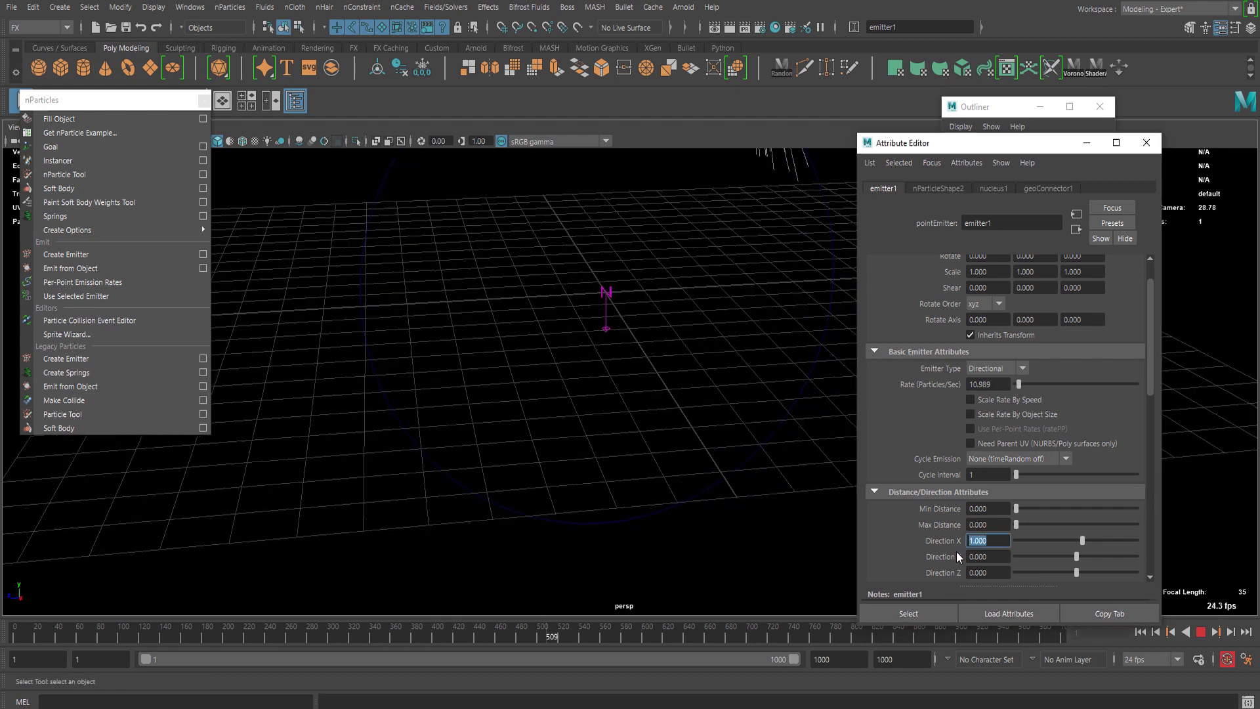
type("0")
key("Tab")
type("1")
key("Return")
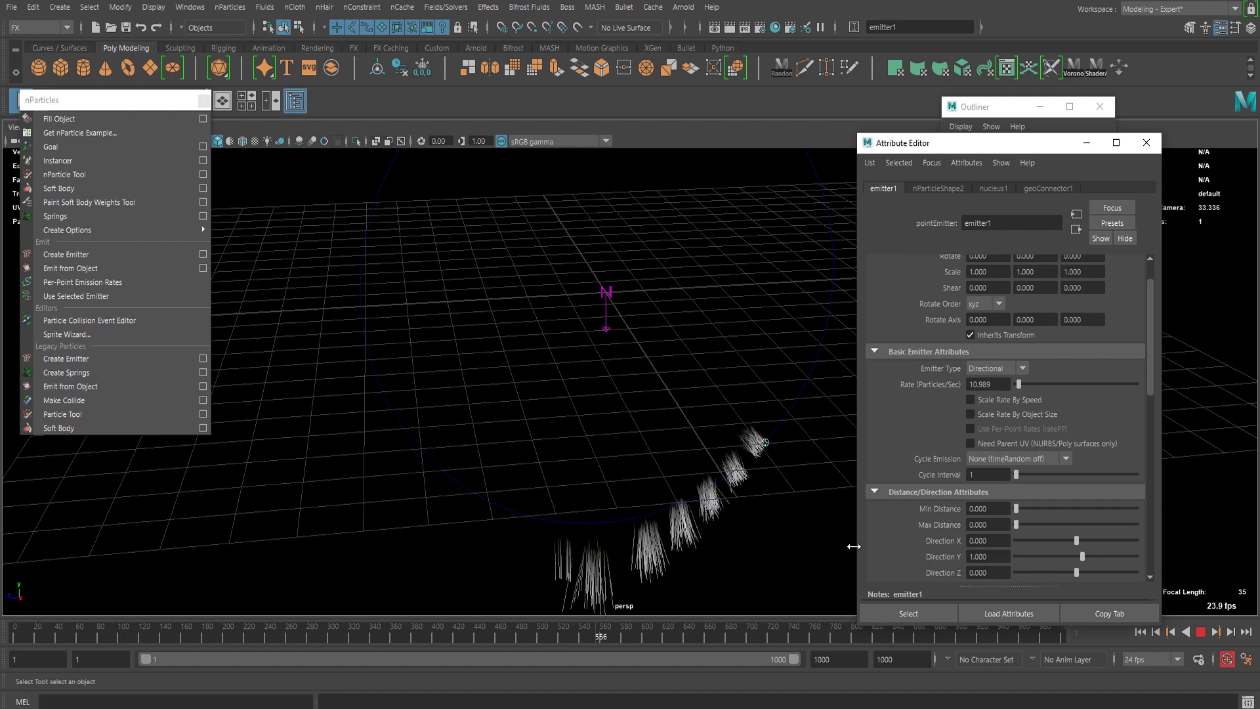
scroll(996, 551, "down", 2)
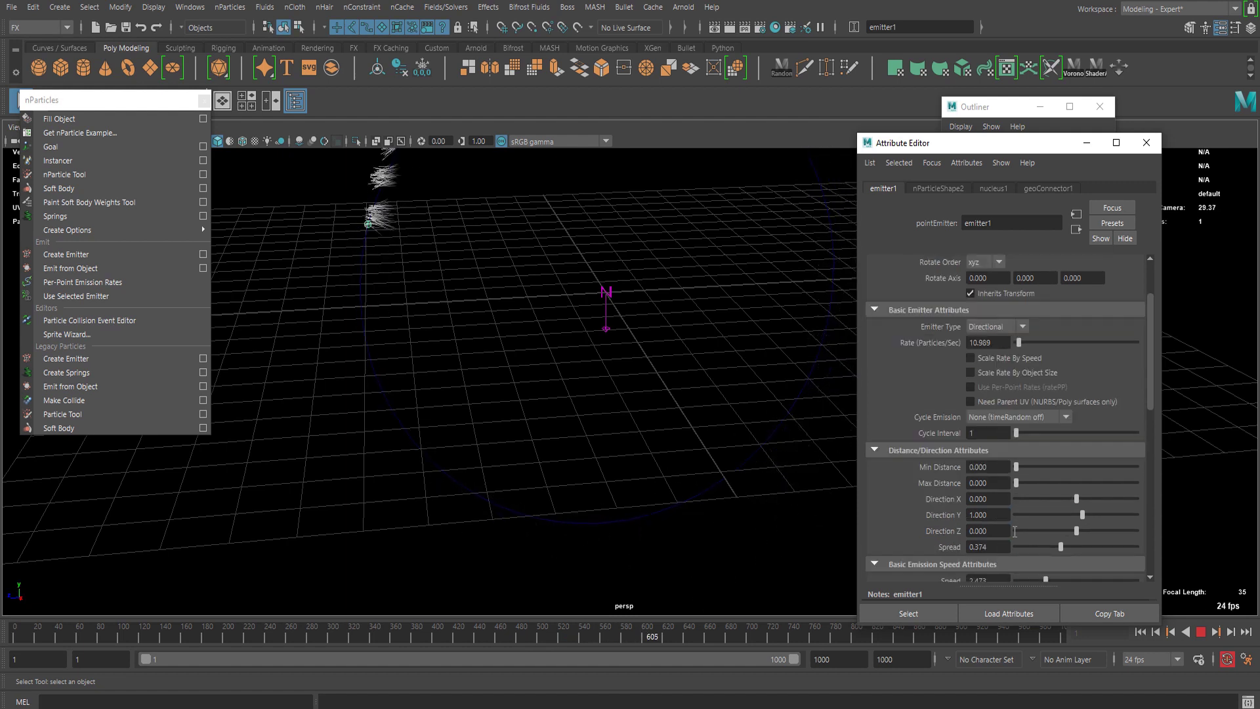
double_click(988, 531)
type("1")
key("Return")
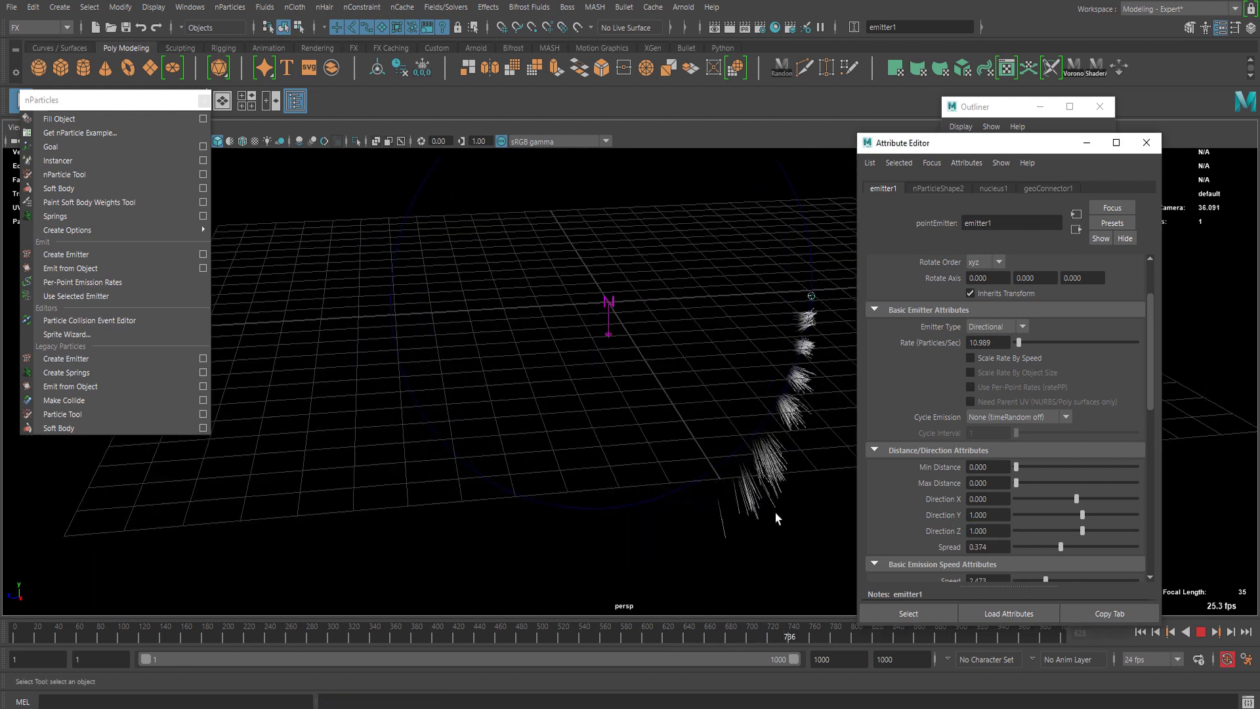
scroll(782, 518, "down", 3)
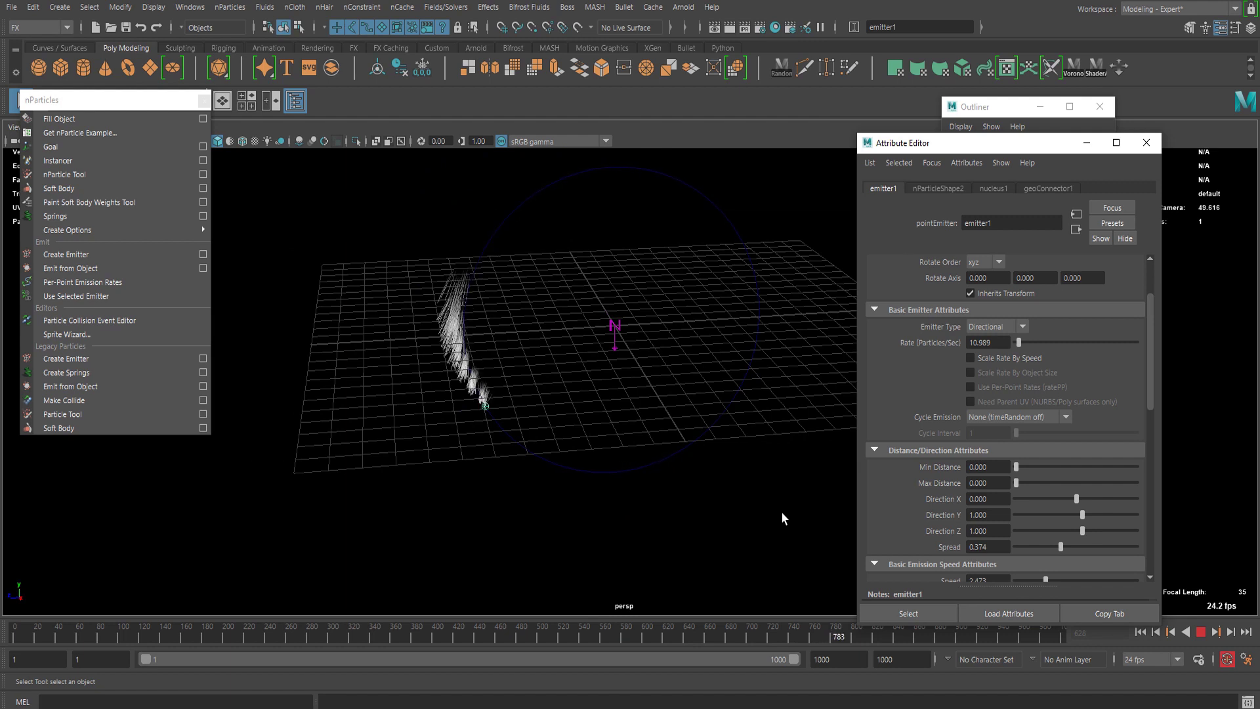
- Change the emitter type of emitter1 to Omni and return the playback to the first frame
left_click(1002, 328)
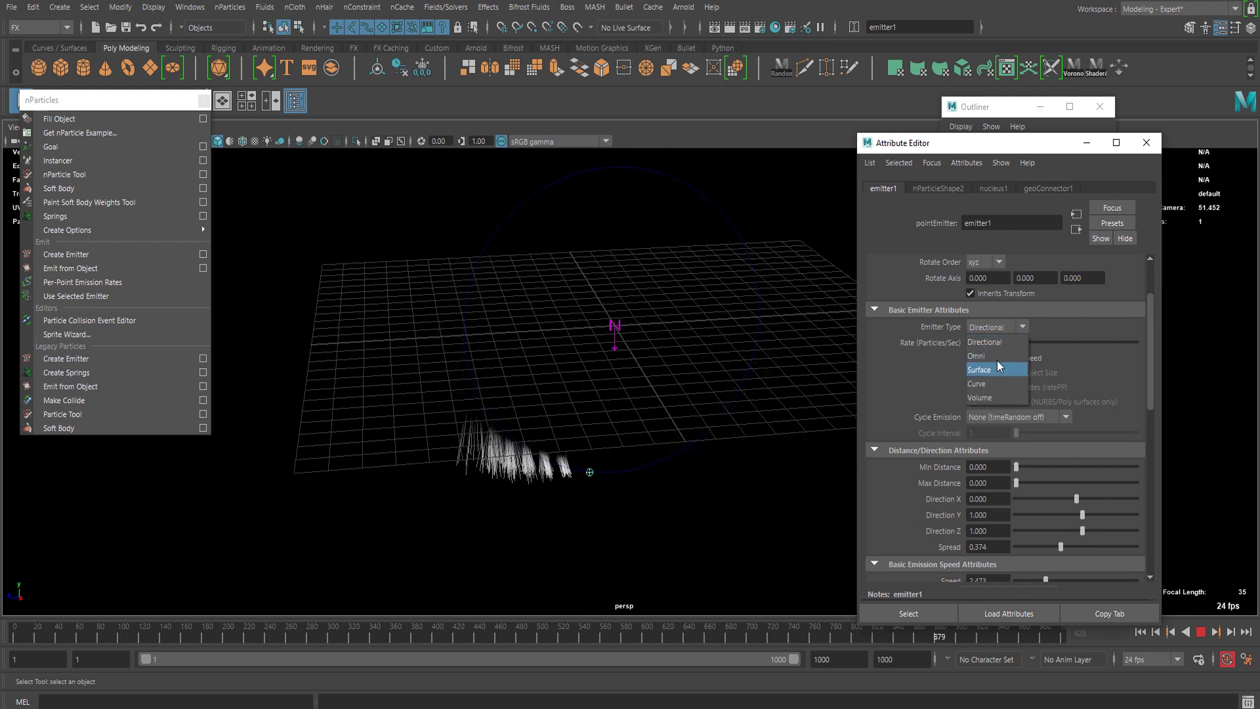
left_click(996, 357)
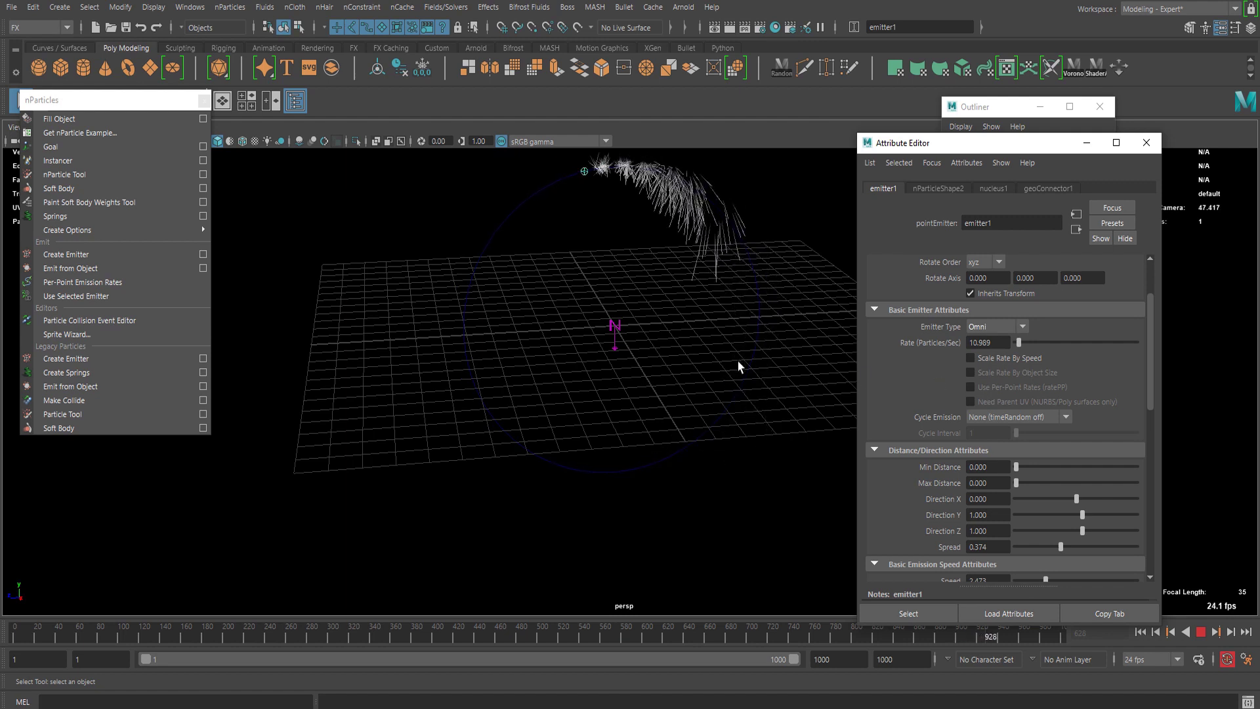
scroll(1013, 503, "down", 3)
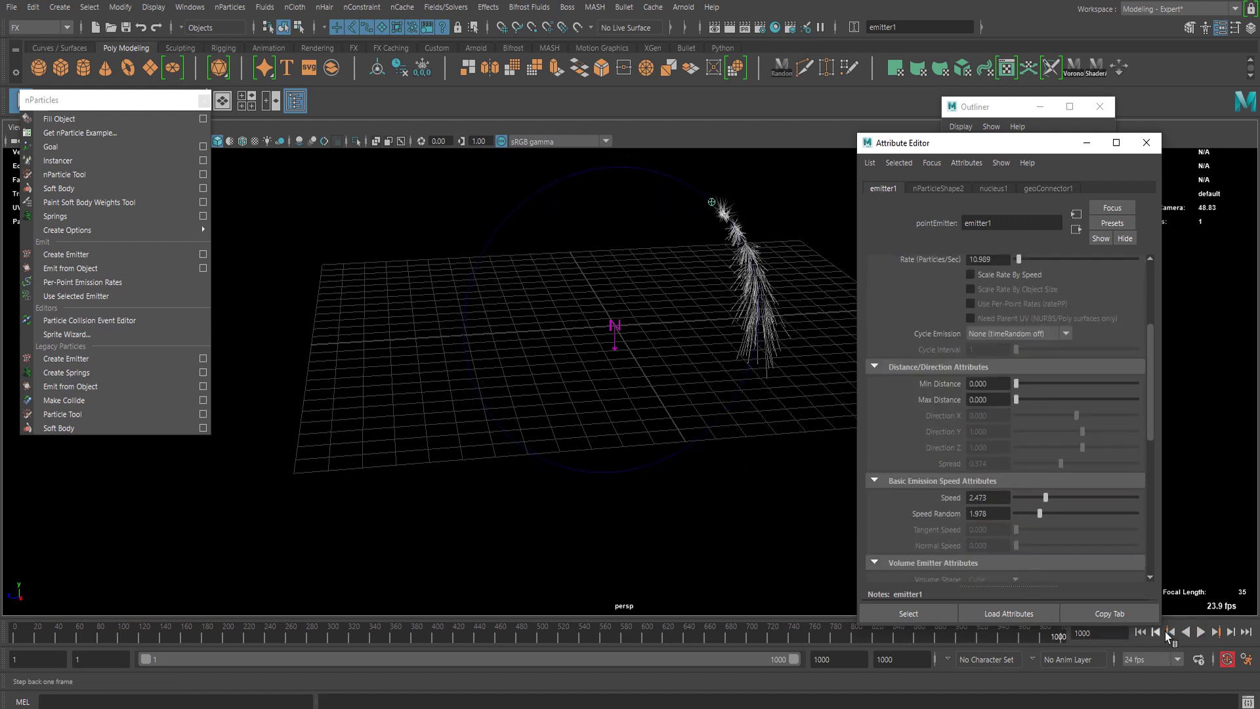
left_click(1140, 631)
- Change the emitter type of emitter1 to Surface and play the simulation briefly
scroll(1016, 460, "up", 3)
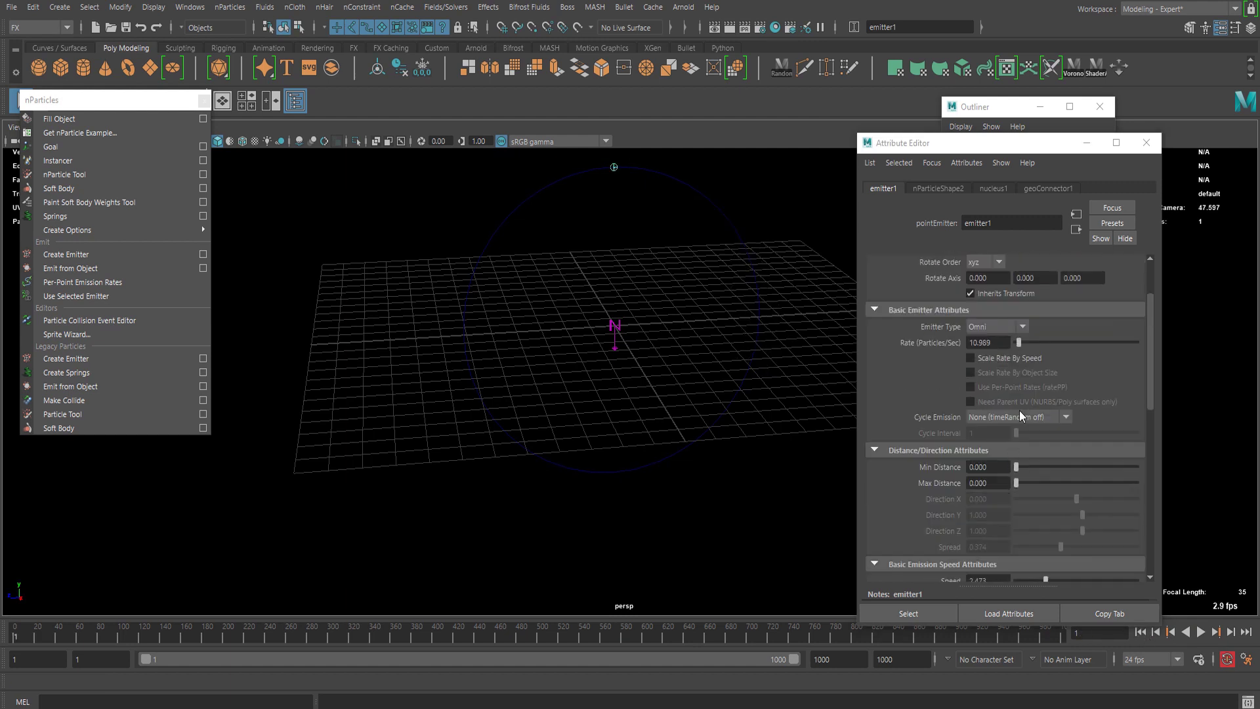
scroll(994, 390, "down", 2)
scroll(1004, 393, "down", 3)
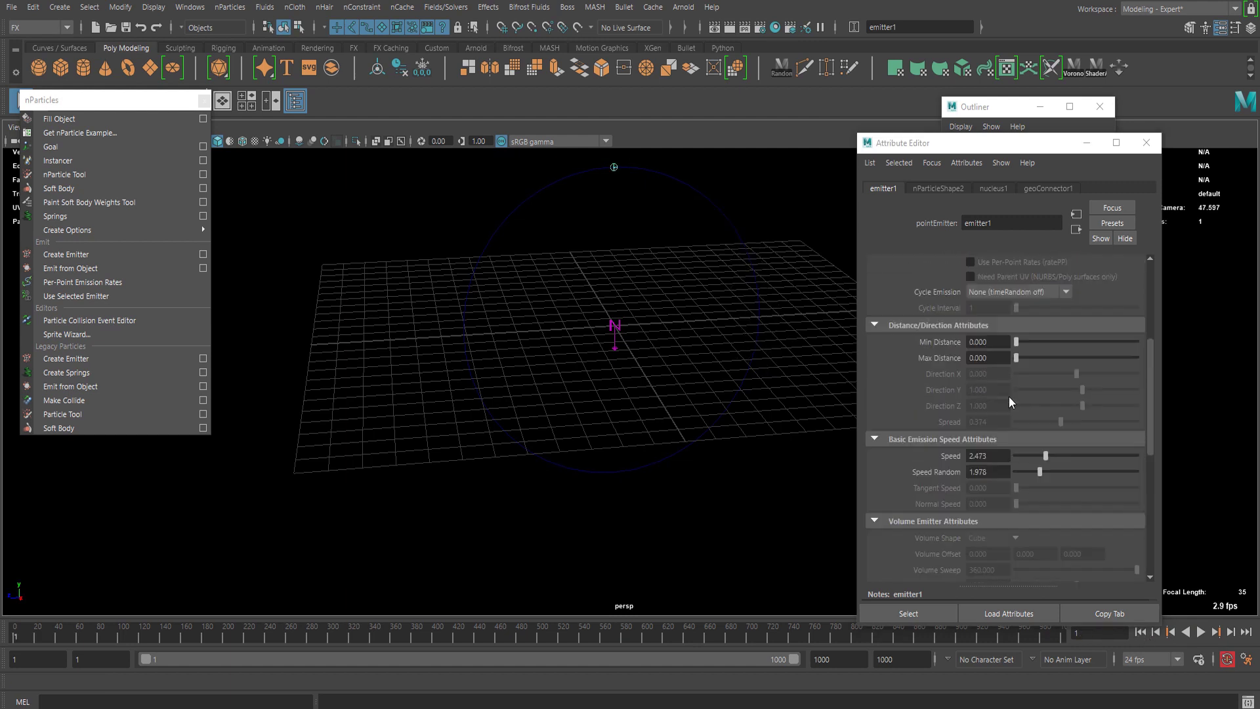
scroll(1025, 464, "up", 2)
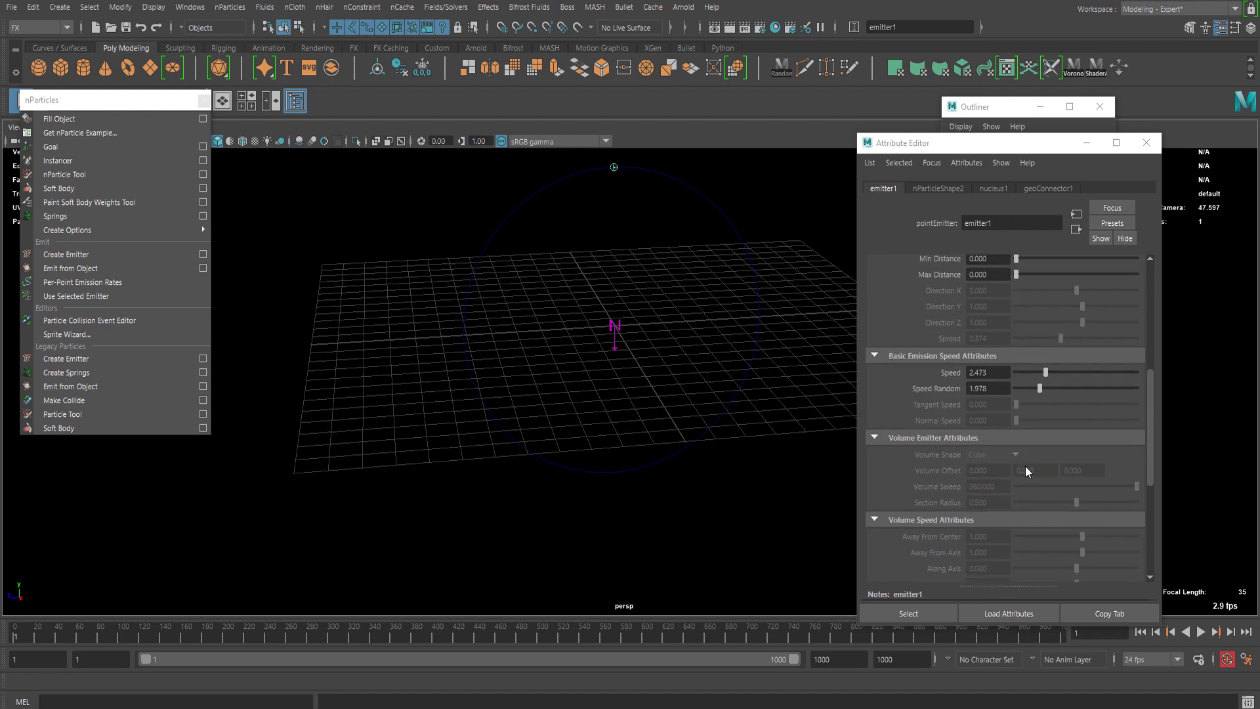
scroll(1017, 407, "up", 3)
left_click(997, 328)
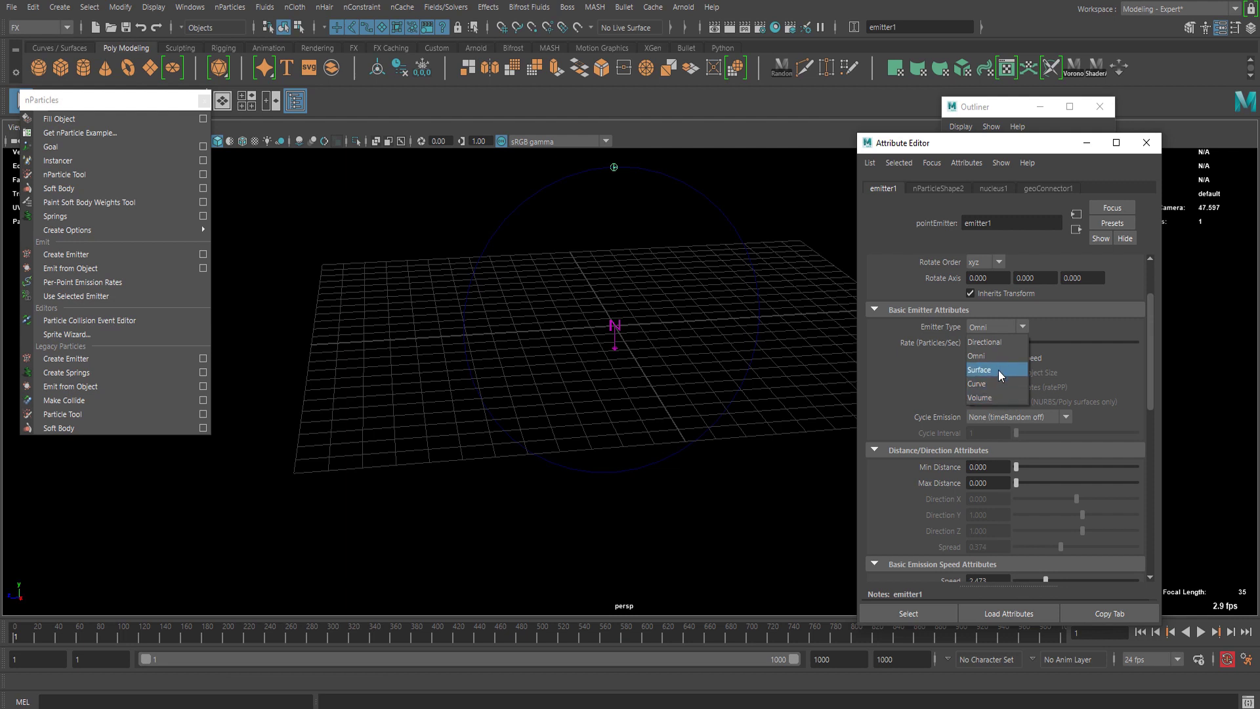
left_click(998, 370)
scroll(955, 384, "down", 5)
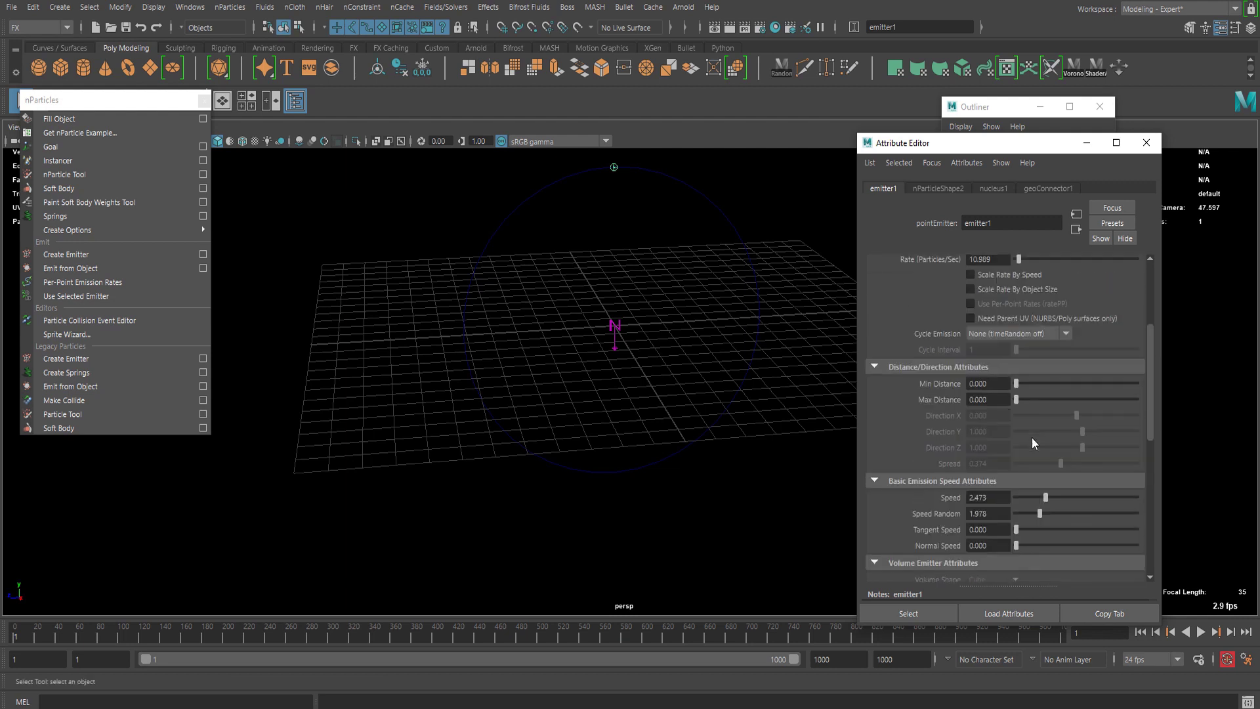
left_click(1153, 635)
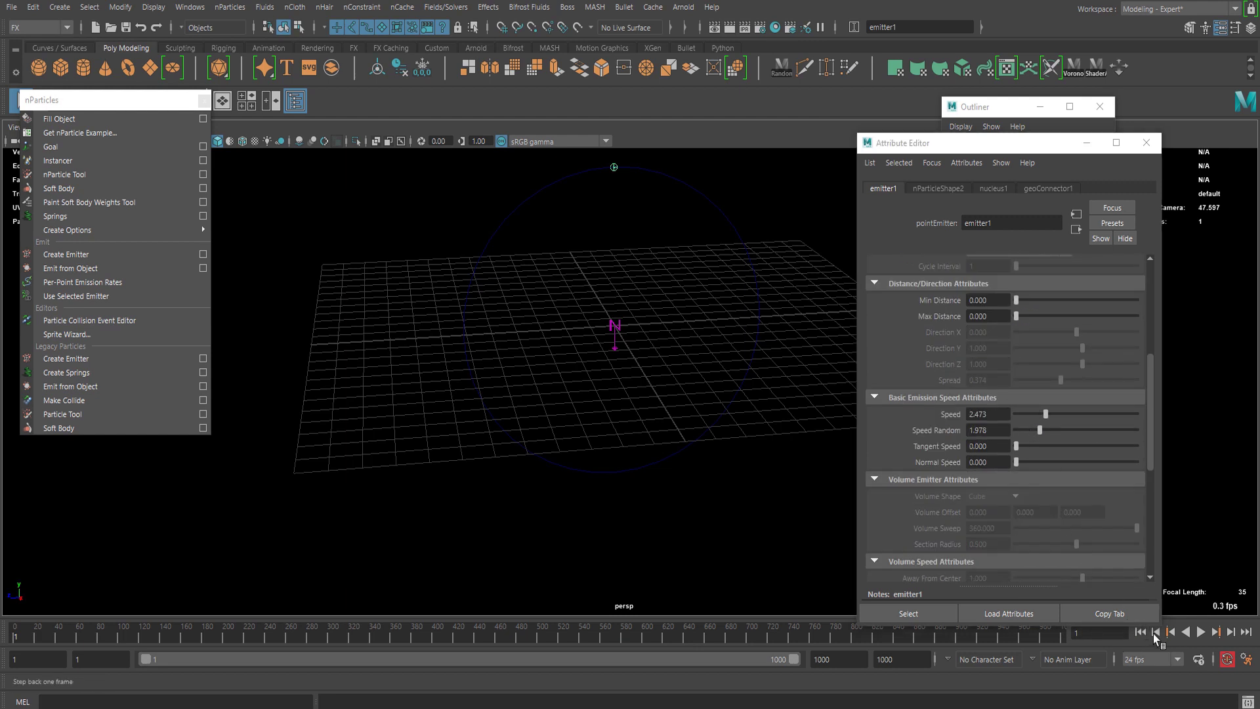
scroll(1091, 435, "up", 5)
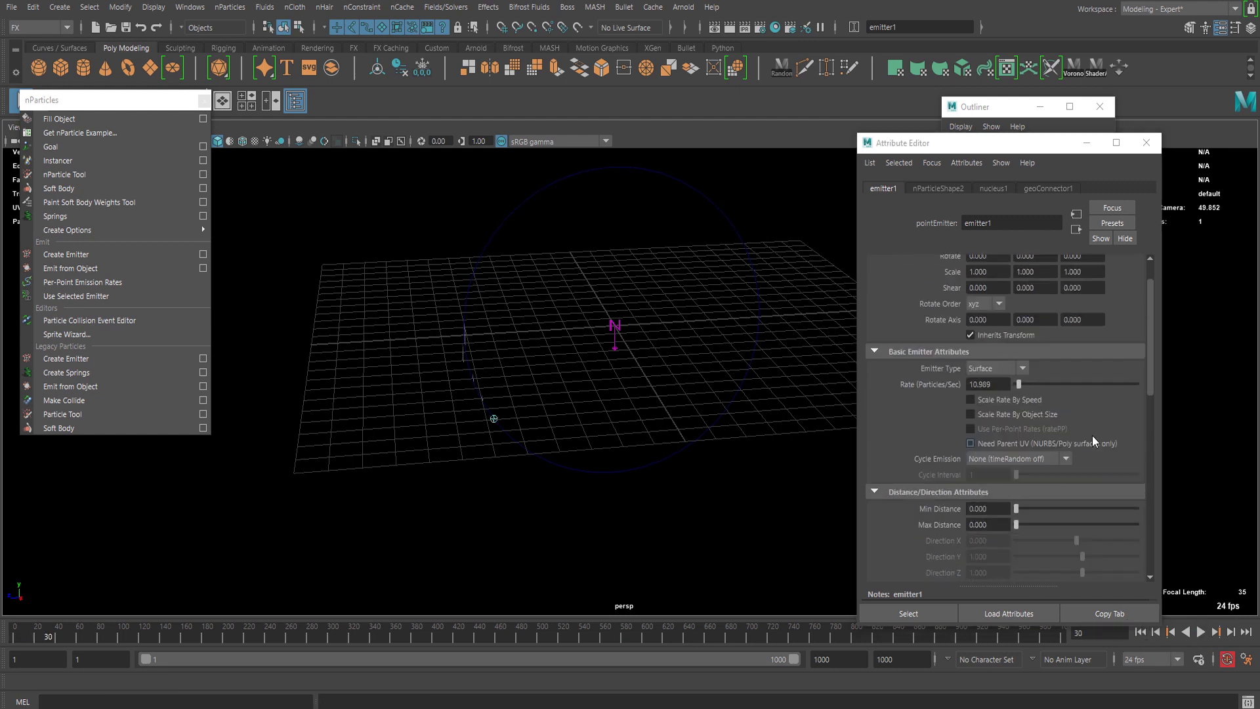
- Try an emission rate of 98.901, replay from the first frame, and reduce the rate to 65.934
left_click(1040, 385)
left_click(1140, 632)
left_click(1200, 632)
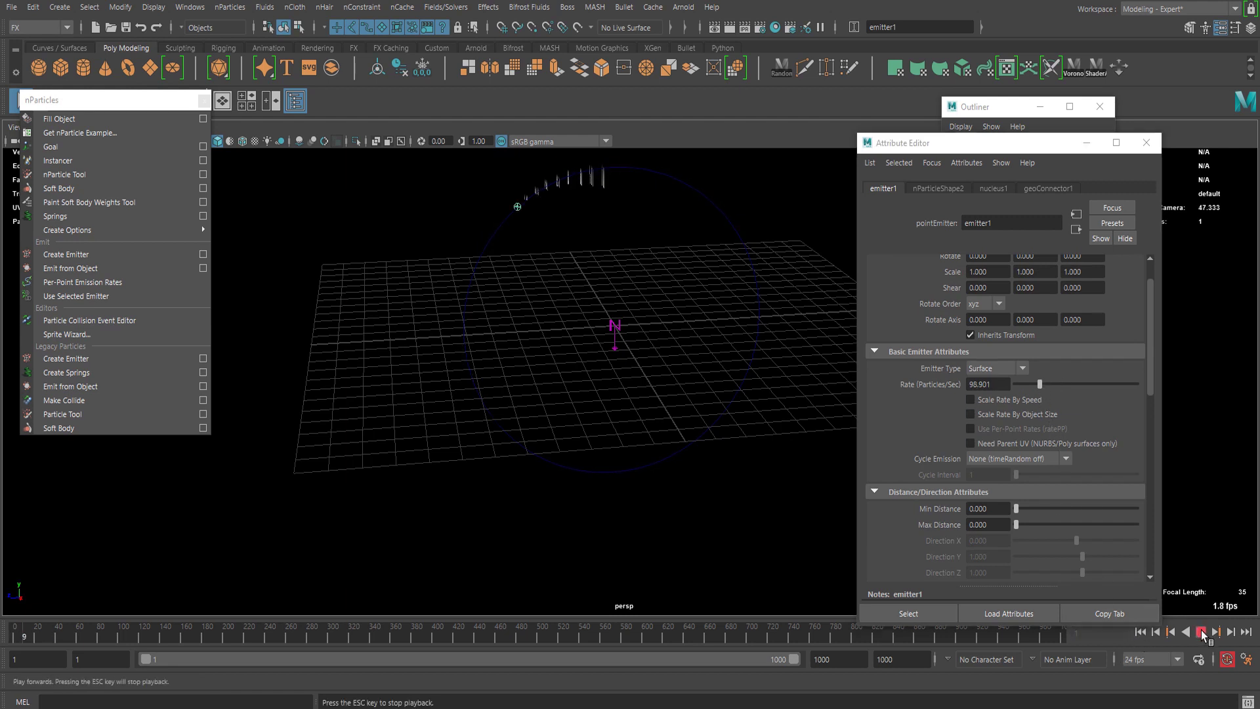
left_click(1029, 385)
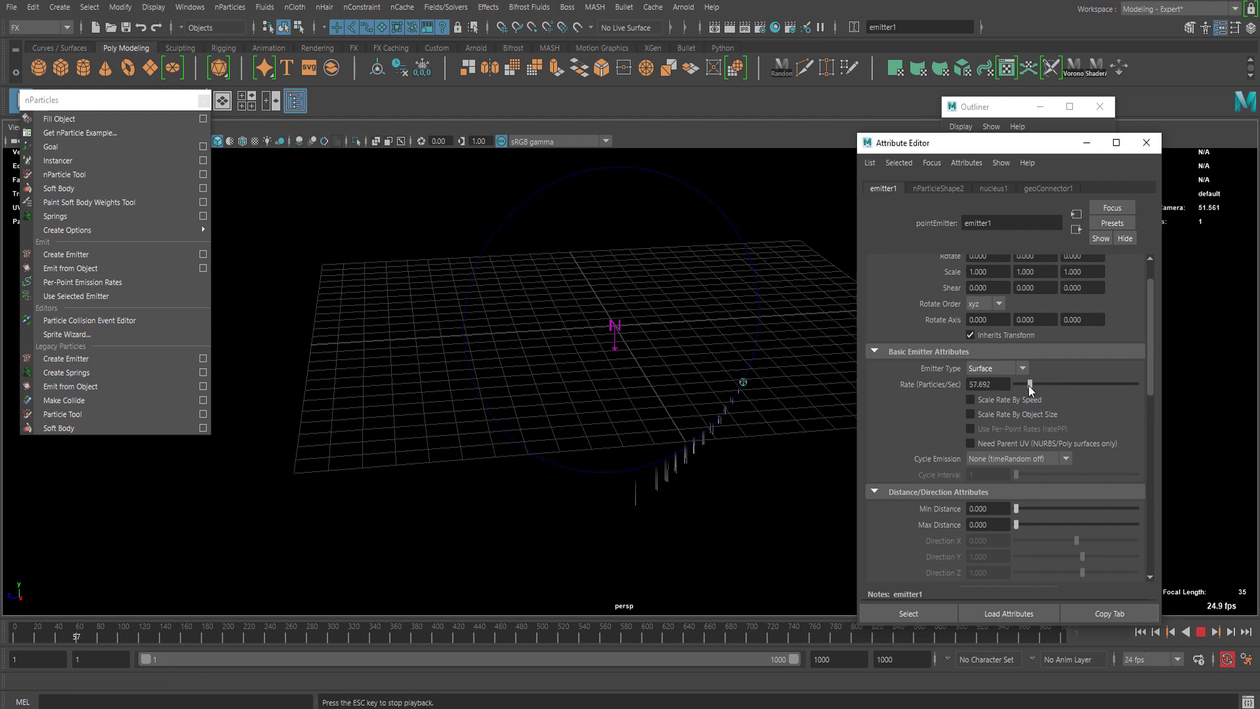
- Change the particle render type of nParticleShape2 to MultiStreak
left_click(938, 189)
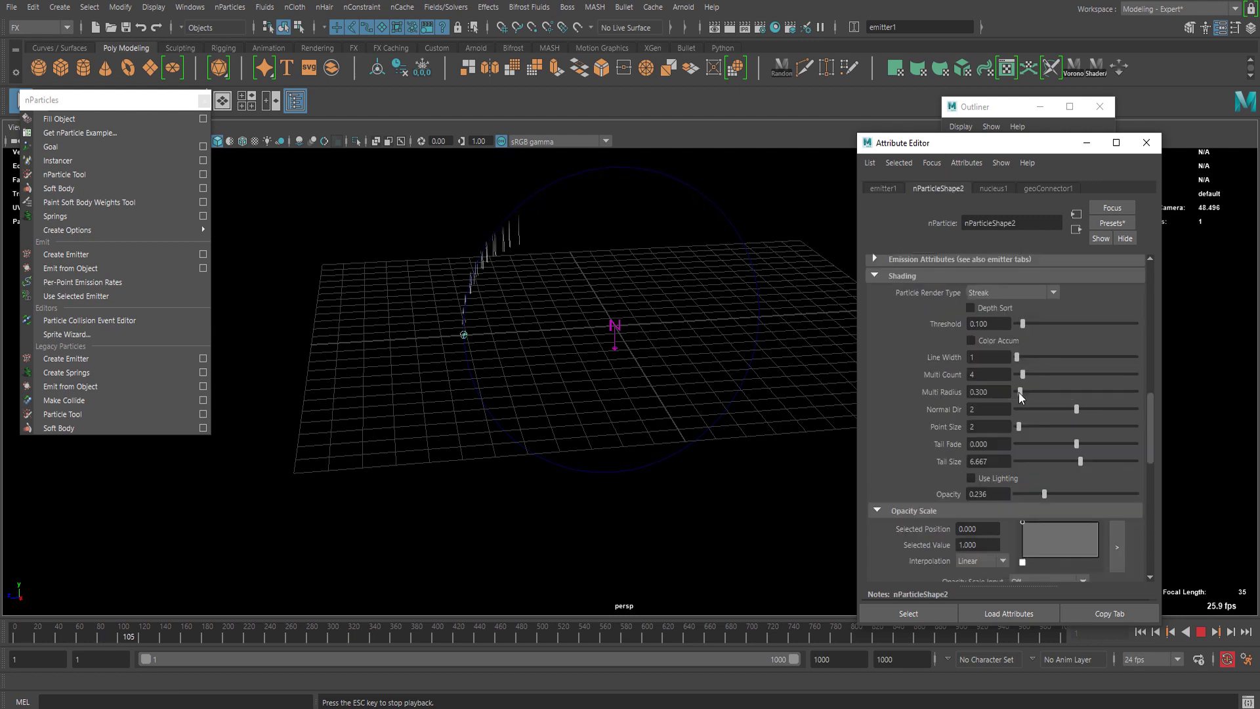
scroll(1005, 310, "down", 10)
scroll(995, 303, "up", 3)
left_click(997, 334)
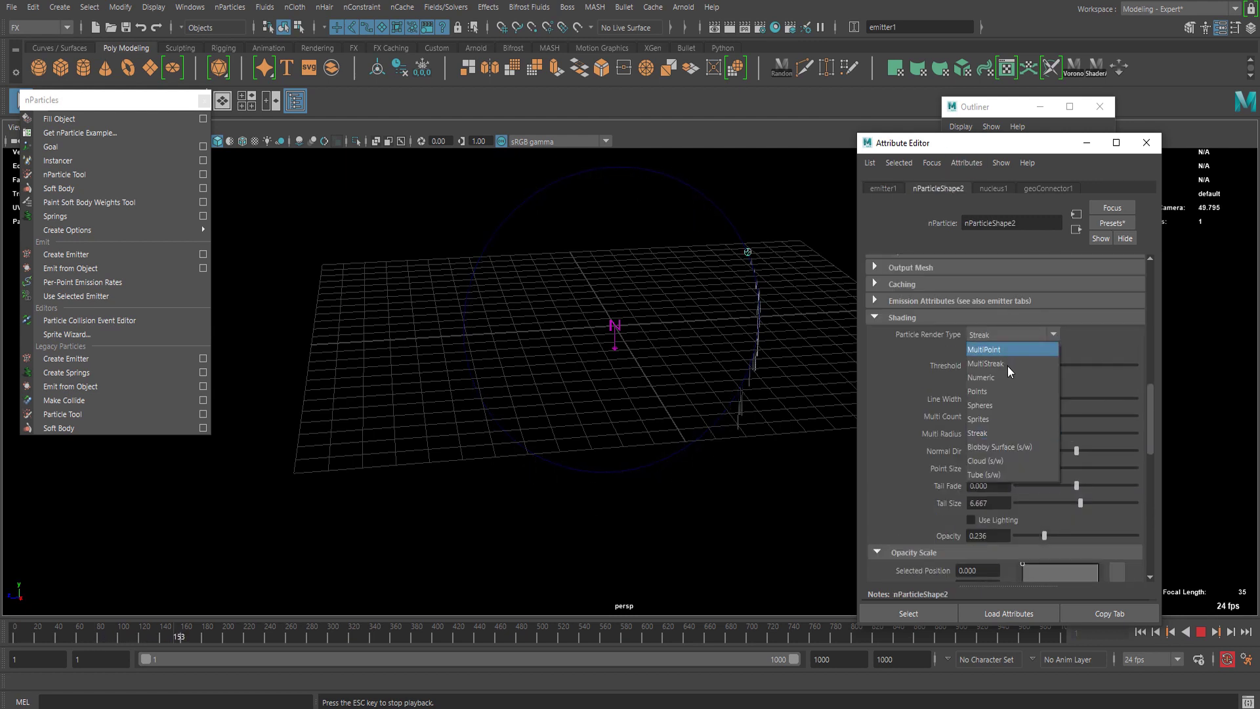
left_click(1006, 365)
- Raise the emission rate of emitter1 to 140.110 particles per second
left_click(883, 188)
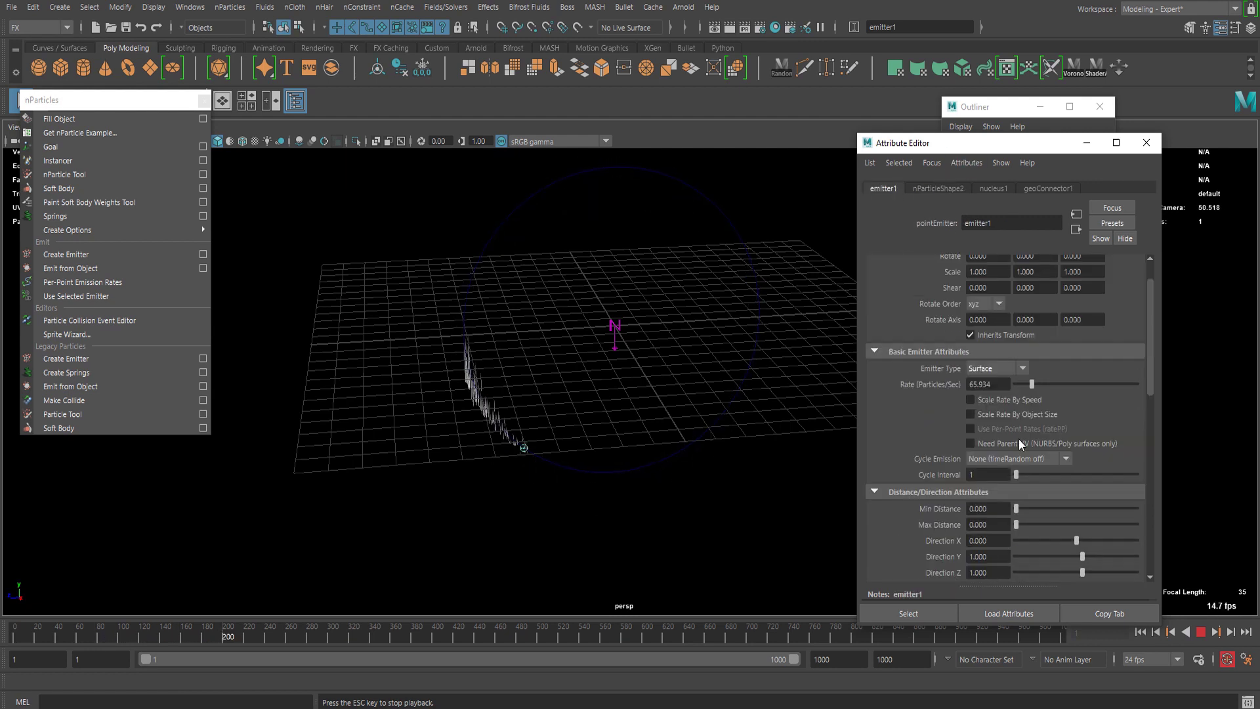
left_click(1032, 386)
left_click_drag(1033, 386, 1050, 386)
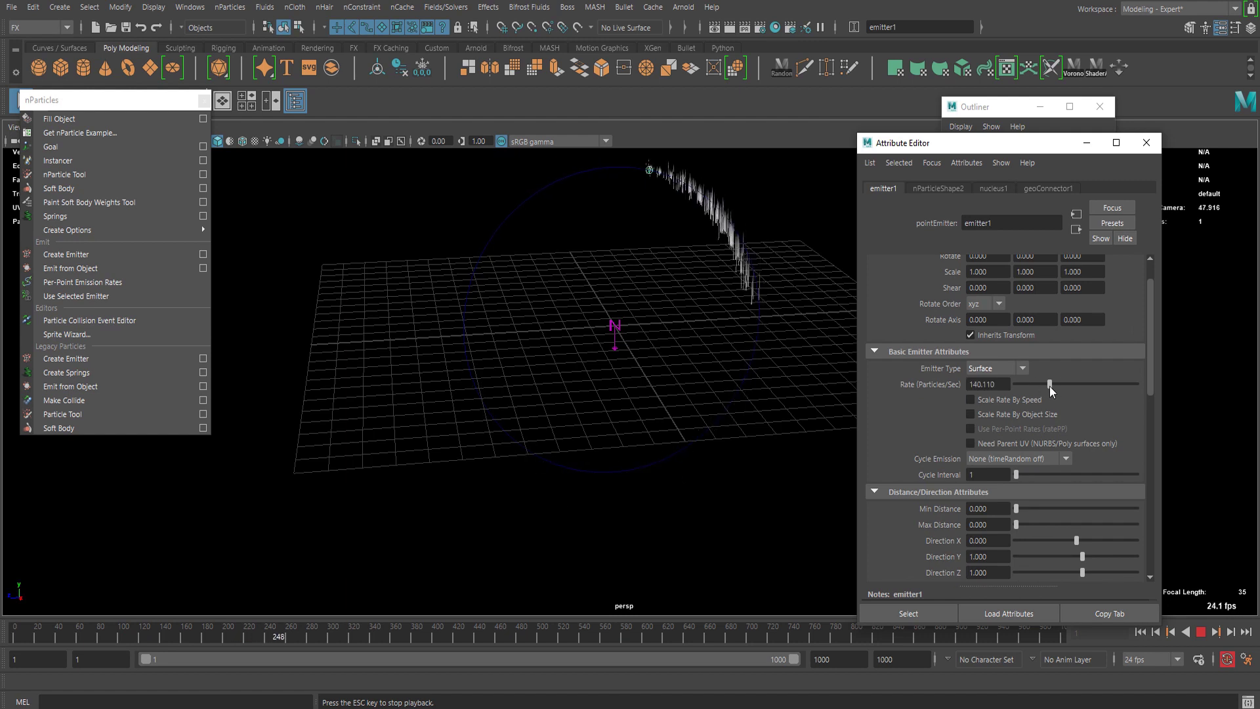
- Reduce the emitter's spread to 0.253 and try a Tangent Speed of 1.319
scroll(1028, 418, "down", 5)
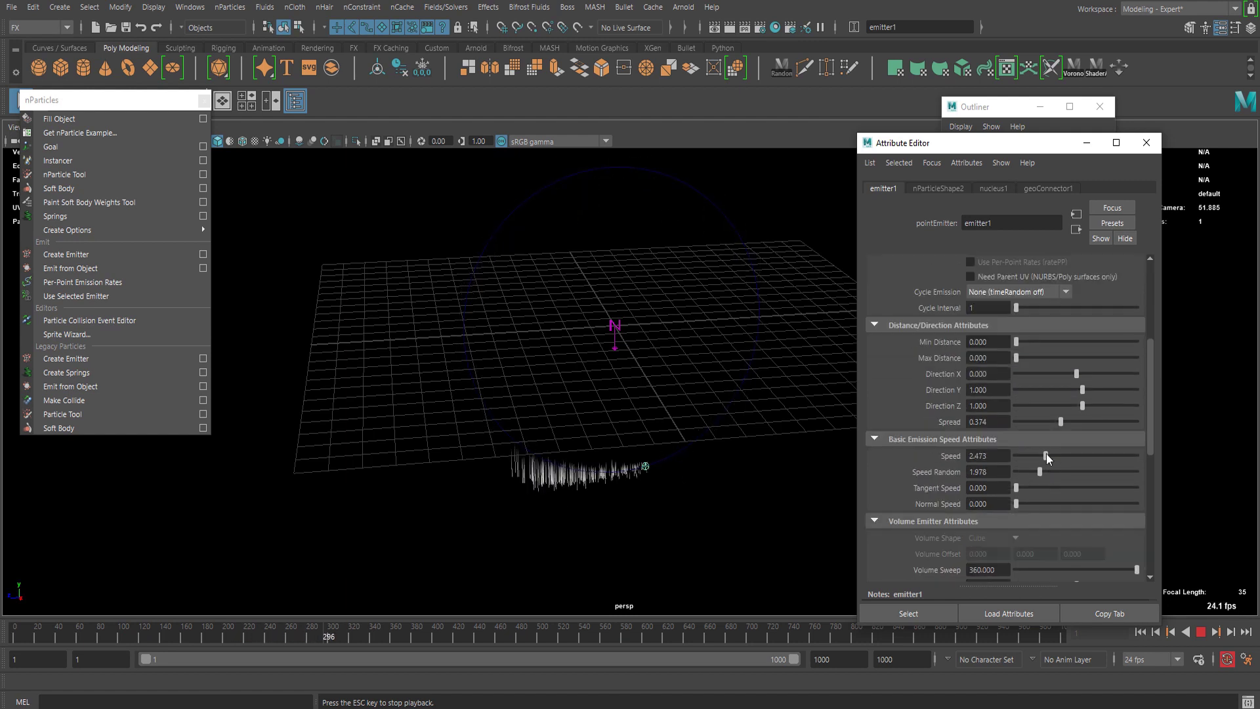
left_click_drag(1062, 421, 1046, 422)
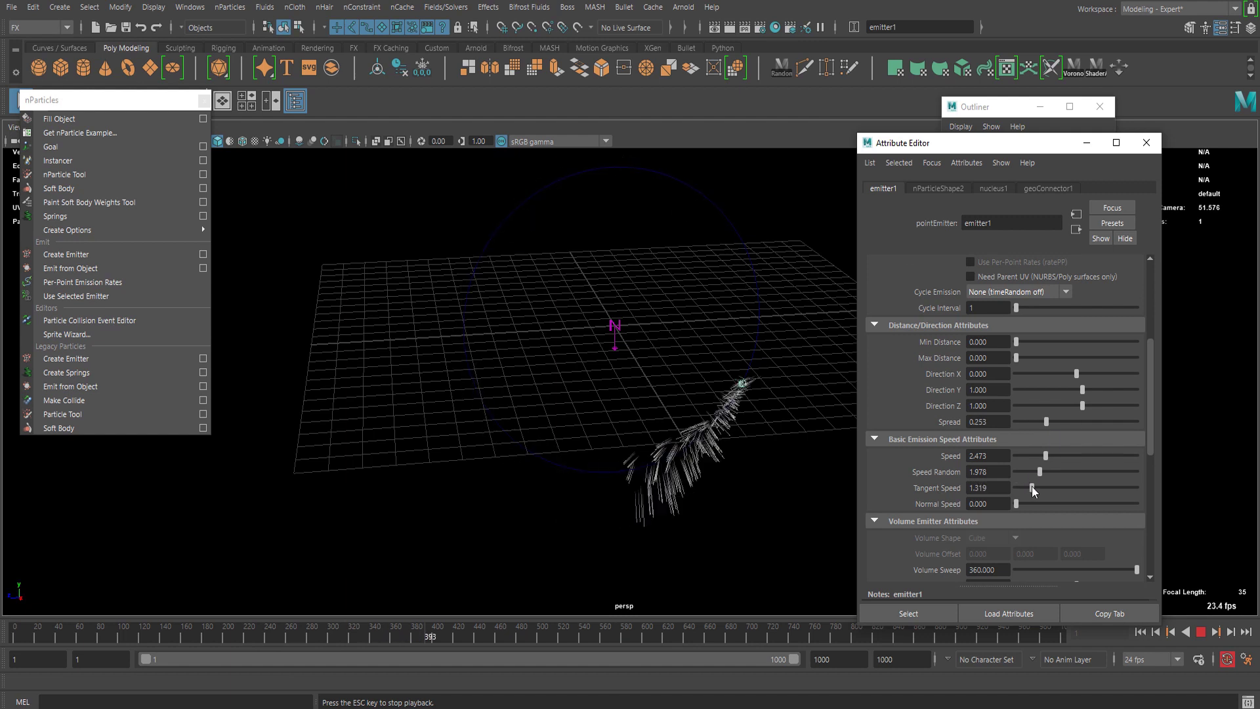
- Reset the emitter's Tangent Speed to 0, set Normal Speed to 1.593, and rewind the playback
left_click_drag(1032, 486, 1035, 518)
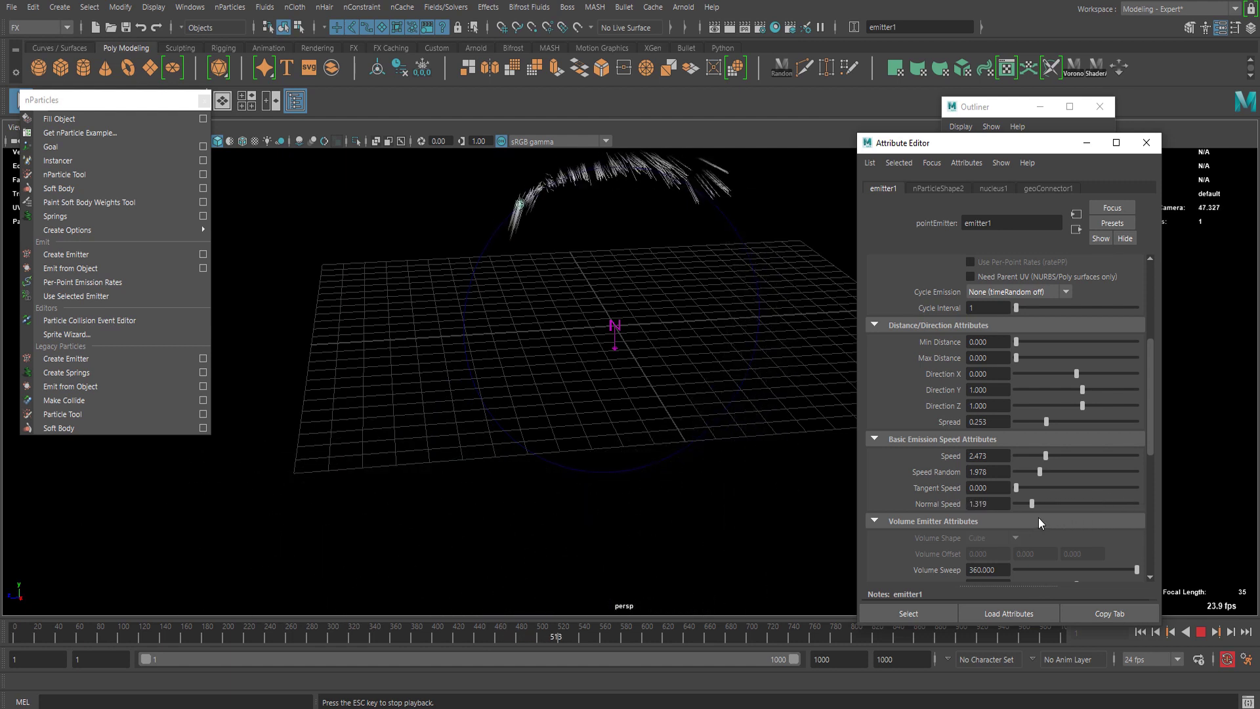
left_click(1197, 633)
left_click(1138, 634)
scroll(665, 228, "up", 3)
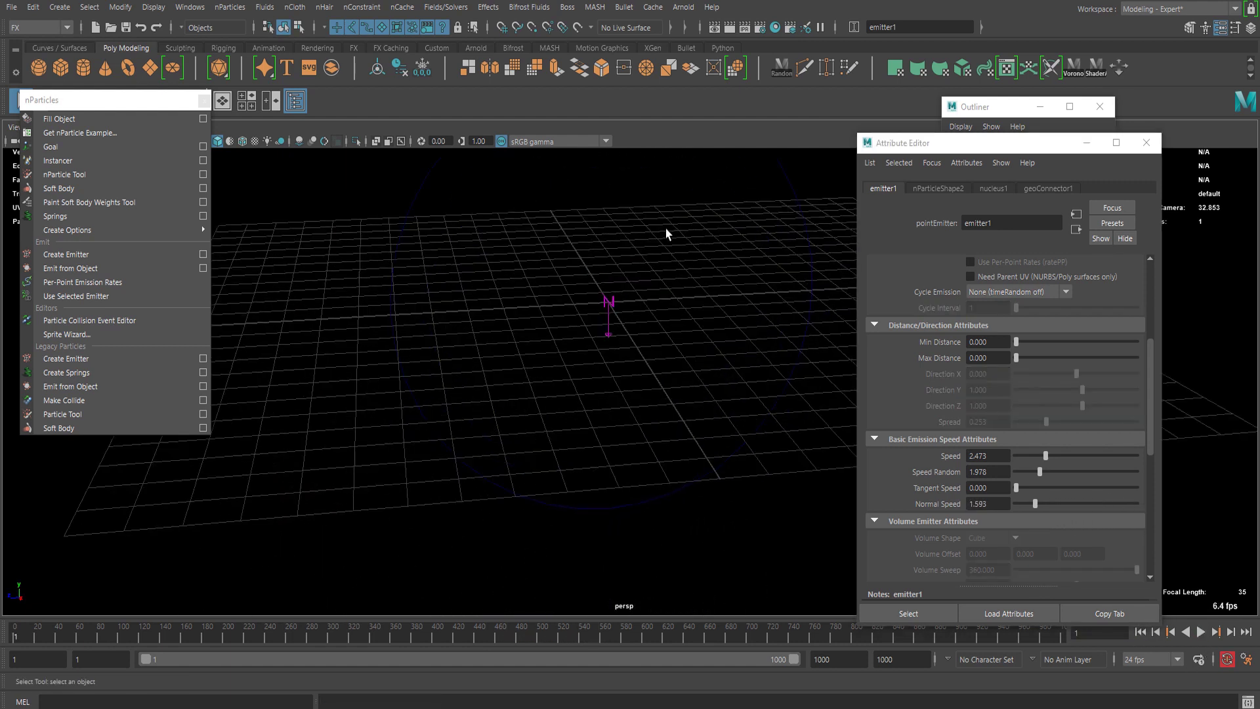
- Rotate all the faces of the emitting disc pDisc1 where it sits on the circular path
middle_click_drag(624, 368, 614, 510, "alt")
scroll(593, 276, "up", 10)
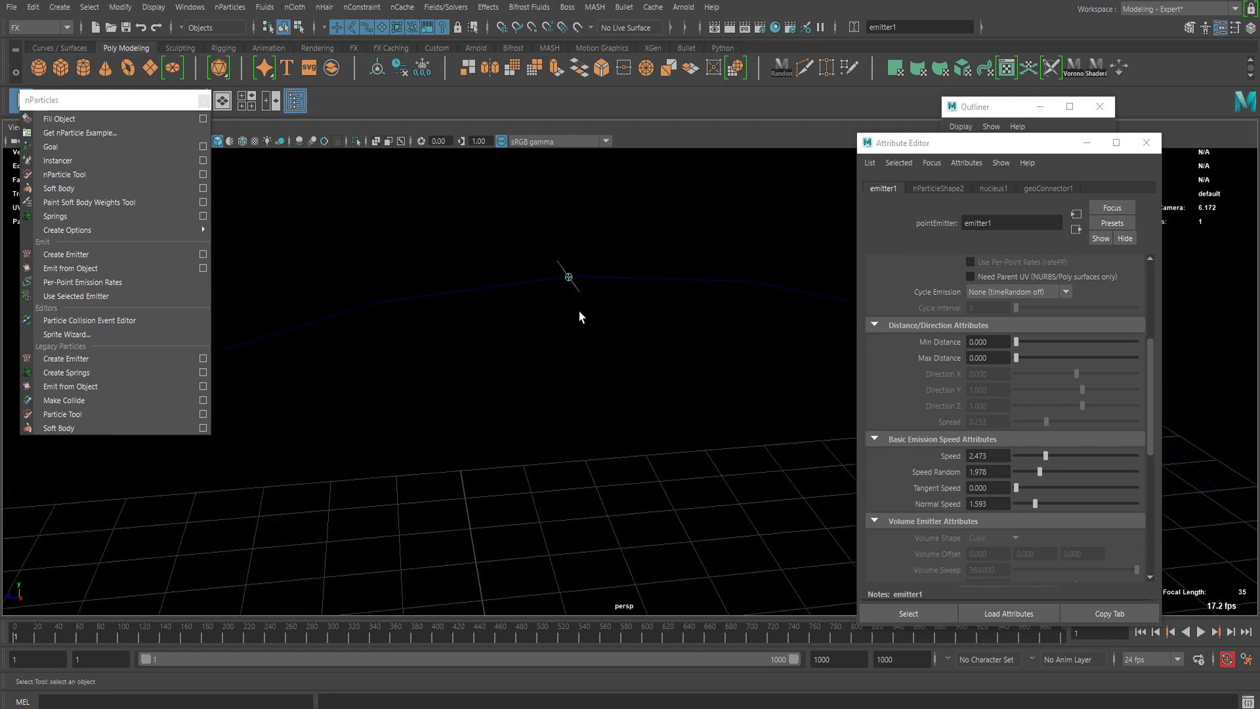
middle_click_drag(556, 258, 535, 397, "alt")
left_click(506, 335)
key("e")
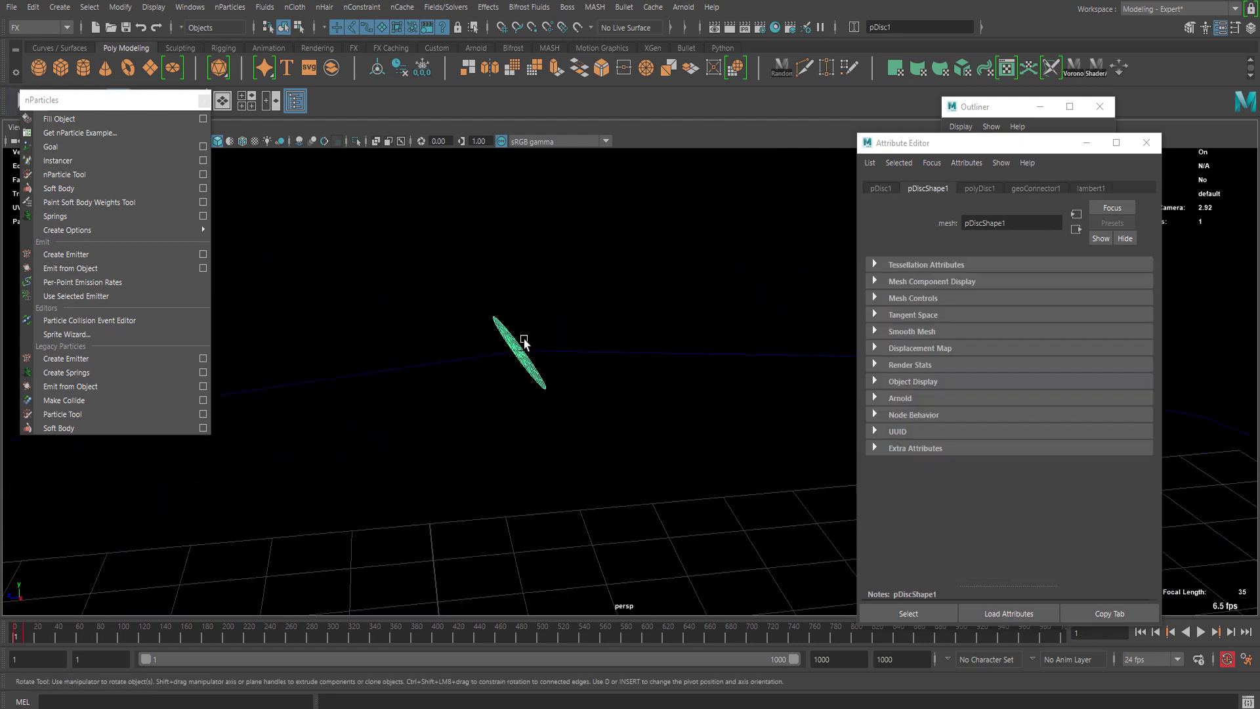
right_click_drag(510, 290, 521, 270)
right_click_drag(517, 329, 517, 330)
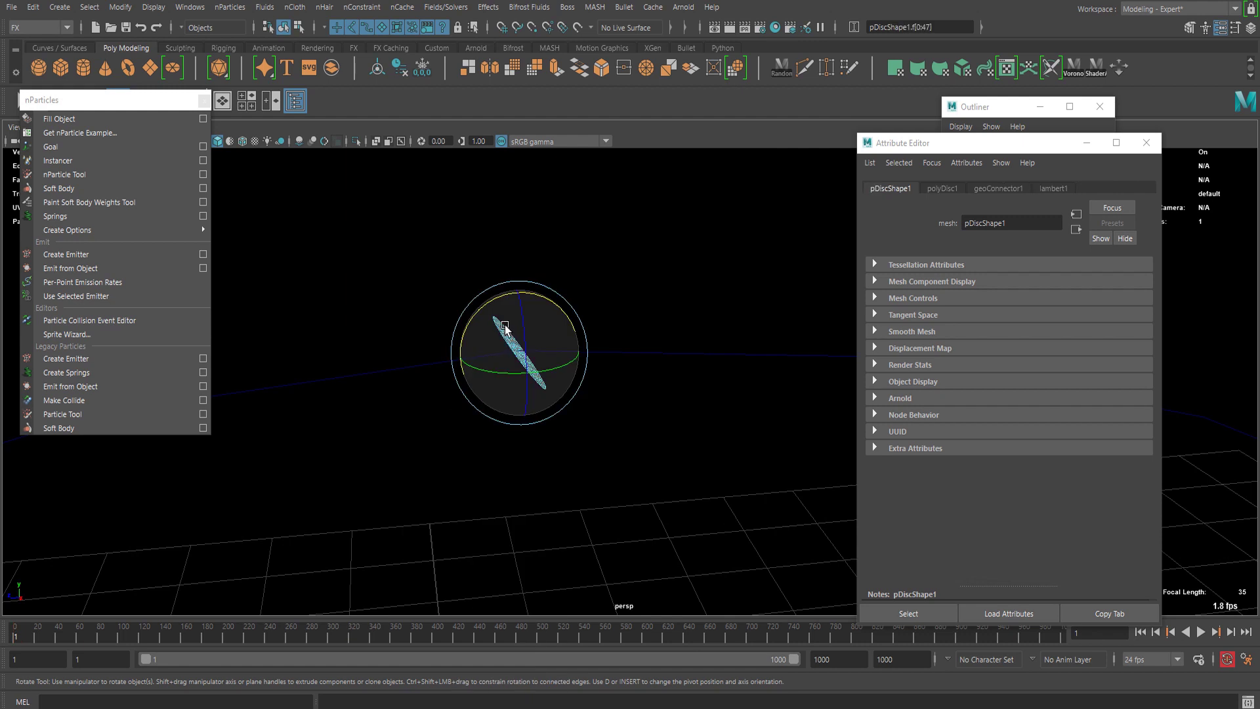
left_click_drag(519, 294, 521, 294)
right_click_drag(506, 293, 571, 270)
scroll(639, 279, "down", 4)
key("Delete")
left_click_drag(725, 508, 973, 550, "alt")
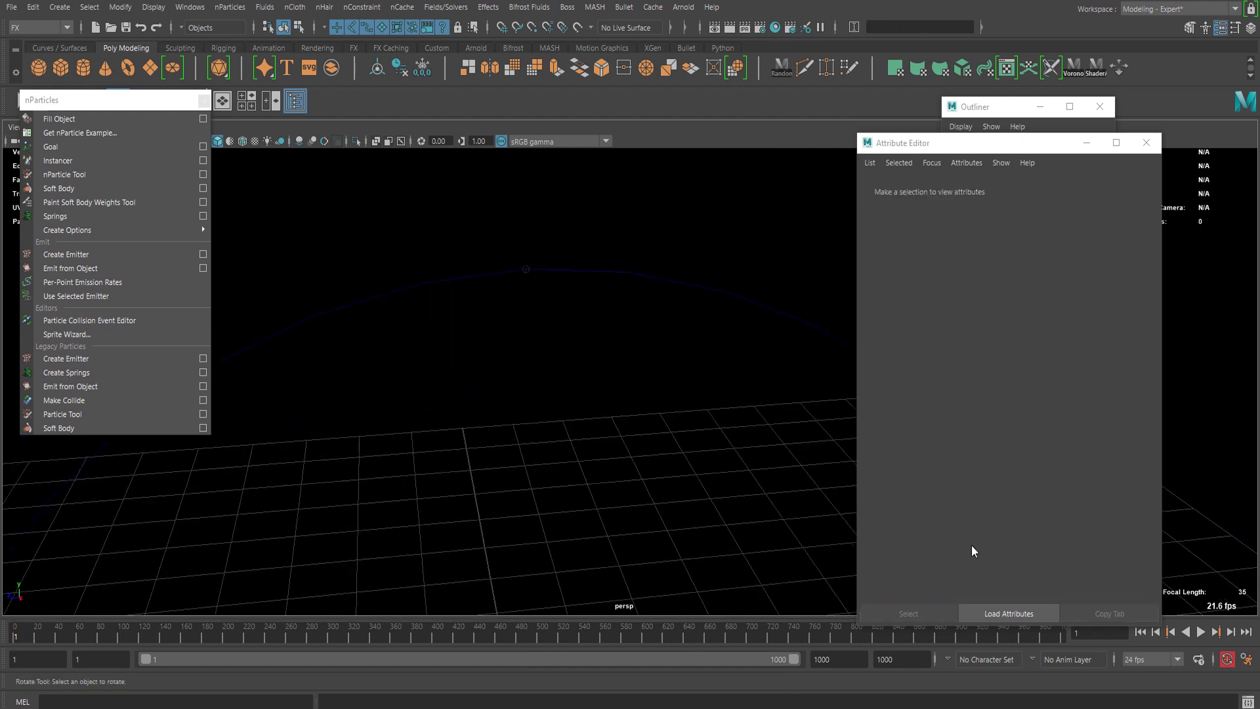
- Play the simulation to check the streak emission from the rotated disc, and rewind to the start
left_click(1200, 632)
left_click_drag(621, 520, 730, 363, "alt")
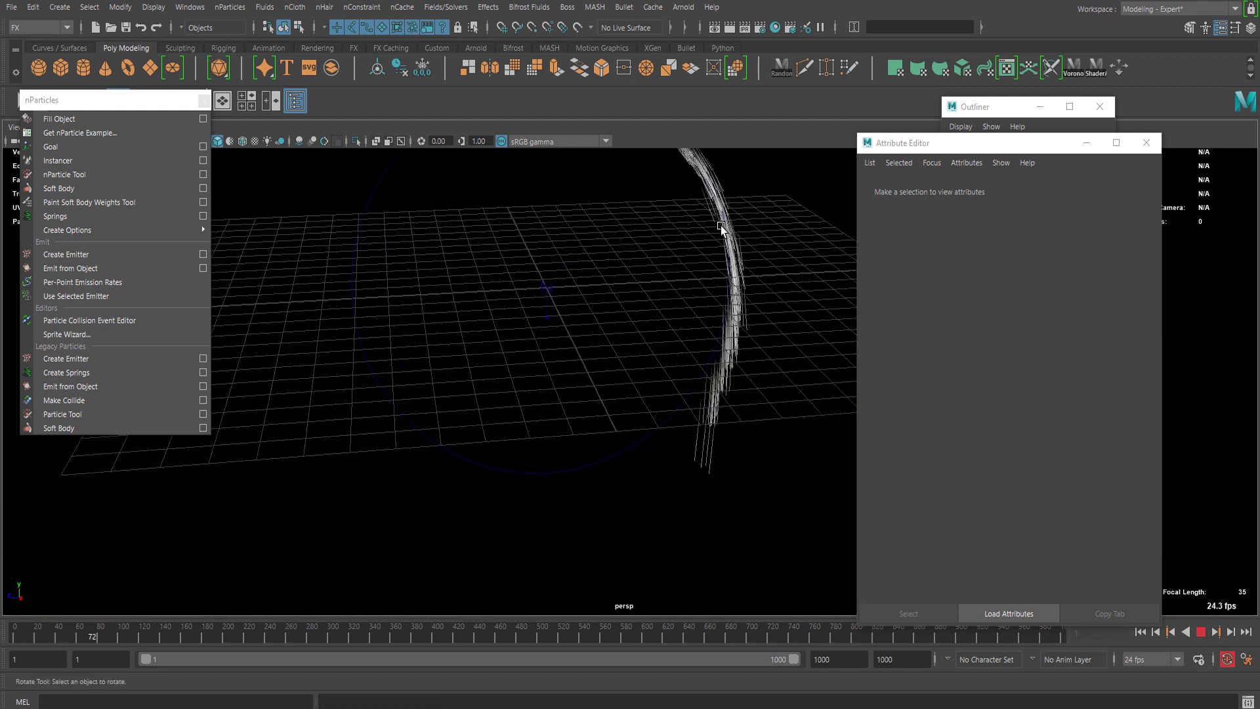
middle_click_drag(733, 349, 721, 388, "alt")
left_click(1200, 632)
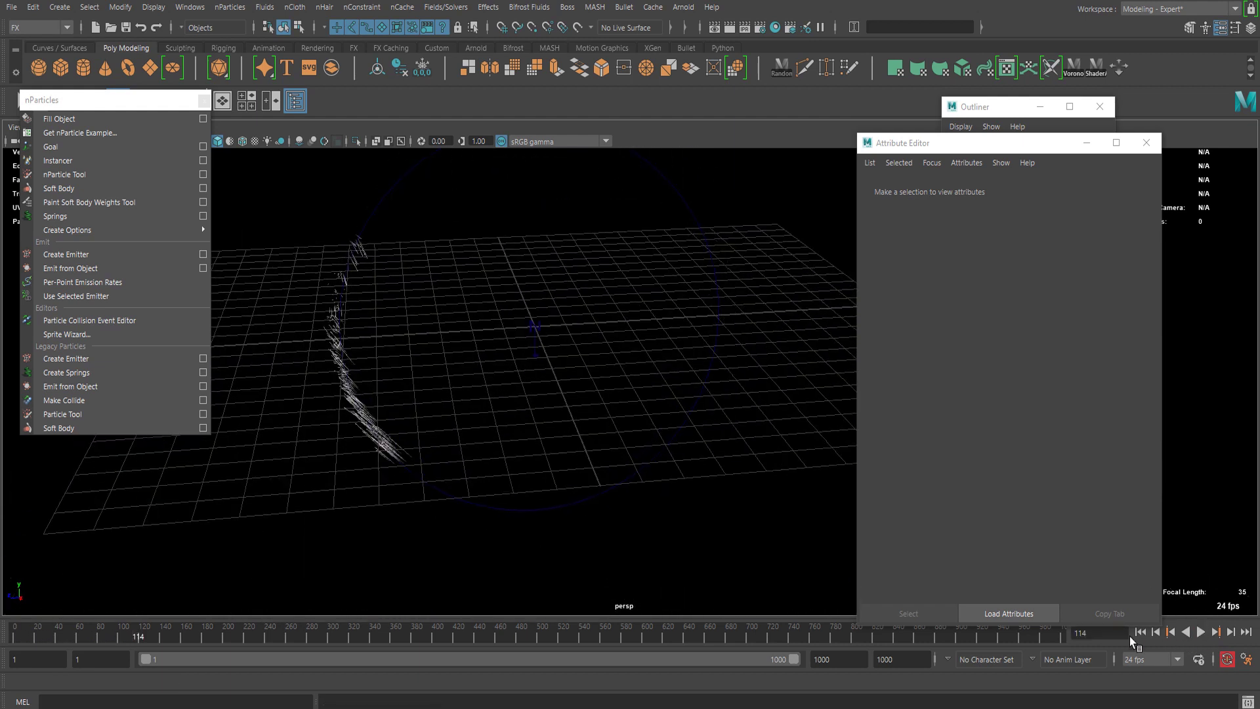
left_click(1140, 632)
middle_click_drag(668, 288, 647, 432, "alt")
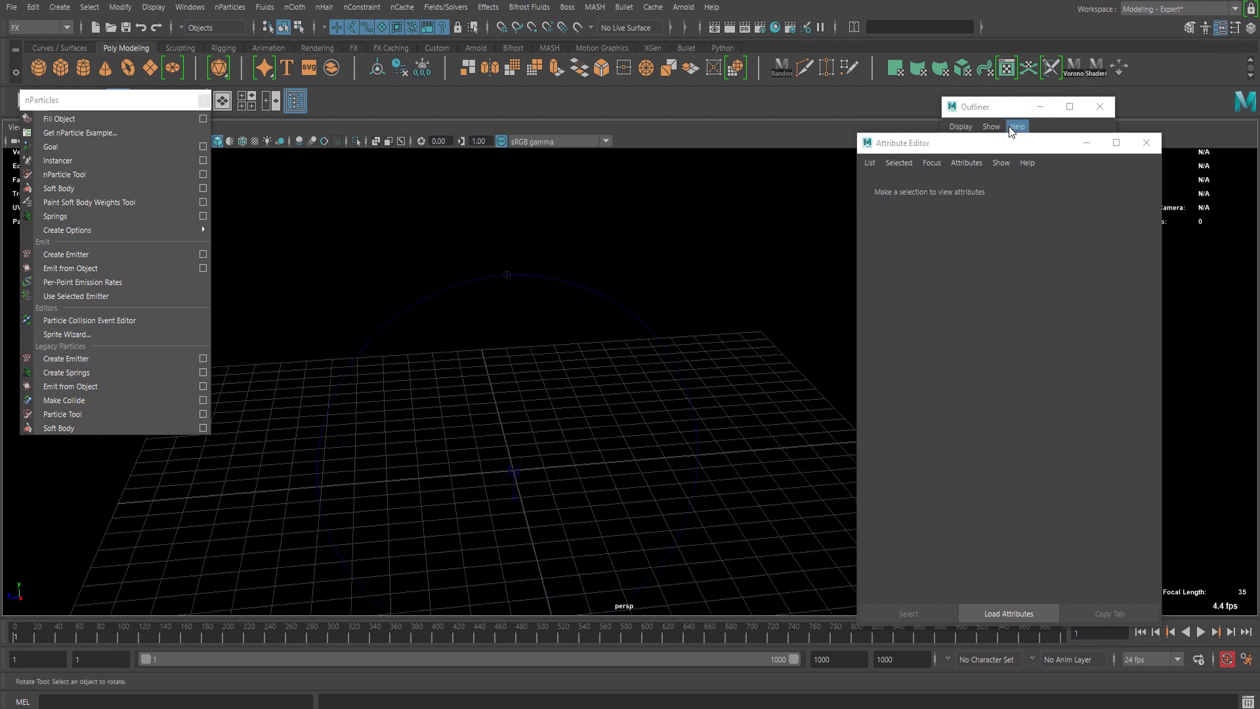
- Select pDisc1 among the scene objects and inspect its polyDisc1 sides, subdivision and radius settings
left_click_drag(987, 116, 907, 126)
left_click(922, 268)
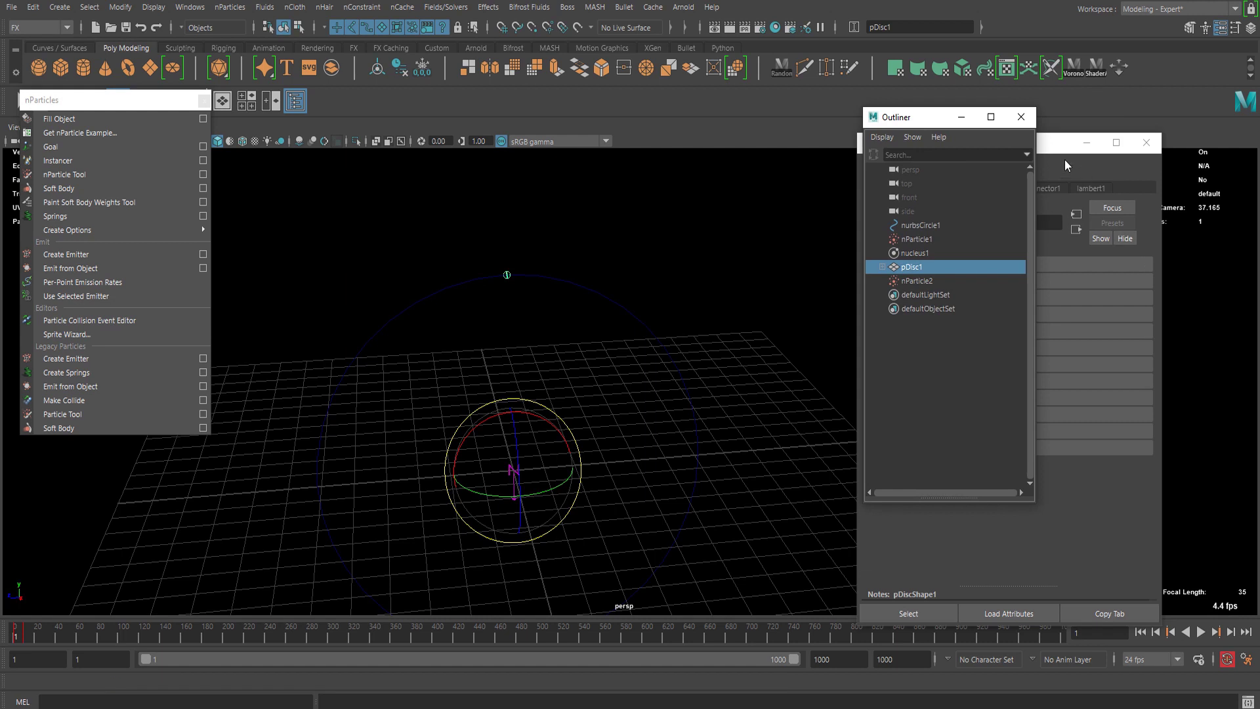
left_click_drag(1057, 143, 1093, 127)
left_click(1014, 171)
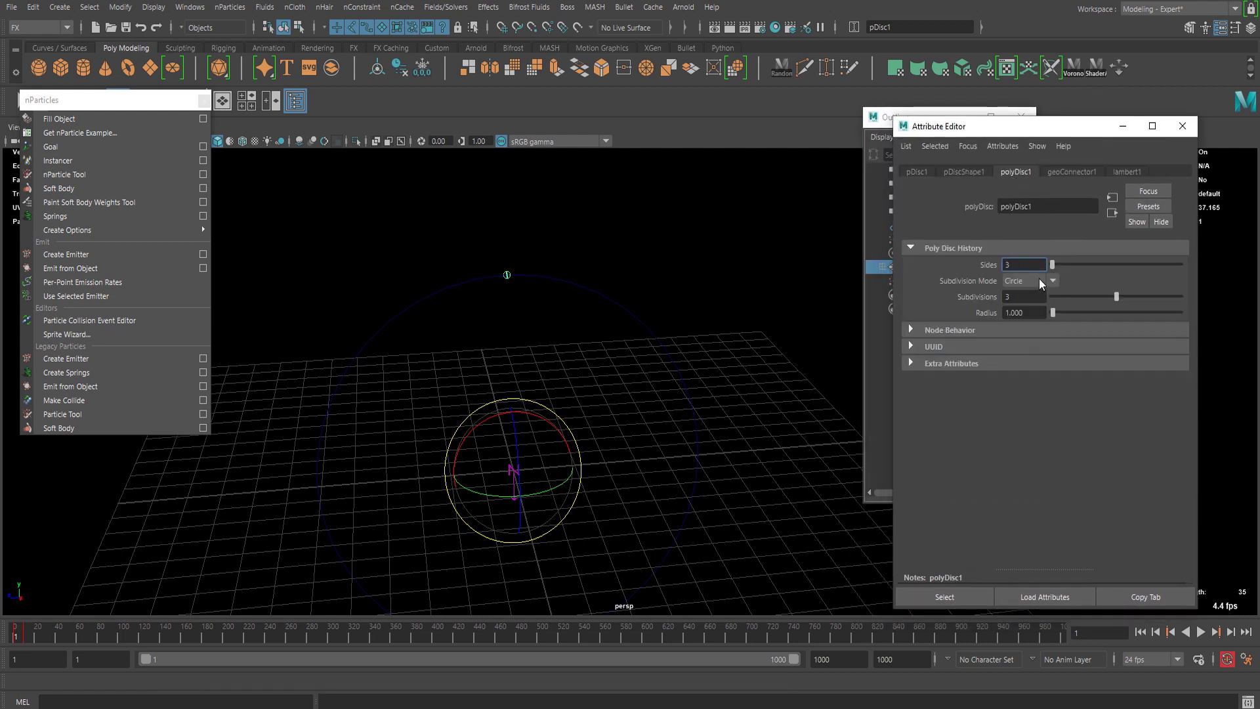
left_click(887, 123)
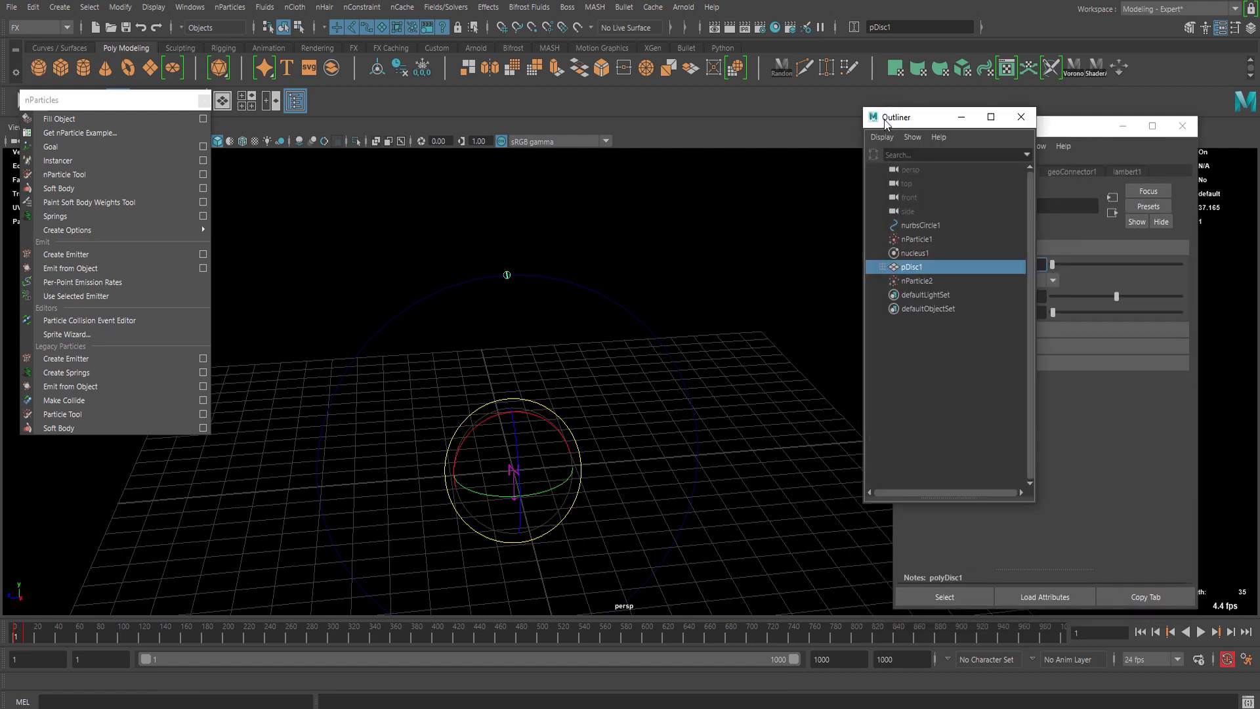
- Expand pDisc1 in the object hierarchy and delete the surplus nParticle1 object
left_click(880, 266)
left_click(922, 281)
left_click(924, 295)
left_click(935, 240)
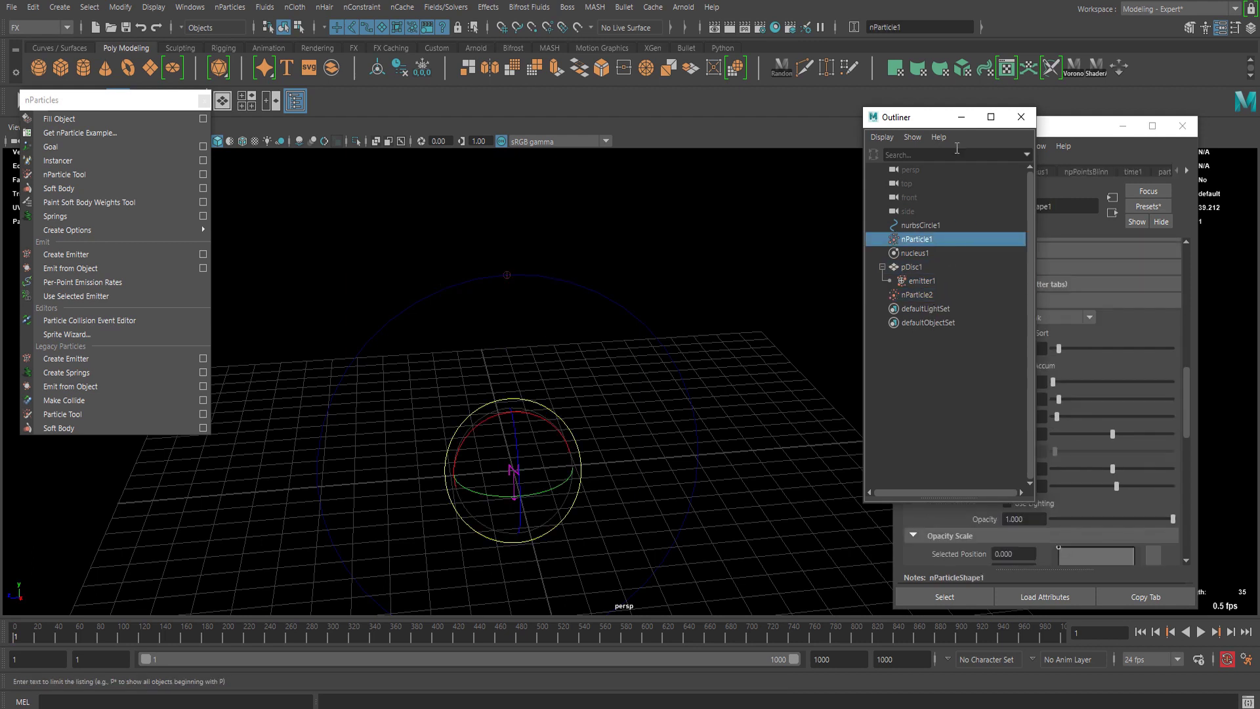
left_click(918, 294)
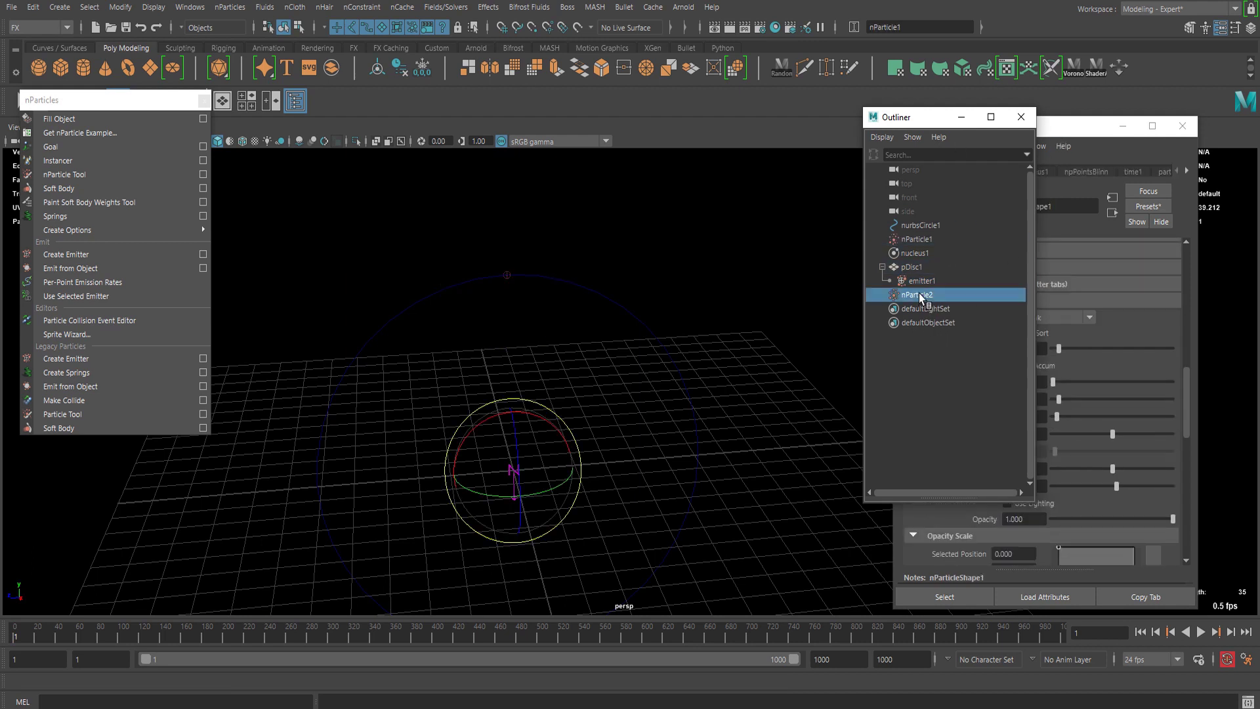
left_click(937, 240)
key("Delete")
- Play nParticle2's simulation to frame 21 and set its Multi Count to 14 and Multi Radius to 0.278
left_click(929, 281)
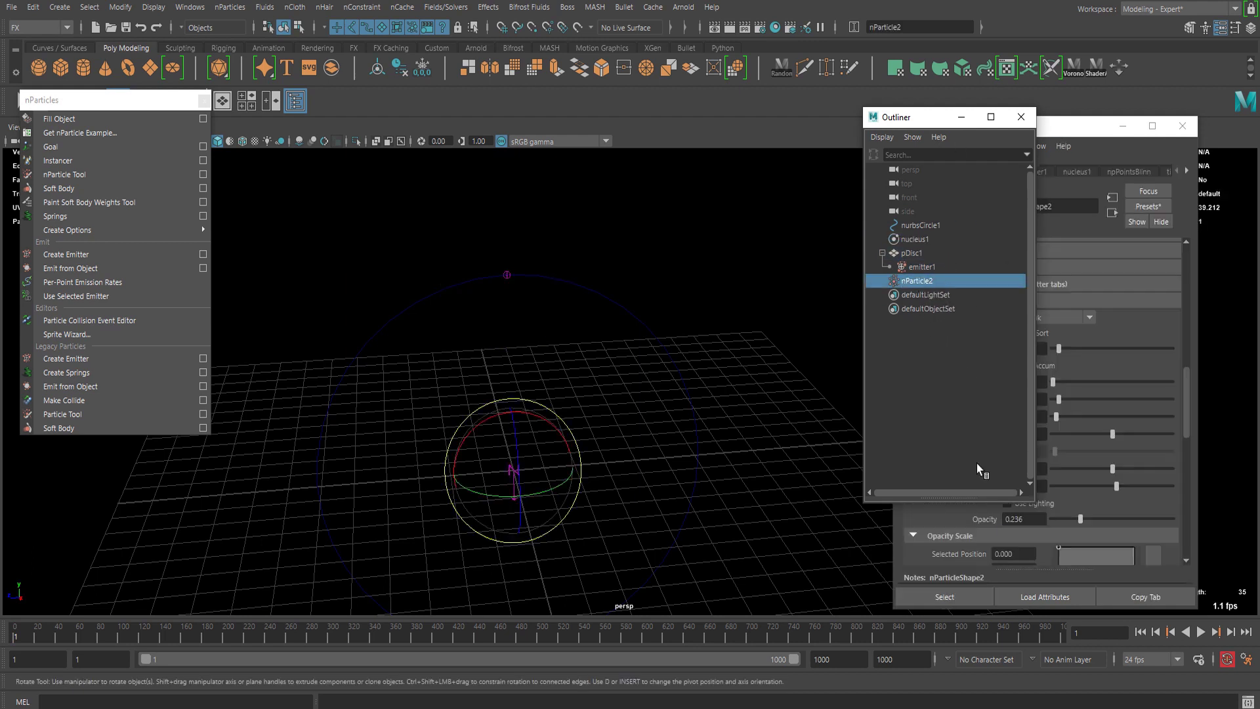
left_click(1199, 632)
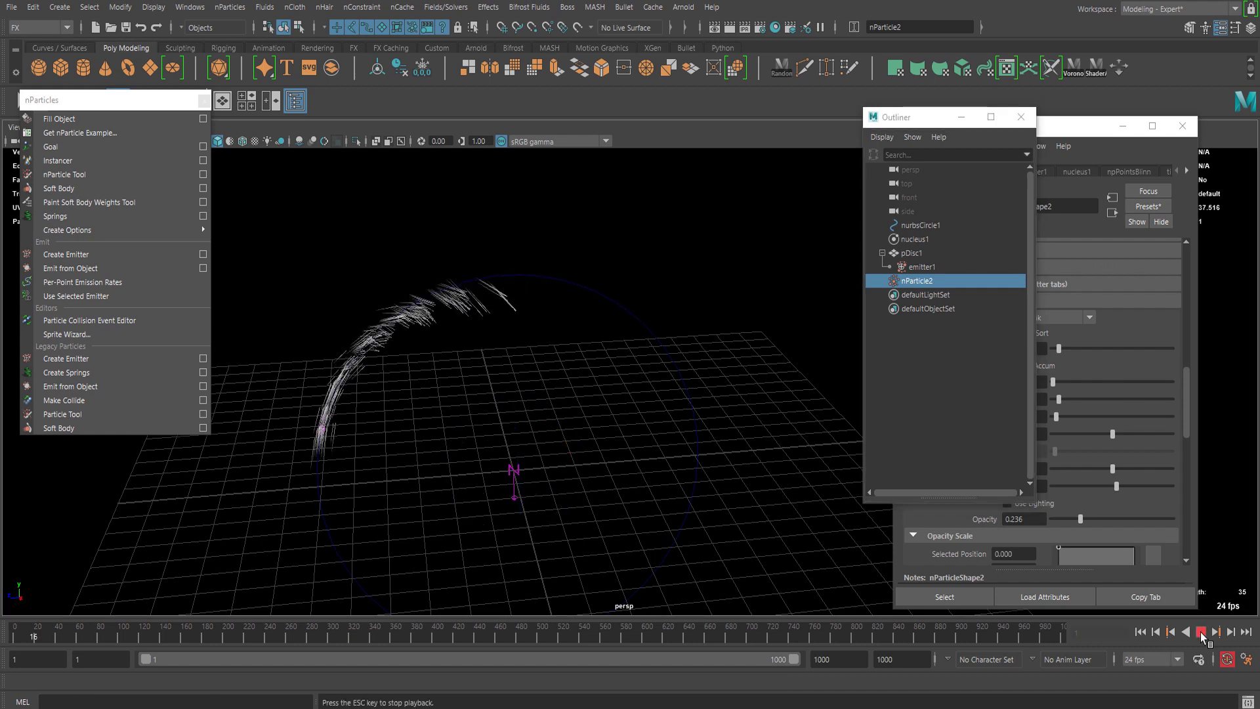
left_click(1086, 205)
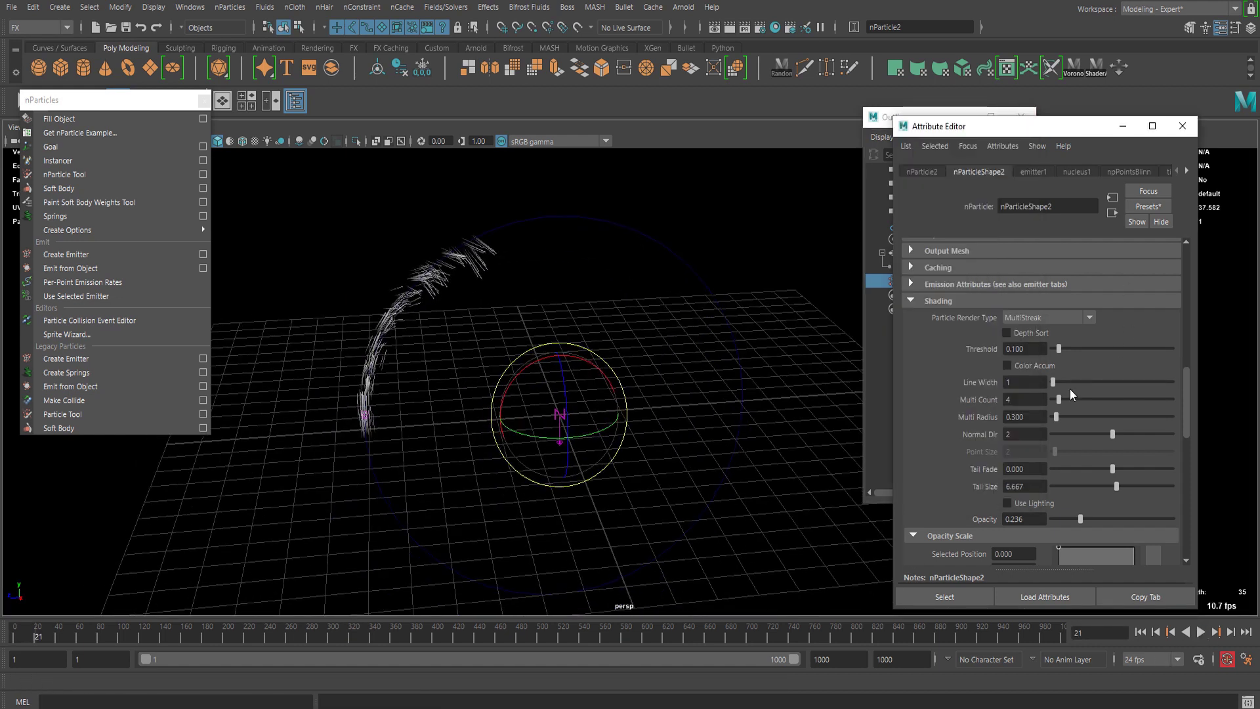
mouse_move(1061, 394)
left_mouse_down()
mouse_move(1079, 410)
mouse_move(1056, 423)
left_mouse_up()
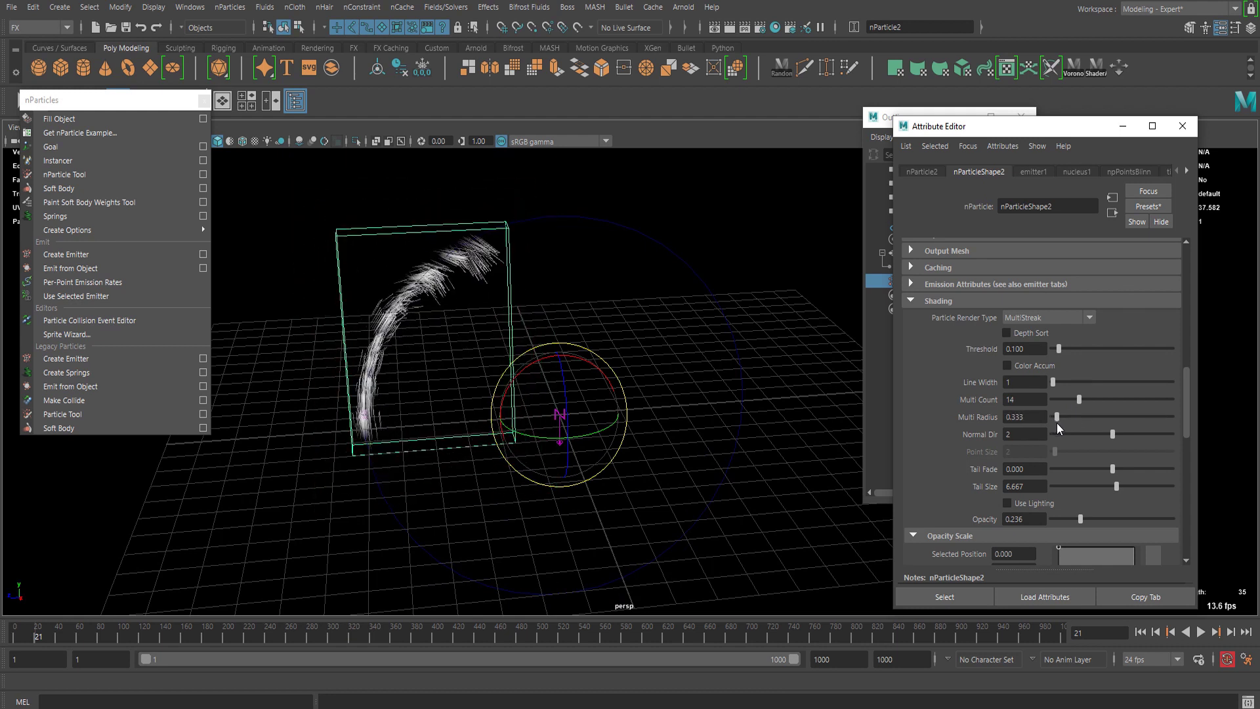
- Set emitter1's rate to 500 particles per second and replay the simulation from the start to frame 23
left_click(944, 170)
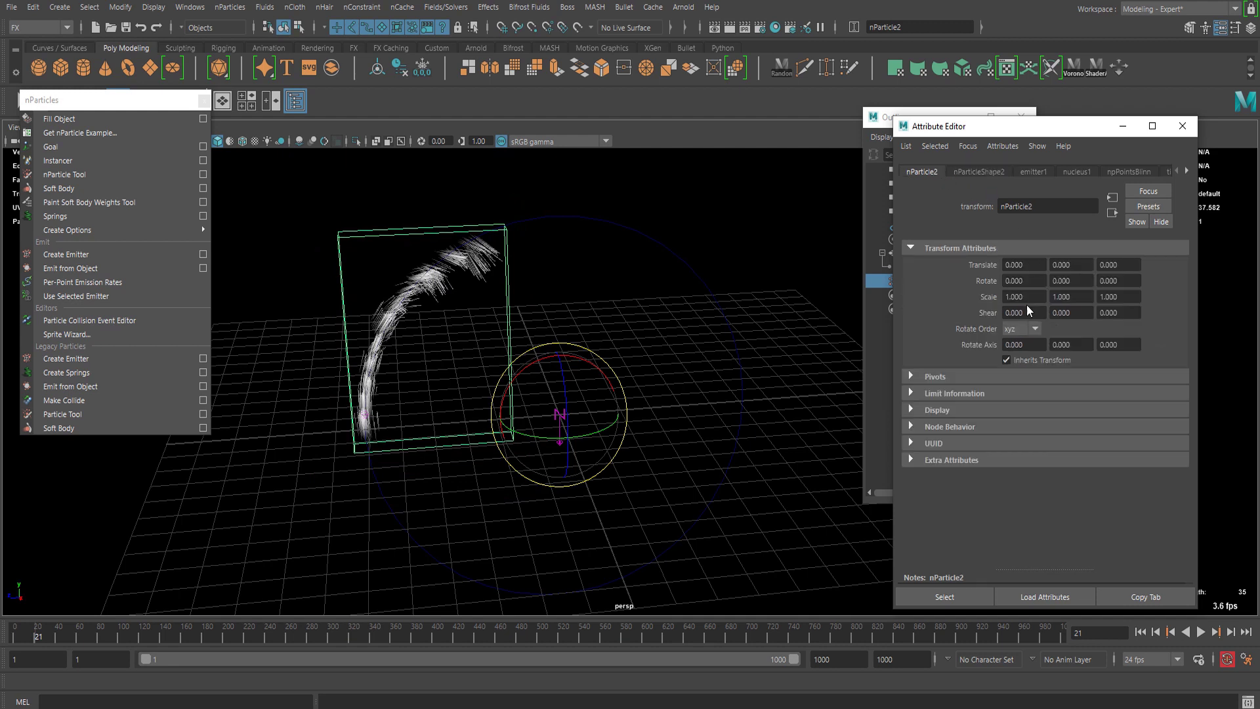
left_click(979, 171)
left_click(1035, 171)
scroll(1070, 331, "down", 2)
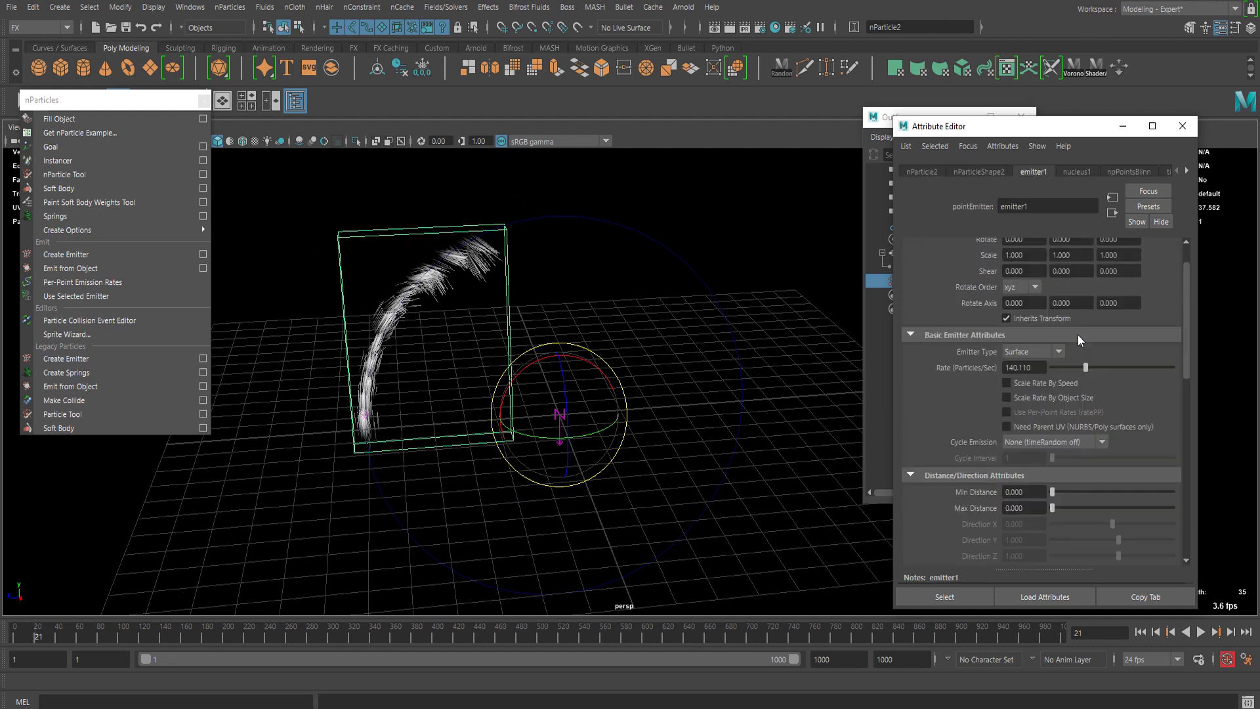
left_click_drag(1121, 364, 1174, 368)
left_click(1203, 631)
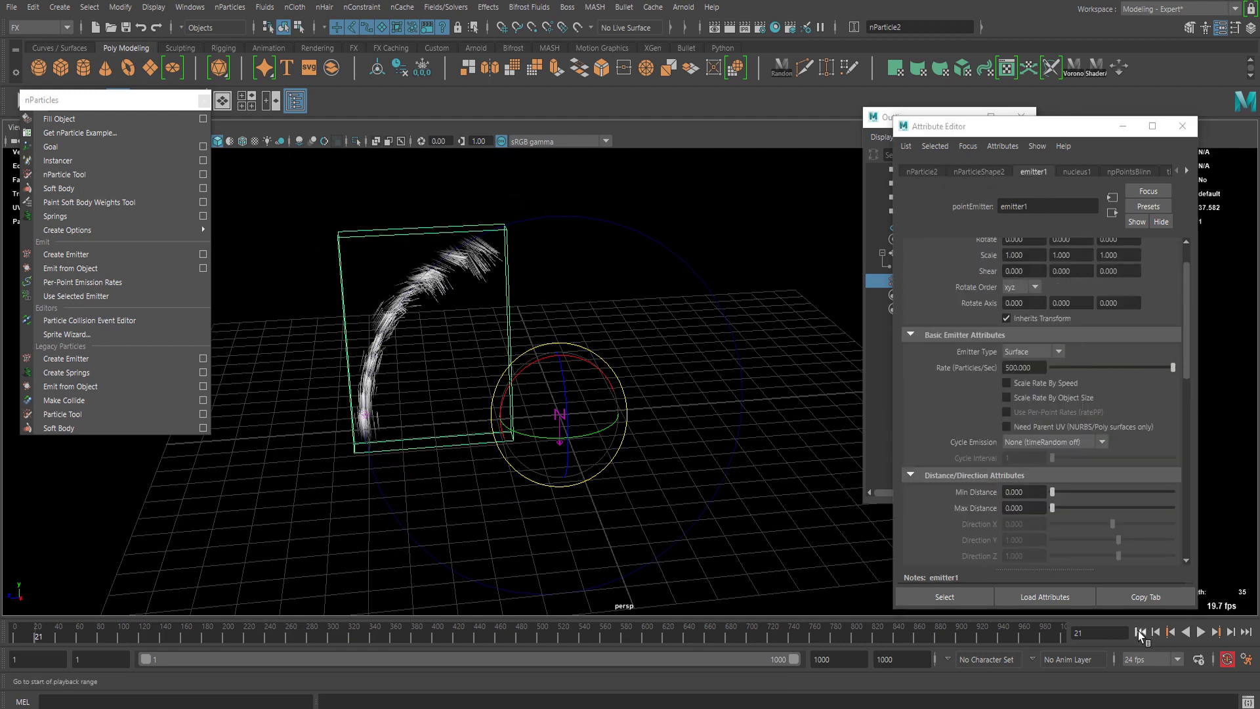
left_click(1202, 634)
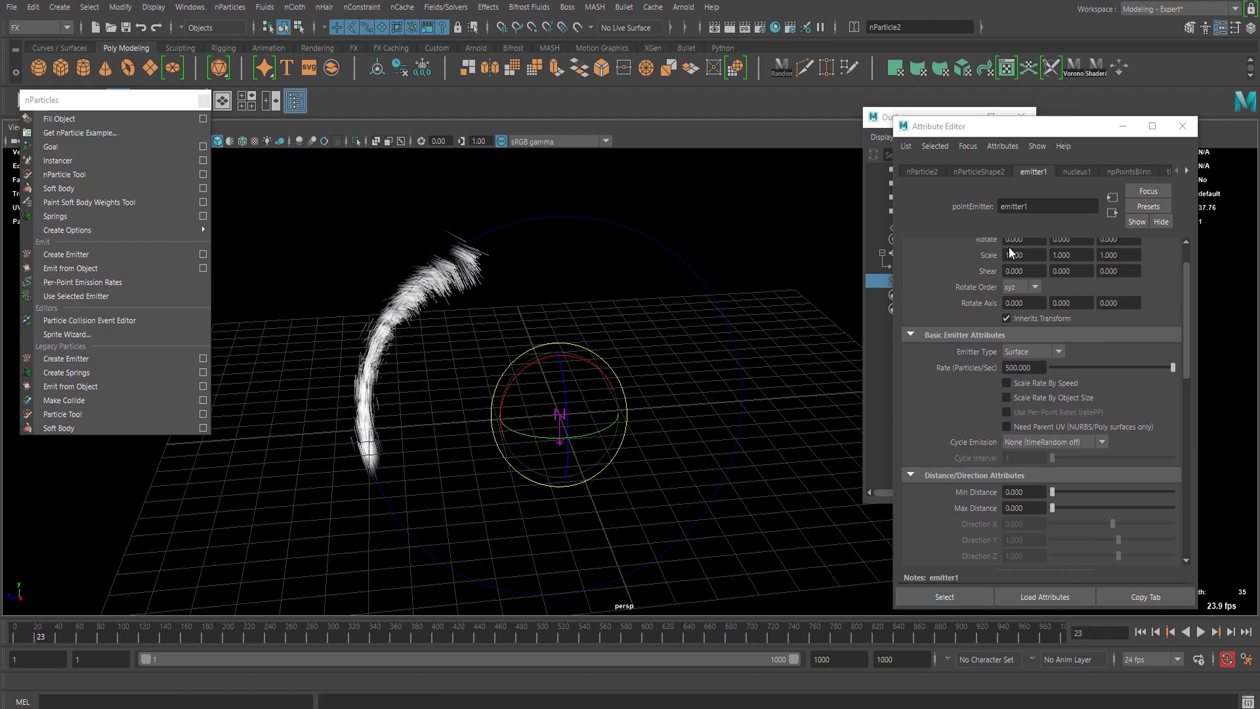
- Set nParticleShape2's Multi Count to 5 and review emitter1's distance, direction and speed settings
left_click(979, 171)
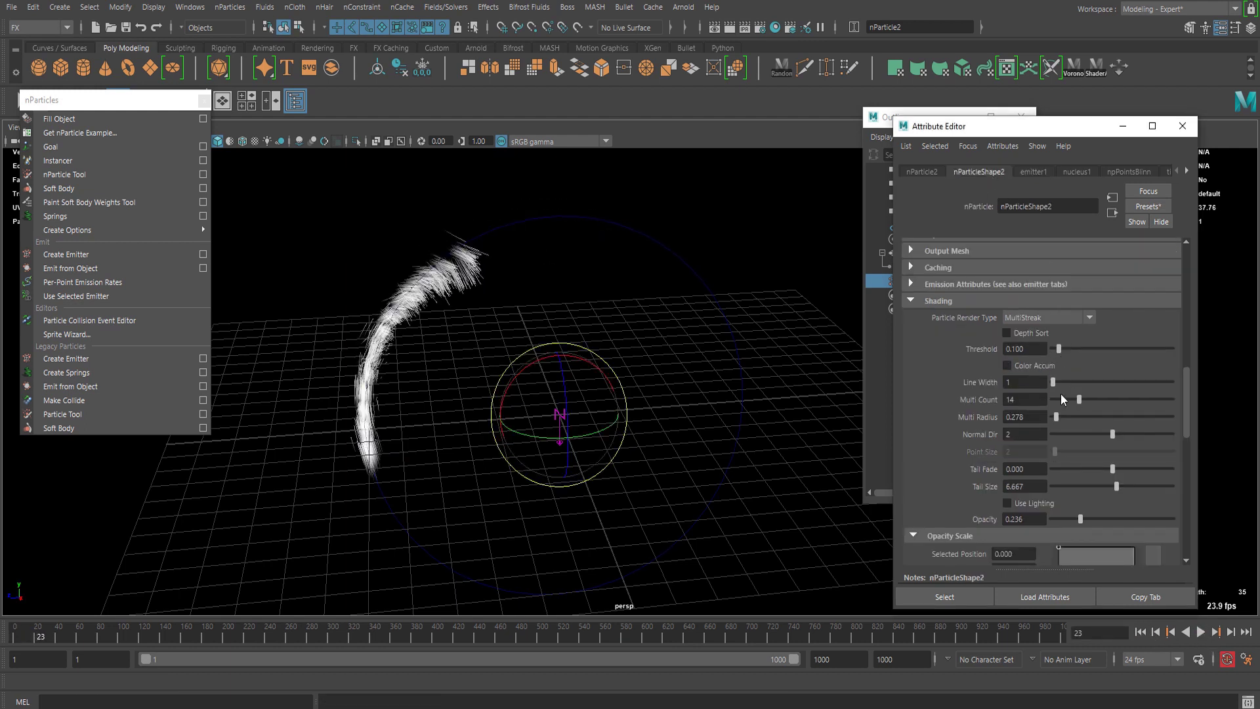
left_click_drag(1079, 399, 1061, 401)
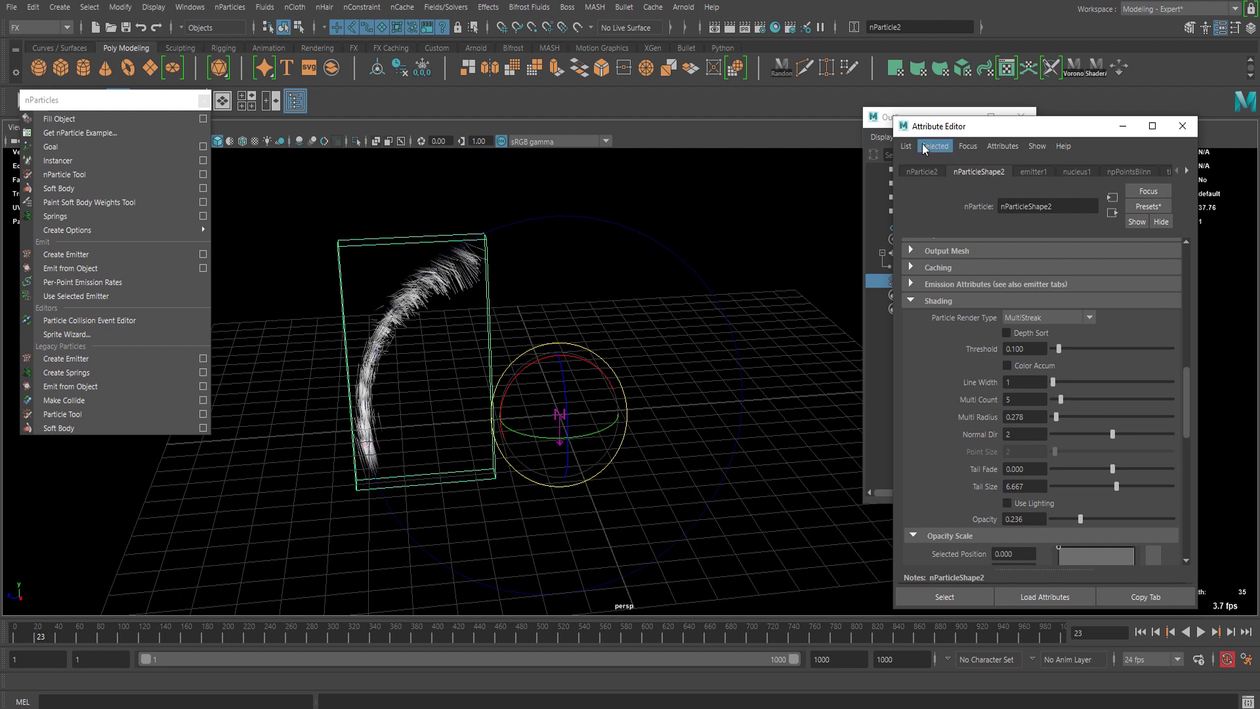
left_click(1033, 173)
scroll(1082, 423, "down", 3)
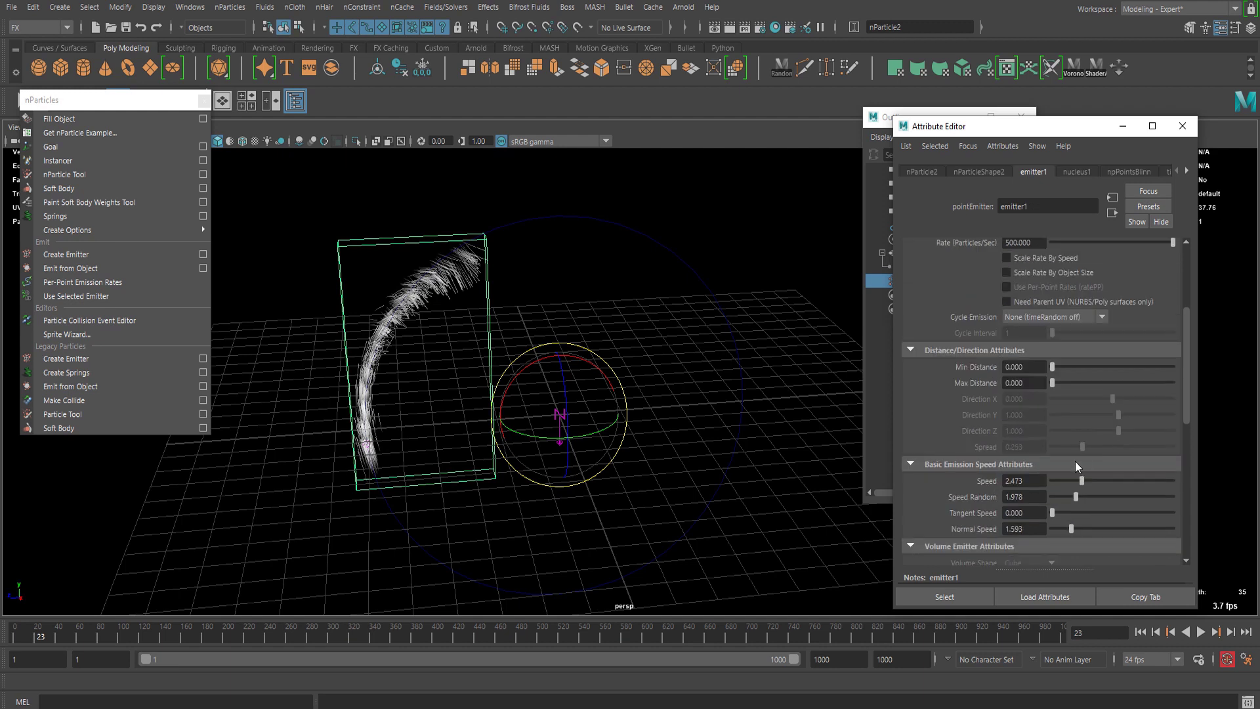
scroll(1089, 493, "up", 2)
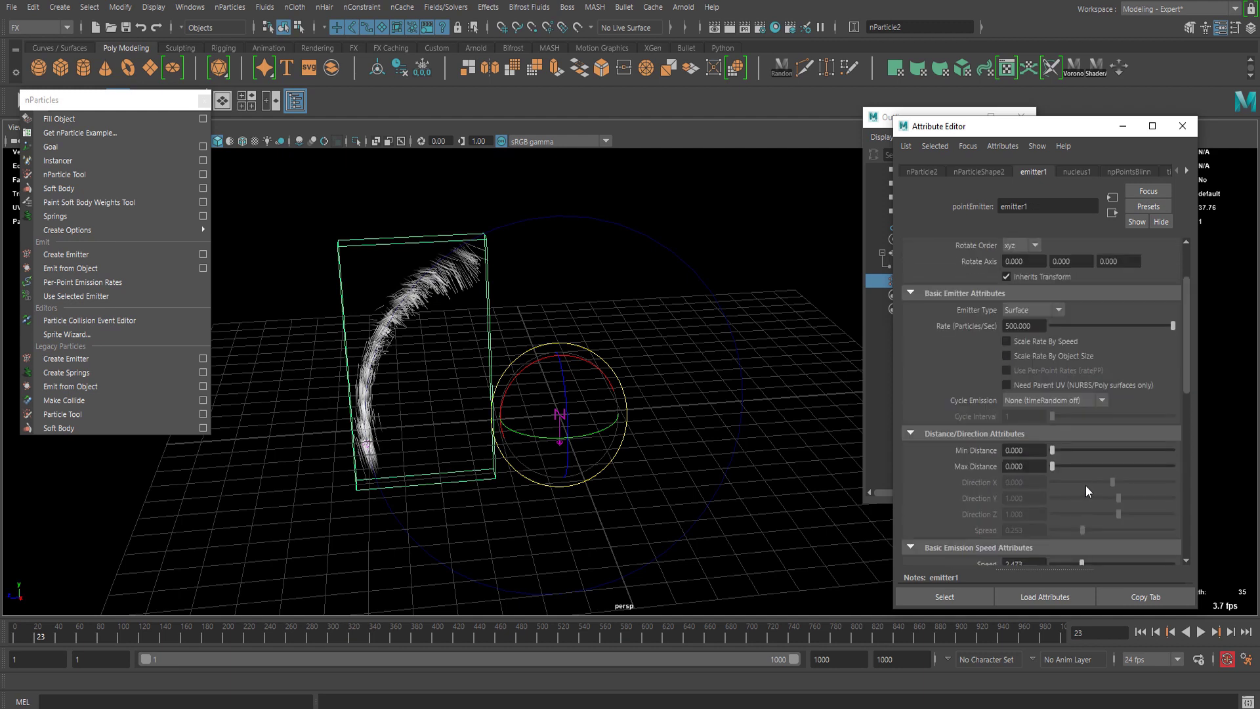
scroll(1083, 481, "down", 4)
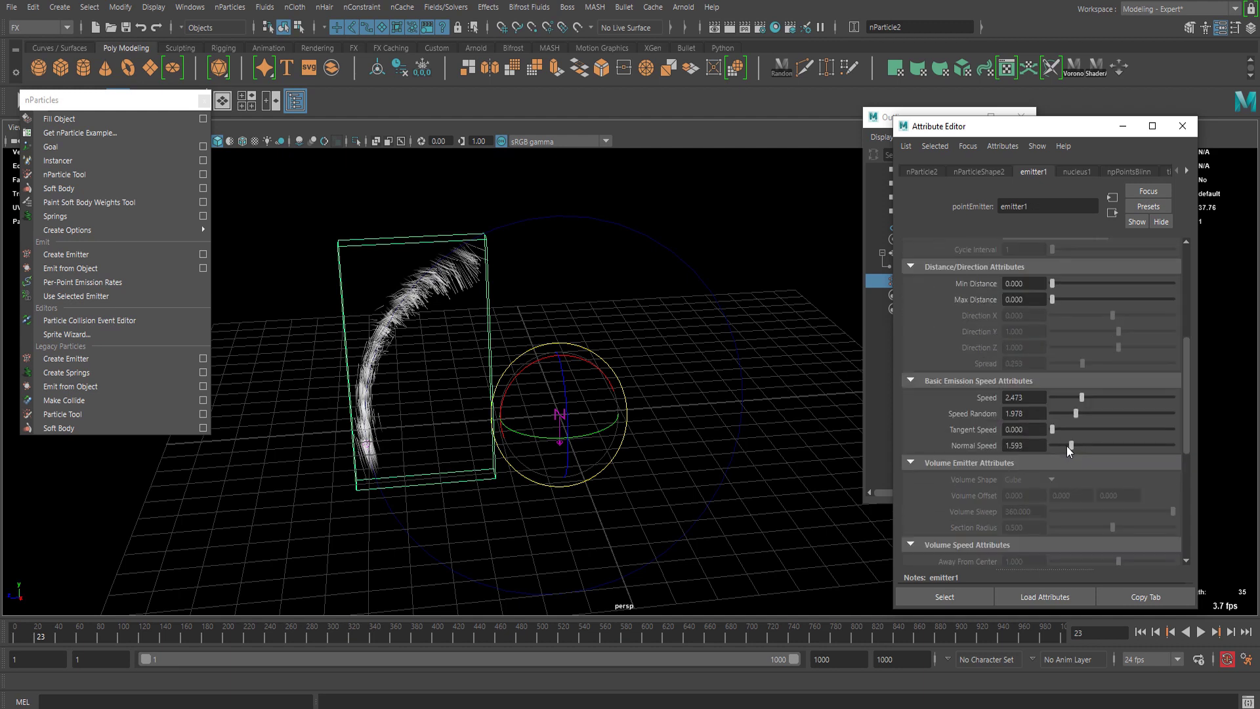
scroll(1067, 446, "up", 3)
- Add a second color entry at position 1.000 on nParticleShape2's Color ramp
left_click(981, 172)
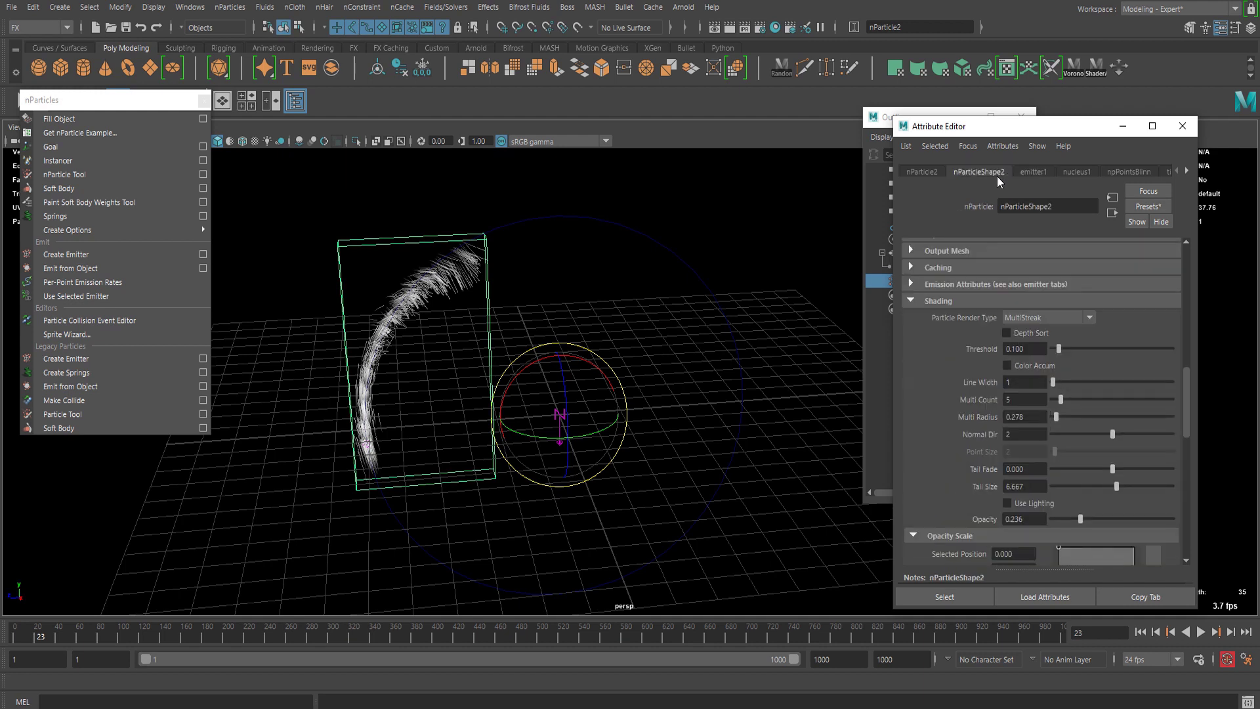
scroll(1072, 430, "down", 5)
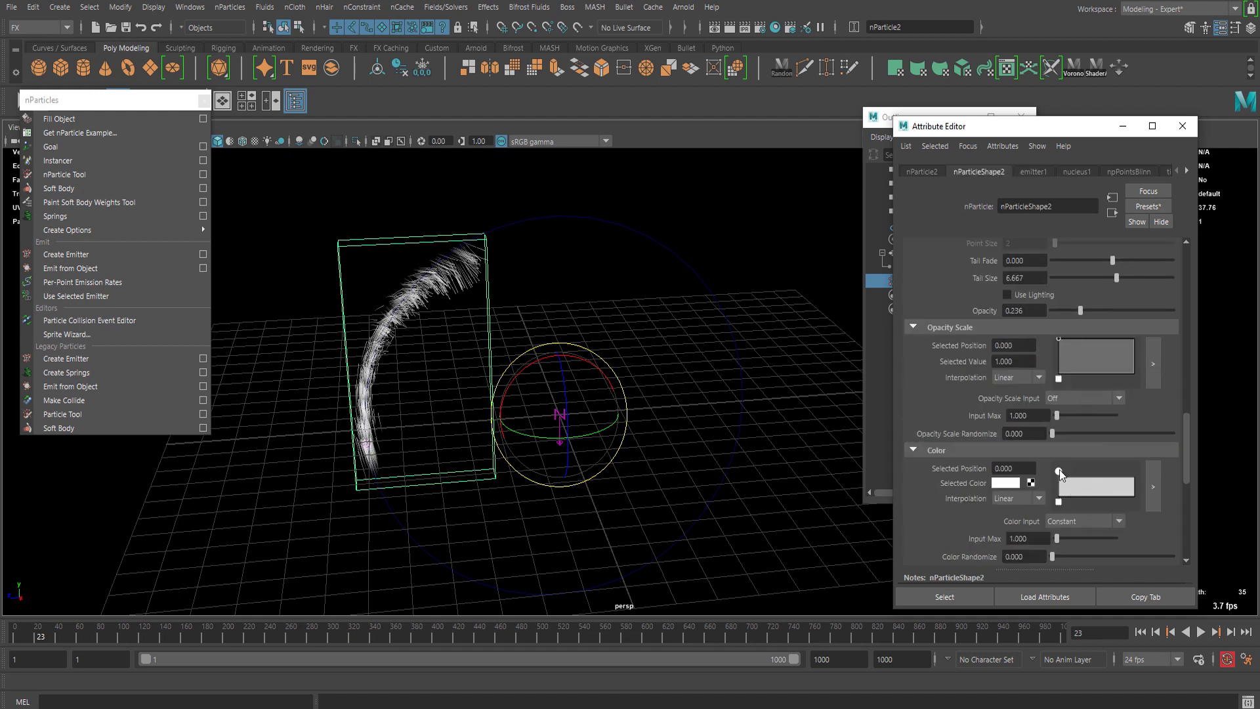
left_click_drag(1093, 486, 1135, 486)
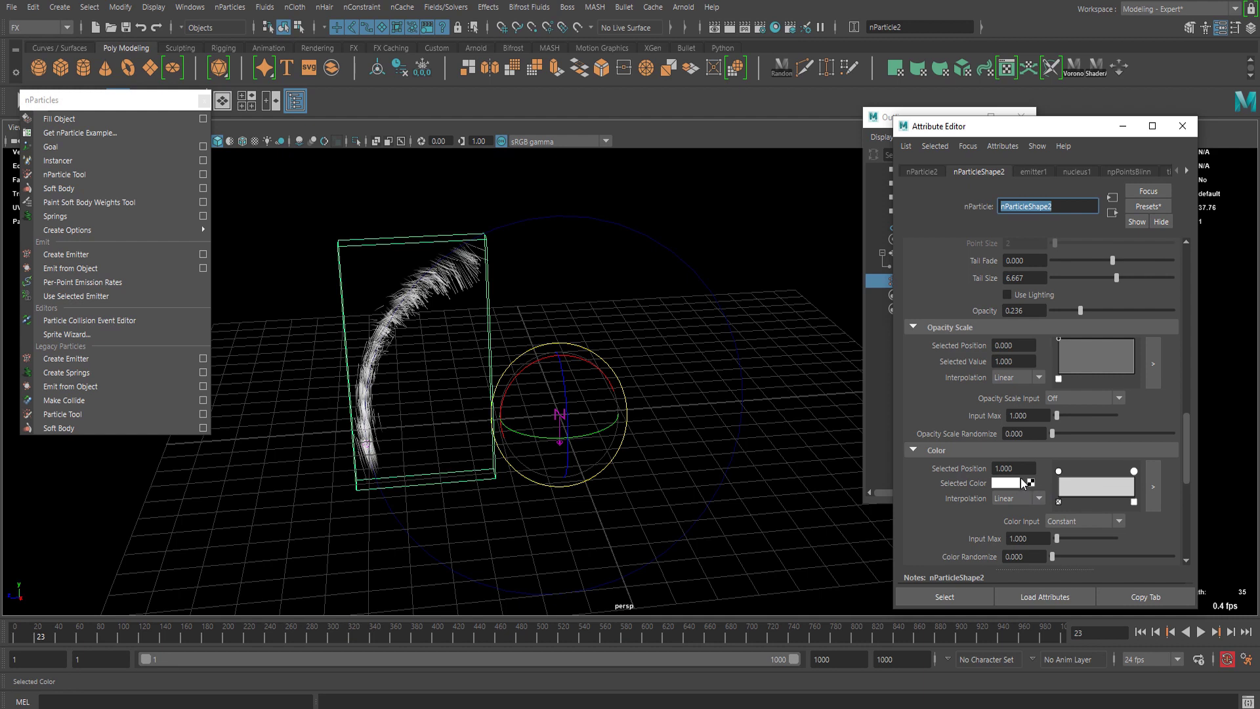
scroll(1076, 453, "down", 4)
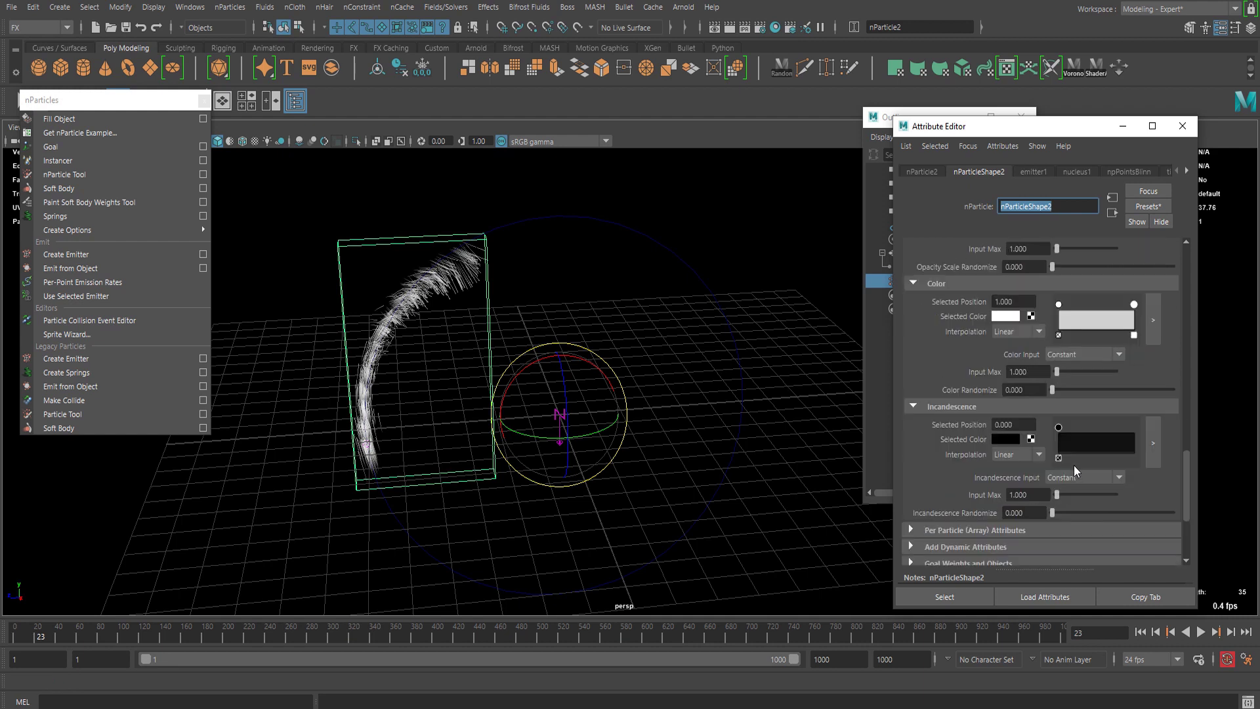
scroll(1074, 467, "up", 1)
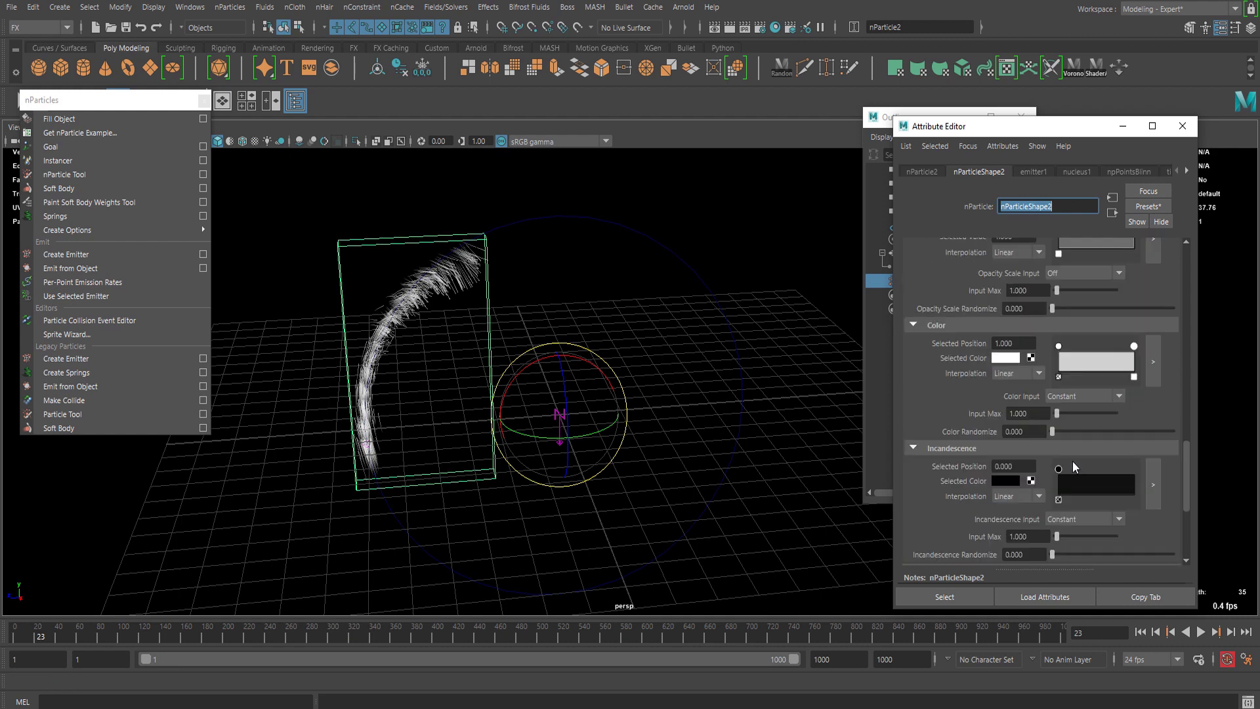
- Change the Color ramp entry at position 0.000 to red
left_click(1058, 347)
left_click(1014, 358)
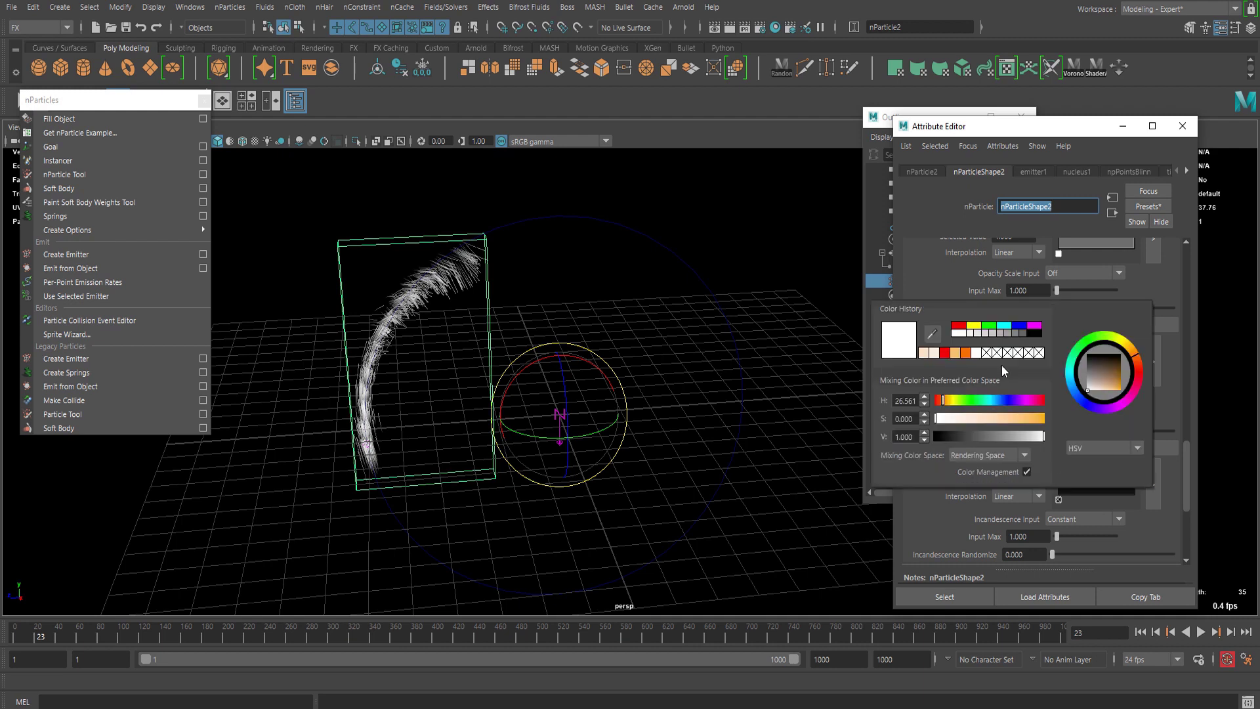
key("Escape")
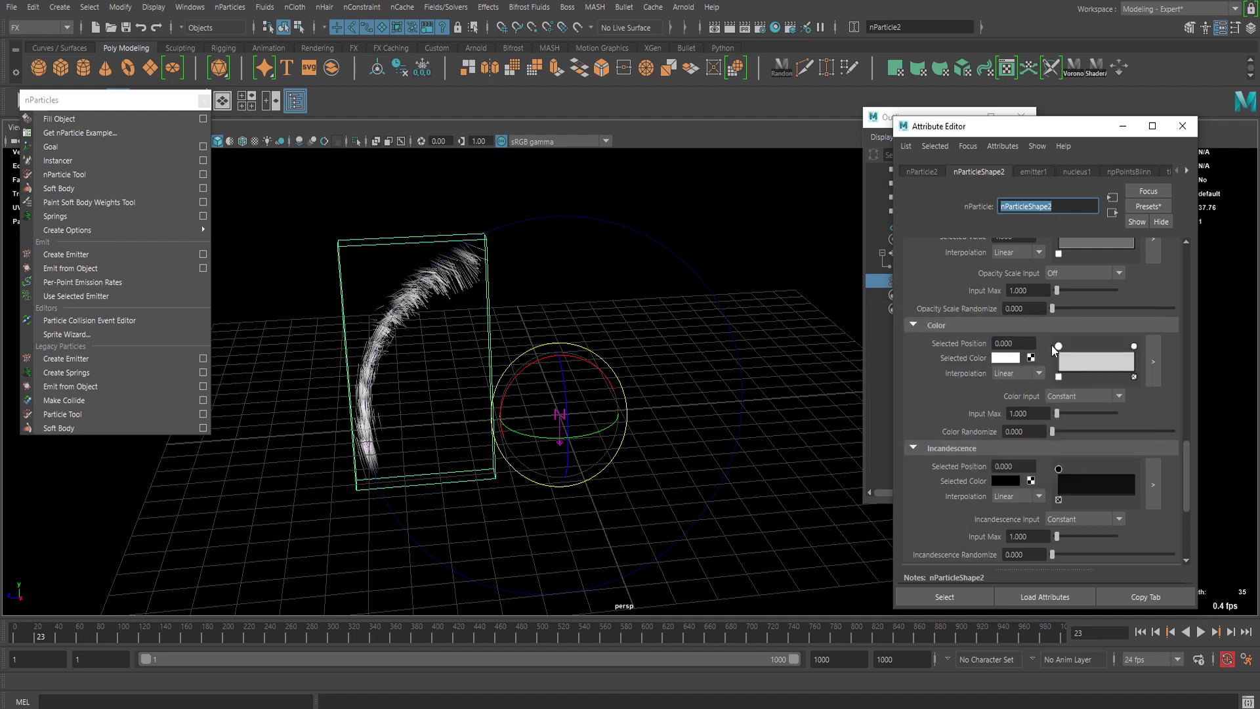
left_click(1015, 357)
left_click(1047, 426)
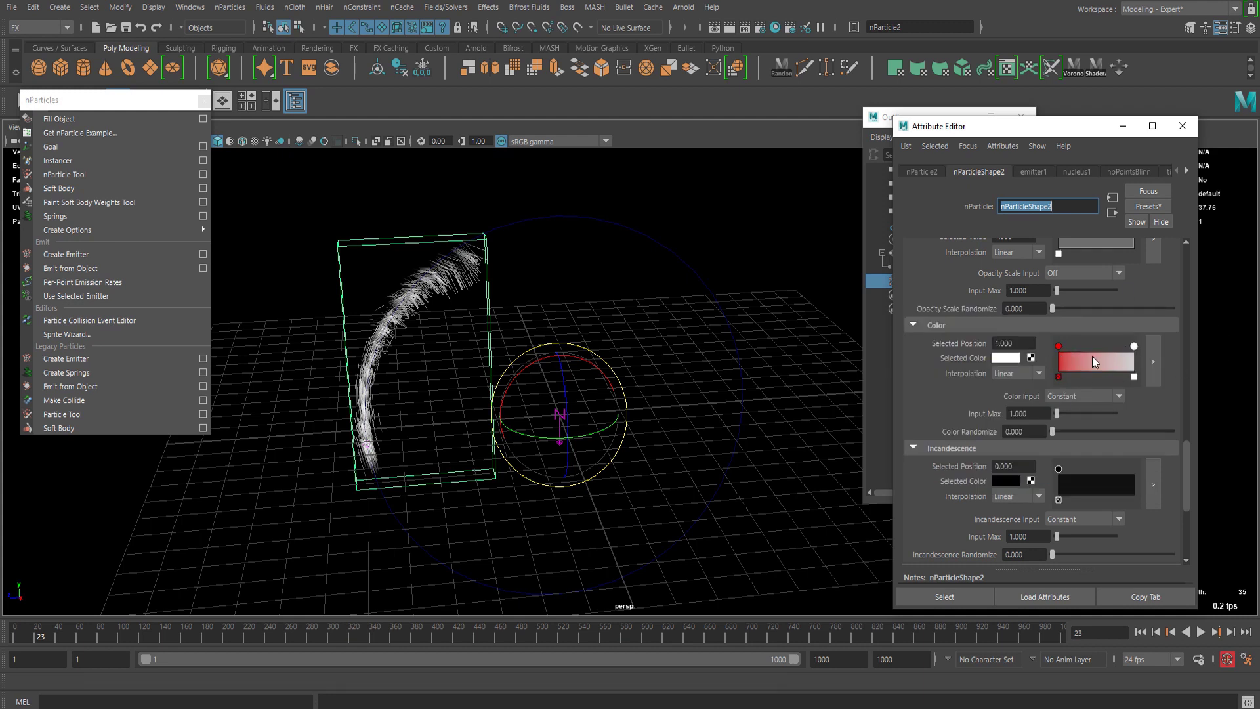
- Change the Color ramp entry at position 1.000 to orange-yellow and set Color Input to Normalized Age
left_click(1013, 358)
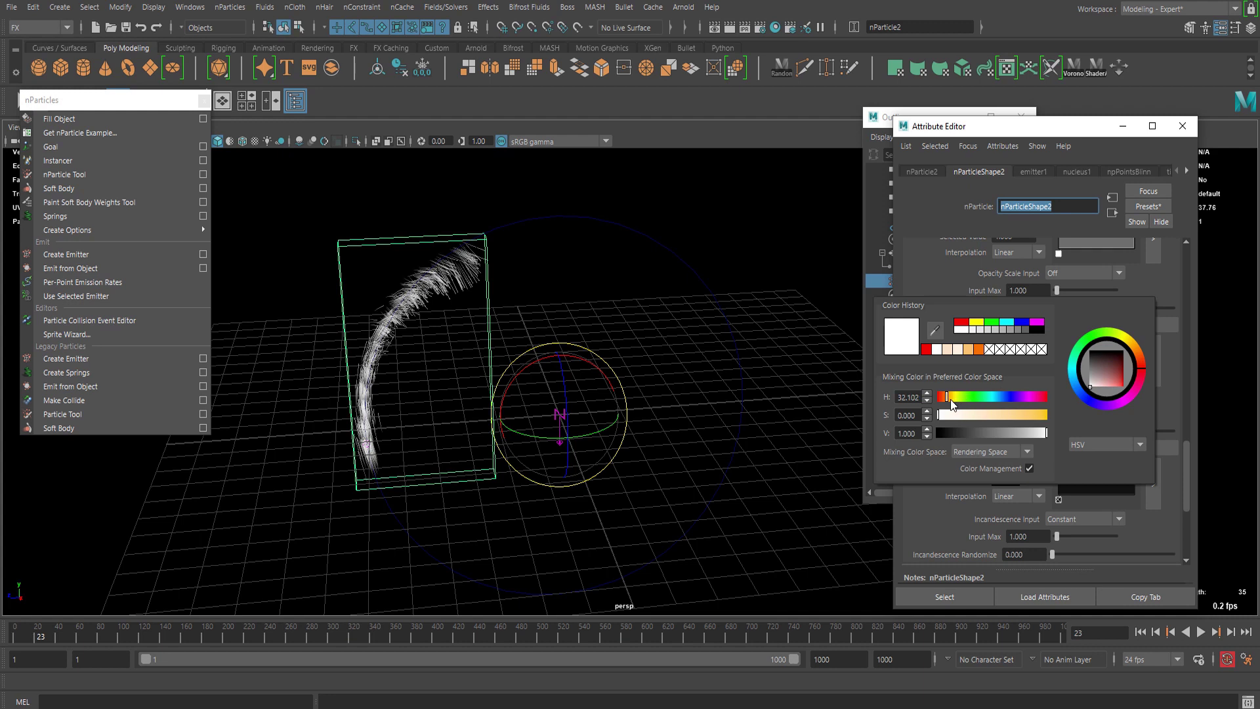
left_click(1046, 416)
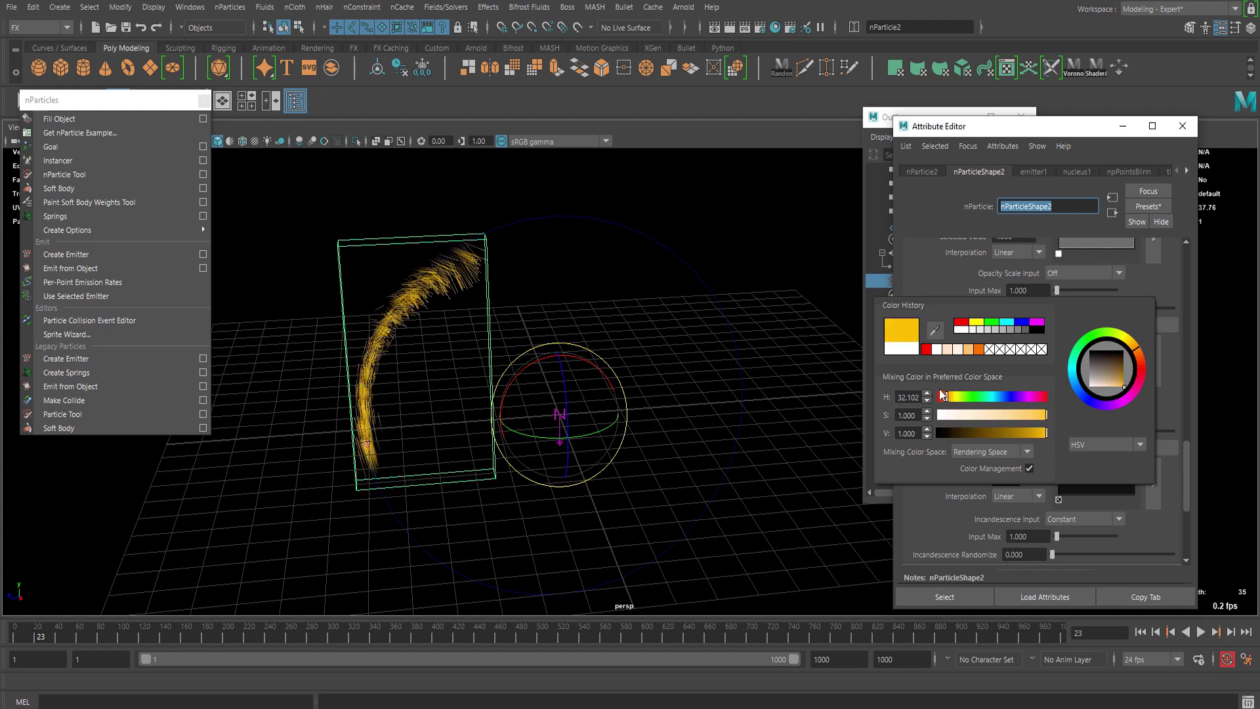
left_click(1067, 397)
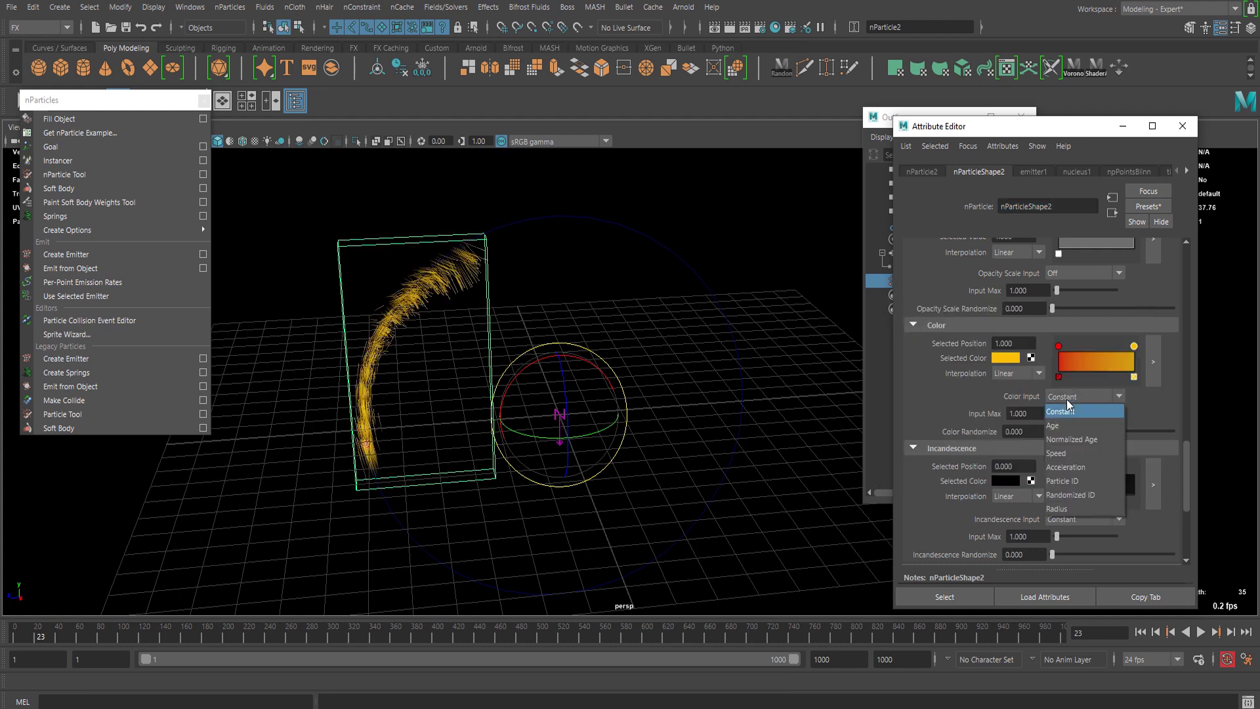
left_click(1079, 440)
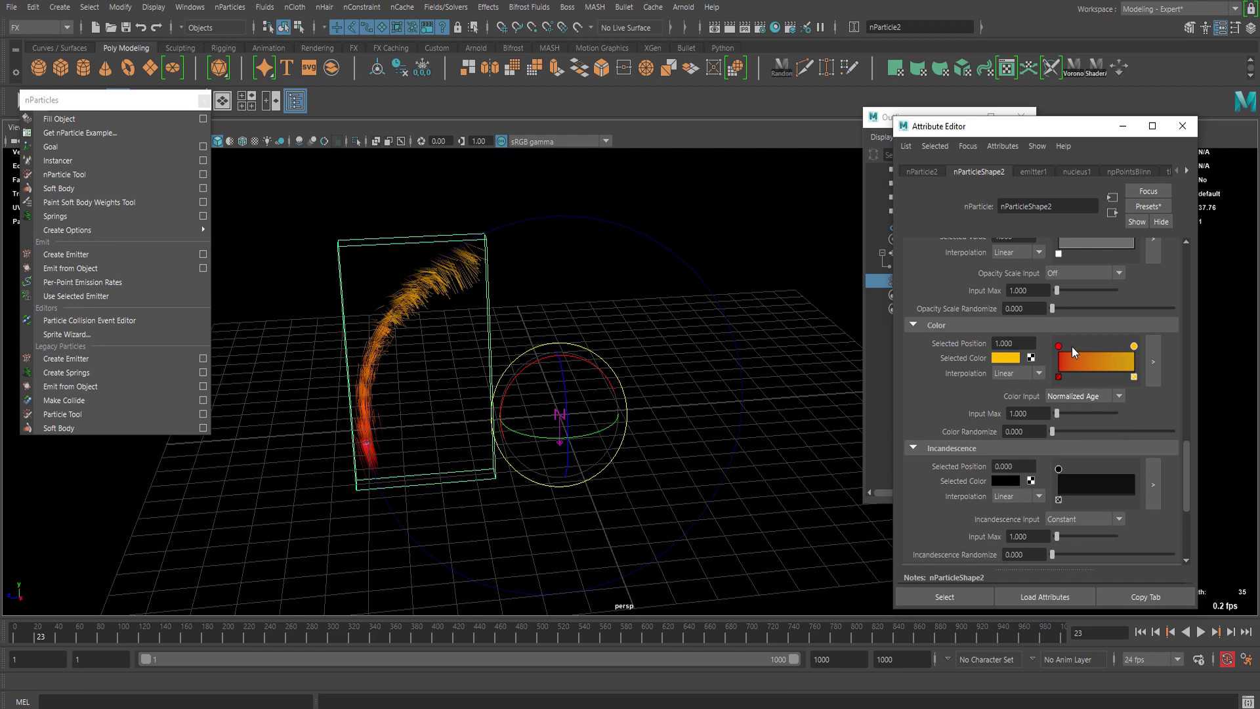
- Lighten the Color ramp entry at position 0.000 to a pinkish red and preview the gradient during playback
left_click(1002, 359)
left_click_drag(1027, 423, 1019, 425)
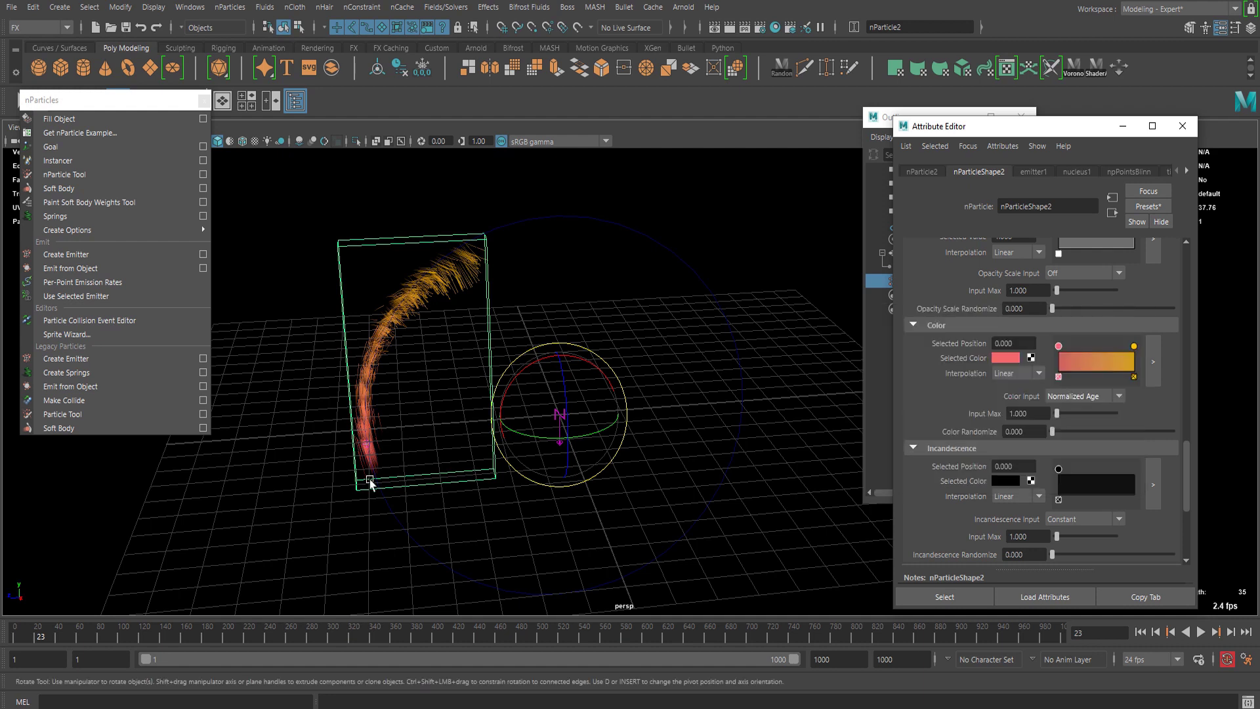
right_click_drag(683, 537, 618, 507, "alt")
left_click(1201, 631)
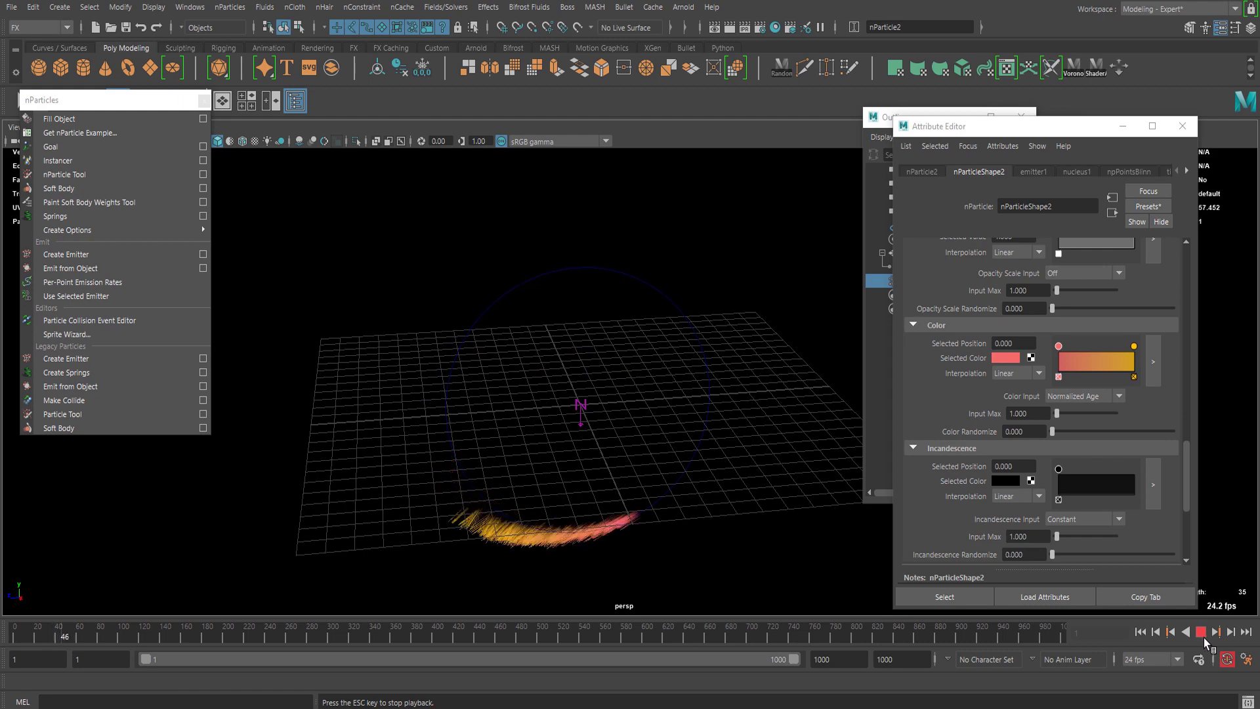
left_click_drag(422, 424, 703, 338, "alt")
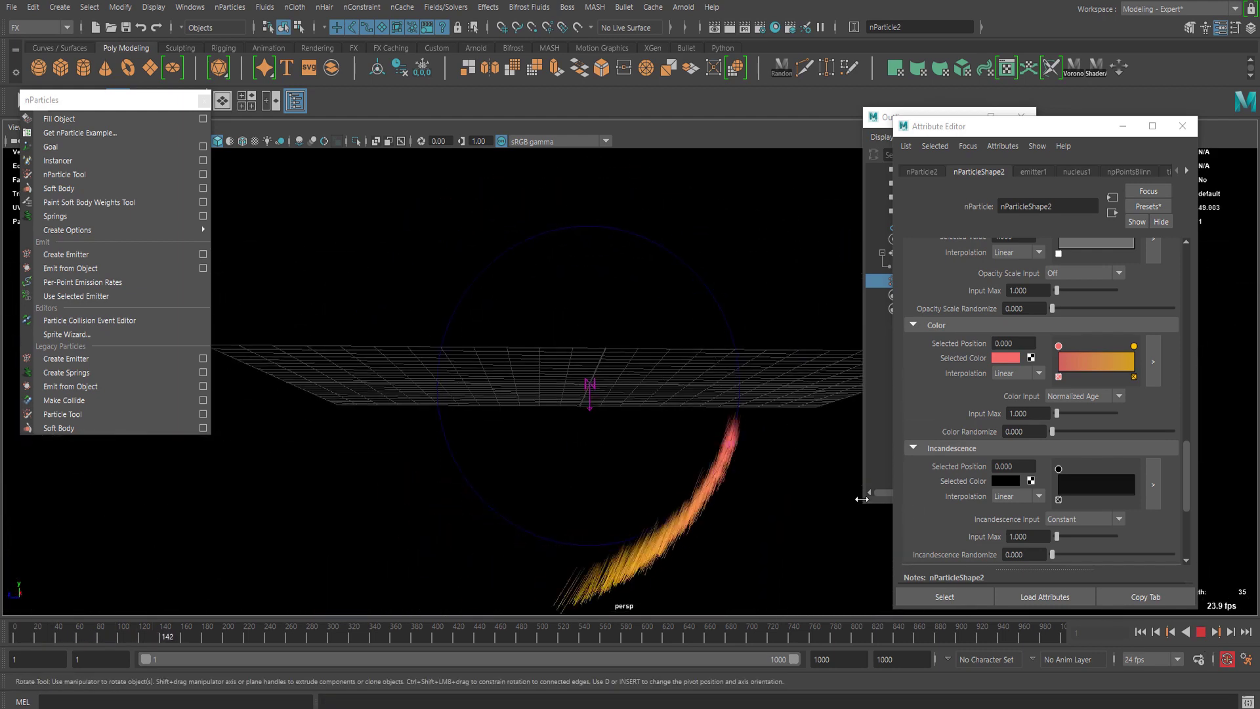
scroll(939, 340, "up", 2)
left_click(925, 172)
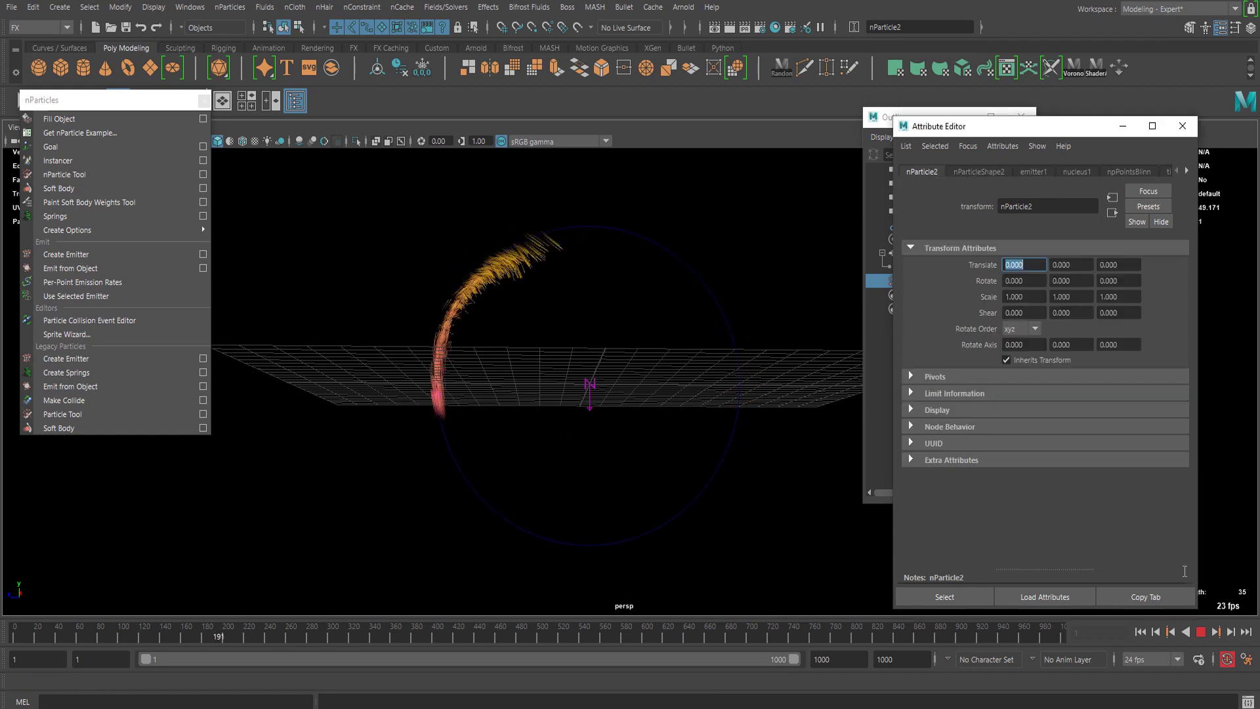
left_click(1200, 632)
- Return to the first frame and scale down all faces of pDisc1 uniformly
left_click(1140, 632)
middle_click_drag(627, 304, 679, 449, "alt")
scroll(672, 366, "up", 5)
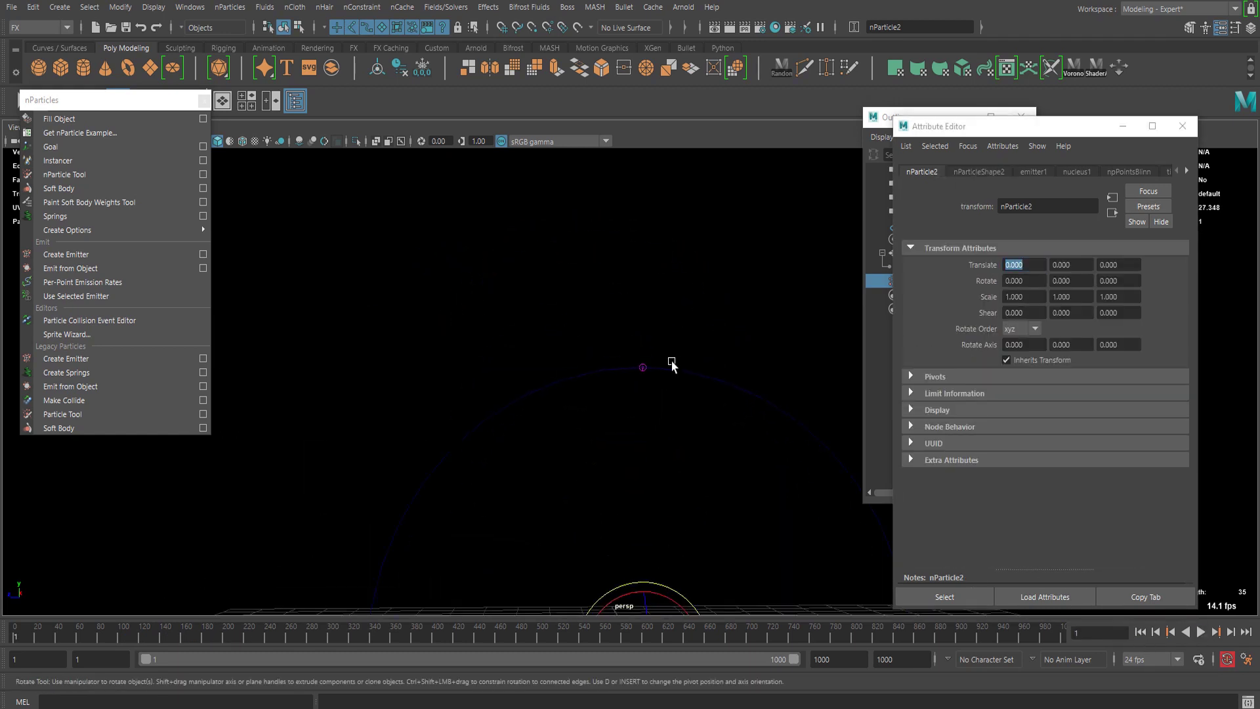
left_click_drag(672, 365, 565, 450, "alt")
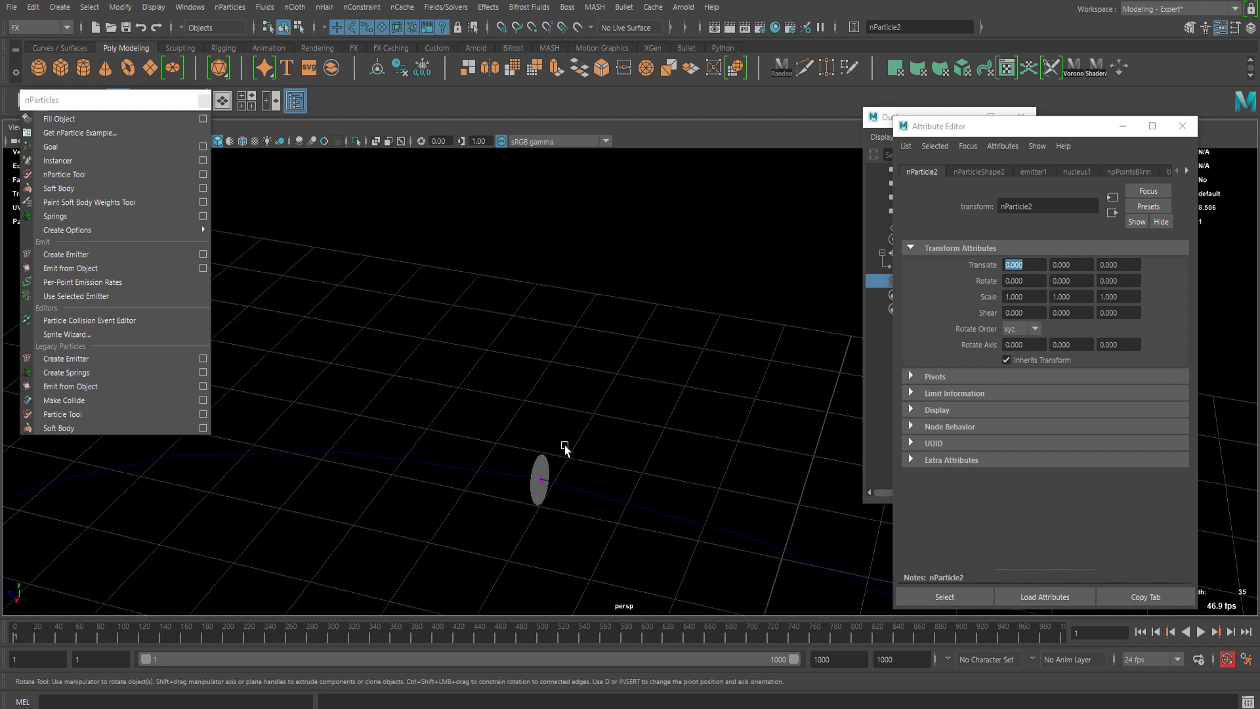
left_click(542, 467)
key("r")
scroll(545, 476, "down", 2)
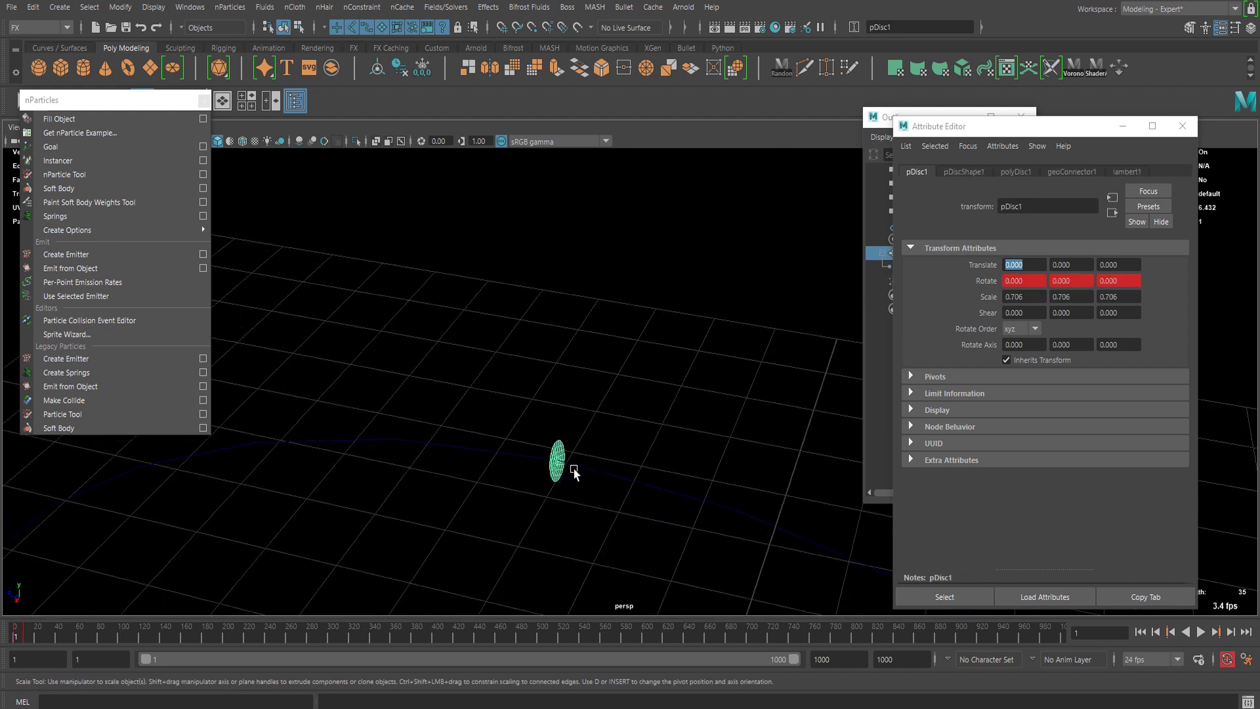
right_click_drag(550, 444, 556, 336)
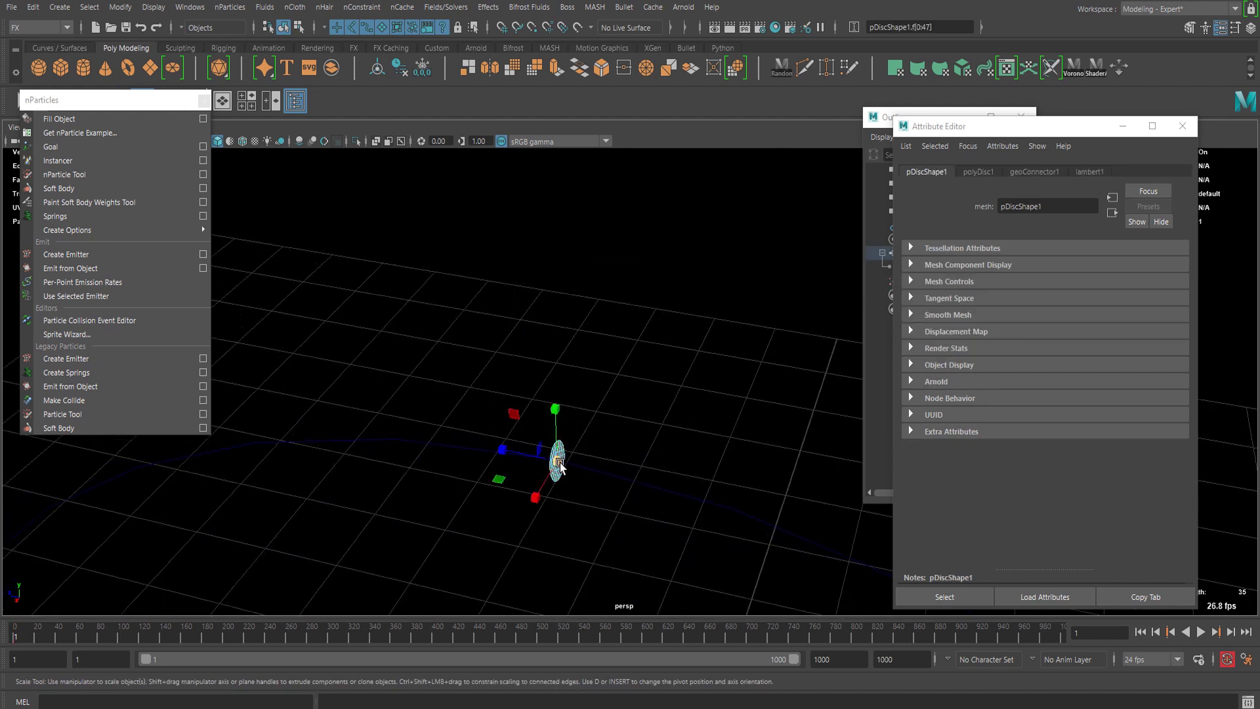
left_click_drag(559, 465, 540, 471)
right_click_drag(562, 293, 639, 271)
left_click(710, 308)
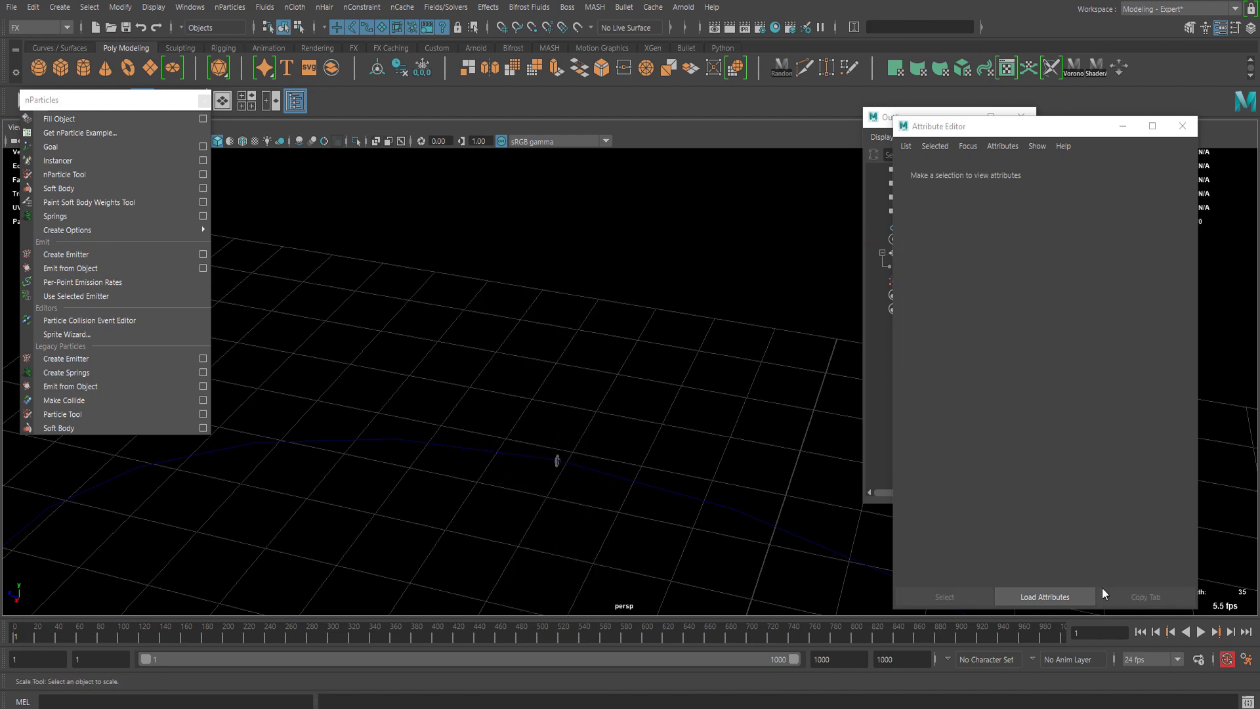
- Play the simulation to frame 165 and examine the narrowed particle trail up close
left_click(1200, 631)
middle_click_drag(593, 393, 654, 256, "alt")
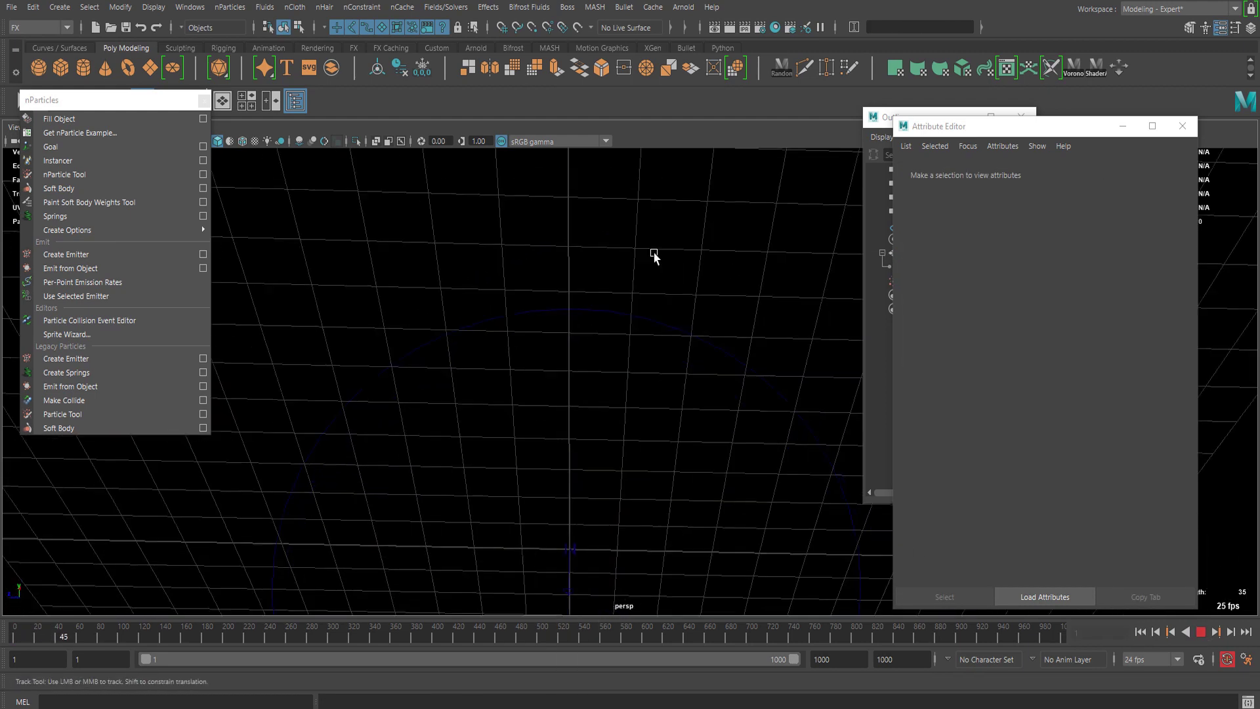
left_click_drag(655, 256, 650, 431, "alt")
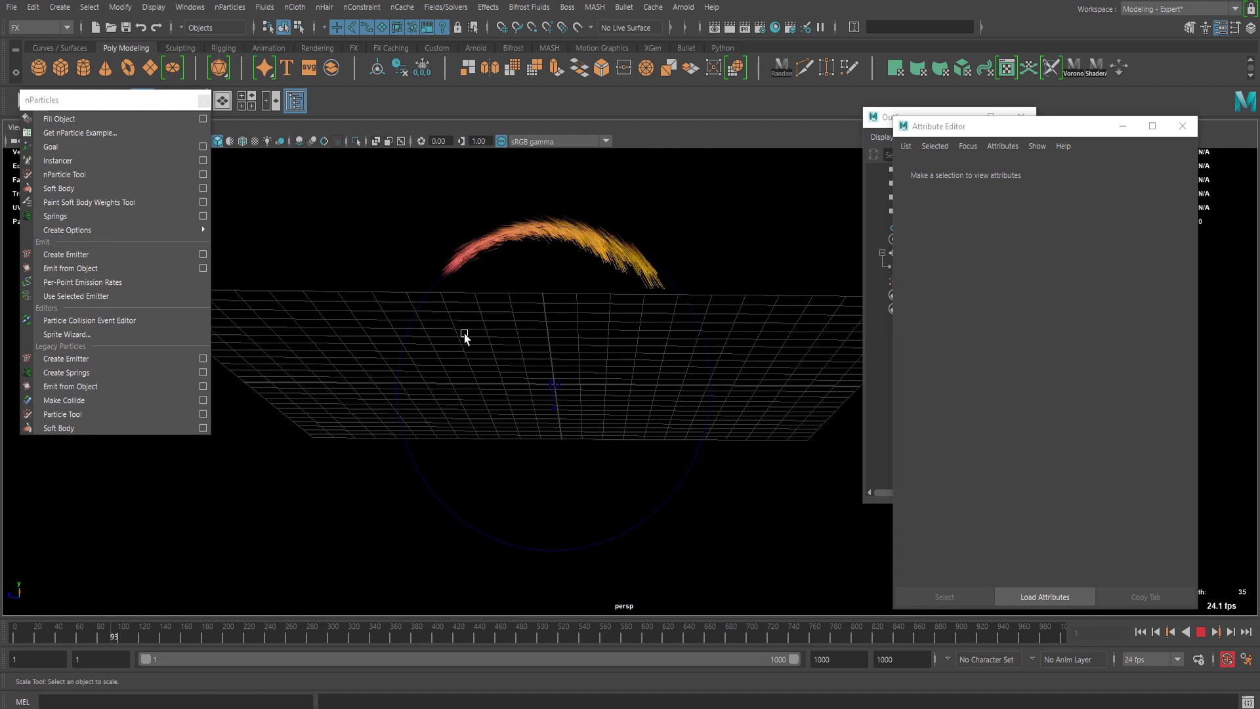
left_click(1200, 631)
mouse_move(623, 341)
left_mouse_down("alt")
mouse_move(501, 278)
mouse_move(605, 341)
left_mouse_up("alt")
scroll(604, 340, "down", 4)
scroll(591, 308, "up", 4)
middle_click_drag(577, 278, 601, 400, "alt")
scroll(598, 393, "up", 2)
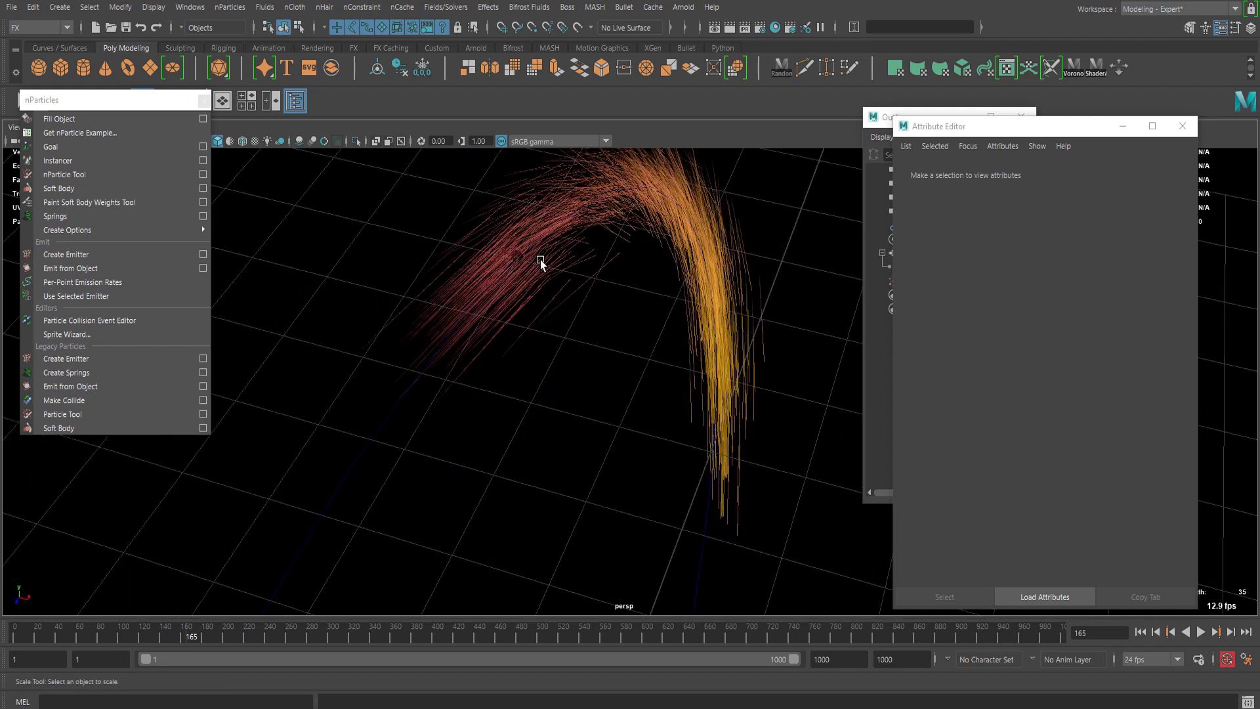
- Review emitter1's emission settings for nParticle2 and return to the first frame
left_click(523, 259)
left_click_drag(769, 299, 726, 269, "alt")
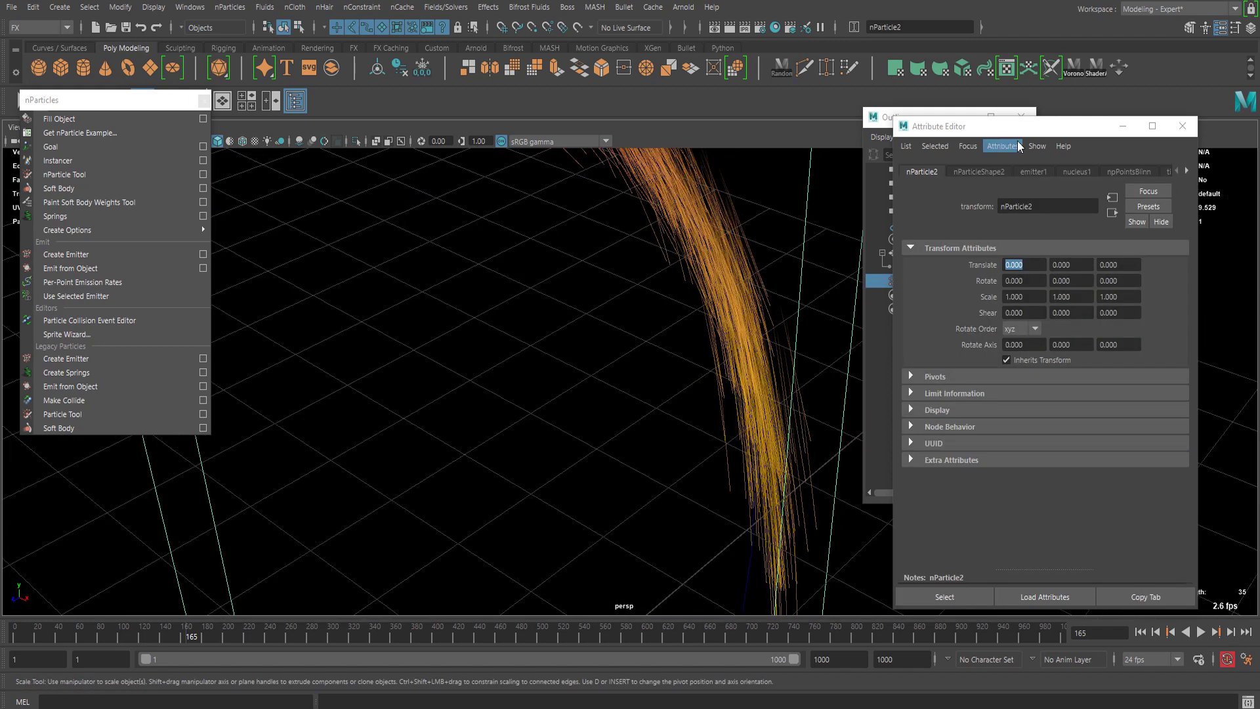
left_click(990, 170)
left_click(1033, 171)
key("f")
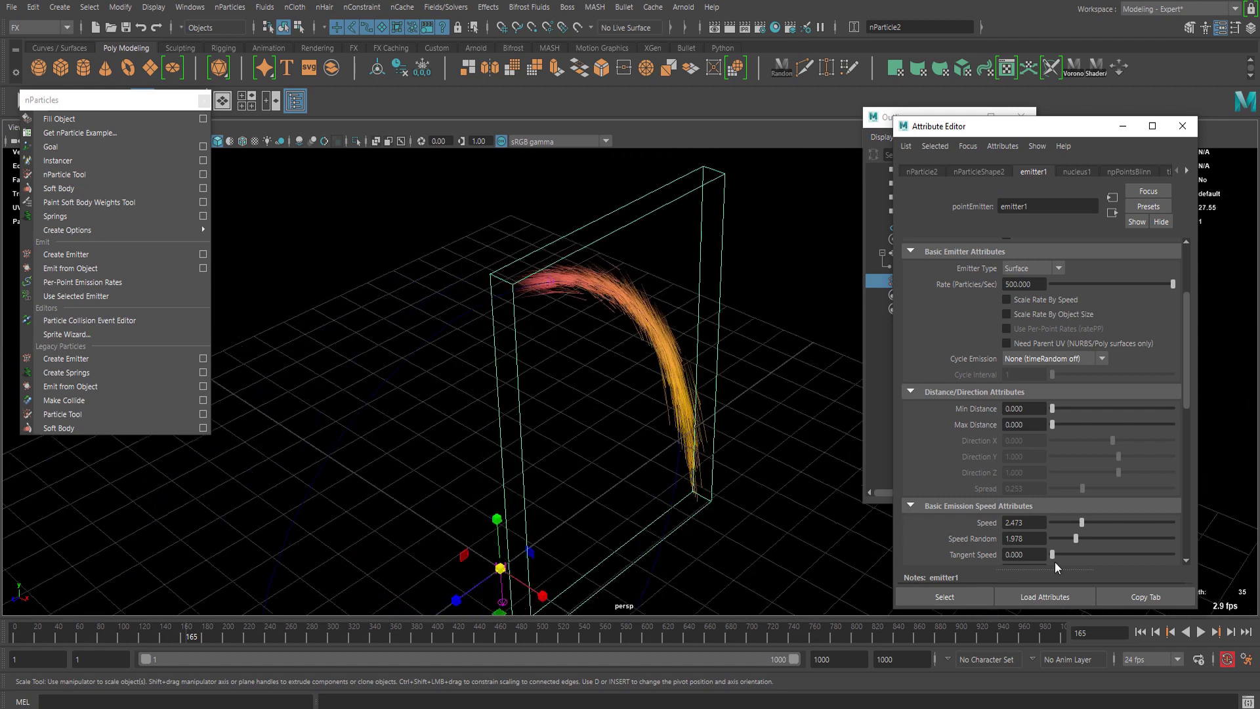
left_click(1145, 631)
key("f")
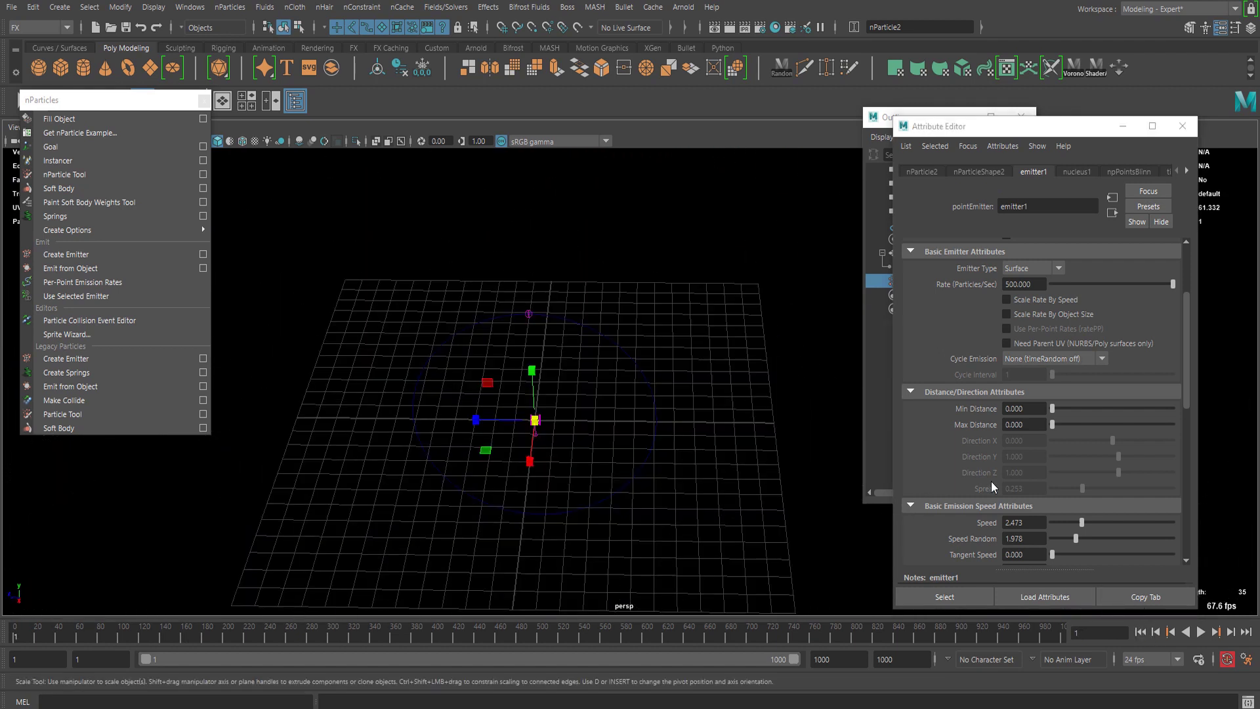
- Select nurbsCircle1 and add an nParticle emitter to it with Emit from Object
left_click_drag(459, 464, 461, 315, "alt")
middle_click_drag(462, 313, 584, 306, "alt")
left_click_drag(542, 281, 483, 328)
scroll(488, 401, "up", 4)
scroll(483, 327, "down", 3)
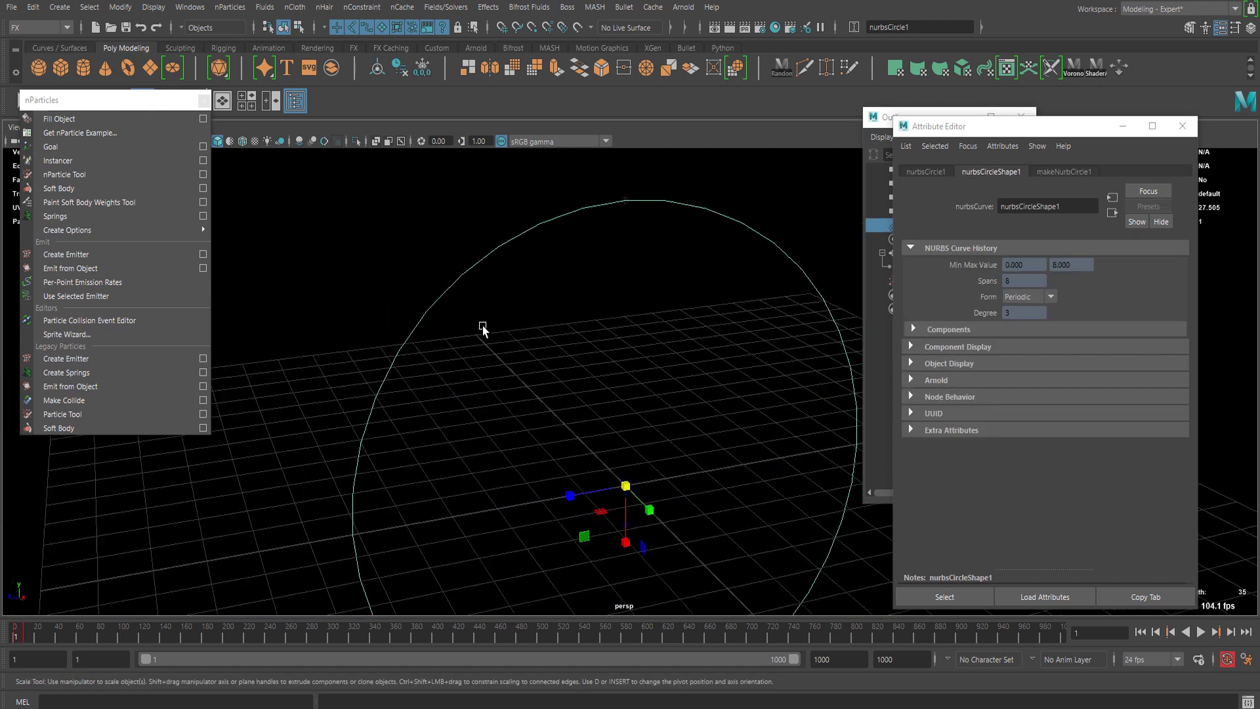
middle_click_drag(568, 370, 561, 366, "alt")
left_click_drag(562, 369, 516, 330, "alt")
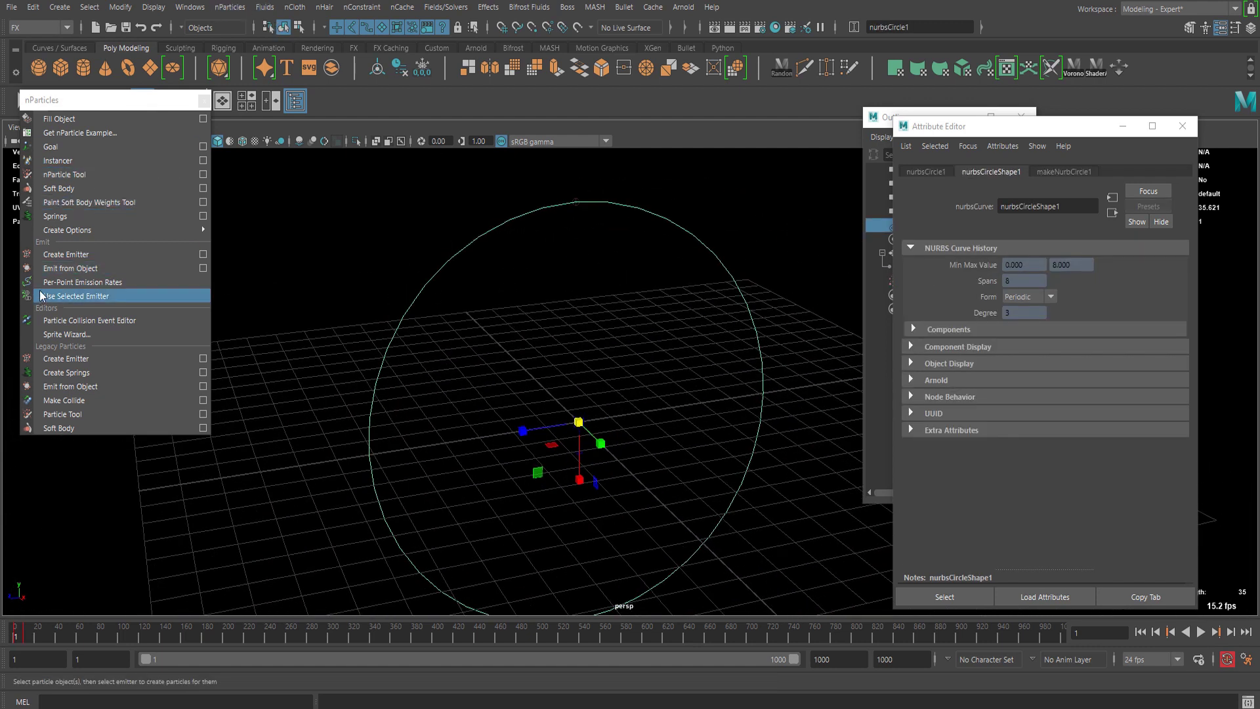
left_click(92, 270)
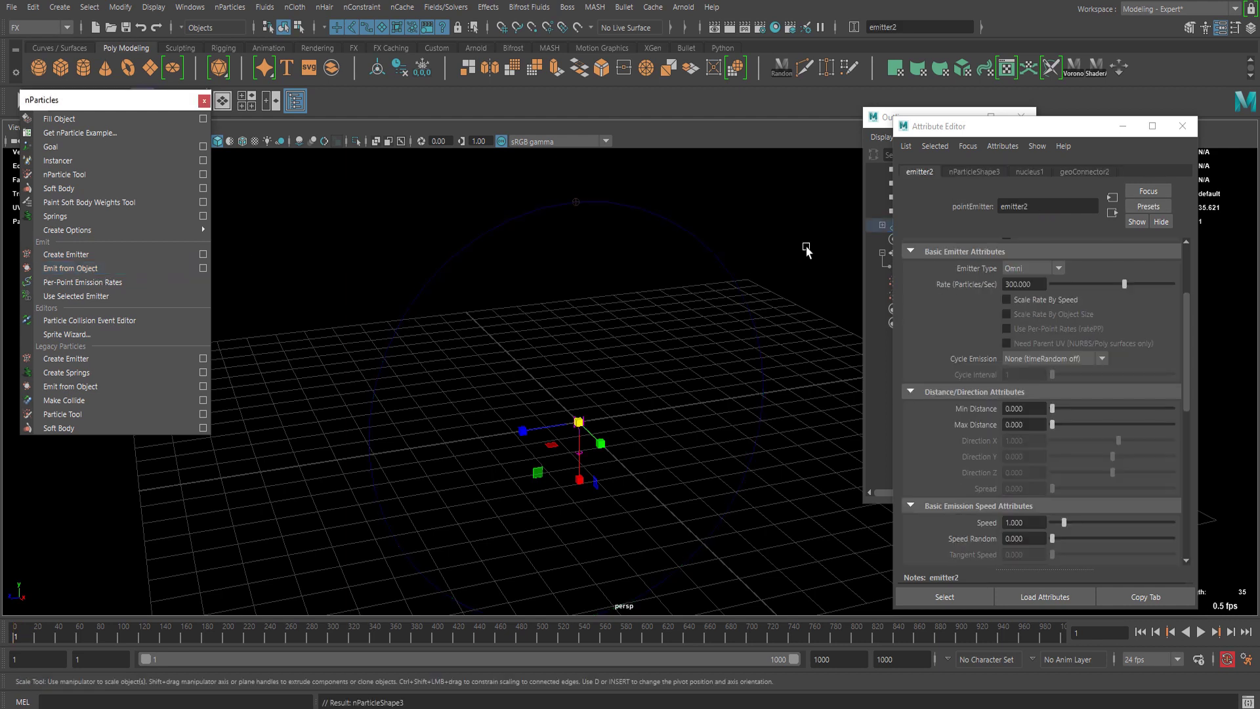
- Set emitter2's Emitter Type to Curve and play the simulation to frame 236
left_click(1024, 268)
left_click(1028, 325)
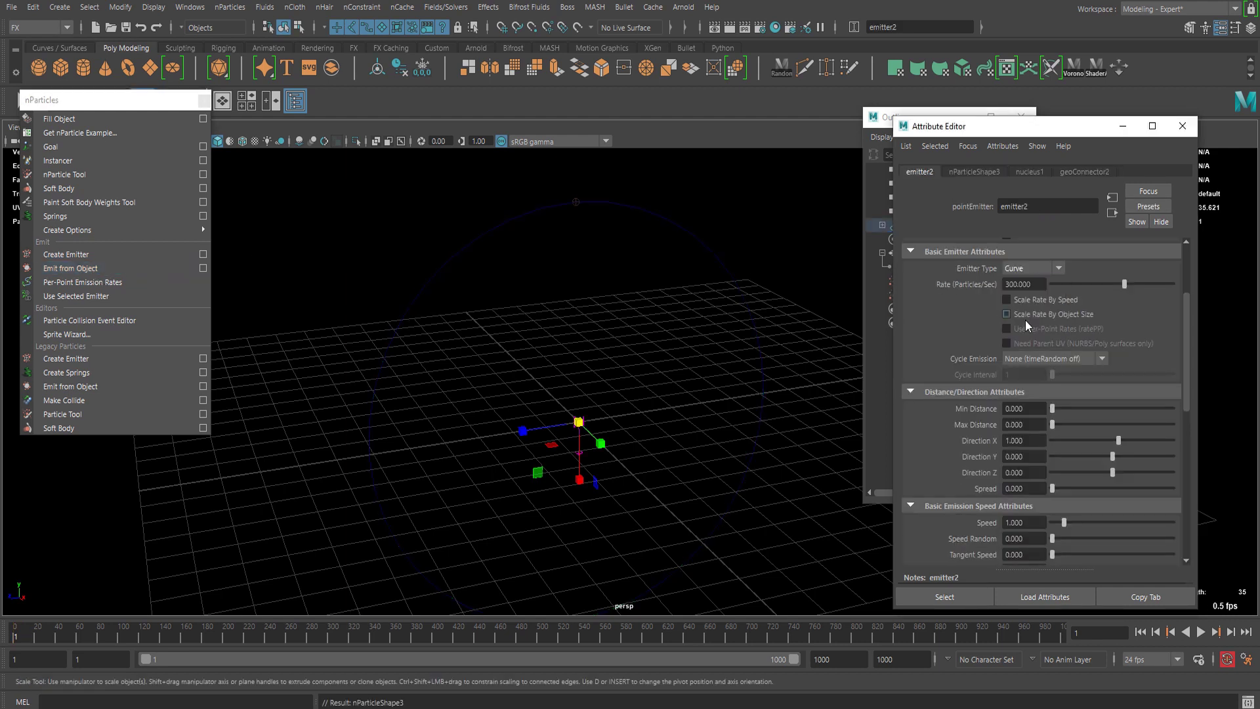
left_click(1201, 632)
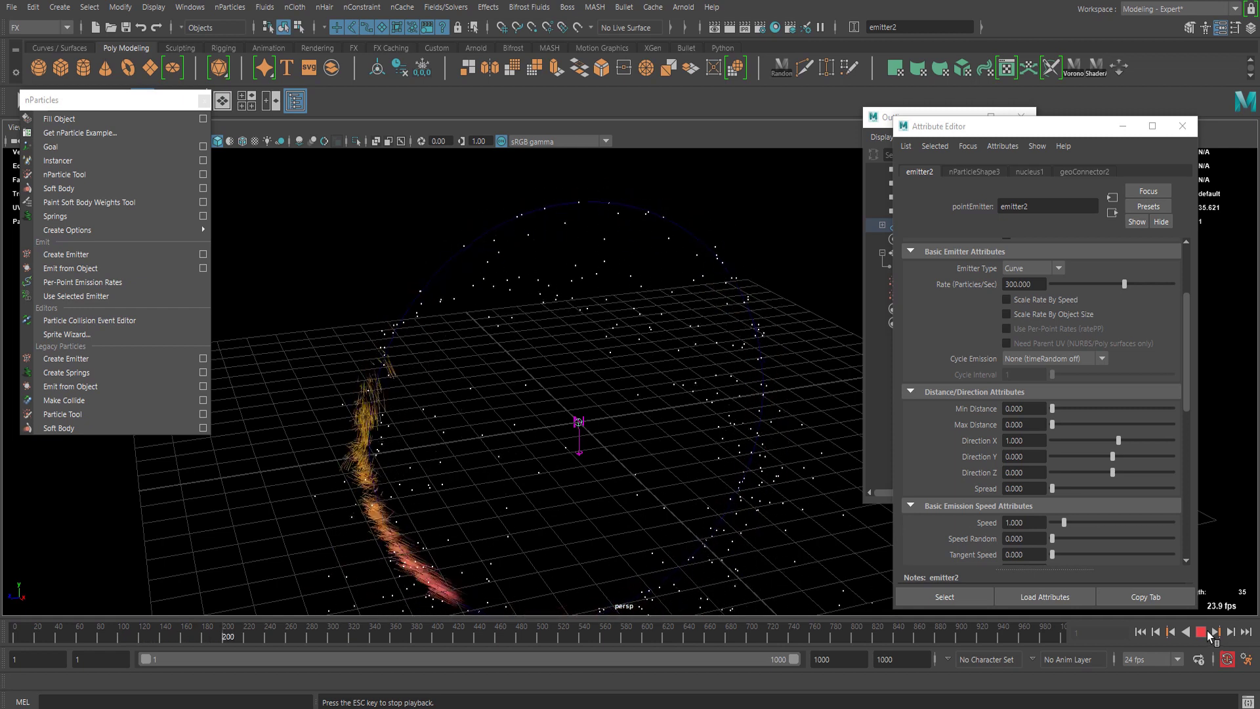
left_click(1208, 632)
key("r")
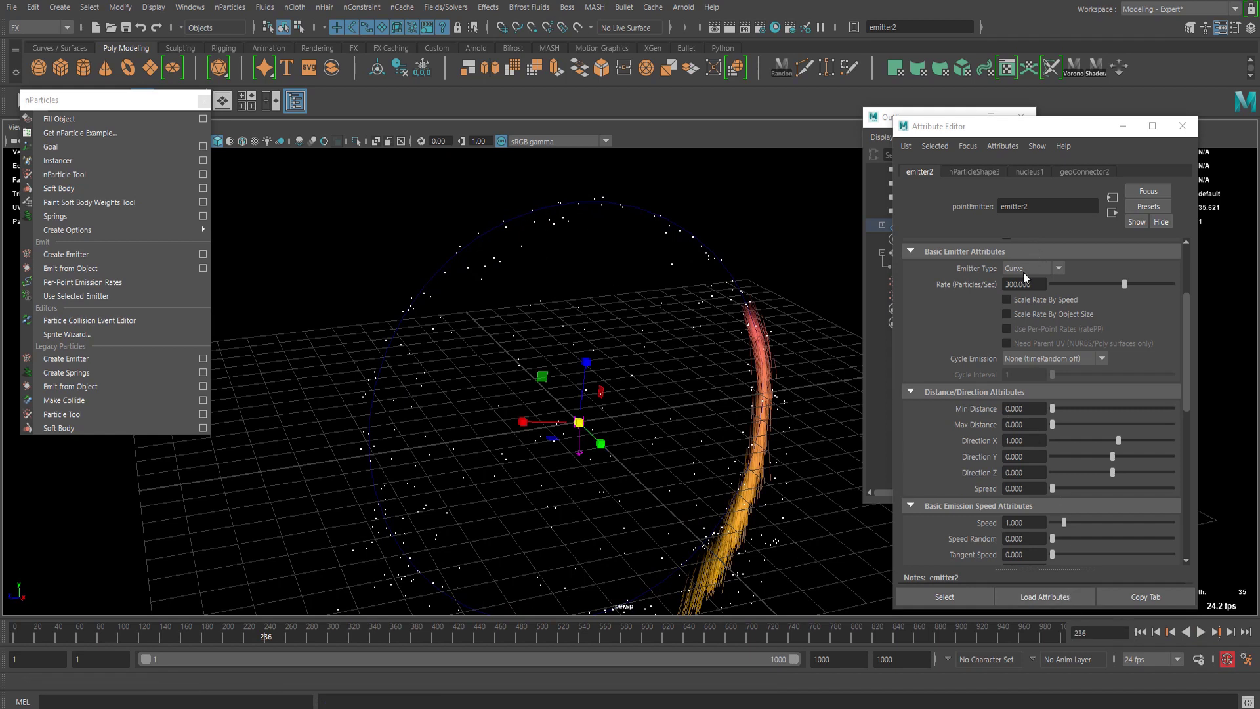
- Set emitter2's Tangent Speed to 10 and Normal Speed to 0, and replay the simulation from the start
scroll(1069, 403, "down", 3)
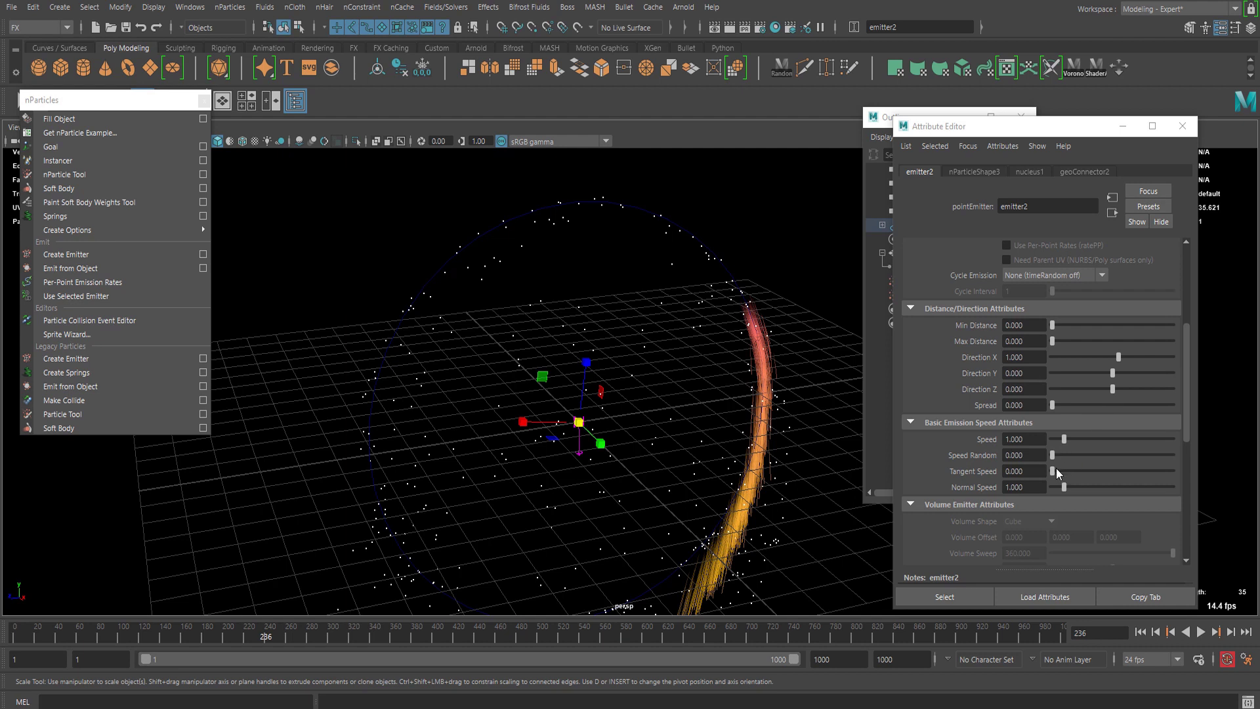
left_click_drag(1058, 469, 1243, 464)
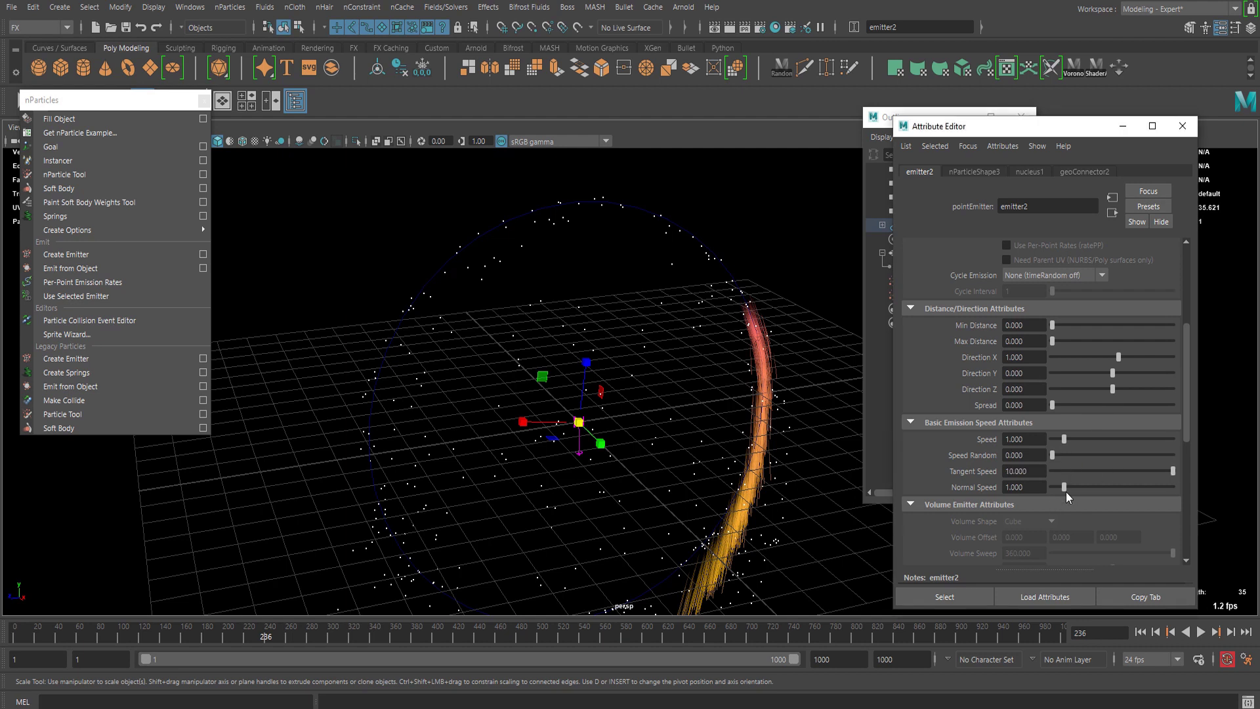
left_click_drag(1064, 488, 1052, 488)
left_click(1140, 631)
left_click(1200, 631)
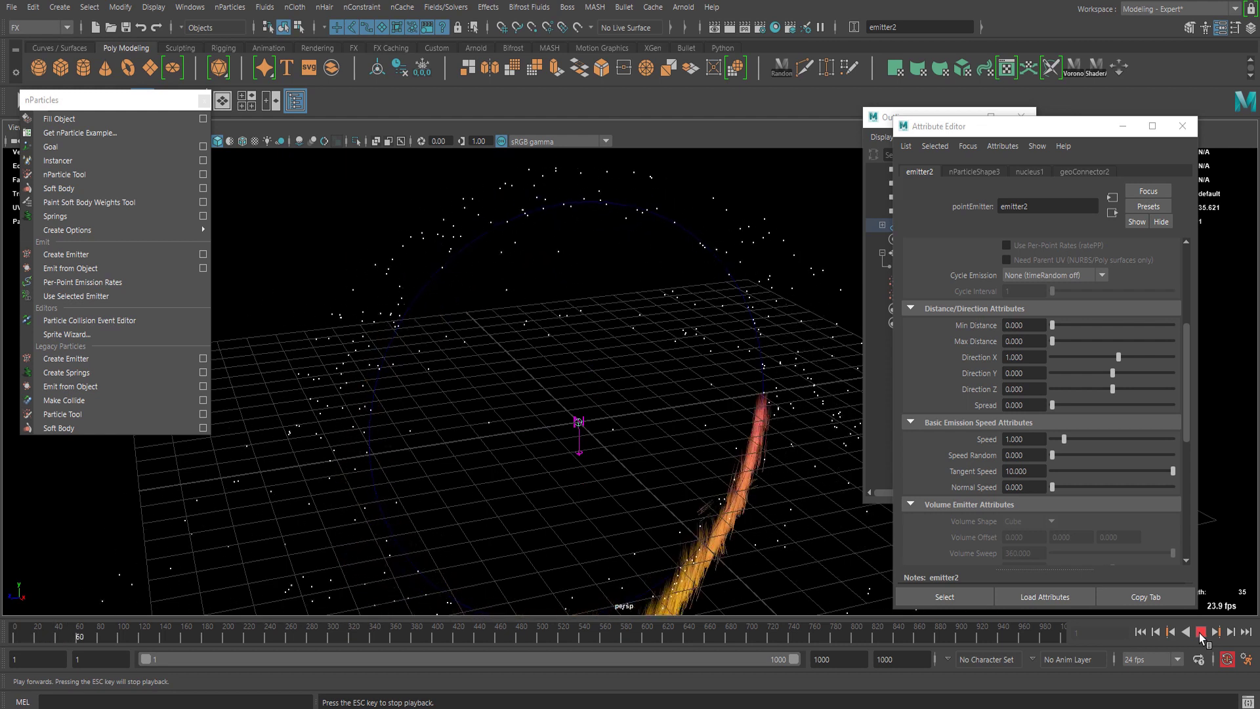
left_click(1200, 632)
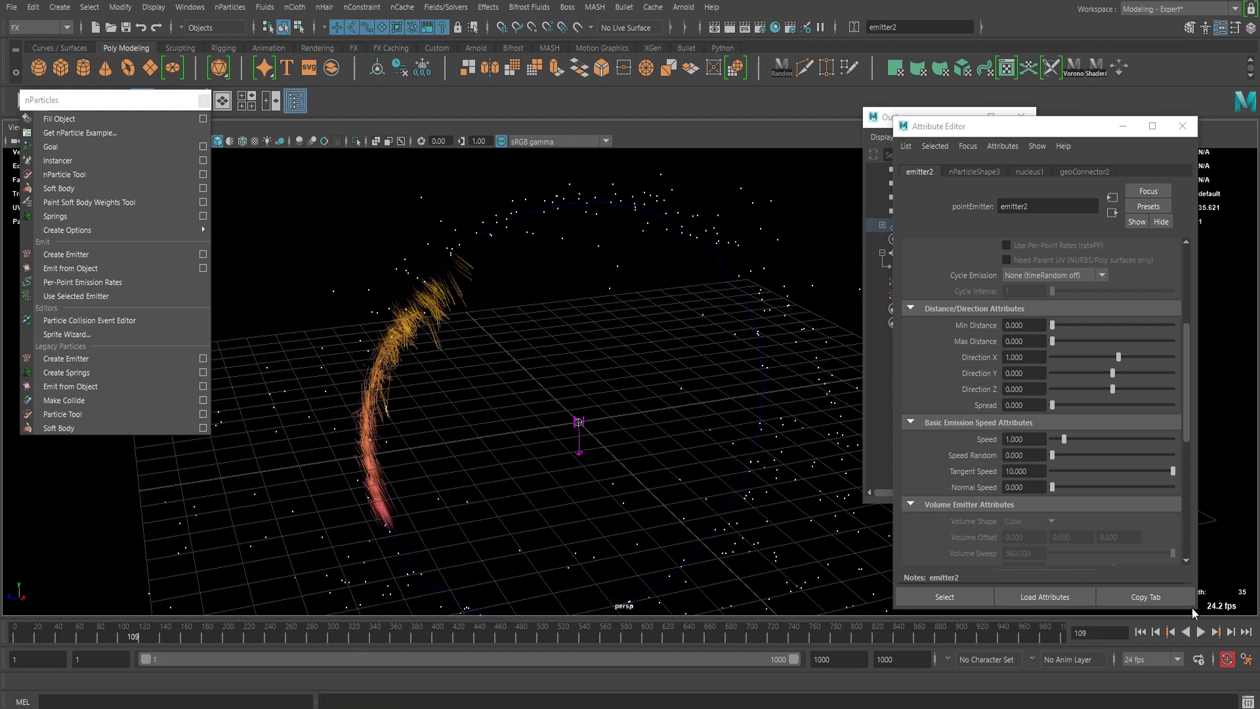
- Set nParticleShape3's Particle Render Type to MultiStreak
left_click(974, 171)
scroll(1033, 379, "down", 10)
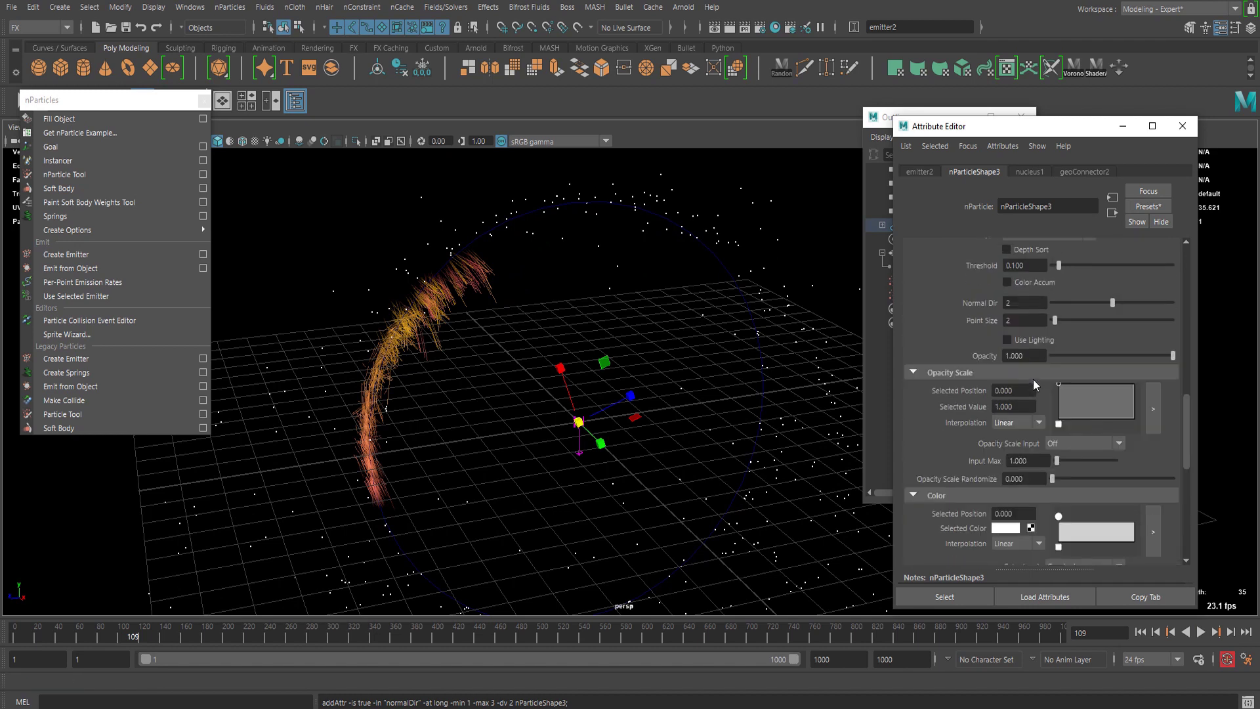
left_click(1043, 443)
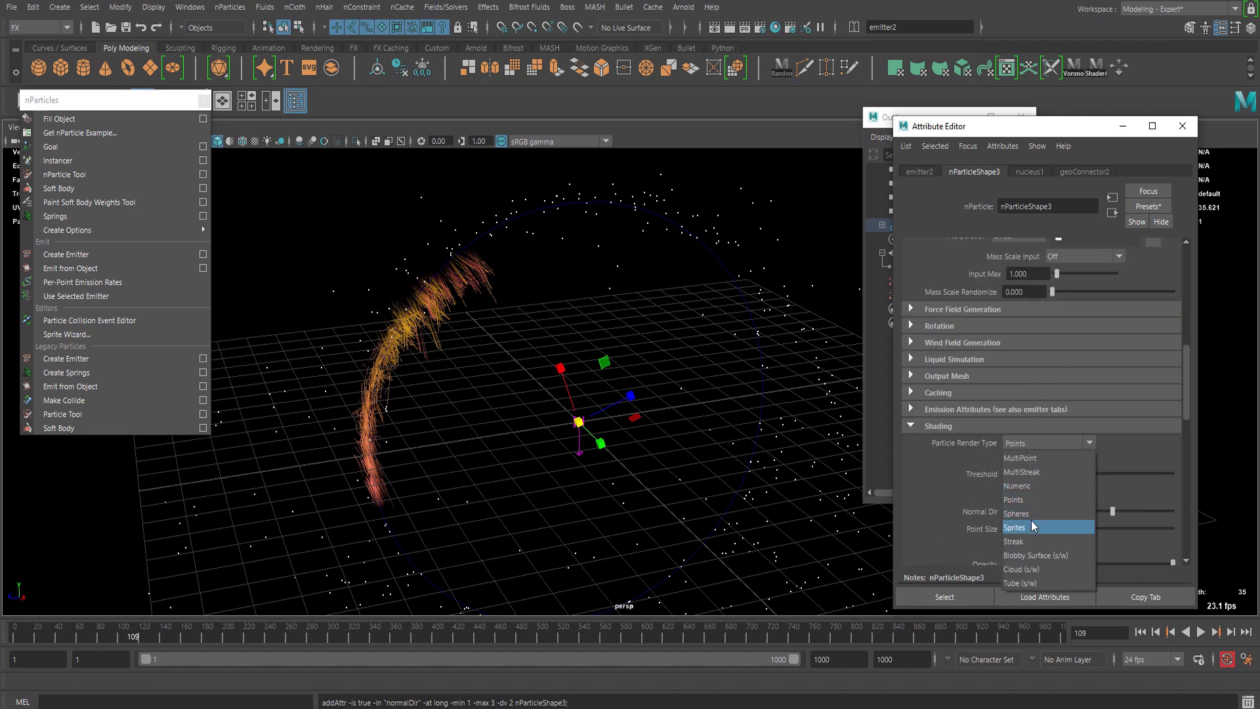
left_click(1049, 471)
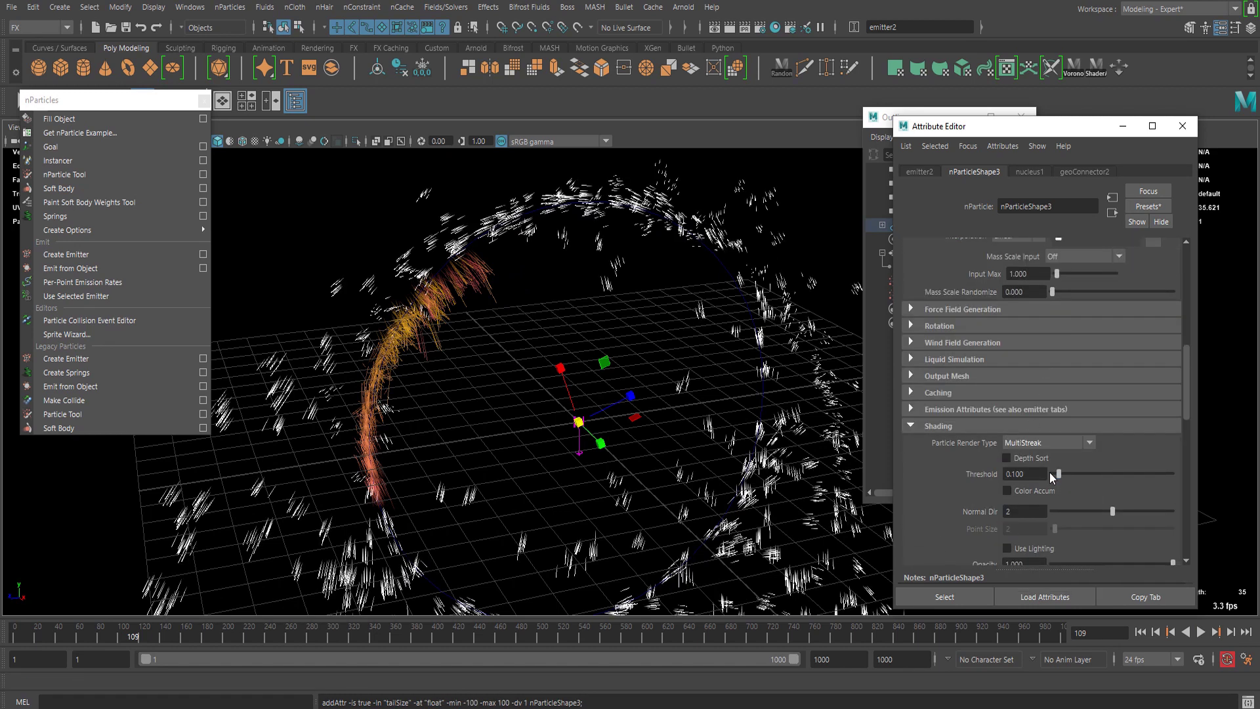
- Set nParticleShape3's Multi Count to 4
scroll(1057, 479, "down", 3)
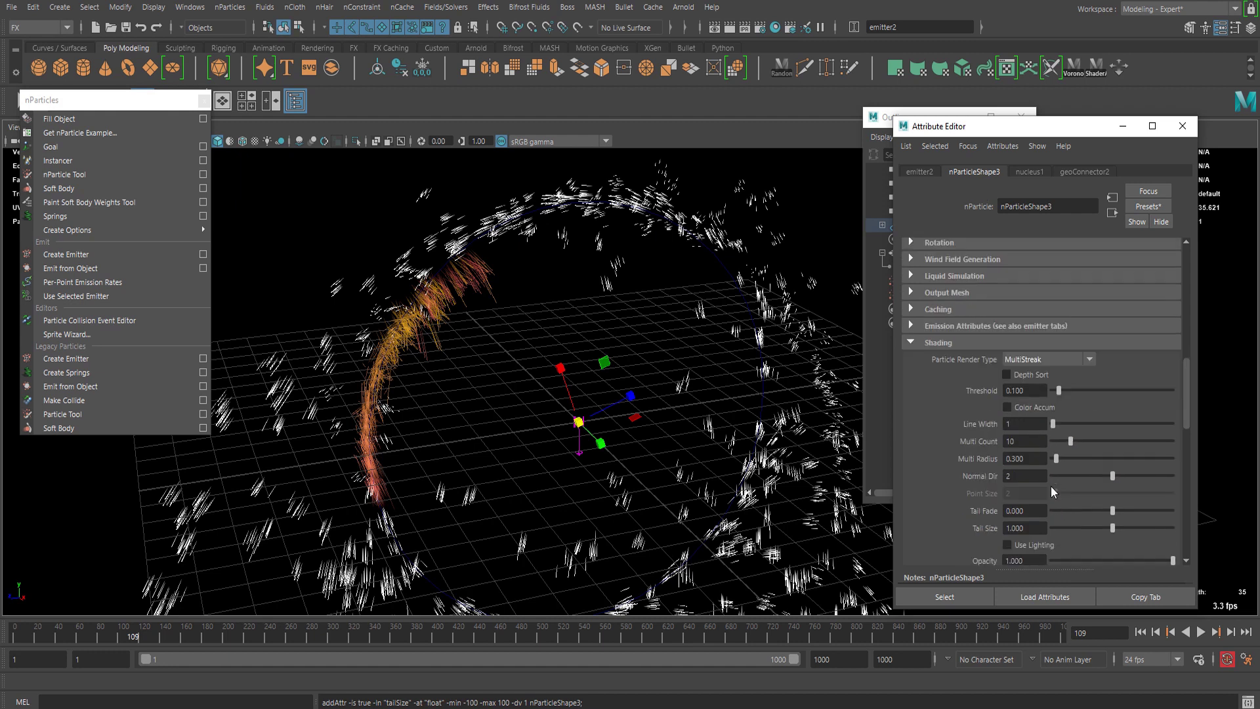
left_click_drag(1065, 440, 1058, 442)
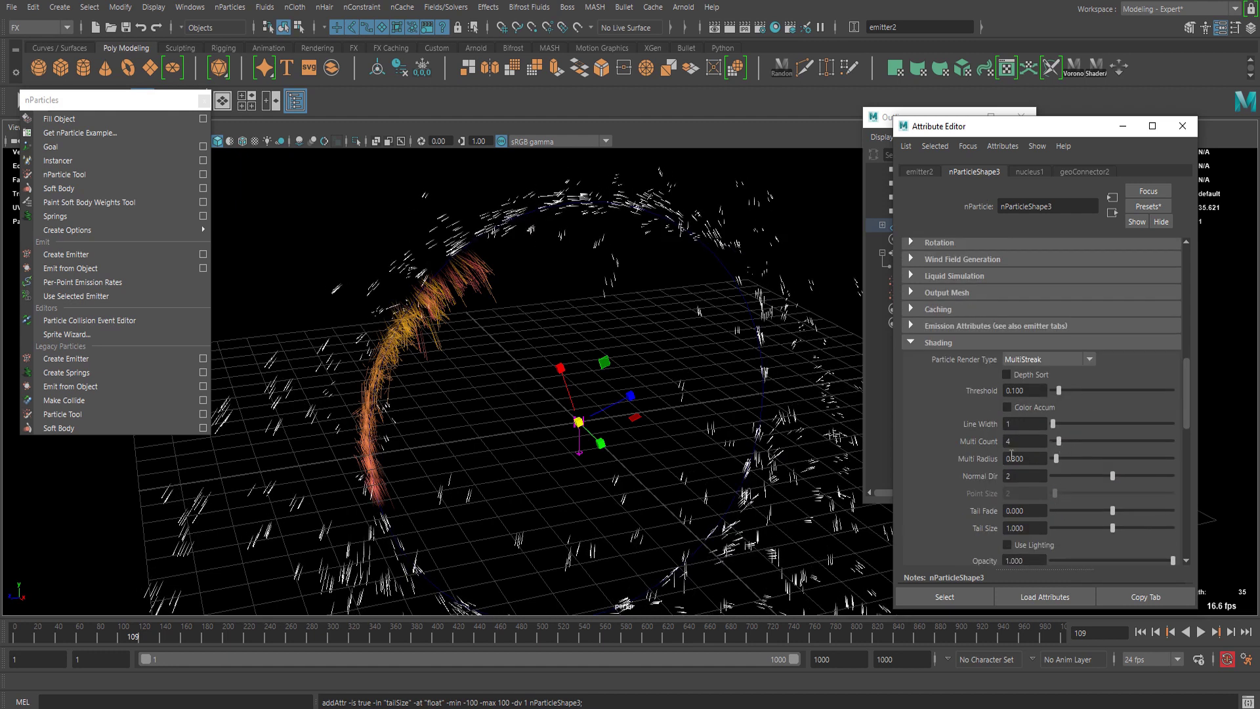
scroll(1023, 439, "down", 2)
scroll(1021, 434, "down", 2)
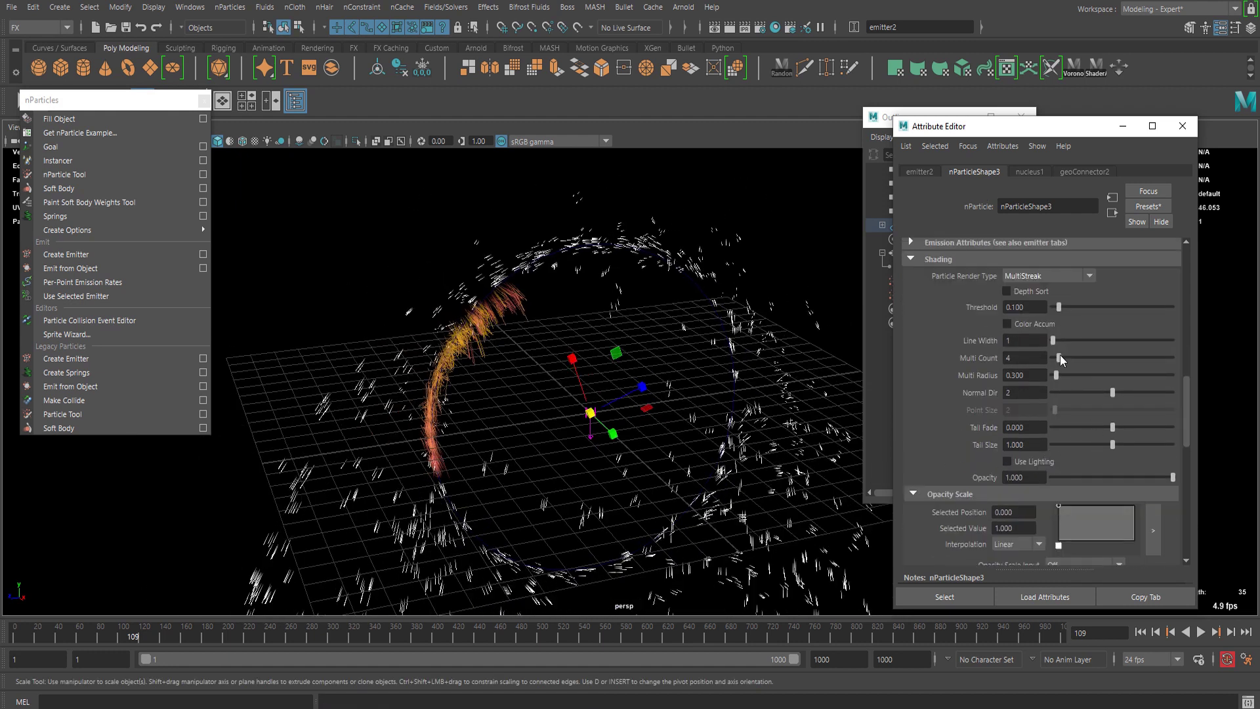
- Set nParticleShape3's Multi Radius to about 0.278, its Lifespan to 0.5 and its Lifespan Random to 0.3
left_click_drag(1058, 374, 1056, 375)
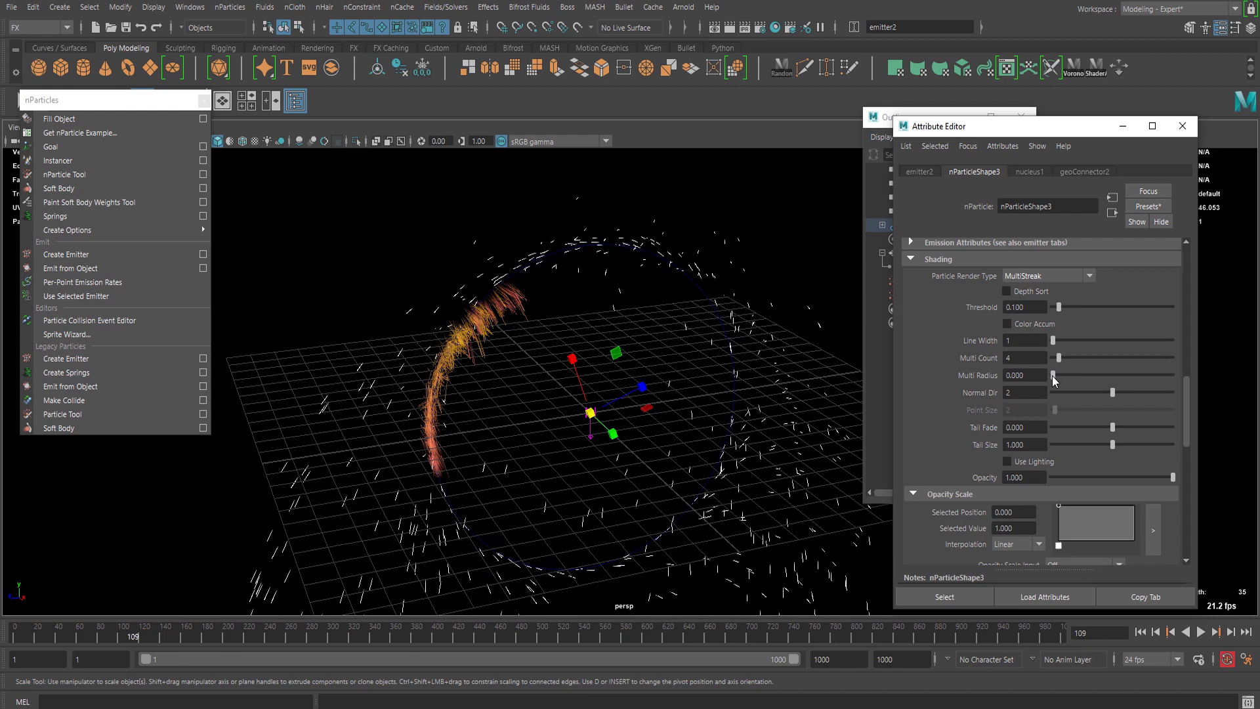
scroll(1004, 324, "up", 10)
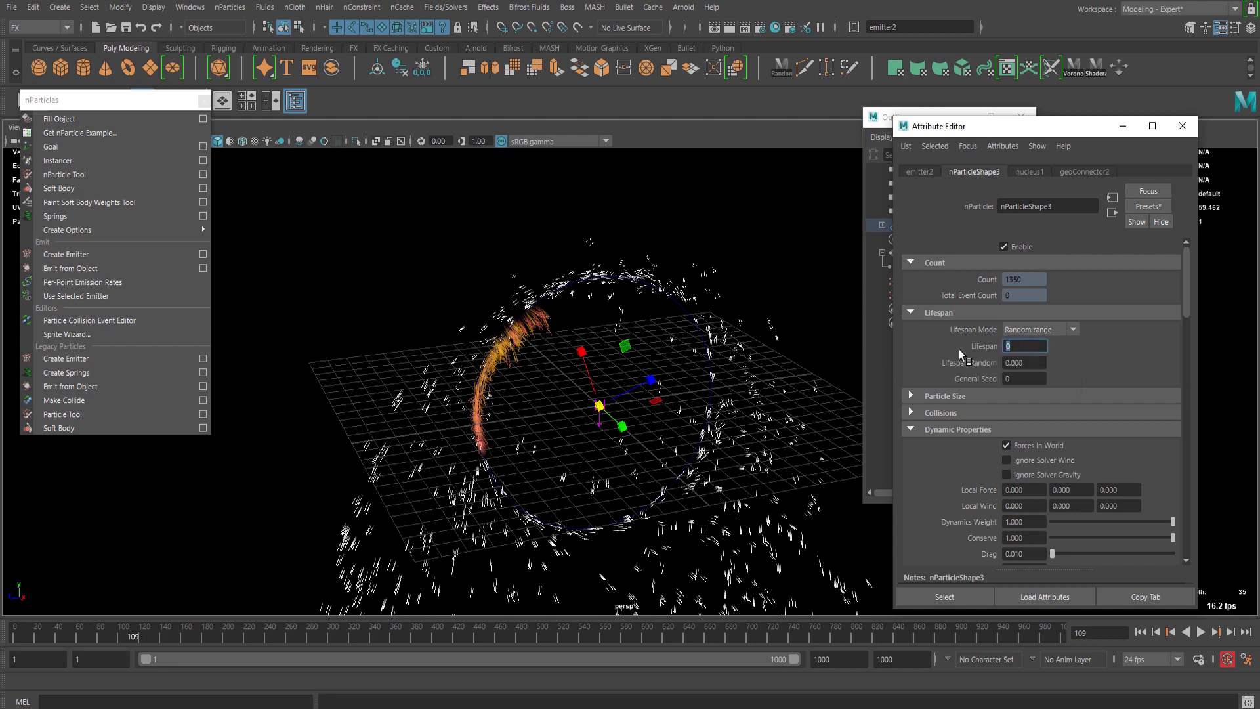
type(".3")
key("Return")
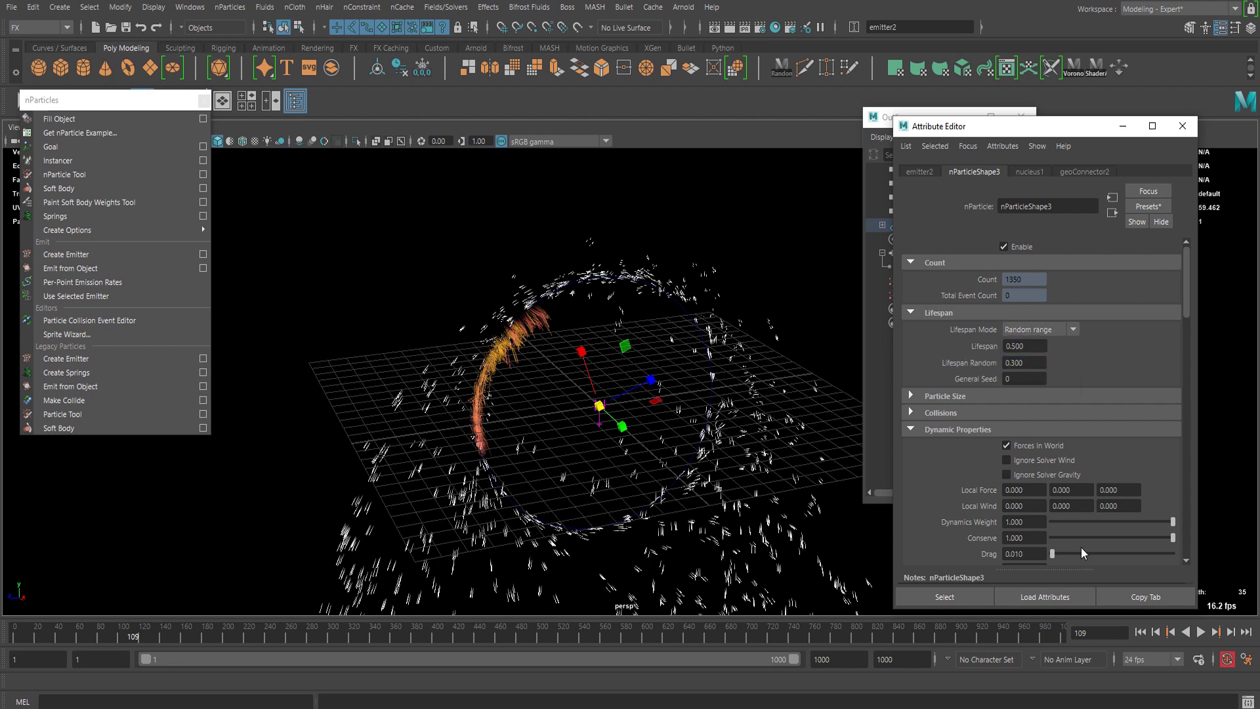
- Replay the simulation from the start and set emitter2's Rate (Particles/Sec) to 3000 while it runs
left_click(1140, 632)
left_click(1199, 632)
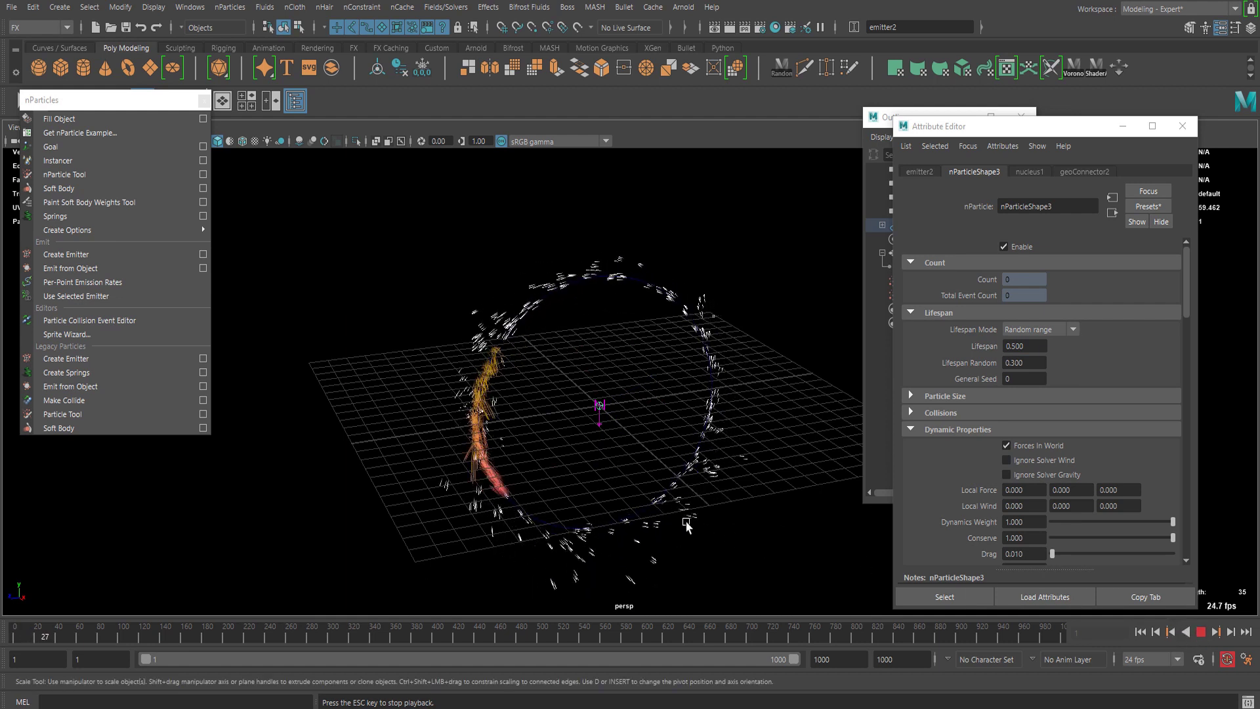
scroll(1065, 321, "up", 3)
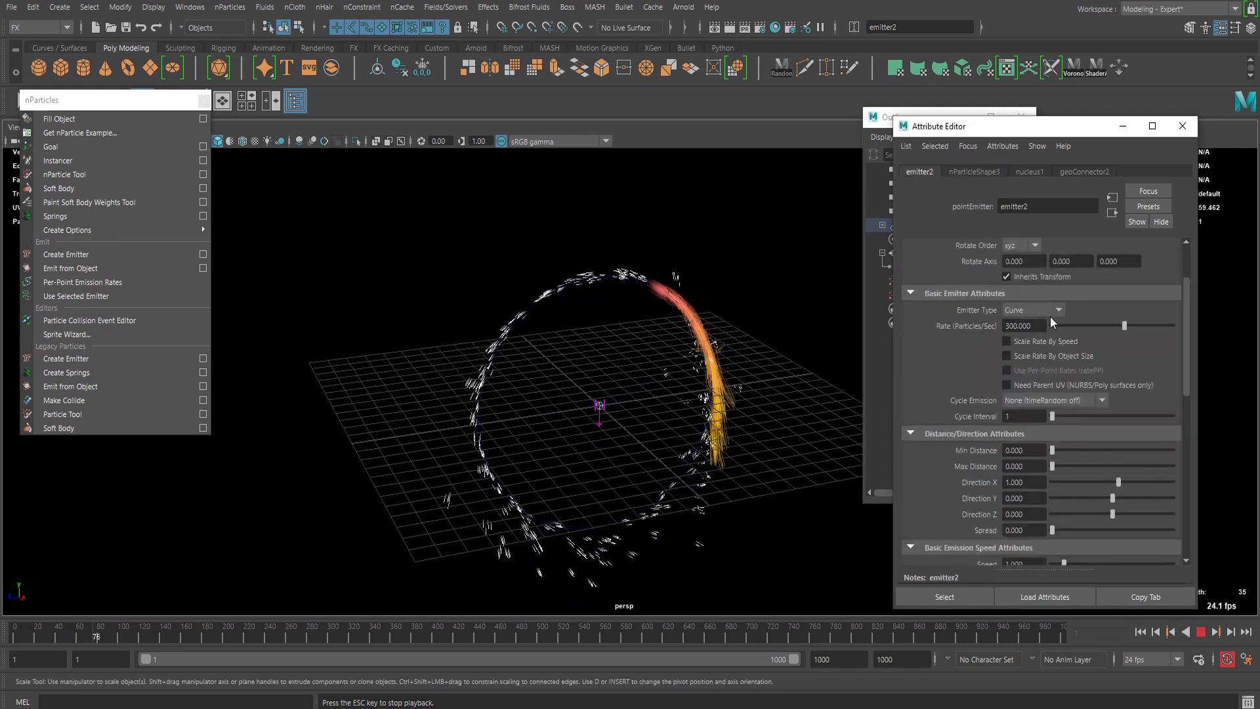
type("000")
key("Return")
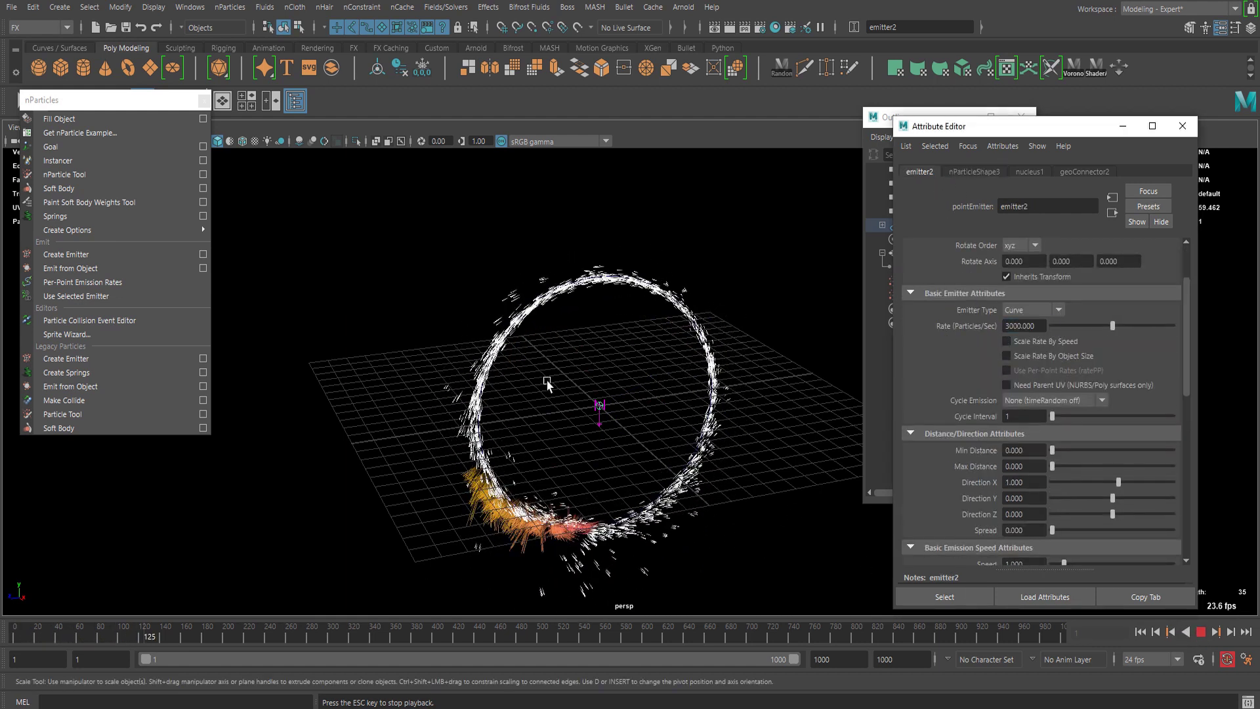
left_click_drag(622, 396, 593, 368, "alt")
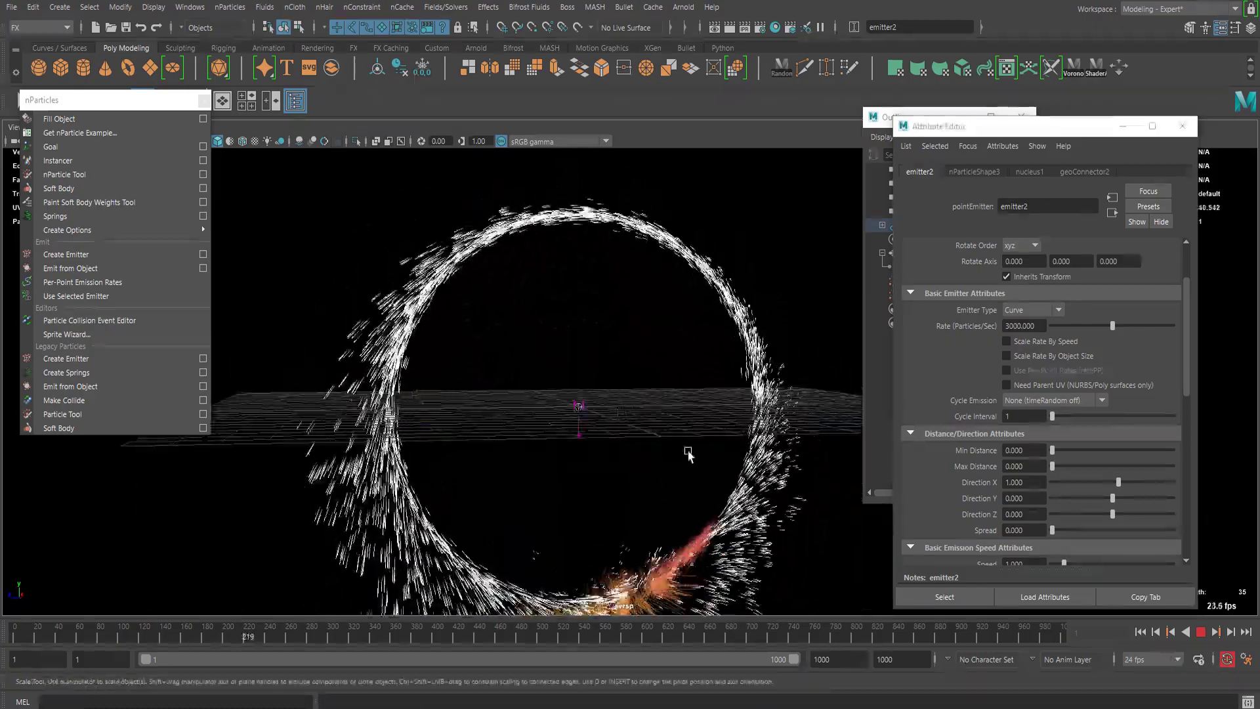
- Increase nParticleShape3's Tail Size to about 6.667 in its shading attributes
left_click(973, 170)
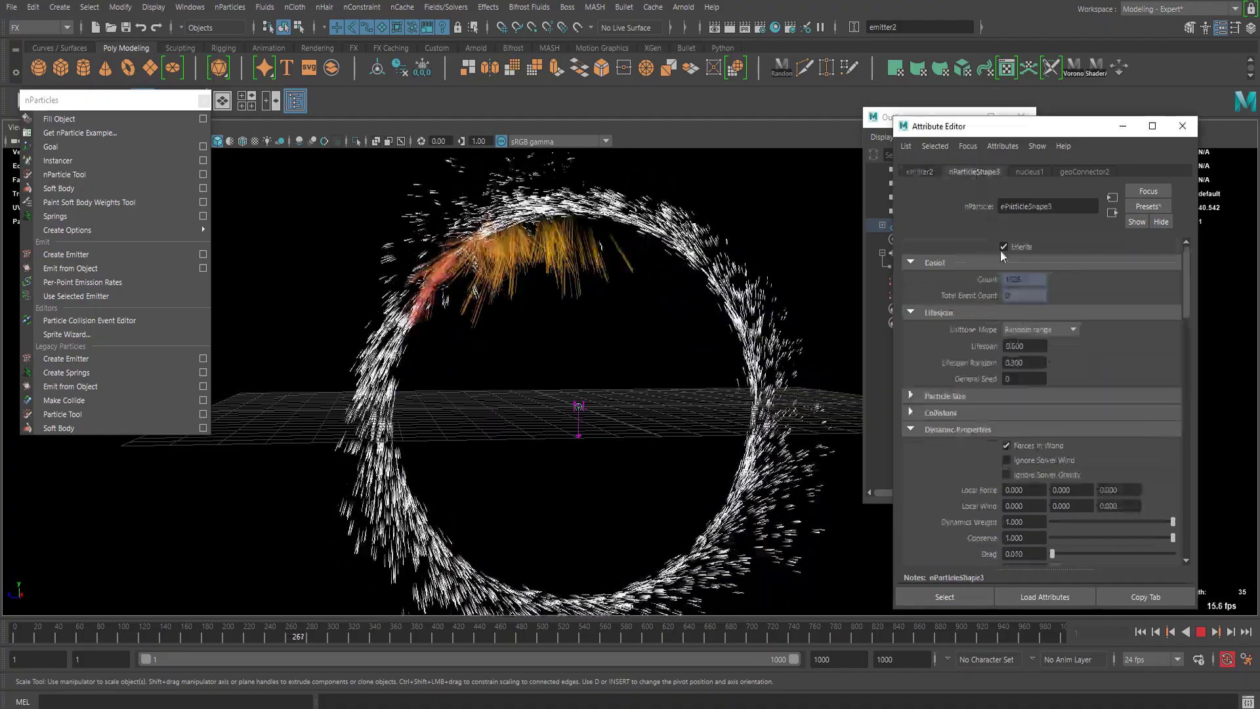
scroll(1030, 315, "down", 5)
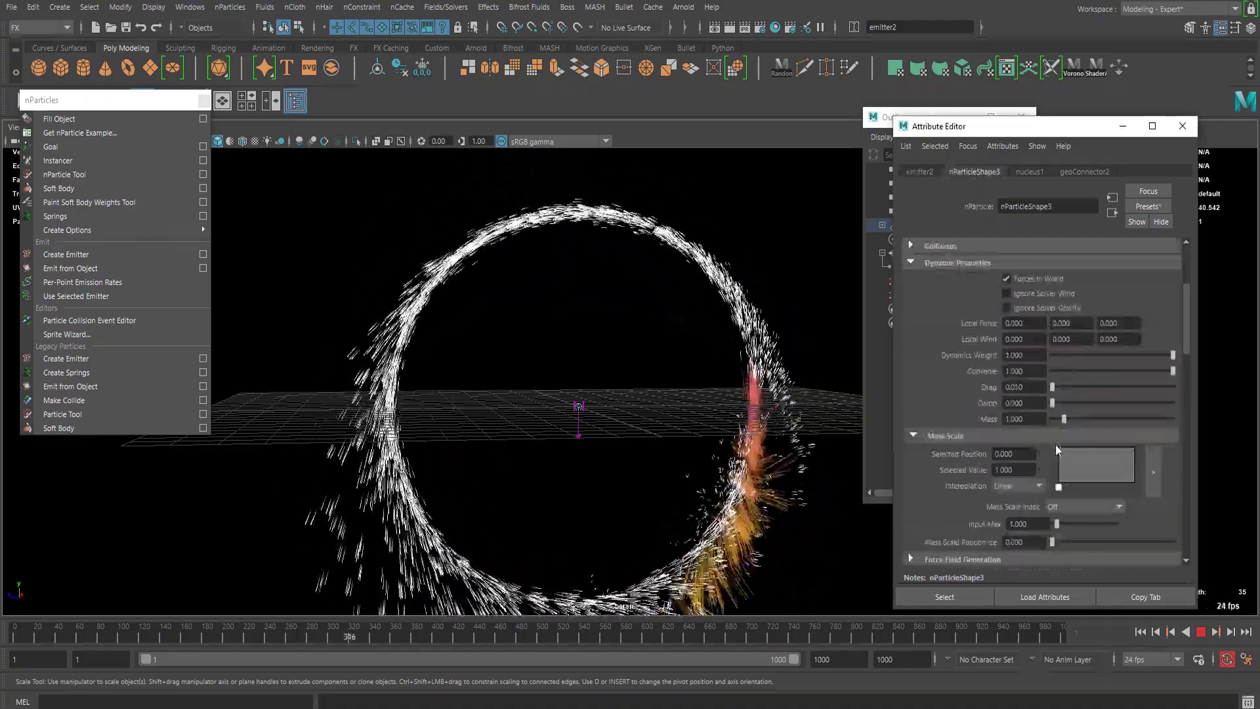
scroll(1050, 445, "down", 3)
scroll(1046, 445, "up", 3)
scroll(1023, 427, "down", 3)
scroll(991, 400, "up", 4)
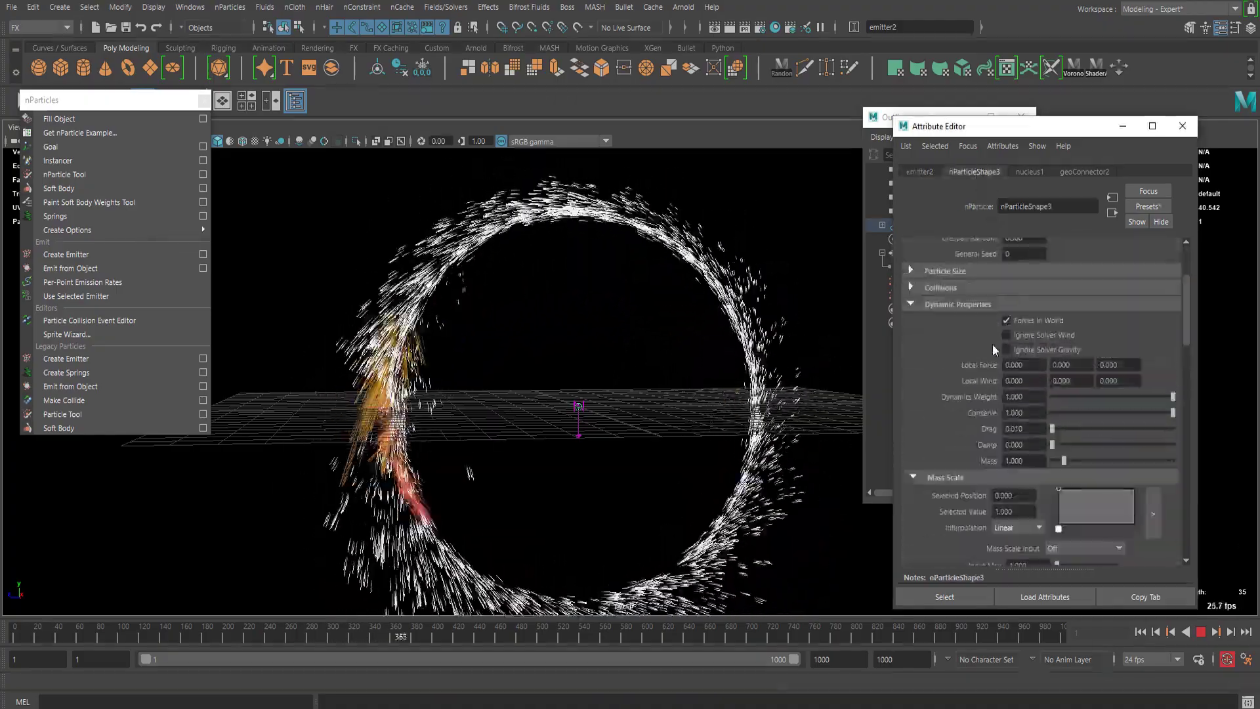
scroll(971, 316, "down", 10)
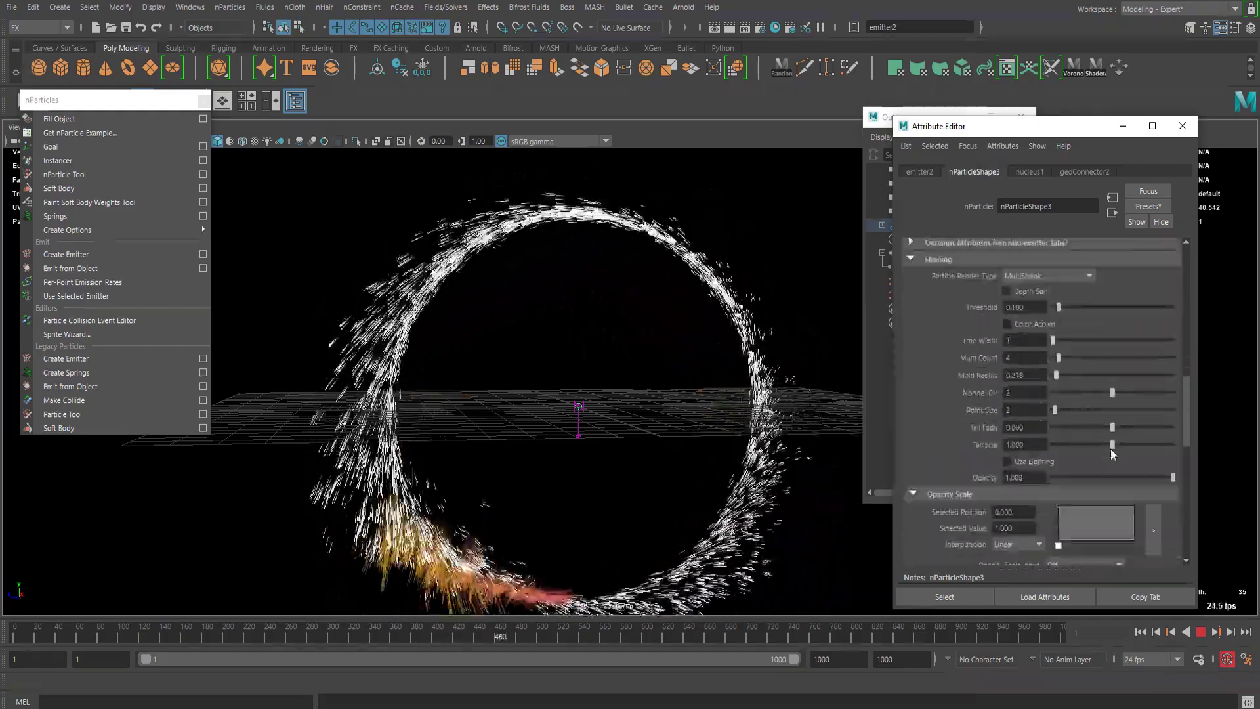
left_click_drag(1112, 445, 1117, 449)
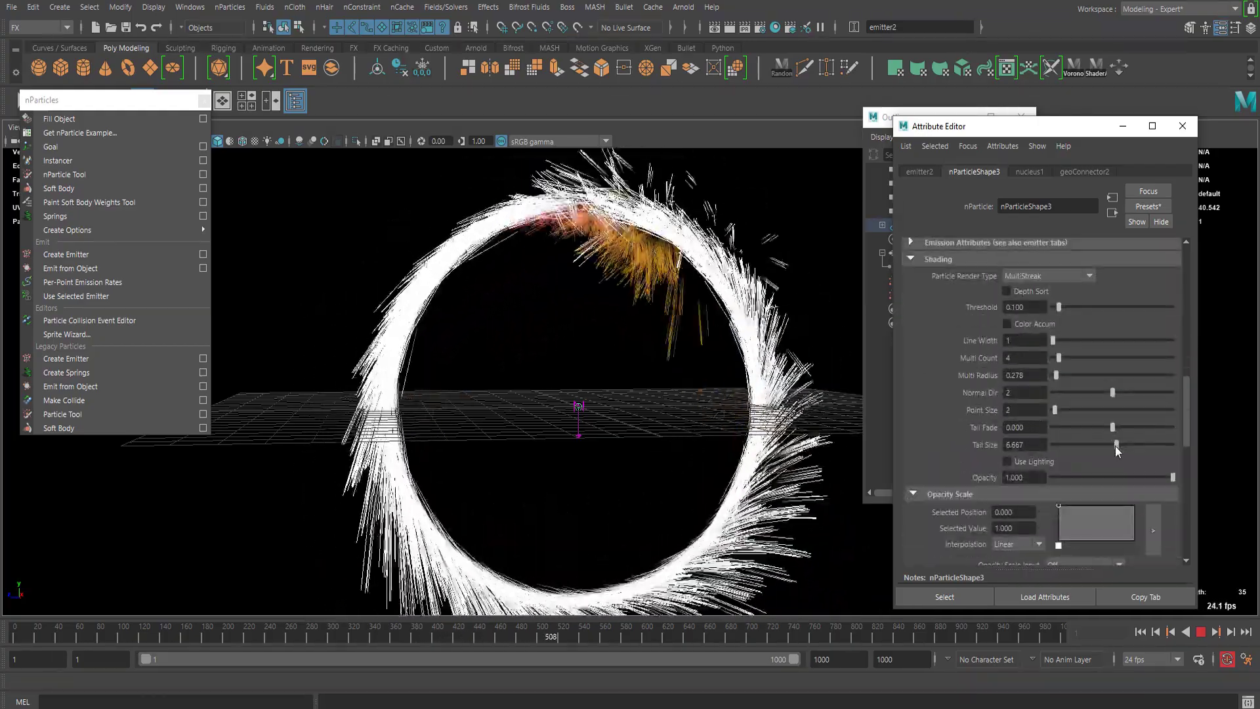
- Lower nParticleShape3's Opacity to about 0.401
scroll(1159, 435, "down", 2)
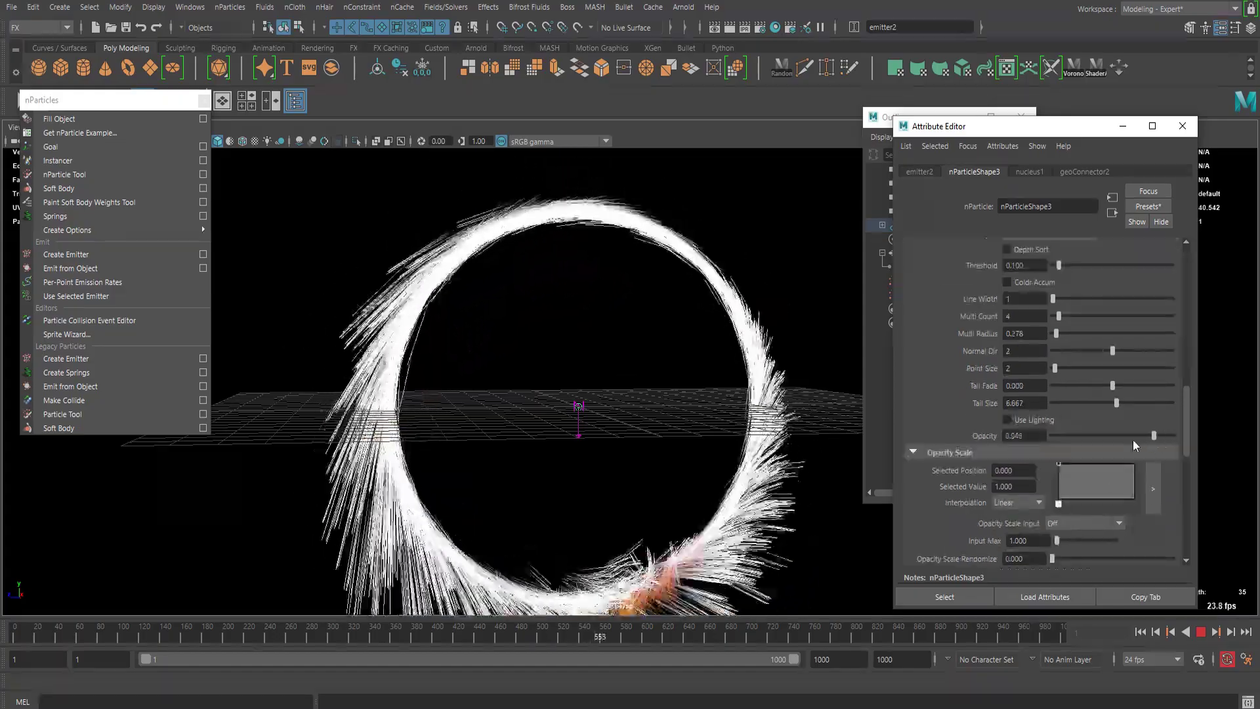
mouse_move(1110, 436)
left_mouse_down()
mouse_move(1080, 435)
mouse_move(1100, 436)
left_mouse_up()
scroll(593, 461, "down", 3)
left_click_drag(593, 462, 647, 387, "alt")
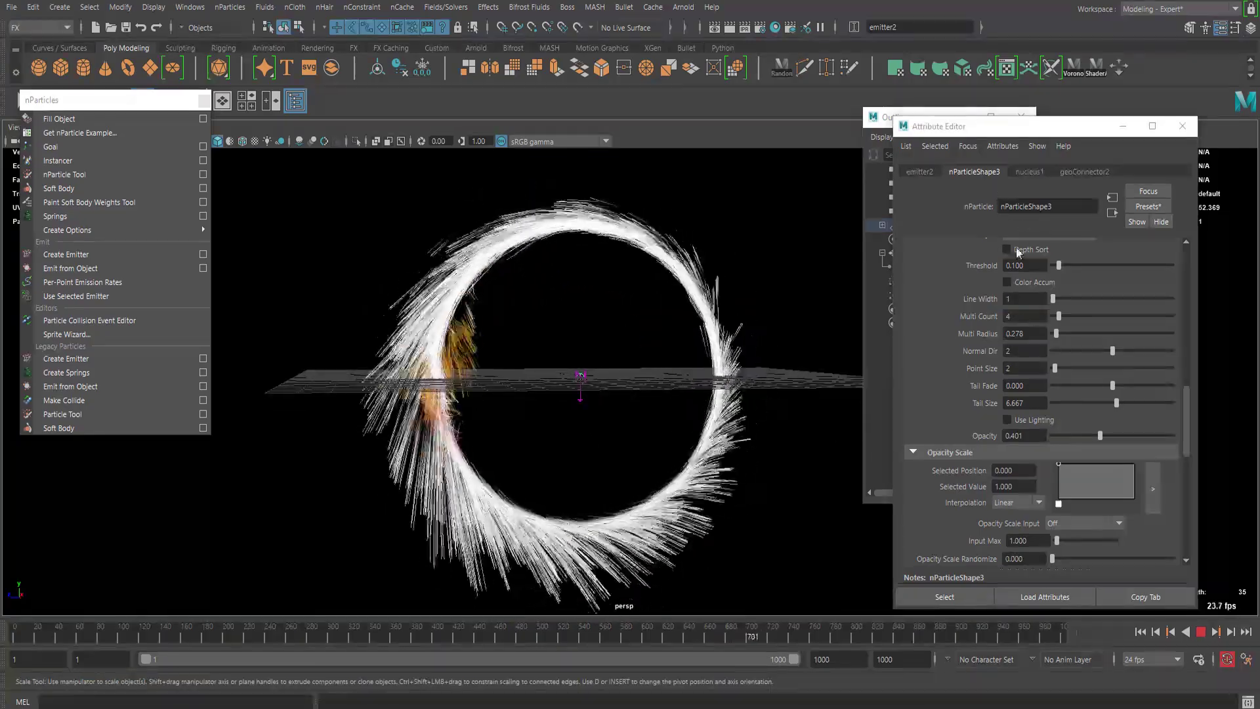
- Set nParticleShape3's Damp to 0.05 in its dynamic properties
scroll(1014, 282, "up", 10)
left_click(949, 364)
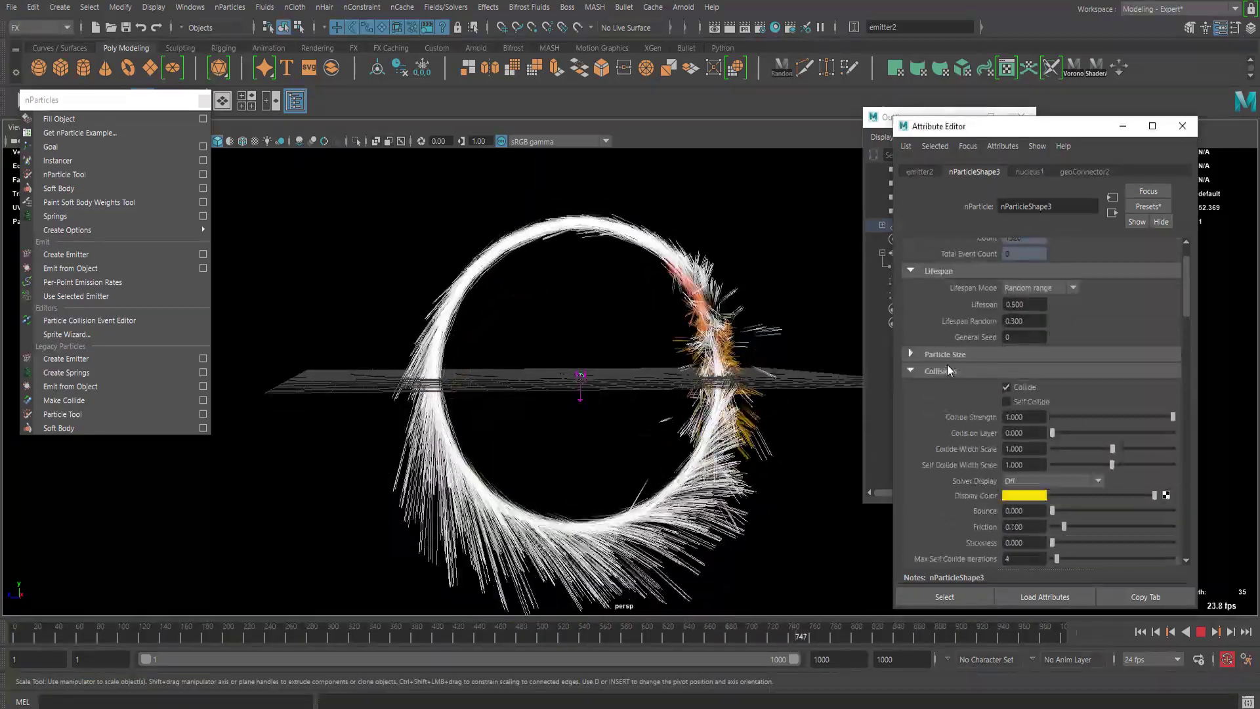
left_click(951, 365)
scroll(1015, 419, "down", 2)
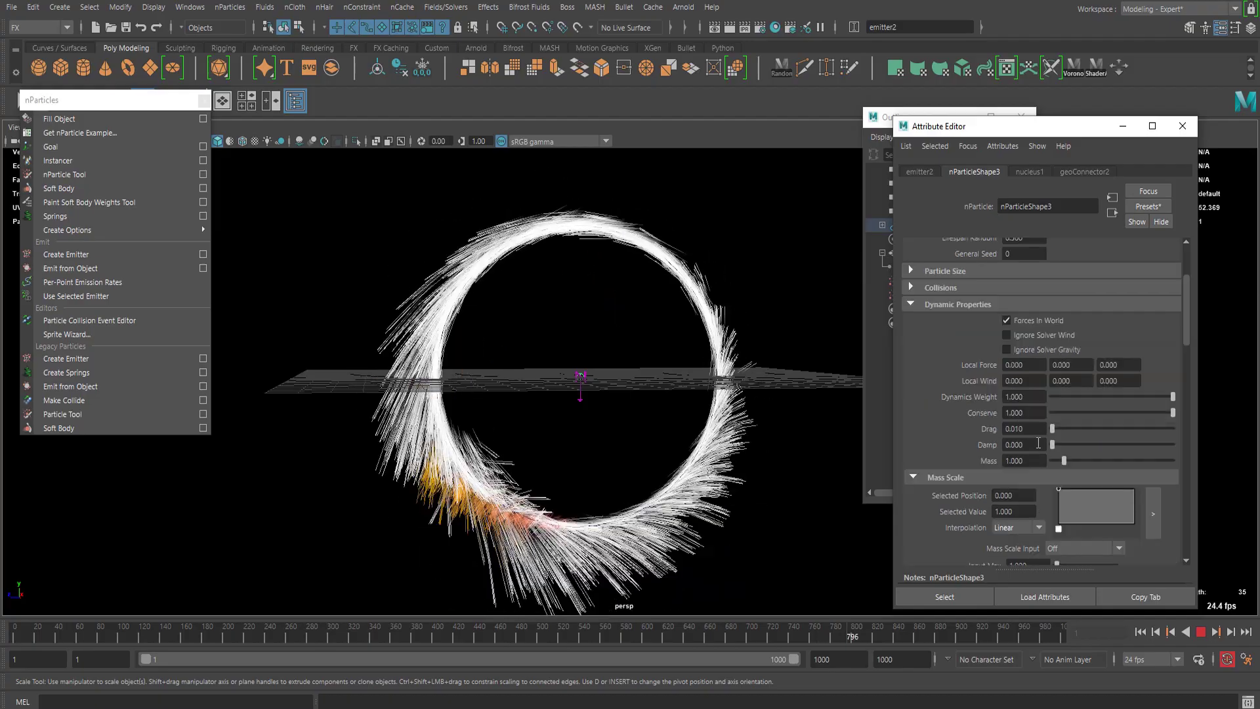
type(".05")
key("Return")
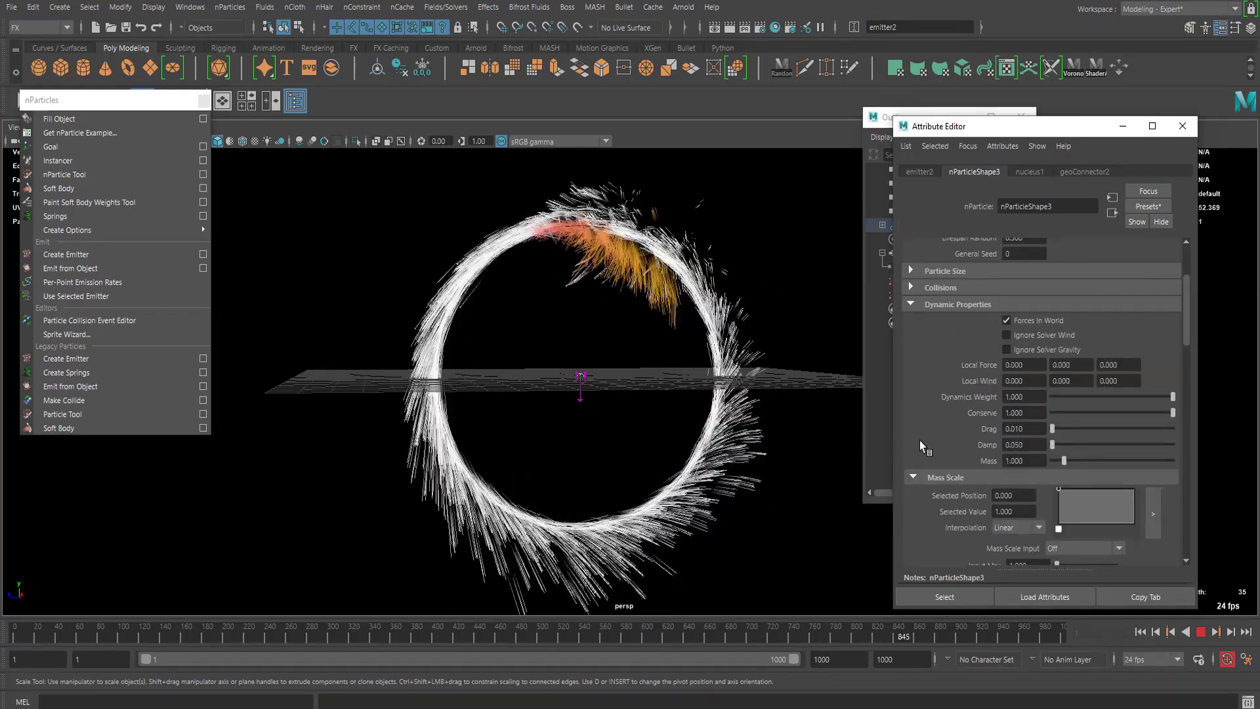
- Replay the simulation from the start and raise emitter2's Speed to about 1.868
left_click(917, 172)
scroll(1016, 473, "down", 3)
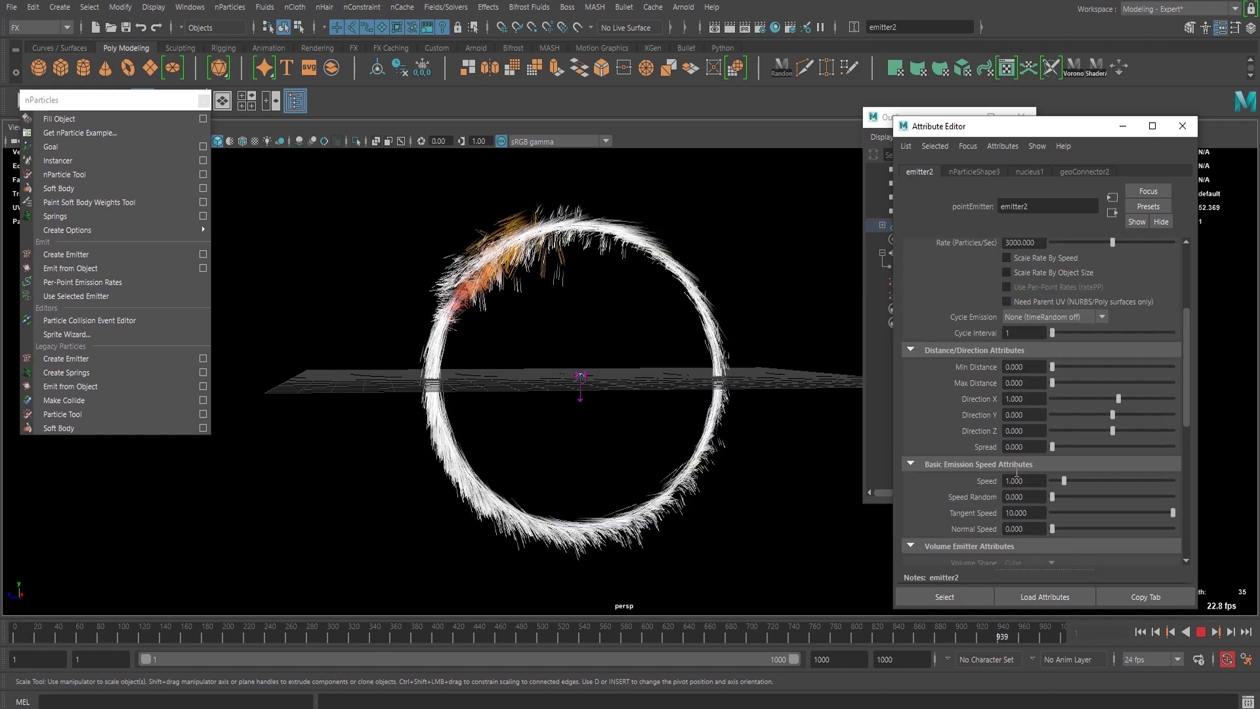
scroll(1047, 400, "down", 6)
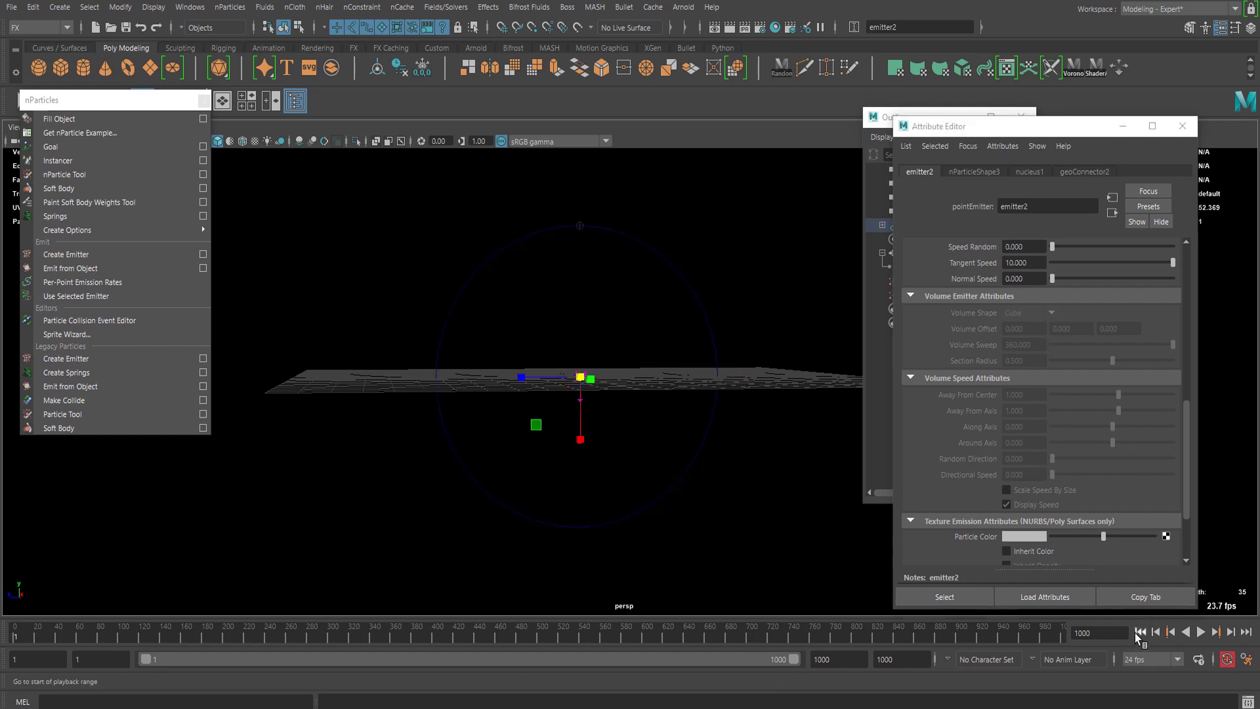
left_click(1200, 632)
scroll(1037, 483, "down", 3)
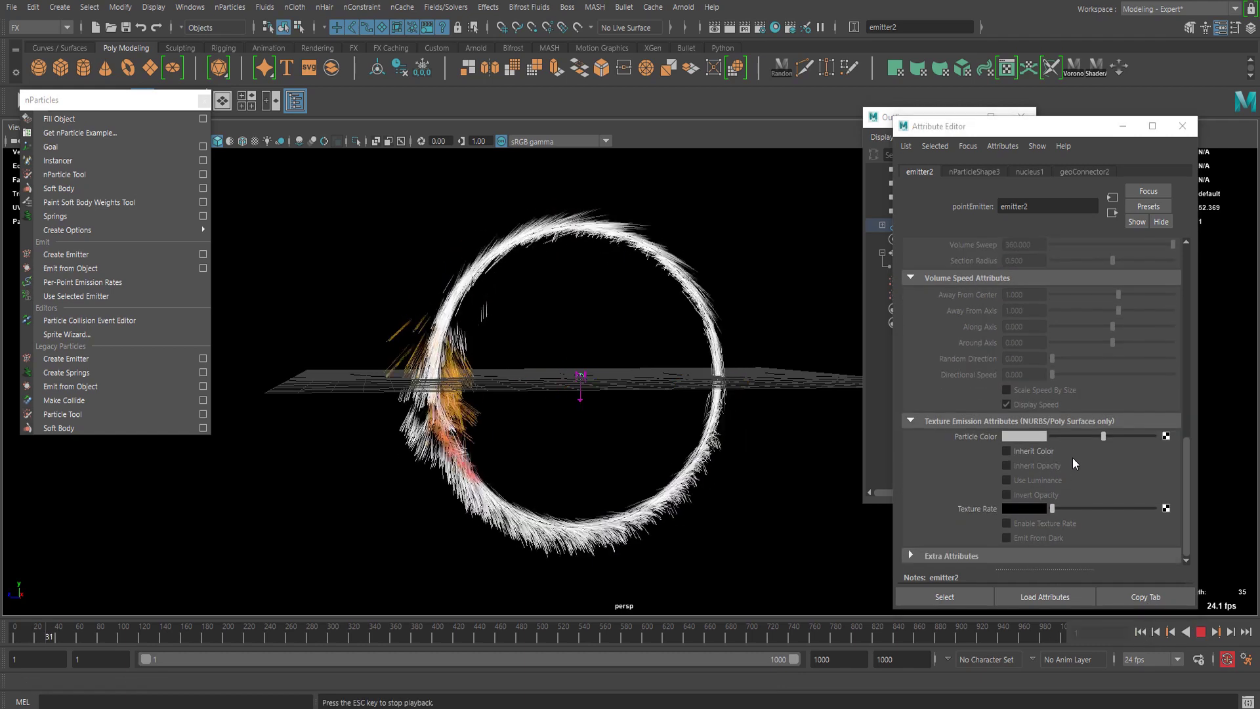
scroll(1045, 411, "up", 5)
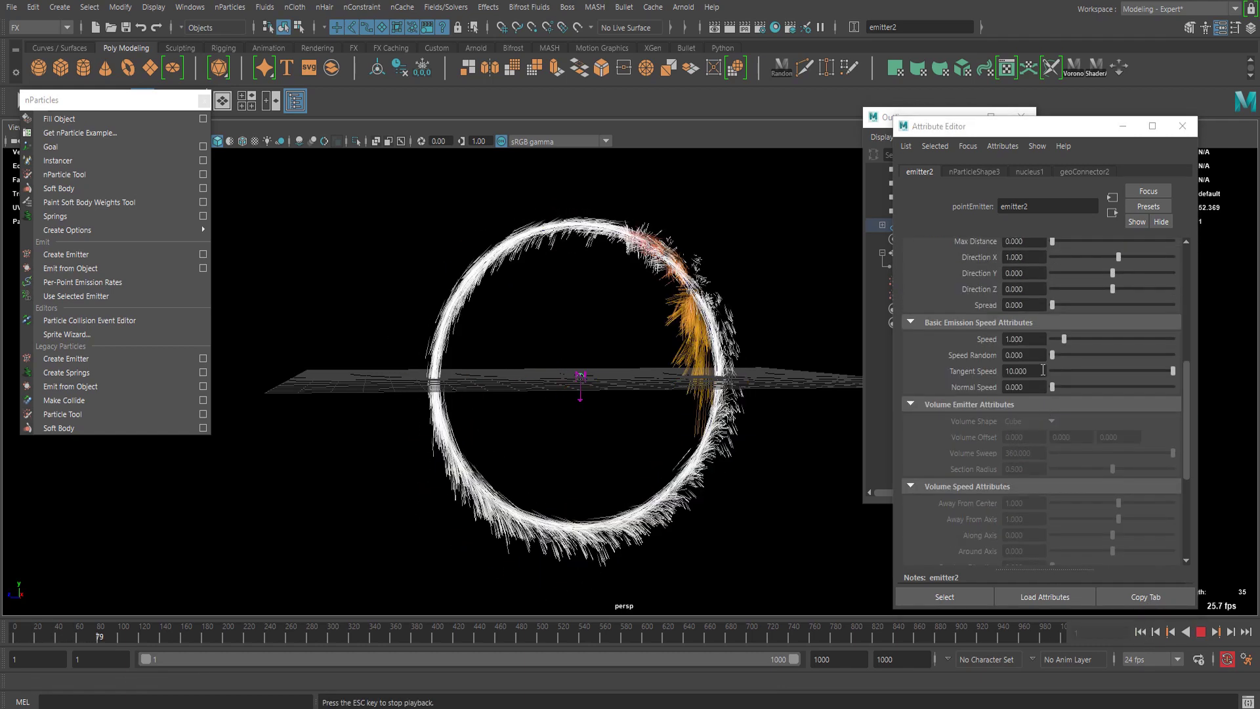
left_click(1070, 339)
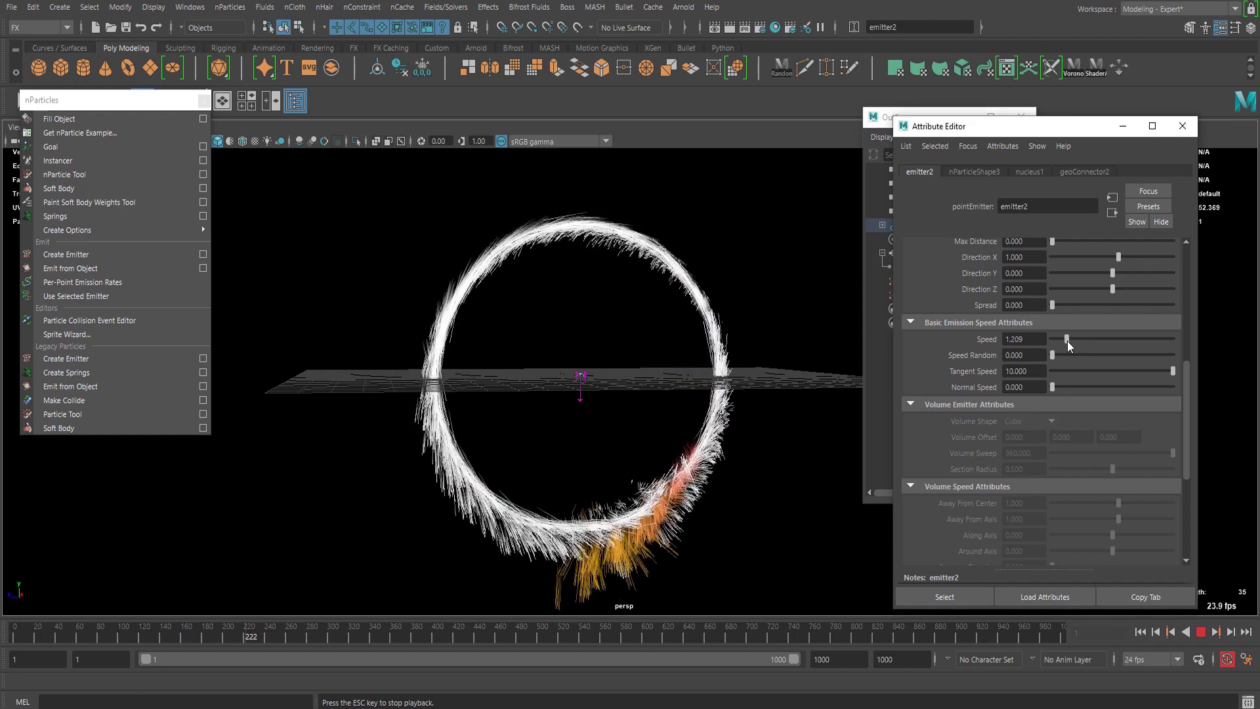
left_click_drag(1100, 344, 1074, 348)
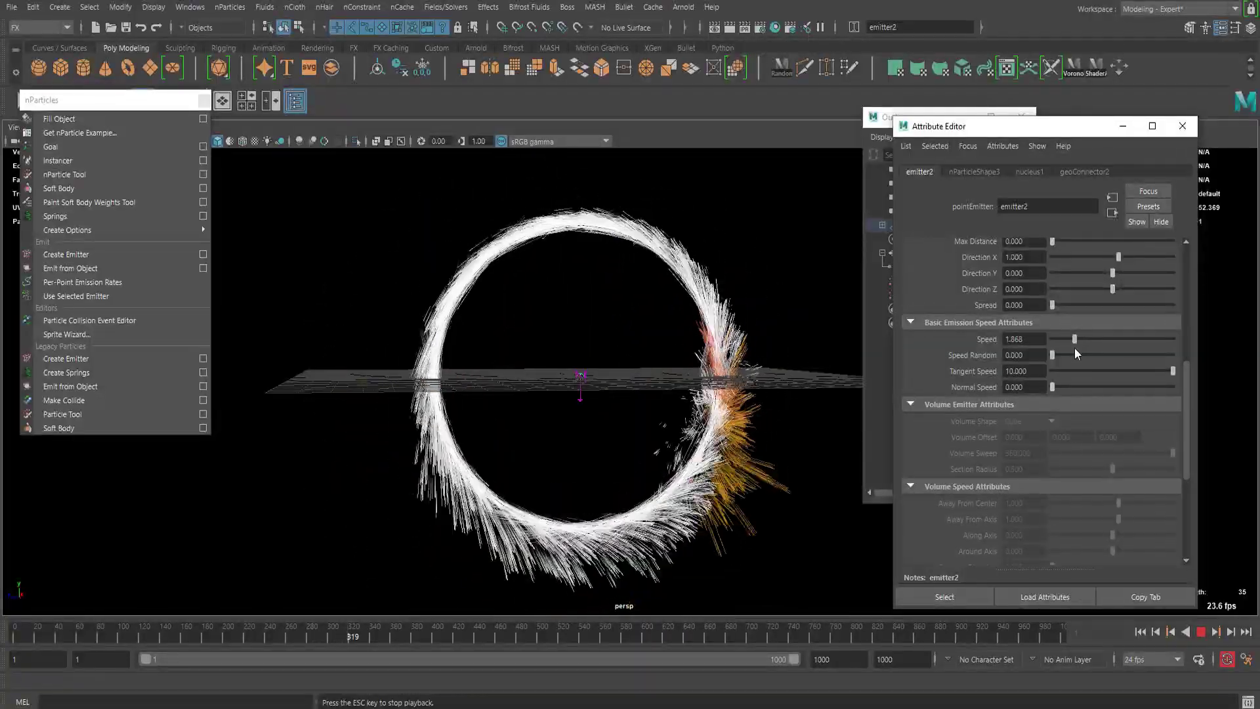
- Change the first key of nParticleShape3's Color ramp to salmon red with hue 360, saturation about 0.873 and value 1
left_click(974, 172)
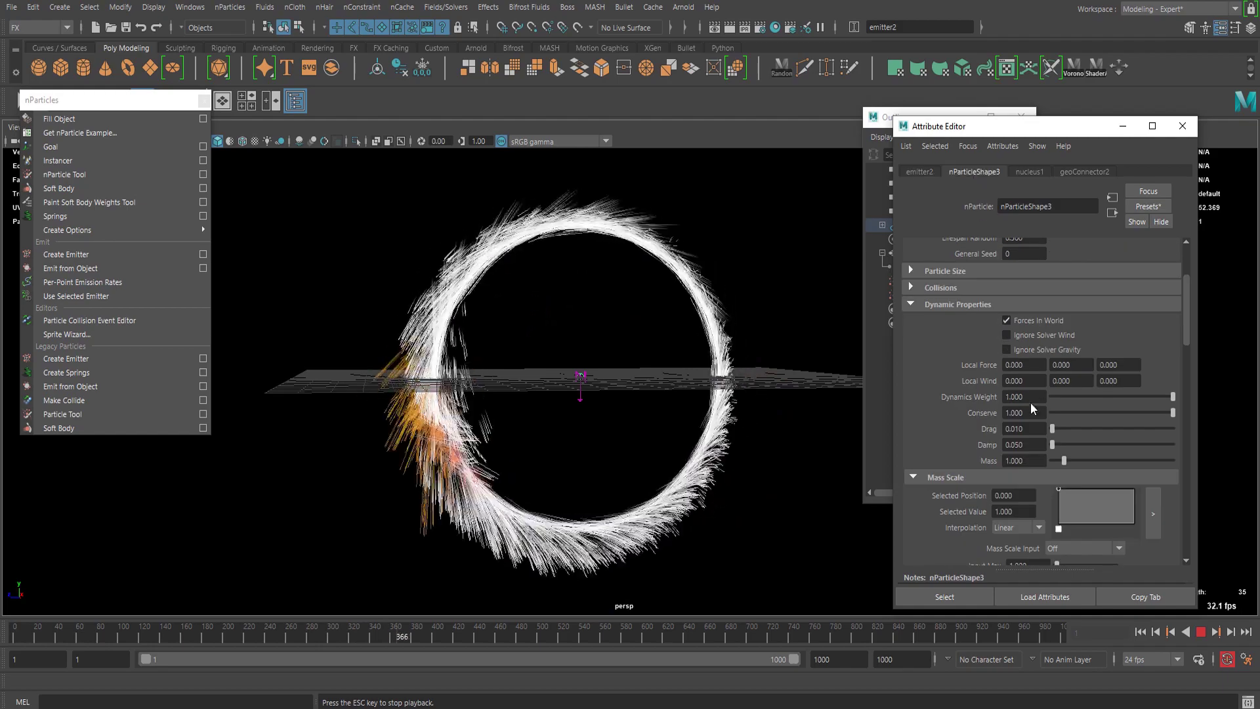
scroll(1031, 403, "down", 3)
scroll(1078, 431, "up", 3)
scroll(1046, 402, "down", 12)
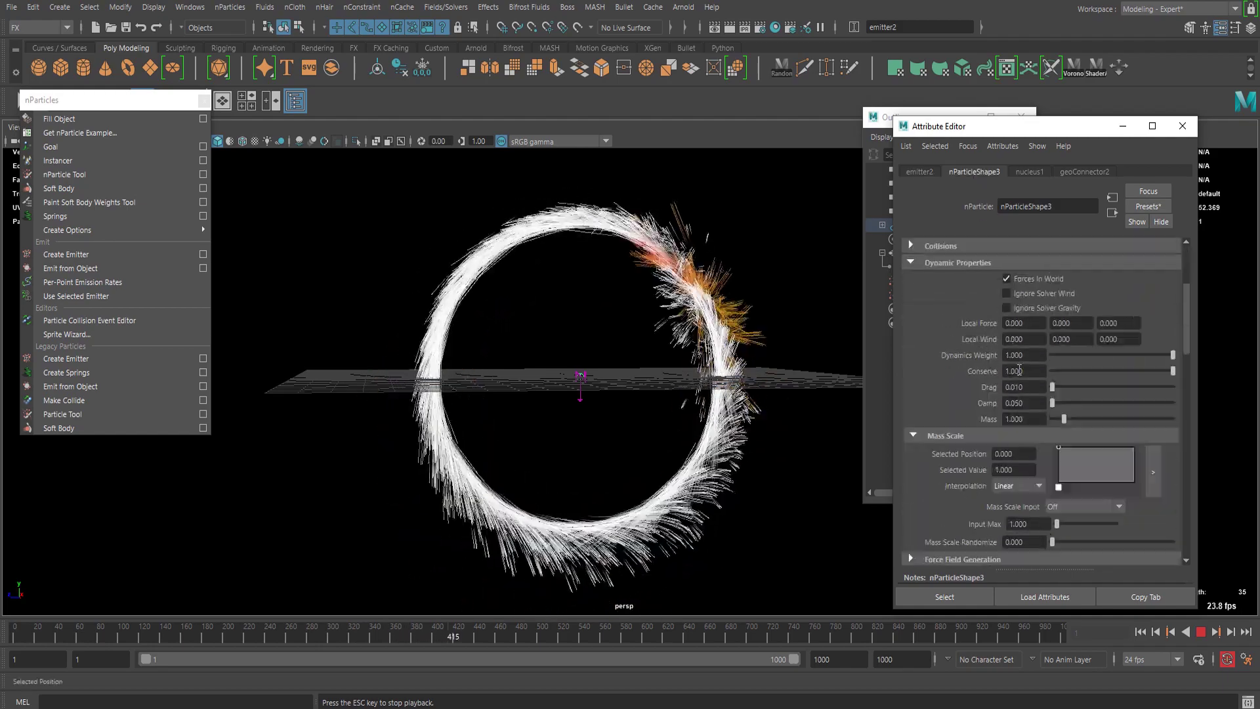
scroll(953, 340, "down", 2)
scroll(994, 326, "up", 6)
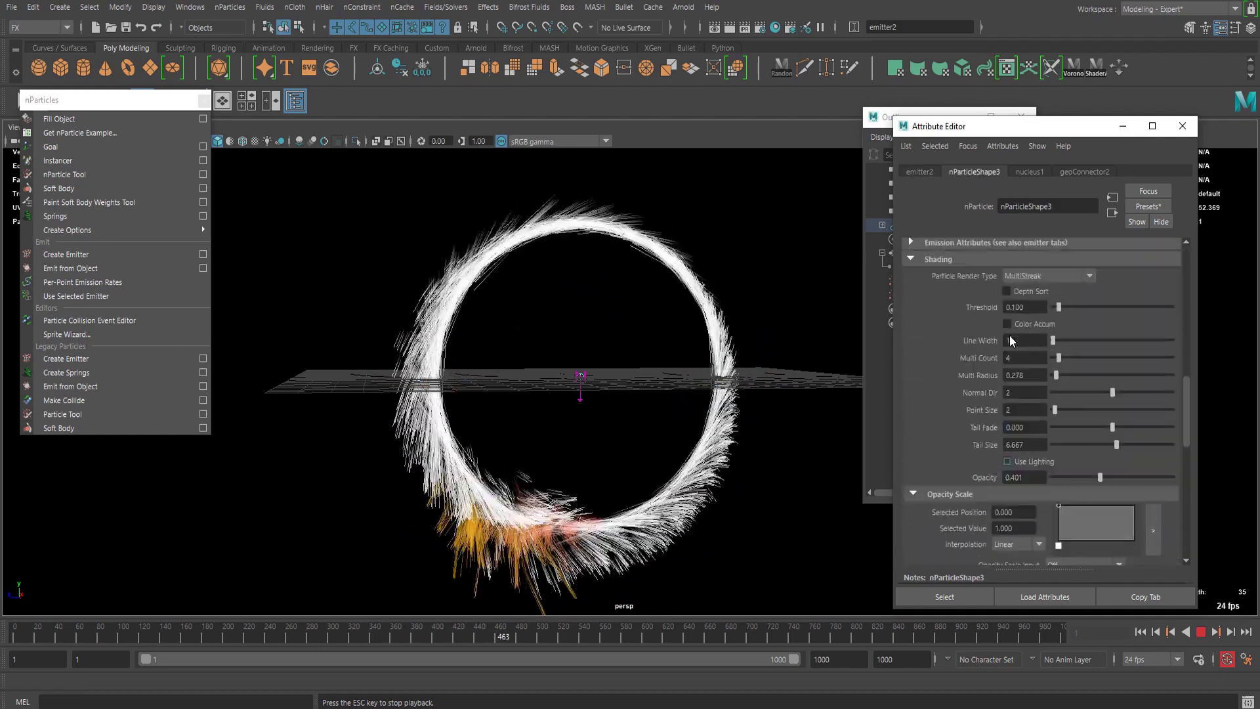
scroll(1032, 328, "down", 4)
scroll(1052, 368, "down", 2)
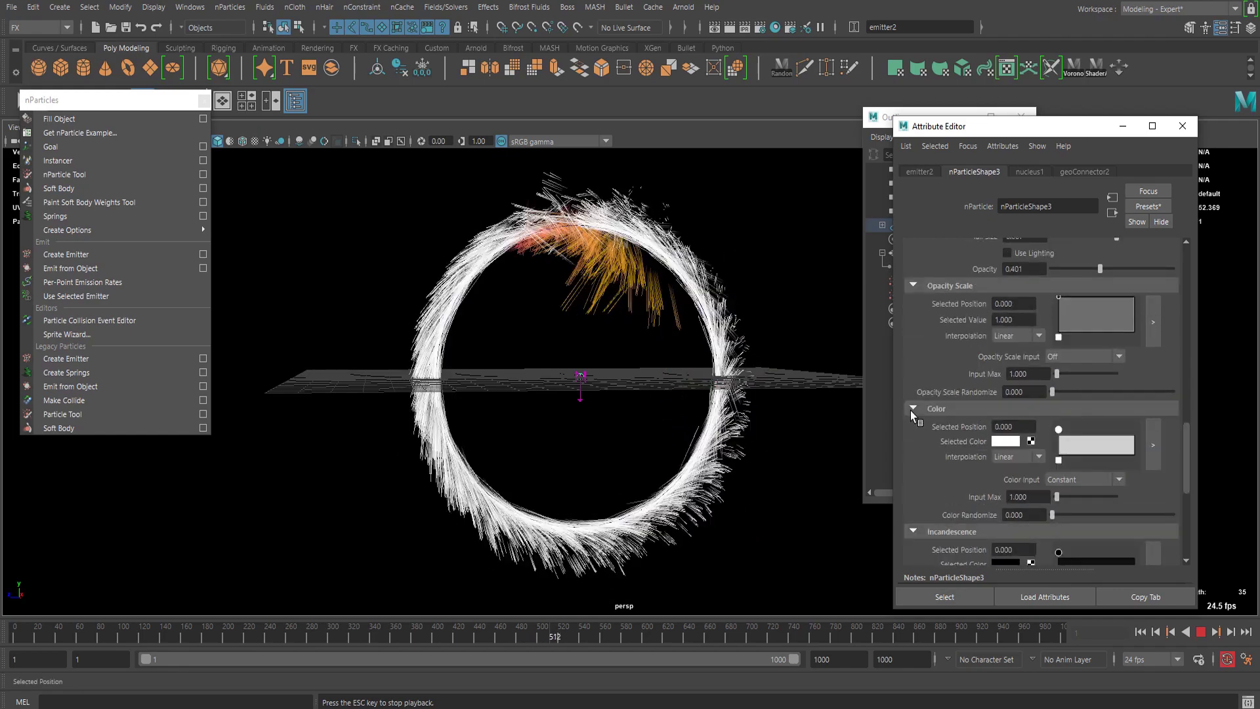
scroll(970, 387, "up", 4)
scroll(970, 367, "down", 4)
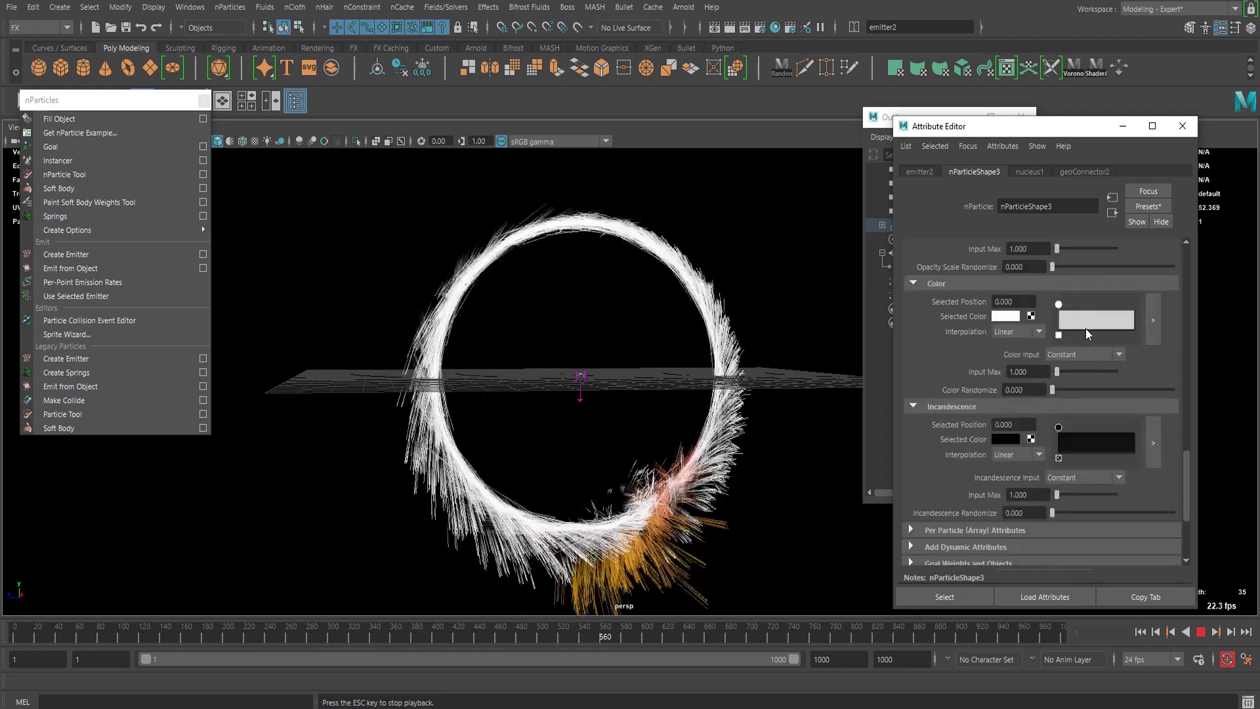
left_click(1006, 317)
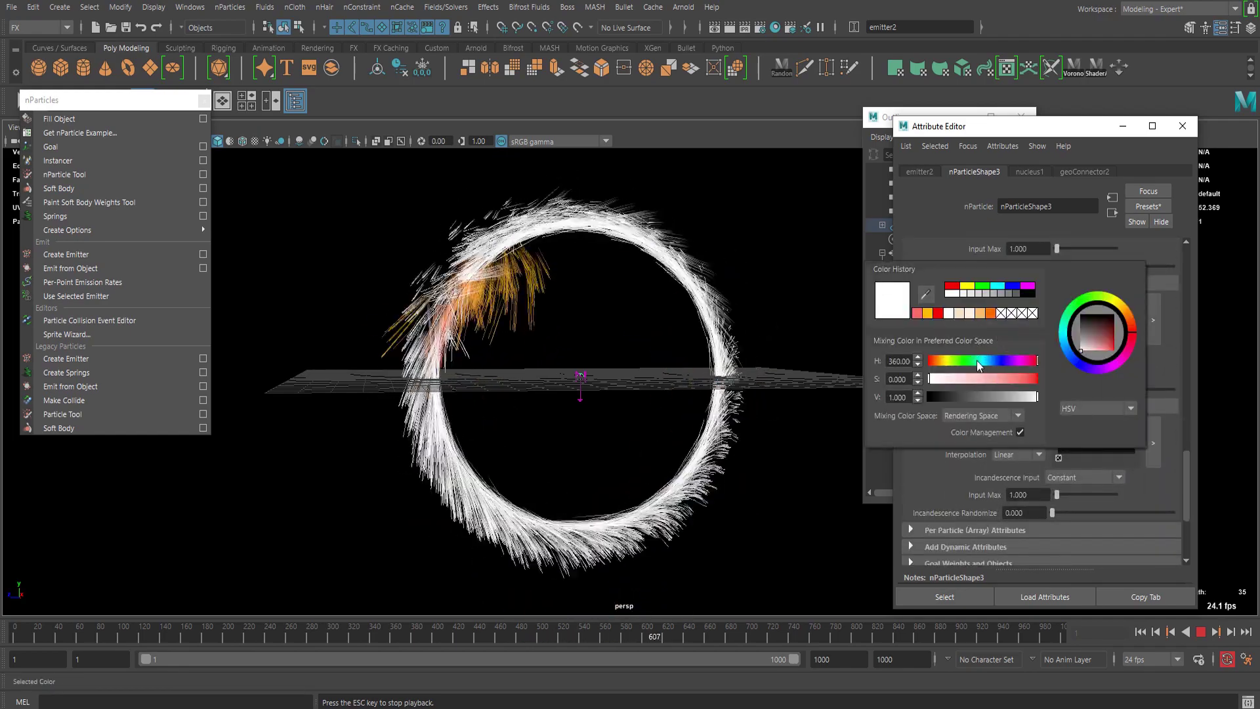
left_click(1033, 379)
mouse_move(1033, 378)
left_mouse_down()
mouse_move(1011, 377)
mouse_move(1021, 375)
left_mouse_up()
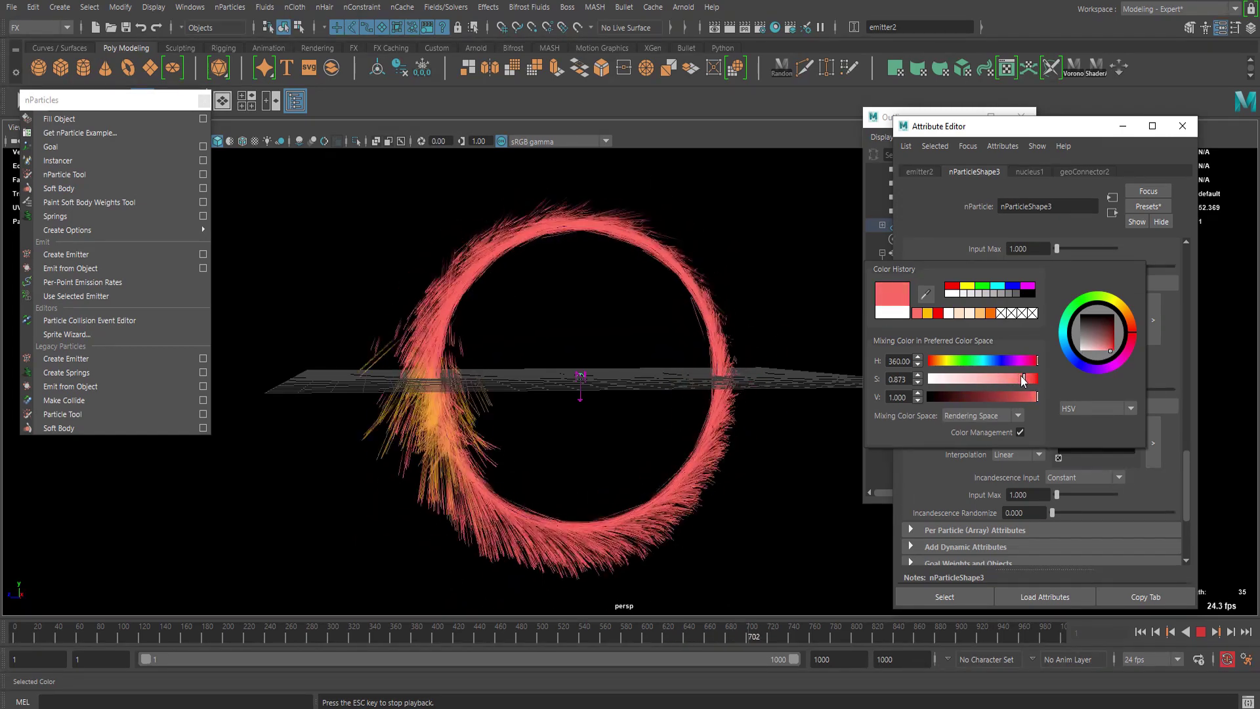
- Add an orange key at position 1.0 of nParticleShape3's Color ramp and set Color Input to Normalized Age
left_click_drag(1097, 318, 1135, 315)
left_click(1069, 354)
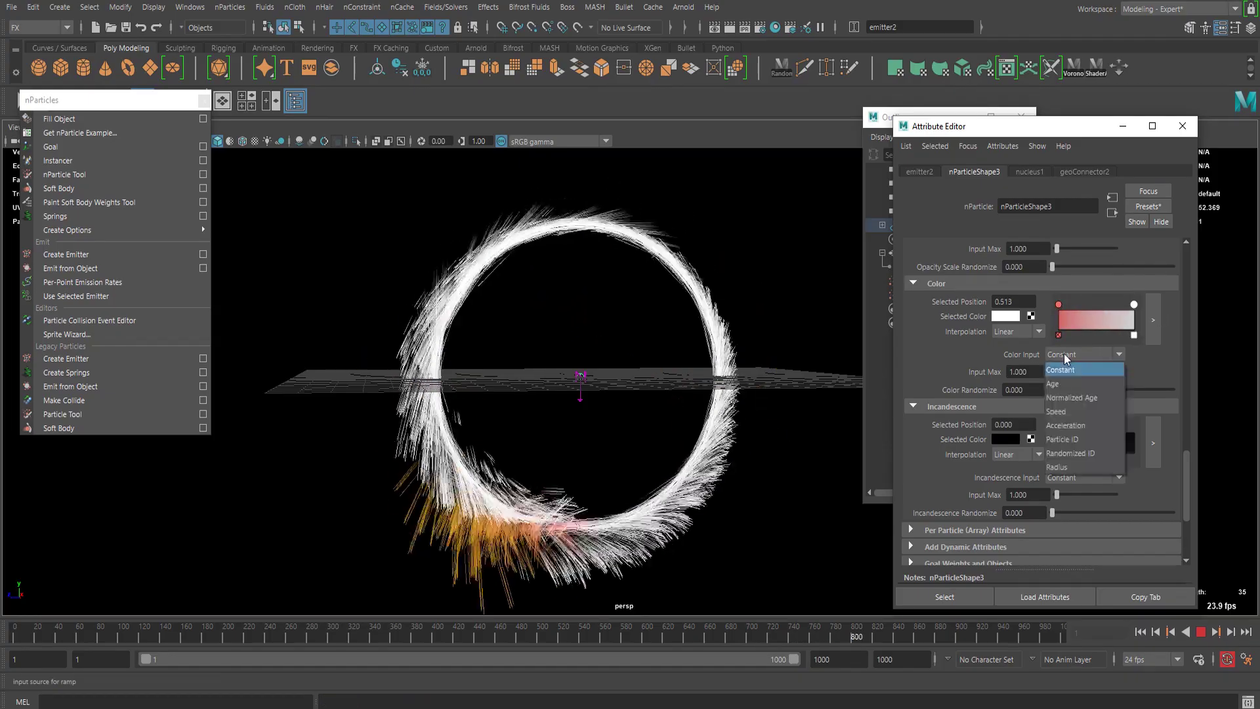
left_click(1081, 411)
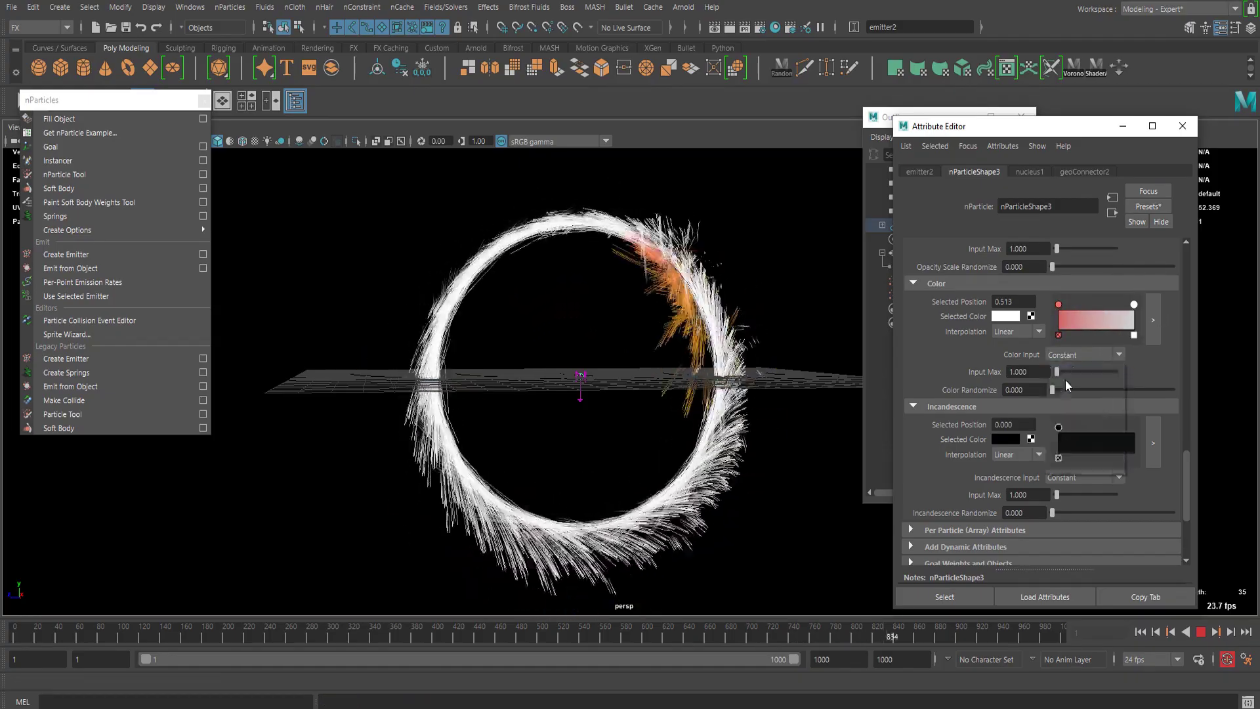
left_click(1005, 316)
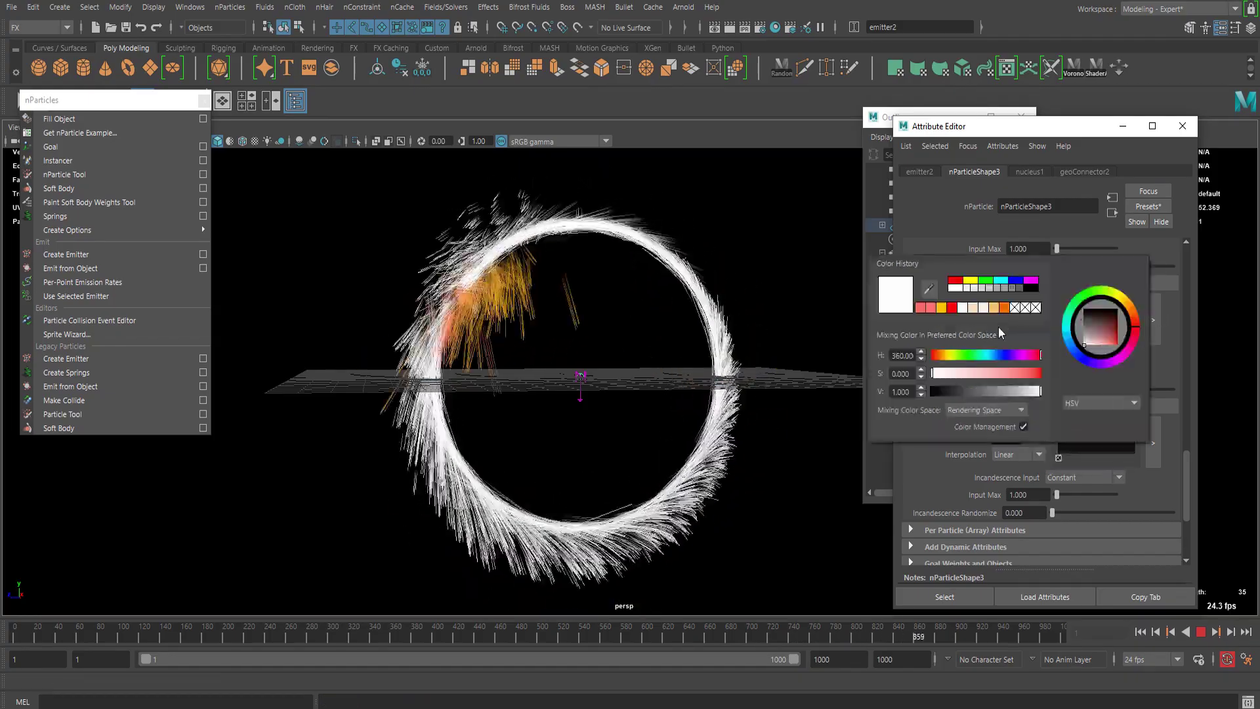
left_click(939, 355)
left_click(1030, 373)
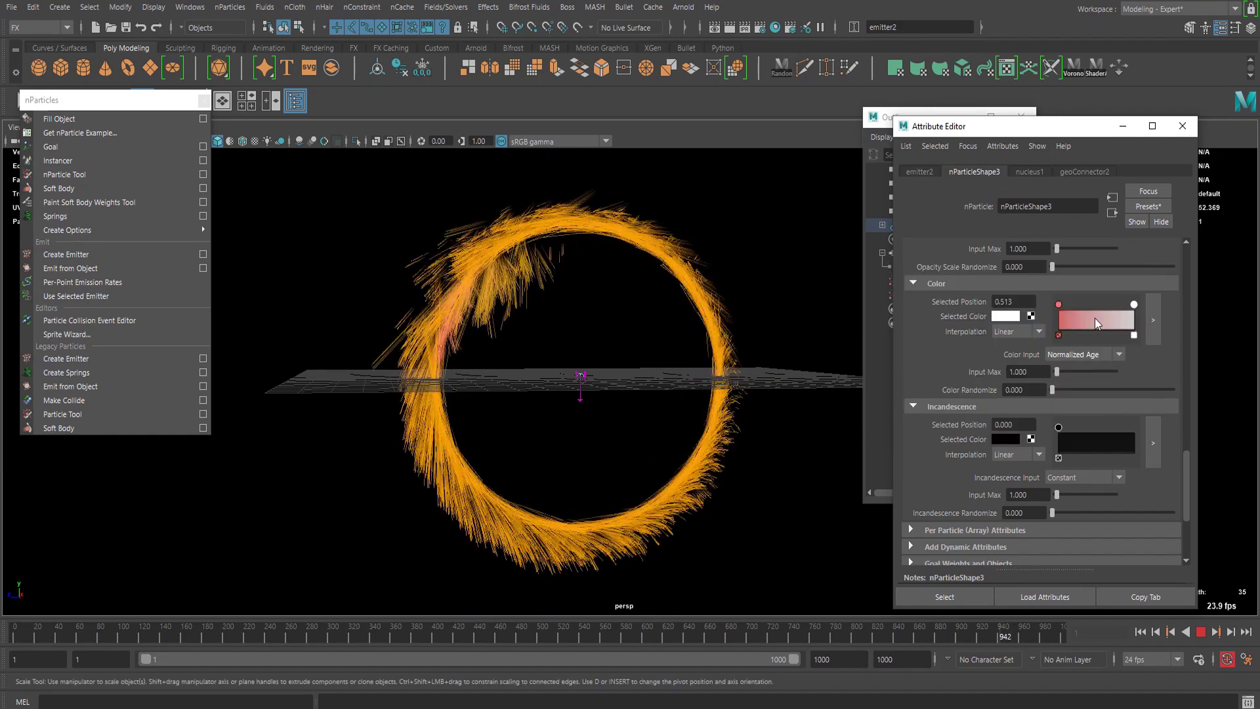
left_click(1204, 632)
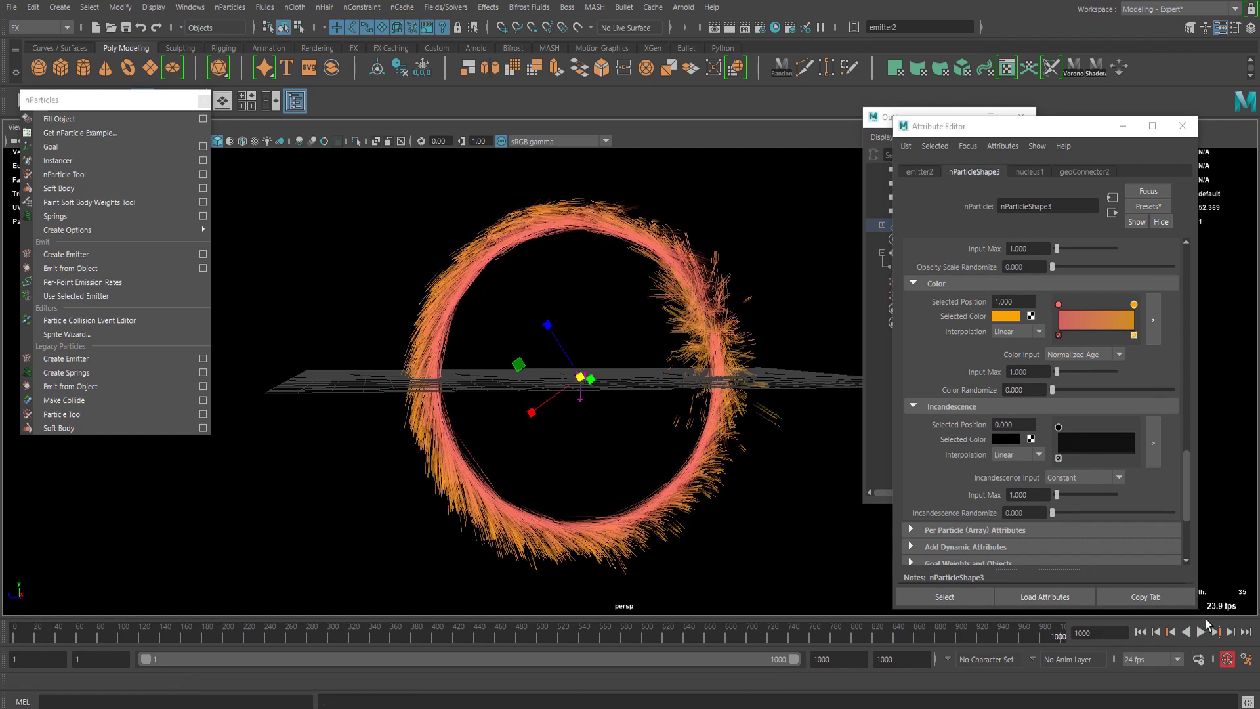
- Make the color at position 1.0 of nParticleShape3's Color ramp white and place the orange key at about 0.591
left_click(1203, 632)
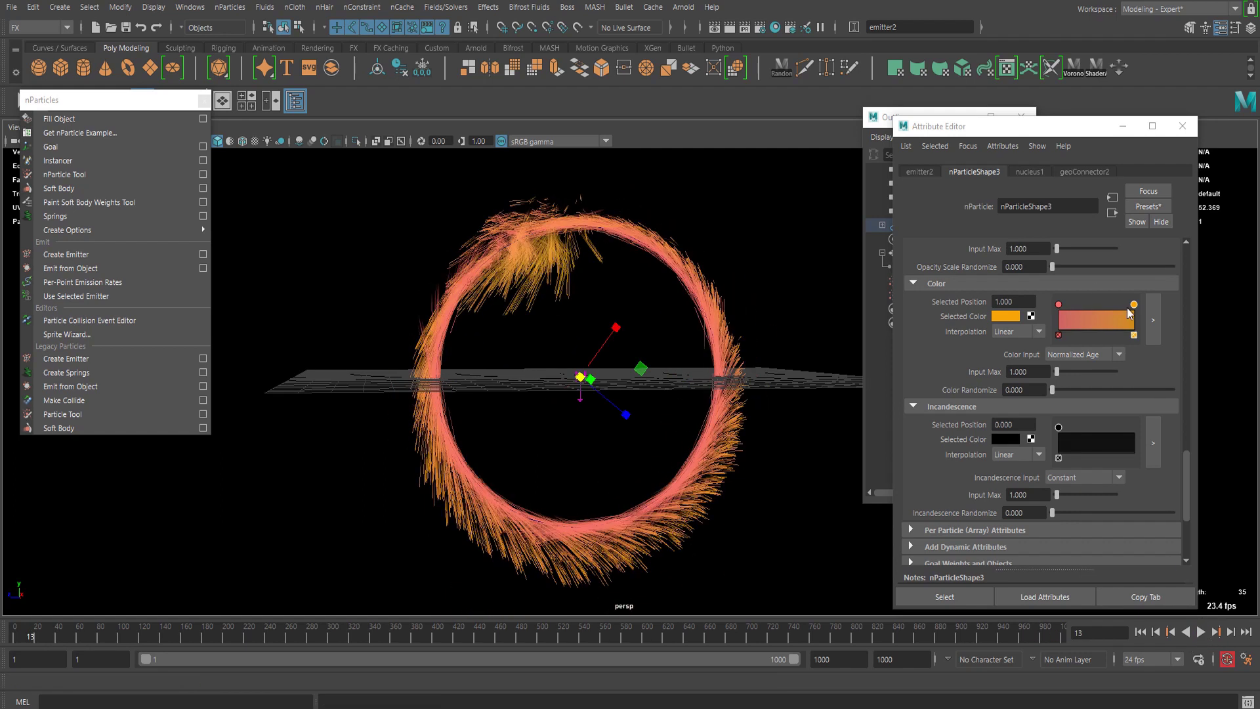
left_click(1012, 320)
left_click_drag(944, 388, 888, 406)
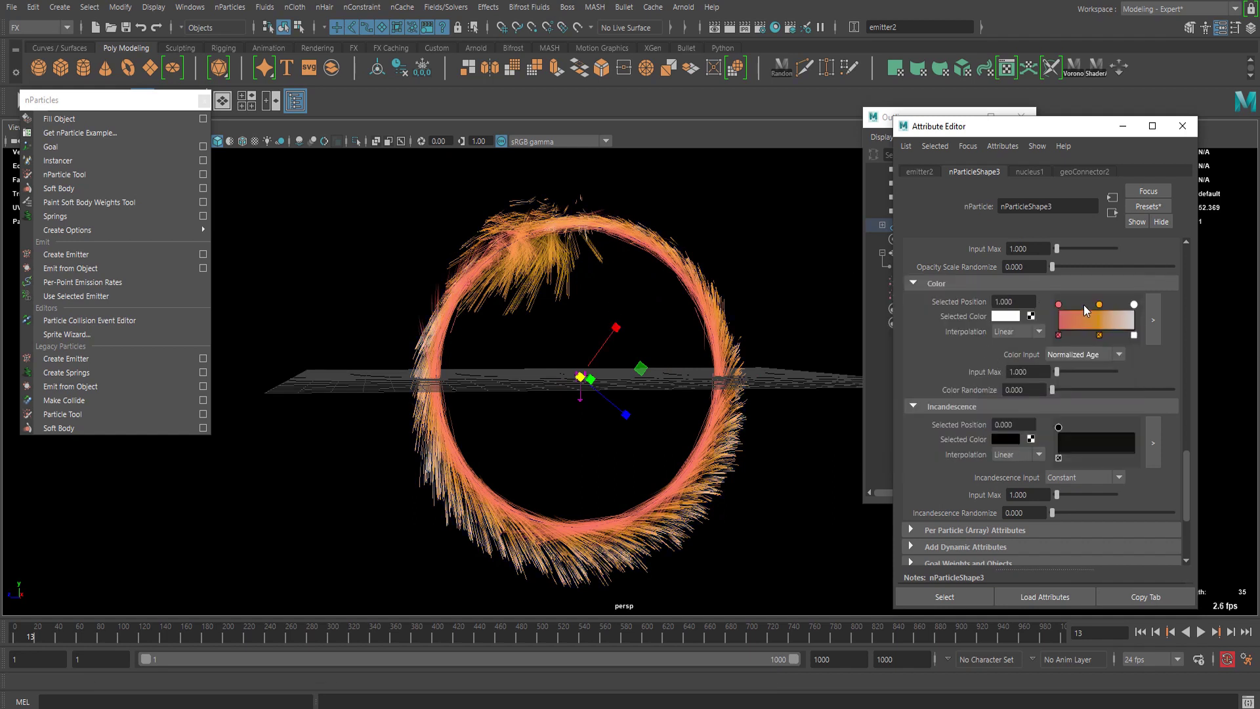
left_click_drag(1100, 303, 1104, 306)
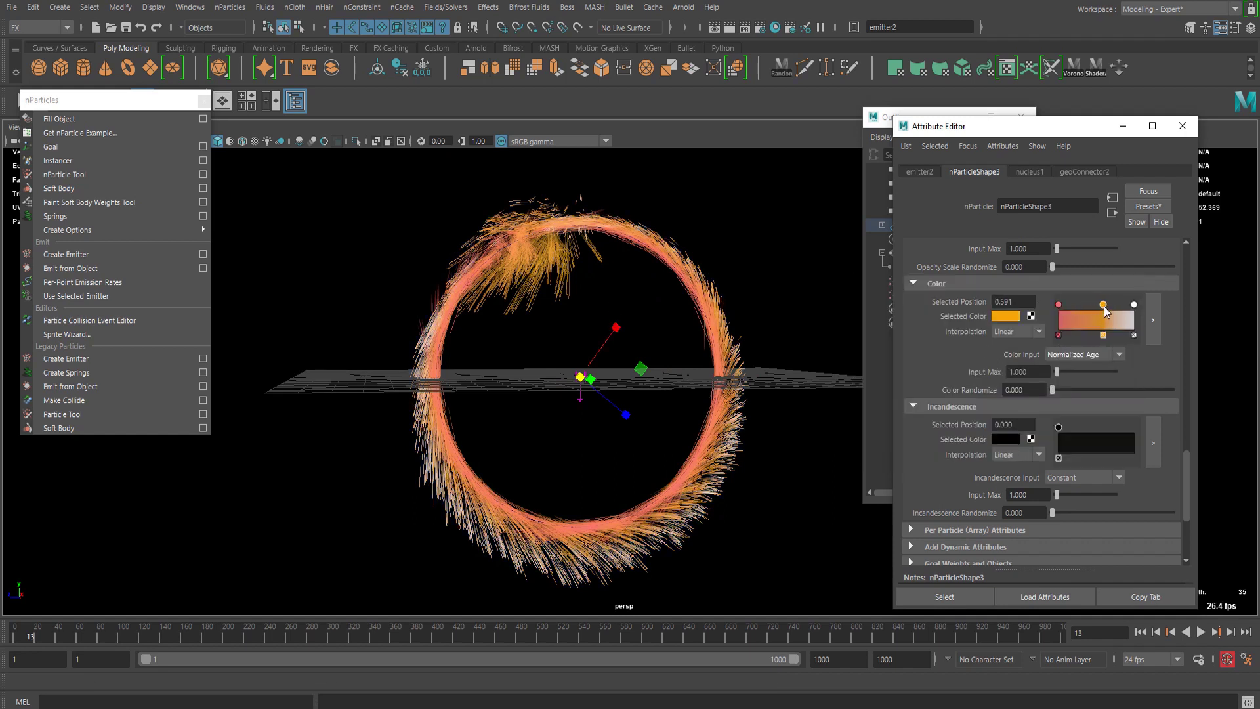
- Shift the first key of the Color ramp to a stronger red and settle the orange key at about 0.591
left_click(1007, 320)
left_click_drag(1023, 401, 1018, 397)
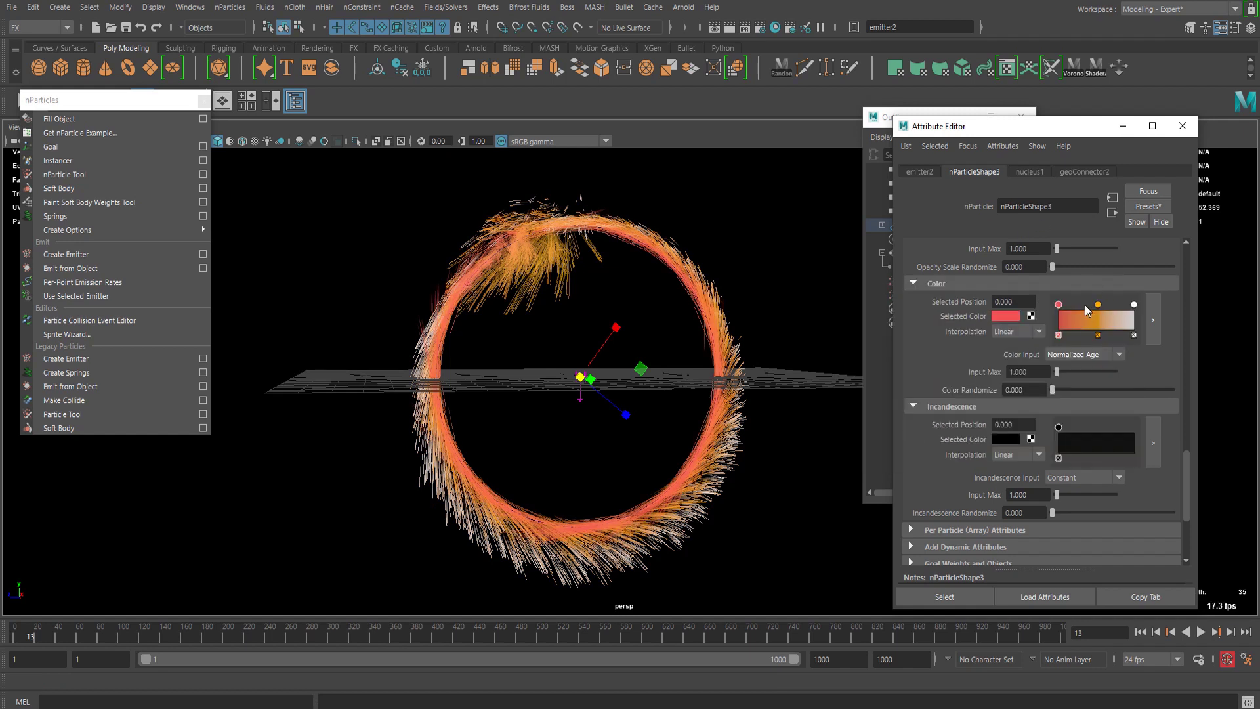
left_click_drag(1099, 307, 1120, 317)
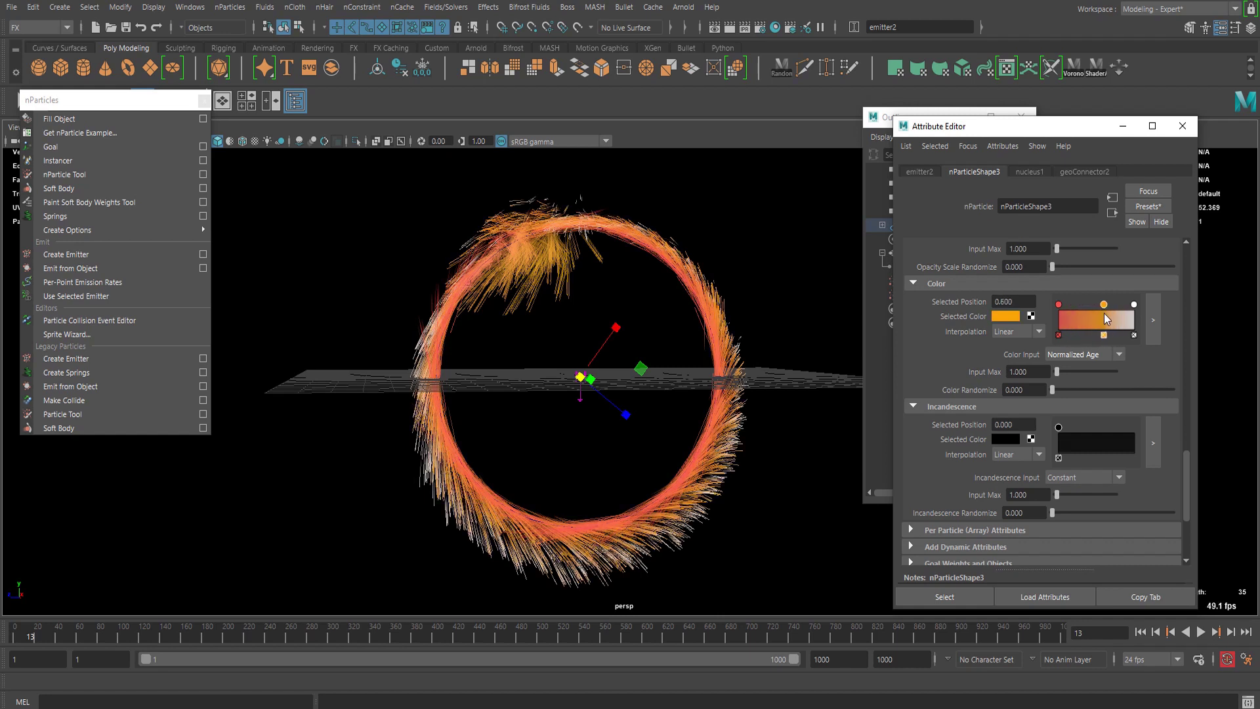
left_click(658, 354)
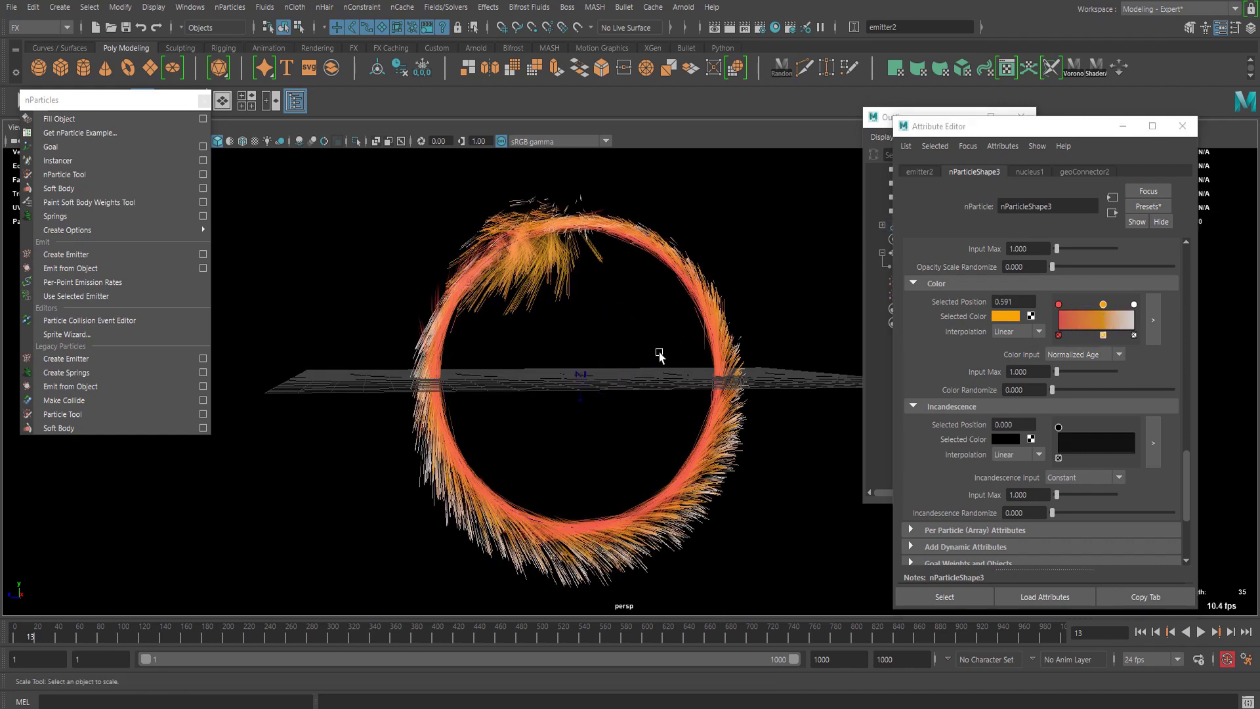
- Replay the simulation to examine the circle's new color gradient, then rewind to the first frame
left_click(1136, 632)
left_click(1200, 634)
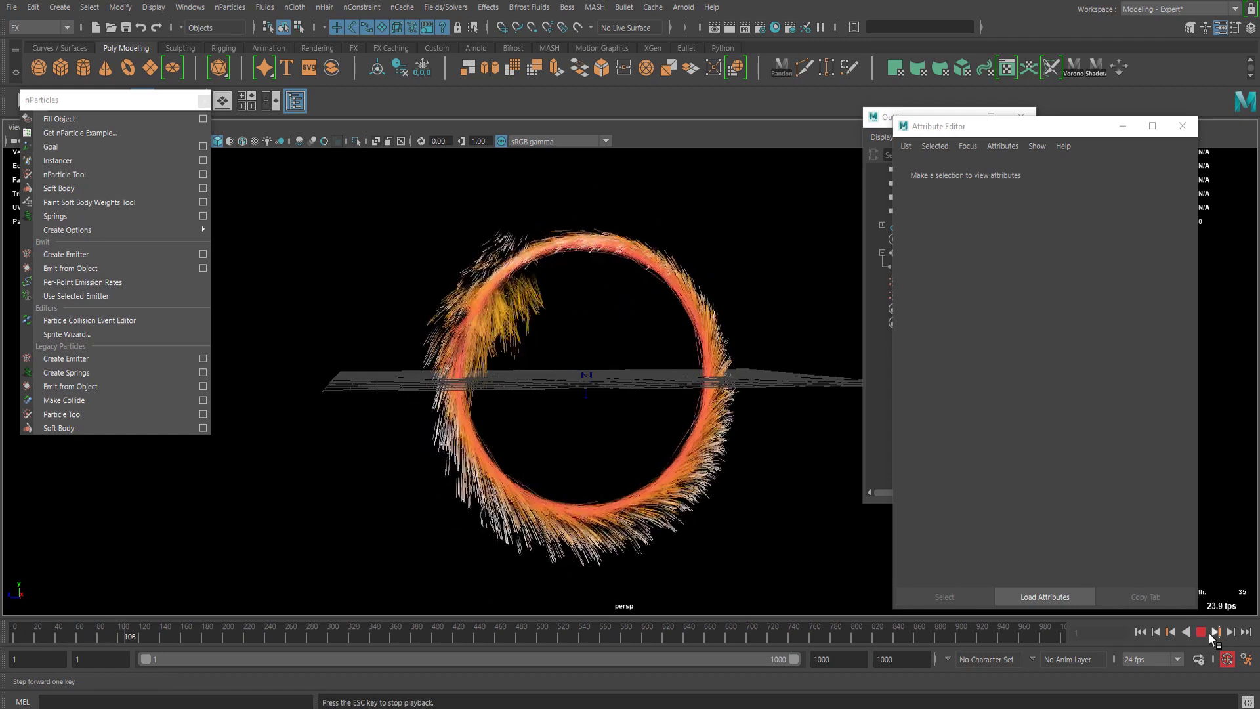
left_click(1201, 632)
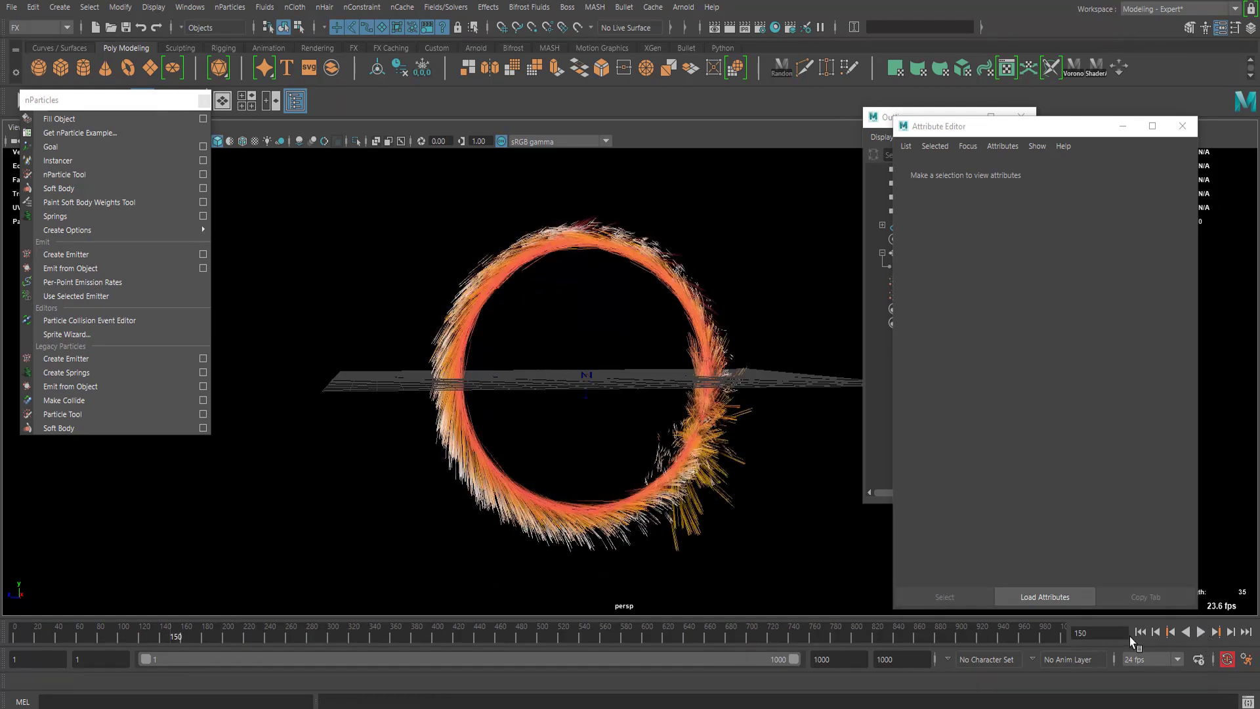
left_click(1138, 633)
- Select nParticle2 and show its transform attributes, arranging the Outliner and Attribute Editor side by side
scroll(720, 319, "up", 5)
scroll(719, 319, "down", 2)
left_click_drag(955, 130, 1021, 123)
left_click(925, 282)
left_click_drag(912, 118, 872, 120)
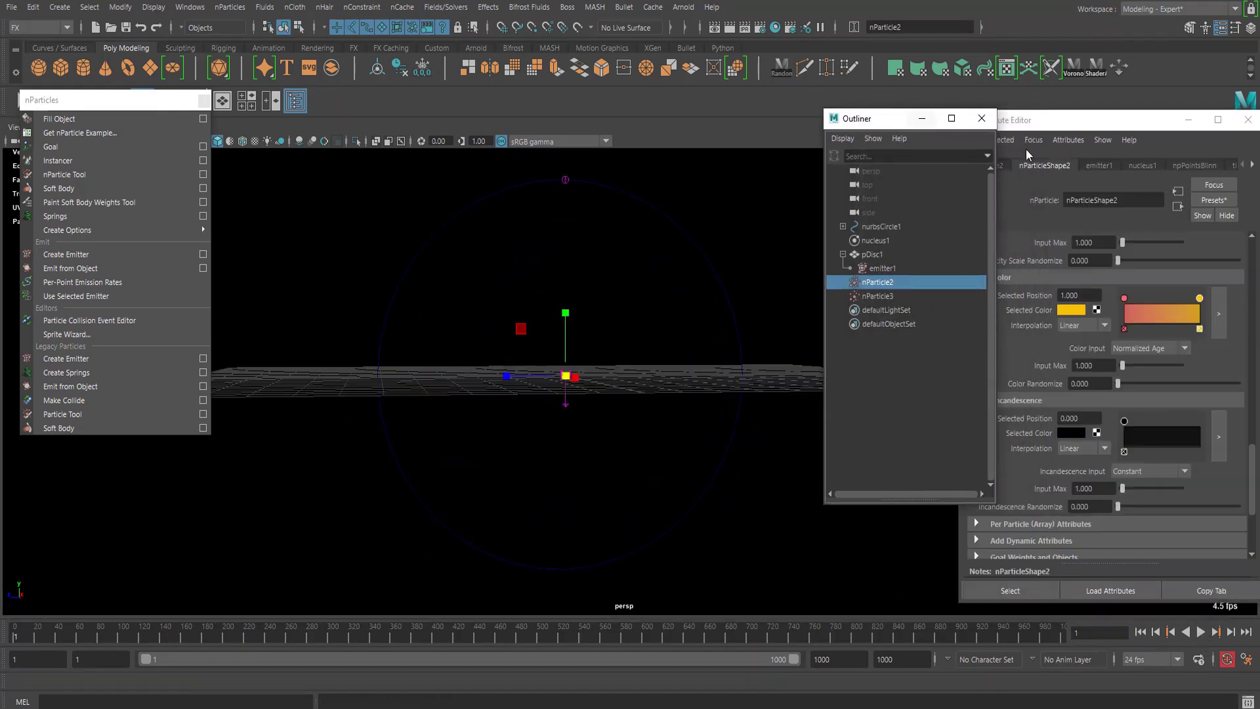
left_click_drag(1030, 124, 1014, 121)
left_click(984, 163)
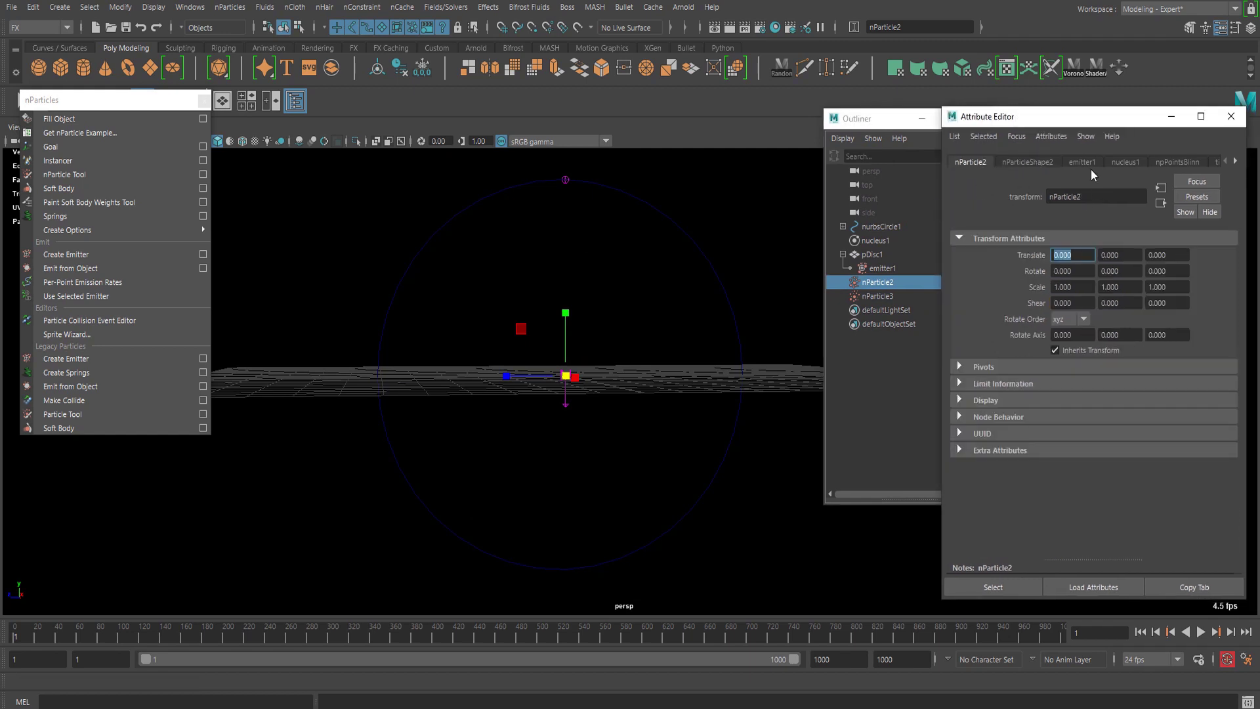
- Select pDisc1 and open its animation curves in the Graph Editor
left_click_drag(594, 214, 609, 366, "alt")
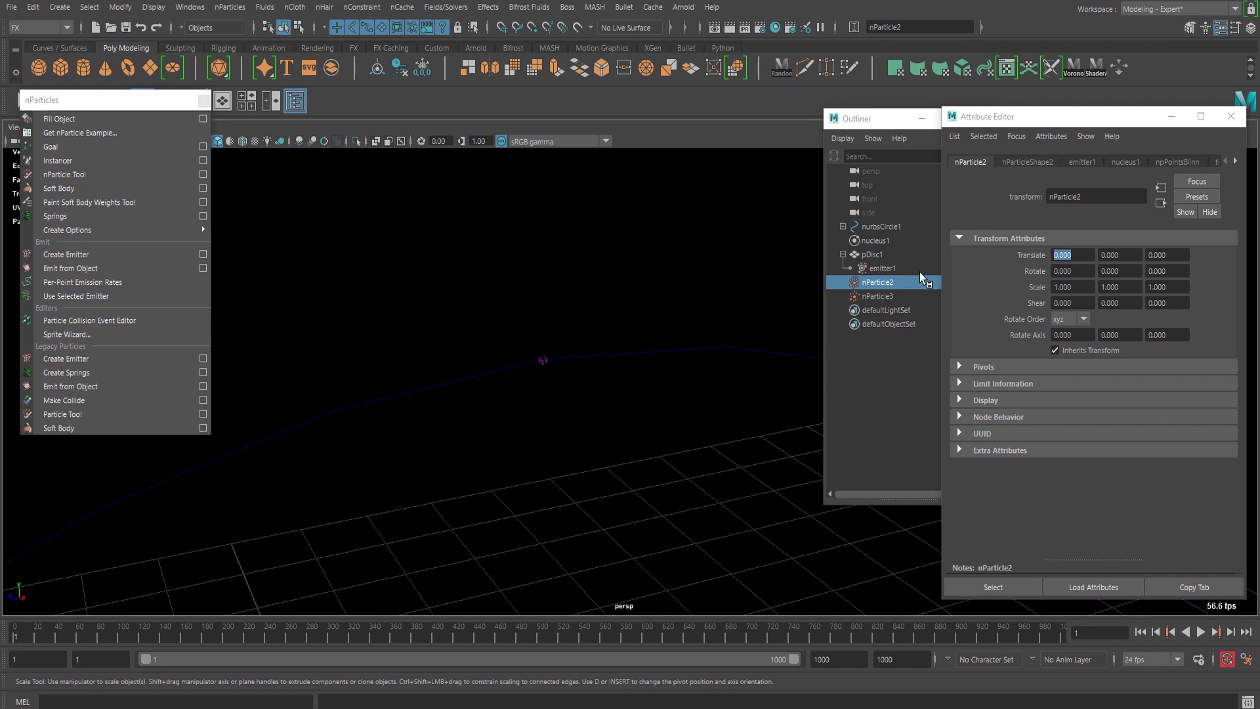
left_click(884, 257)
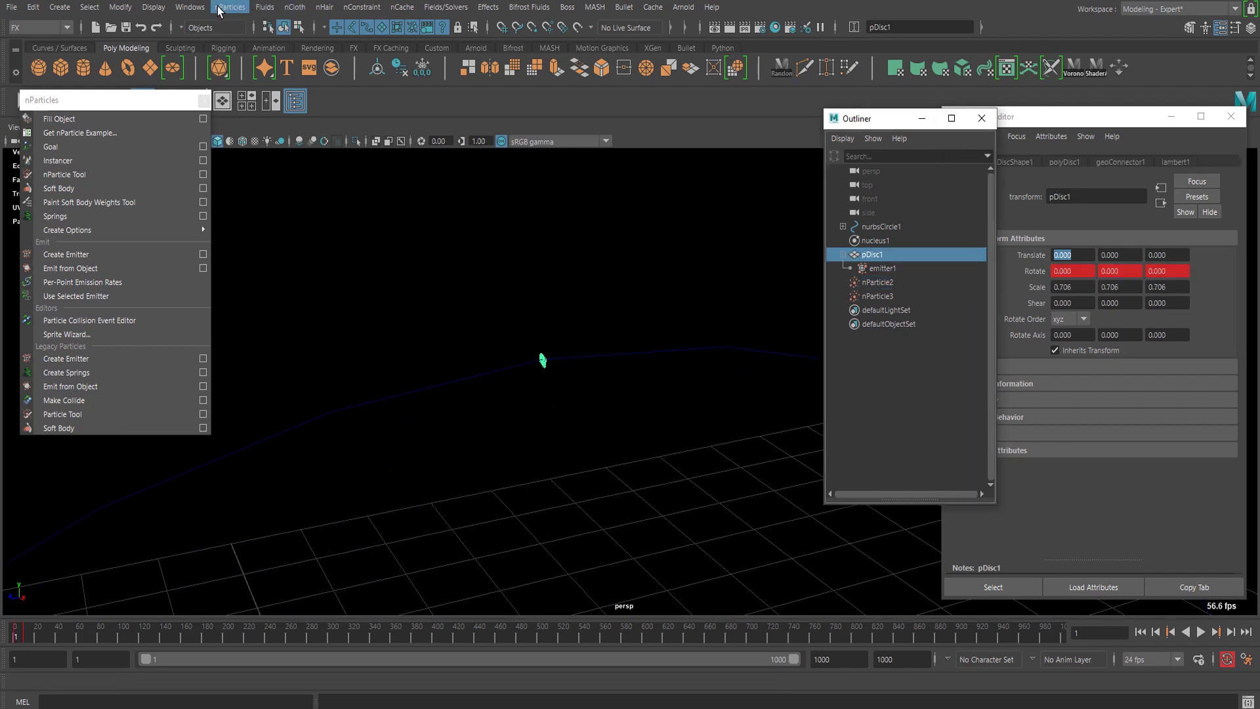
left_click(189, 7)
mouse_move(234, 57)
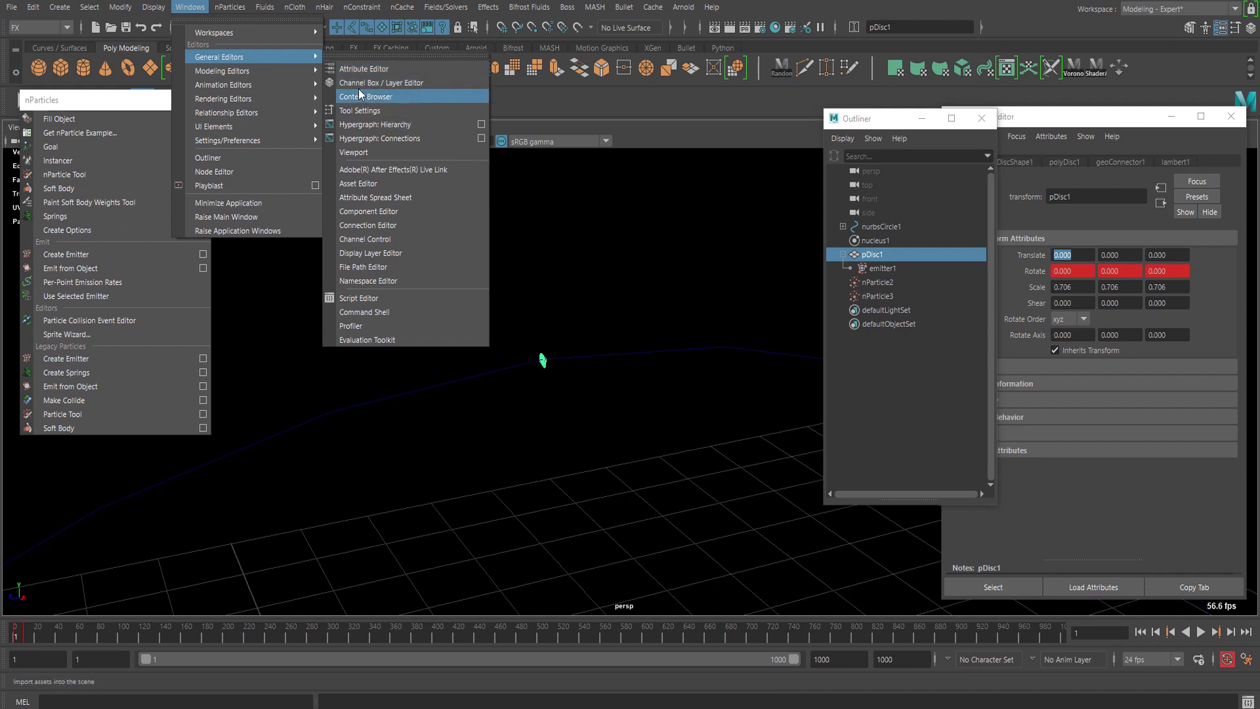
mouse_move(265, 84)
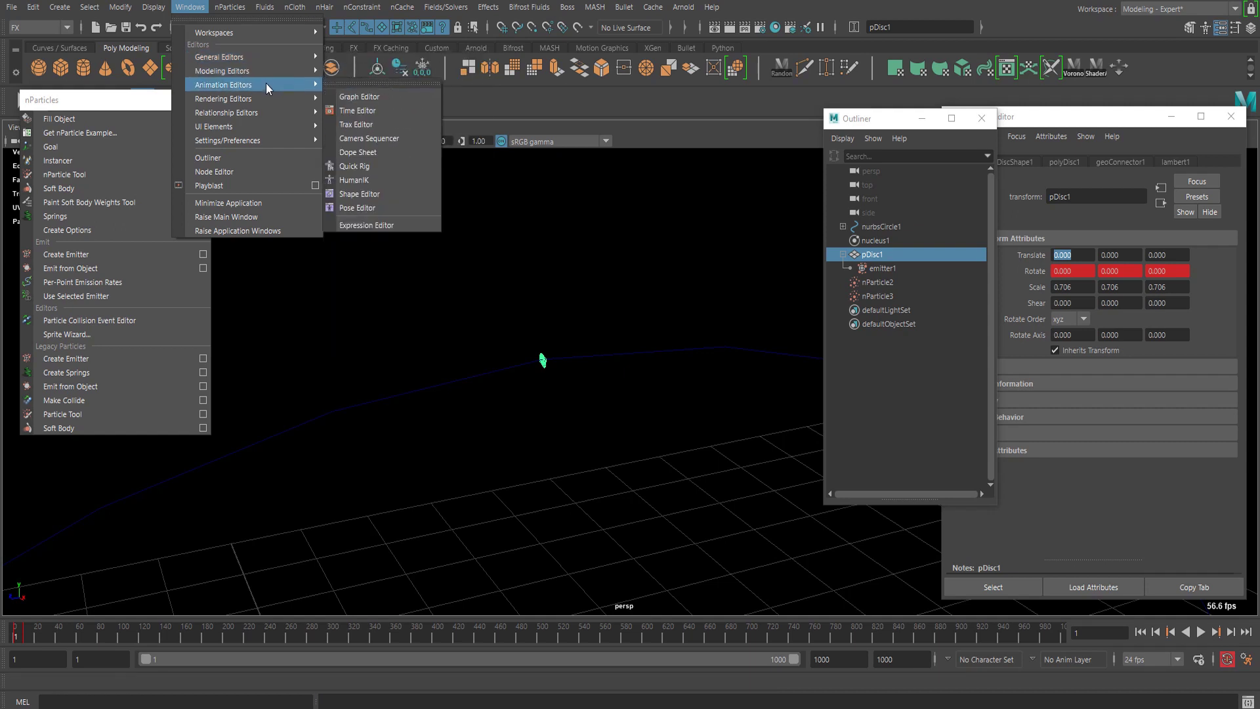
left_click(360, 95)
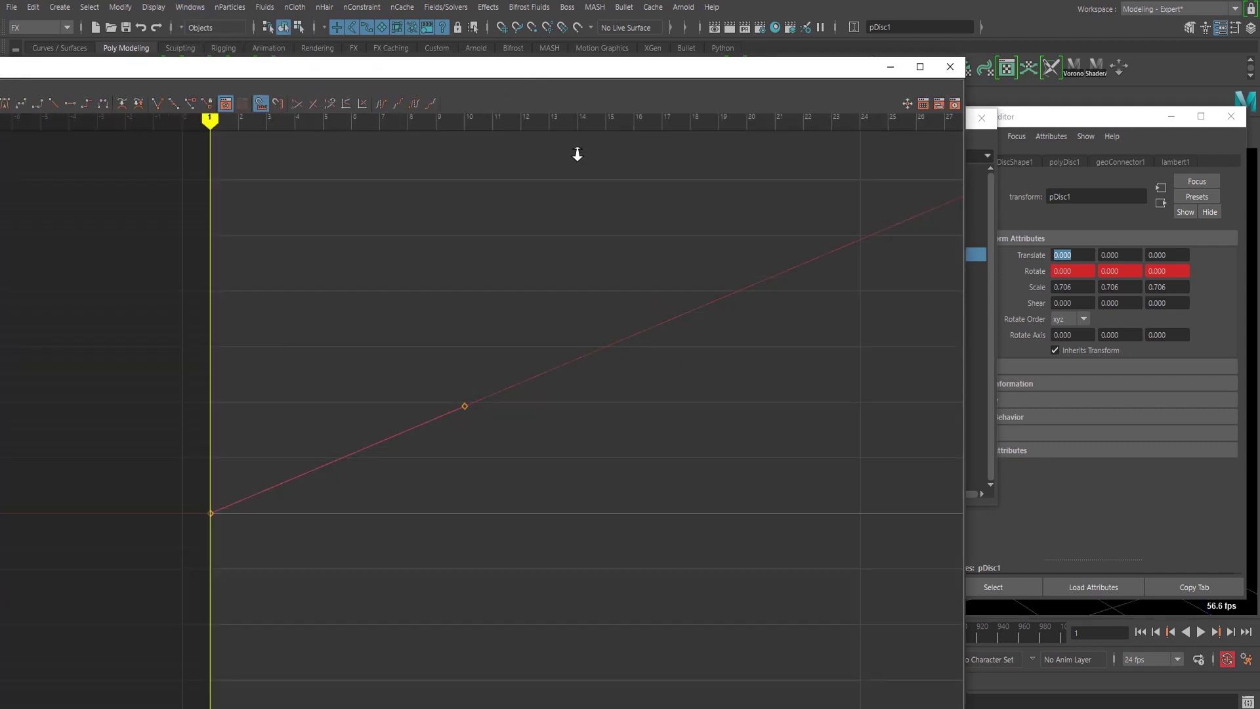
- Move the second key on pDisc1's rotation curve to frame 5, close the Graph Editor and play the simulation
right_click_drag(578, 154, 505, 355, "alt")
scroll(362, 491, "up", 5)
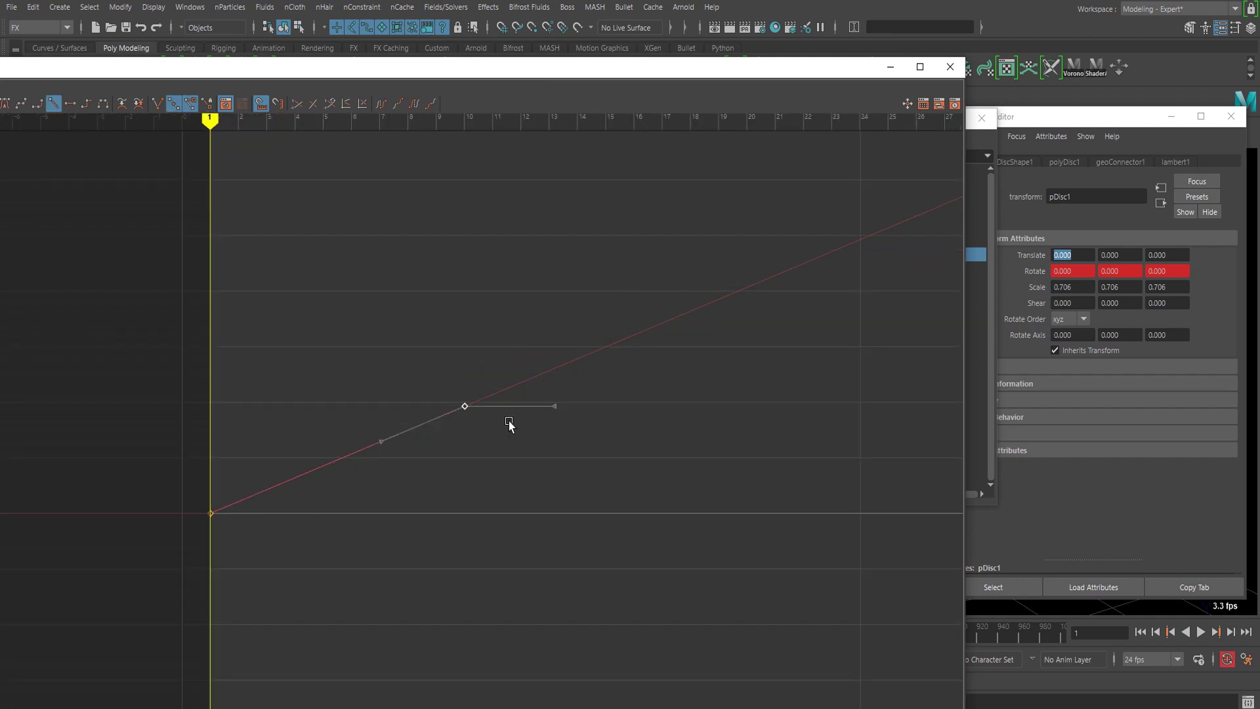
middle_click_drag(518, 429, 370, 420, "shift")
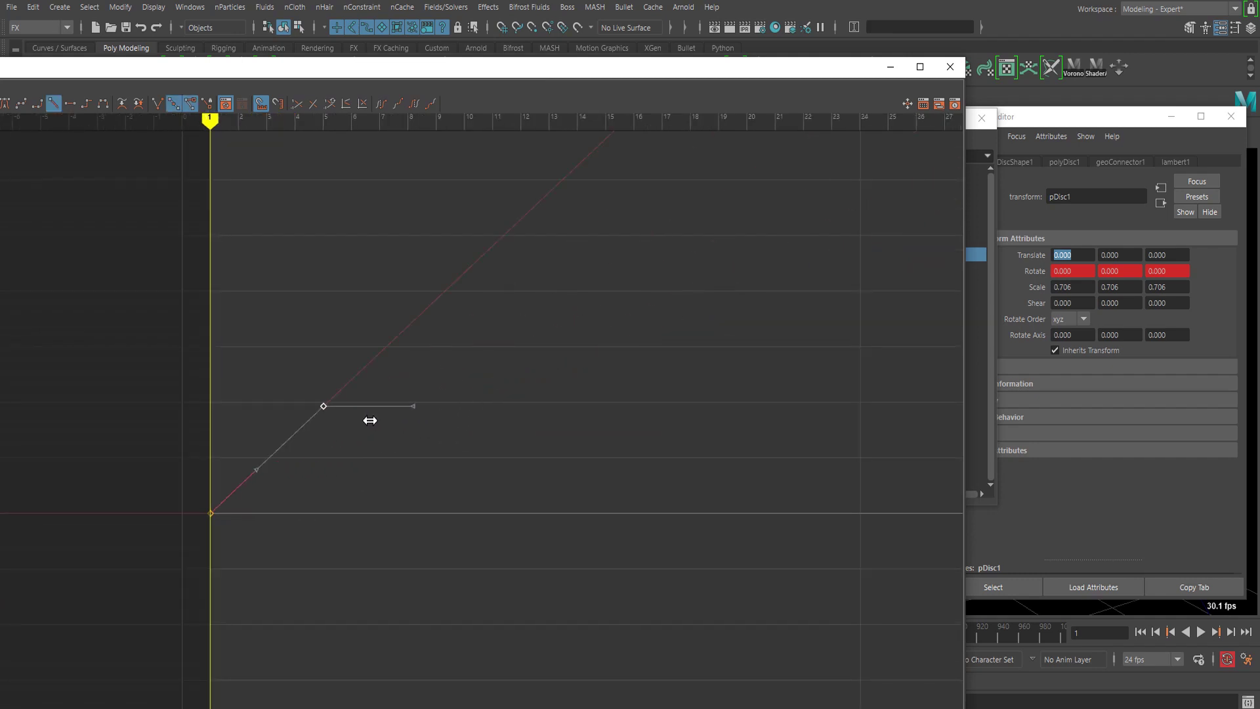
left_click(949, 67)
left_click(1201, 632)
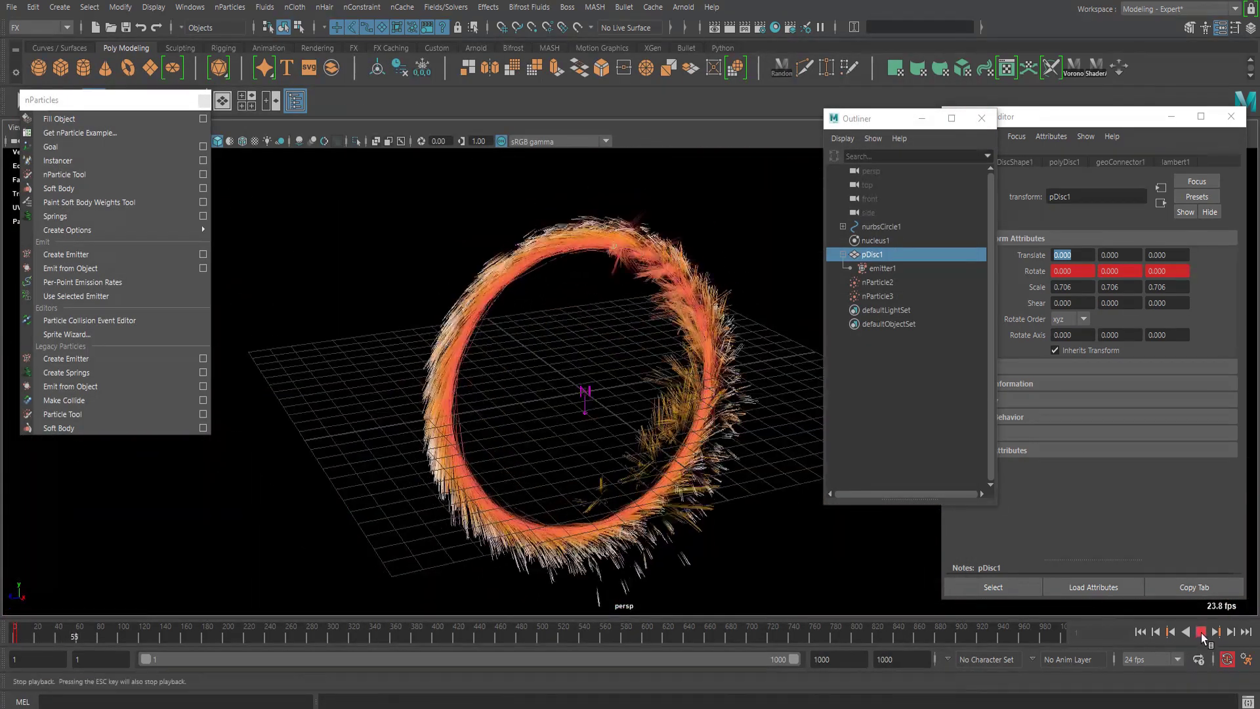
left_click(1201, 632)
- Select nParticle3 and examine its shading attributes and emitter2's rate, direction and speed settings
left_click(882, 268)
left_click(879, 296)
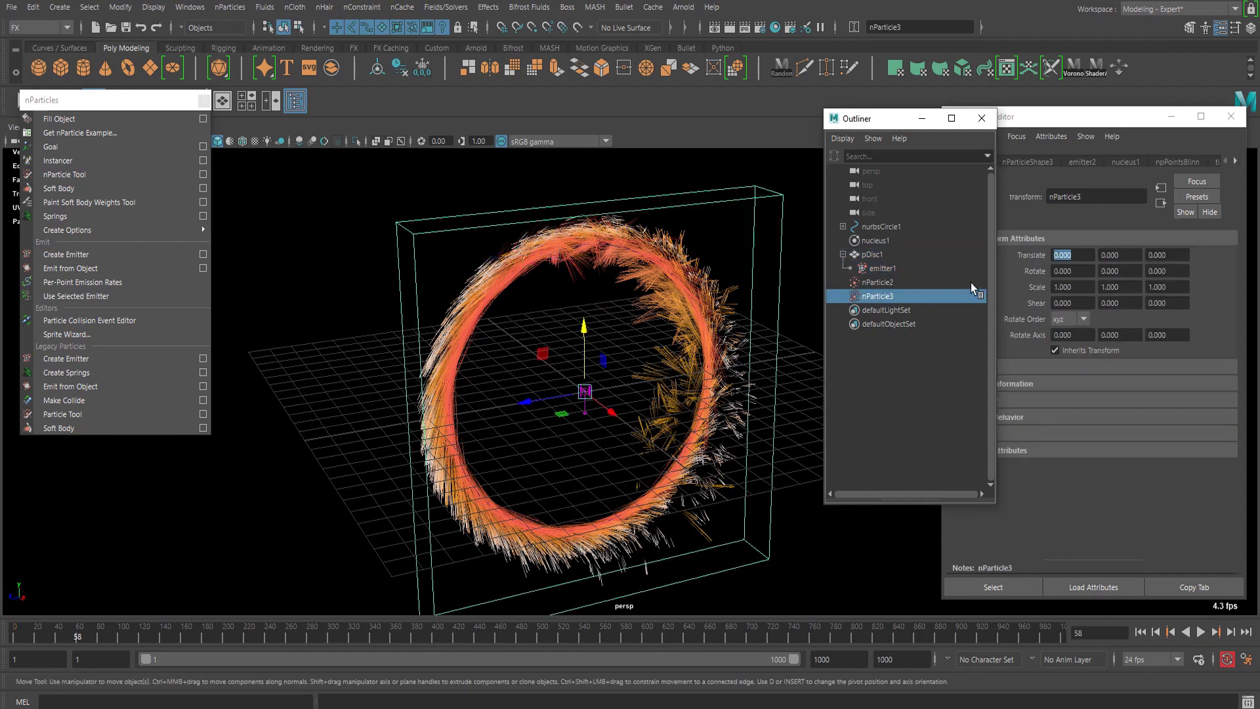
left_click(1009, 161)
scroll(1001, 273, "up", 5)
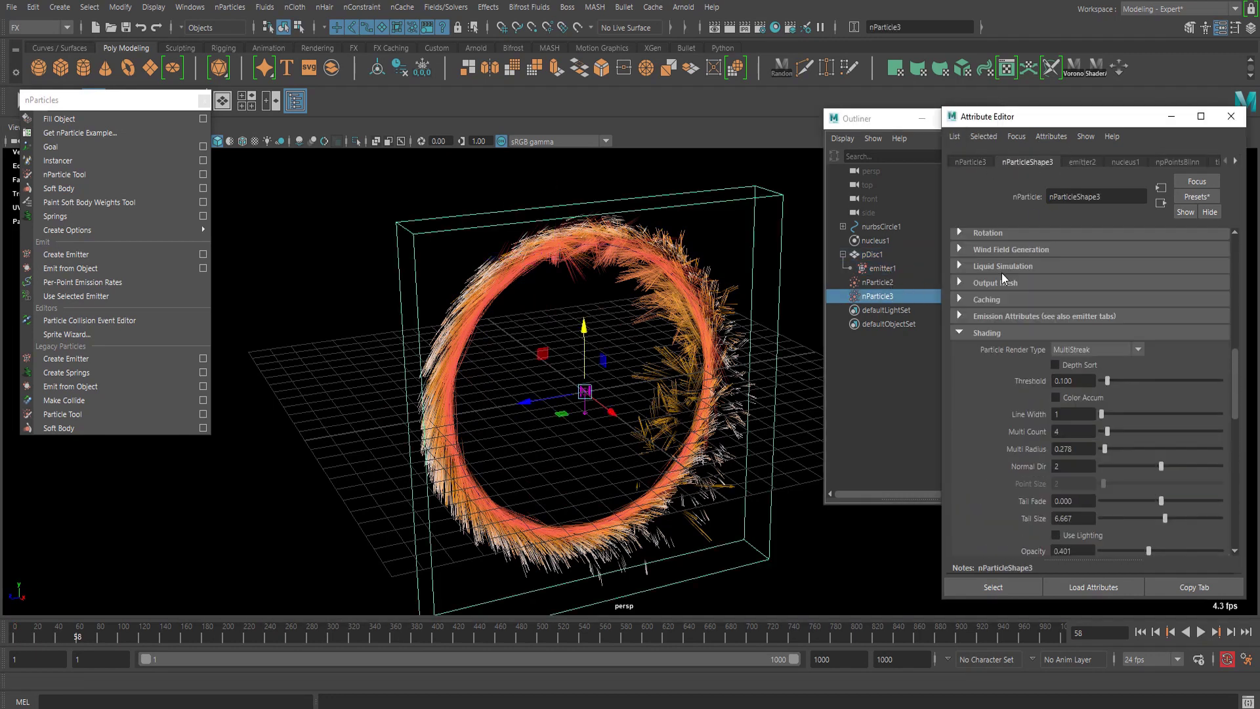
left_click(1082, 162)
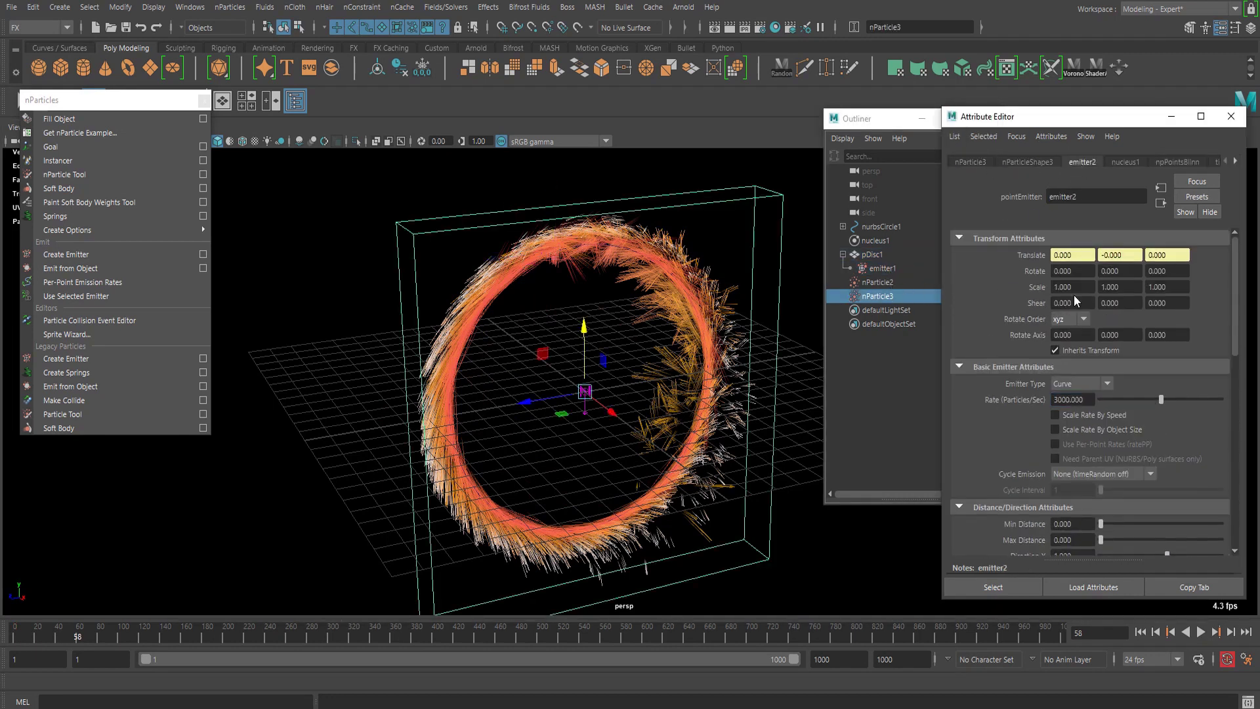
scroll(1058, 350, "down", 10)
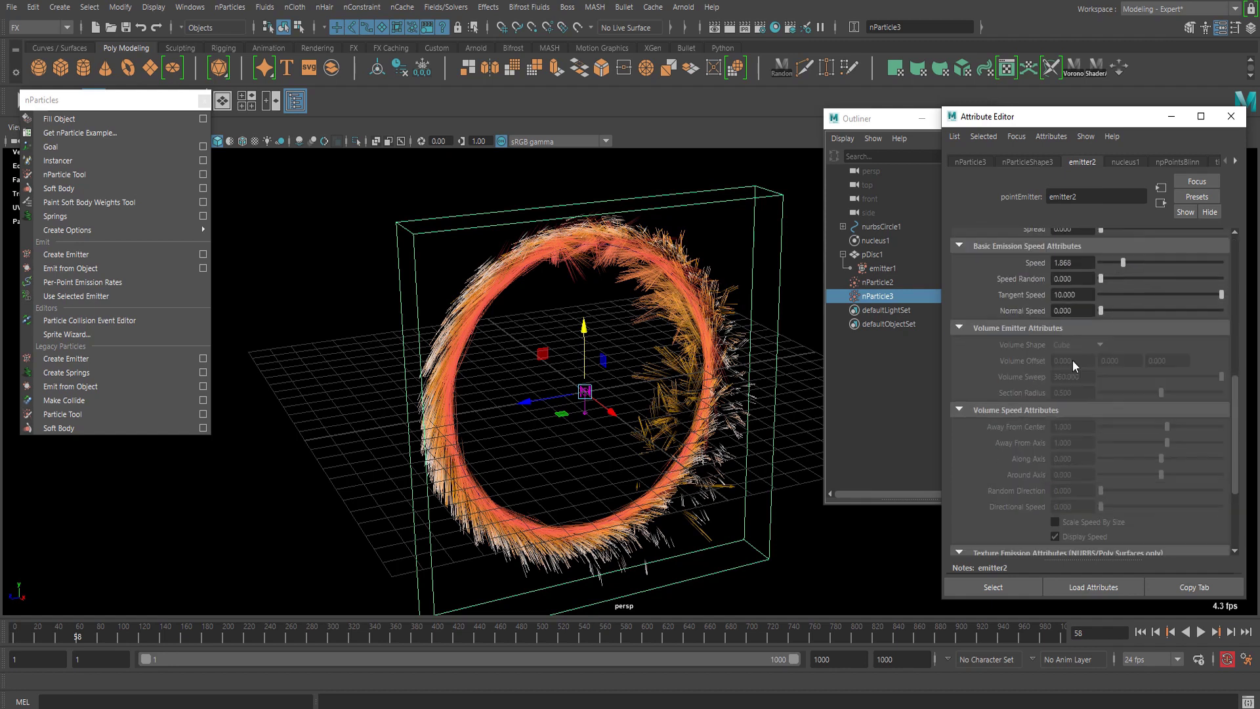
scroll(1076, 330, "up", 5)
- Hide nParticle3 and replay the simulation from the start to isolate the disc's particles
left_click(869, 293)
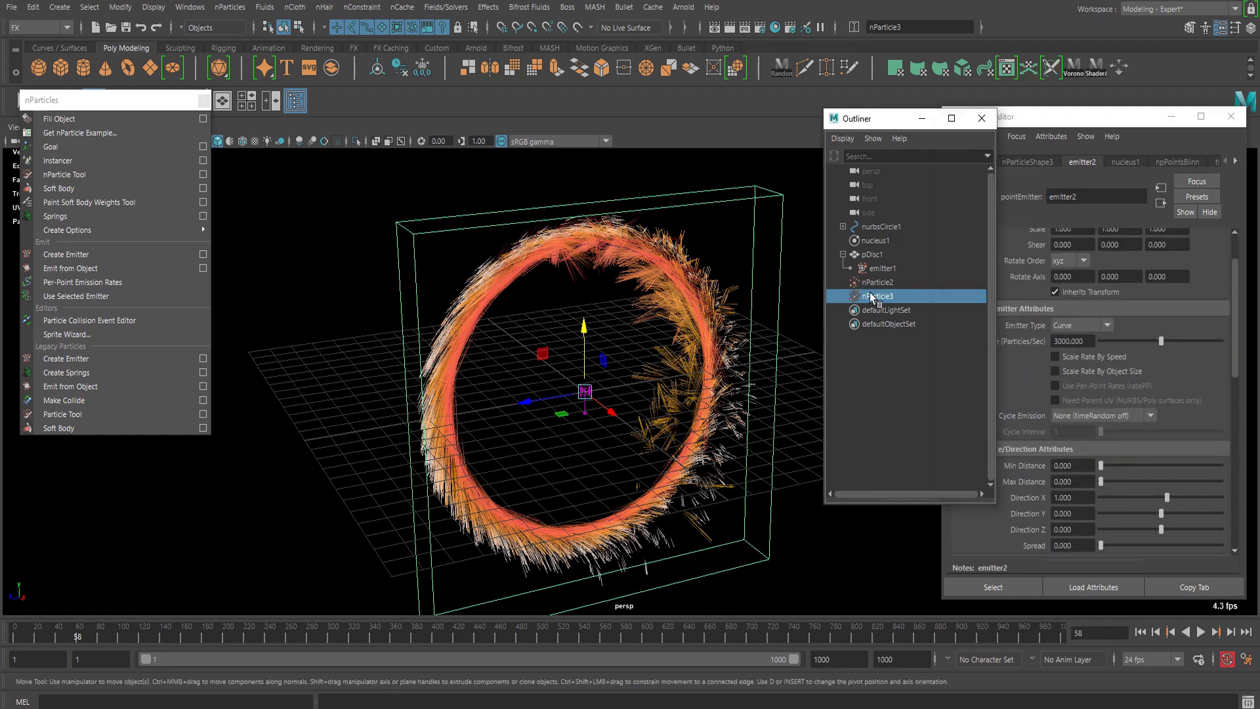
key("h")
left_click(1142, 631)
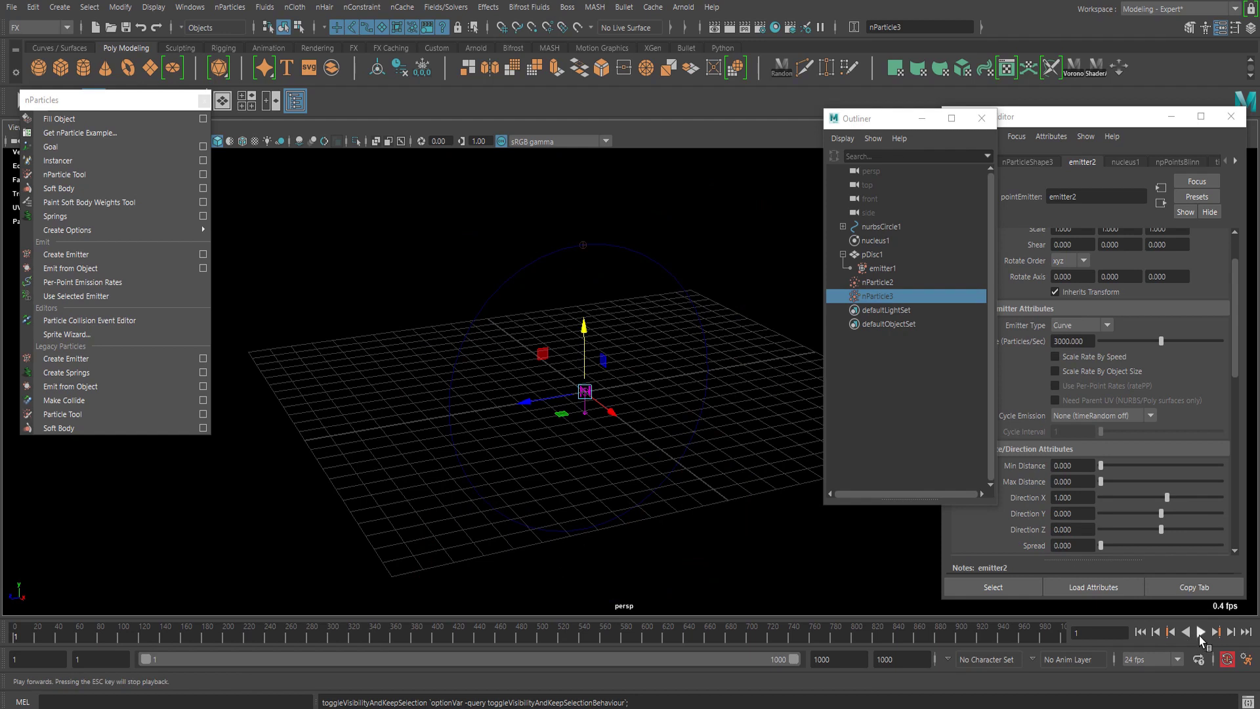
left_click(1199, 633)
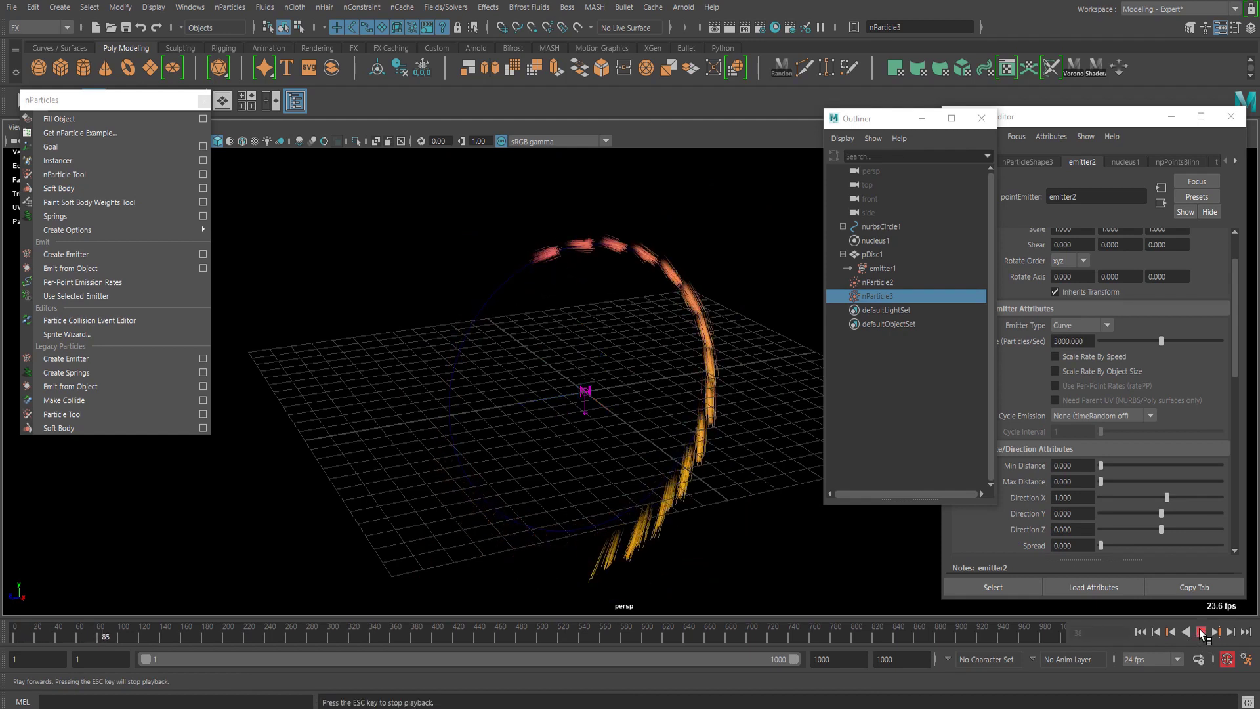
left_click(1201, 632)
- Select nParticle2 and set emitter1's Rate to 1000 particles per second
left_click(894, 282)
scroll(1108, 367, "up", 2)
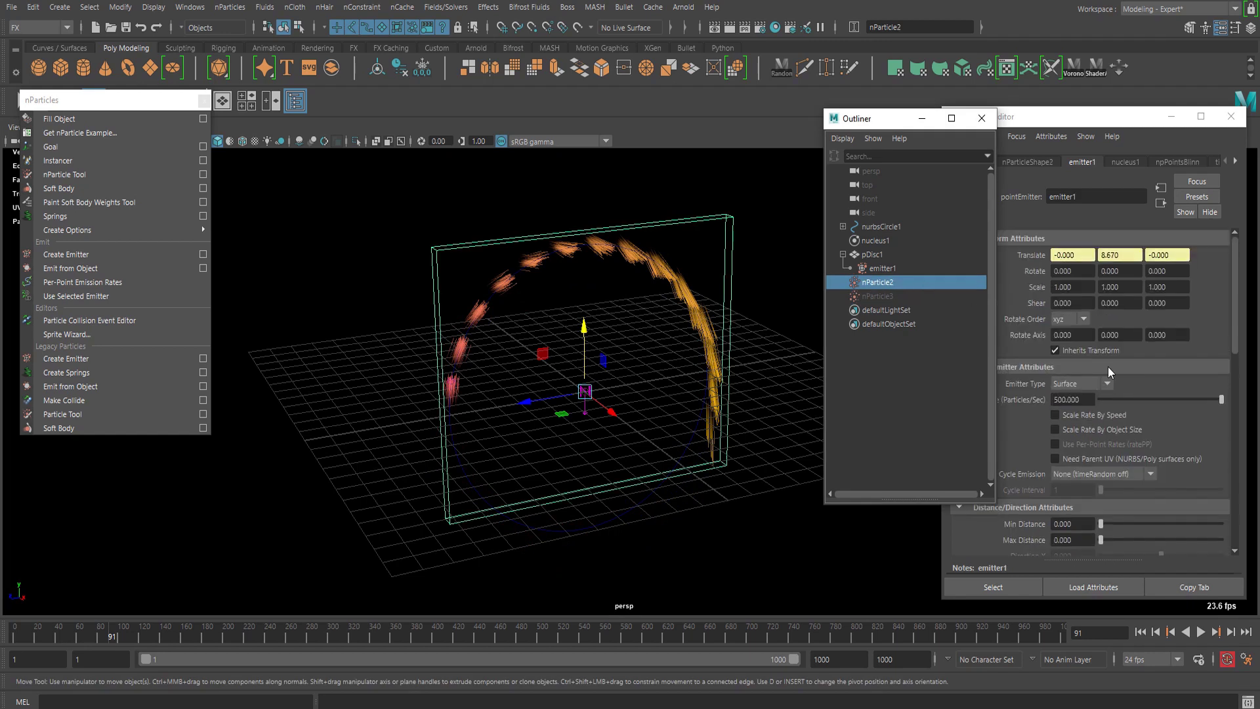
scroll(1097, 360, "down", 3)
left_click(1090, 313)
scroll(1085, 319, "down", 3)
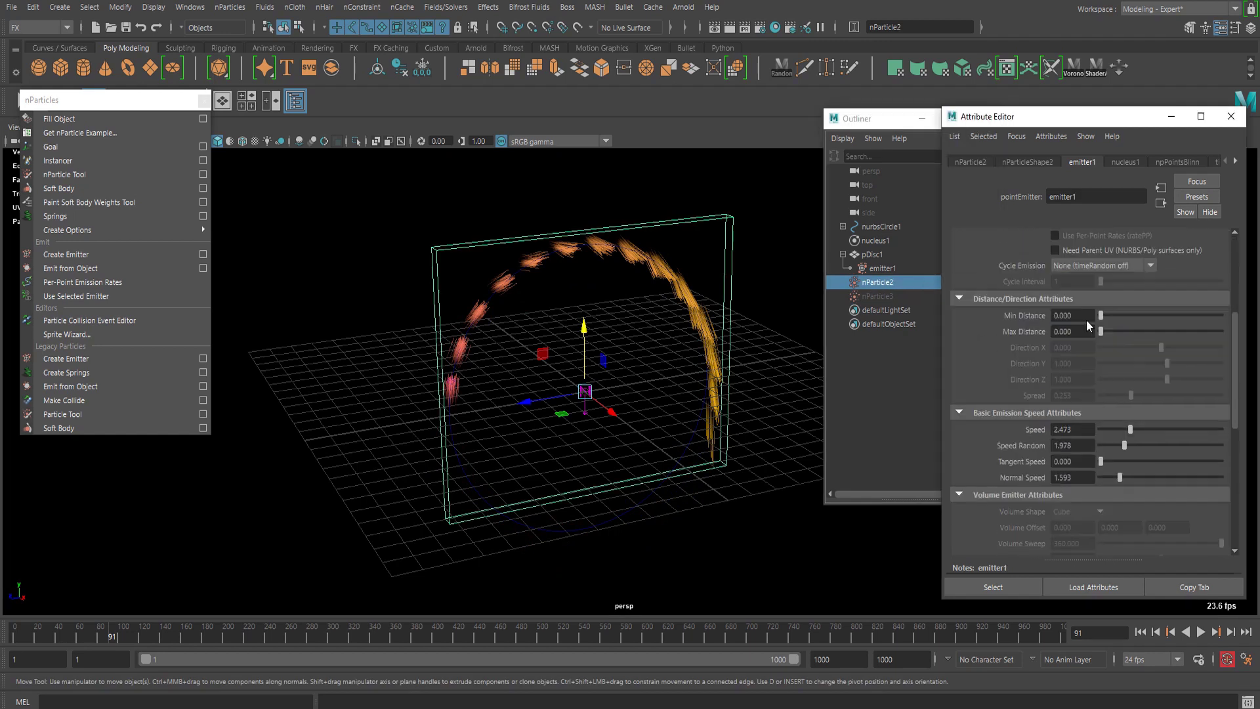
scroll(1084, 285, "up", 3)
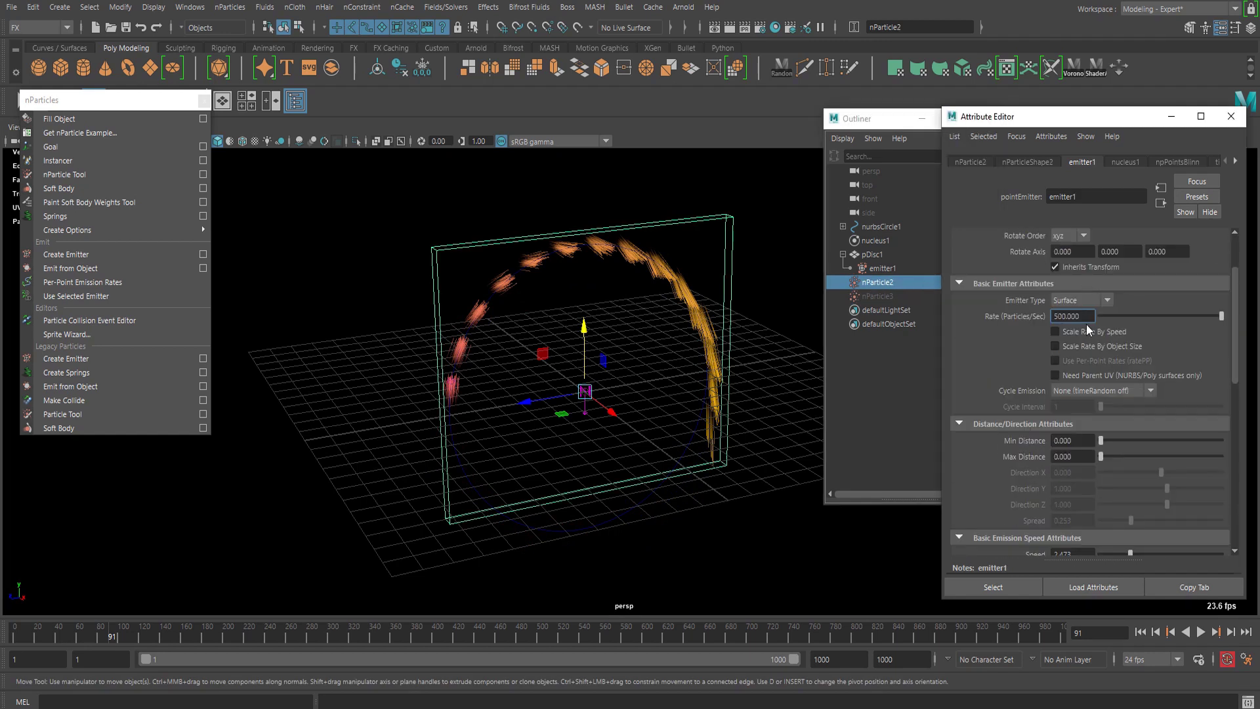
left_click_drag(1084, 318, 1027, 313)
key("Return")
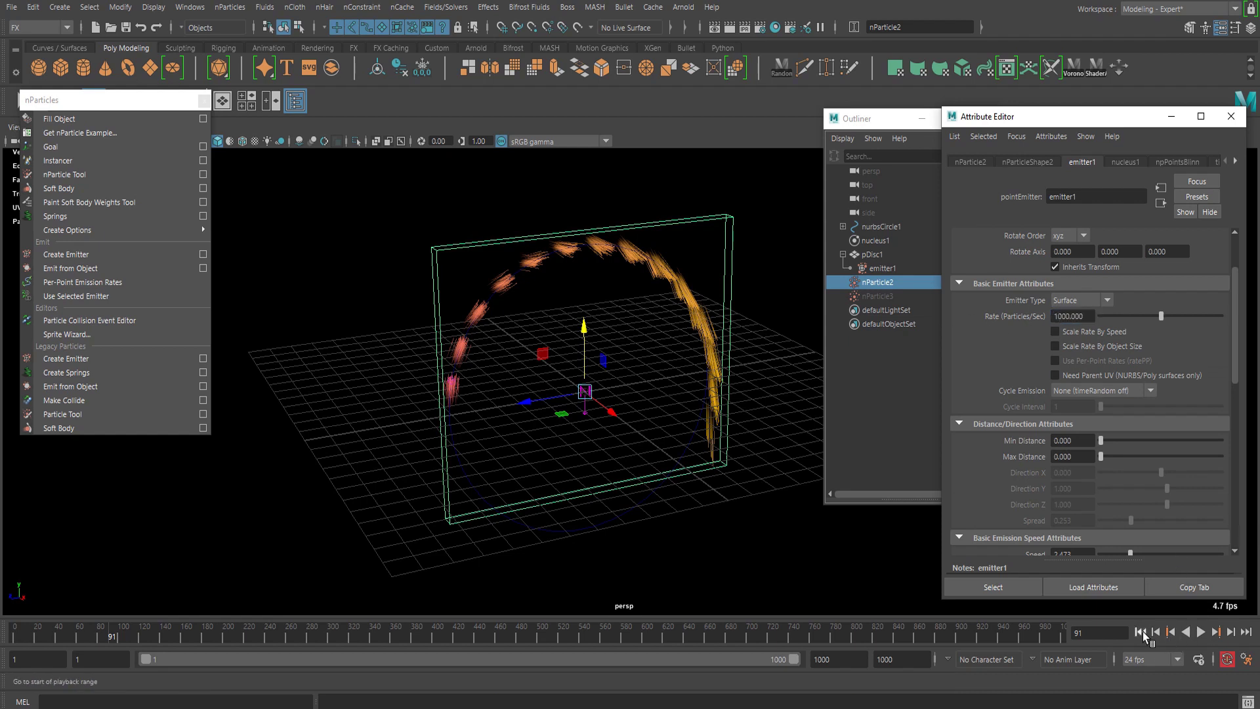
- Replay the simulation from the start to check the density of the disc's particle trail
left_click(1140, 631)
left_click(1201, 632)
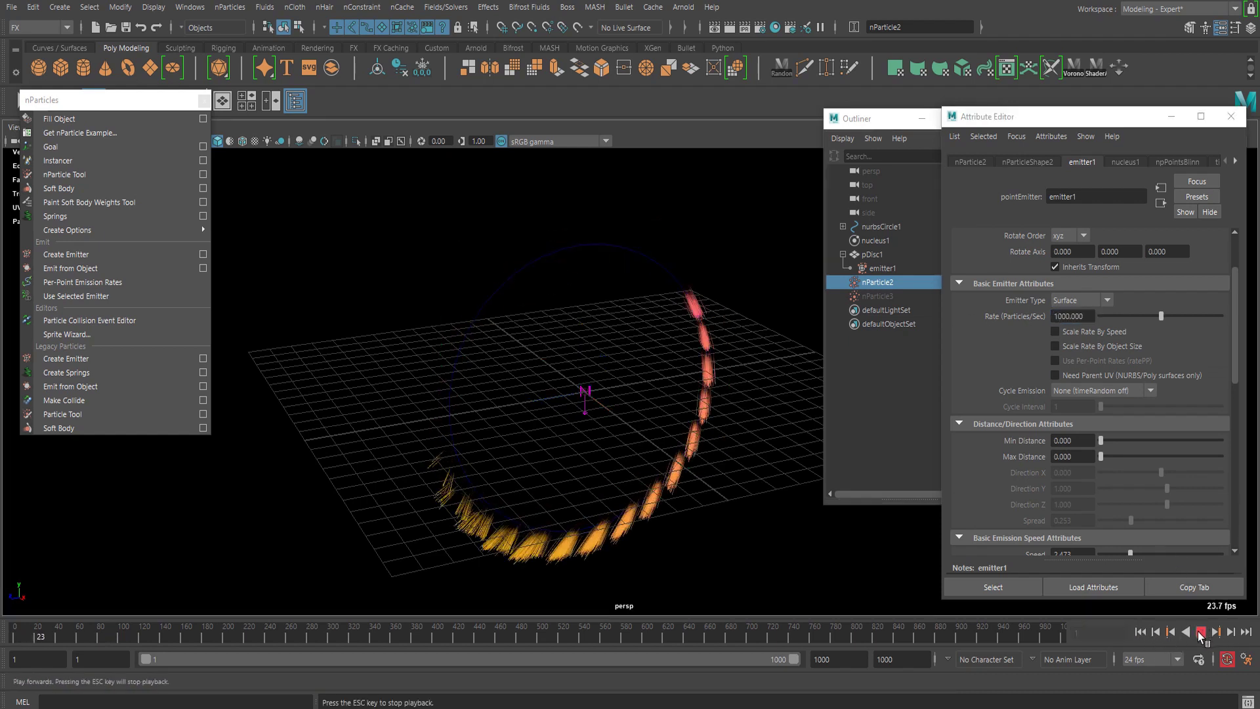
left_click(1201, 632)
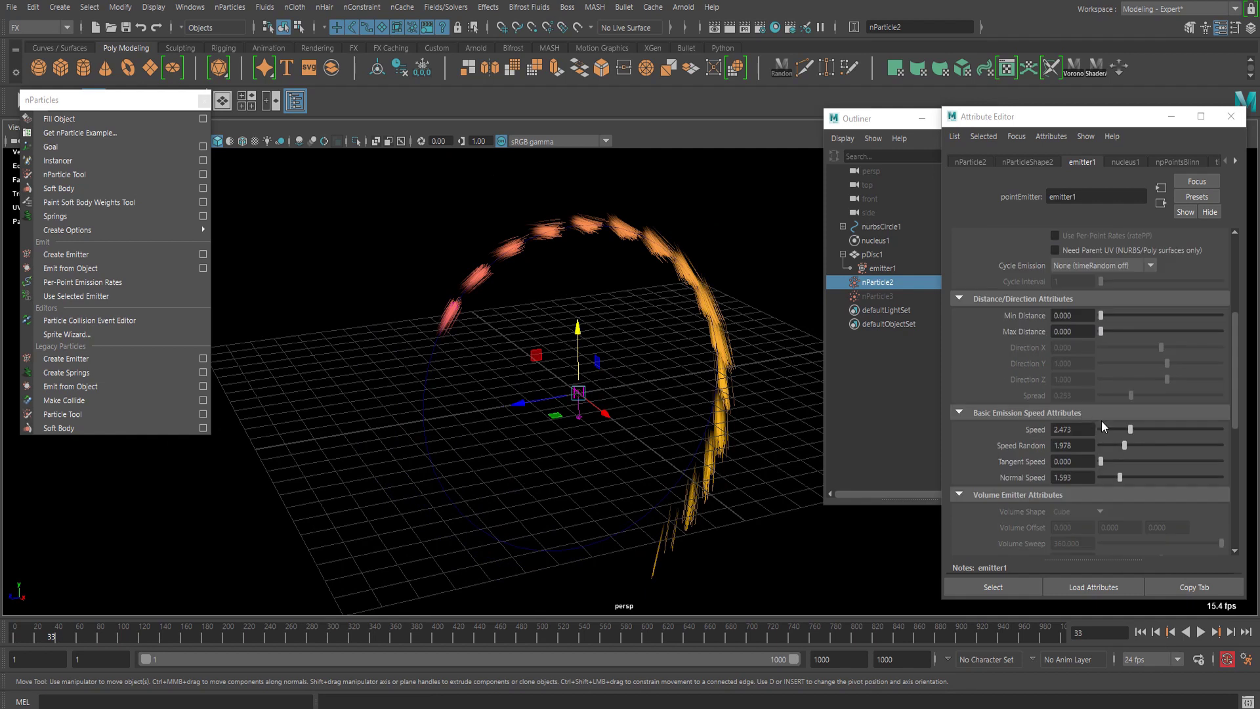
- Set emitter1's Emitter Type to Omni and replay the simulation from the start
scroll(1105, 422, "up", 3)
left_click(1082, 370)
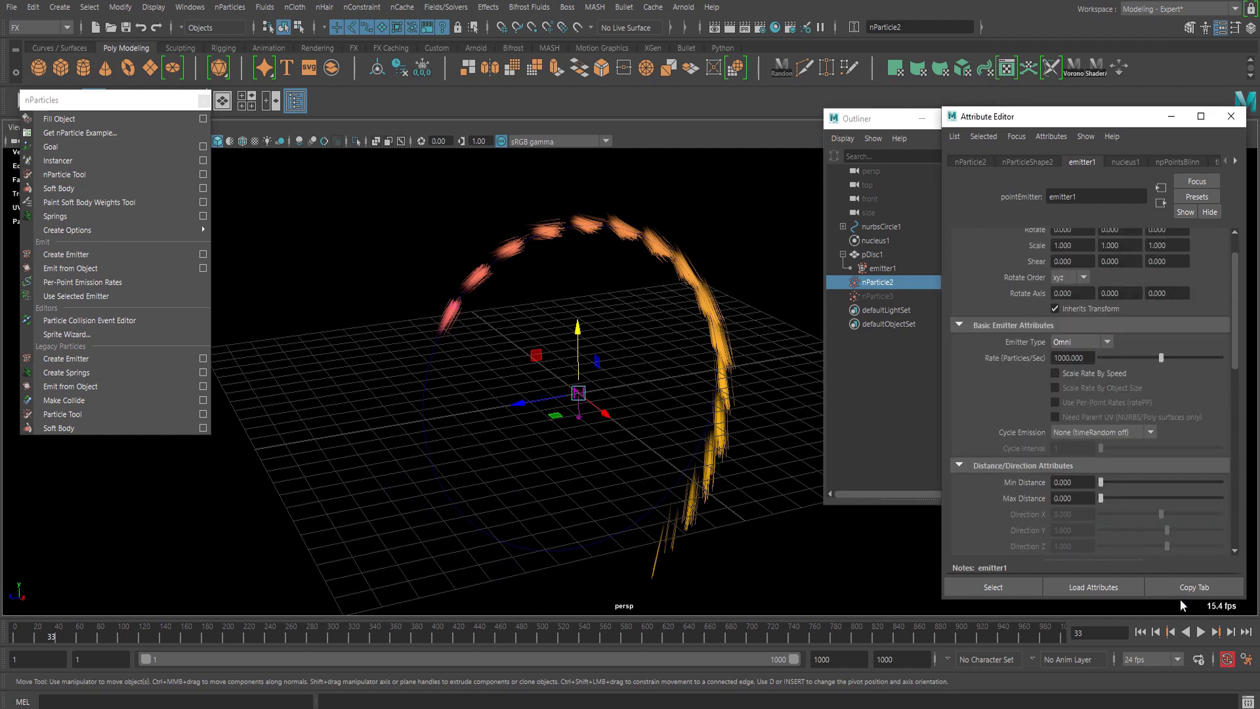
left_click(1140, 631)
left_click(1204, 627)
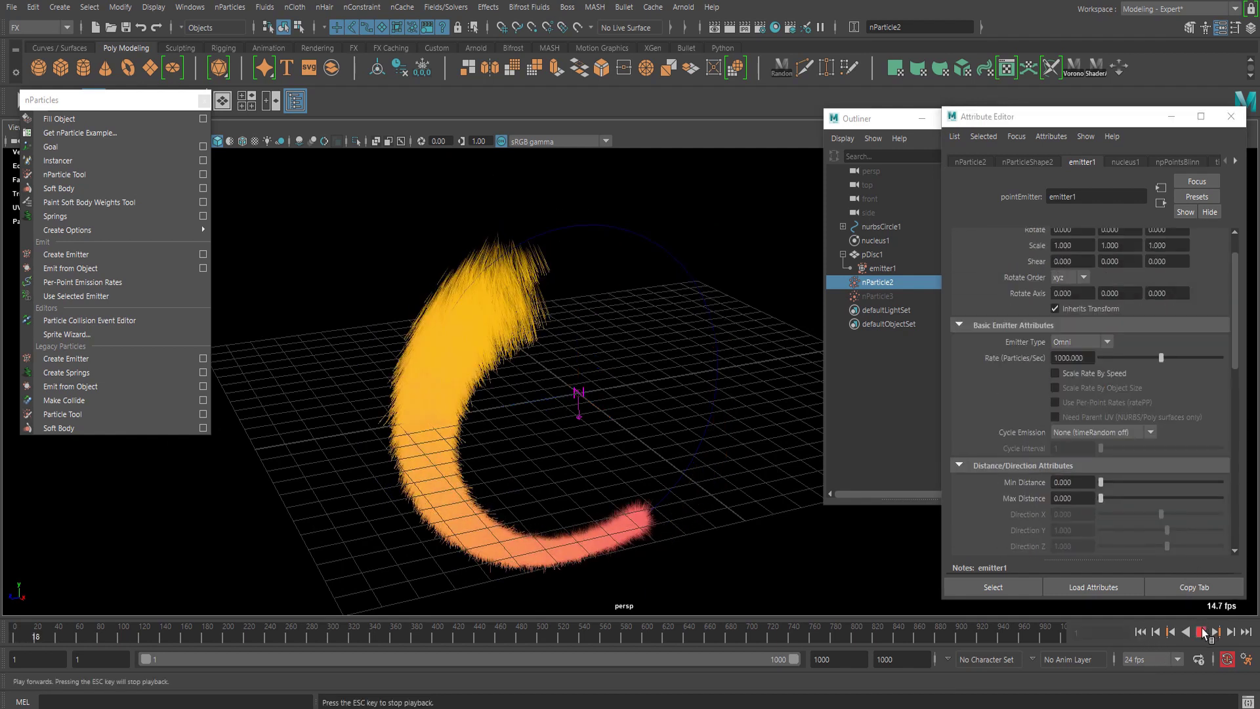
left_click(1202, 628)
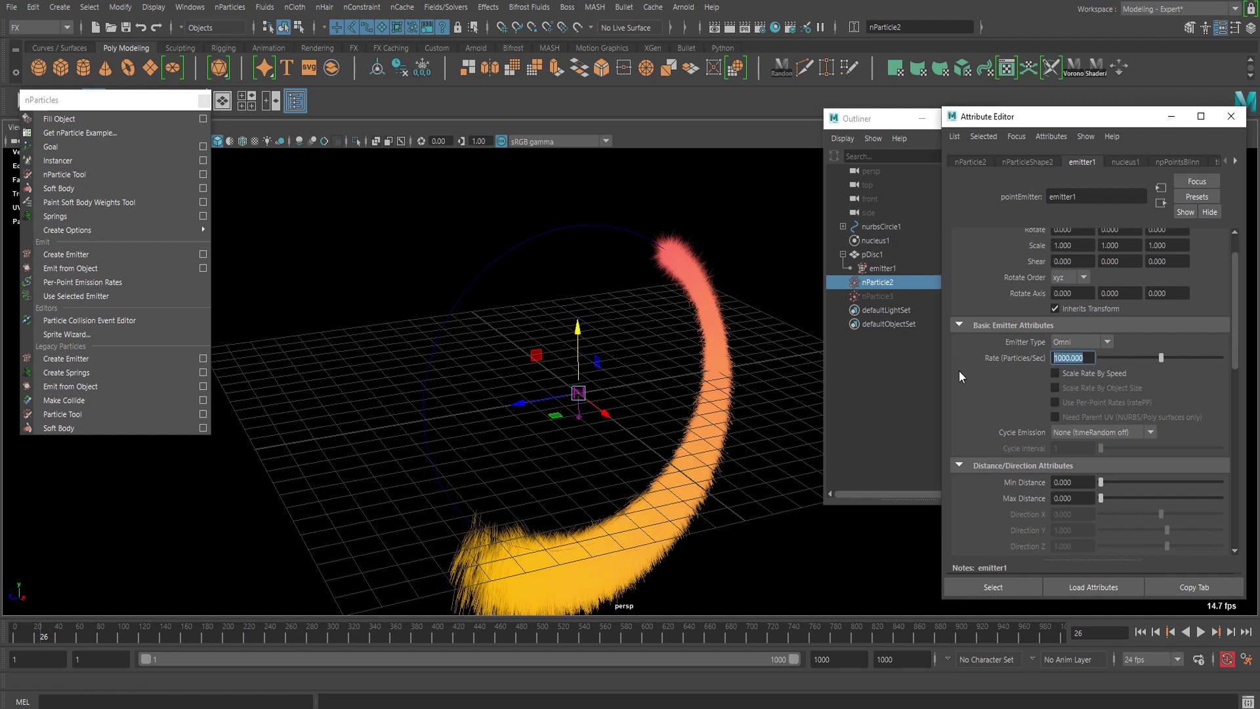
- Set emitter1's Rate to 50 particles per second and replay the simulation from the start
type("10")
key("Return")
key("Return")
left_click(1140, 632)
left_click(1201, 631)
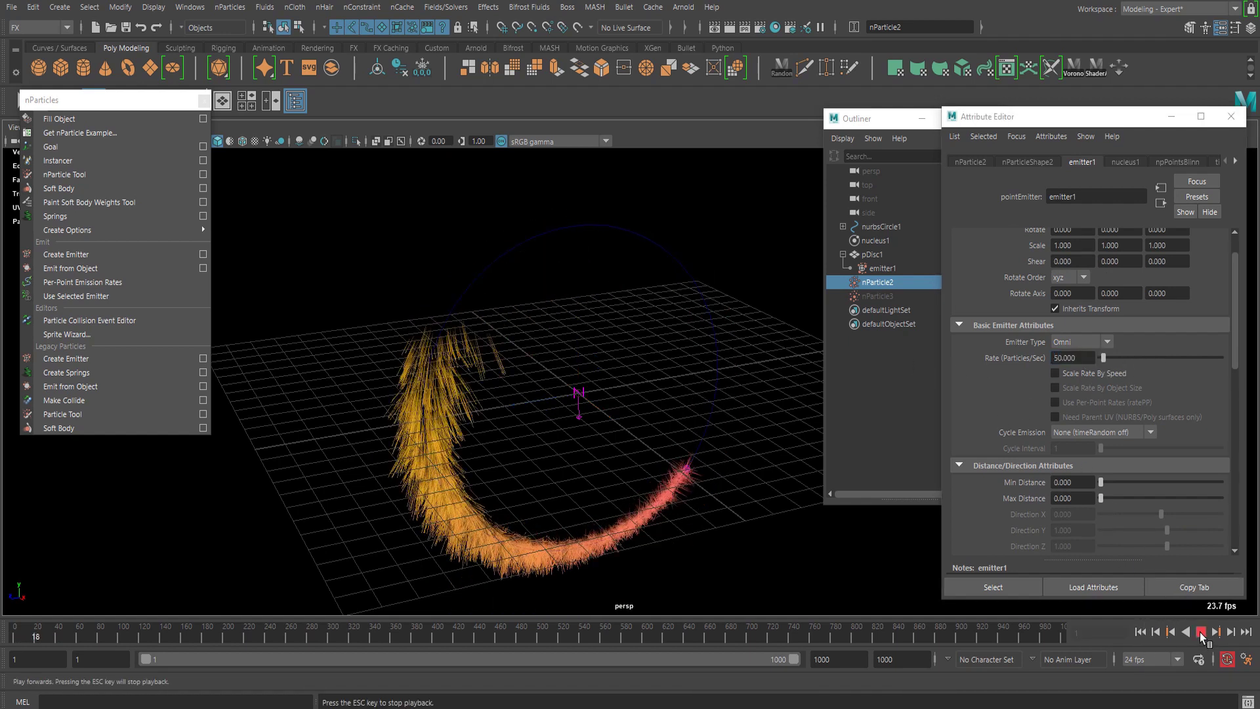
- Stop the playback and examine the trail particles up close near the disc
left_click(1201, 631)
scroll(643, 339, "up", 6)
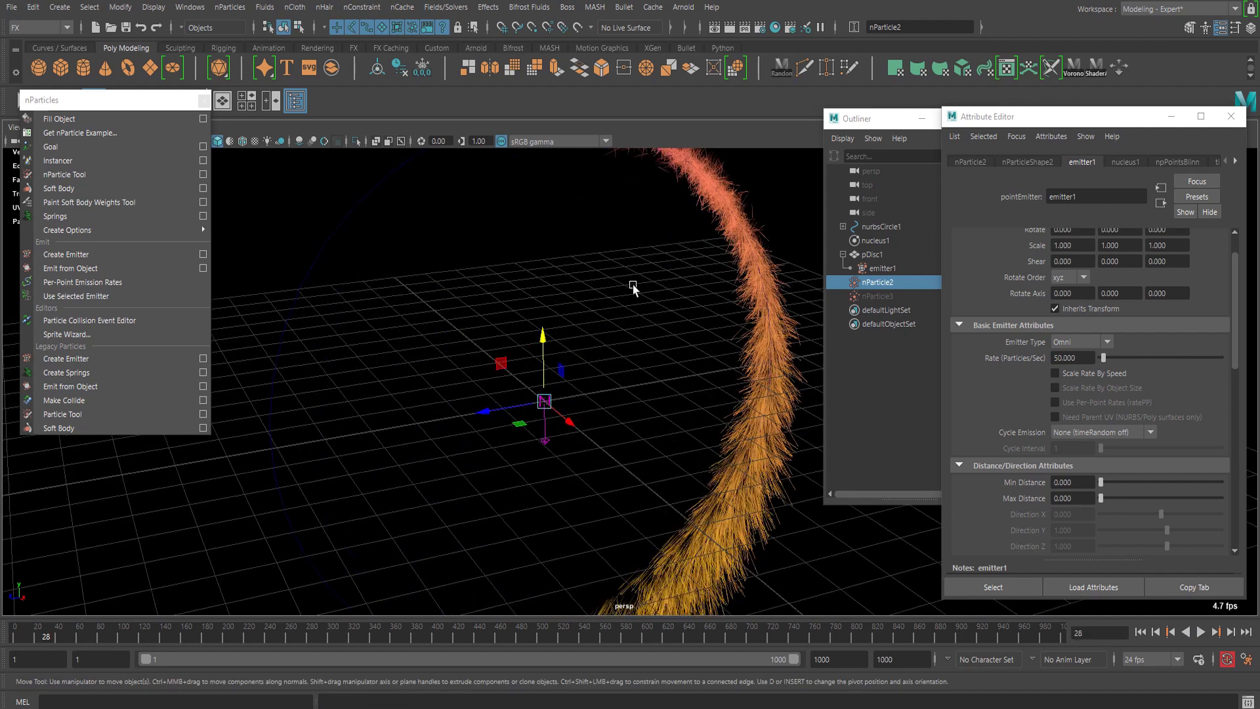
middle_click_drag(632, 286, 583, 405, "alt")
left_click_drag(583, 387, 581, 404, "alt")
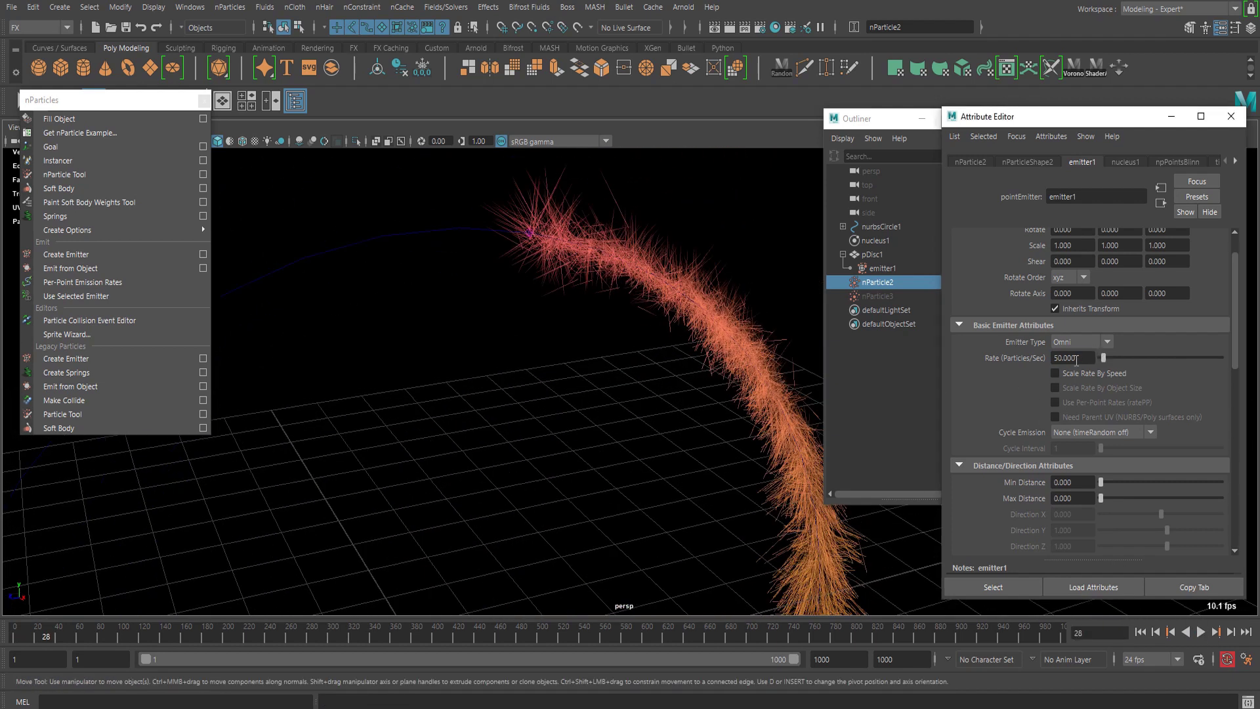
- Set emitter1's Rate to 10 particles per second and play the simulation from the start
left_click(1139, 632)
left_click(1201, 631)
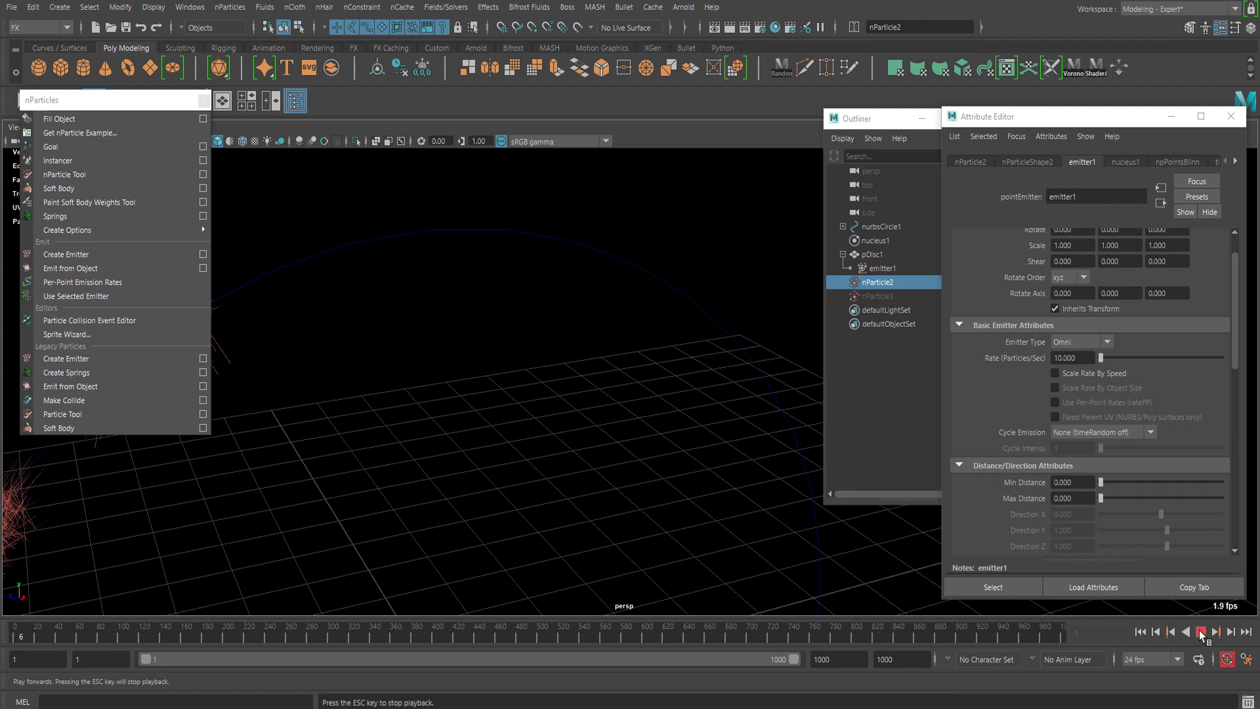
scroll(647, 456, "down", 5)
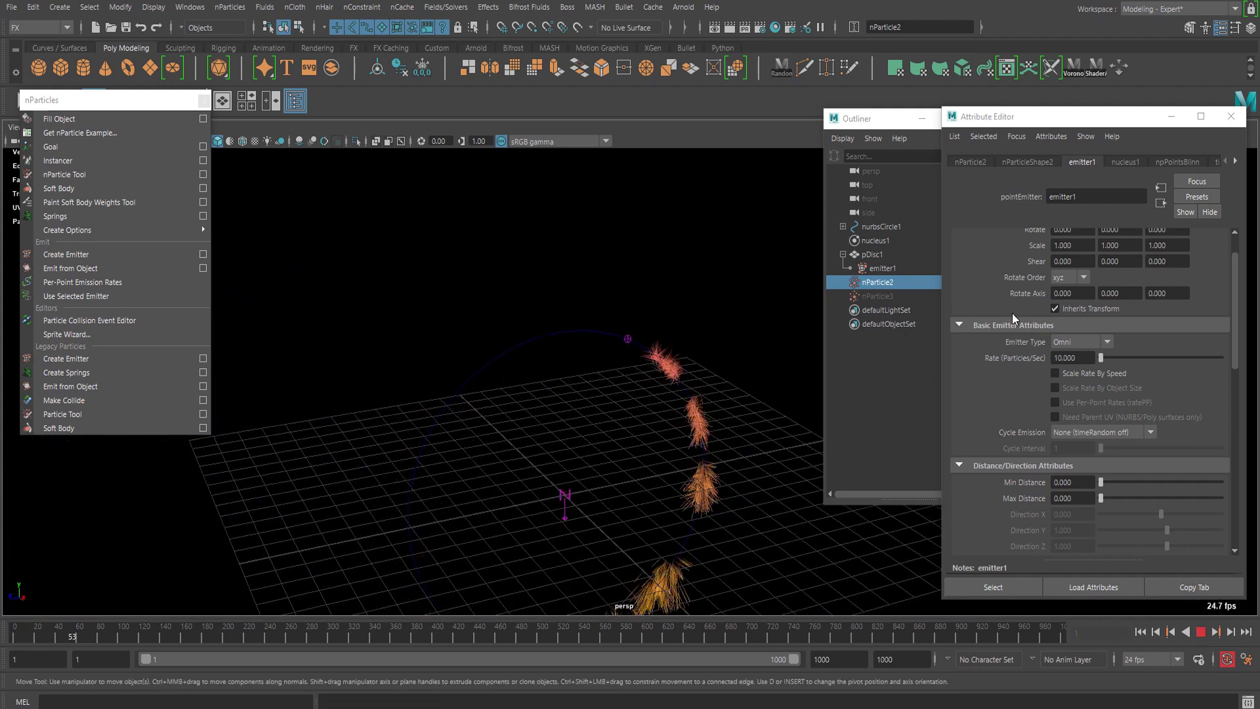
- Set emitter1's Rate to 20 particles per second during playback, watch the trail and stop the simulation
left_click_drag(1082, 356, 1033, 383)
type("20")
key("Return")
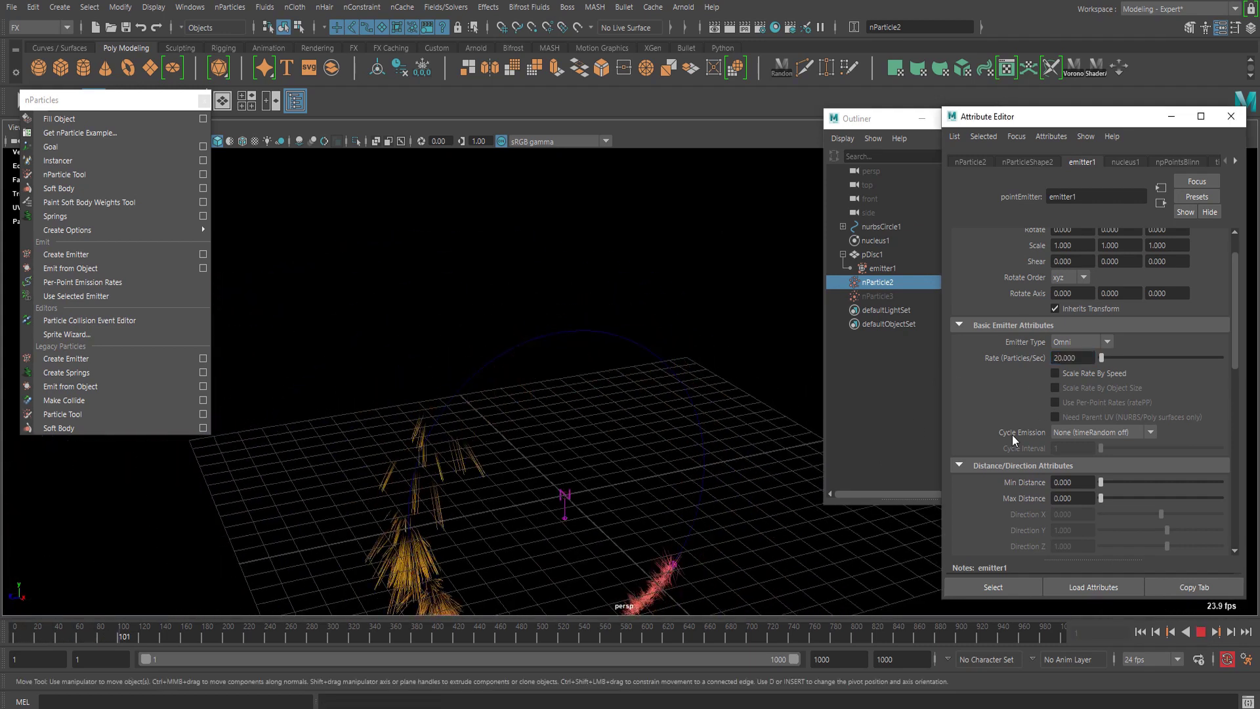
scroll(1147, 467, "down", 5)
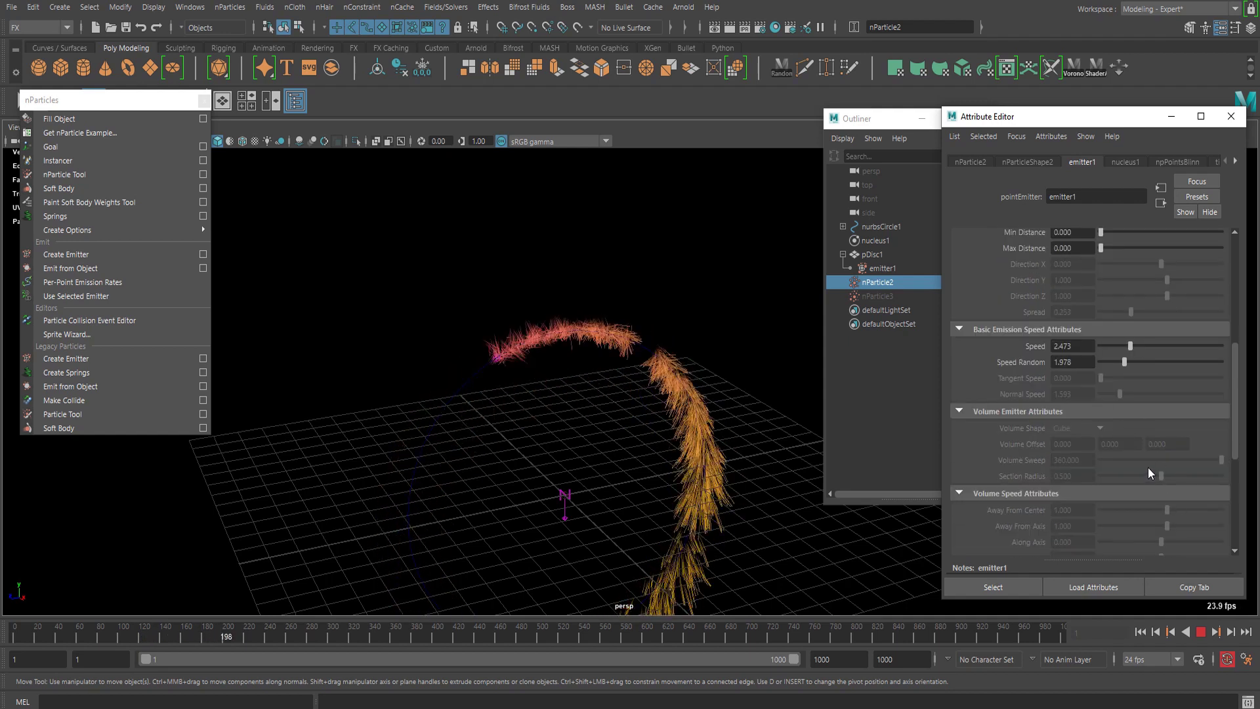
left_click(1202, 632)
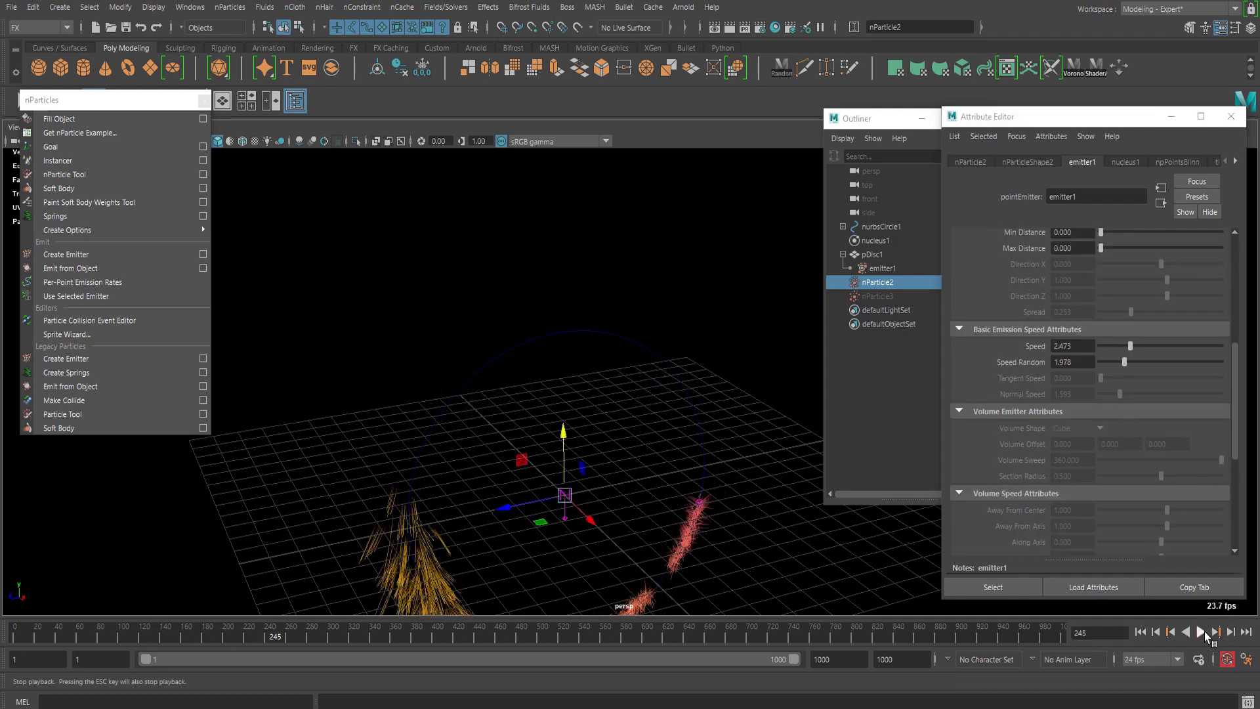
- Set emitter1's Rate back to 50 particles per second and play the simulation from the start
scroll(789, 396, "up", 2)
scroll(1064, 356, "up", 5)
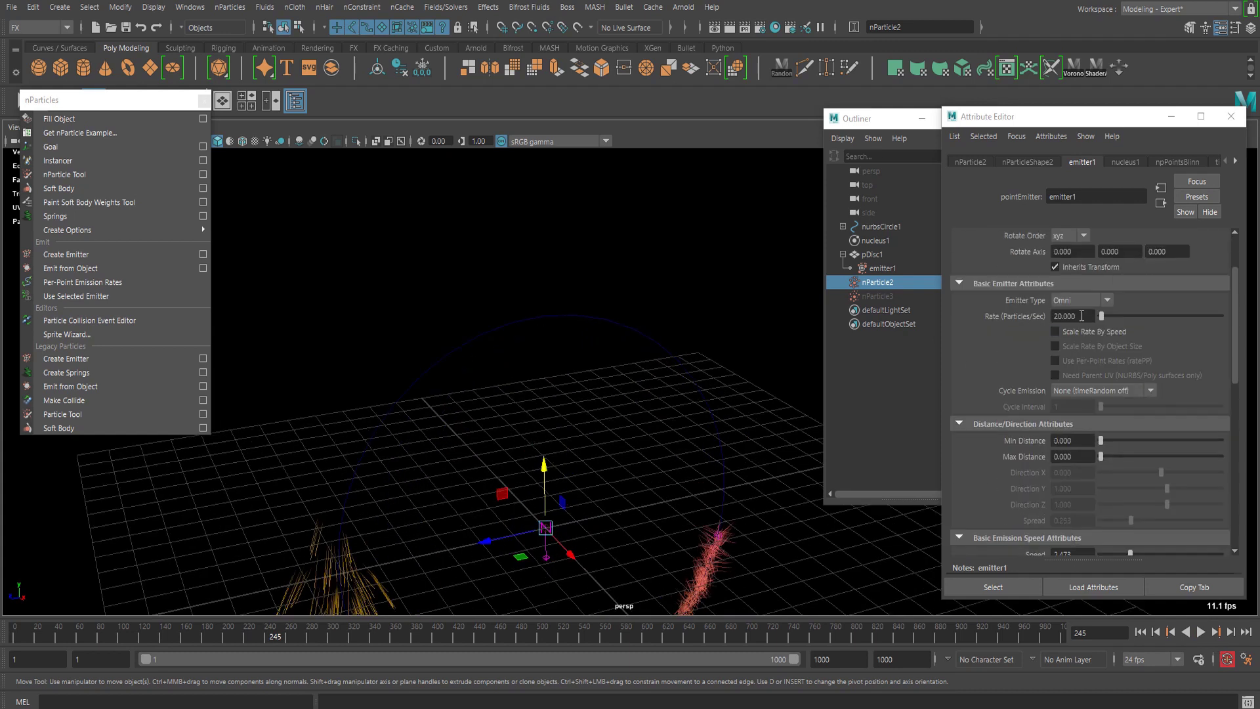
type("50")
key("Return")
left_click(1140, 632)
left_click(1200, 631)
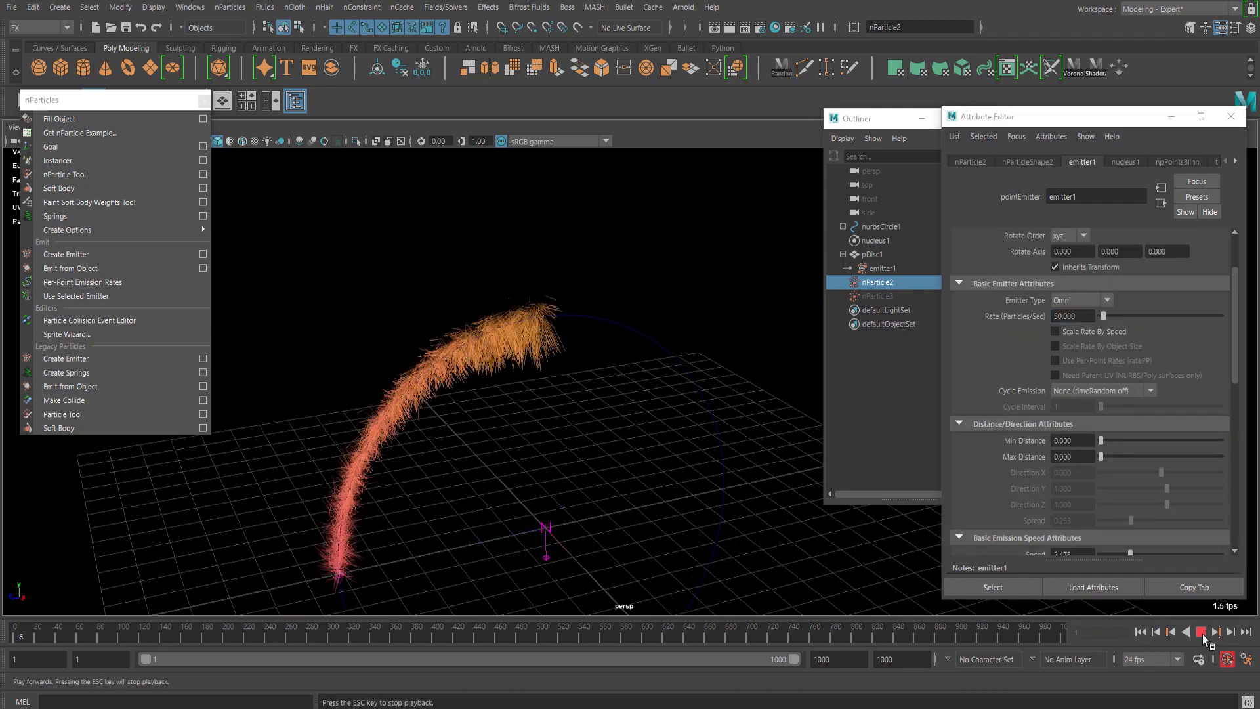
- Replay the 50-particle trail from the first frame, check it from another angle and rewind
left_click_drag(529, 433, 743, 453, "alt")
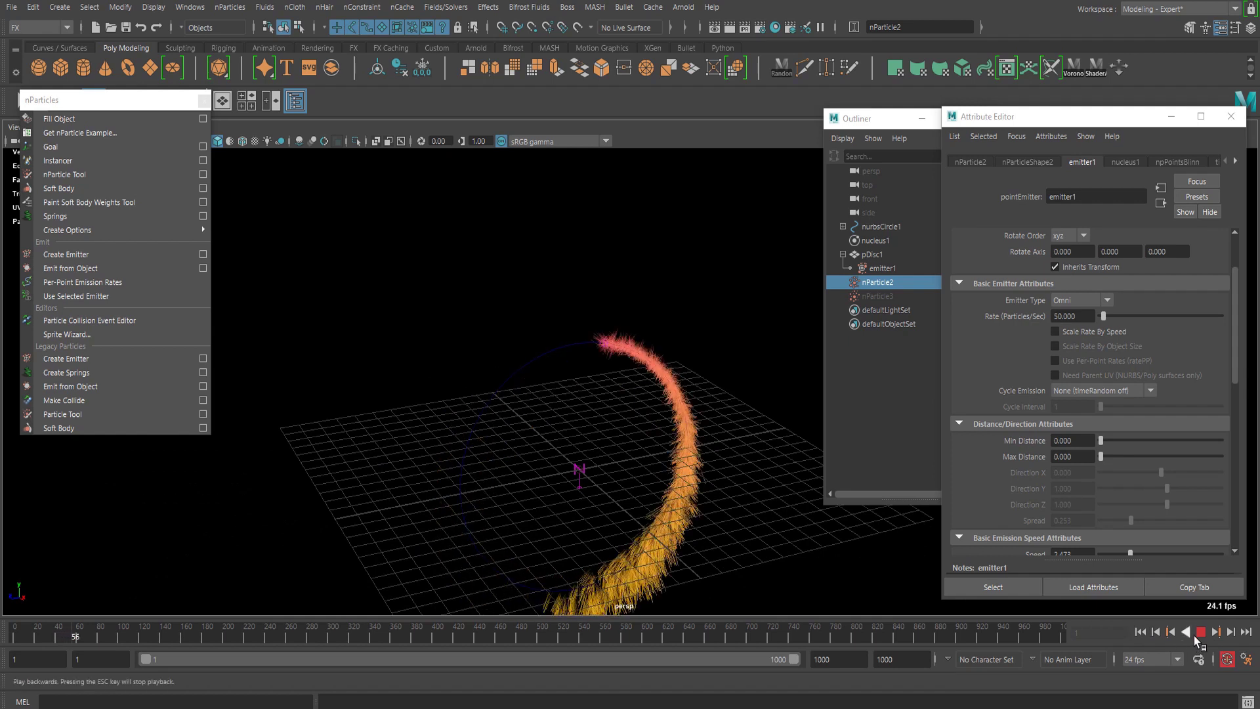
left_click(1201, 632)
left_click(1147, 632)
left_click_drag(580, 417, 622, 341, "alt")
left_click(1206, 633)
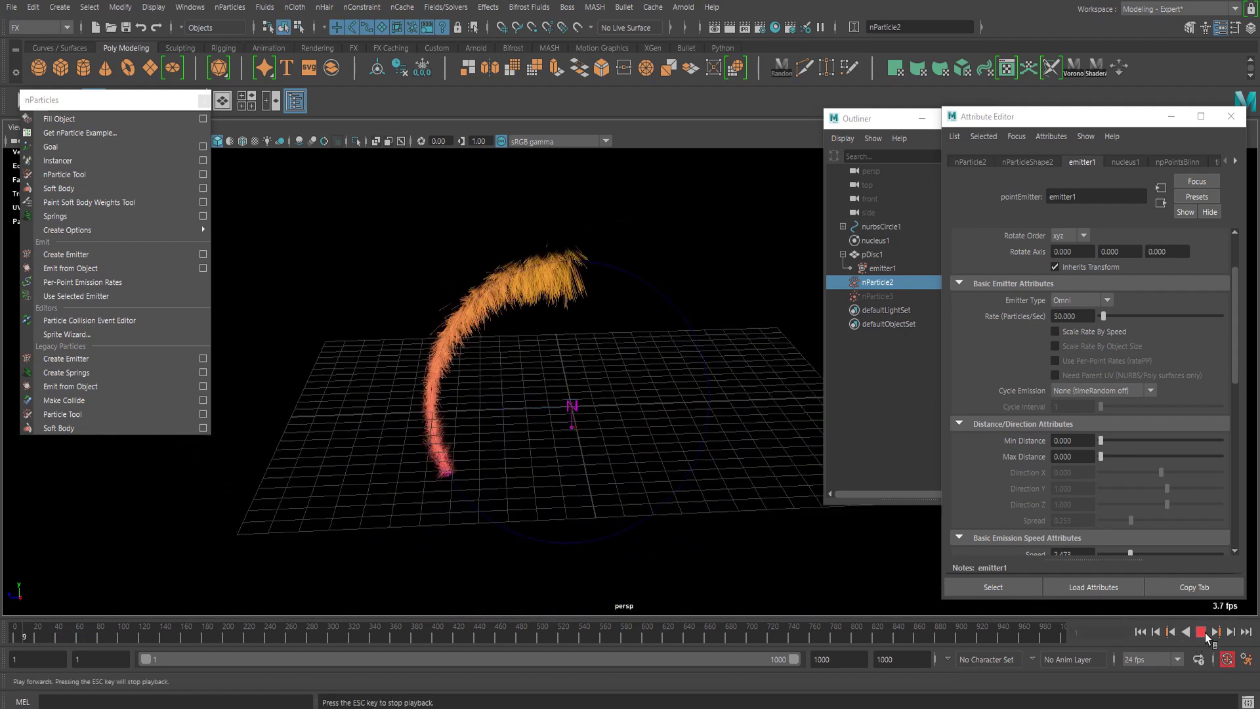
left_click(1204, 632)
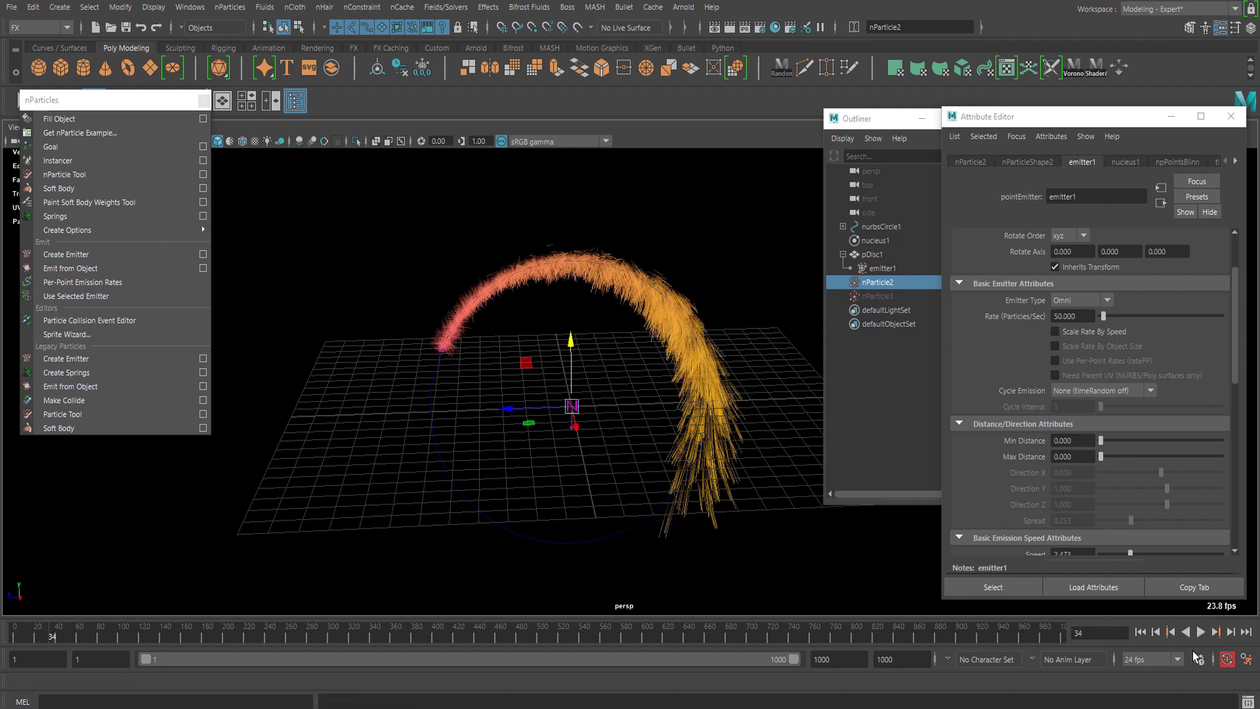
left_click(1142, 633)
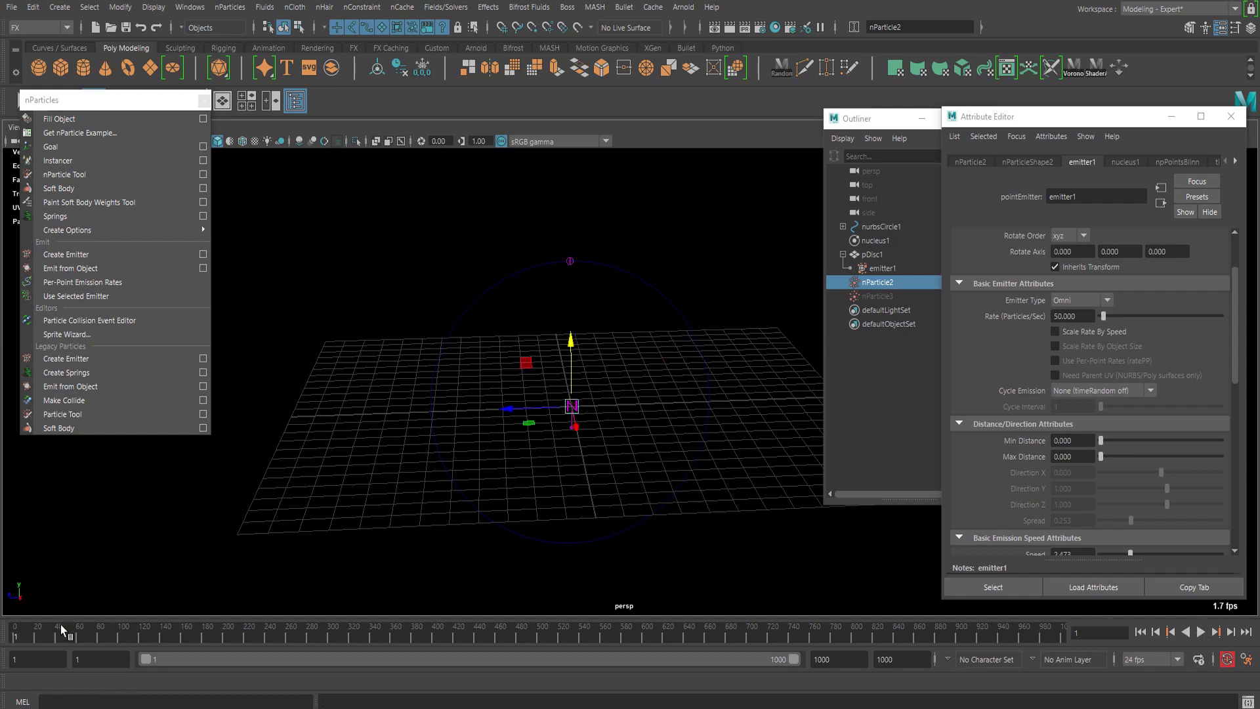
- Select pDisc1, play its travel around the circle to check the timing, and return to frame 1
right_click_drag(308, 459, 492, 463, "alt")
left_click_drag(492, 463, 427, 465, "alt")
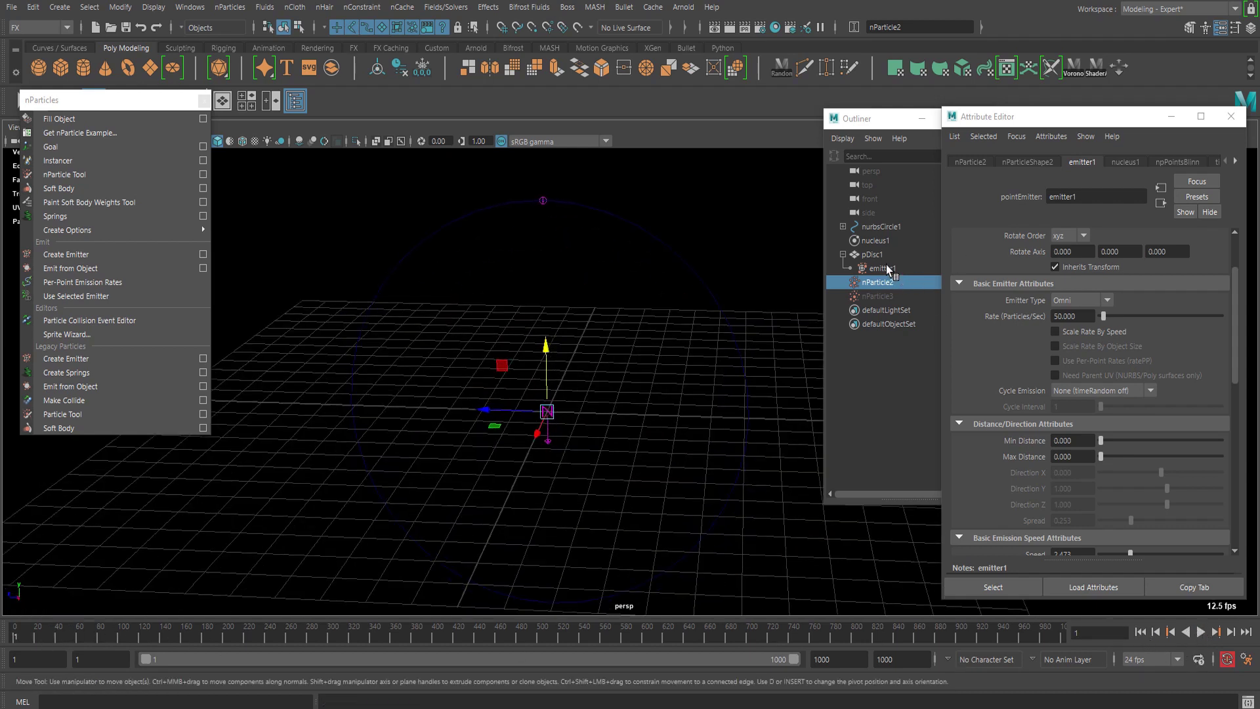
left_click(872, 254)
key("alt+v")
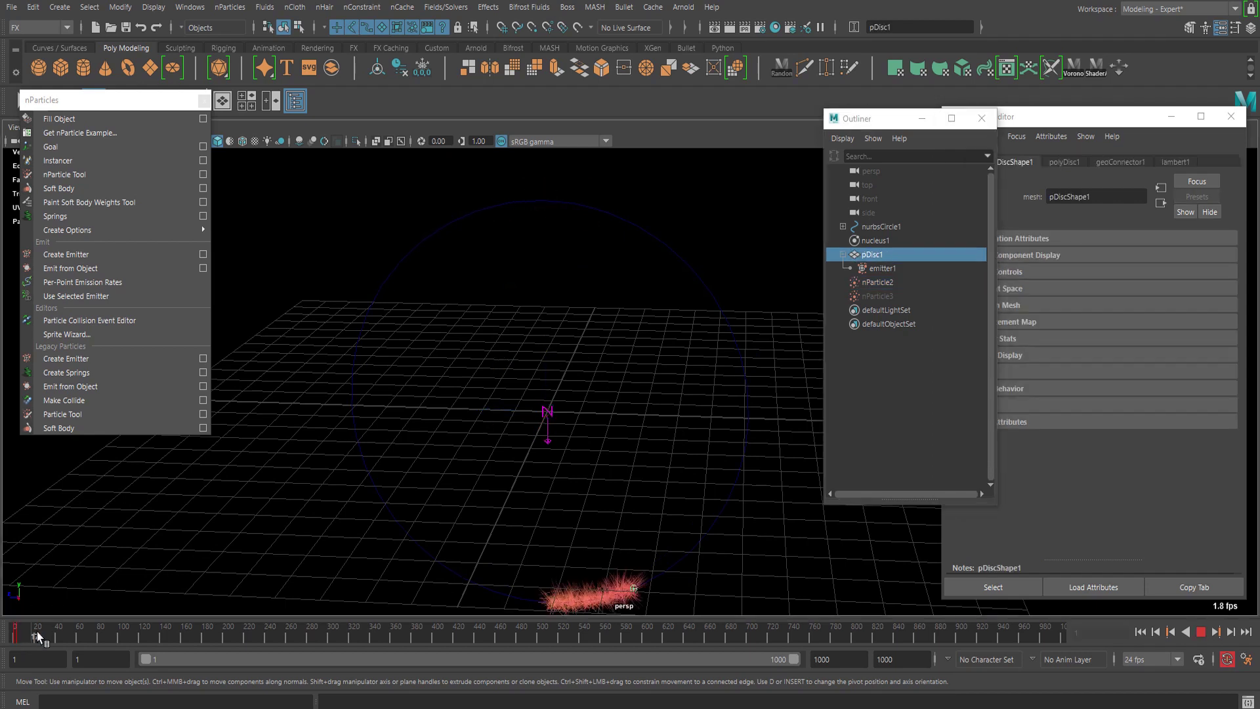
left_click(6, 626)
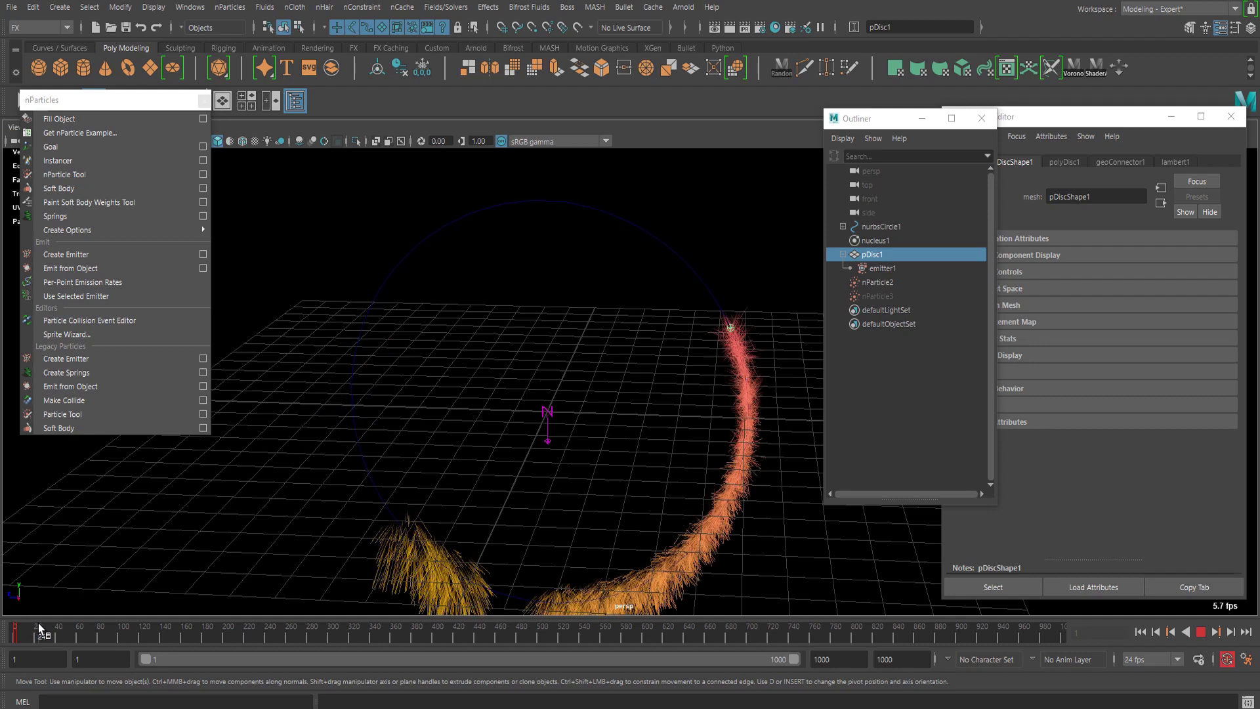
key("alt+v")
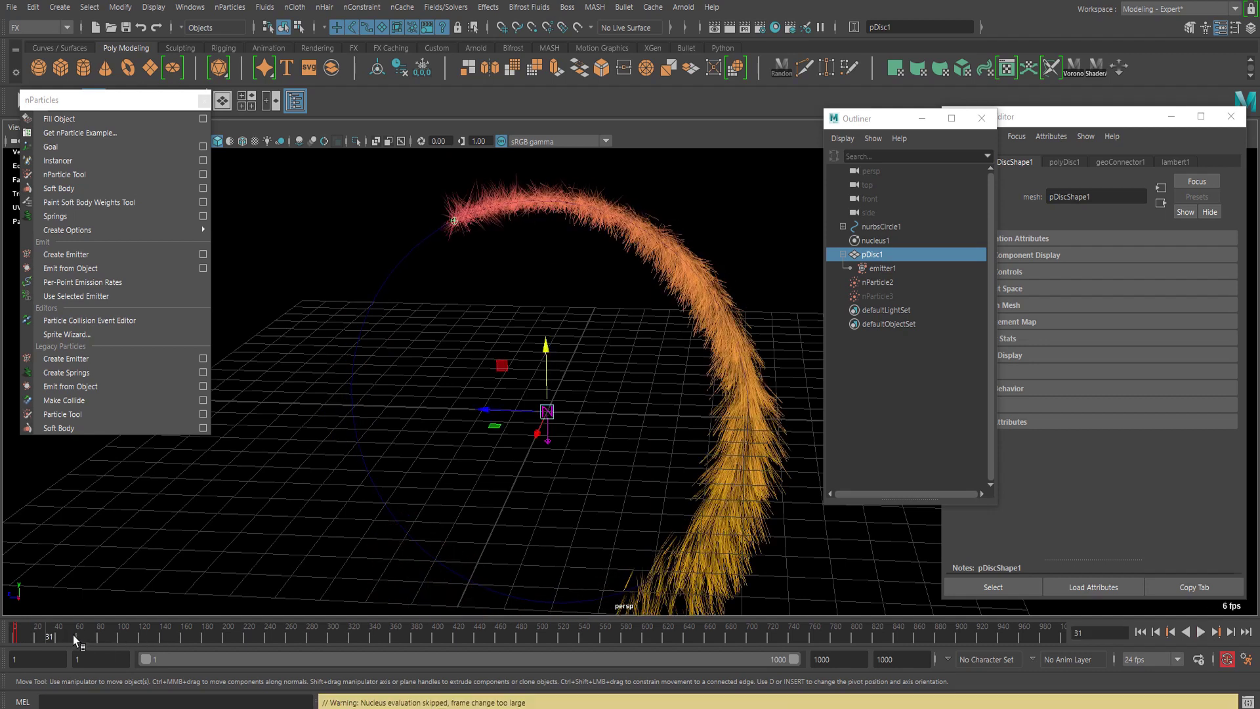
left_click_drag(48, 634, 9, 637)
- Select the NURBS circle and the small disc in the viewport to identify the two emitting objects
scroll(388, 380, "down", 5)
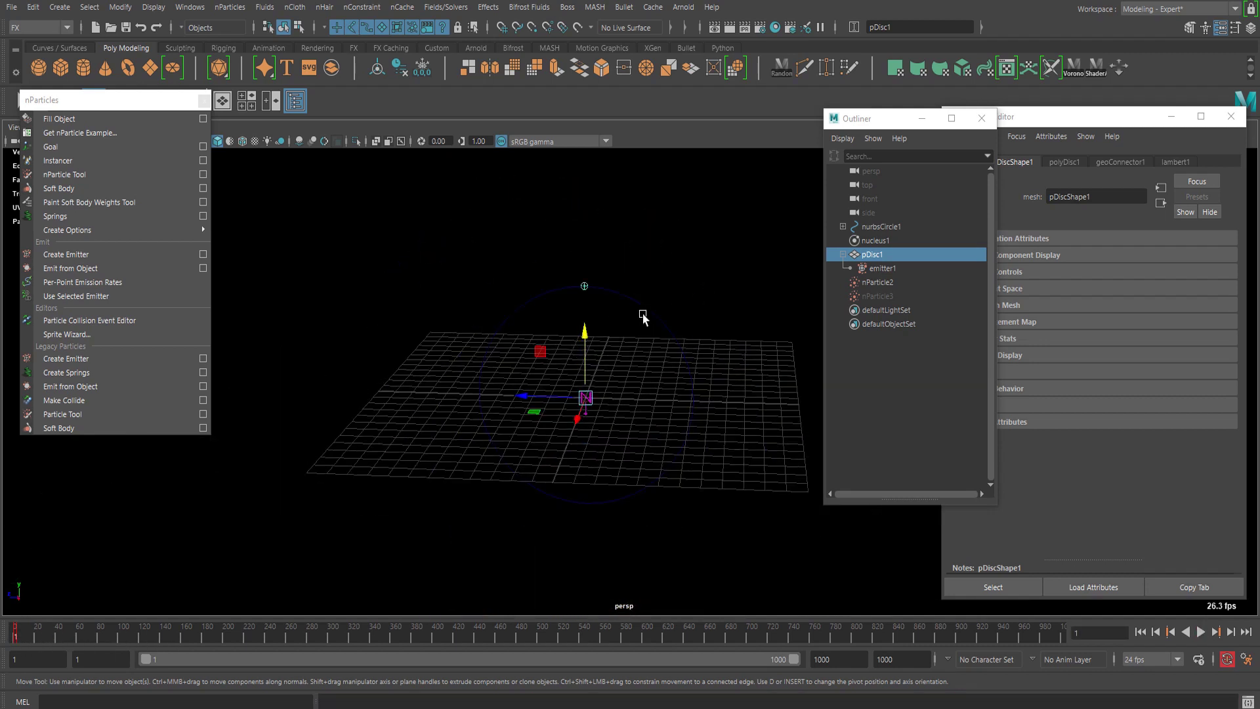
left_click(642, 317)
left_click(583, 286)
left_click(588, 295)
left_click(593, 289)
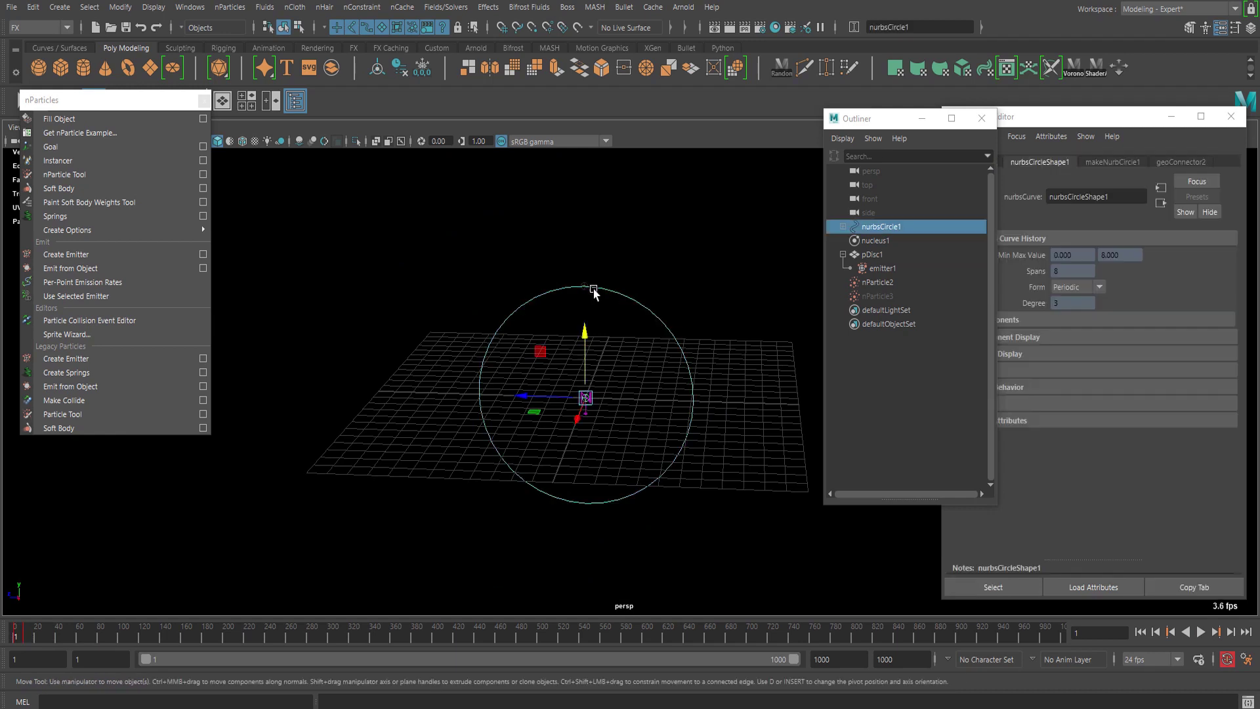
scroll(588, 304, "up", 2)
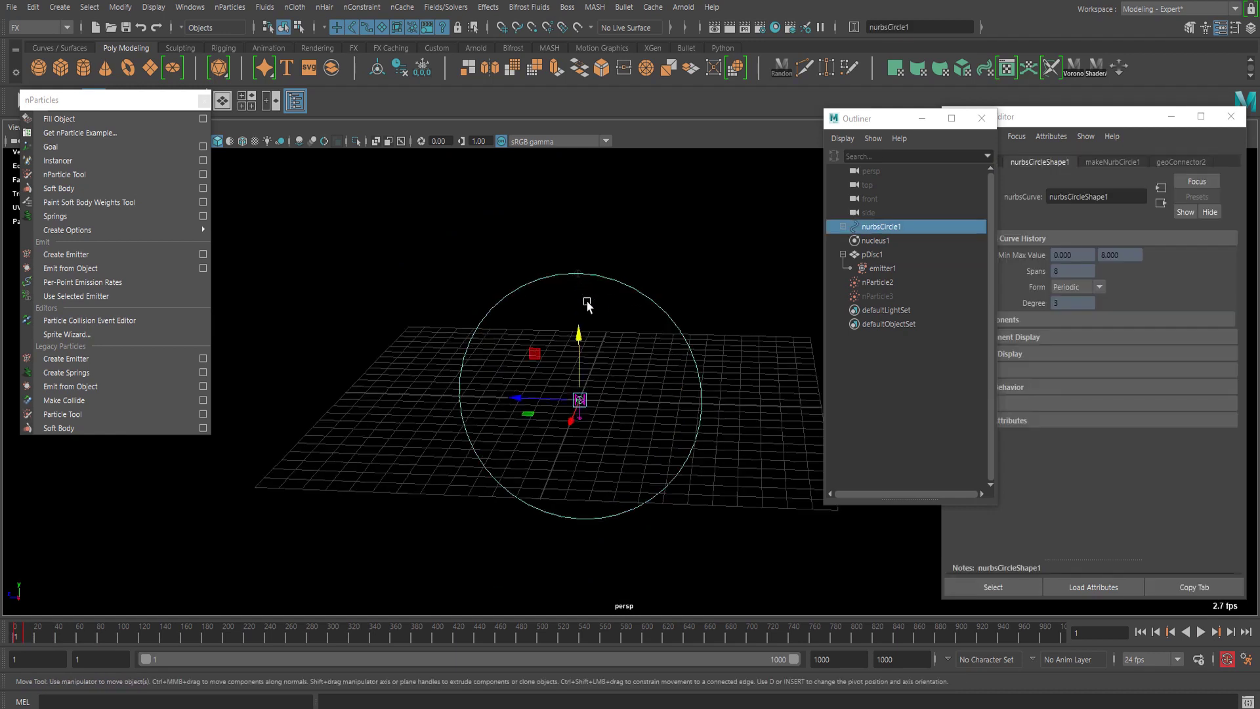
middle_click_drag(573, 286, 642, 368, "alt")
scroll(642, 334, "up", 2)
left_click(658, 334)
left_click(652, 320)
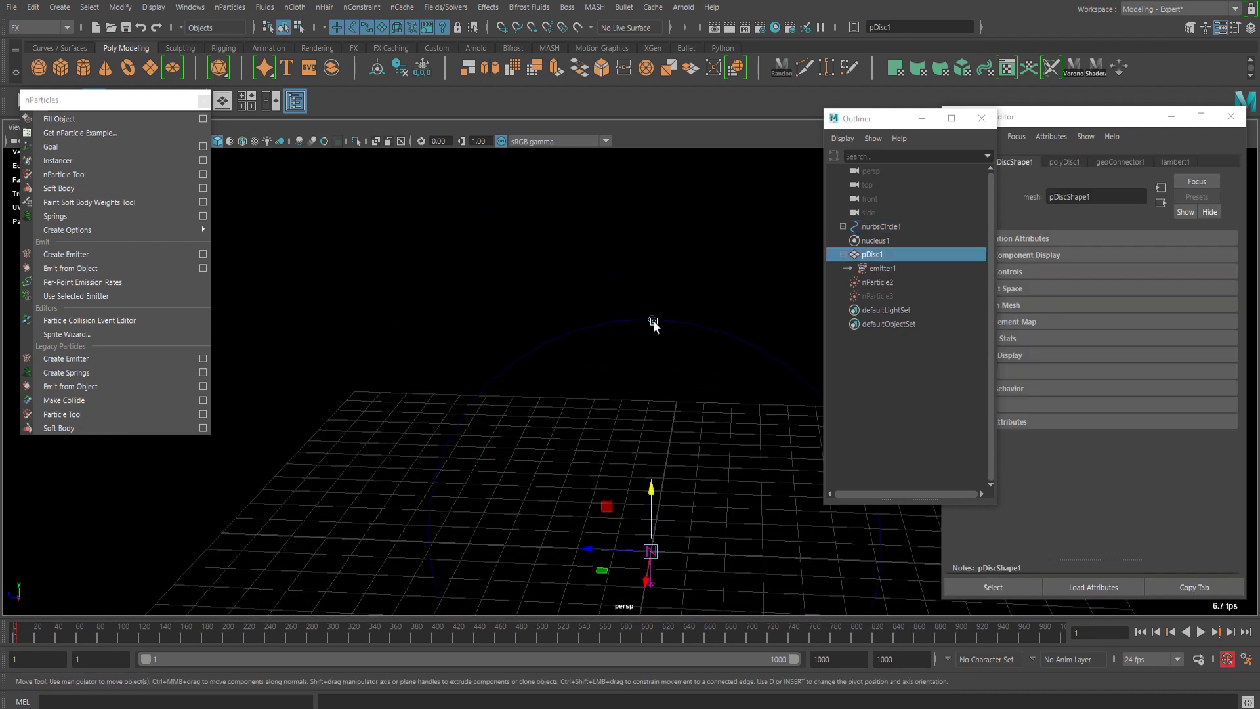
scroll(227, 518, "down", 3)
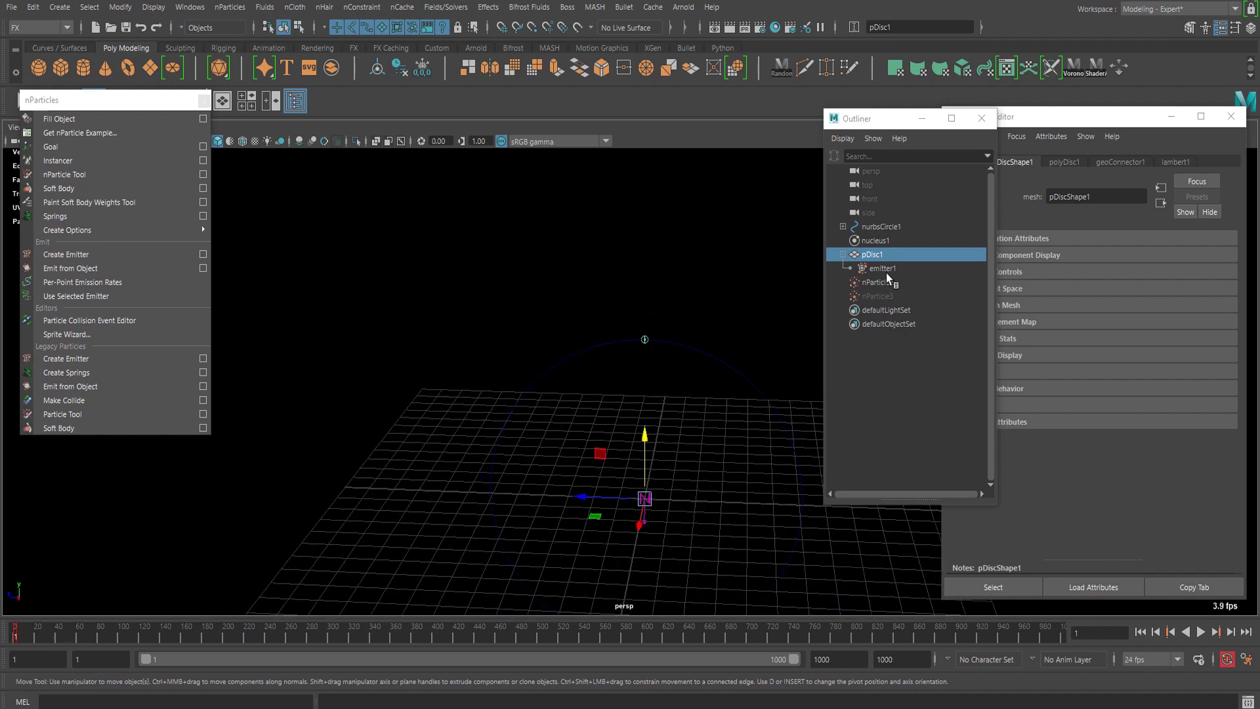
- Select emitter1 and key its Rate of 50 particles per second at frame 1
left_click(1034, 116)
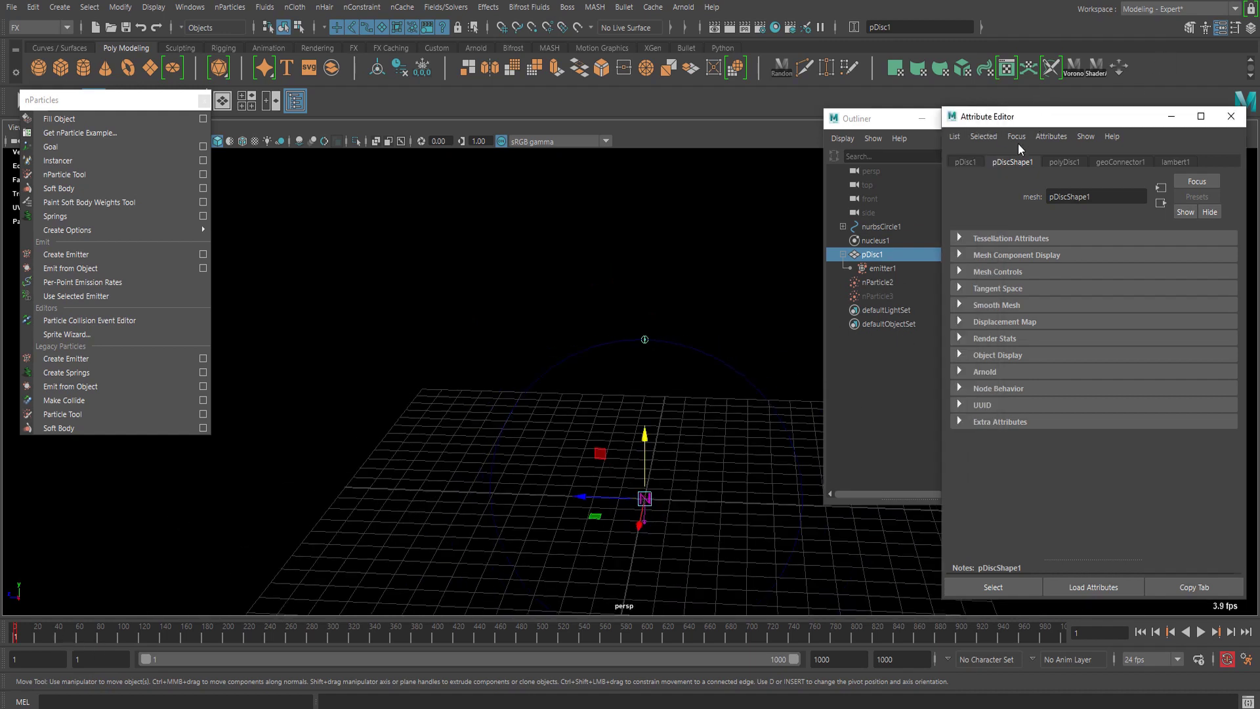
left_click(892, 266)
left_click_drag(1027, 111, 1028, 125)
scroll(1011, 337, "up", 3)
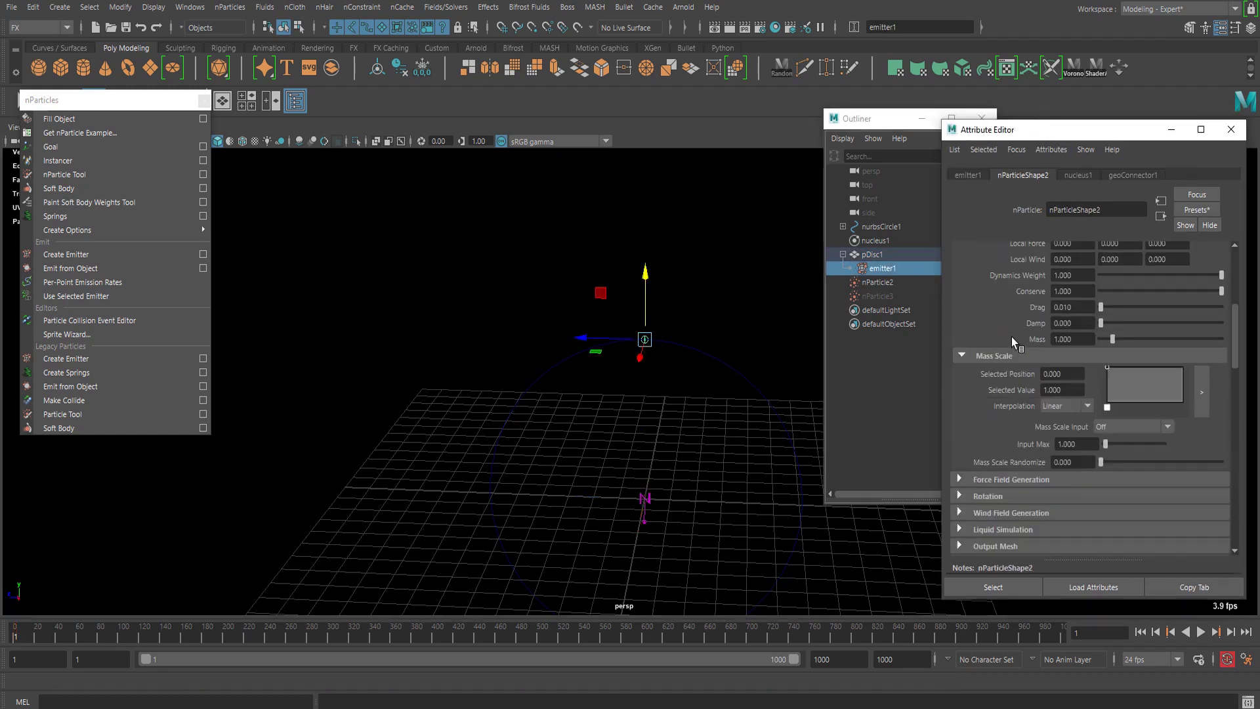
scroll(1024, 335, "up", 5)
left_click(972, 175)
left_click(1073, 176)
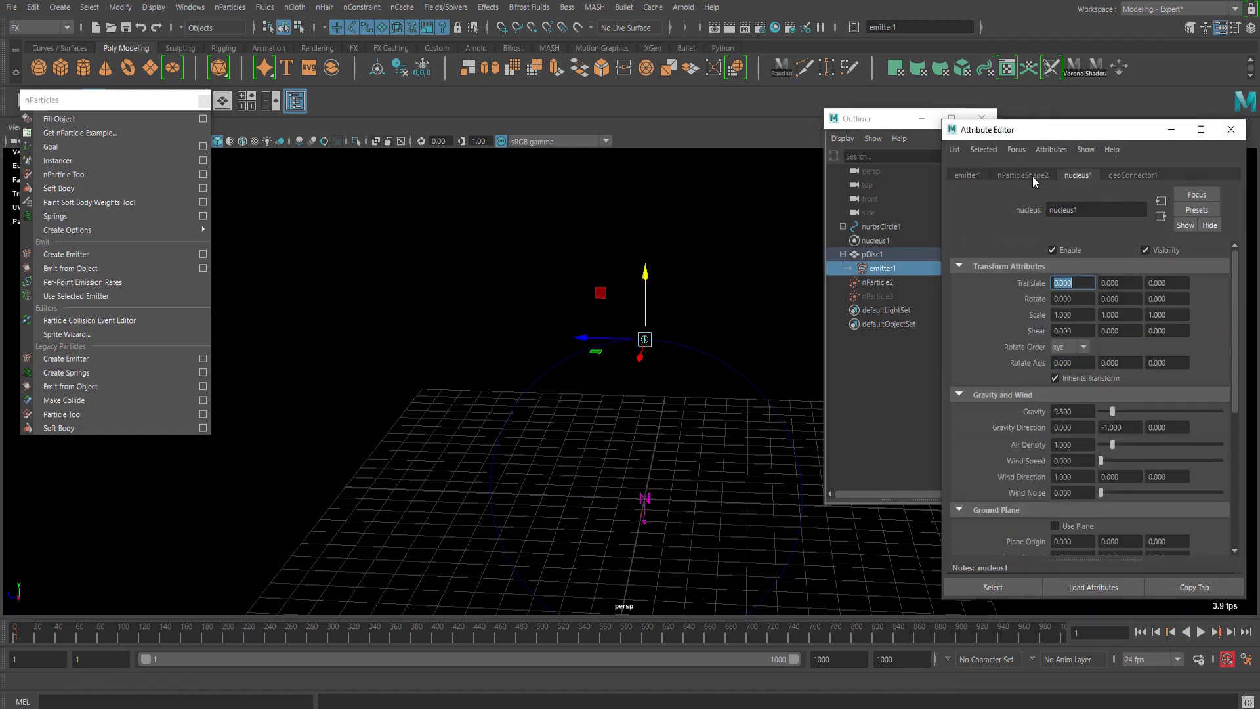
left_click(1032, 176)
left_click(970, 176)
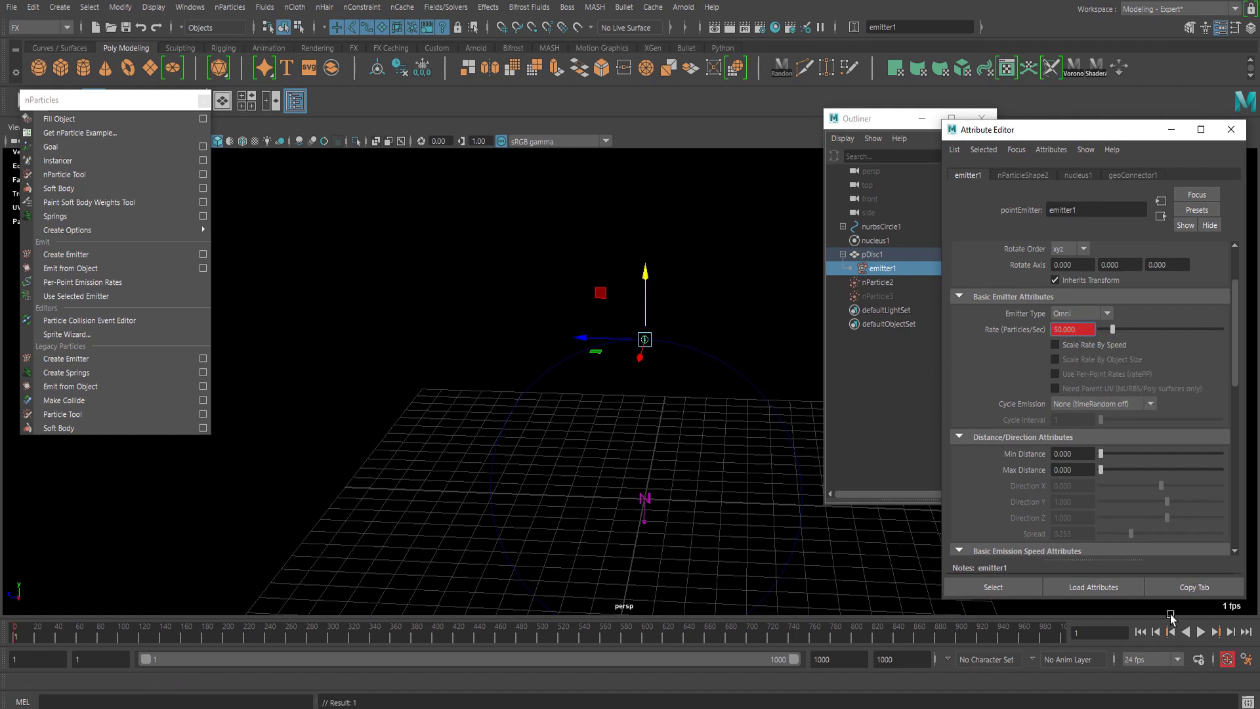
- Go to frame 30 and key emitter1's Rate there at 50 particles per second
left_click(1076, 633)
type("30")
key("Return")
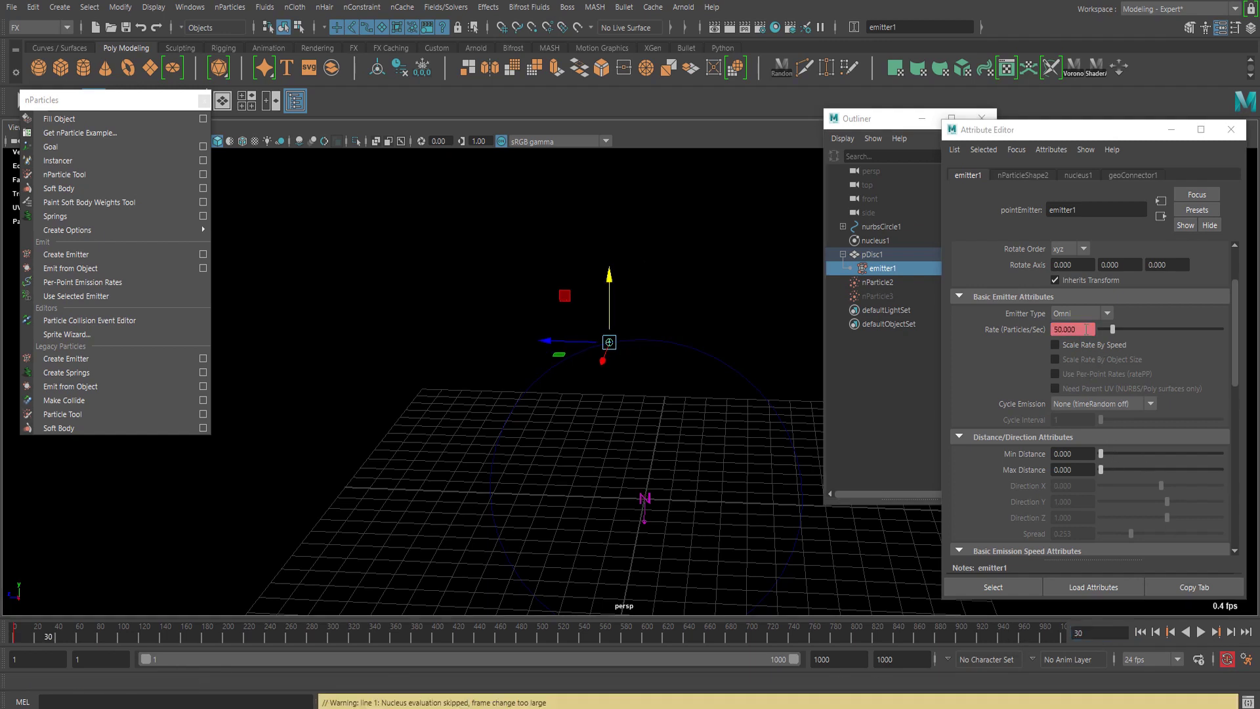
left_click(1116, 338)
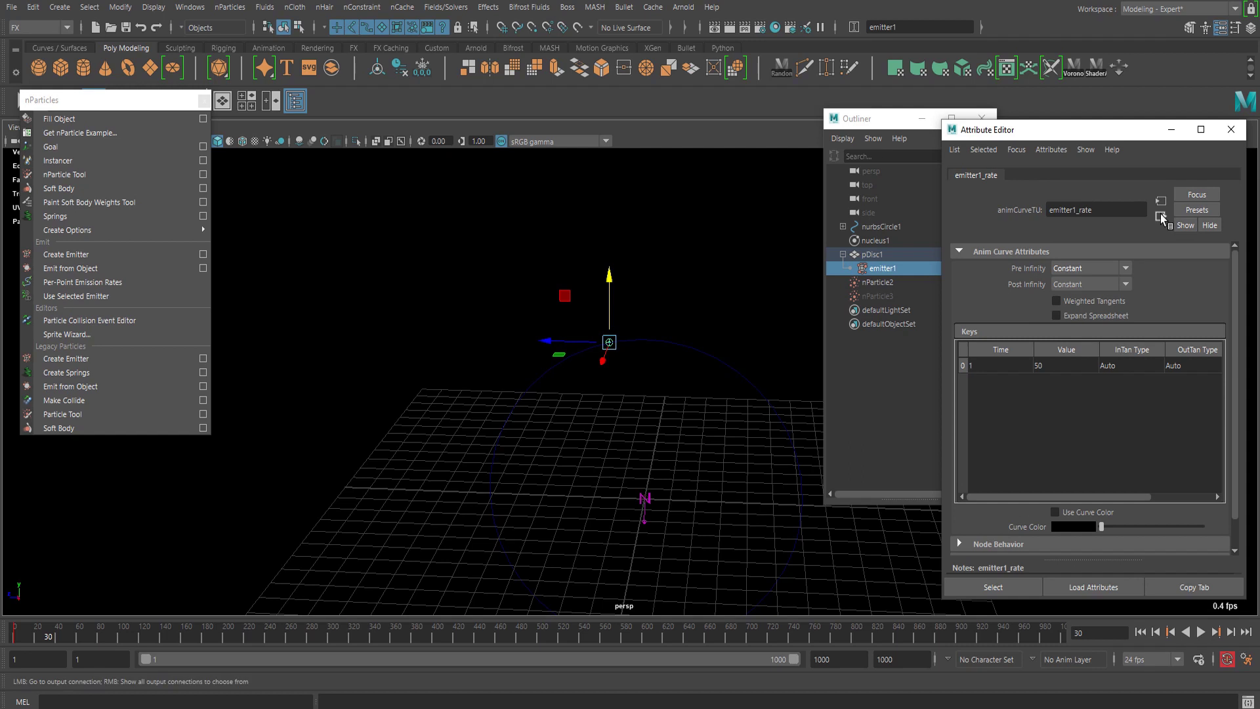
left_click(1161, 217)
left_click(1094, 352)
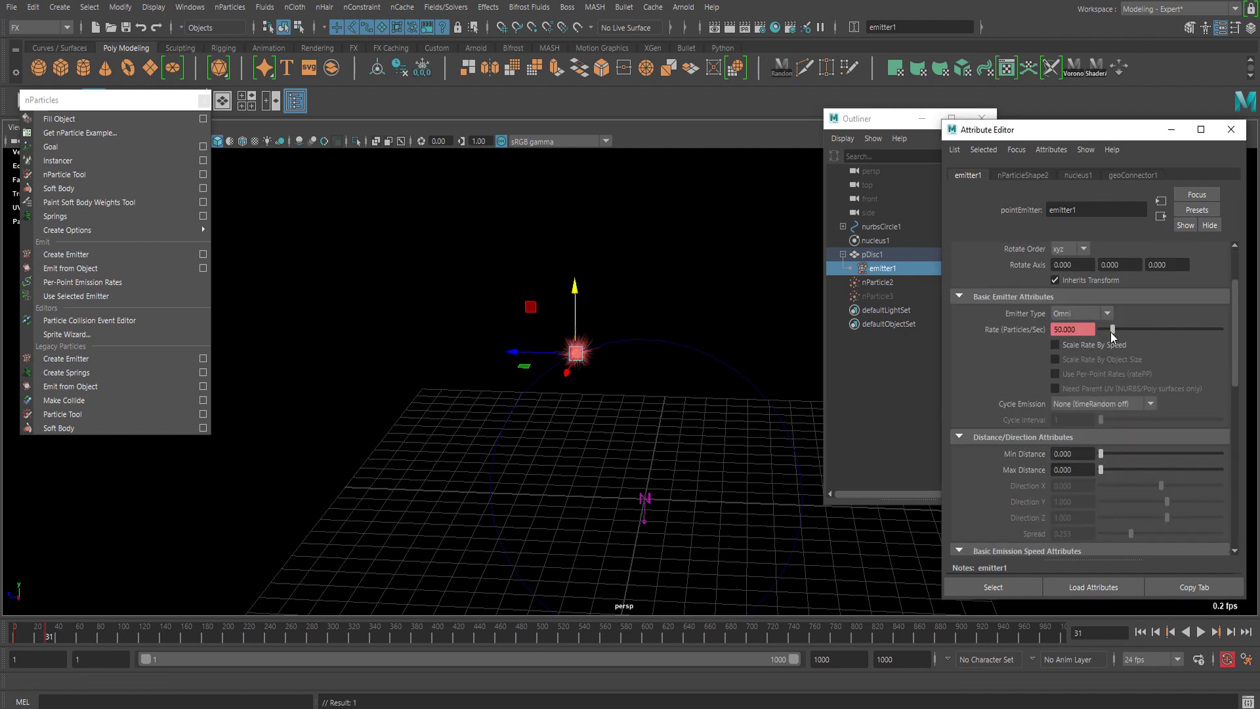
- Unhide nParticle3 and bring up the Rate attribute of its emitter2
left_click(884, 293)
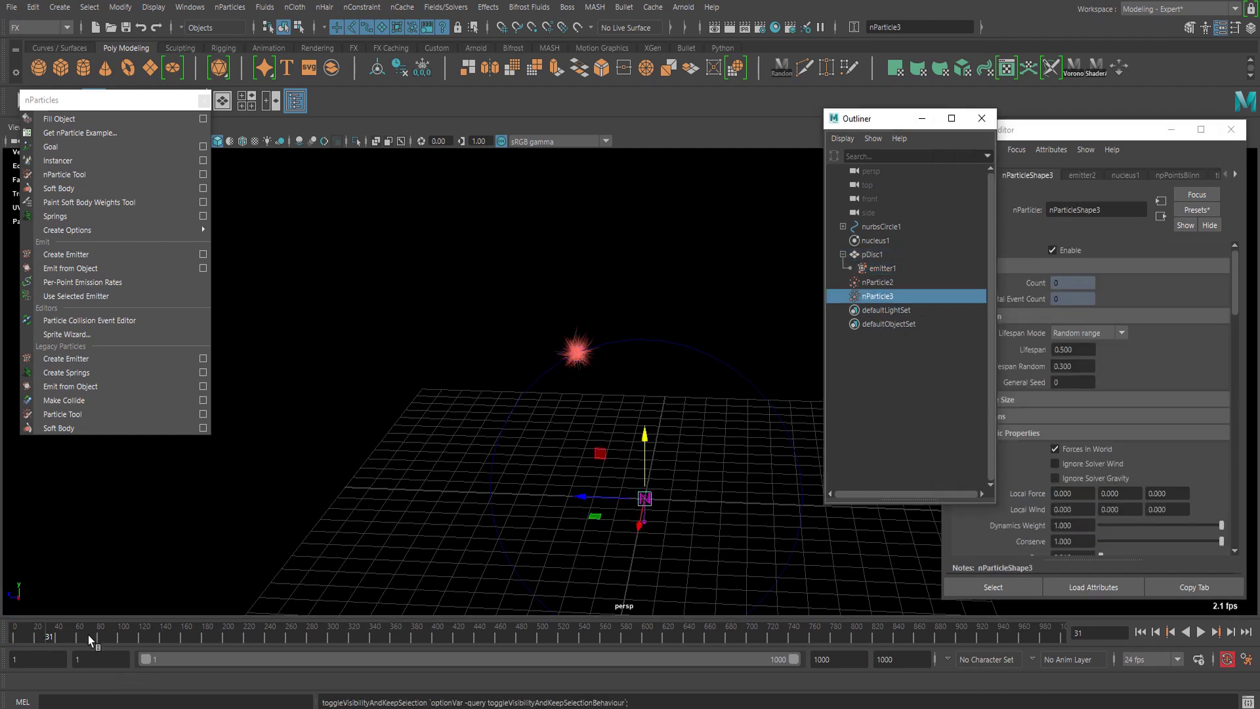
left_click(1183, 365)
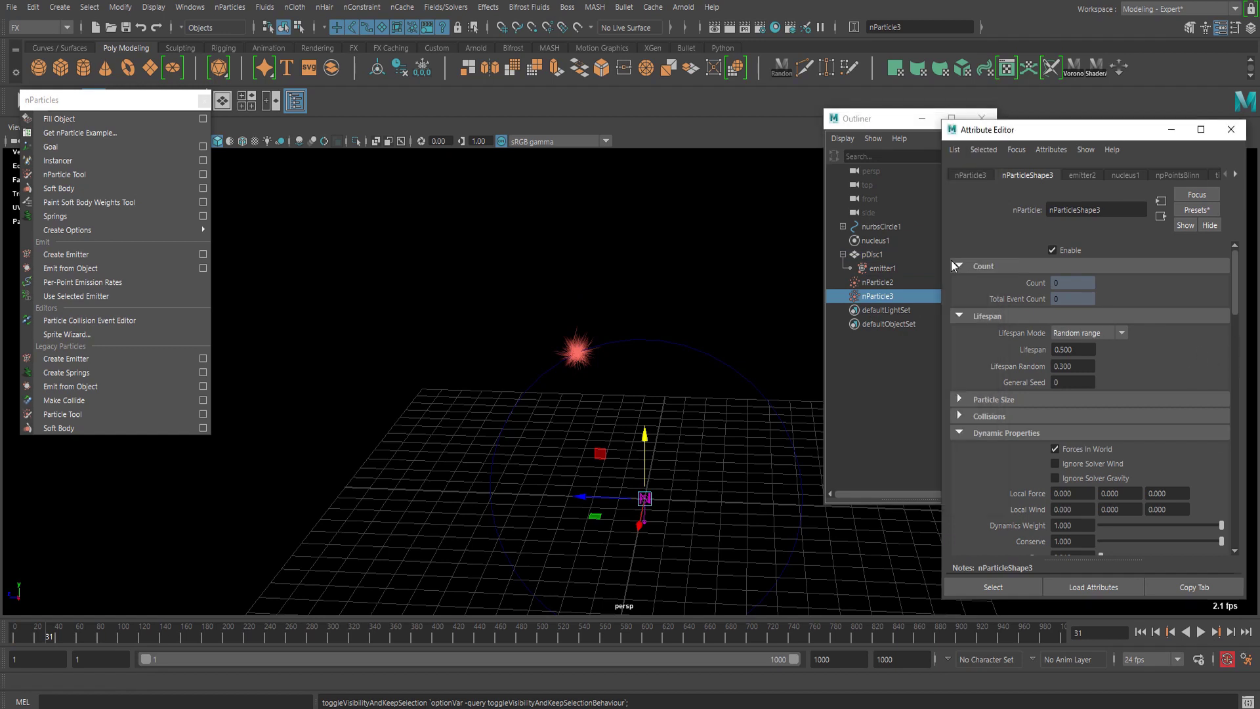
left_click(968, 175)
left_click(1036, 176)
left_click(1083, 176)
left_click(1086, 330)
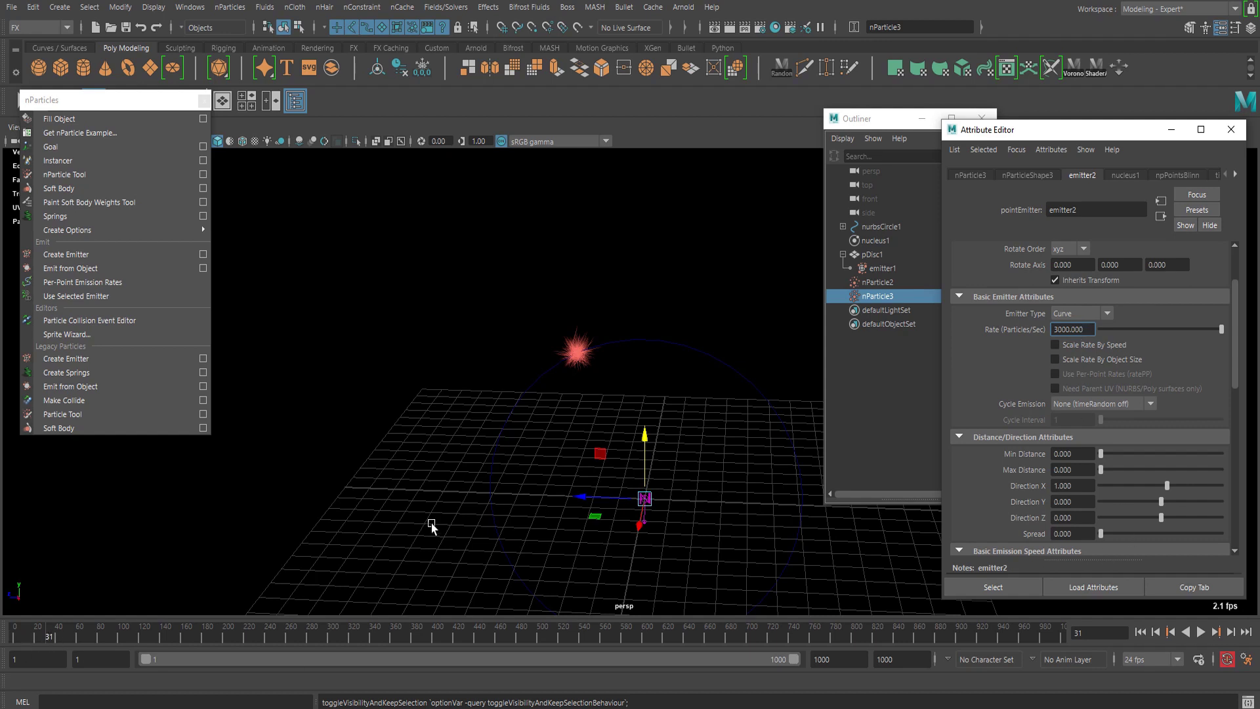
- Key emitter2's Rate at 3000 particles per second on frame 29 and at 0 on frame 28
left_click_drag(51, 635, 44, 647)
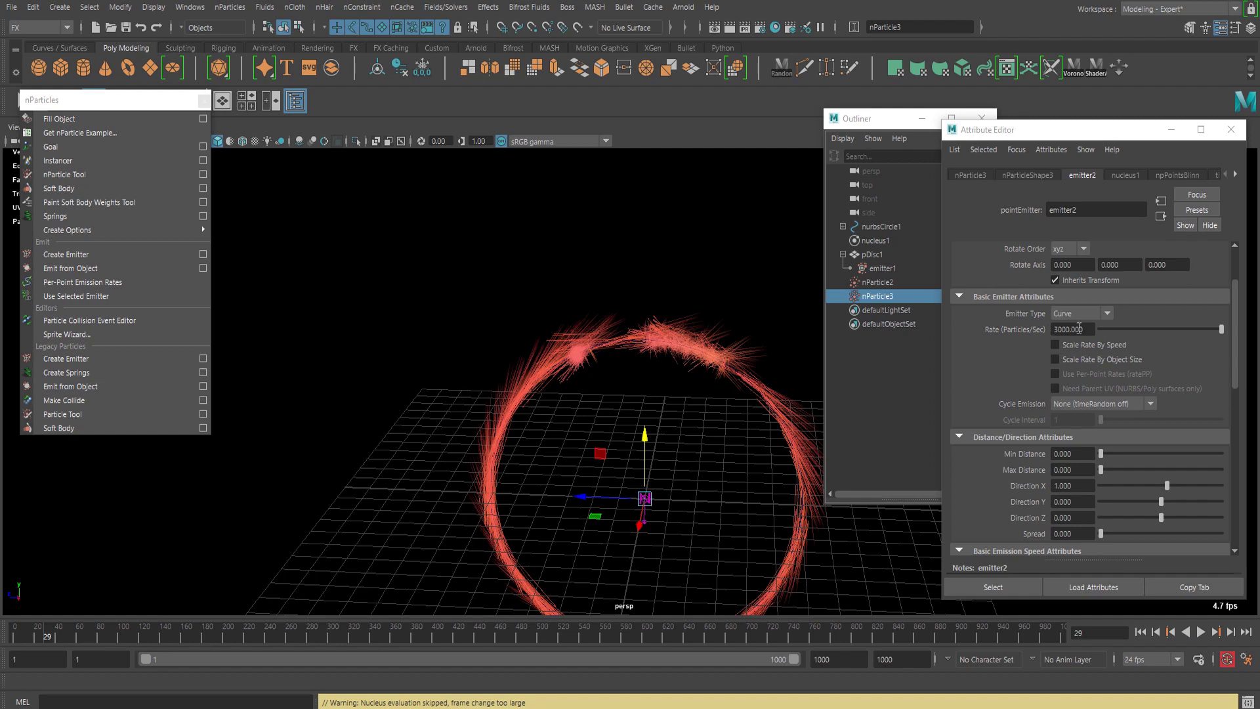
left_click(1095, 356)
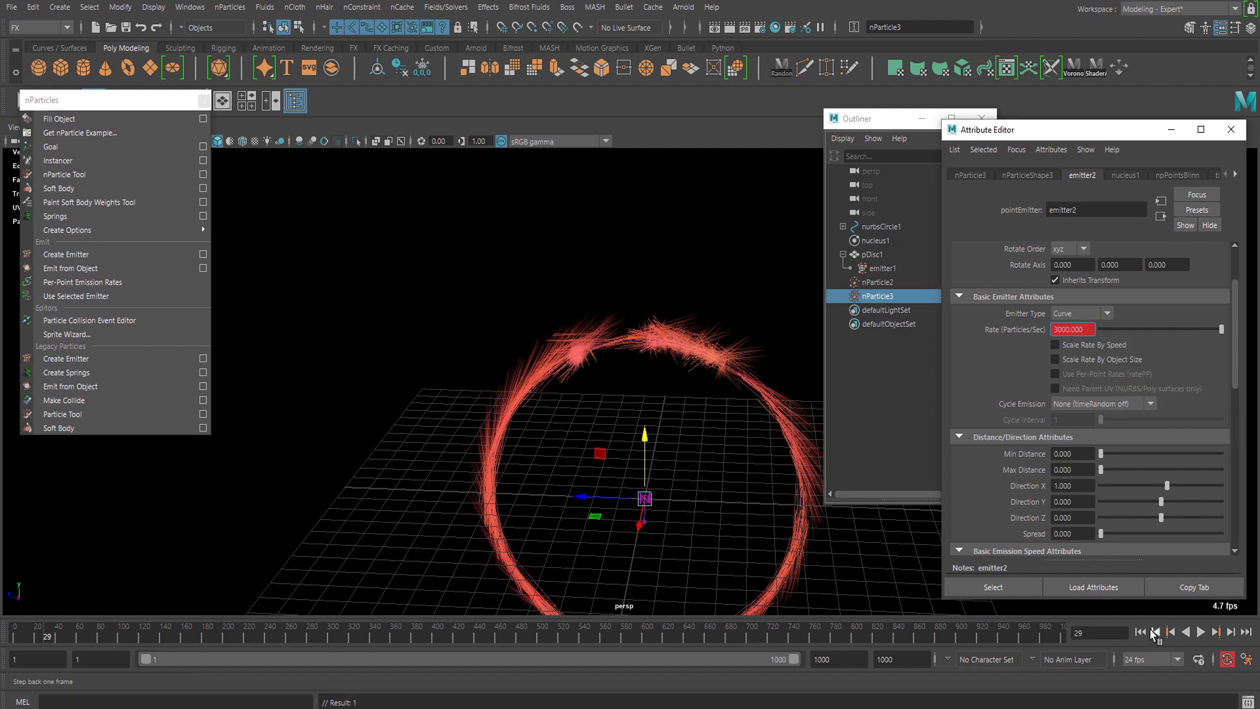
left_click(1109, 328)
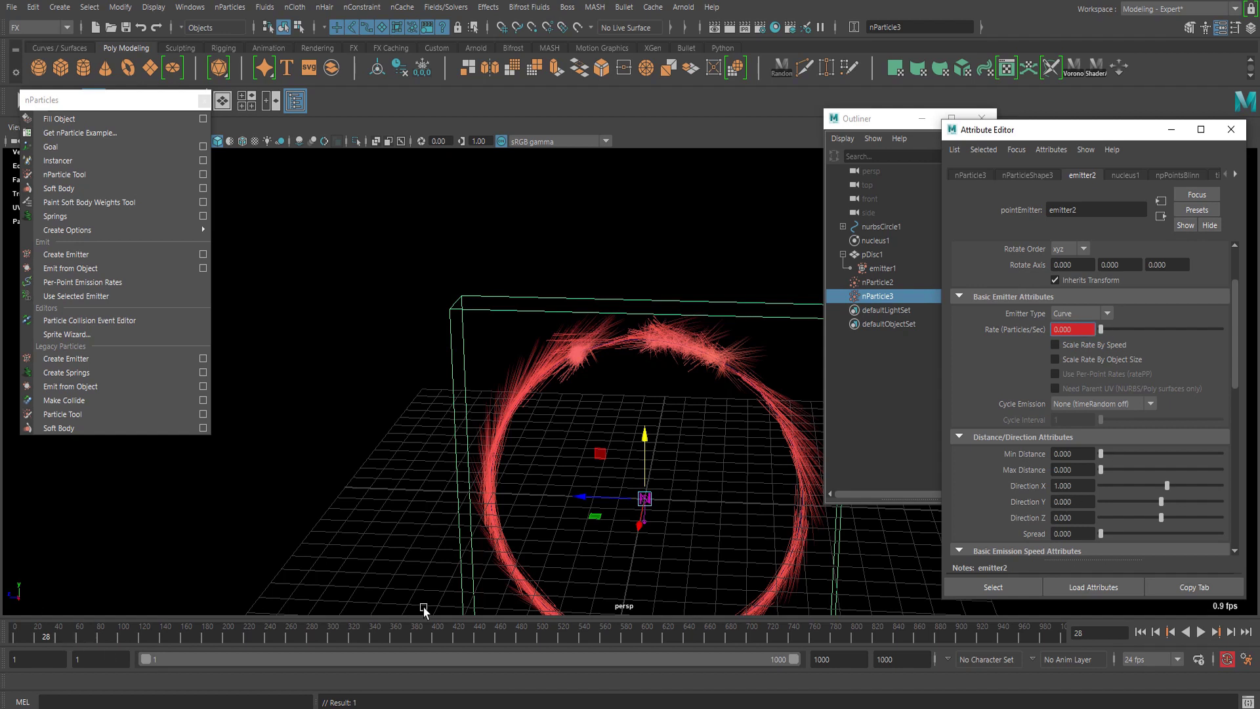
- Play the simulation from frame 1 to check the handover between the two emitters, and return to the start
left_click(1140, 632)
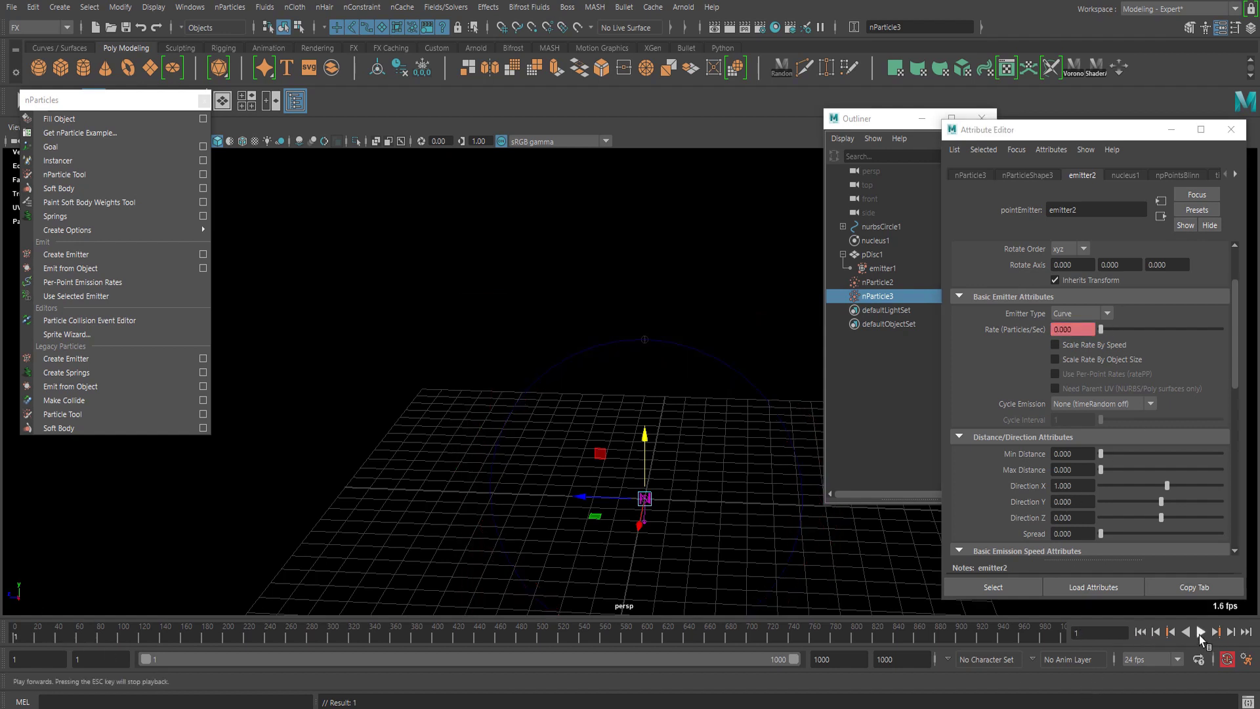
left_click(1201, 632)
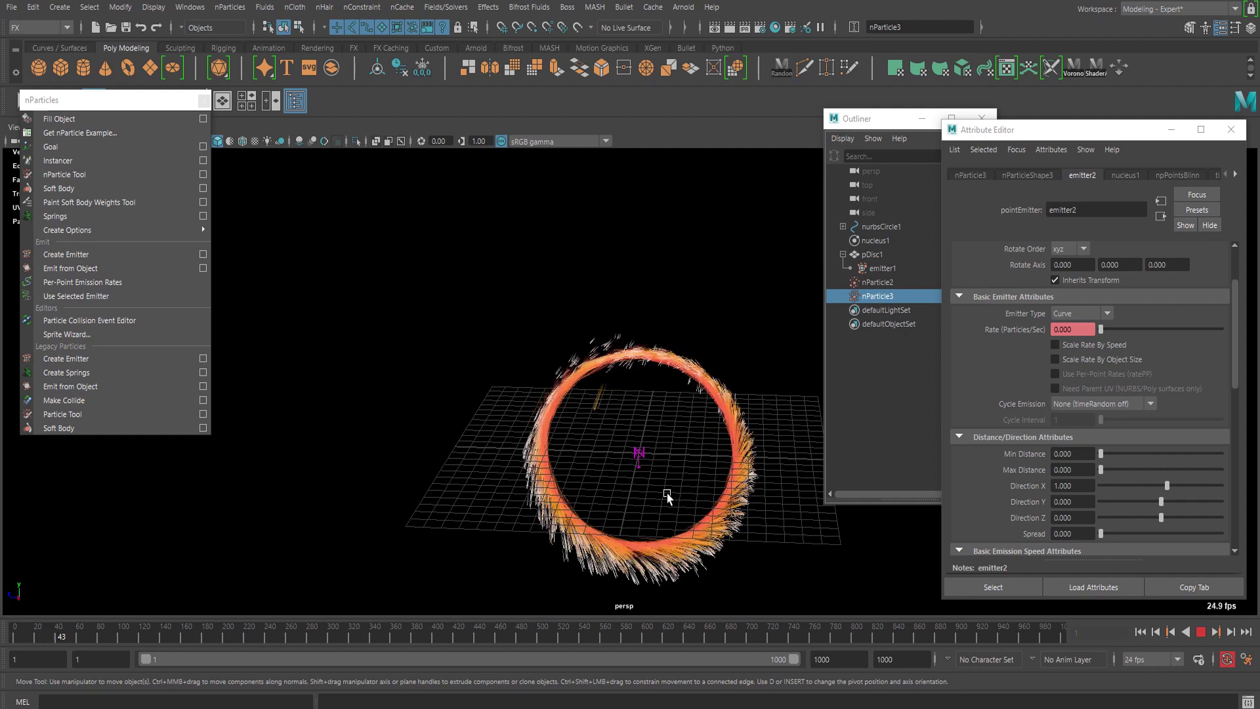
left_click(1202, 632)
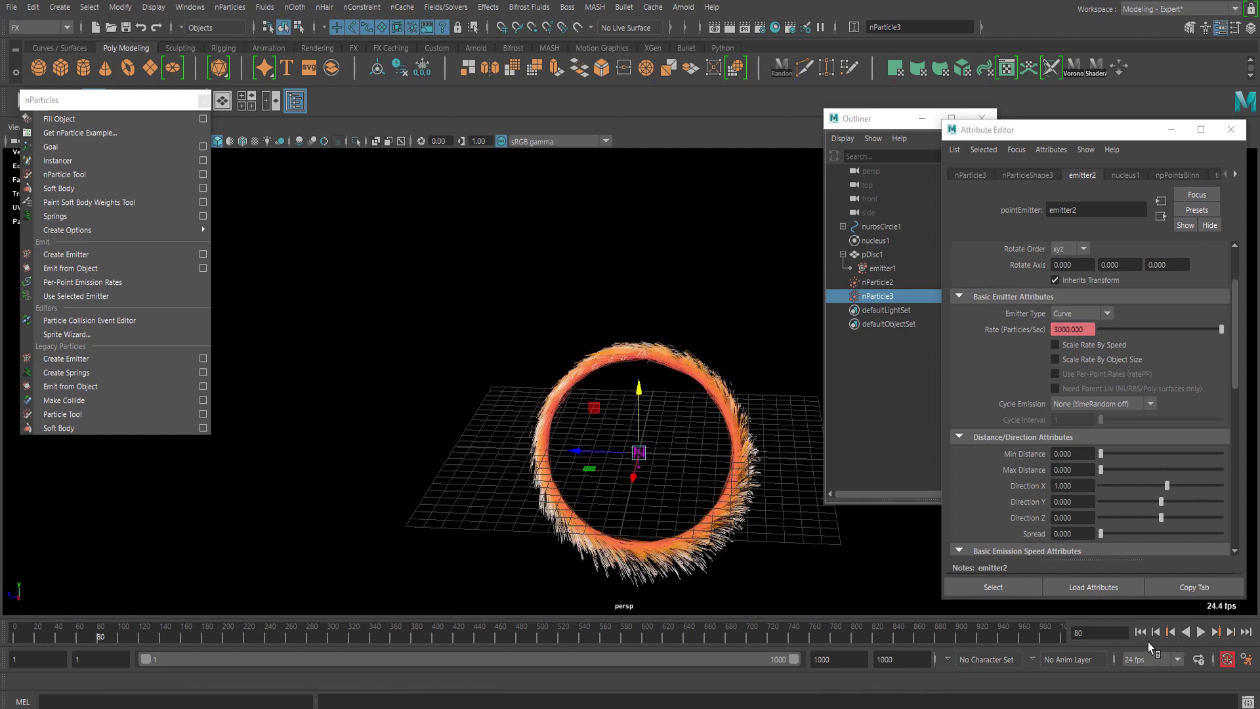
left_click(1140, 632)
- Select nParticle2 and display its nParticleShape2 attributes
left_click(882, 282)
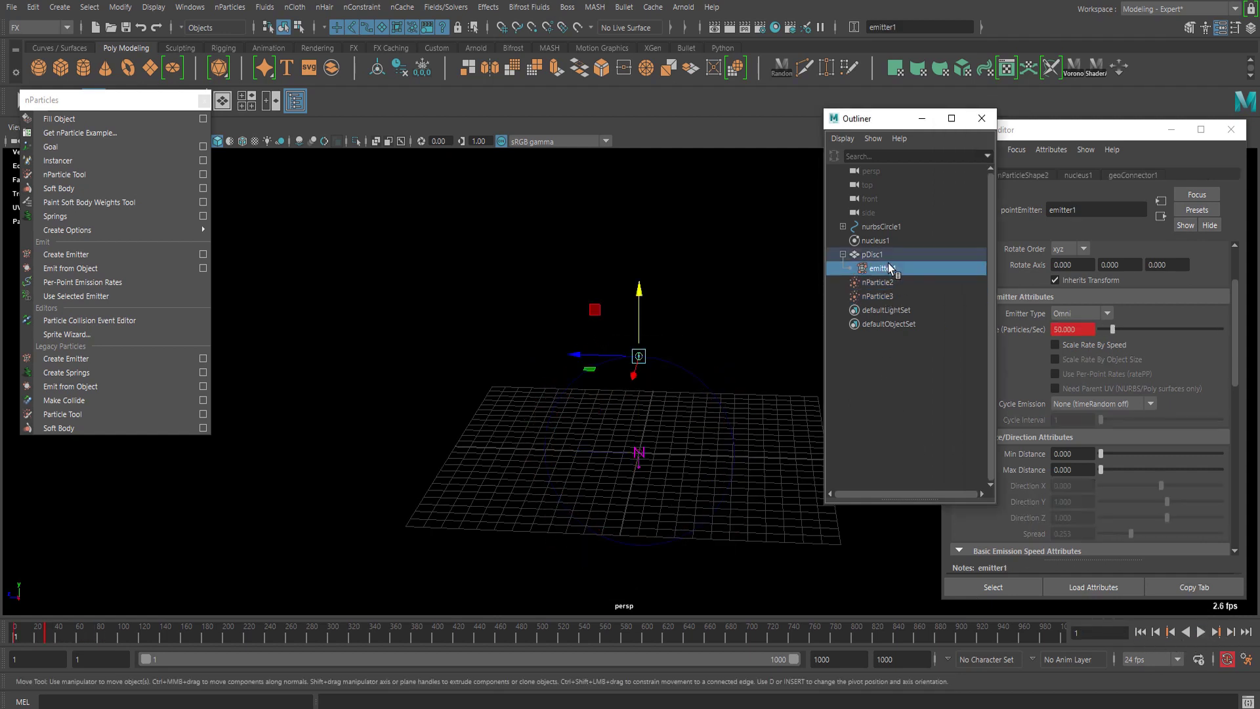
left_click(1046, 175)
left_click(1097, 176)
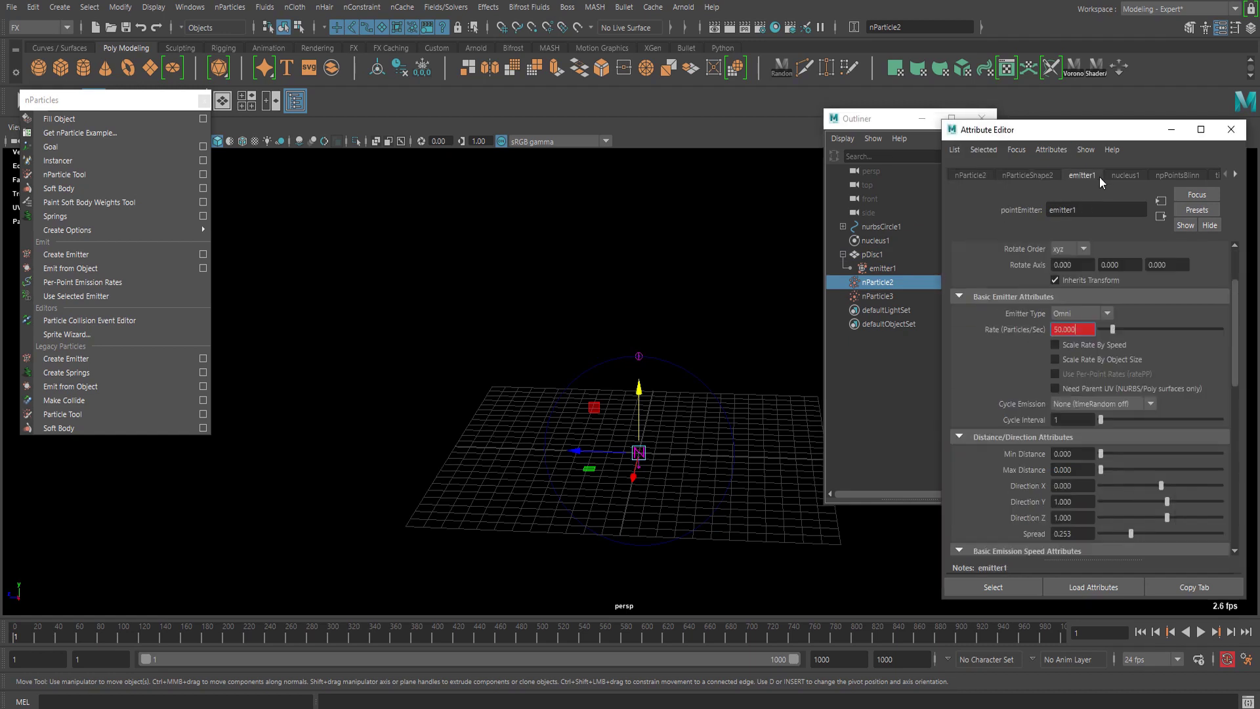
left_click(1047, 176)
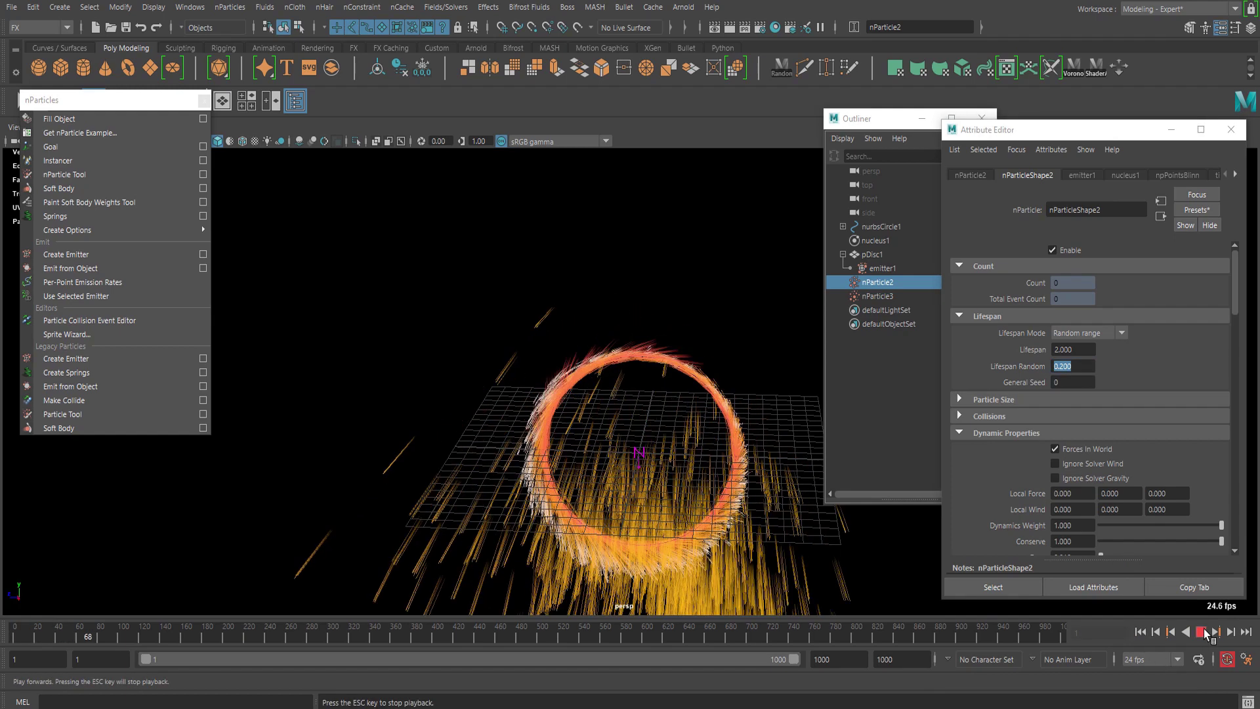
- Examine the spark ring up close and from several angles while the simulation plays
scroll(583, 454, "down", 3)
scroll(585, 461, "up", 4)
left_click_drag(585, 461, 570, 416, "alt")
scroll(512, 385, "up", 4)
scroll(632, 354, "up", 4)
left_click_drag(512, 385, 698, 372, "alt")
scroll(632, 354, "down", 5)
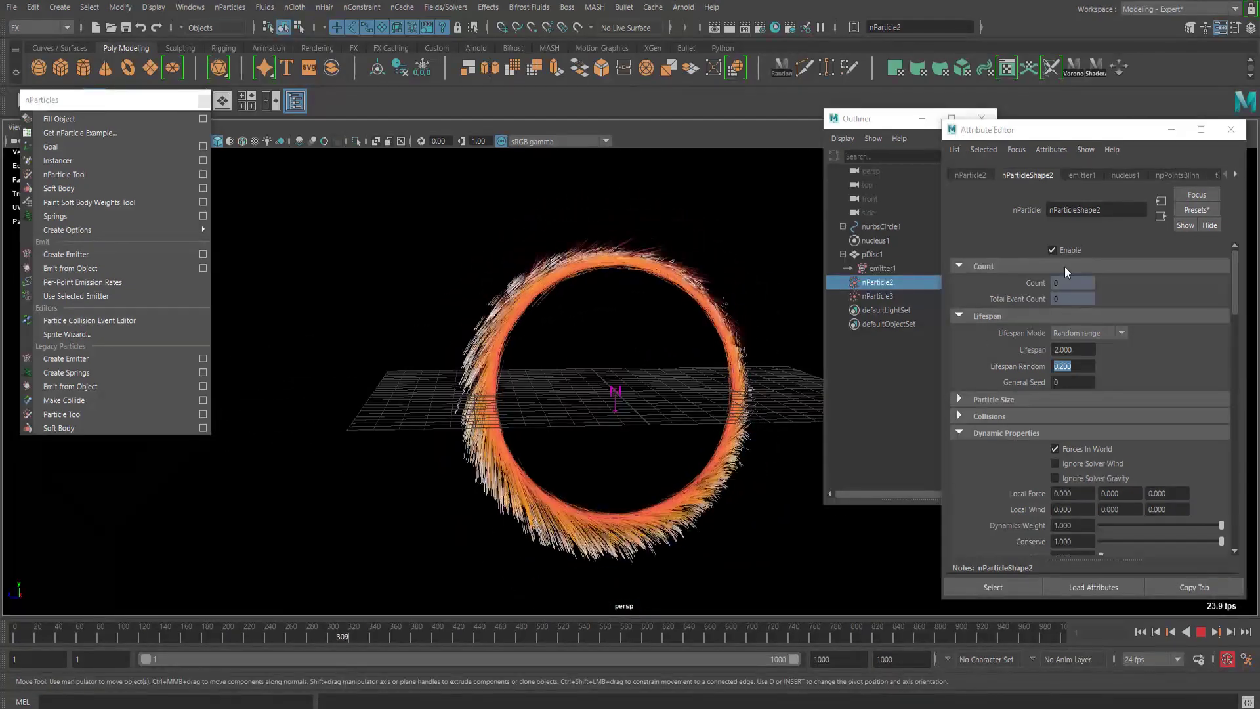
- Look through emitter1's attributes during playback, inspect the ring again, and stop playback with nothing selected
left_click(1093, 176)
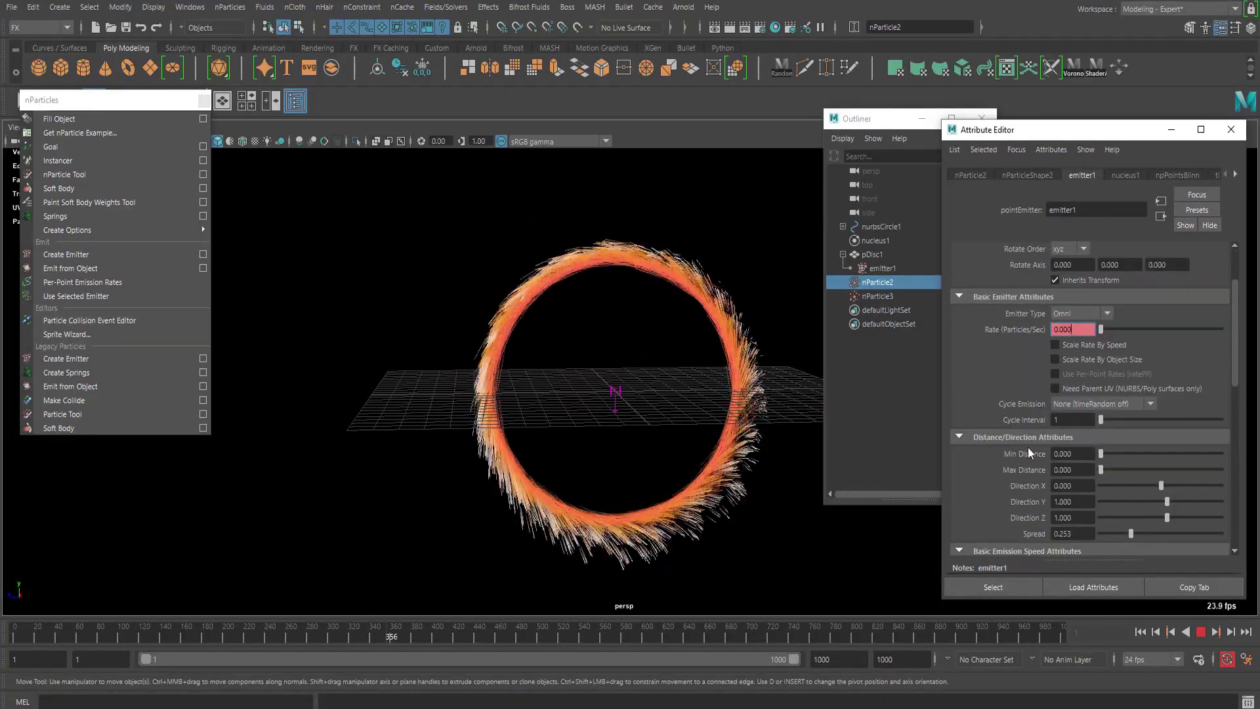
scroll(1028, 447, "down", 5)
scroll(1020, 427, "down", 5)
mouse_move(624, 397)
left_mouse_down("alt")
mouse_move(541, 453)
mouse_move(621, 407)
mouse_move(652, 413)
mouse_move(693, 395)
mouse_move(606, 387)
mouse_move(608, 402)
mouse_move(587, 385)
mouse_move(644, 377)
mouse_move(525, 369)
mouse_move(469, 410)
mouse_move(635, 397)
left_mouse_up("alt")
left_click(621, 407)
scroll(584, 397, "up", 3)
scroll(624, 397, "down", 3)
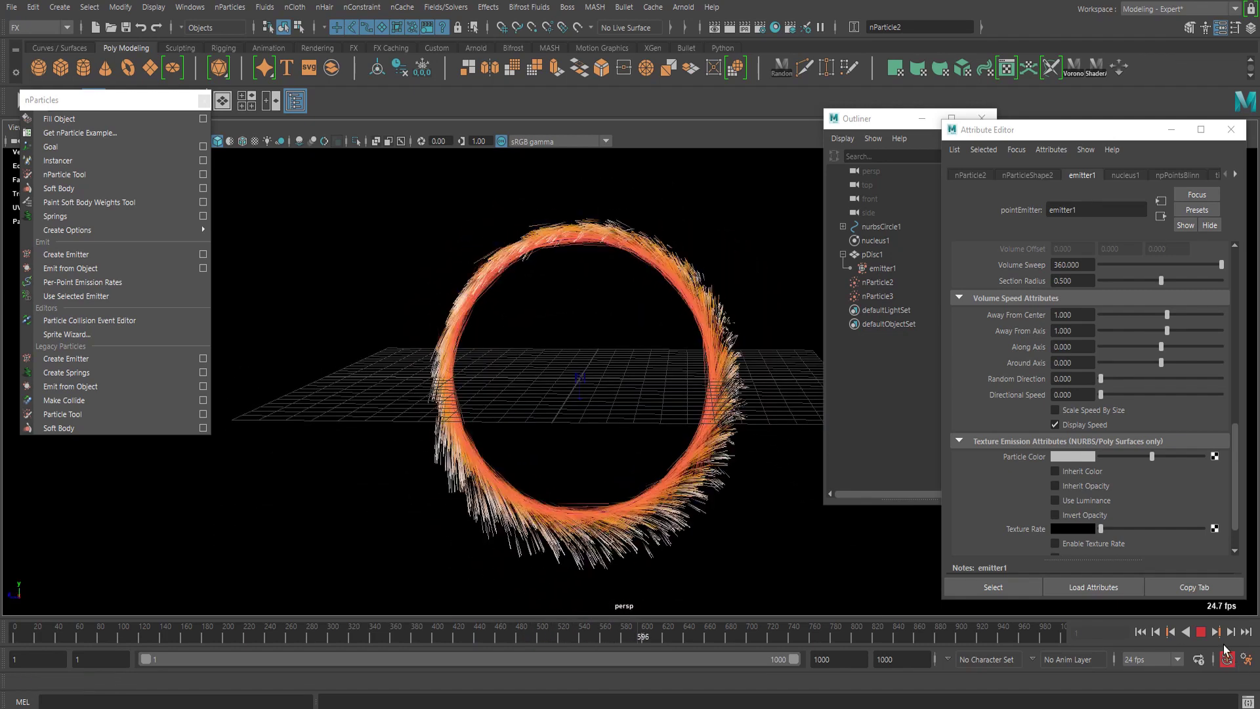
left_click(1199, 631)
left_click(522, 471)
scroll(522, 471, "down", 3)
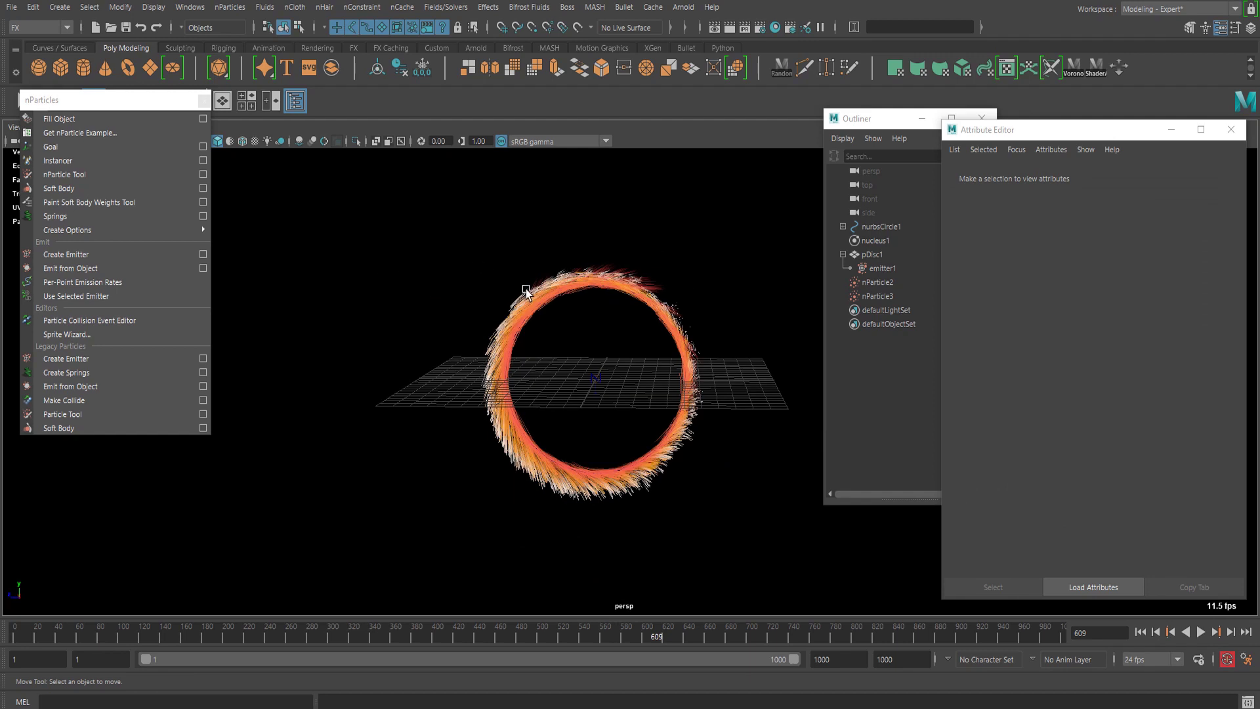
- Create a large polygon plane at the ring's centre and make it an nCloth passive collider
left_click(151, 65)
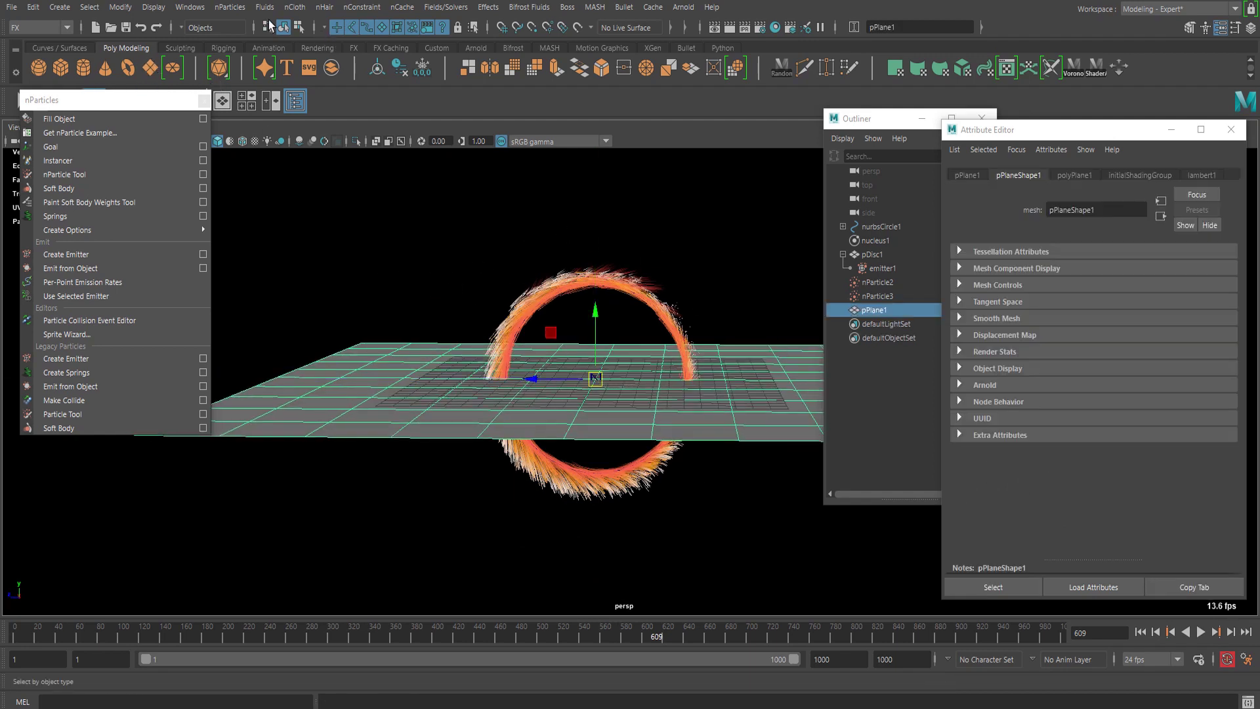
left_click(307, 14)
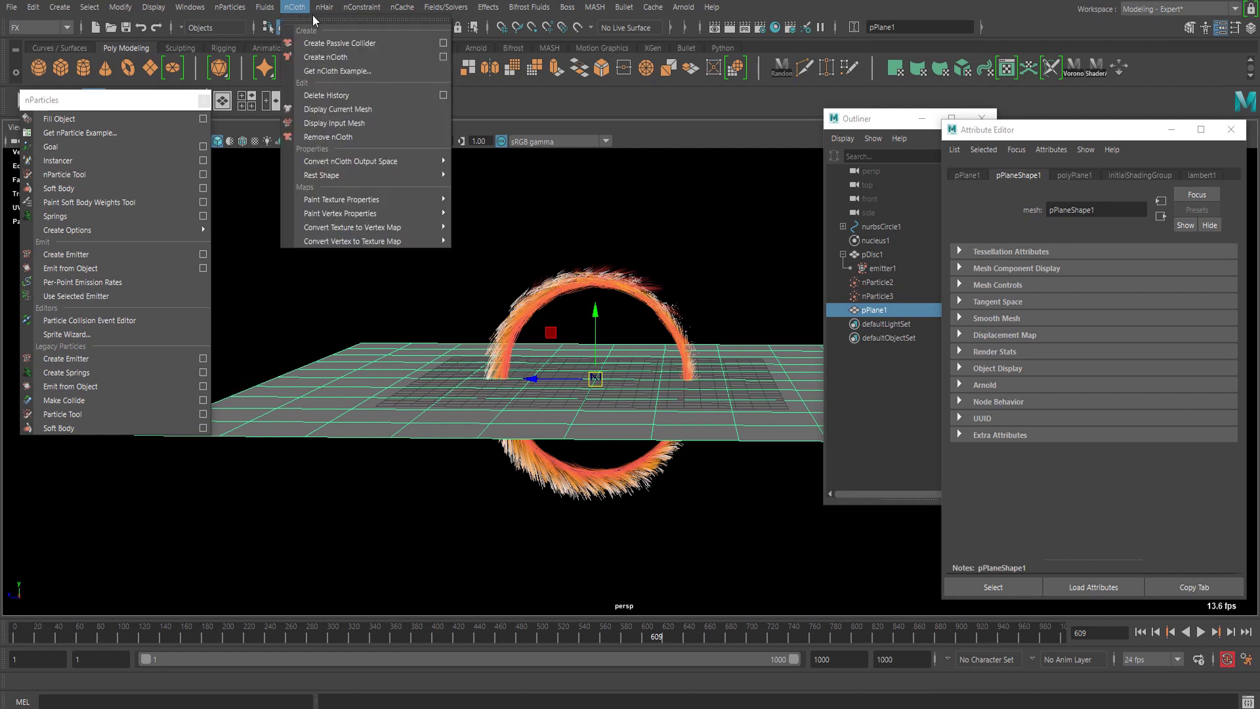
left_click(341, 43)
left_click(789, 383)
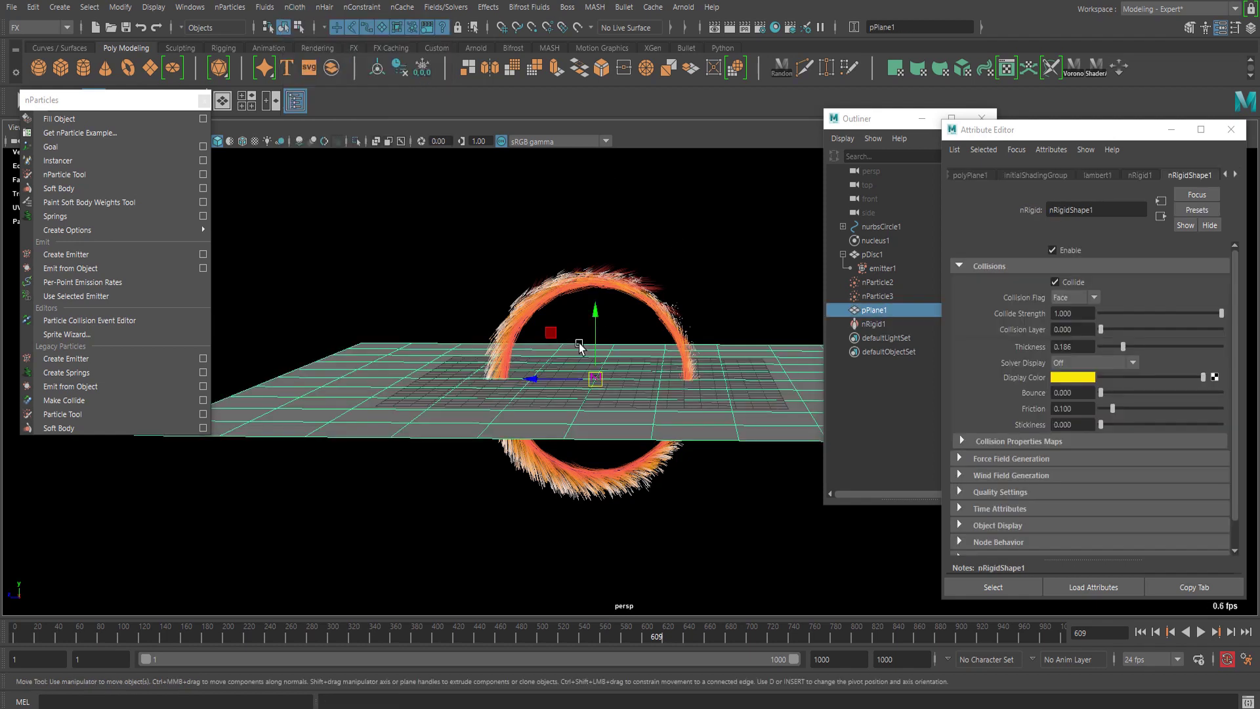
- Lower the collider plane to the bottom of the spark ring and test the collision with Interactive Playback
left_click_drag(596, 320, 596, 438)
left_click(355, 48)
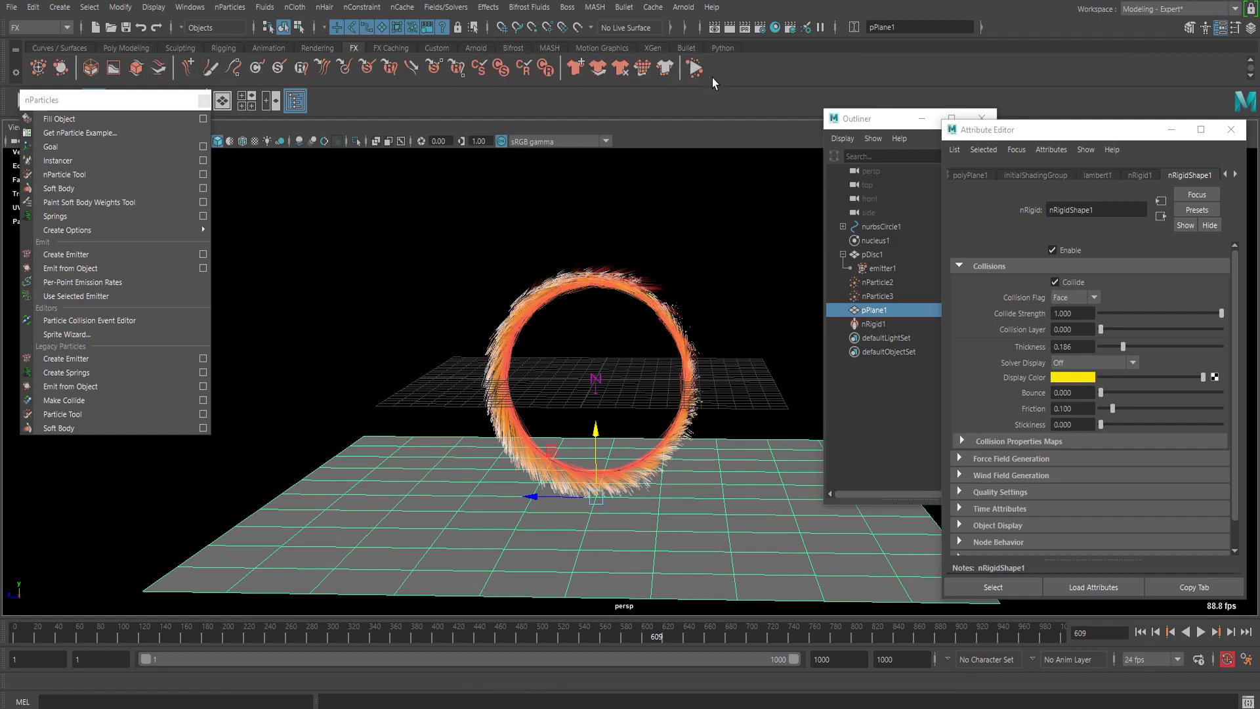
left_click_drag(596, 454, 867, 607)
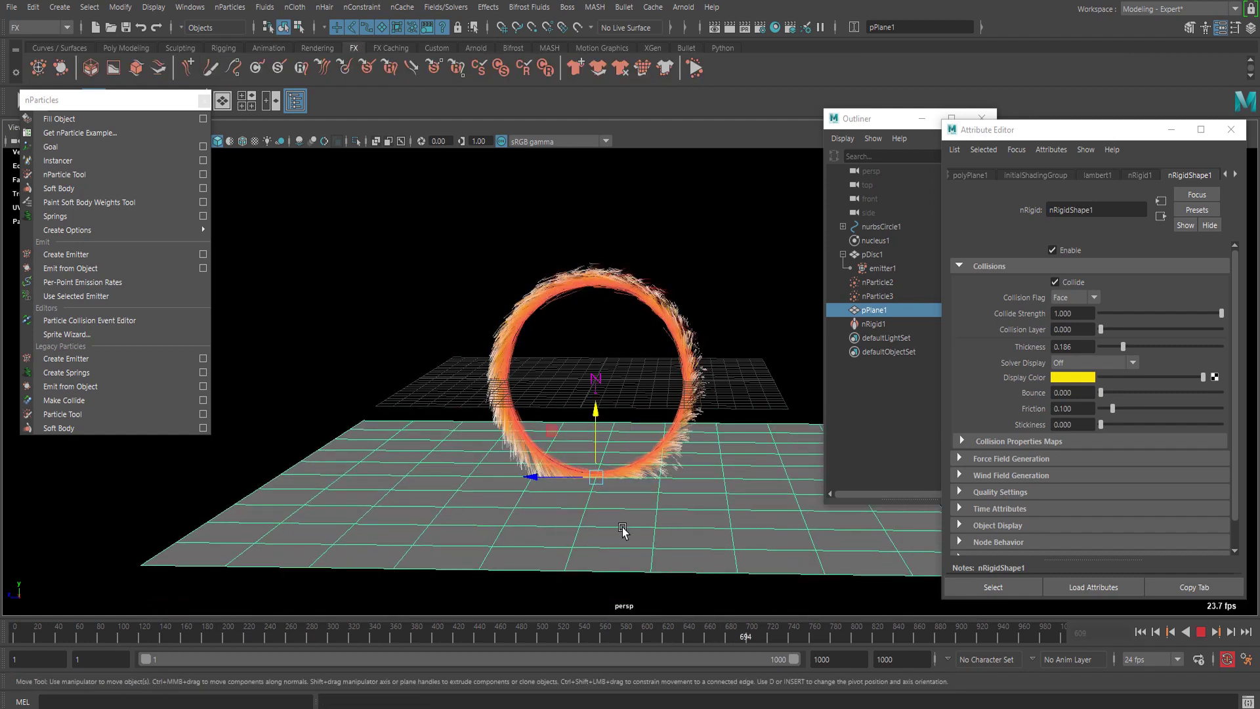
left_click_drag(623, 529, 625, 499, "alt")
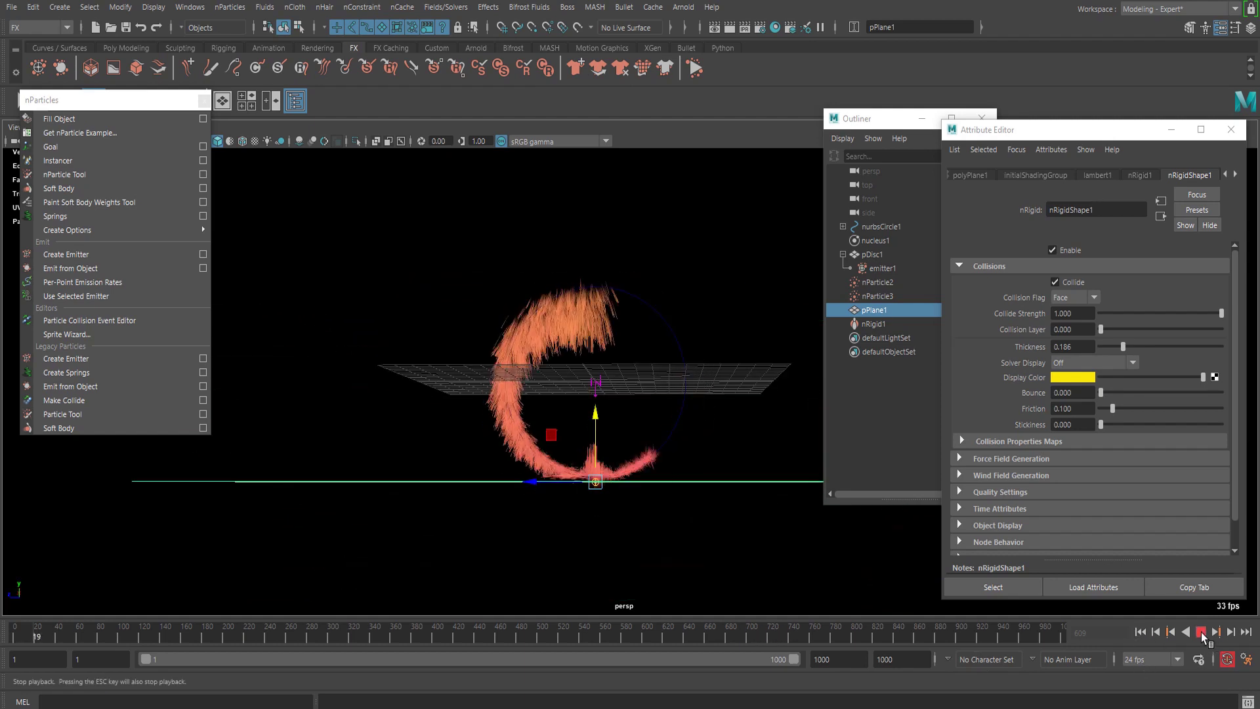
- Adjust the collider plane's height during playback so it rests against the ring's lower edge
left_click_drag(661, 539, 578, 491, "alt")
left_click(587, 448)
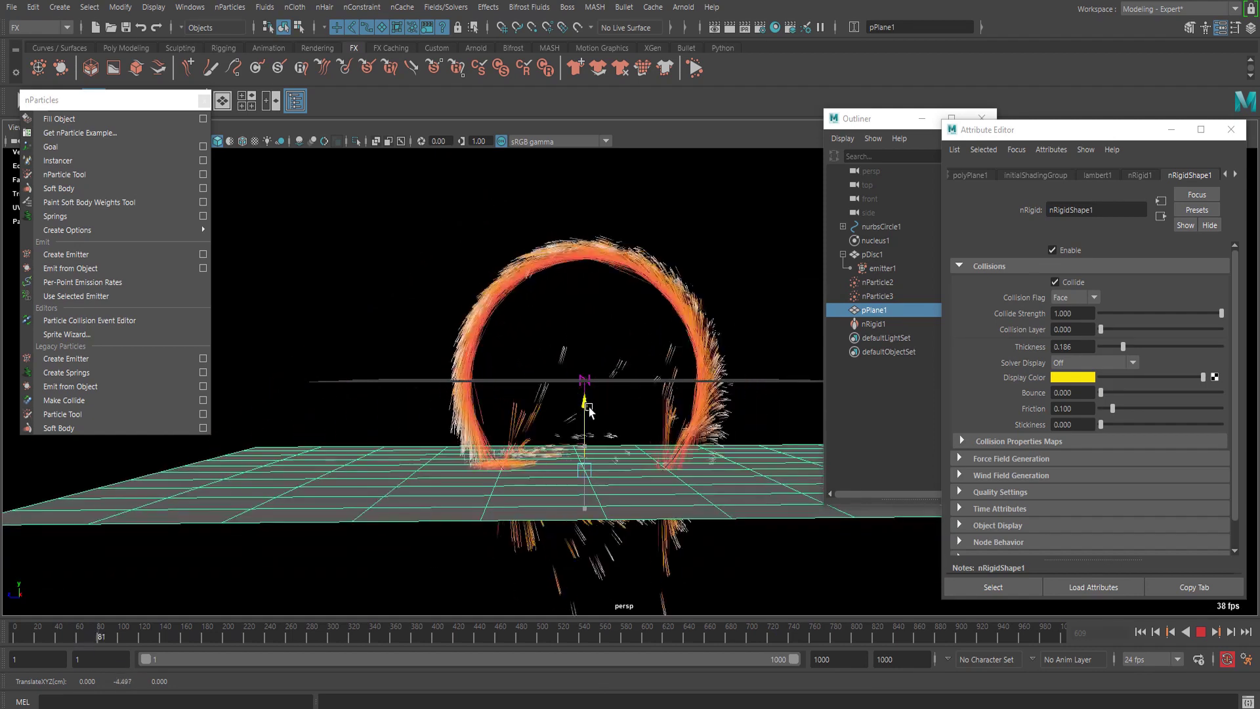
left_click_drag(582, 440, 622, 529)
scroll(627, 486, "up", 3)
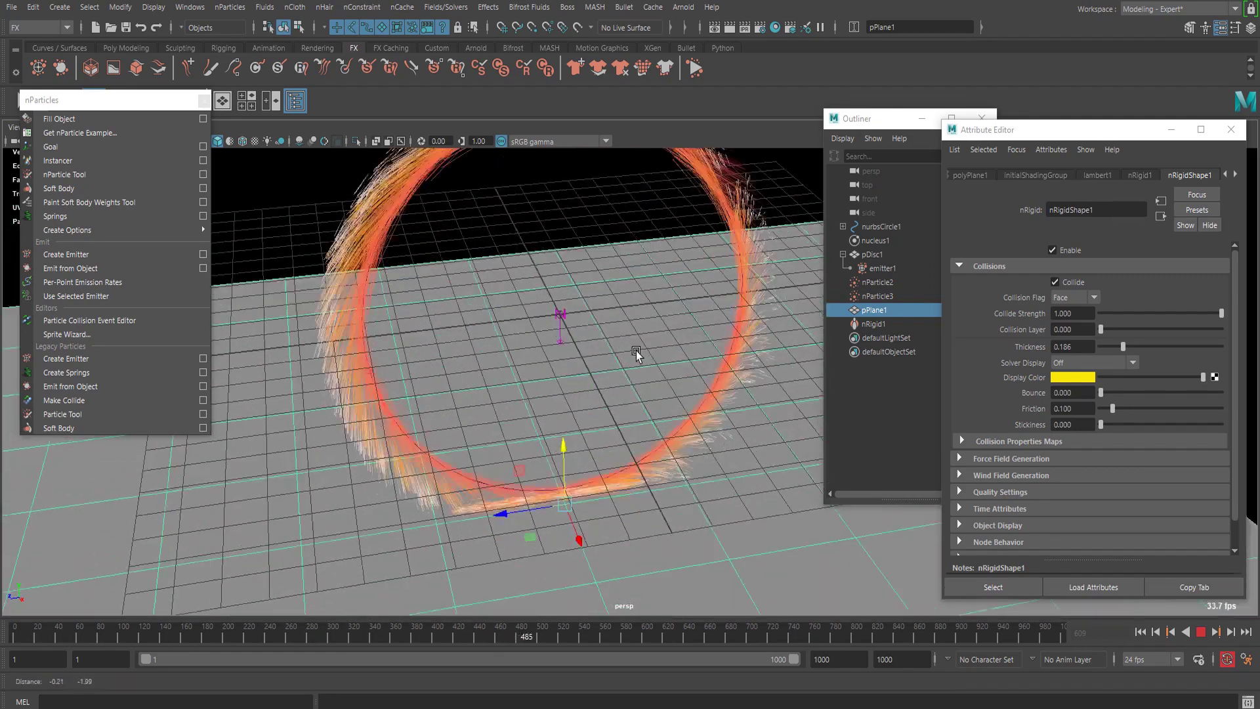
- Examine from several angles how the sparks collide with the ground plane as the simulation plays
left_click_drag(638, 354, 616, 263, "alt")
mouse_move(561, 348)
left_mouse_down()
mouse_move(556, 317)
mouse_move(551, 328)
left_mouse_up()
scroll(544, 367, "down", 3)
left_click_drag(542, 388, 691, 404, "alt")
scroll(623, 368, "down", 3)
scroll(580, 352, "up", 5)
mouse_move(580, 352)
left_mouse_down("alt")
mouse_move(506, 412)
mouse_move(360, 385)
mouse_move(392, 374)
mouse_move(596, 391)
mouse_move(573, 377)
left_mouse_up("alt")
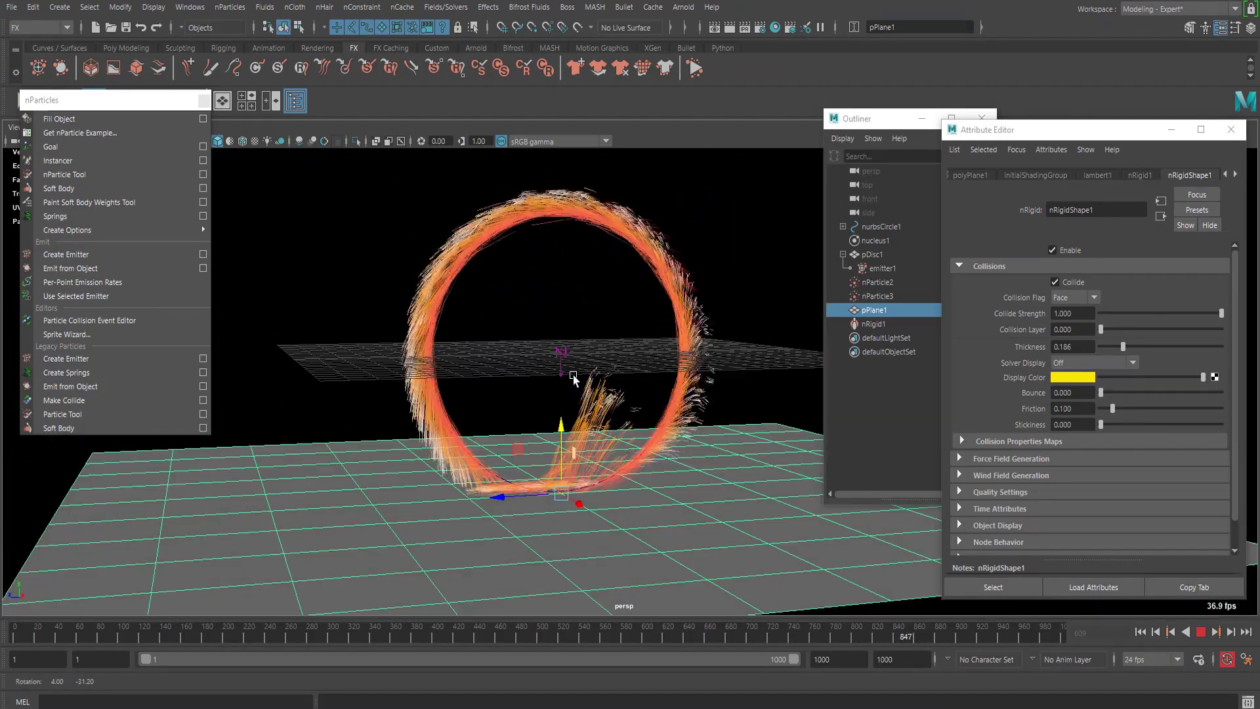
scroll(568, 374, "up", 4)
middle_click_drag(504, 352, 561, 342, "alt")
scroll(549, 338, "up", 3)
scroll(551, 338, "down", 7)
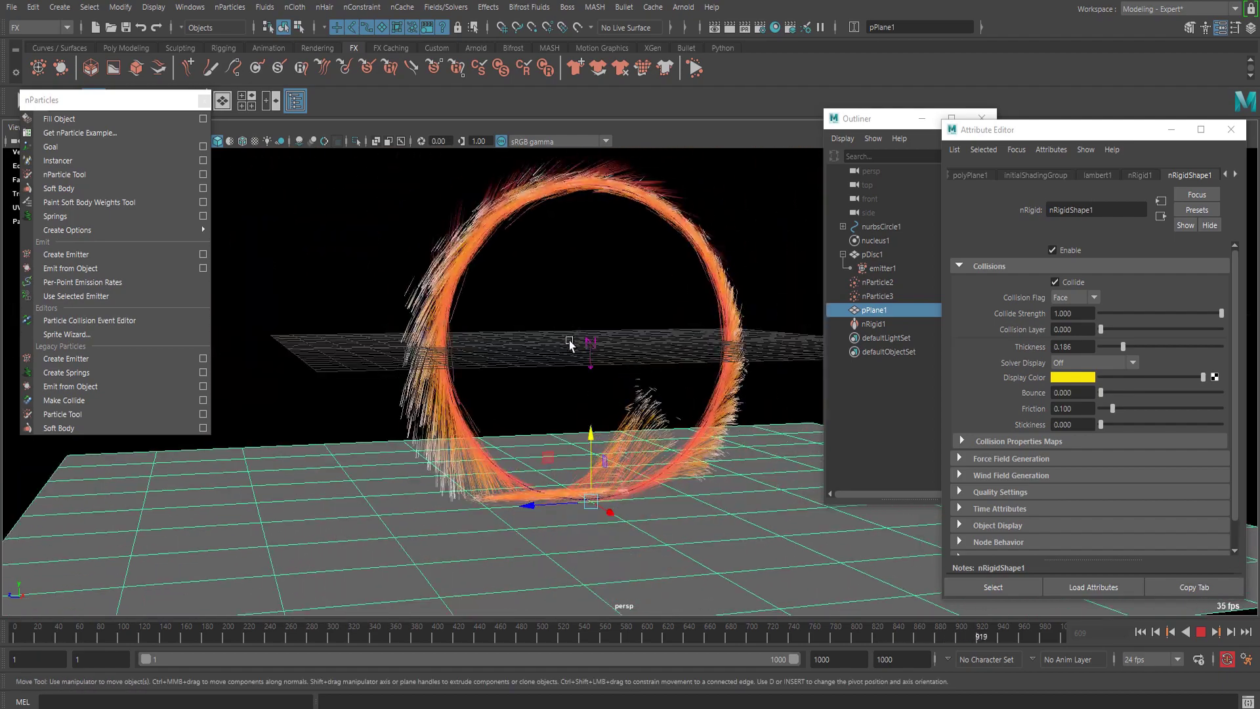
mouse_move(570, 344)
left_mouse_down("alt")
mouse_move(573, 369)
mouse_move(588, 341)
left_mouse_up("alt")
scroll(589, 342, "up", 5)
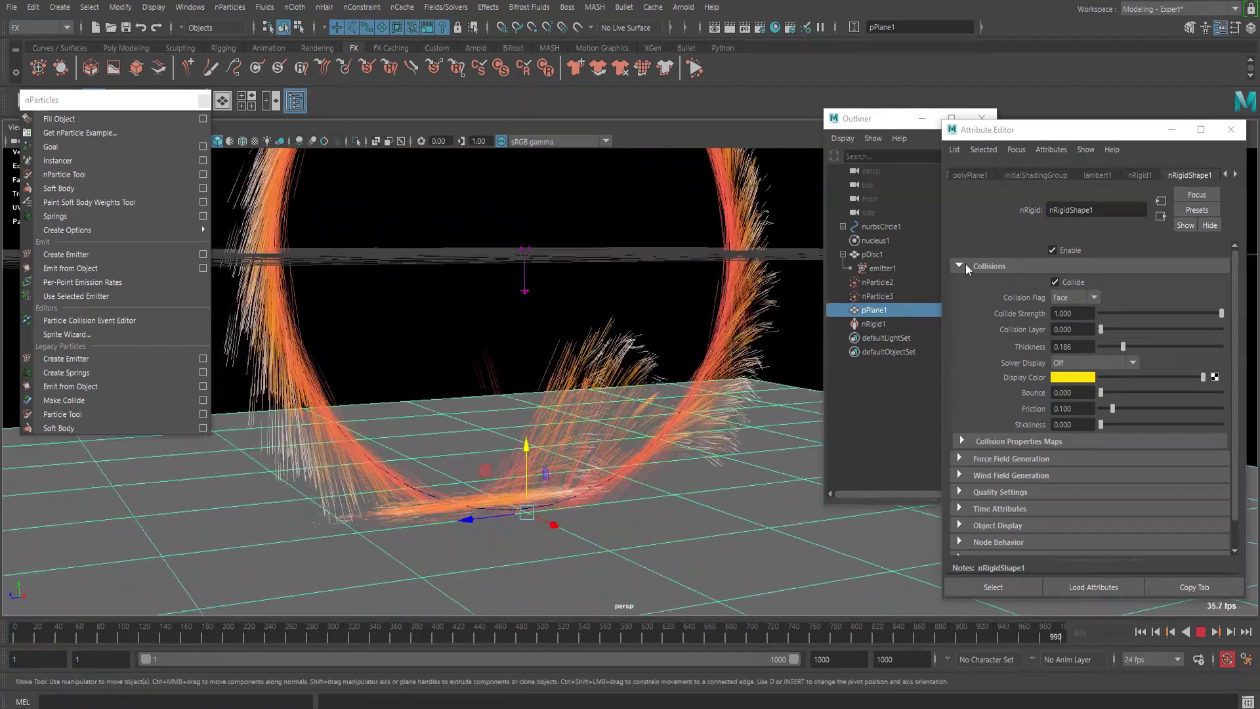
- Replay the simulation from frame 1 and raise the plane's nRigidShape1 Bounce to 0.181
left_click(1139, 632)
left_click(1200, 634)
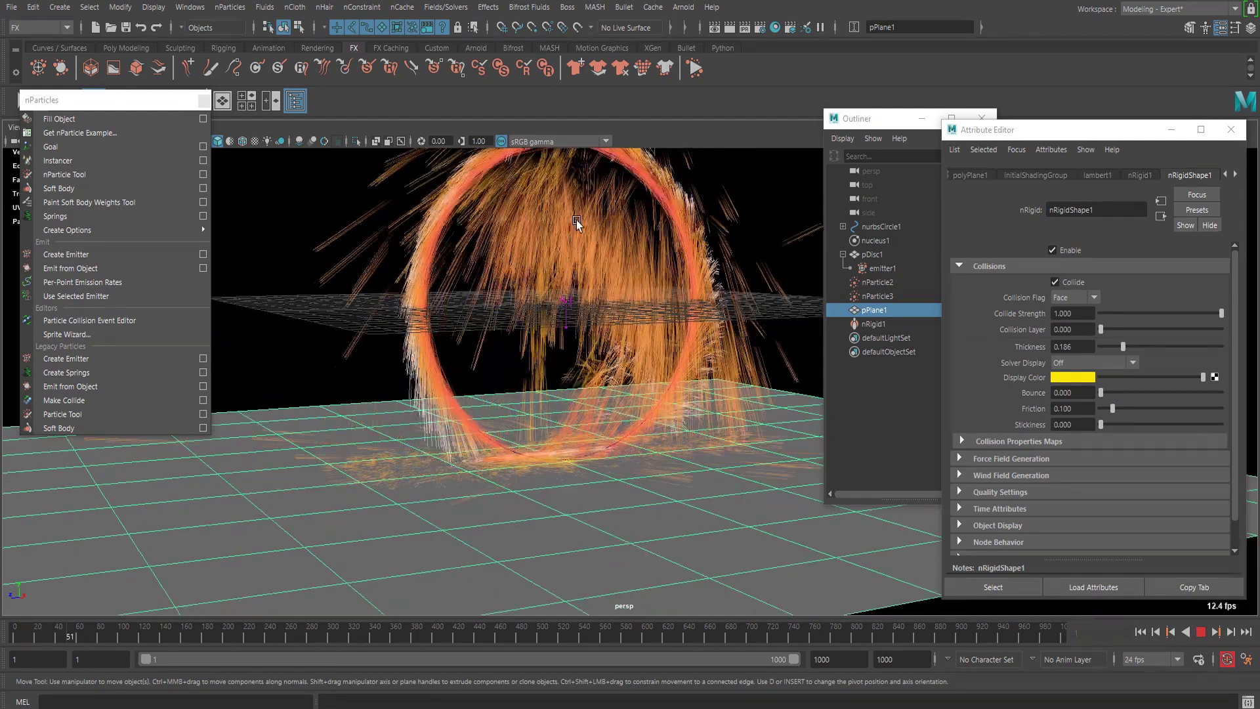
left_click_drag(1101, 392, 1124, 392)
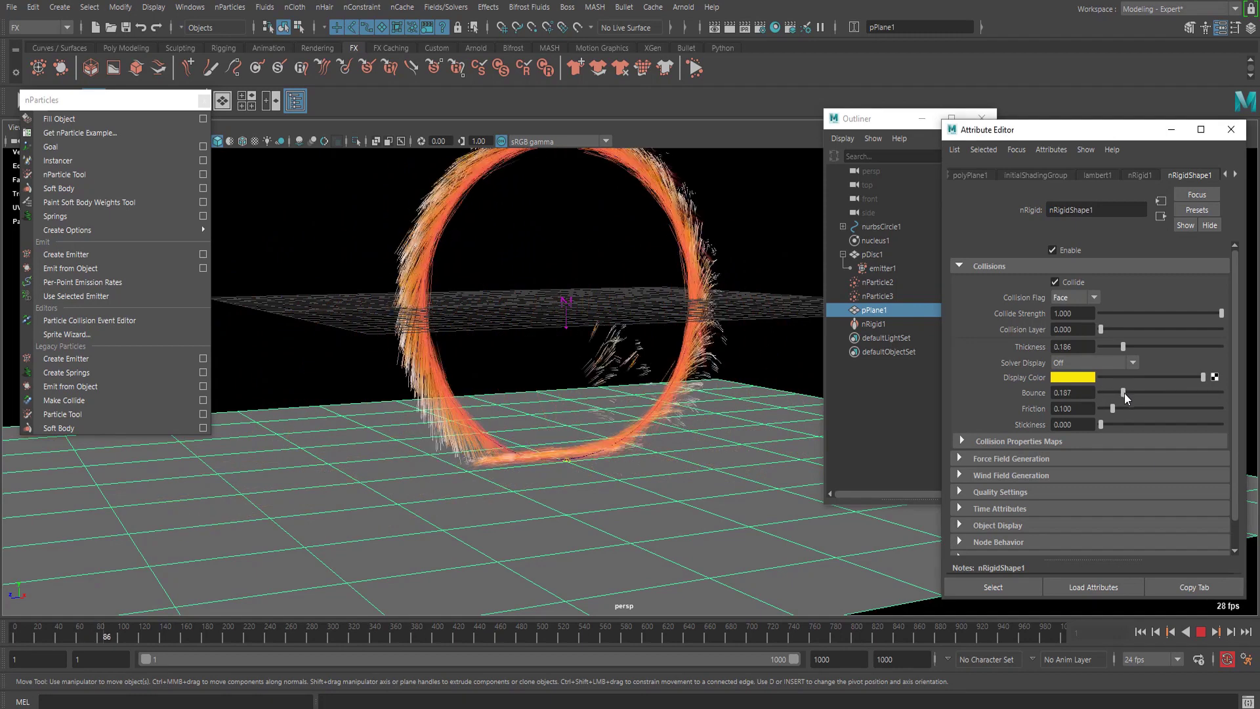
left_click(1140, 631)
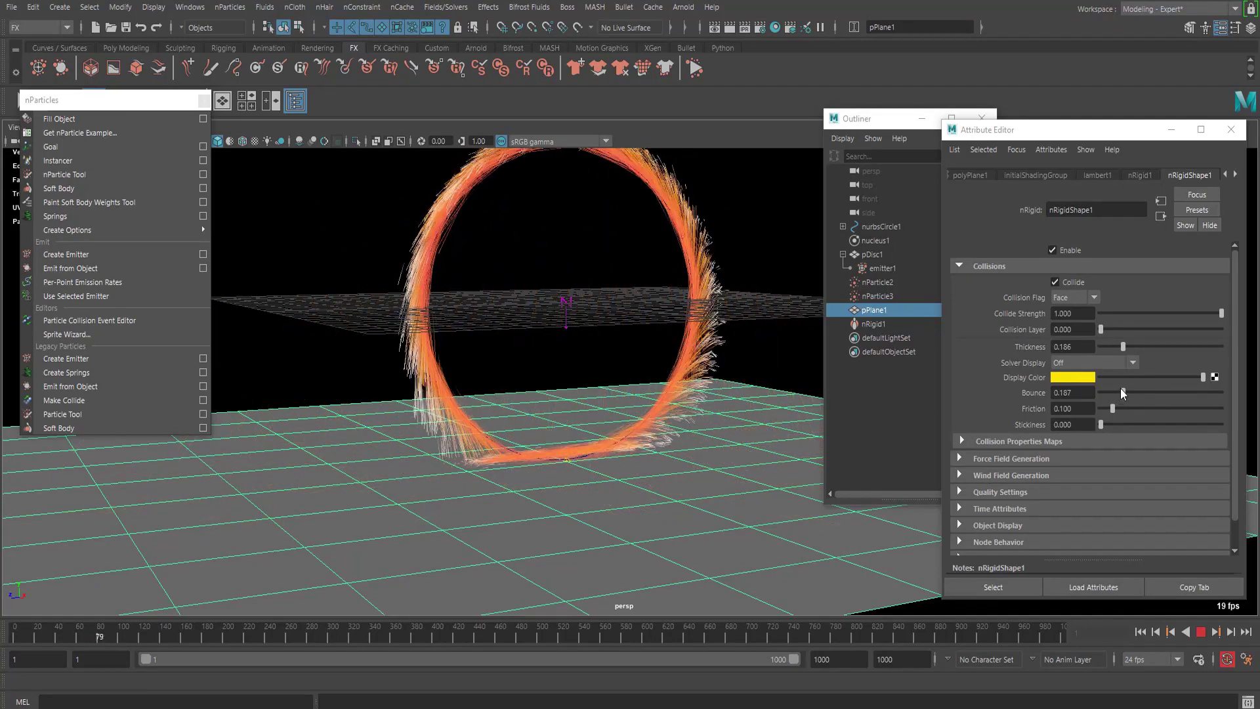
left_click_drag(1121, 391, 1116, 393)
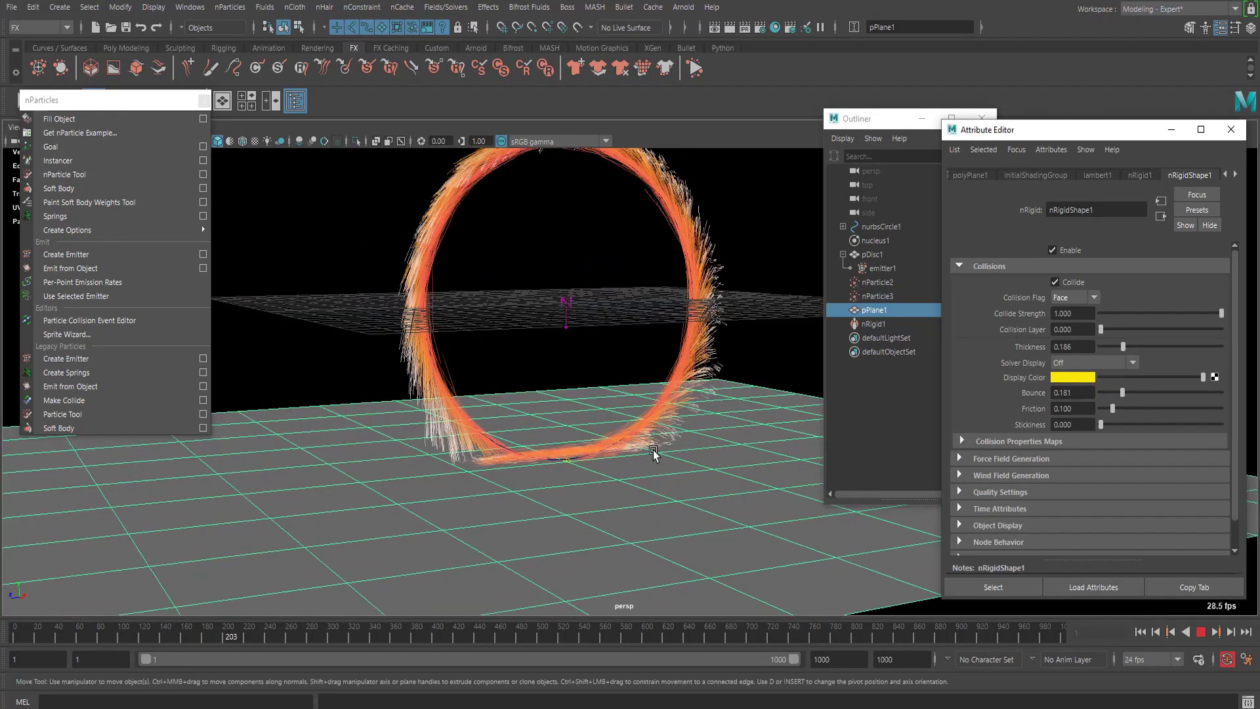
- Replay the simulation from the start to check the spark bounce on the plane, stopping at frame 41
scroll(630, 430, "down", 4)
mouse_move(630, 431)
left_mouse_down("alt")
mouse_move(644, 551)
mouse_move(640, 438)
left_mouse_up("alt")
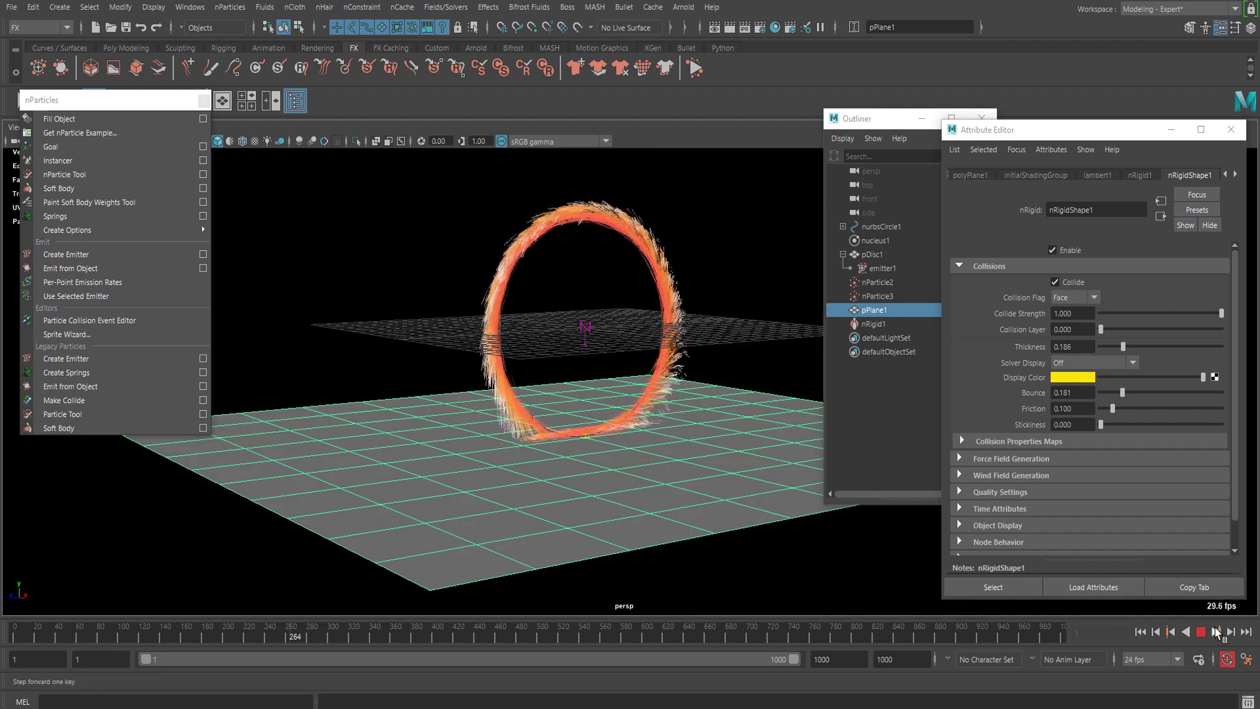
left_click(1200, 632)
left_click(1140, 632)
left_click_drag(738, 545, 640, 509, "alt")
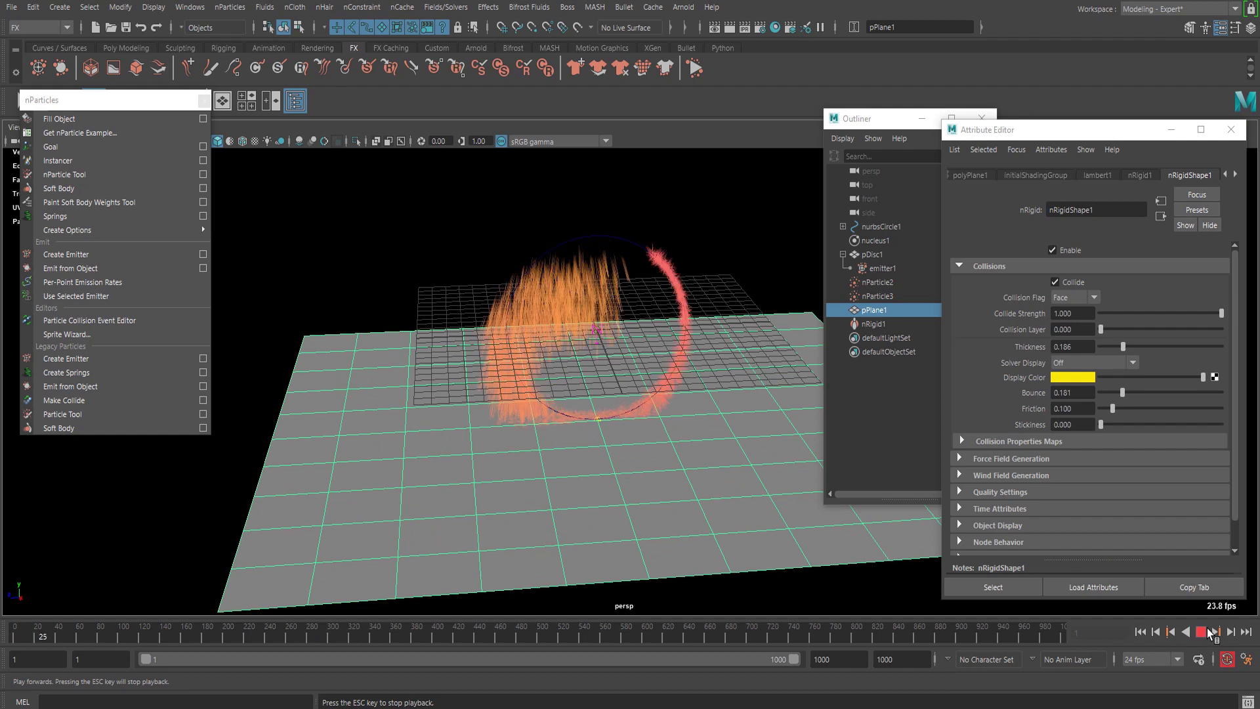
left_click(1205, 630)
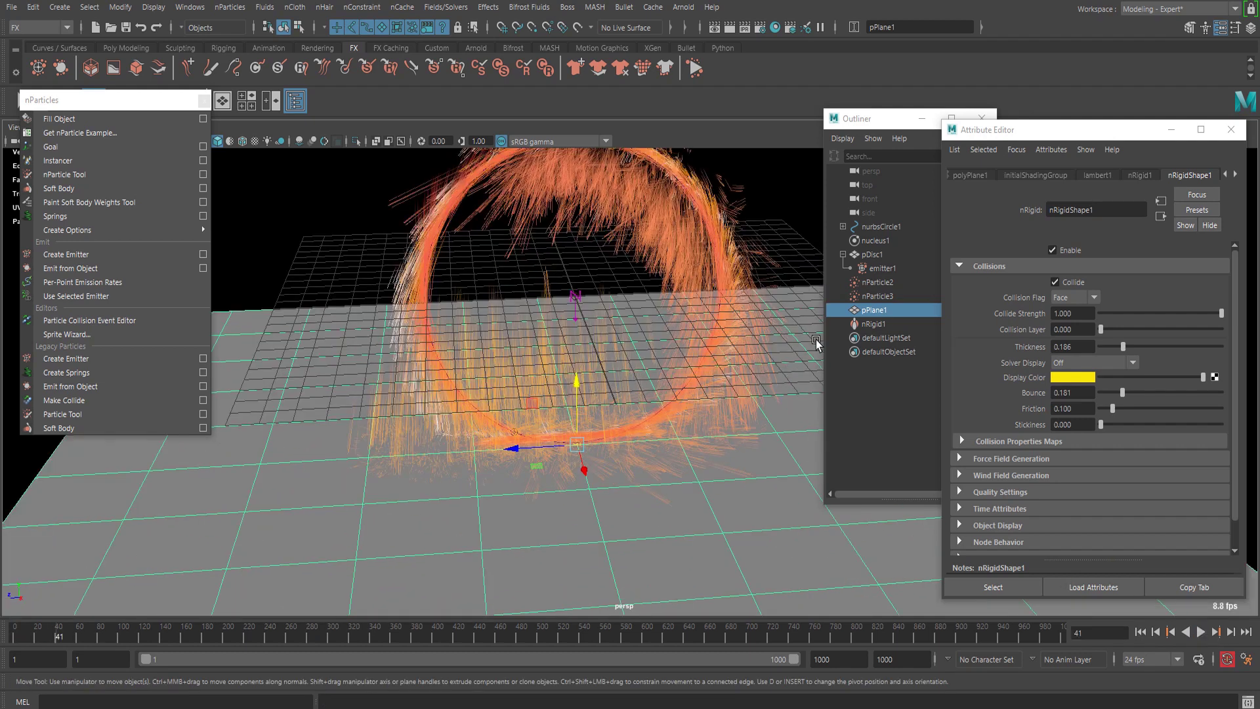
- Look through nParticle2's shape attributes from Dynamic Properties to Shading, and close the Attribute Editor and Outliner
left_click(882, 268)
left_click(888, 282)
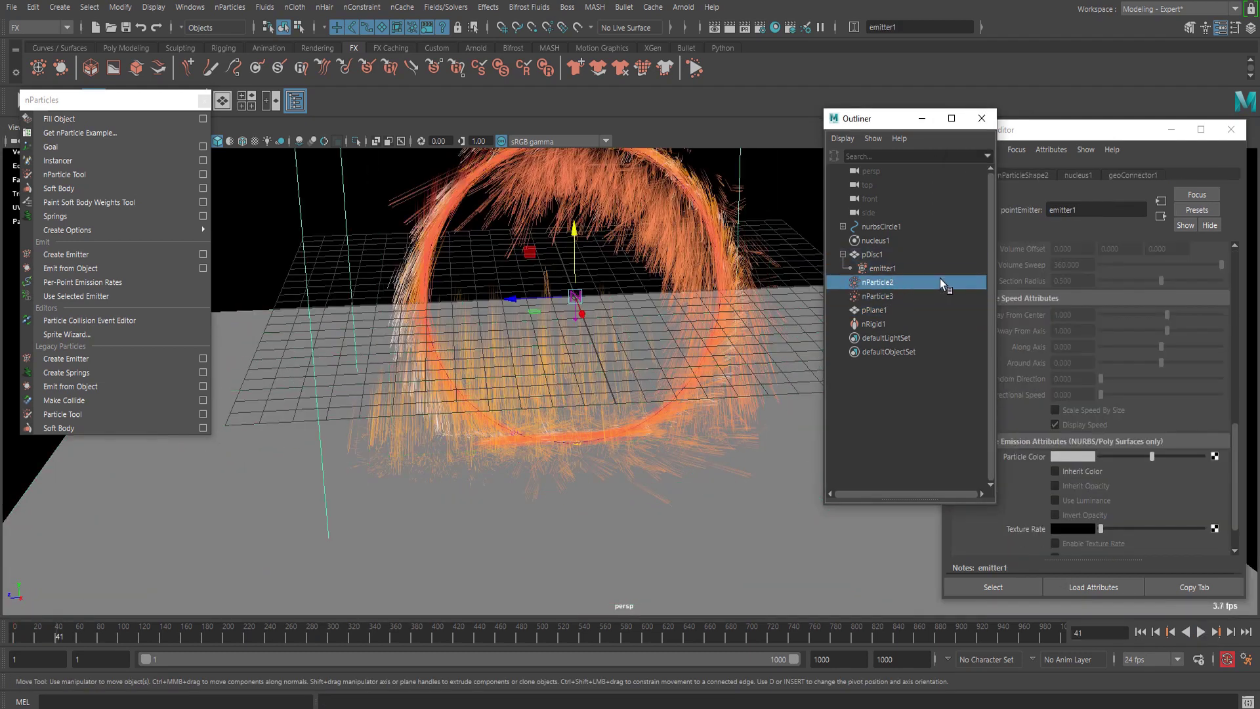
left_click_drag(1042, 130, 1024, 110)
left_click(1022, 289)
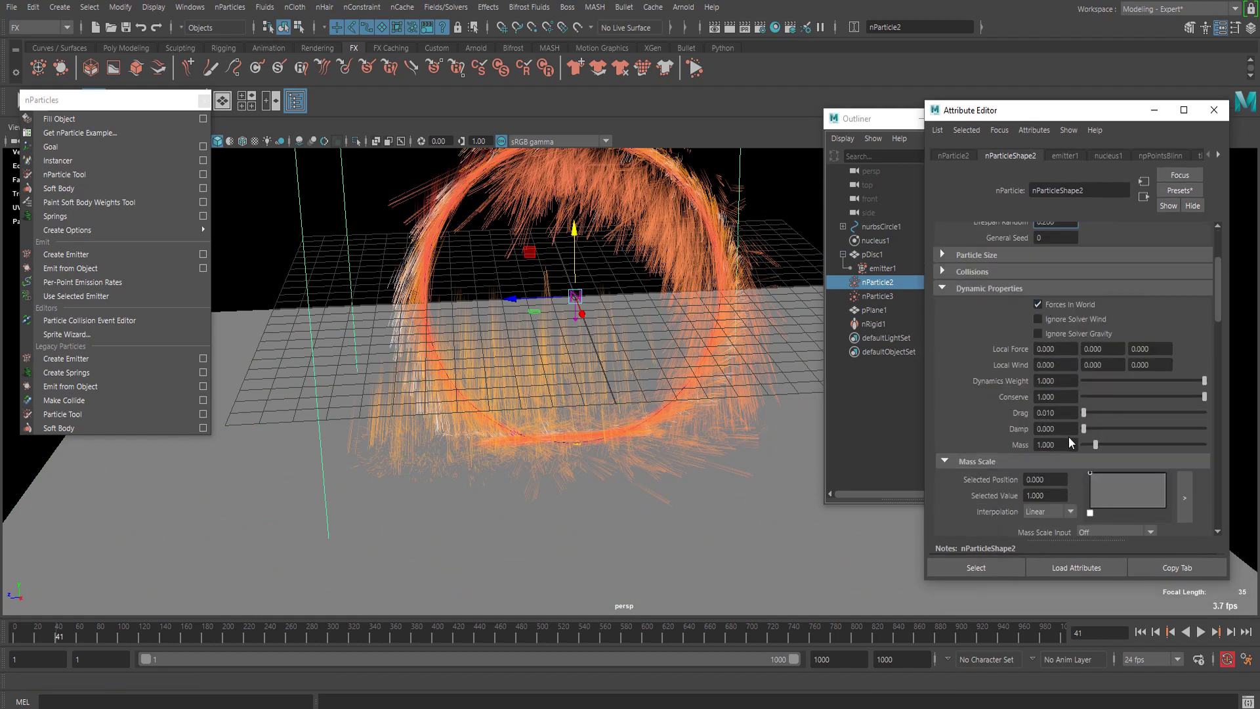
scroll(1030, 416, "down", 3)
scroll(1046, 393, "up", 6)
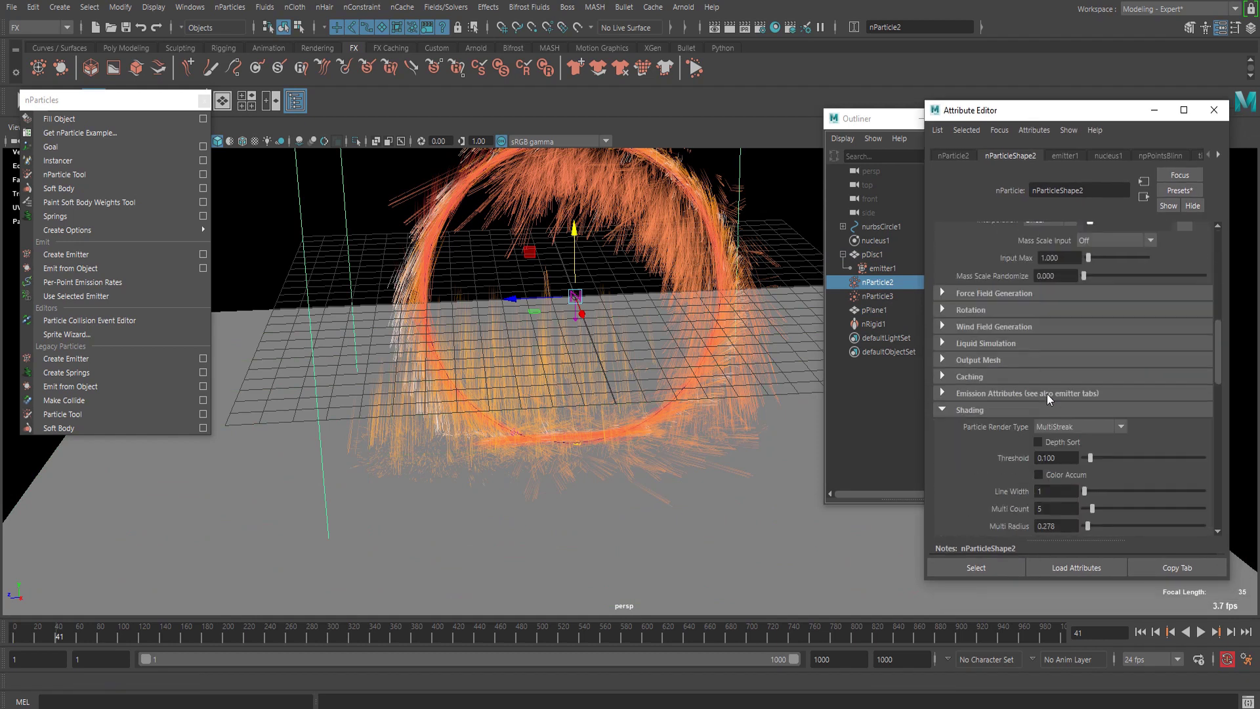
left_click(1210, 116)
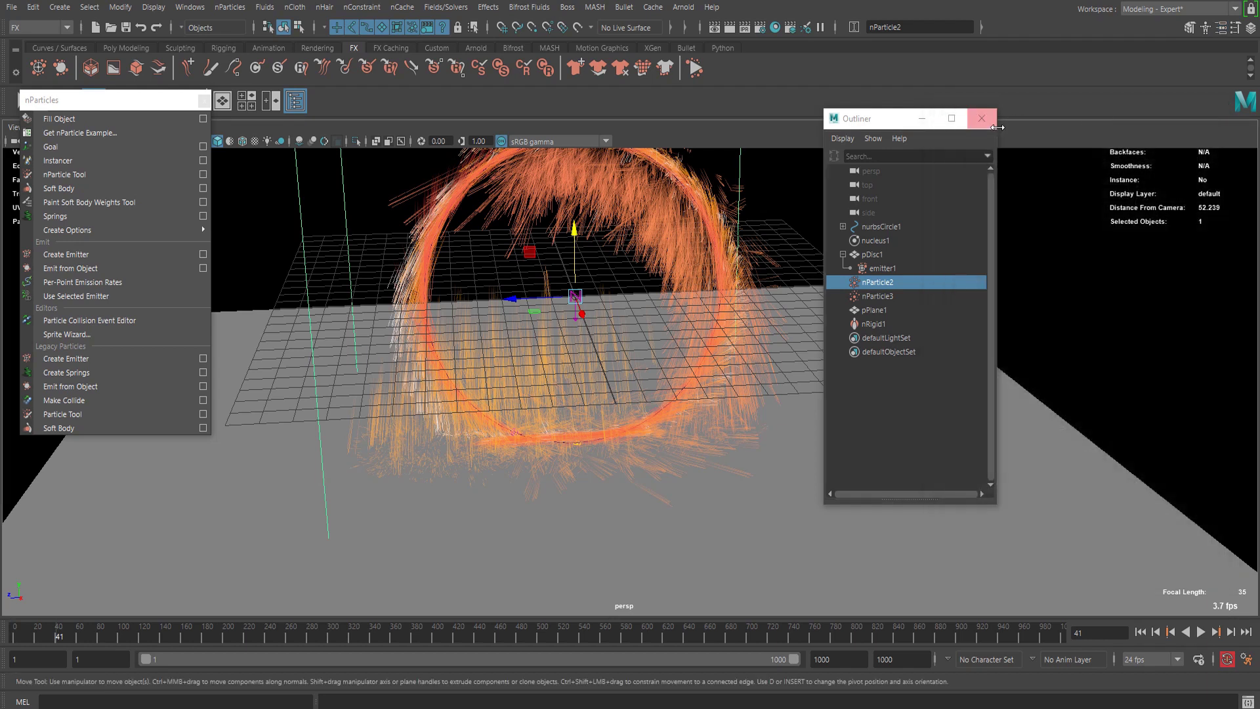
left_click(982, 119)
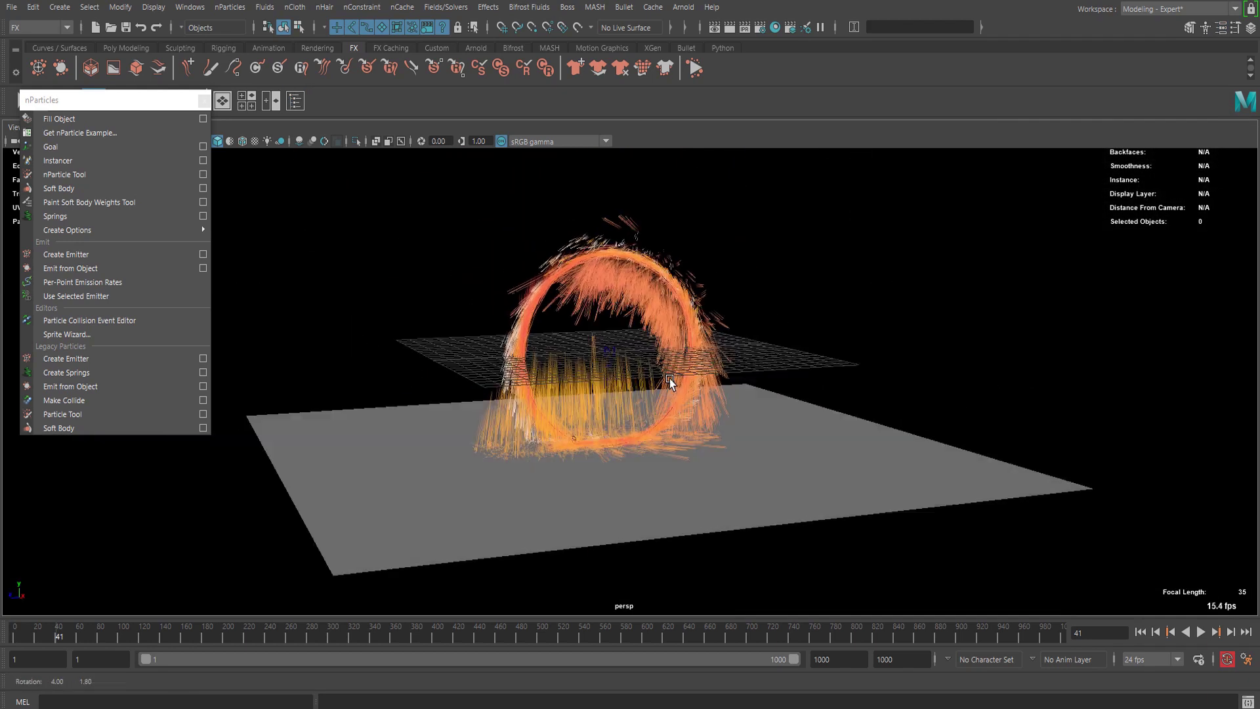